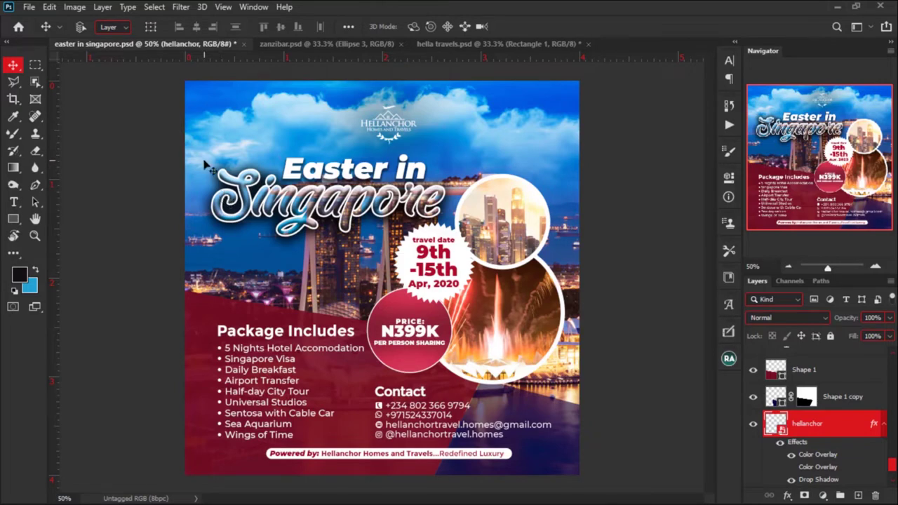
Create a new 2500 × 2500 px, 300 ppi white document with Ctrl+N.
click(29, 7)
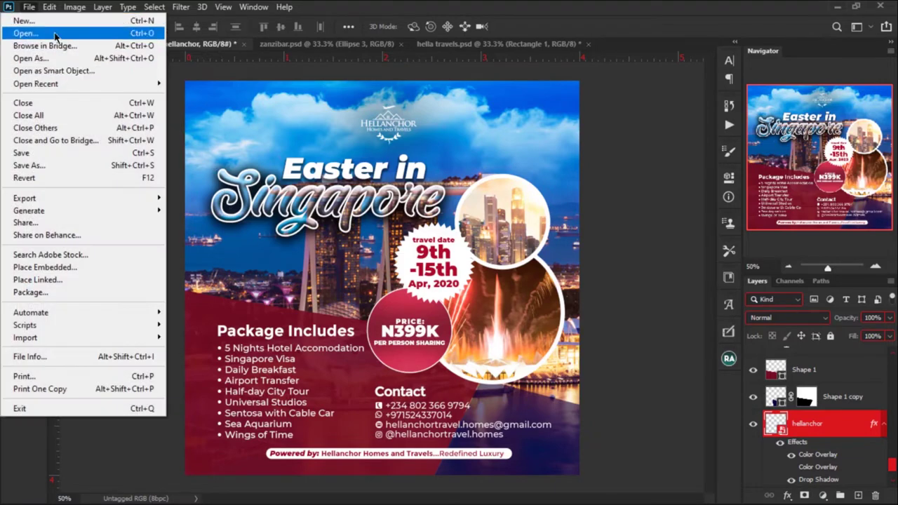
key(Escape)
key(ctrl+n)
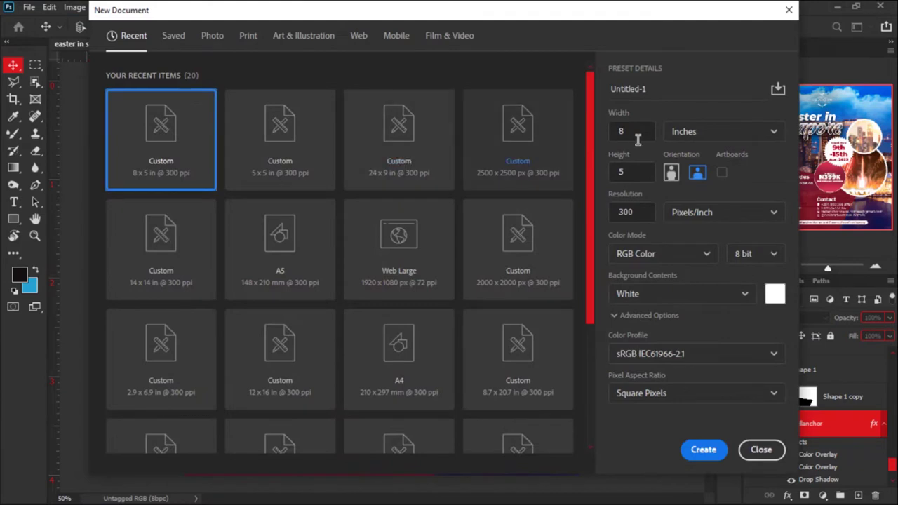
click(727, 140)
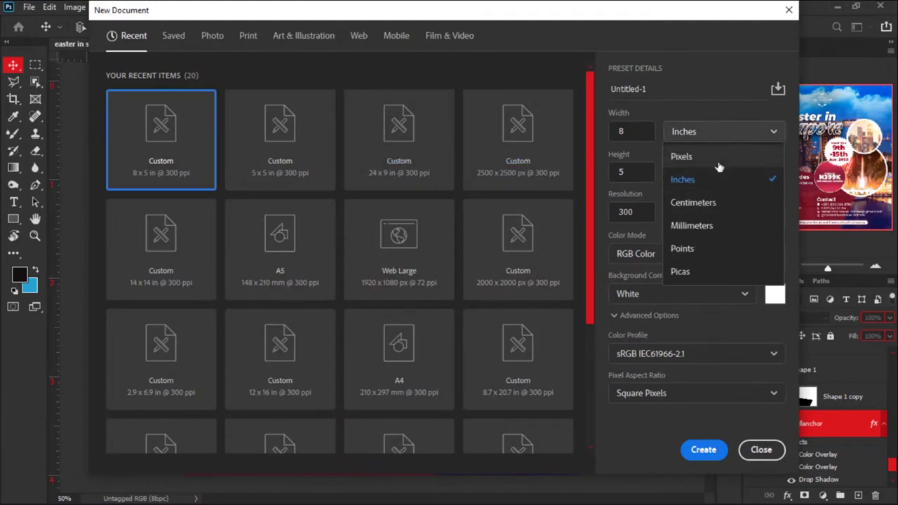
click(670, 156)
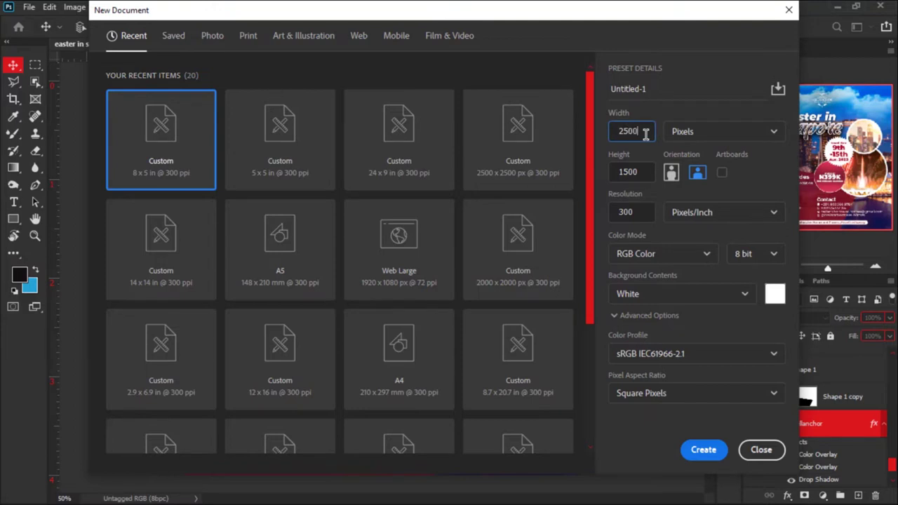
key(Tab)
key(Return)
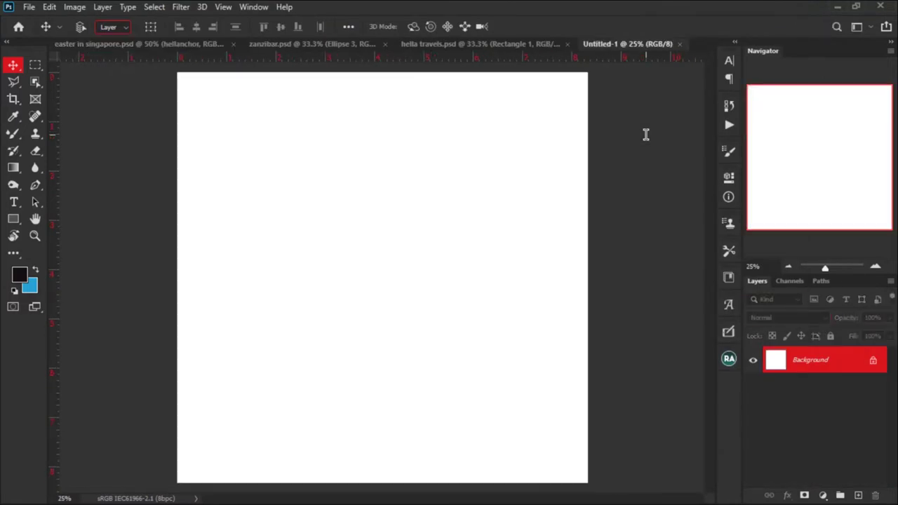
Drag the hellanchor logo layer from the Easter in Singapore flyer into Untitled-1.
scroll(646, 134, down, 1)
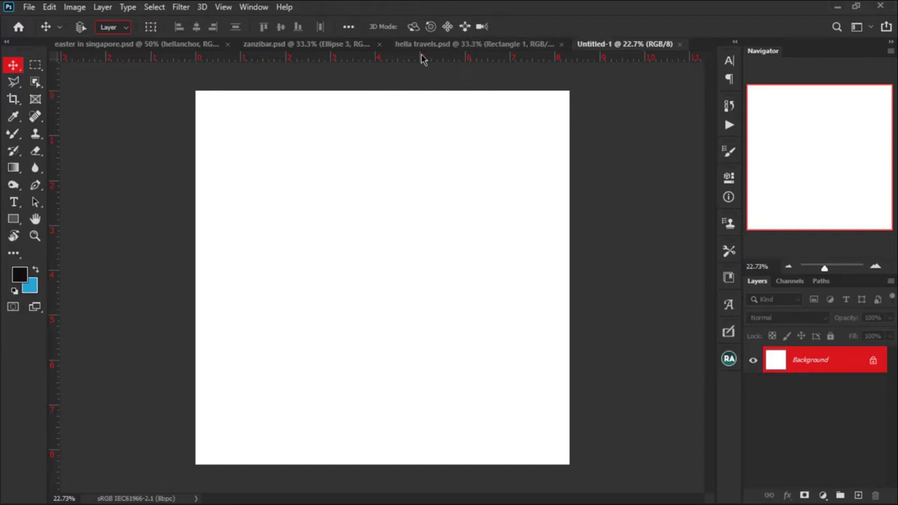
click(334, 45)
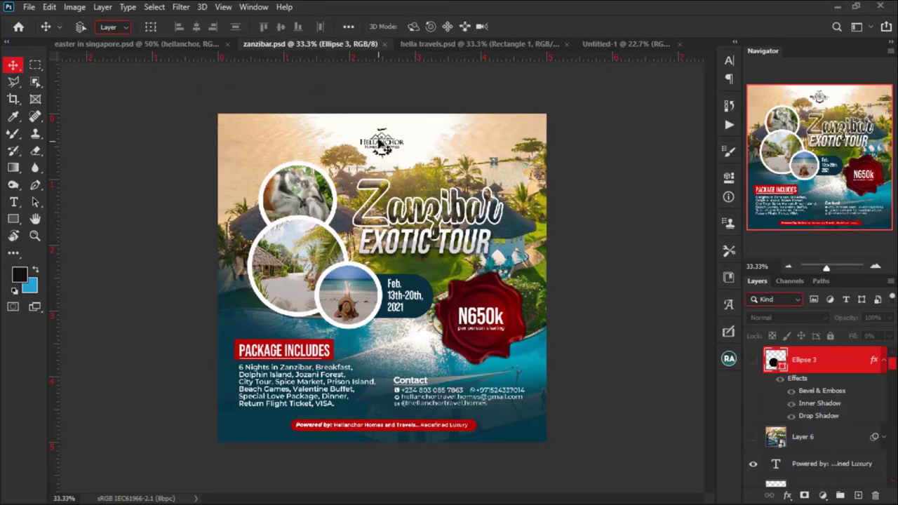
click(208, 45)
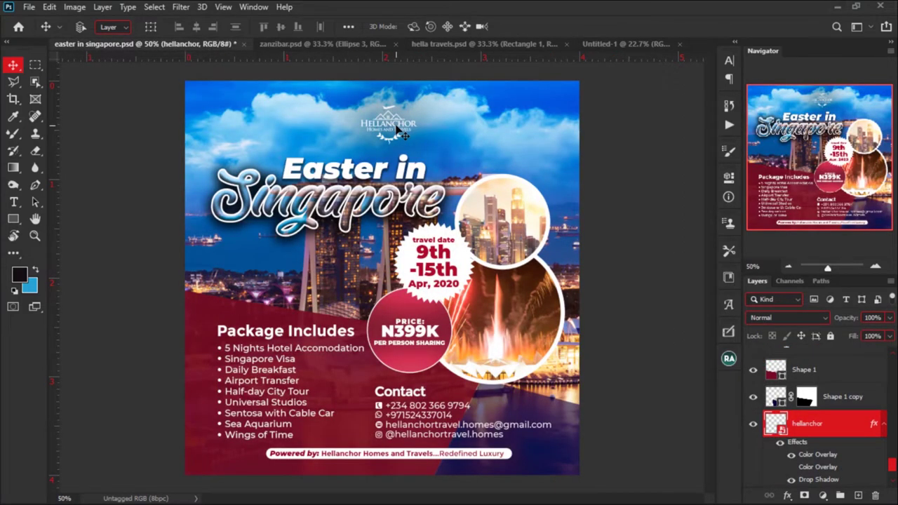
ctrl+click(397, 131)
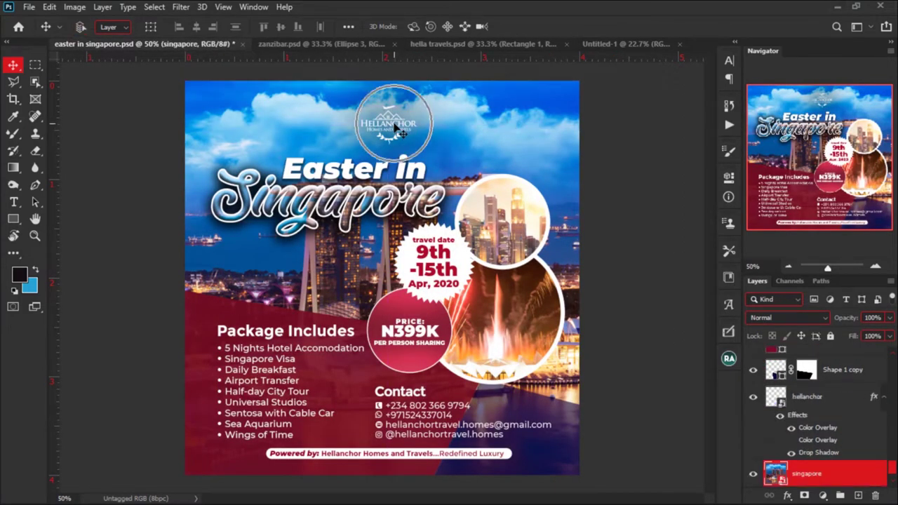
ctrl+click(393, 130)
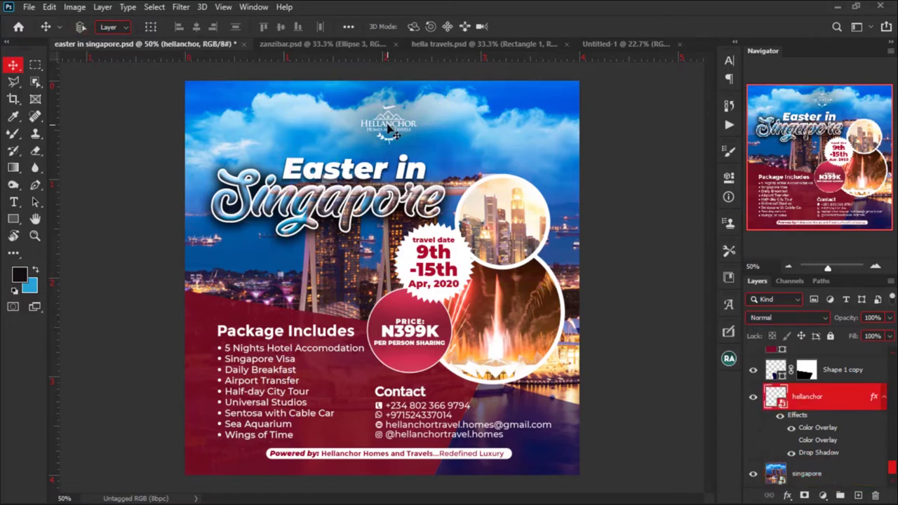
mouse_move(391, 129)
mouse_down()
mouse_move(404, 49)
mouse_move(593, 47)
mouse_move(370, 137)
mouse_move(391, 141)
mouse_up()
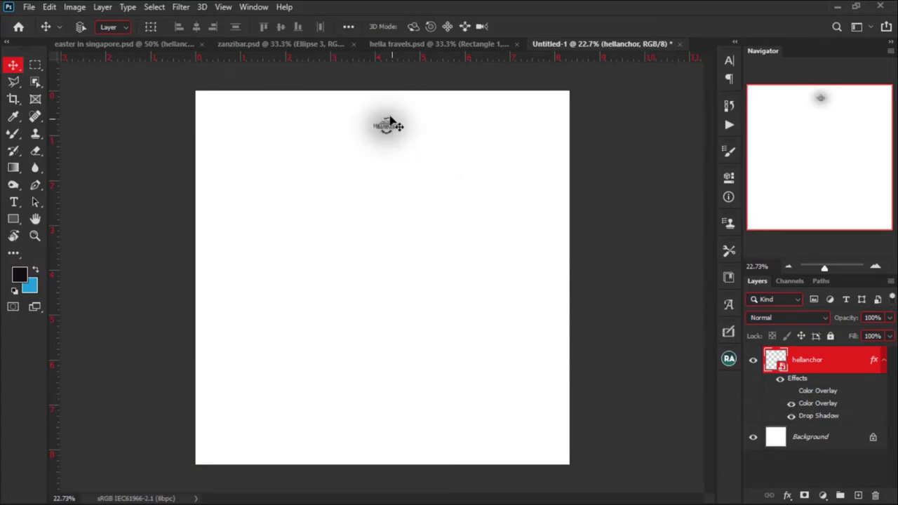
Resize the Easter in Singapore flyer to 2500 pixels wide via Image Size.
click(156, 46)
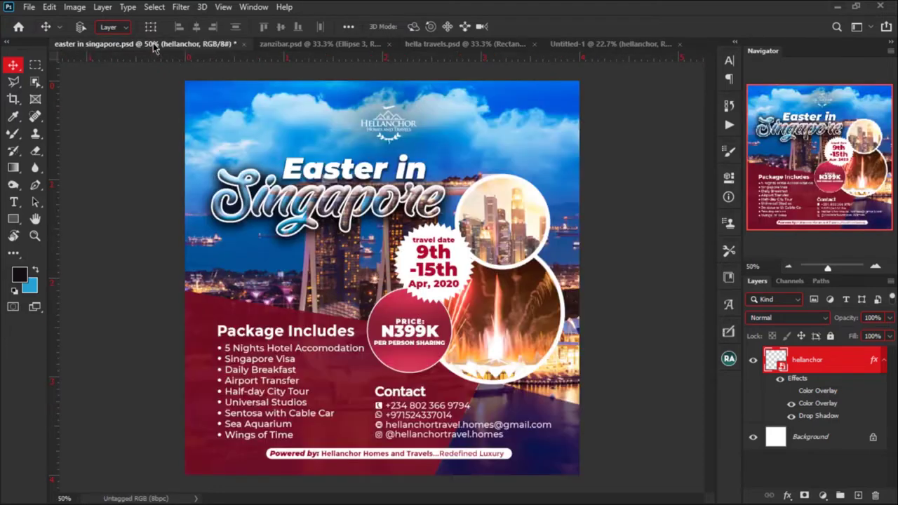
click(87, 7)
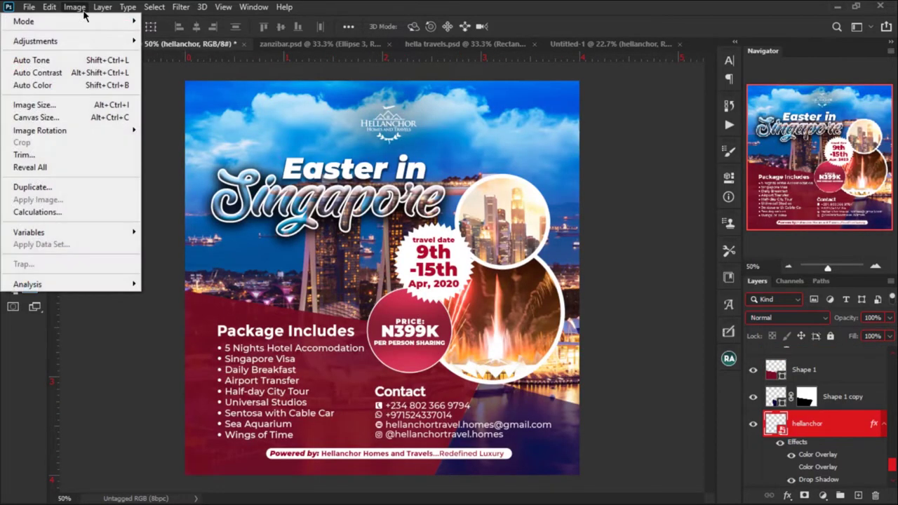
click(95, 102)
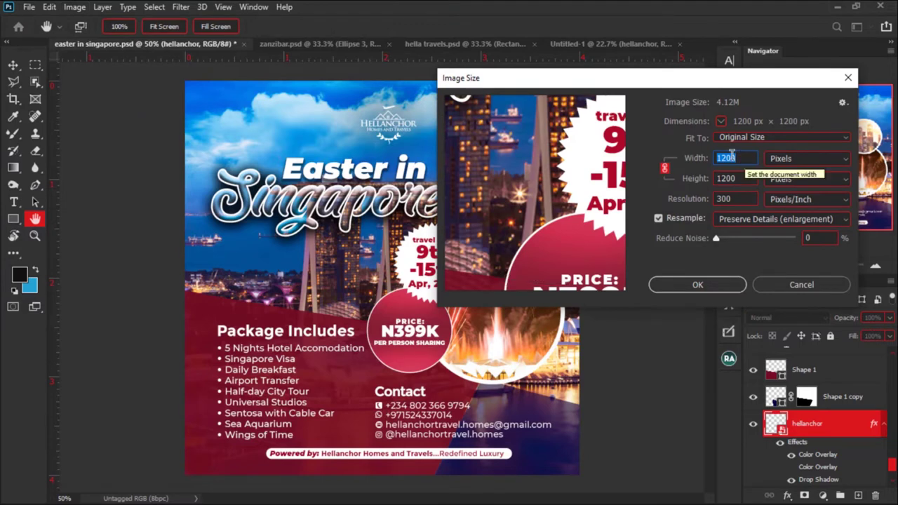
drag(631, 86, 443, 120)
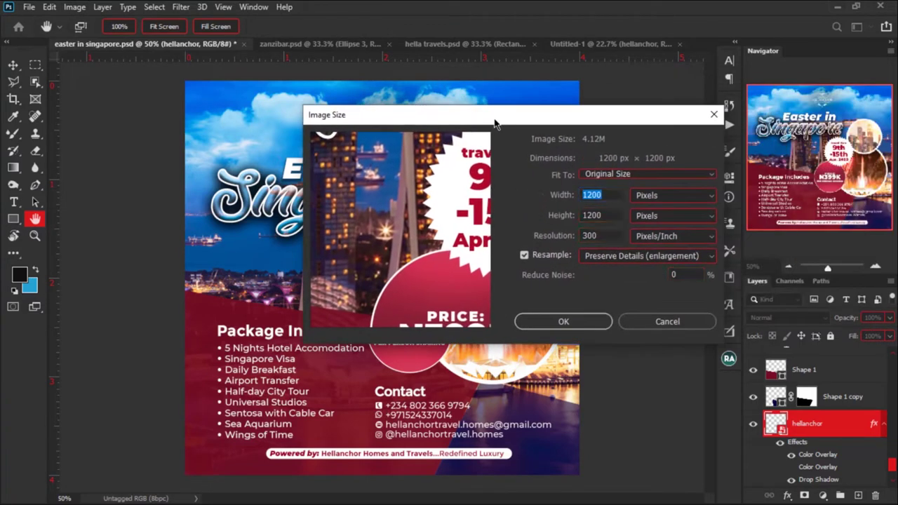
text(2500)
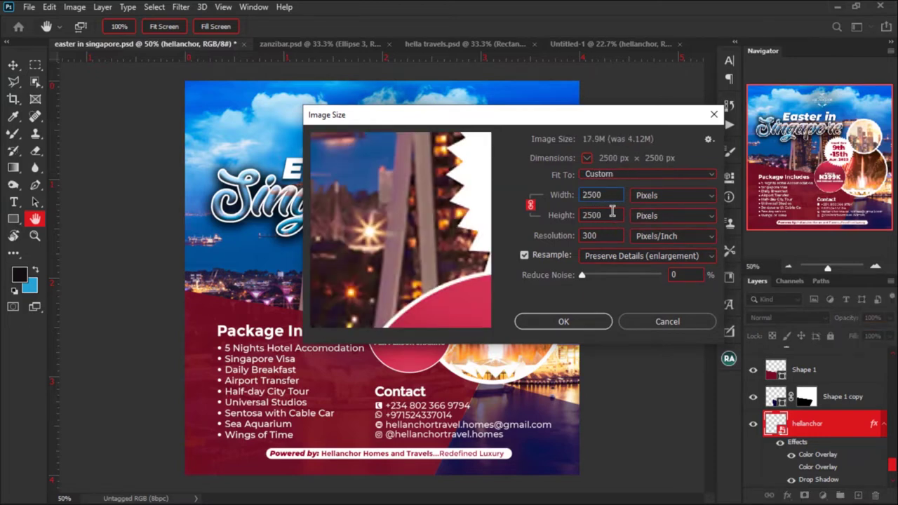
key(Return)
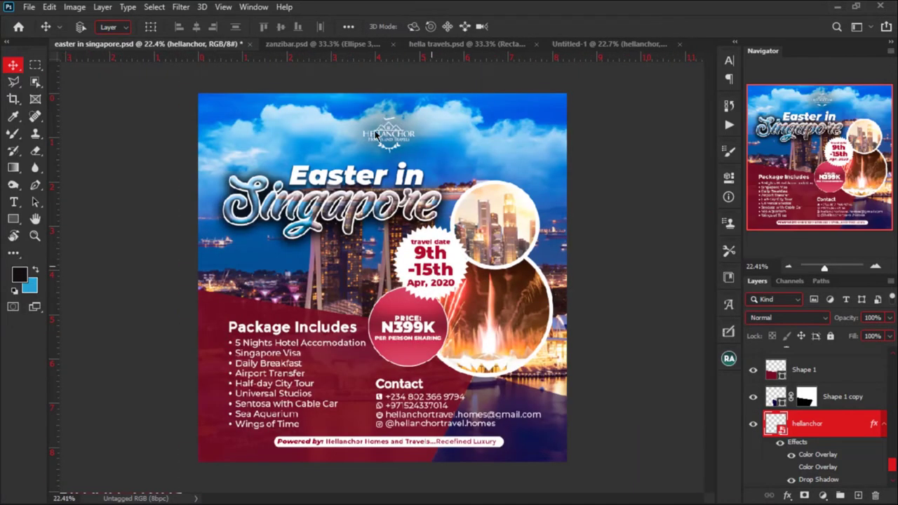
Bring the enlarged logo into Untitled-1, turn it black, hide the small copy, and move it top-centre.
drag(385, 138, 398, 199)
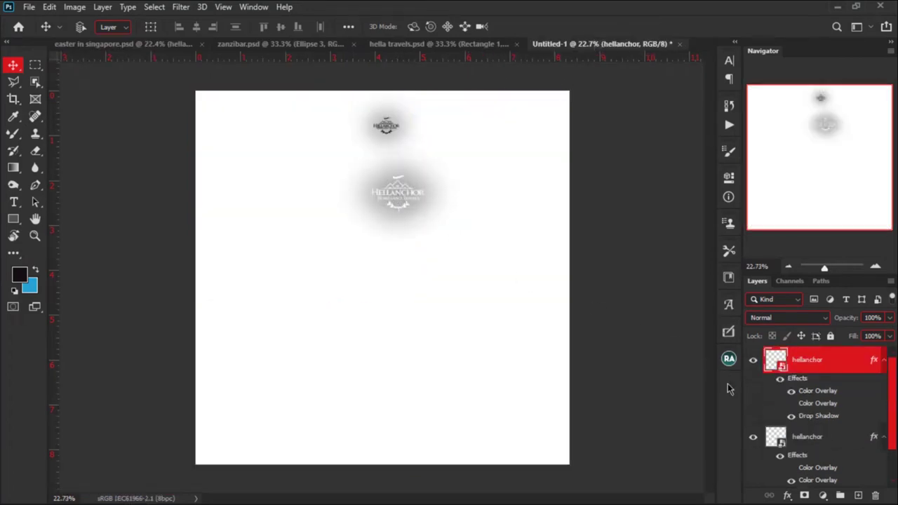
click(791, 393)
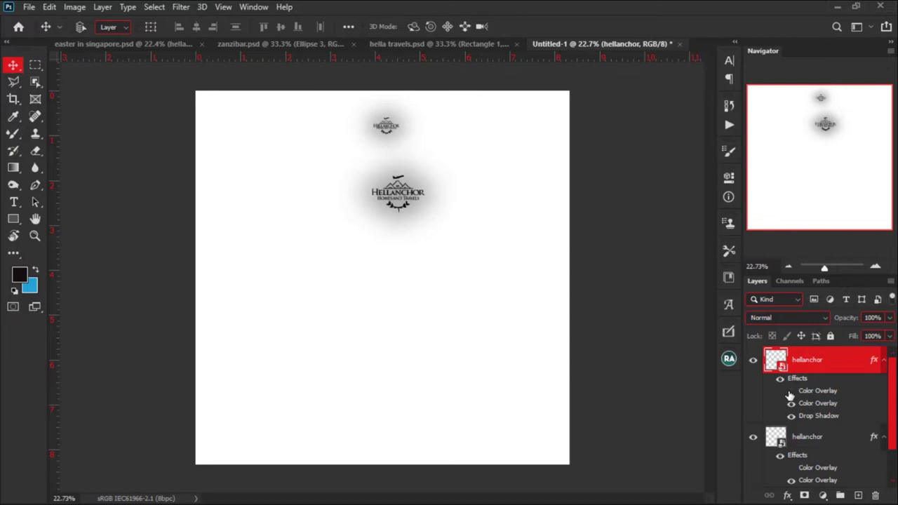
click(753, 438)
drag(404, 196, 392, 139)
Remove the drop shadow effect from the large logo layer.
scroll(798, 448, down, 1)
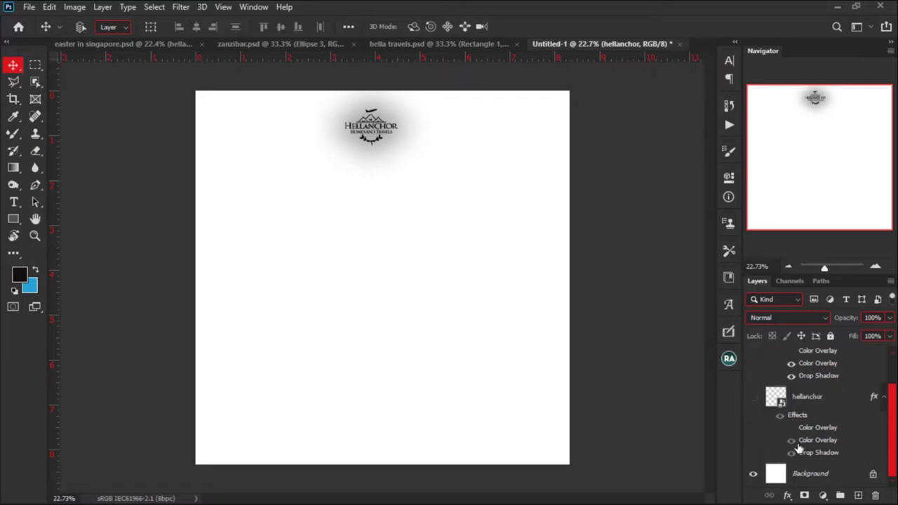
click(824, 475)
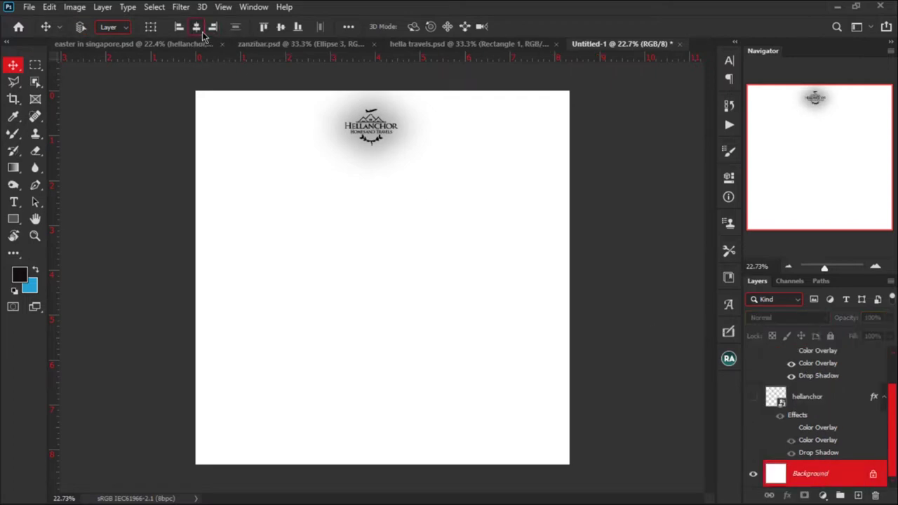
key(alt+period)
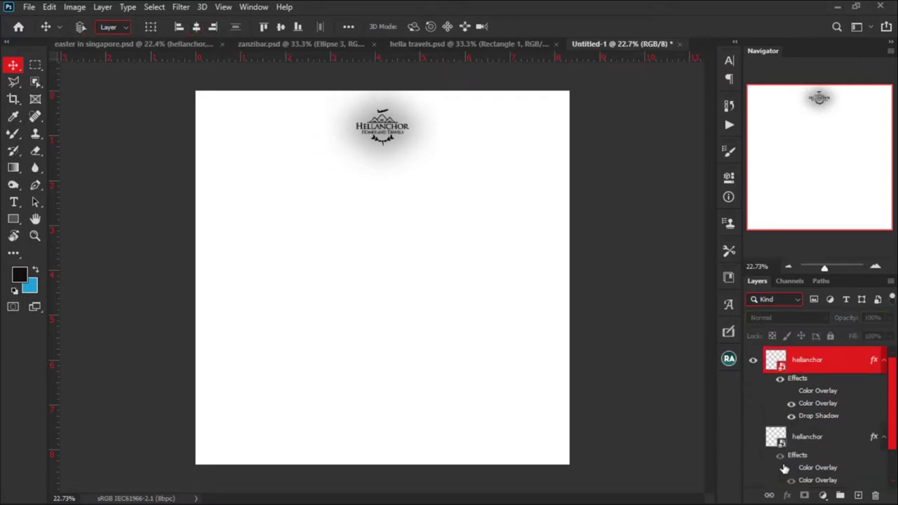
click(791, 417)
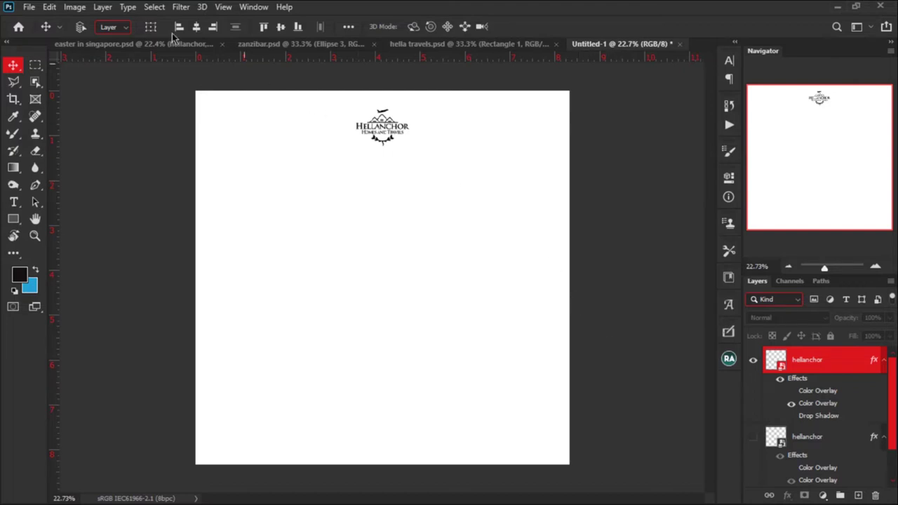
click(150, 45)
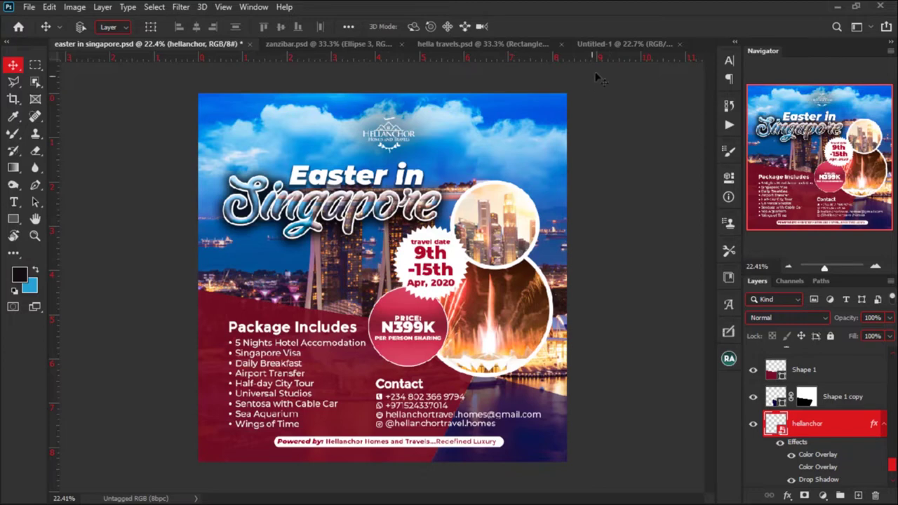
Select 'Singapore Group Tour' in the hella Singapore Notepad notes, then return to Untitled-1.
click(611, 48)
key(alt+Tab)
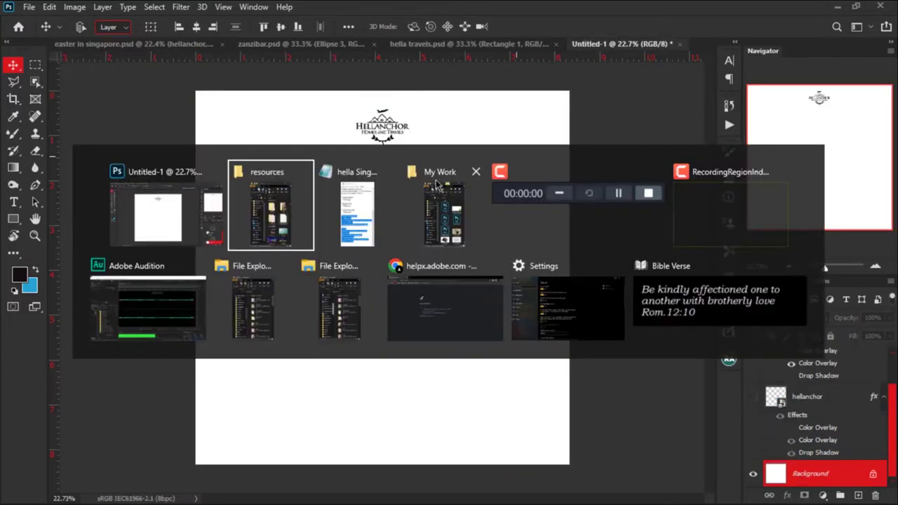
click(397, 218)
scroll(373, 217, up, 5)
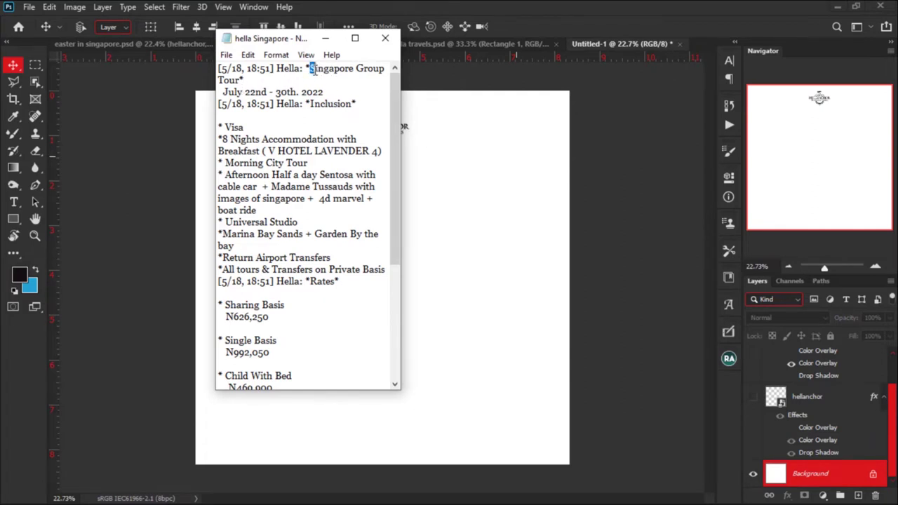
drag(312, 70, 242, 81)
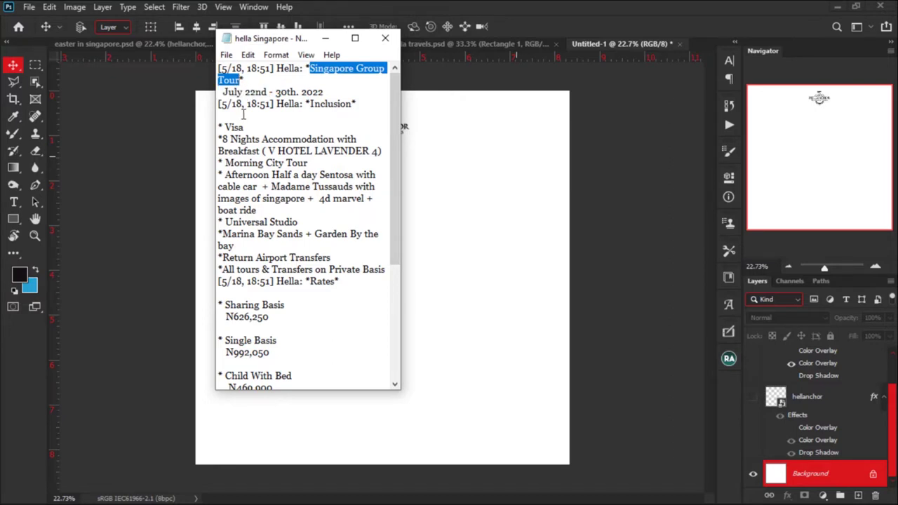
click(471, 185)
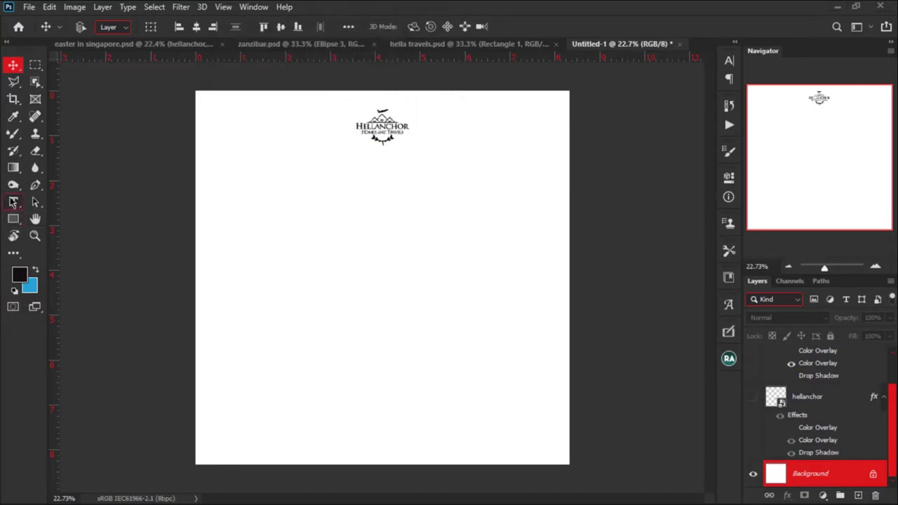
Add a left-aligned text line below the logo for the title.
click(13, 202)
click(281, 207)
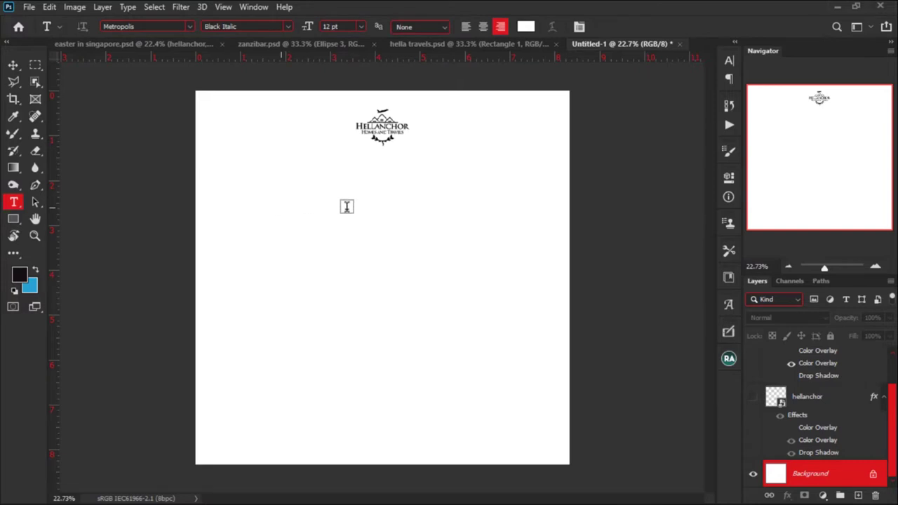
key(BackSpace)
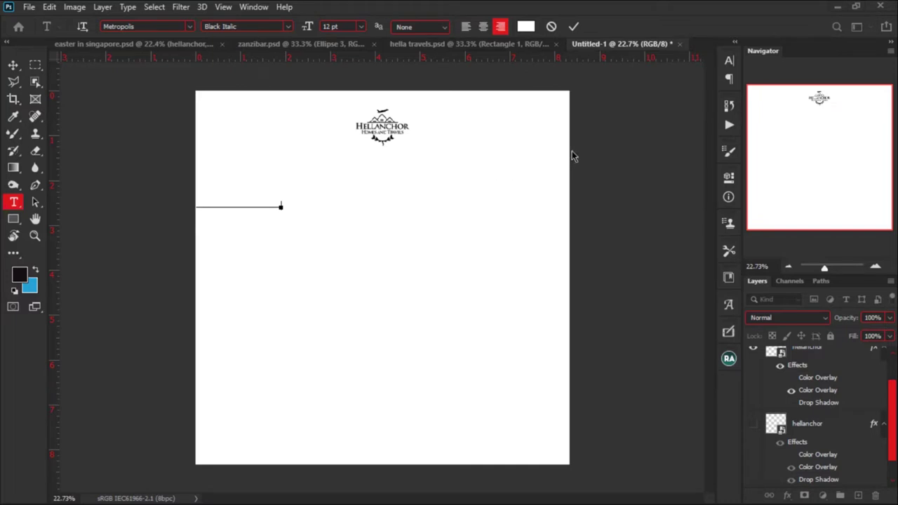
click(472, 28)
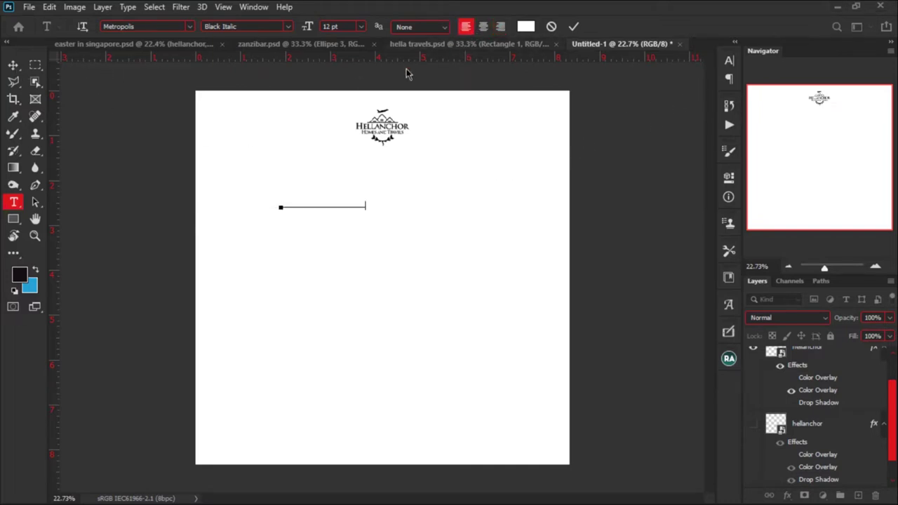
Make the 'Singapore Group Tour' title black and enlarge it to about 27.44 pt.
key(ctrl+a)
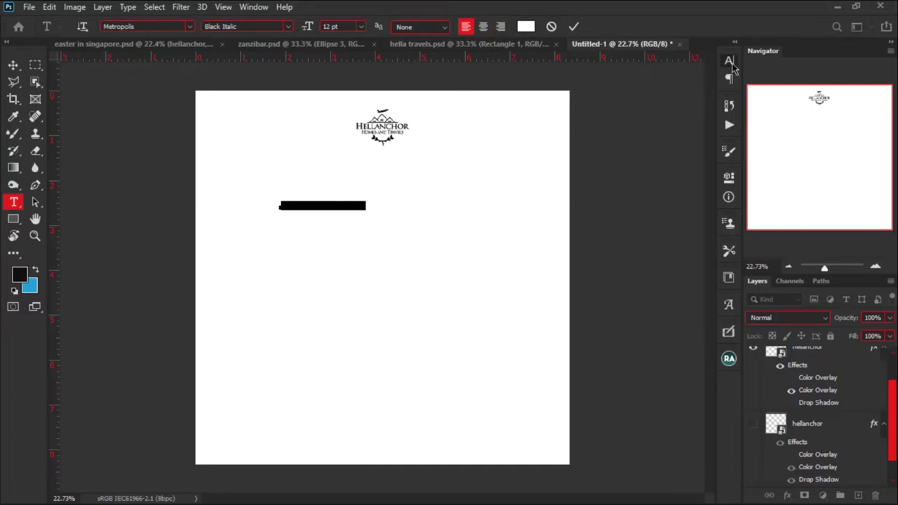
click(730, 62)
click(693, 129)
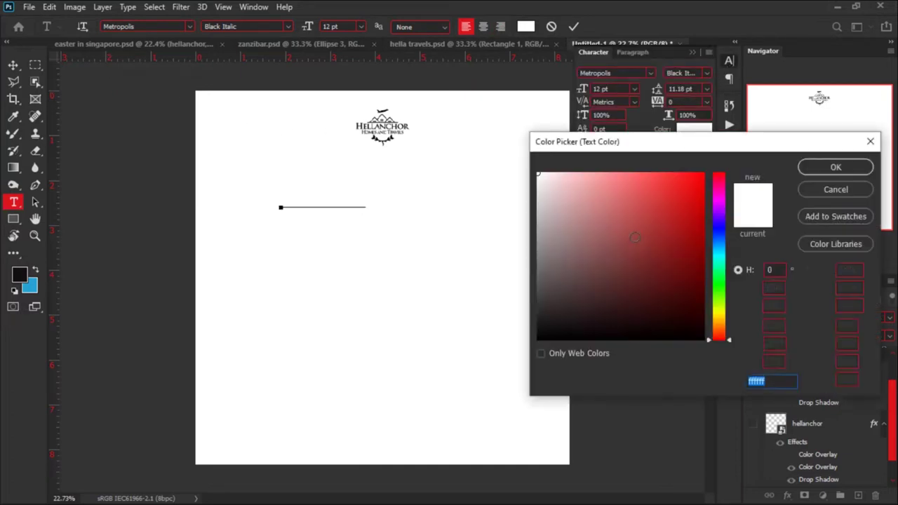
click(704, 339)
click(841, 172)
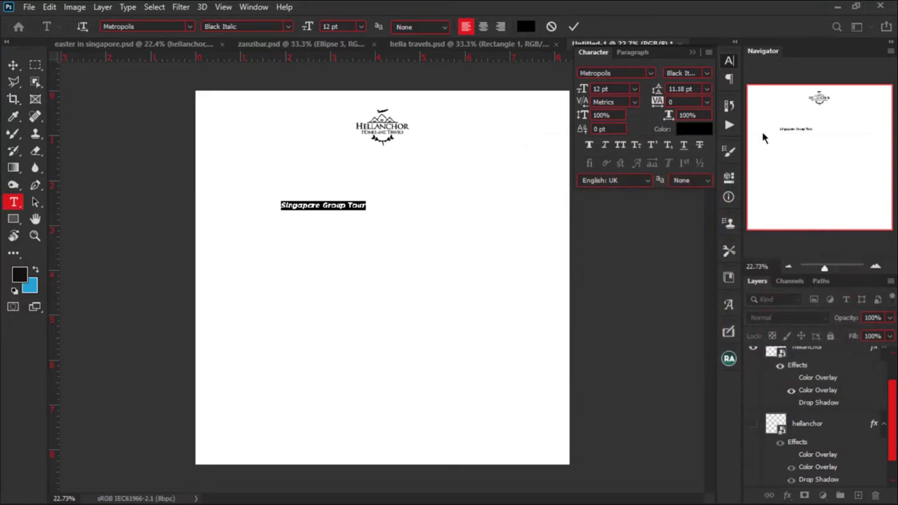
click(322, 205)
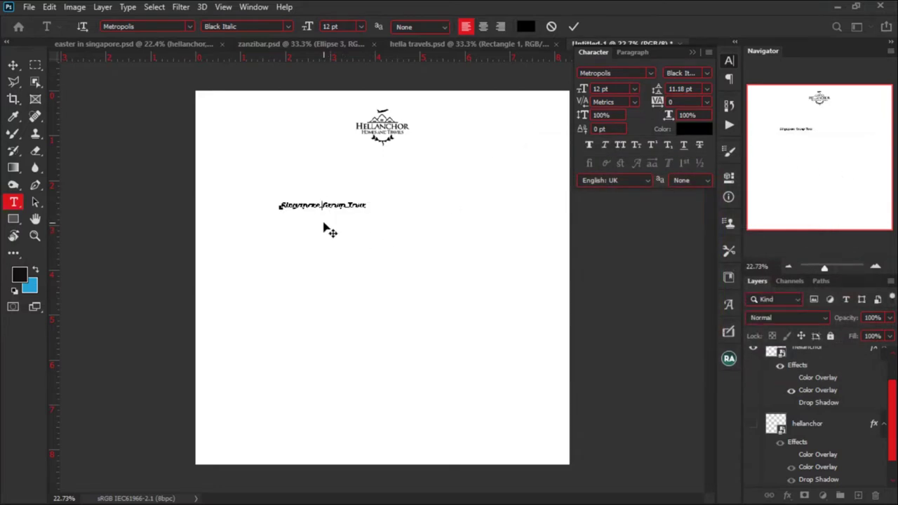
key(ctrl+a)
key(ctrl+c)
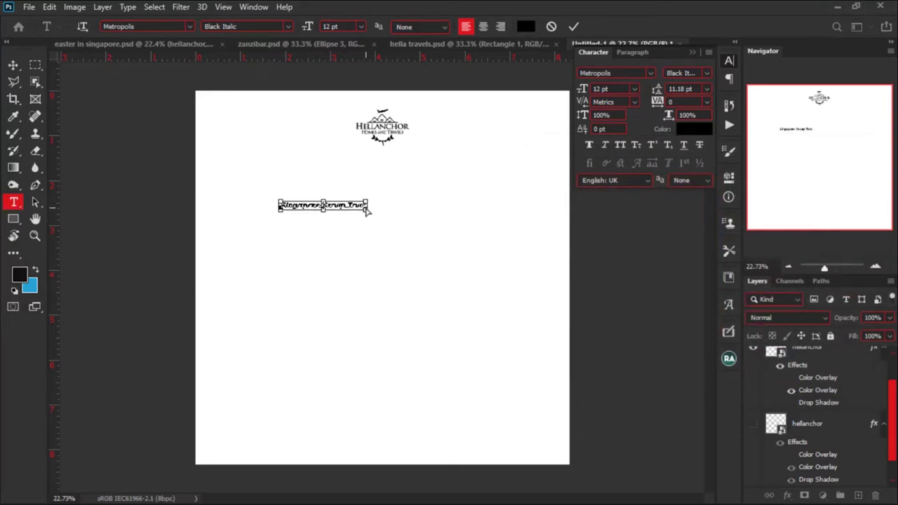
drag(372, 199, 473, 145)
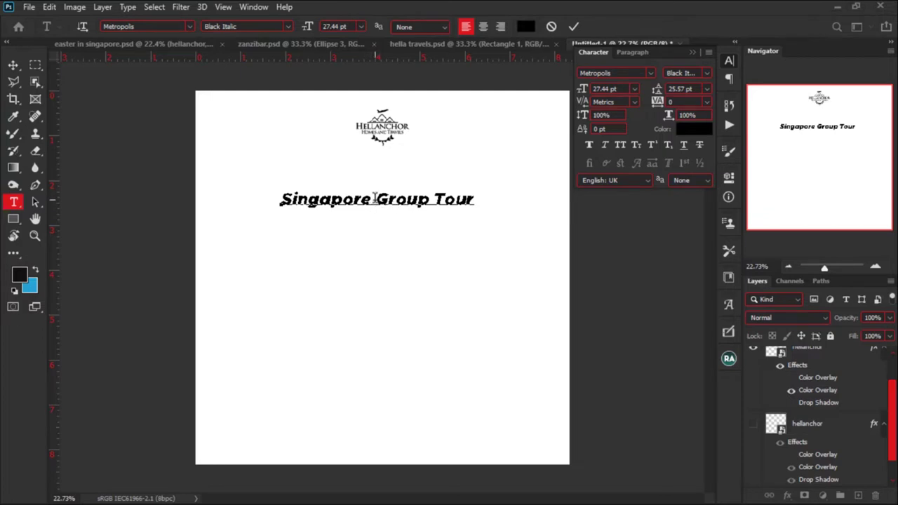
Try trimming the title to Singapore, then restore the full 'Singapore Group Tour' text.
scroll(373, 204, up, 3)
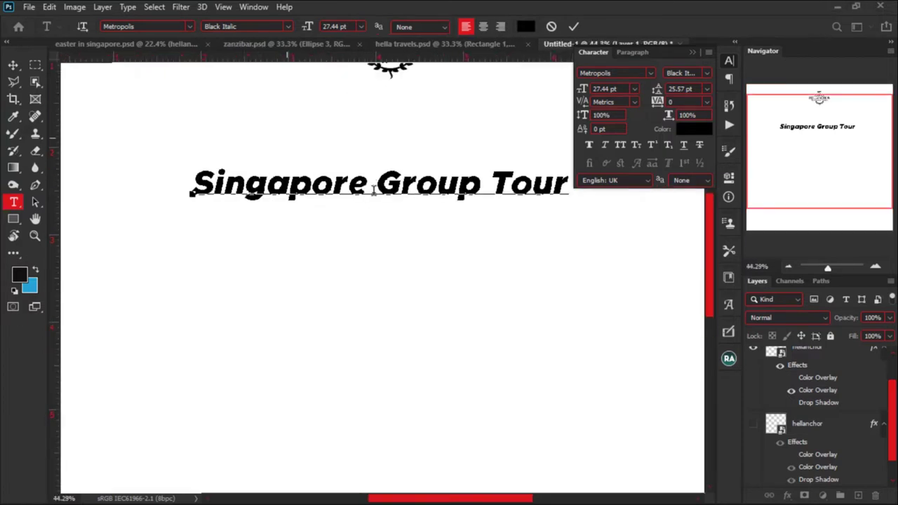
scroll(374, 195, down, 2)
scroll(375, 188, down, 1)
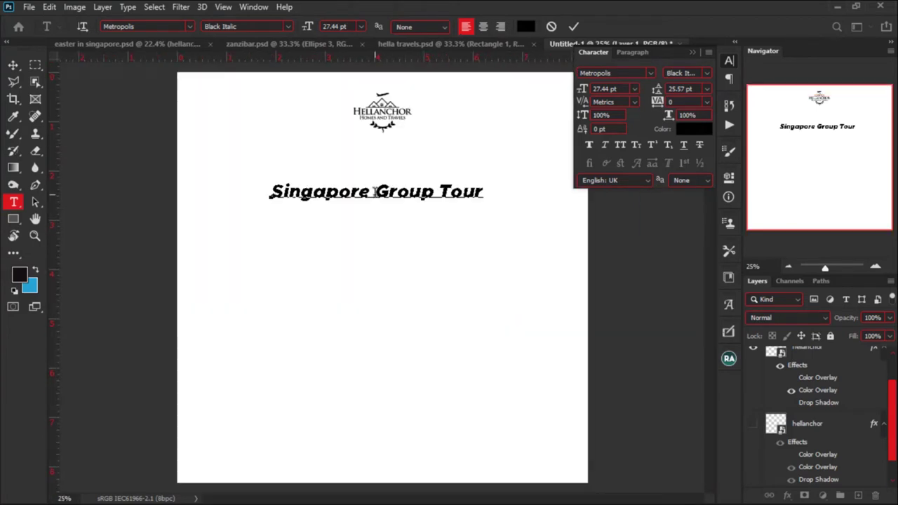
drag(375, 191, 536, 197)
key(BackSpace)
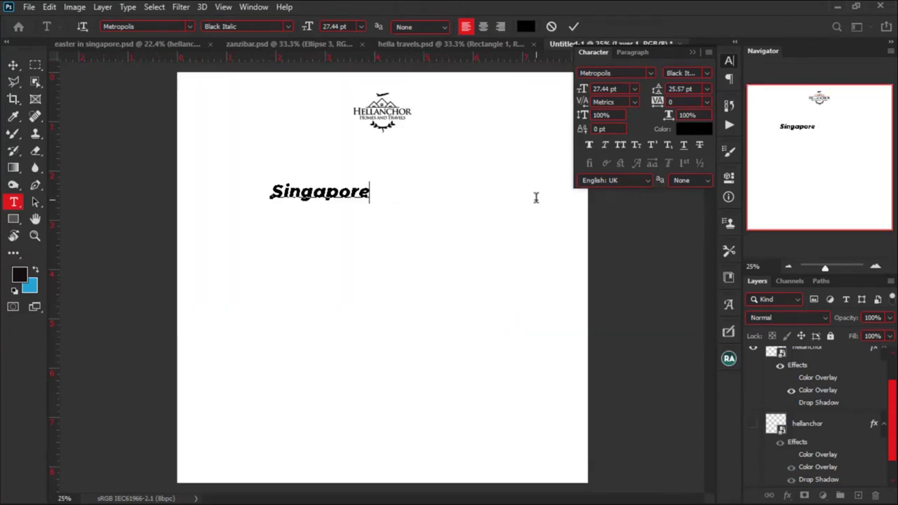
key(ctrl+Return)
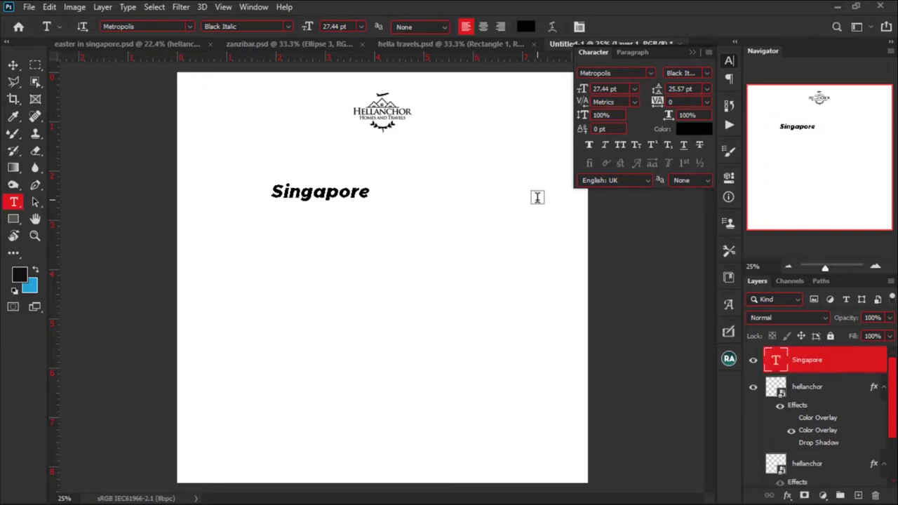
key(Delete)
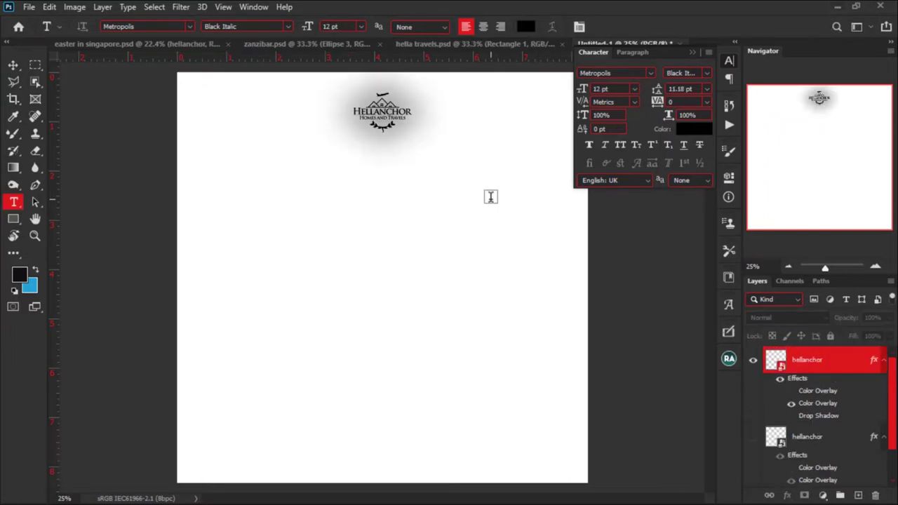
key(ctrl+z)
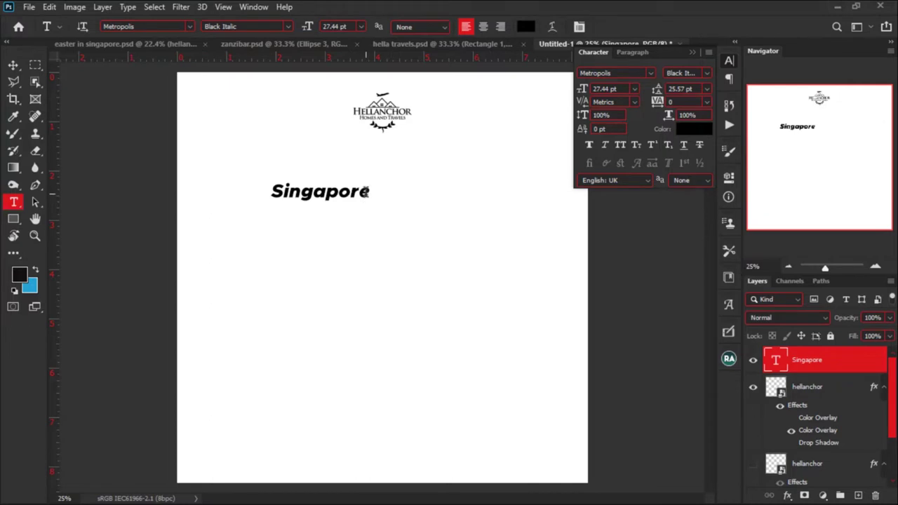
click(365, 191)
key(ctrl+a)
key(ctrl+v)
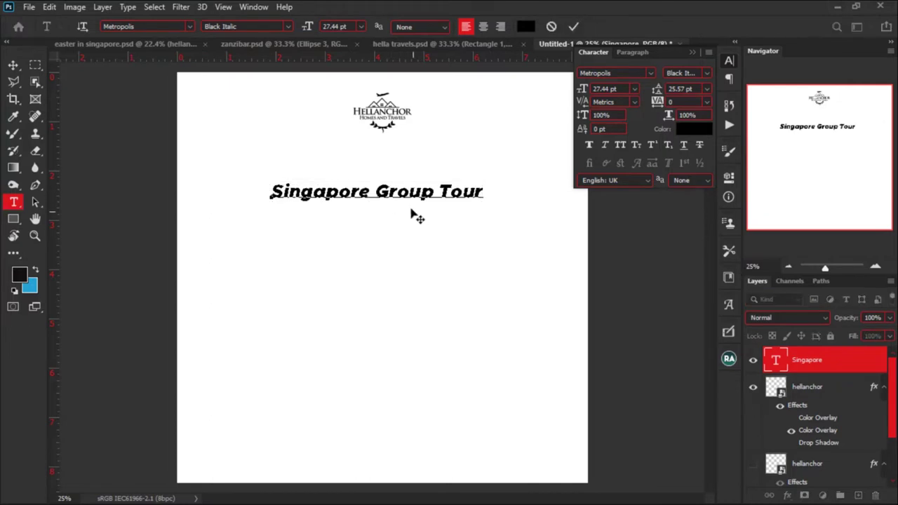
click(14, 66)
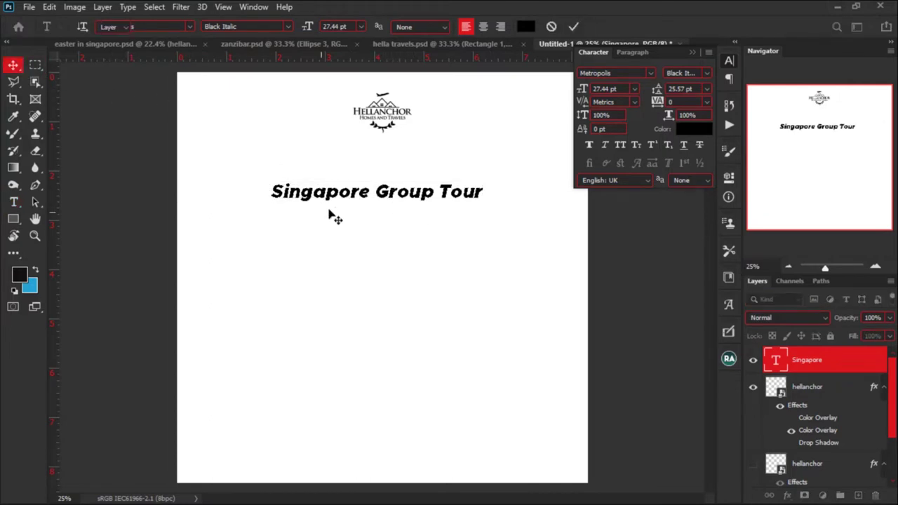
Duplicate the title and edit the copies into separate 'Singapore' and 'Group Tour' layers.
drag(389, 198, 381, 220)
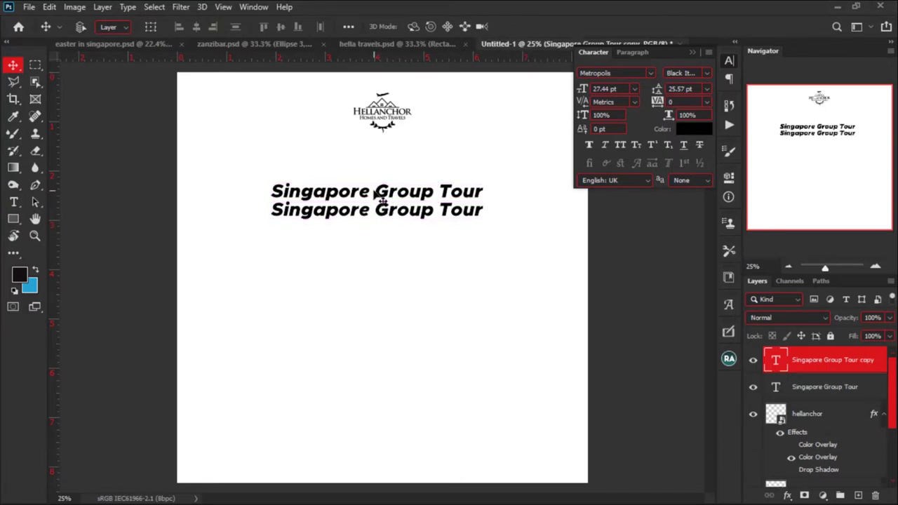
key(t)
drag(376, 193, 485, 195)
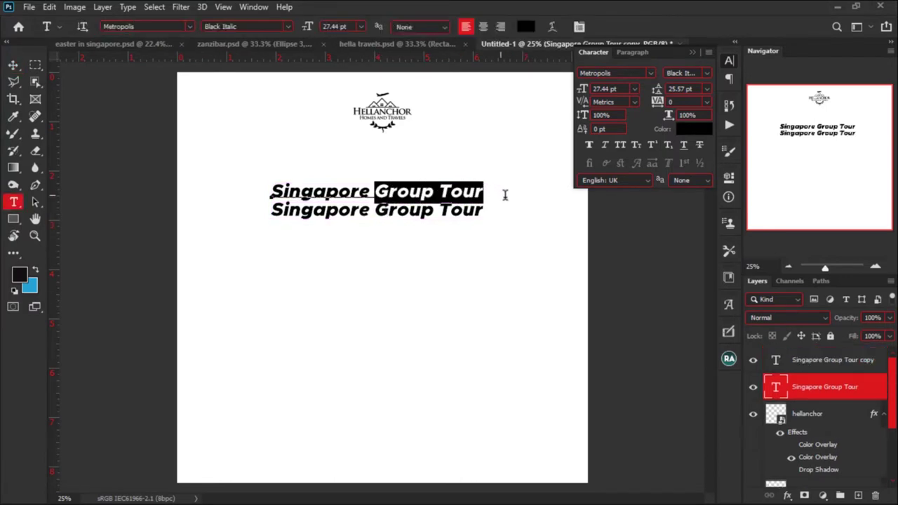
key(Left)
key(Delete)
key(Delete)
key(Delete)
key(Delete)
key(Delete)
key(Delete)
key(Delete)
key(Delete)
key(Delete)
key(Delete)
key(BackSpace)
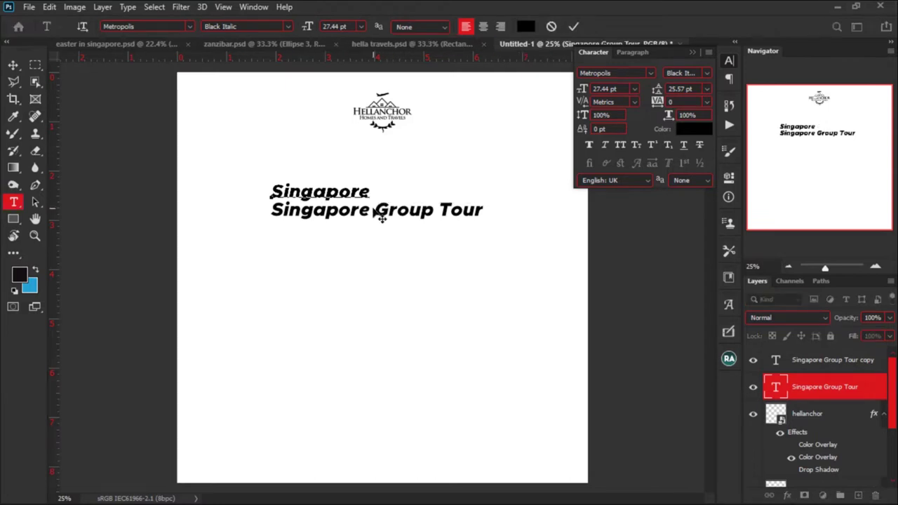
click(368, 209)
drag(379, 211, 262, 209)
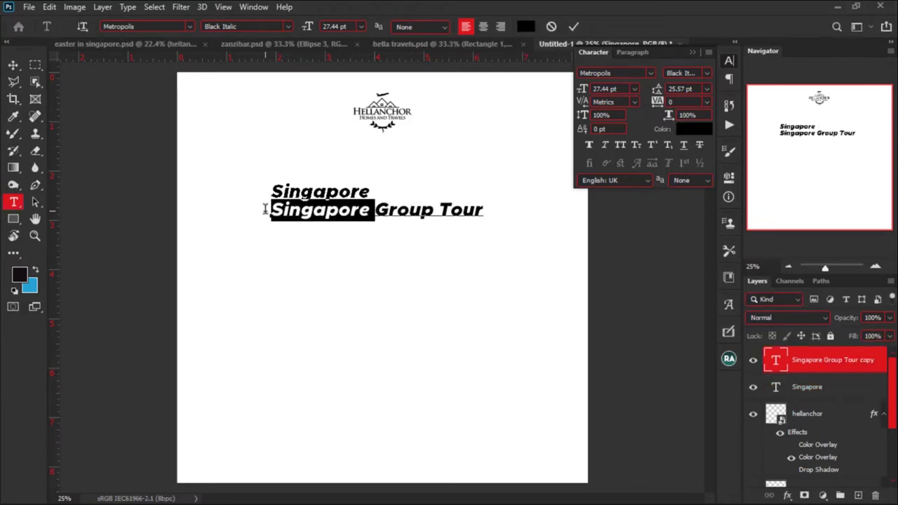
key(Left)
key(Delete)
key(Delete)
key(Delete)
key(Delete)
key(Delete)
key(Delete)
key(Delete)
key(Delete)
key(Delete)
key(Delete)
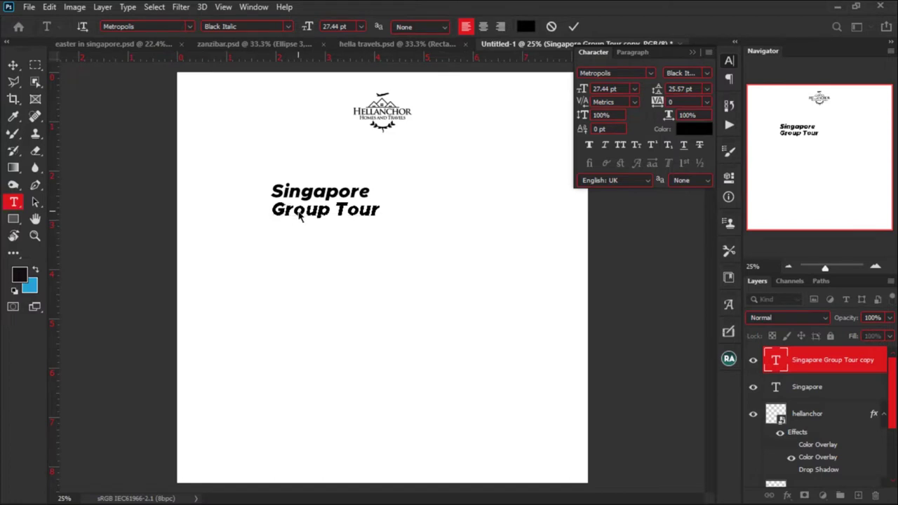
click(245, 150)
Move the Group Tour layer further down the page.
key(ctrl+a)
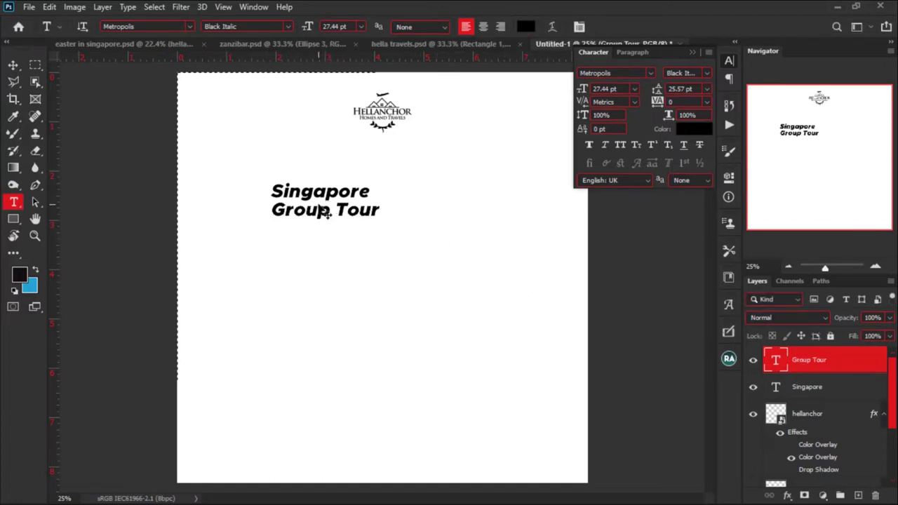
click(13, 64)
drag(351, 218, 342, 263)
ctrl+click(350, 202)
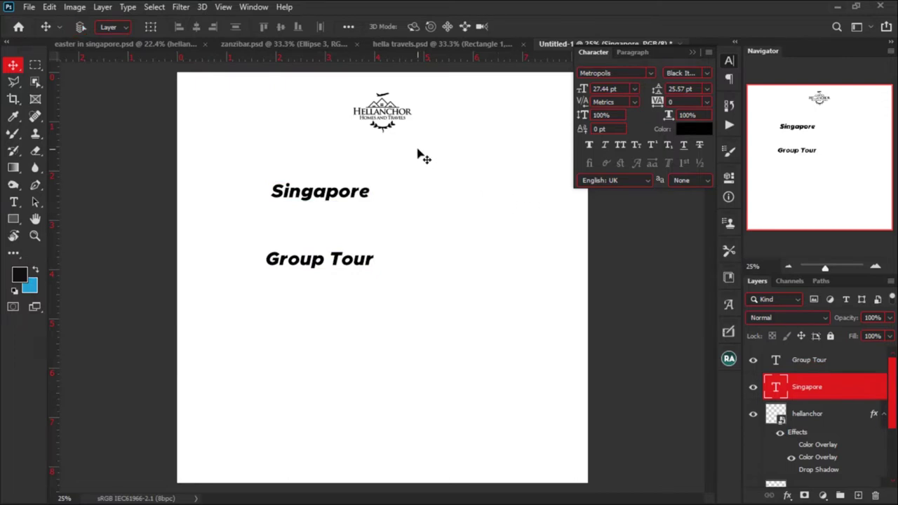
Compare the Zanzibar and Easter in Singapore flyers, then open the Singapore heading's font list.
click(297, 45)
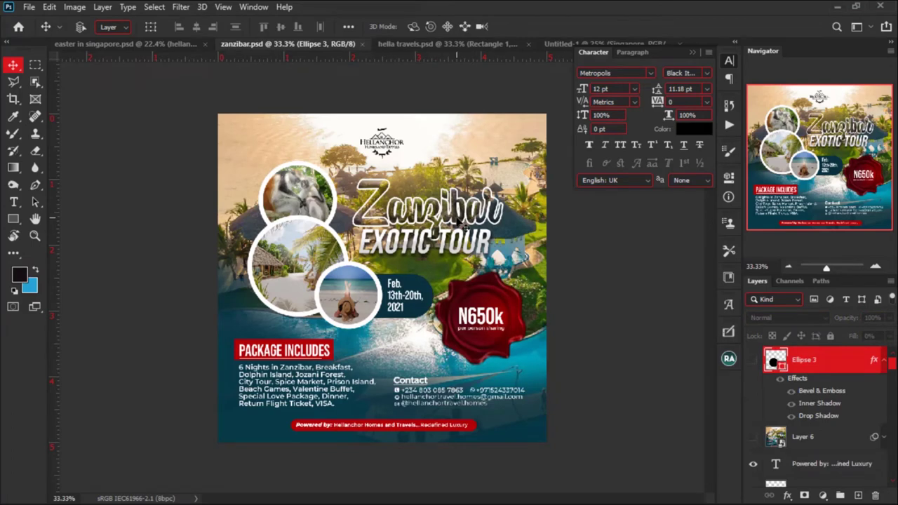
click(172, 44)
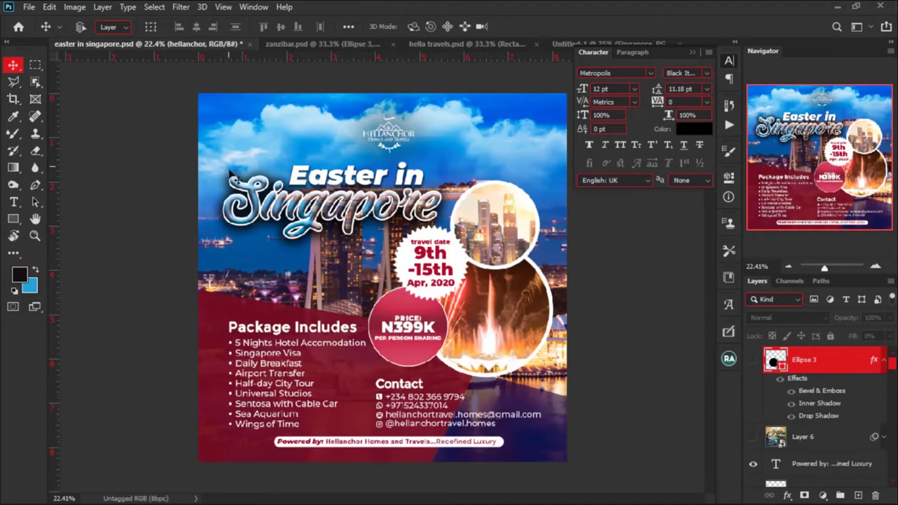
click(570, 46)
drag(365, 194, 362, 198)
click(651, 75)
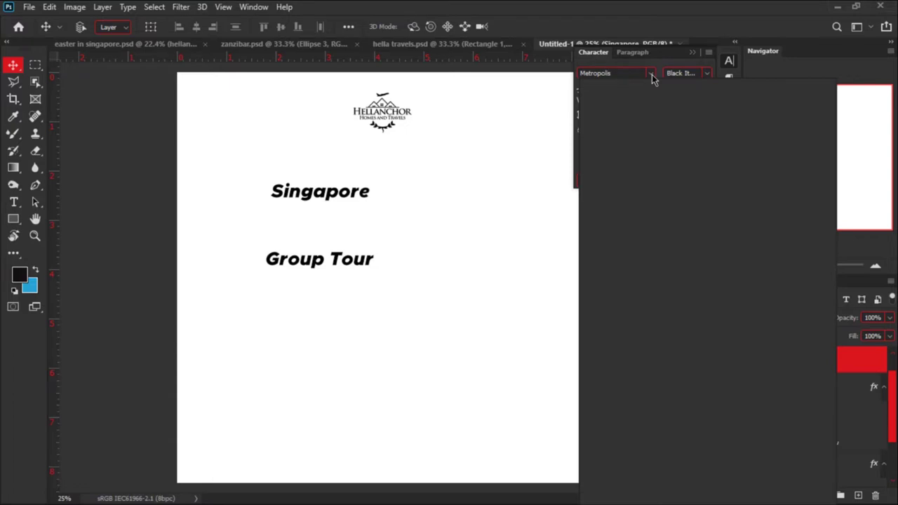
Preview fonts on the Singapore heading and apply Banana Yeti ExtraBold.
key(Down)
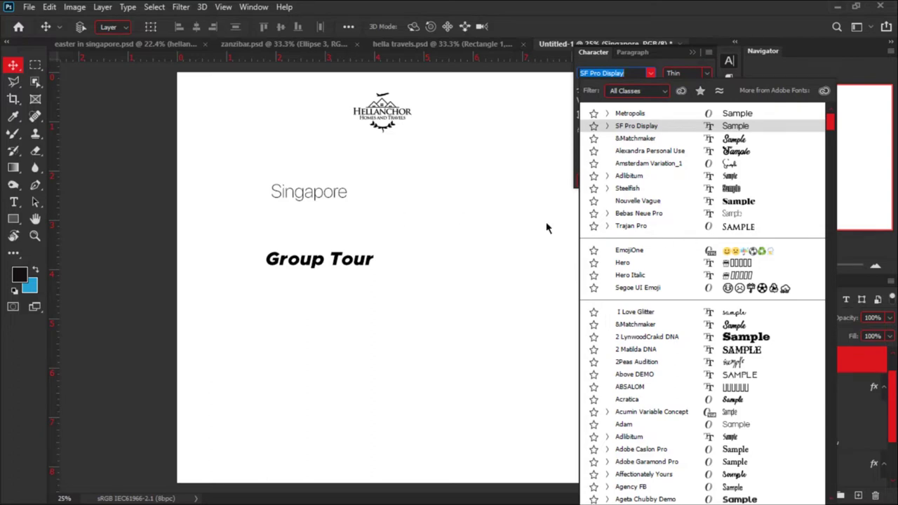
key(Down)
key(Down)
key(Down)
key(Down)
key(Down)
key(Down)
key(Down)
key(Down)
key(Down)
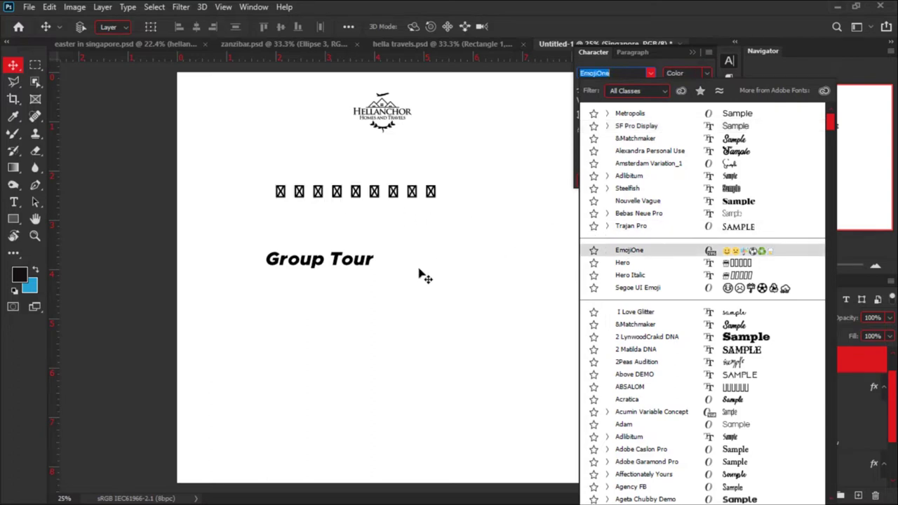
click(666, 311)
scroll(666, 312, down, 1)
scroll(665, 313, down, 6)
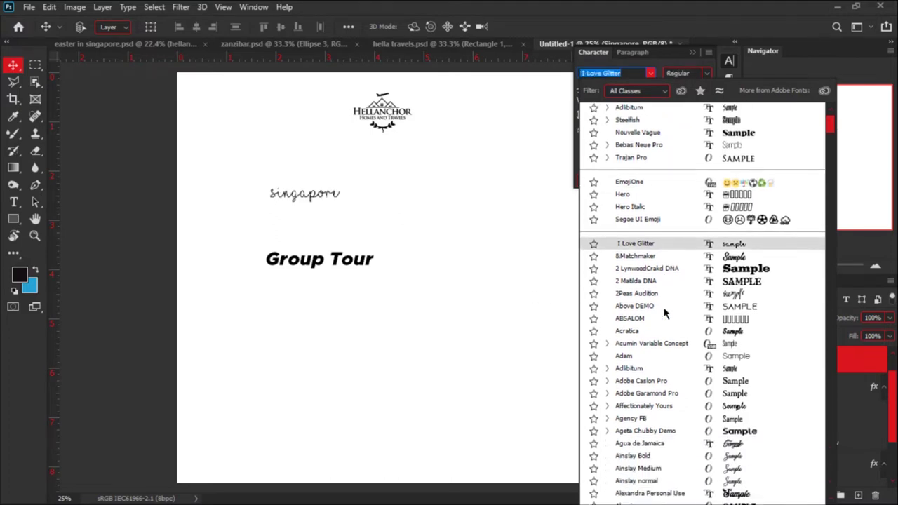
scroll(665, 313, down, 3)
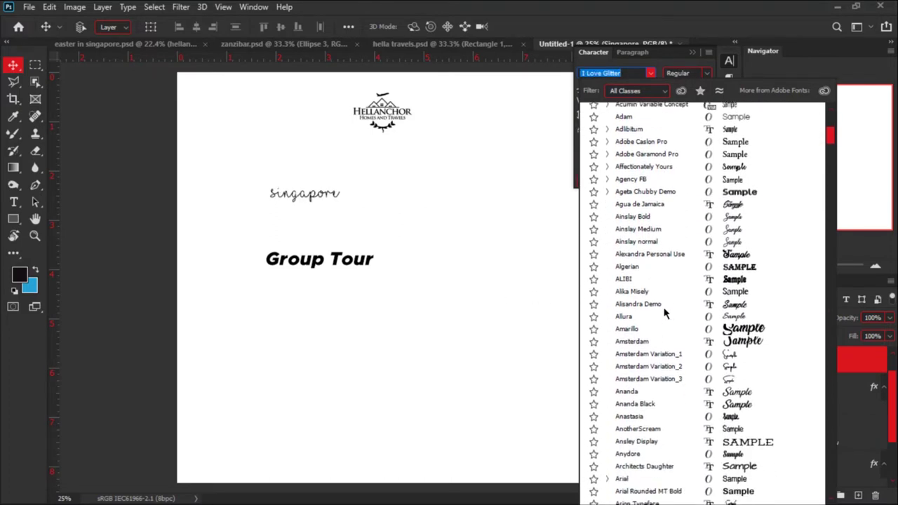
scroll(665, 313, down, 6)
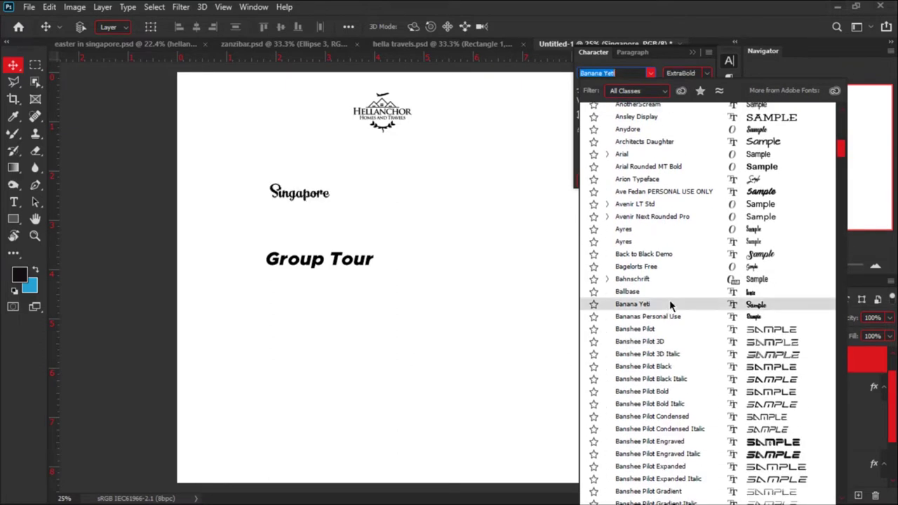
scroll(667, 306, down, 4)
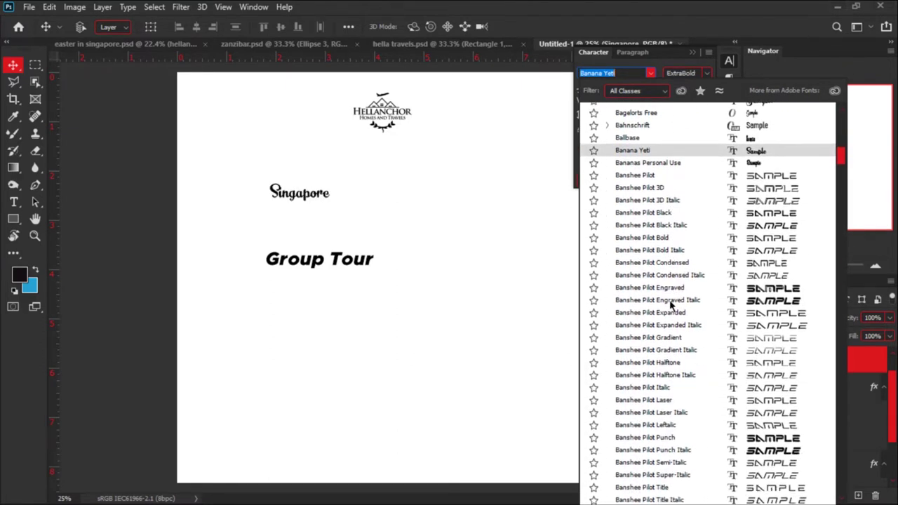
scroll(669, 239, up, 1)
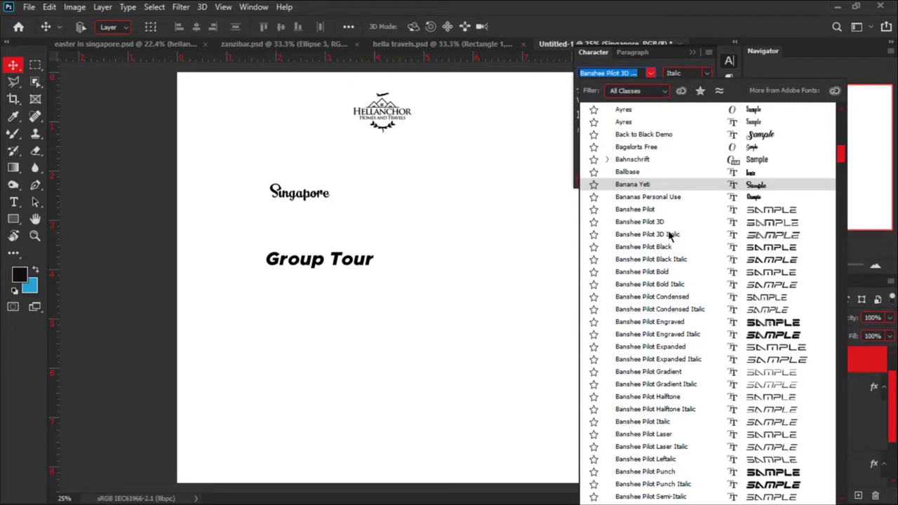
click(678, 185)
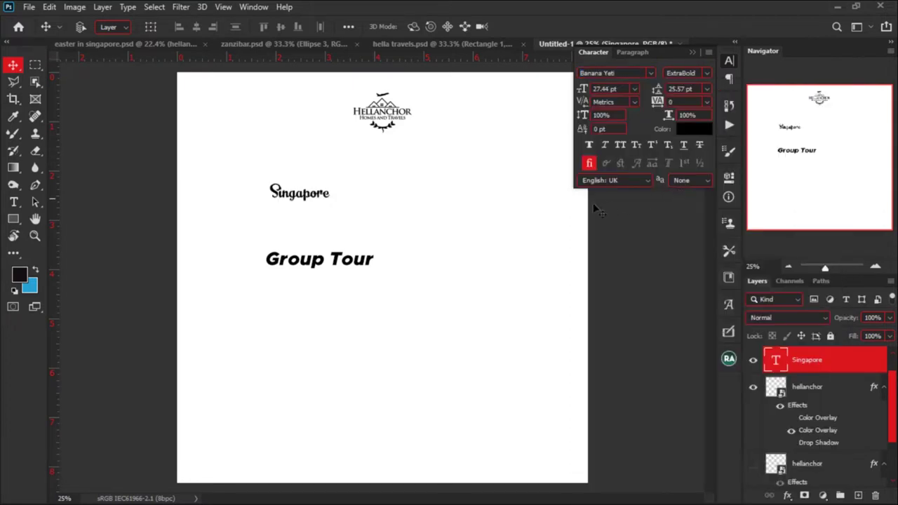
Scale Singapore to about 95.74 pt and place Group Tour just beneath it.
key(ctrl+t)
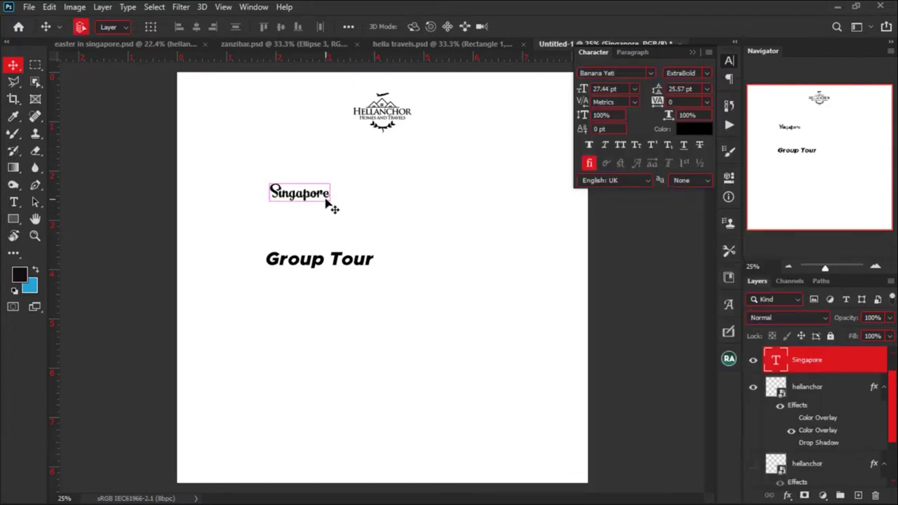
drag(331, 209, 465, 301)
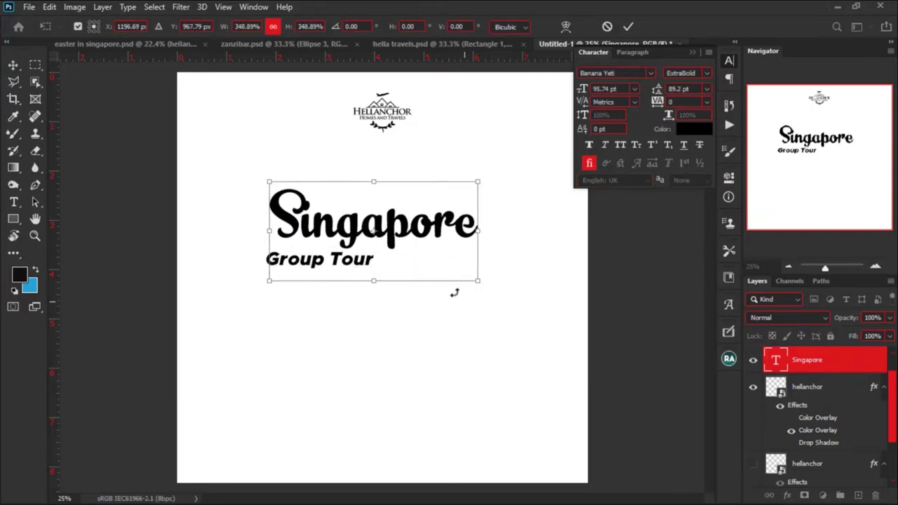
key(Return)
drag(395, 244, 405, 216)
drag(366, 265, 427, 242)
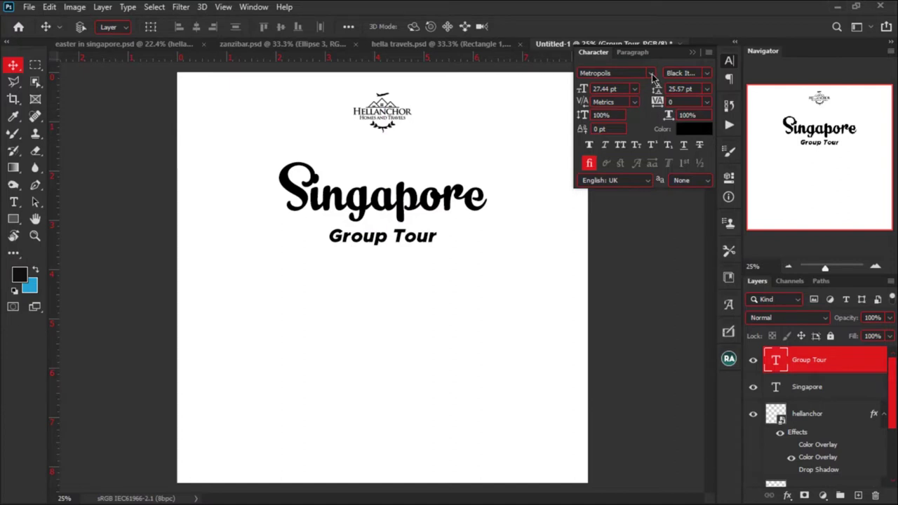
Set Group Tour to upright Black weight in all caps, centre-aligned.
click(707, 75)
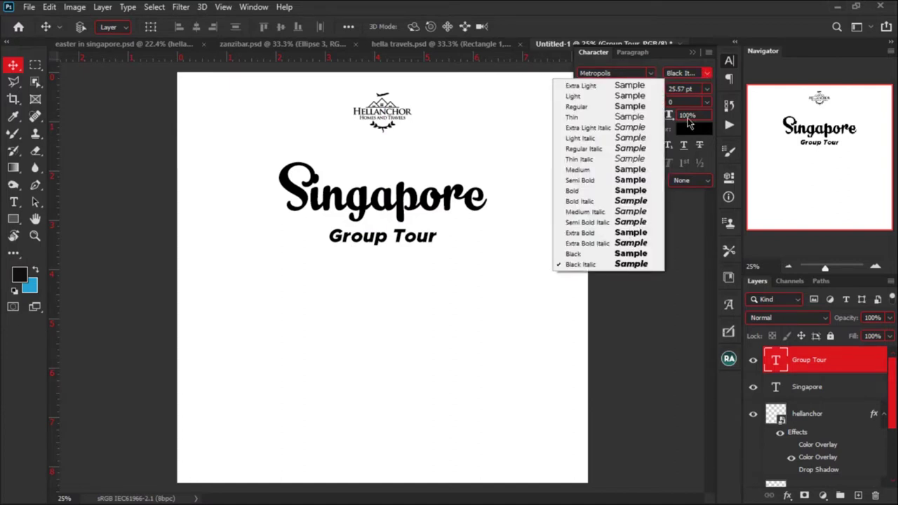
click(632, 254)
click(518, 230)
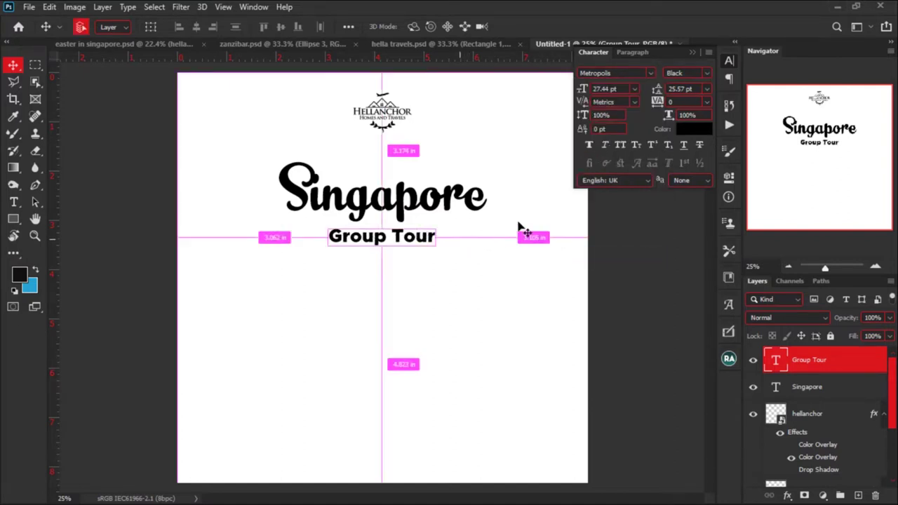
key(ctrl)
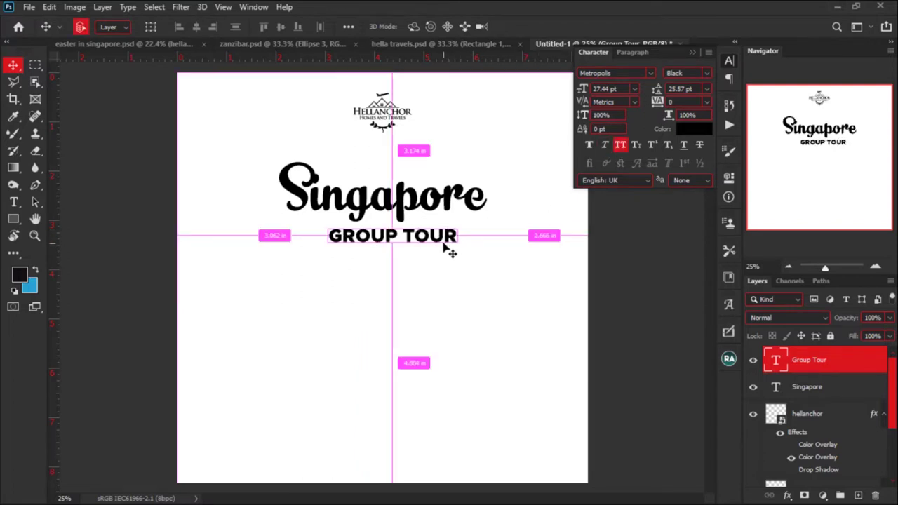
key(t)
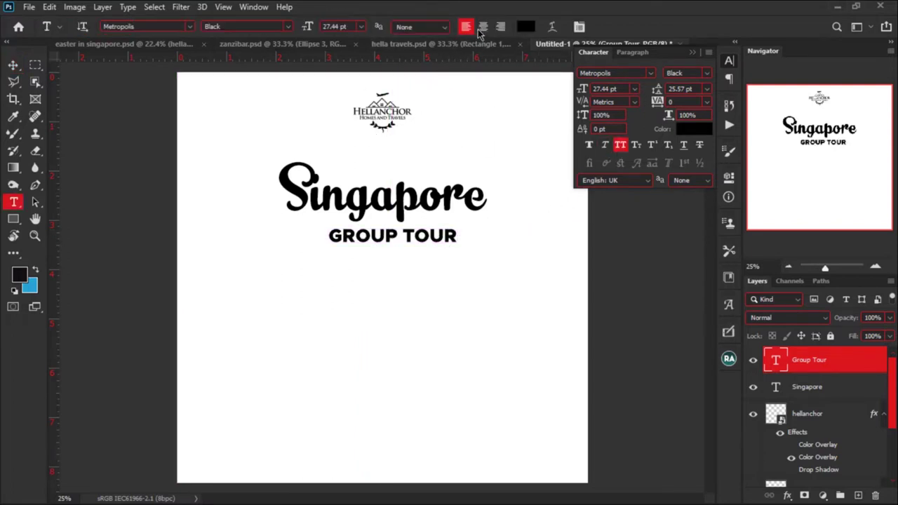
key(ctrl+shift+c)
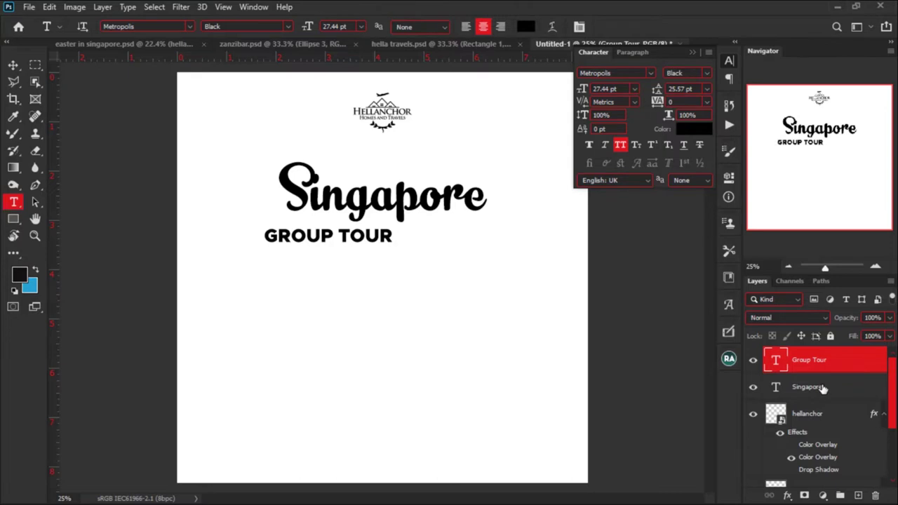
Select both text layers, centre-align them, and centre them horizontally on the page.
shift+click(823, 387)
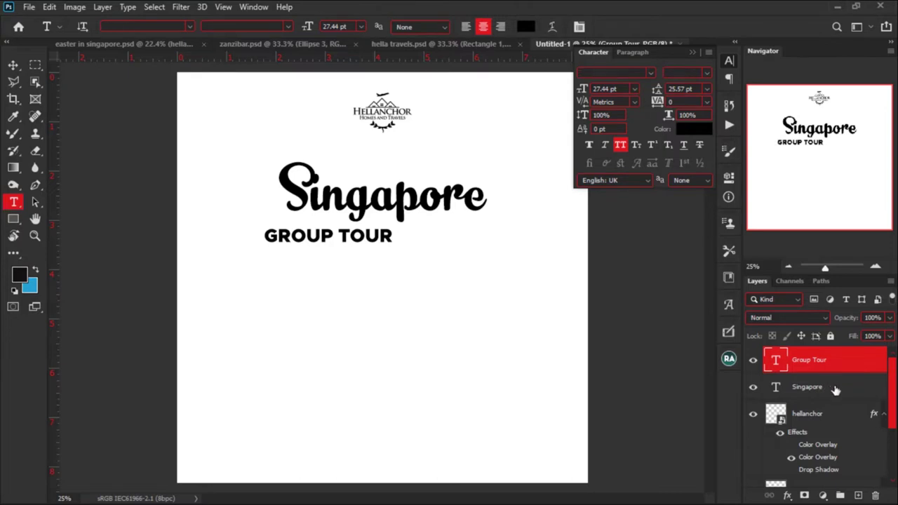
shift+click(836, 390)
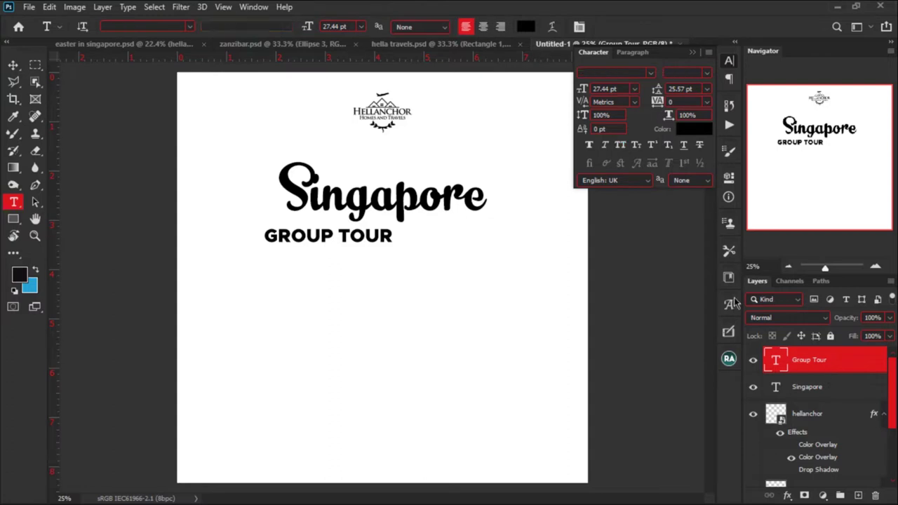
shift+click(830, 384)
click(483, 28)
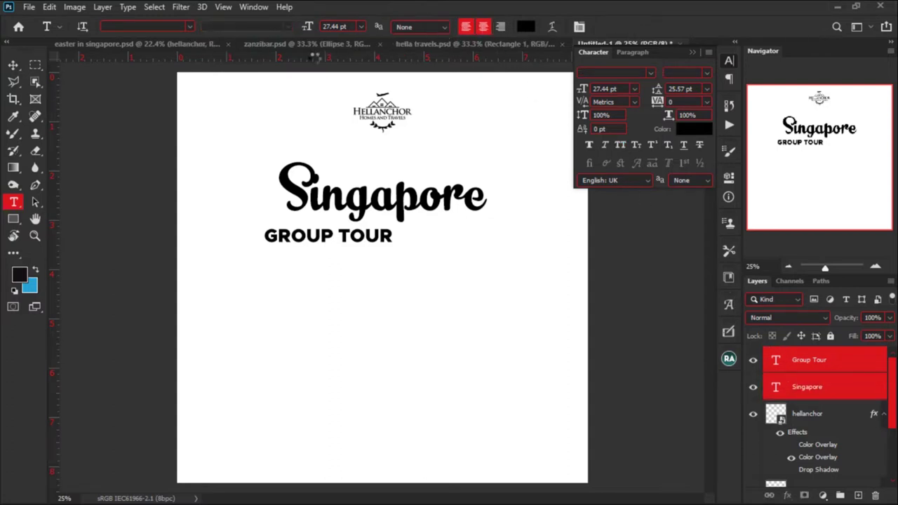
click(12, 65)
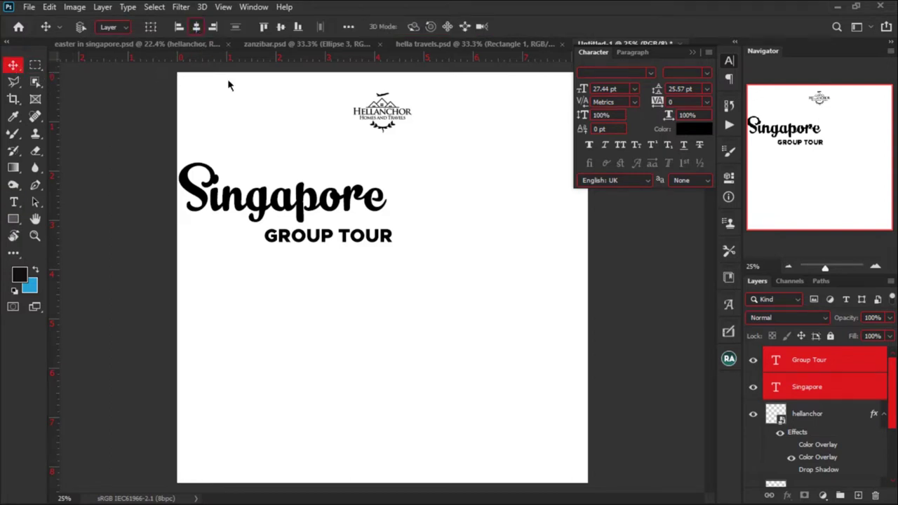
drag(365, 211, 459, 196)
click(692, 54)
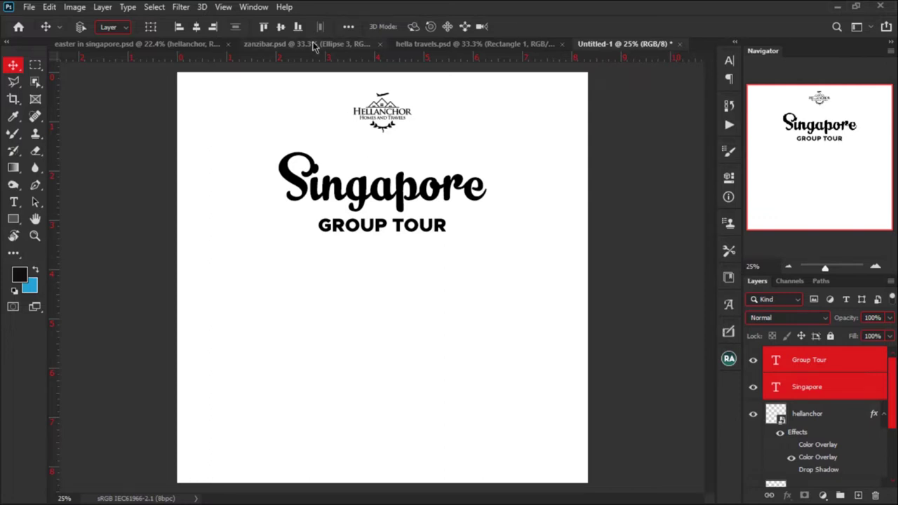
Toggle Shape 1's visibility in the Easter in Singapore poster, then view the Zanzibar poster.
click(206, 45)
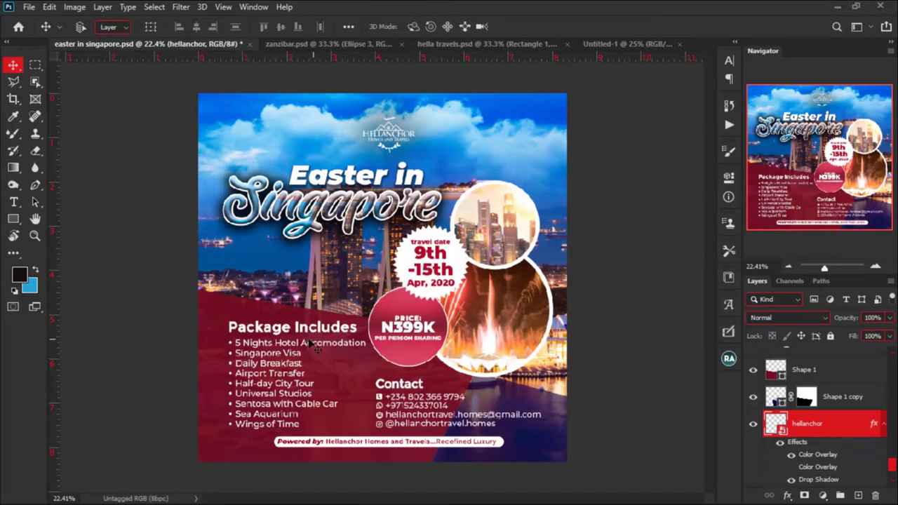
ctrl+click(211, 309)
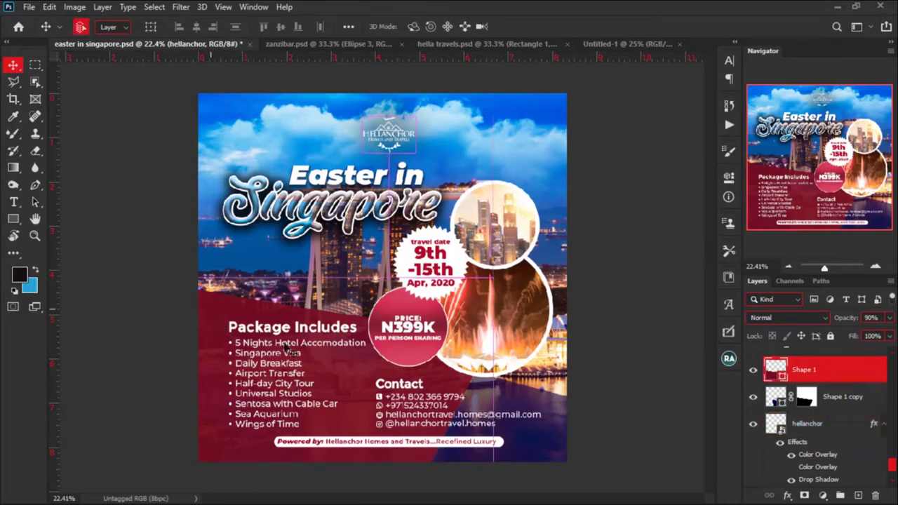
click(752, 370)
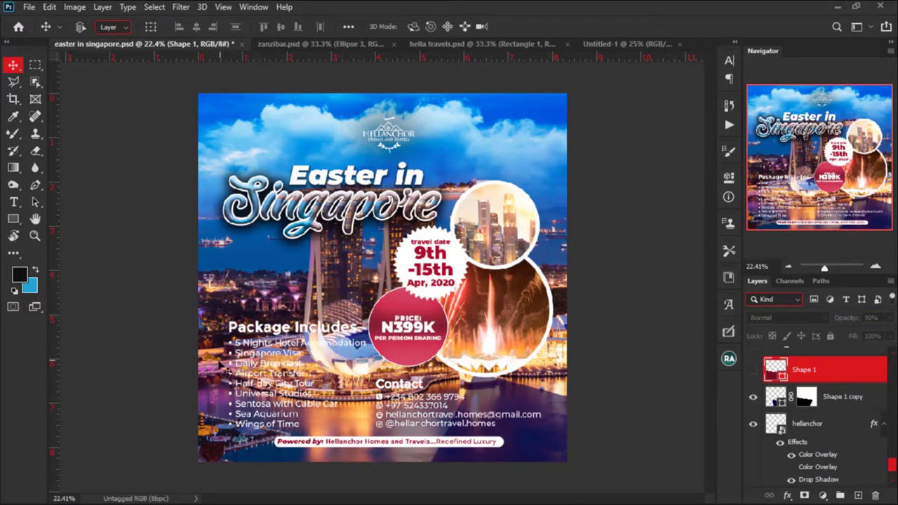
click(756, 372)
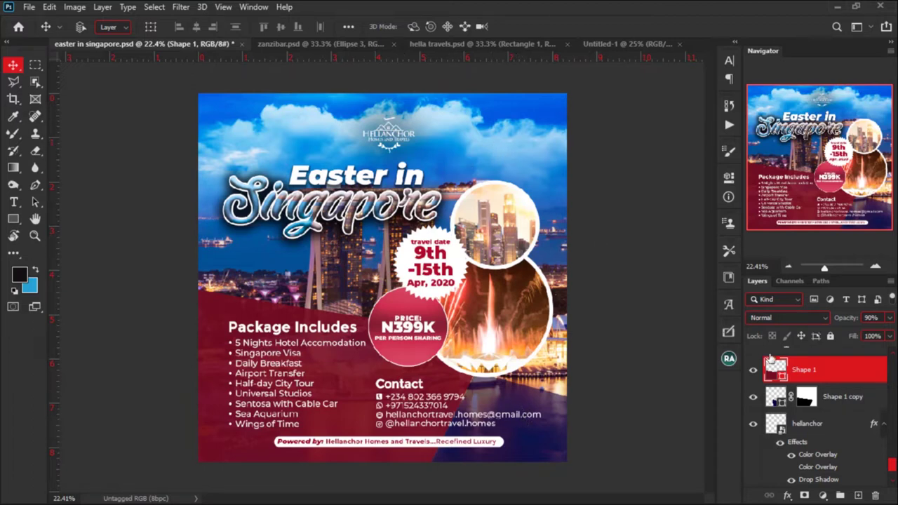
click(340, 43)
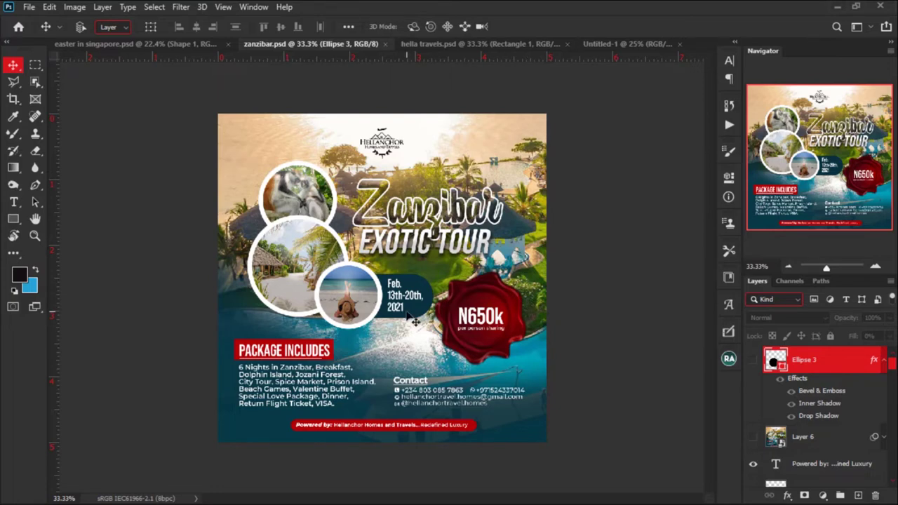
Back on Untitled-1, nudge the Singapore heading and GROUP TOUR up a few pixels, then deselect.
scroll(414, 320, up, 2)
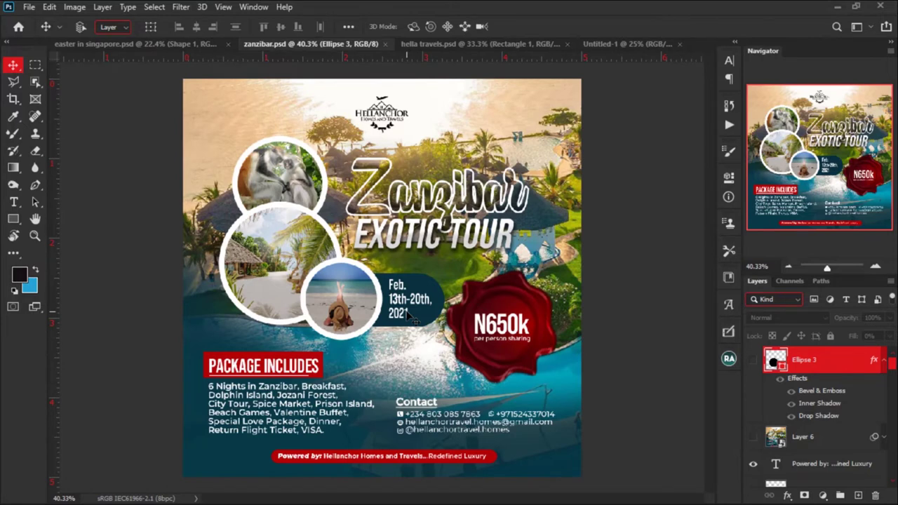
scroll(412, 317, down, 1)
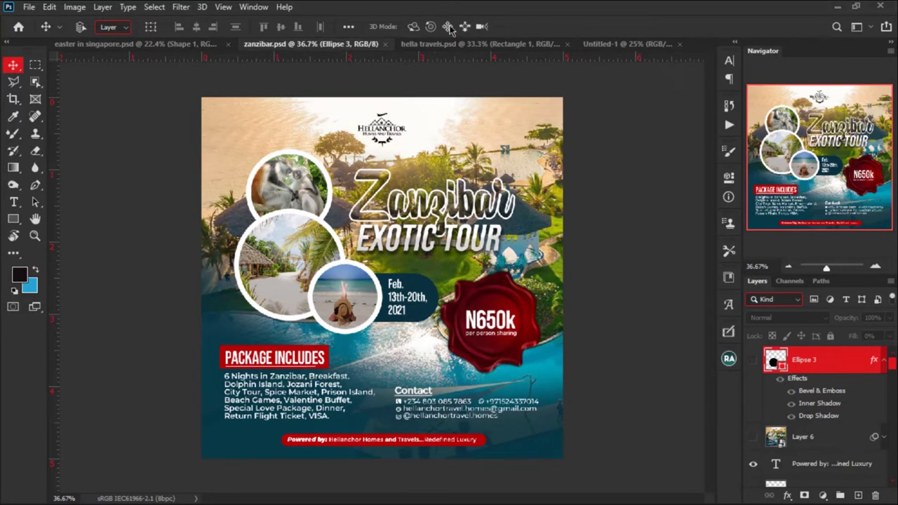
key(ctrl+Tab)
key(ctrl+Tab)
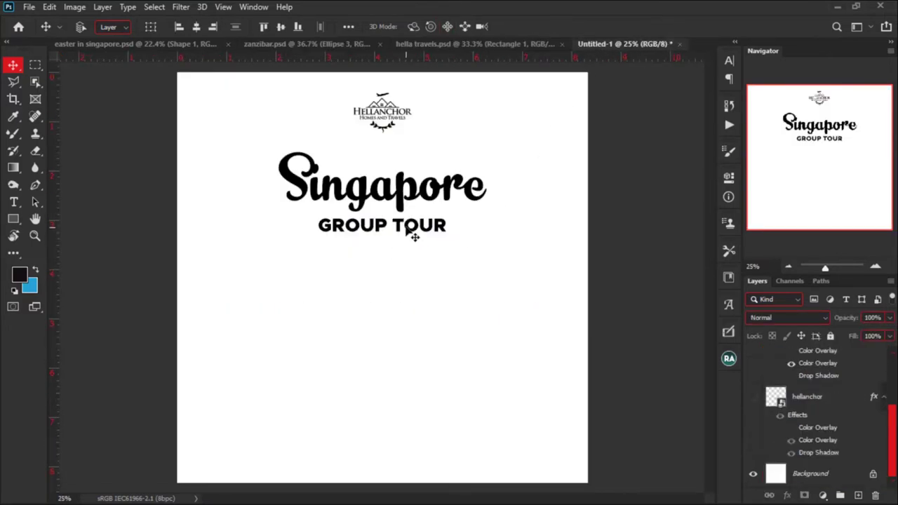
drag(414, 237, 414, 230)
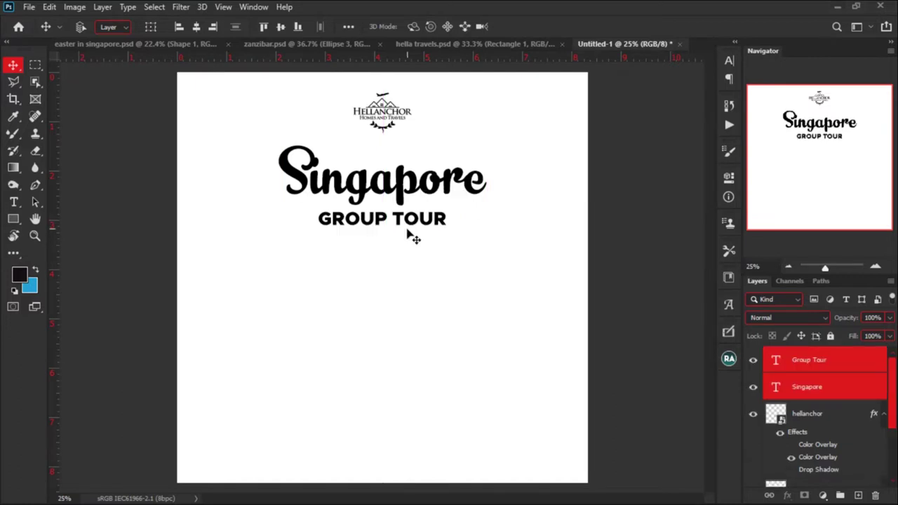
click(435, 297)
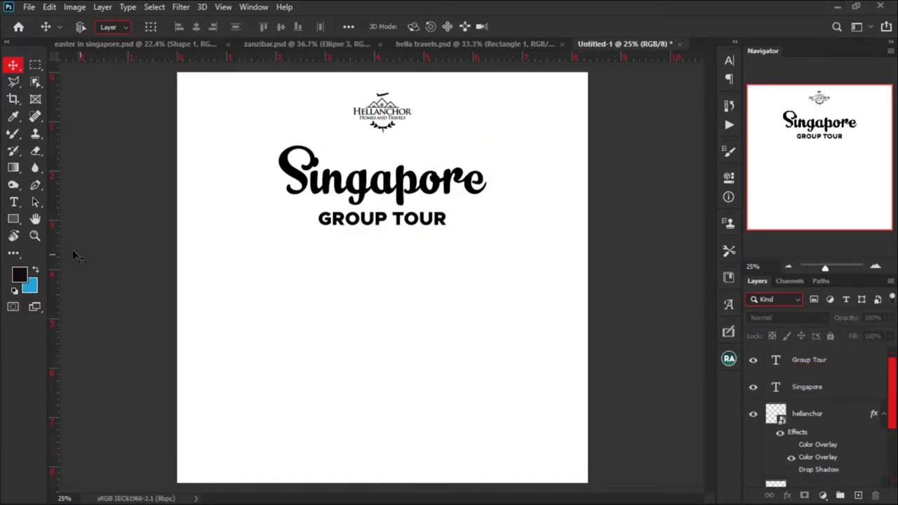
Pick the Type tool and switch over to the Notepad travel notes.
click(13, 203)
key(alt+Tab)
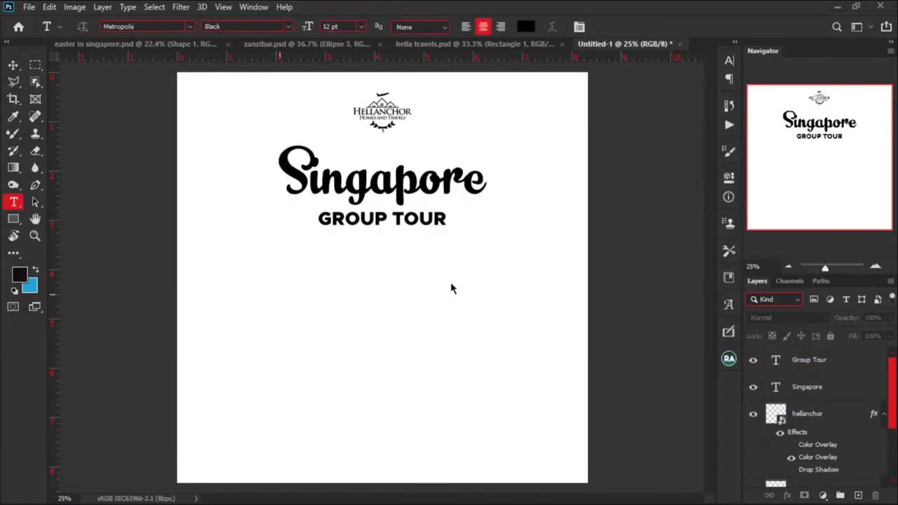
key(alt+Tab)
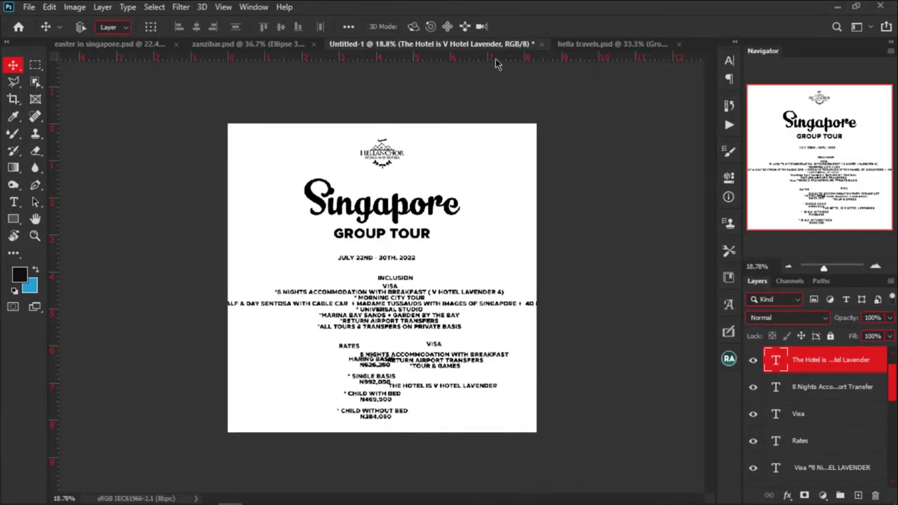
Drag the contact details Group 2 from hella travels.psd onto the Untitled-1 flyer.
click(594, 45)
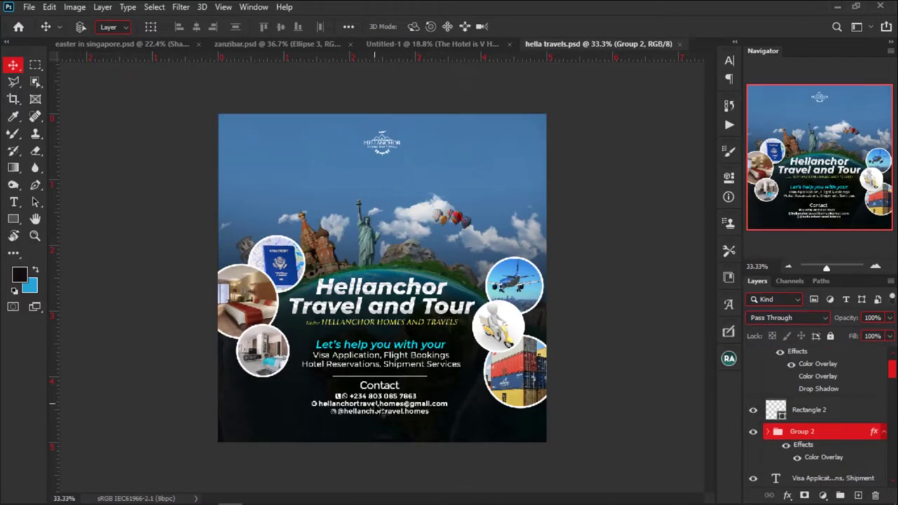
scroll(379, 418, up, 2)
scroll(379, 424, down, 1)
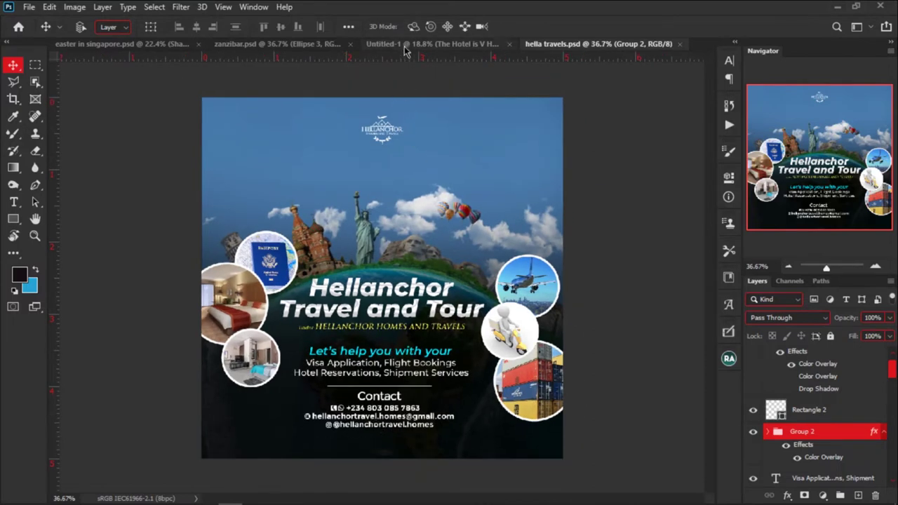
drag(405, 50, 495, 155)
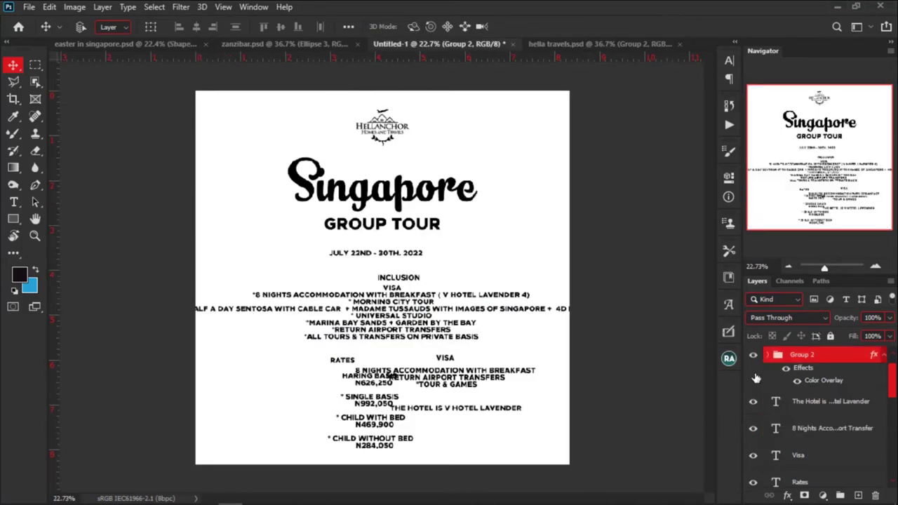
Hide the contact details group and the text layers, leaving only the logo visible.
click(786, 381)
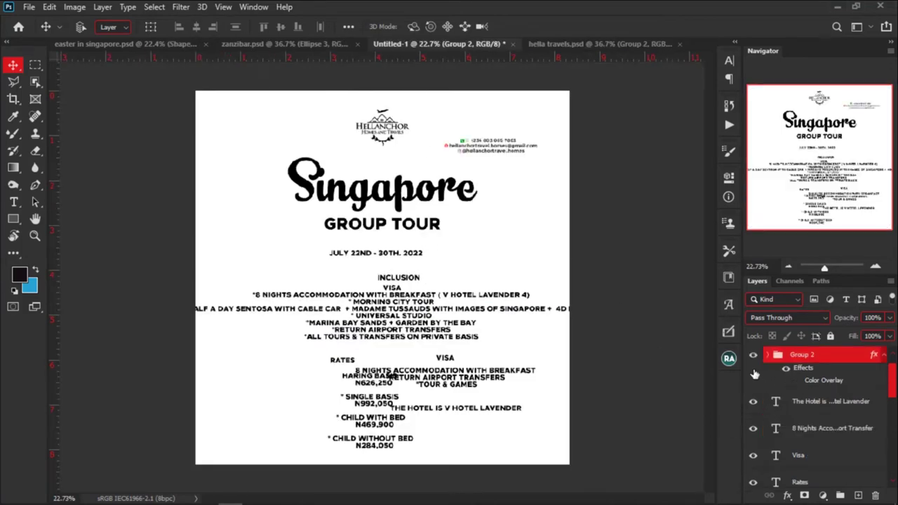
click(754, 355)
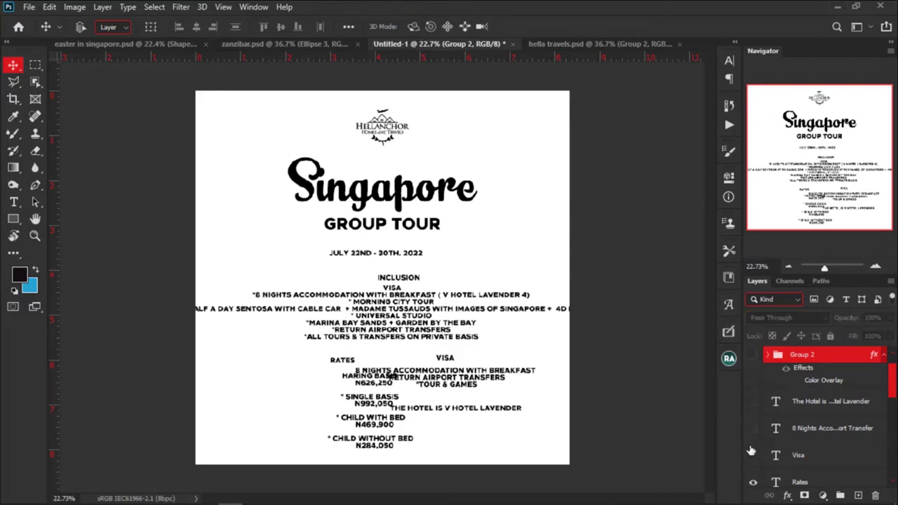
scroll(751, 495, down, 5)
scroll(751, 491, down, 1)
click(807, 474)
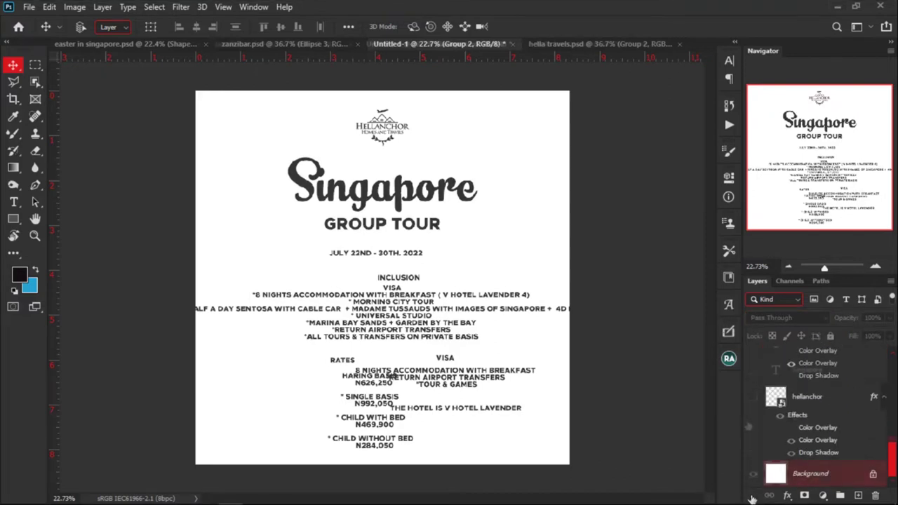
alt+click(753, 396)
click(754, 473)
Show Singapore and GROUP TOUR again and nudge GROUP TOUR up closer beneath the heading.
click(755, 372)
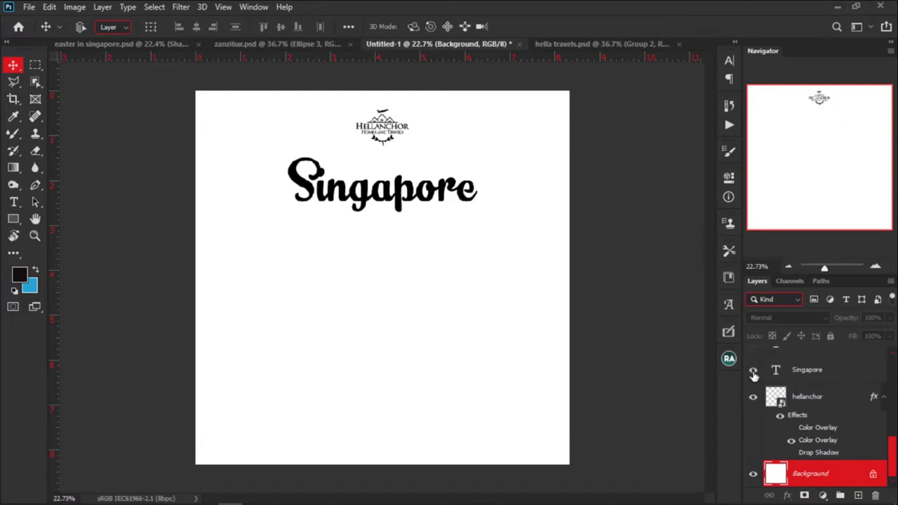
scroll(754, 375, up, 1)
click(753, 372)
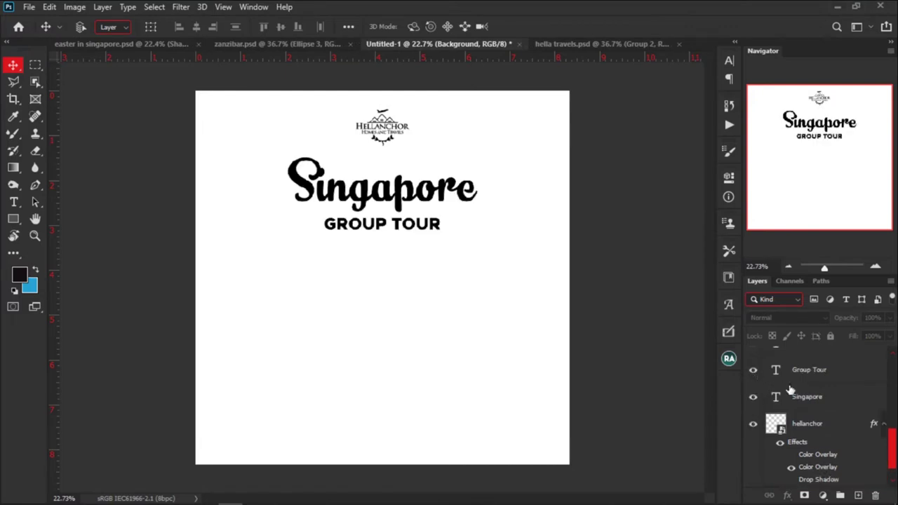
click(385, 275)
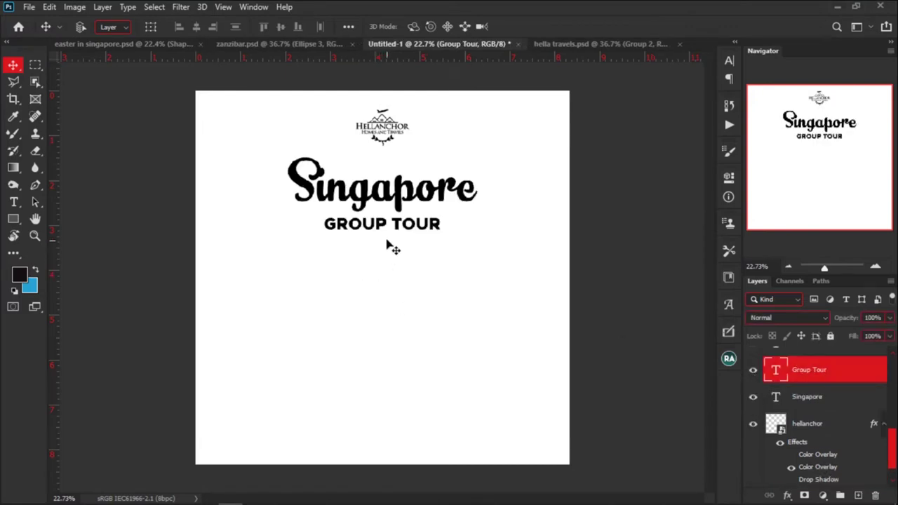
mouse_move(399, 230)
mouse_down()
mouse_move(403, 198)
mouse_move(399, 226)
mouse_up()
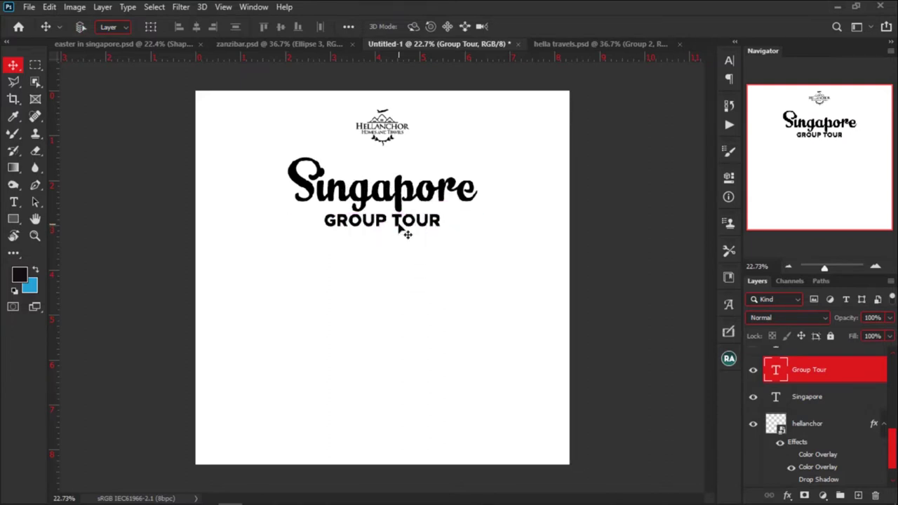
key(alt+Tab)
Bring the resources folder forward and preview the airplanes image in Picasa Photo Viewer.
key(Tab)
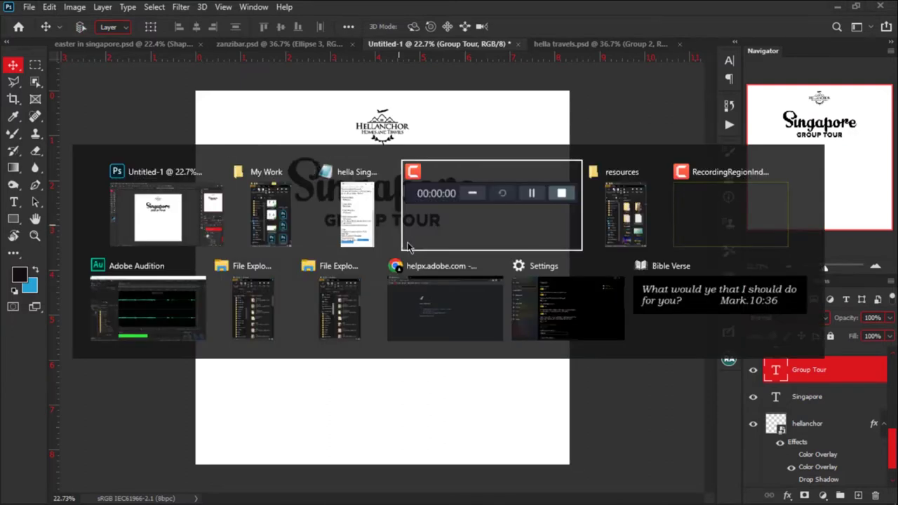
key(Tab)
scroll(735, 300, down, 3)
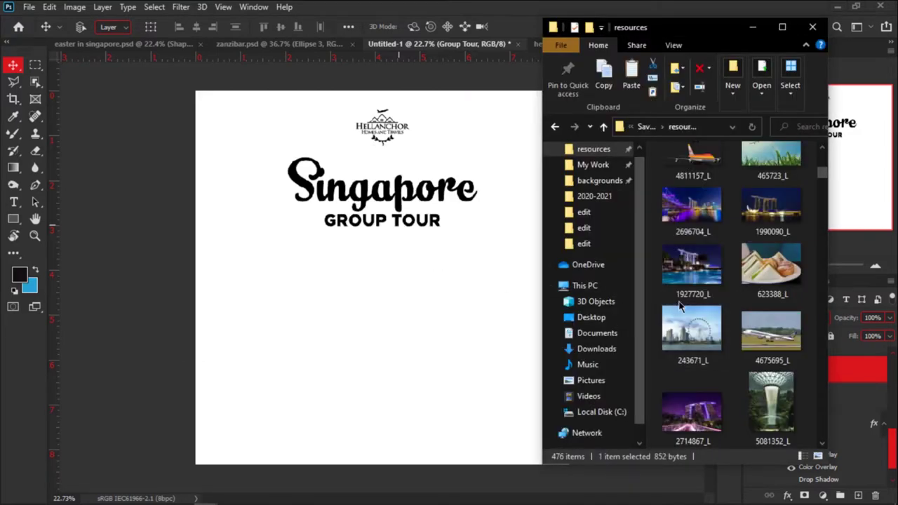
scroll(693, 169, up, 5)
scroll(698, 348, down, 3)
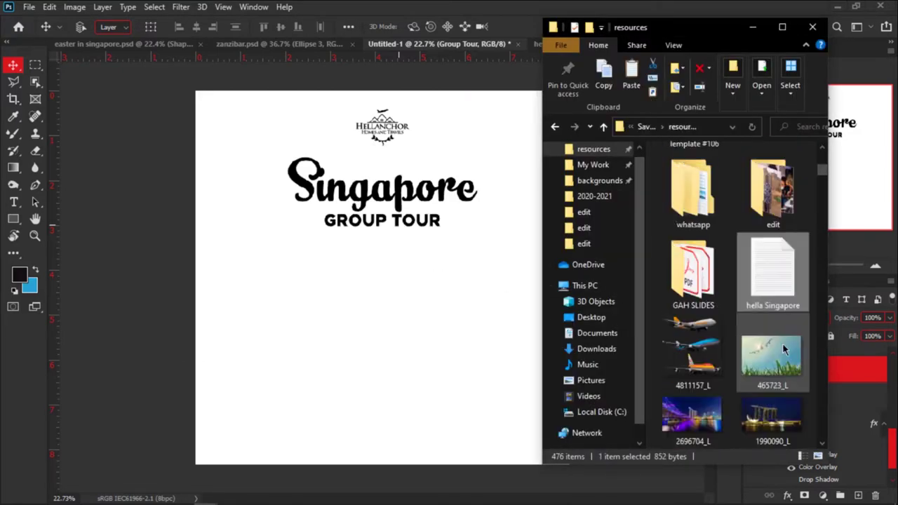
click(700, 347)
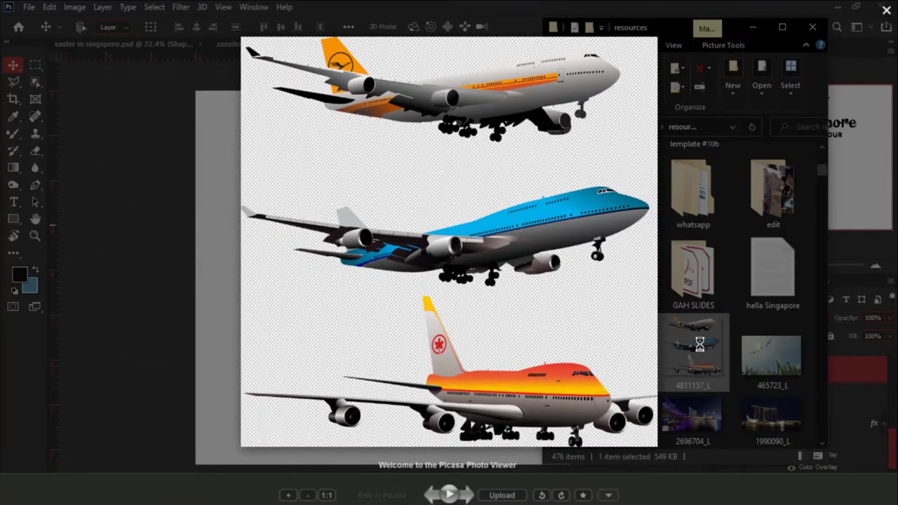
Flip through the Singapore photos, including the Marina Bay and Helix Bridge skyline shots.
key(Right)
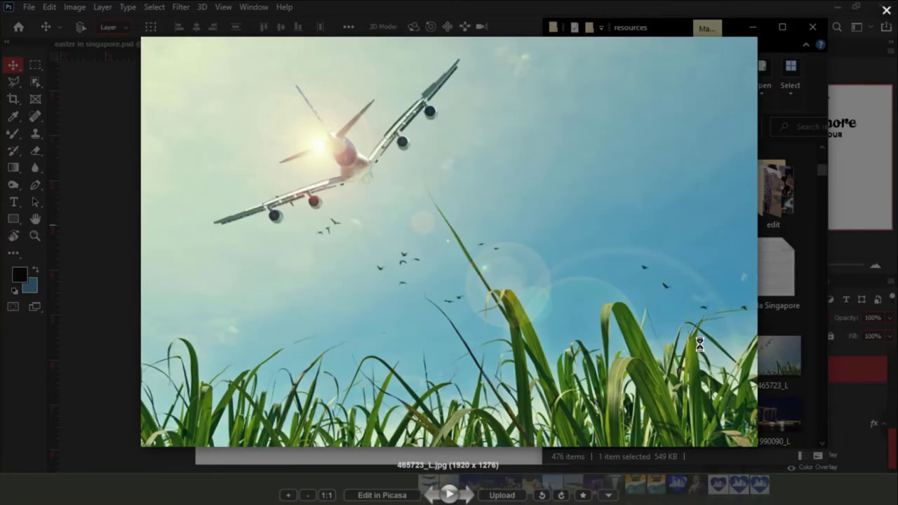
key(Right)
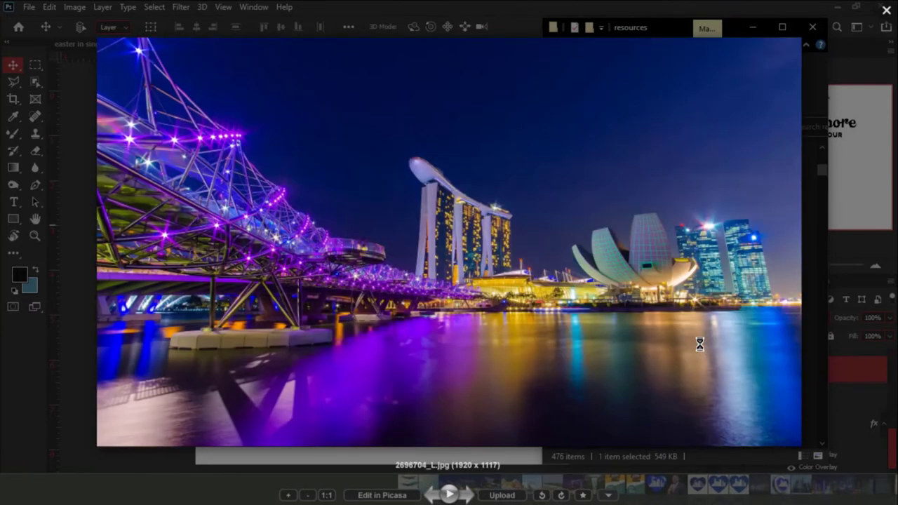
key(Right)
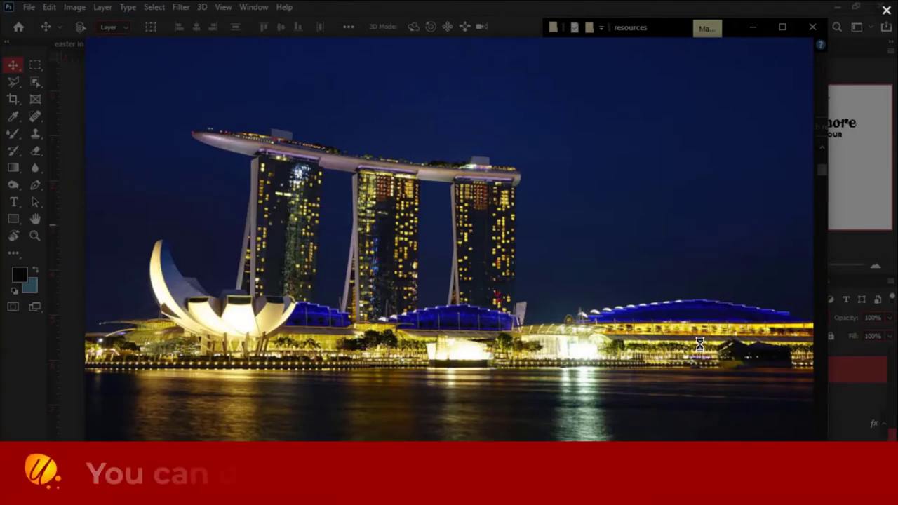
key(Right)
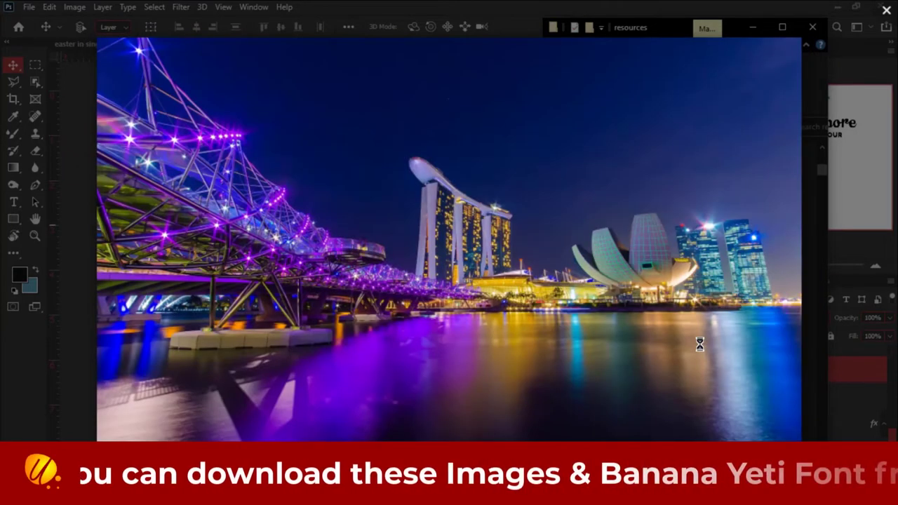
key(Right)
key(Right)
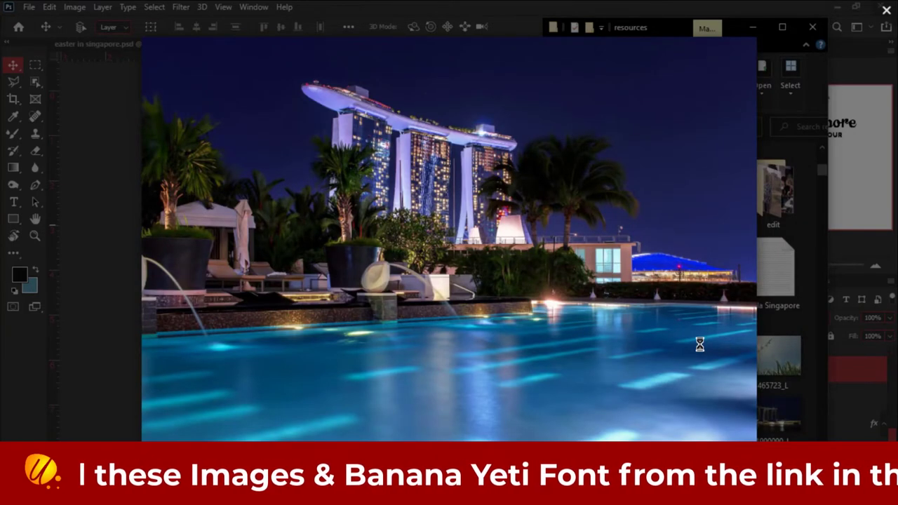
key(Right)
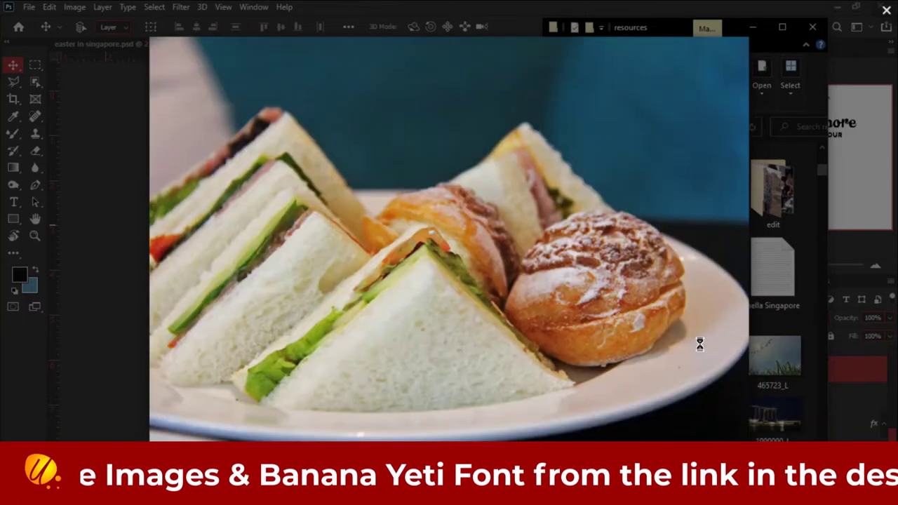
key(Left)
key(Right)
key(Right)
Continue past the sandwich, Singapore Flyer and Jewel waterfall images, then close the preview.
key(Left)
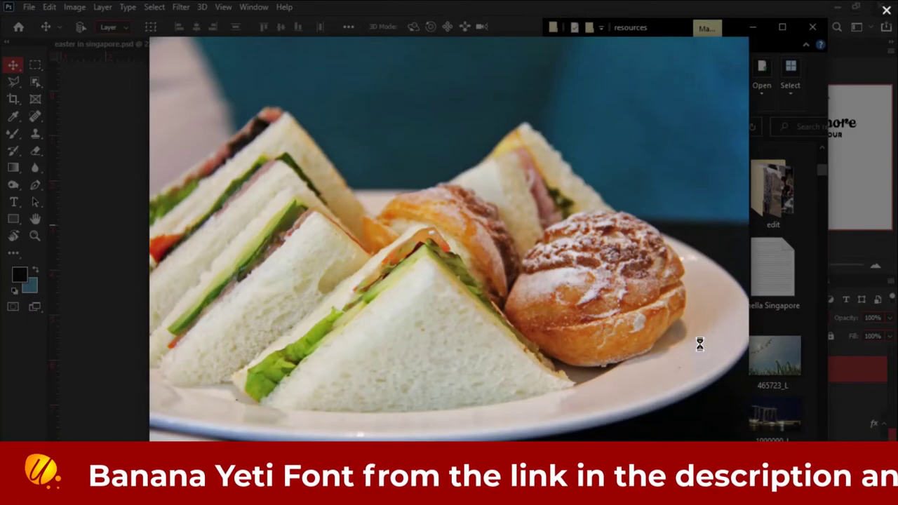
key(Right)
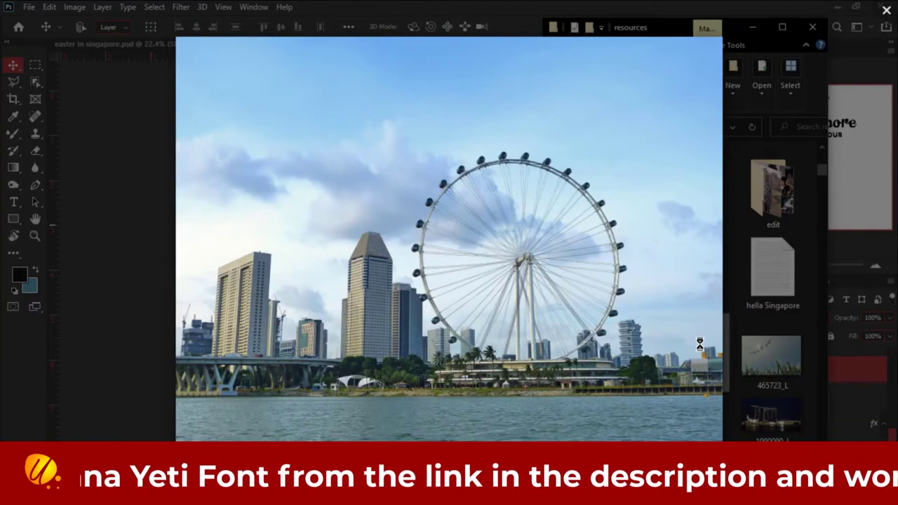
key(Right)
key(Right)
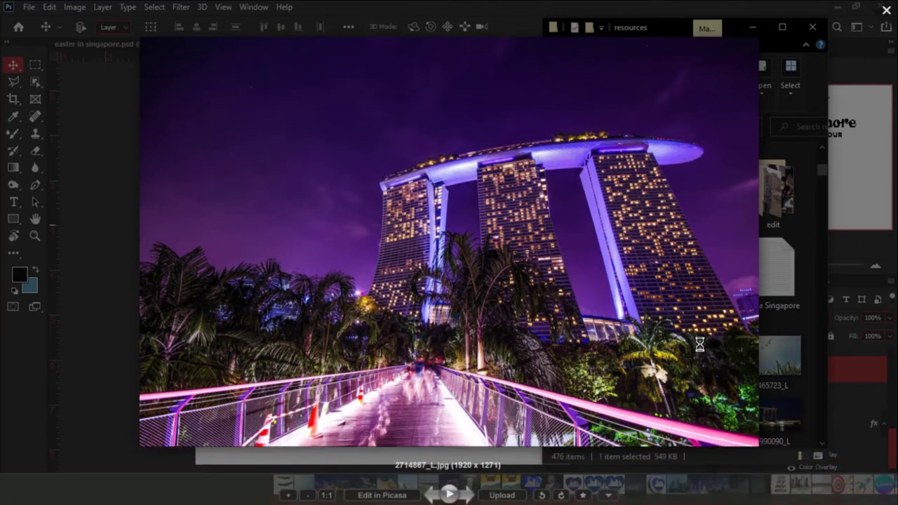
key(Right)
key(Right)
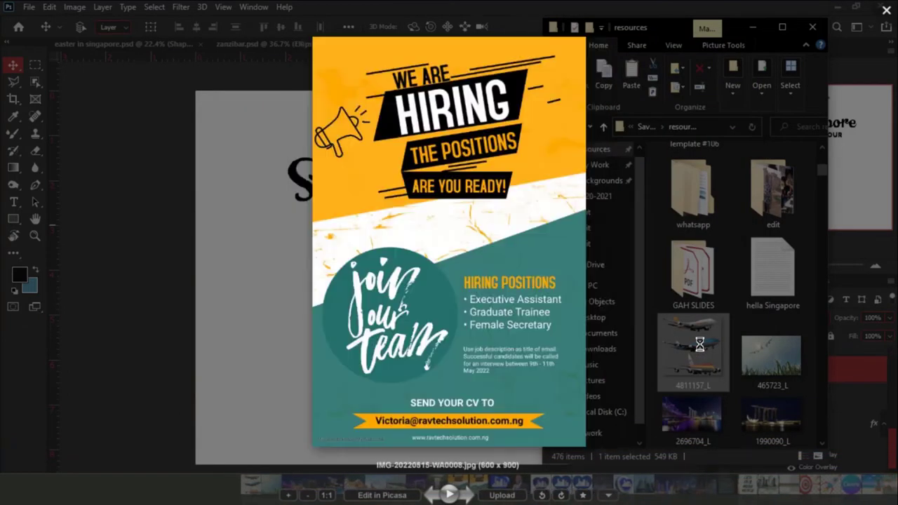
key(Left)
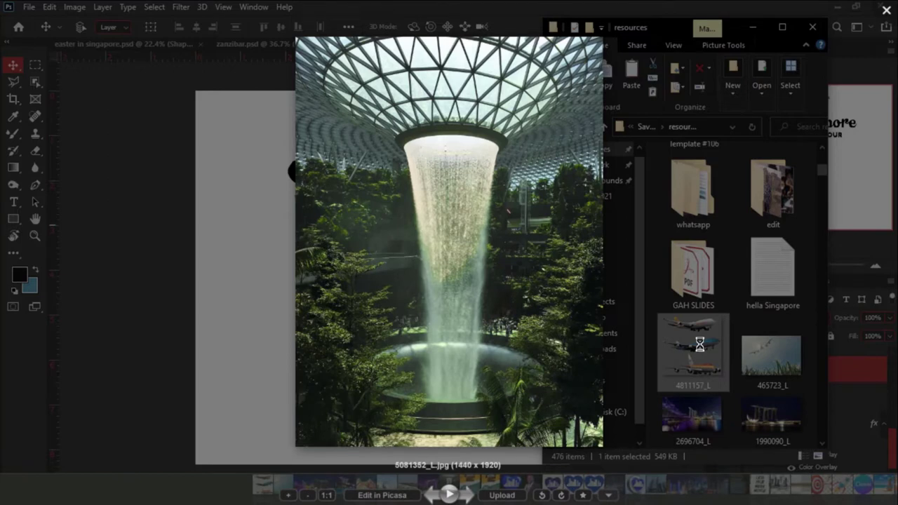
click(238, 336)
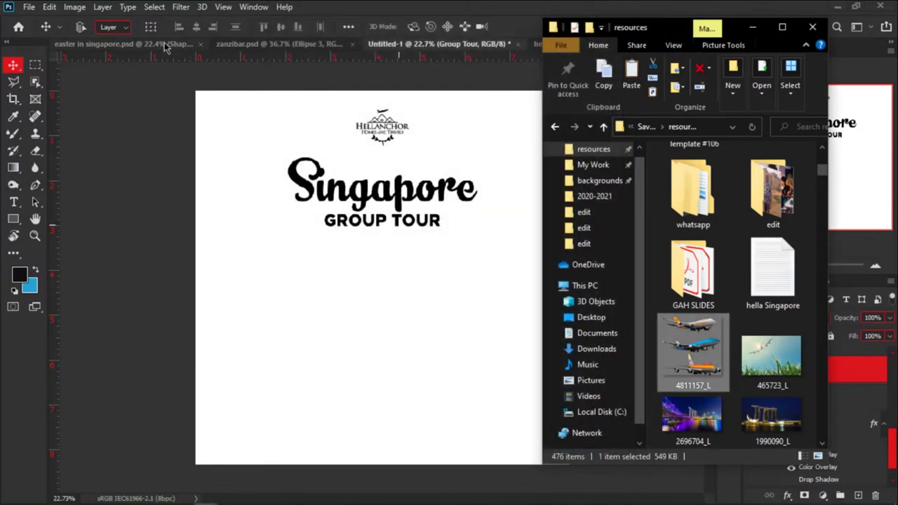
Look over easter in singapore.psd and zanzibar.psd, then return to Untitled-1.
click(164, 42)
click(164, 44)
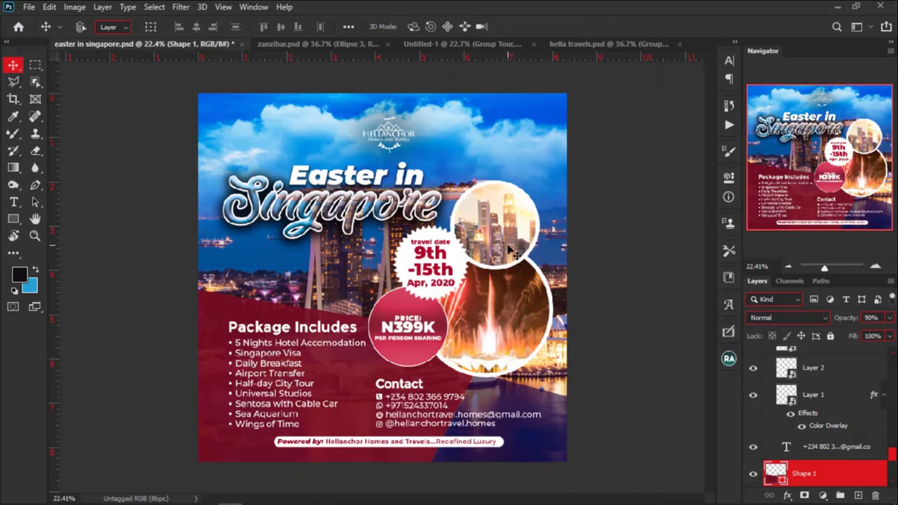
click(327, 45)
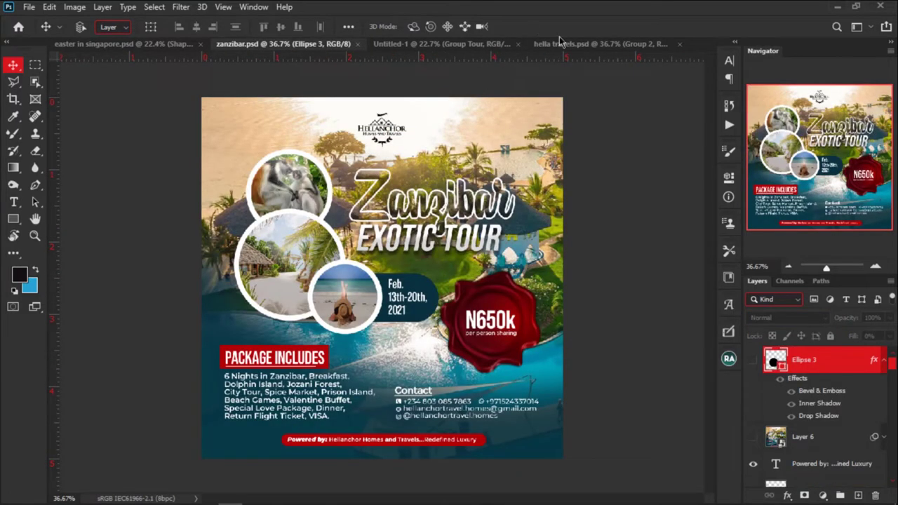
click(461, 44)
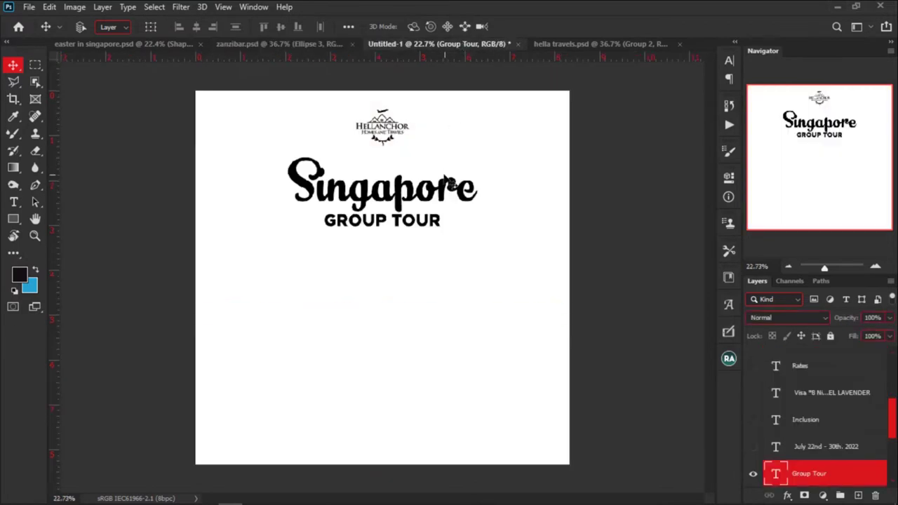
Place the Marina Bay Sands pool photo 1927720_L and scale it up to fill the canvas.
key(alt+Tab)
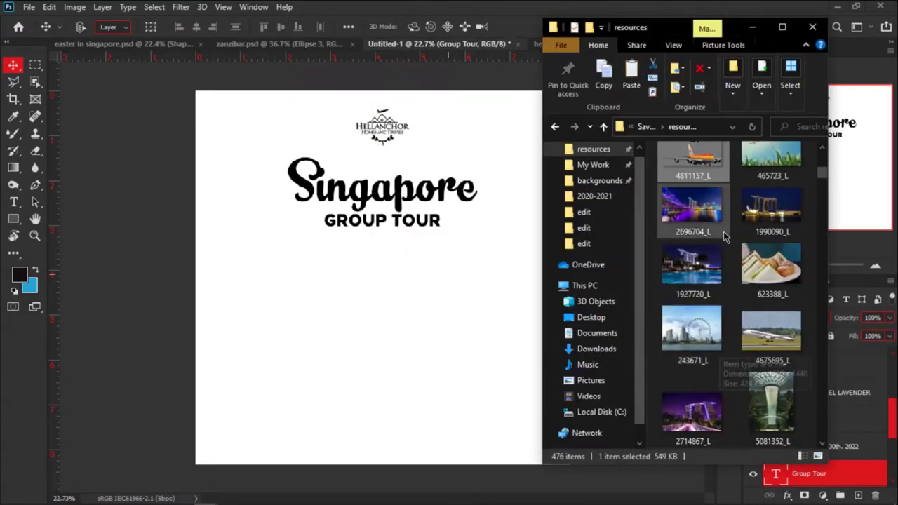
drag(709, 212, 437, 293)
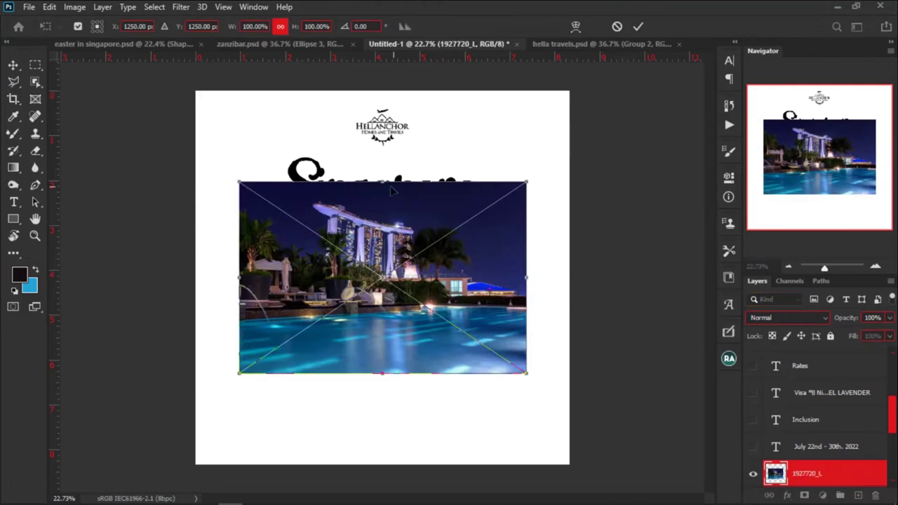
drag(383, 181, 385, 91)
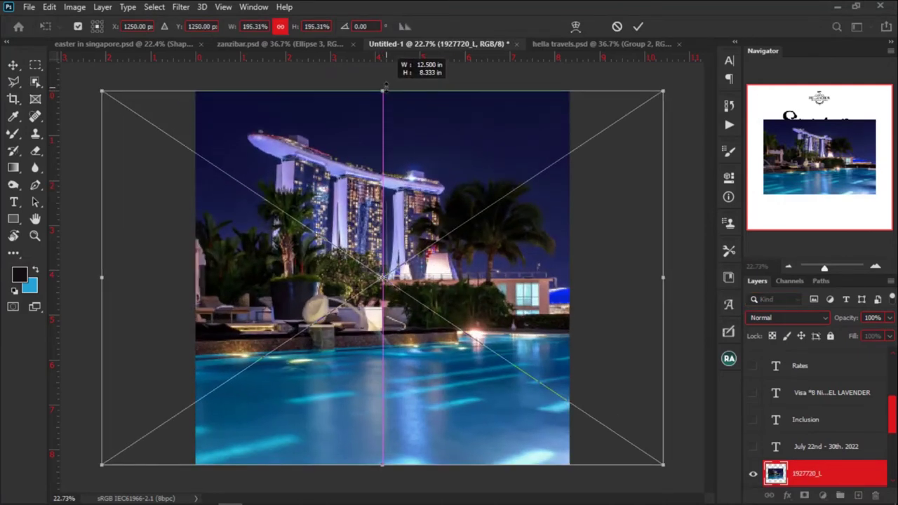
key(Return)
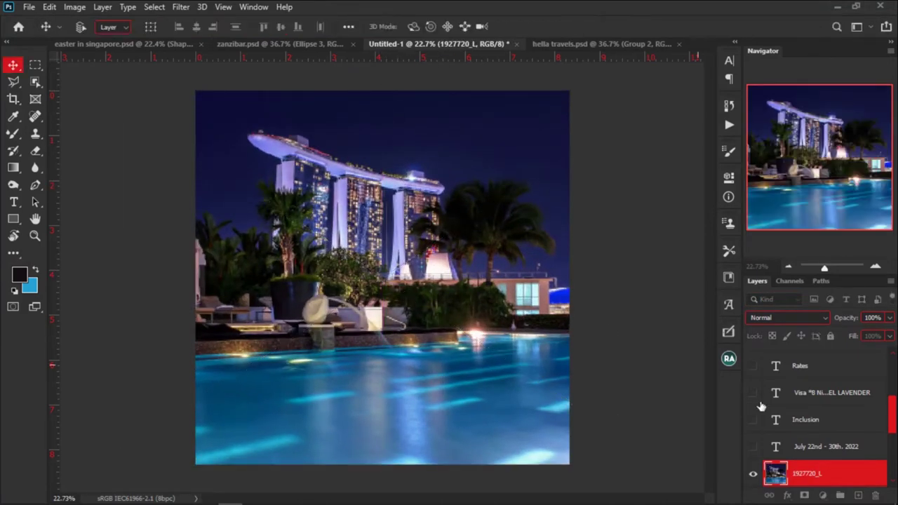
scroll(837, 420, down, 2)
Move 1927720_L beneath the logo and text, make the logo white, then view the Easter flyer.
drag(843, 391, 822, 466)
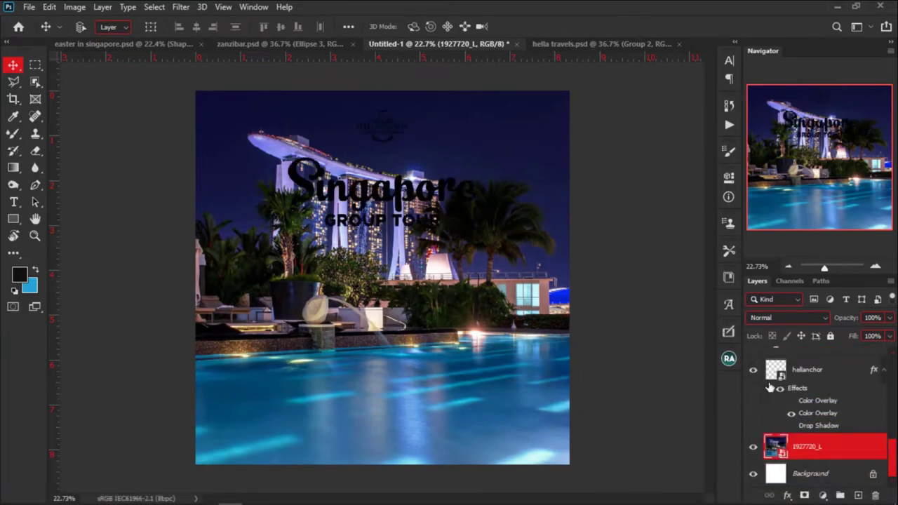
click(791, 401)
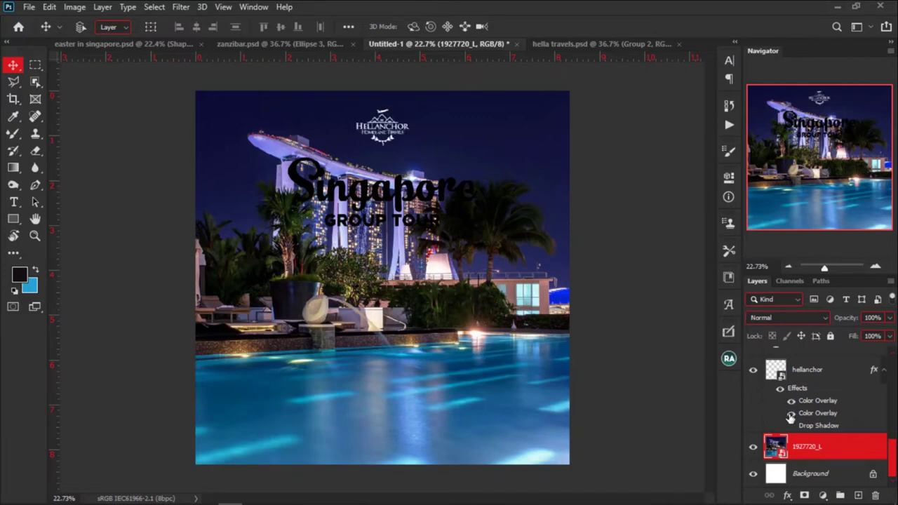
scroll(775, 416, up, 2)
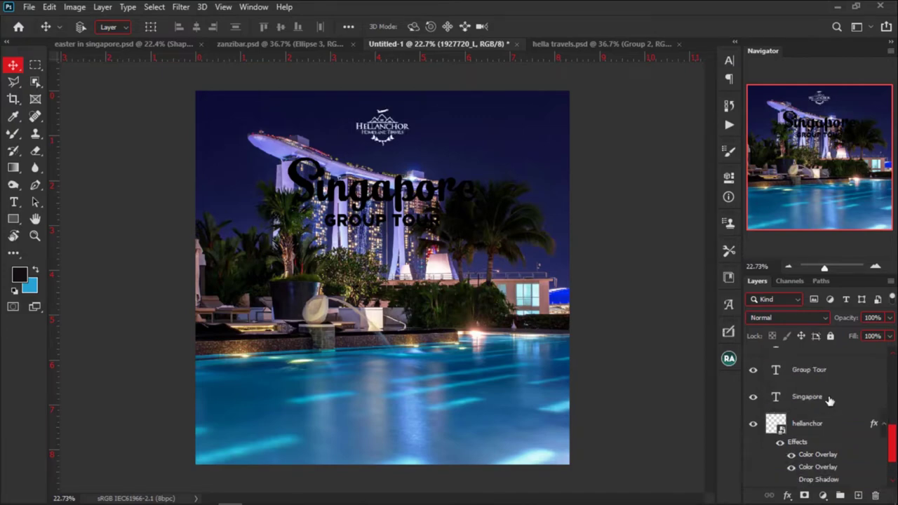
click(422, 200)
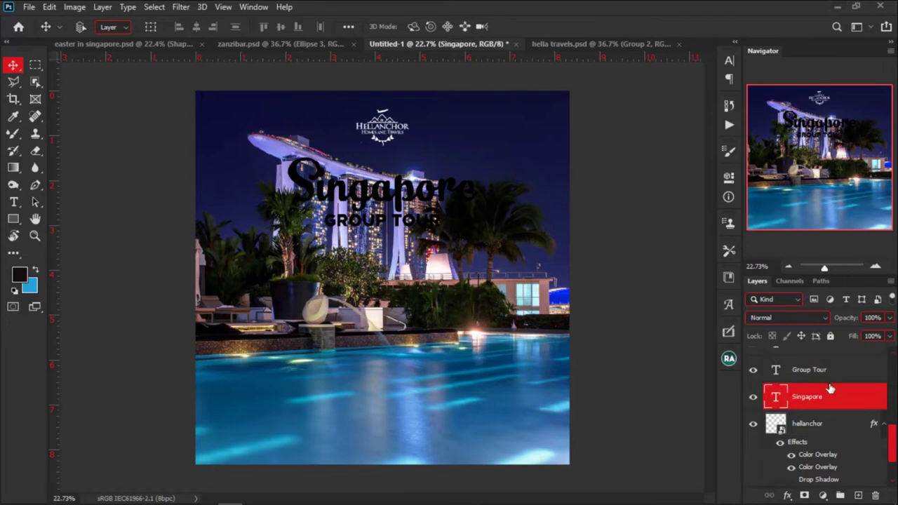
click(185, 45)
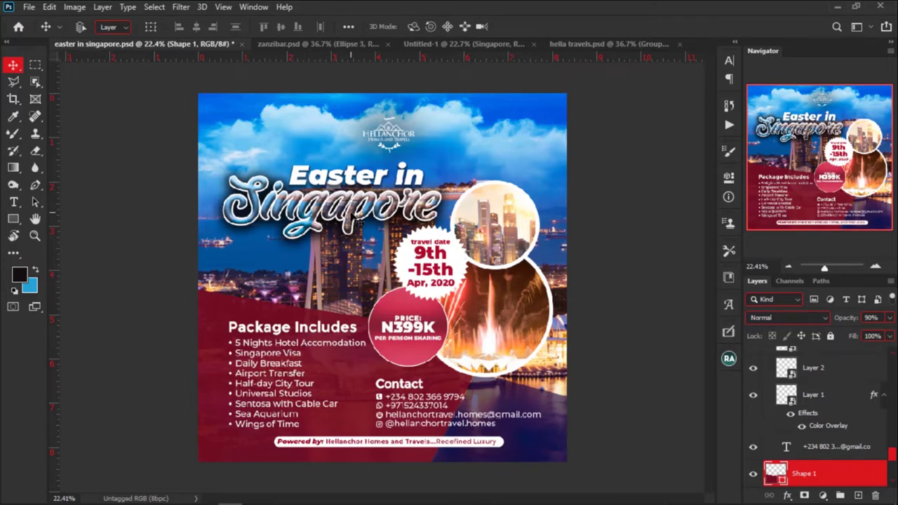
Inspect the Easter flyer's Singapore heading effects, then return to Untitled-1.
click(354, 223)
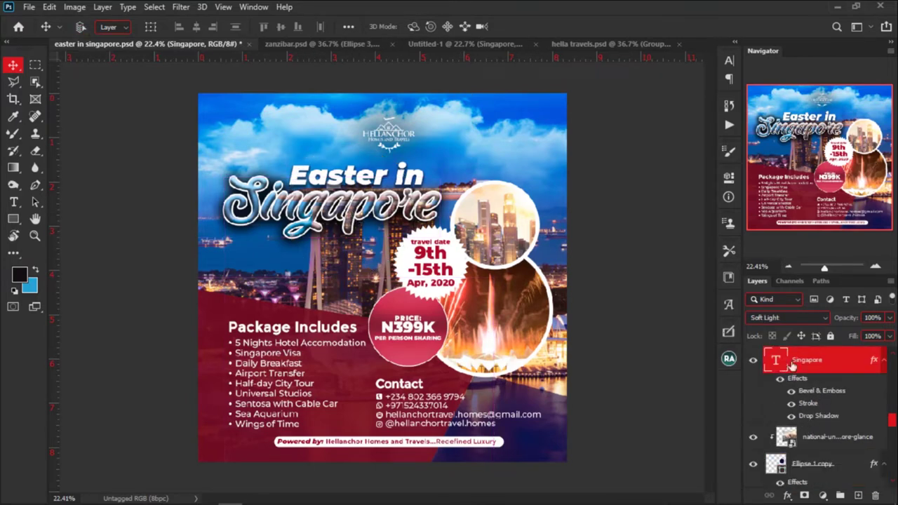
click(461, 45)
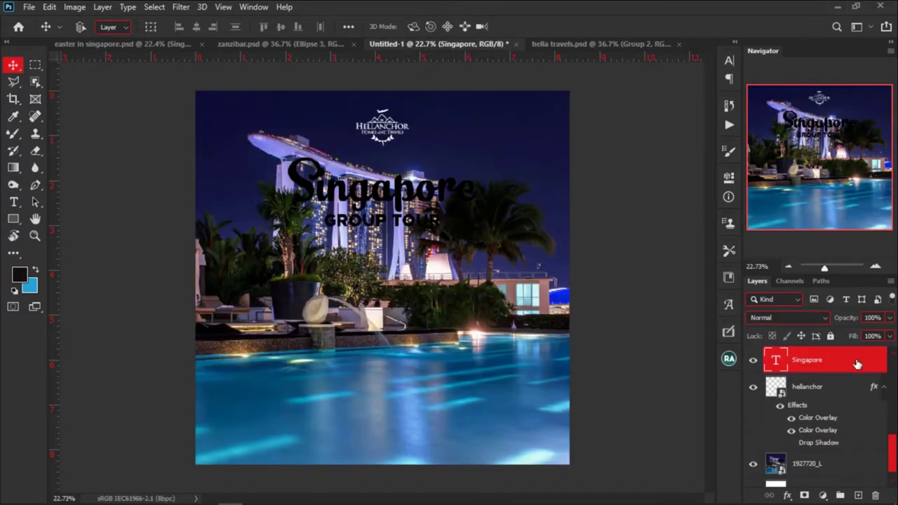
Open the Singapore layer's Layer Style and set its Fill Opacity to 0%.
double_click(847, 362)
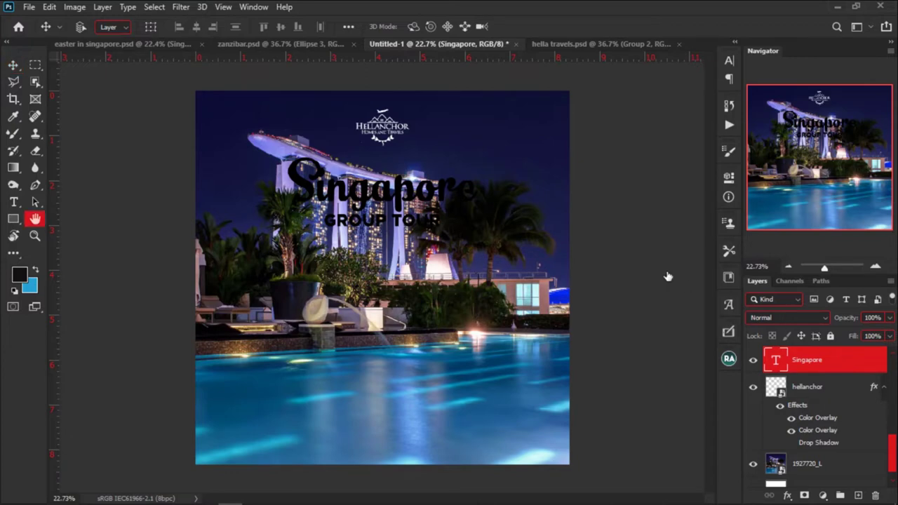
drag(497, 104, 539, 83)
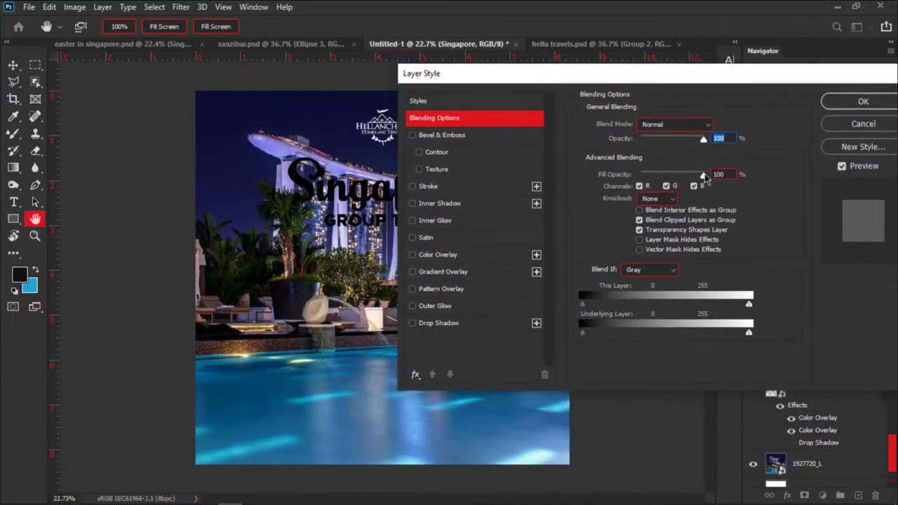
drag(741, 84, 509, 85)
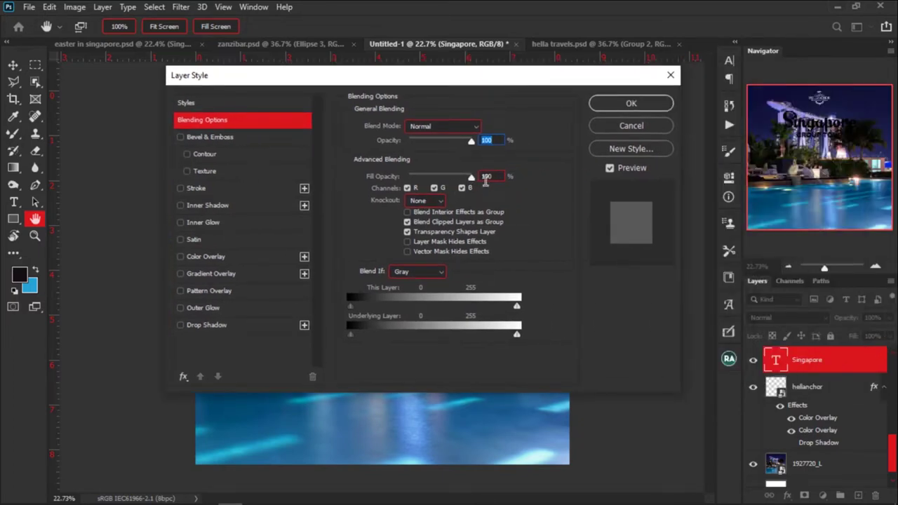
drag(457, 77, 751, 72)
drag(766, 171, 627, 184)
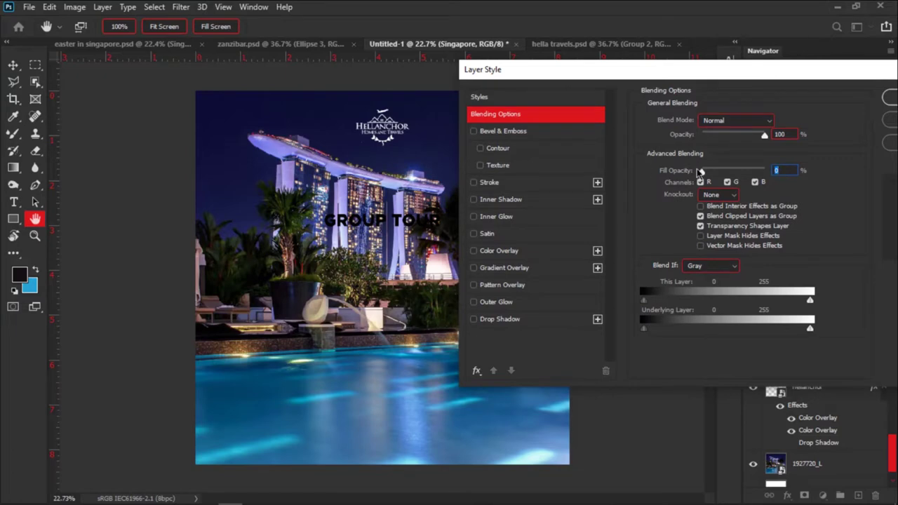
drag(701, 172, 760, 171)
mouse_move(765, 134)
mouse_down()
mouse_move(703, 135)
mouse_move(767, 135)
mouse_up()
drag(759, 171, 679, 179)
Add an 8 px outside gold gradient stroke to the heading and open its gradient.
click(530, 187)
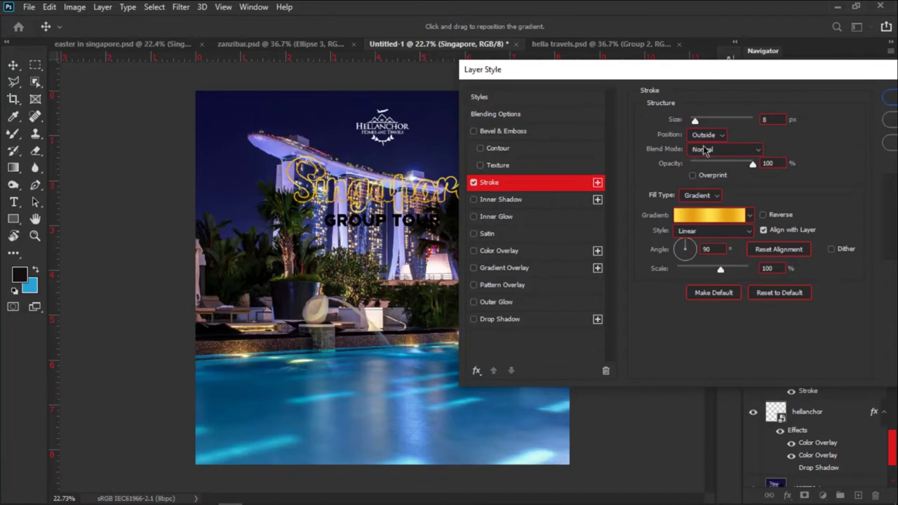
click(539, 115)
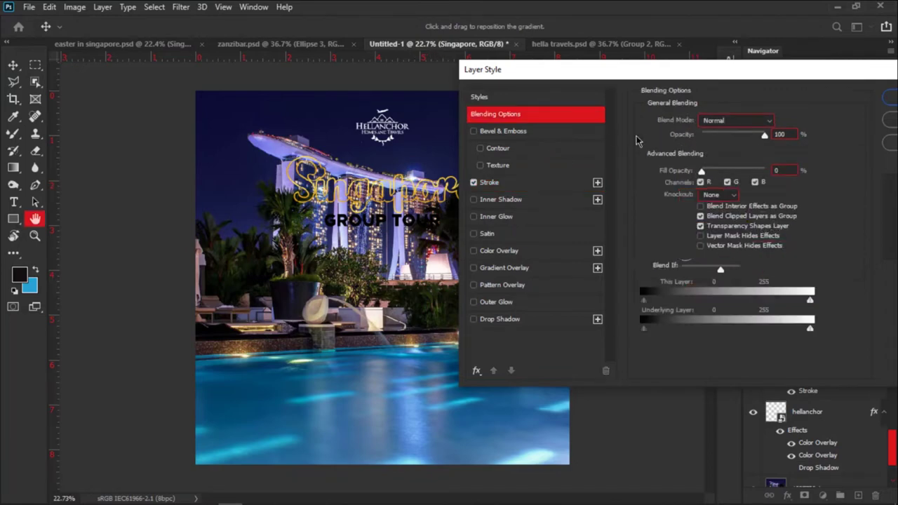
mouse_move(765, 139)
mouse_down()
mouse_move(695, 142)
mouse_move(765, 140)
mouse_up()
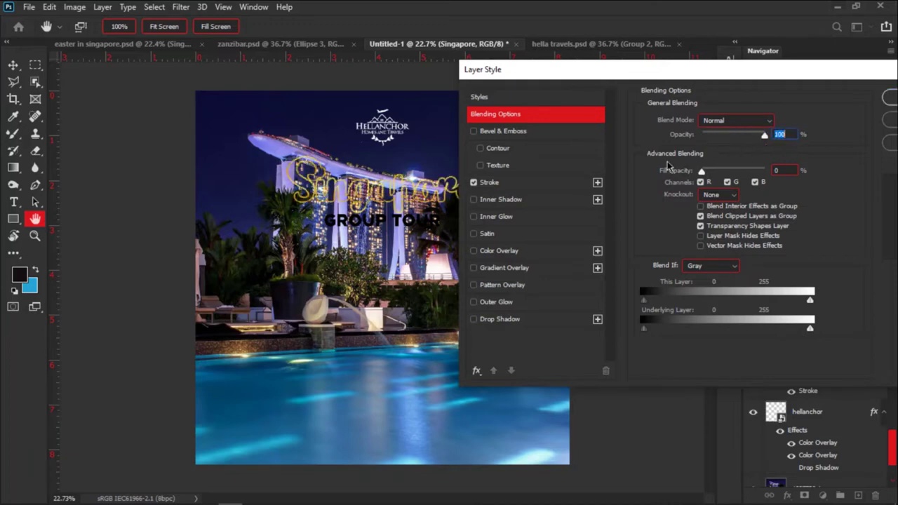
drag(579, 74, 670, 52)
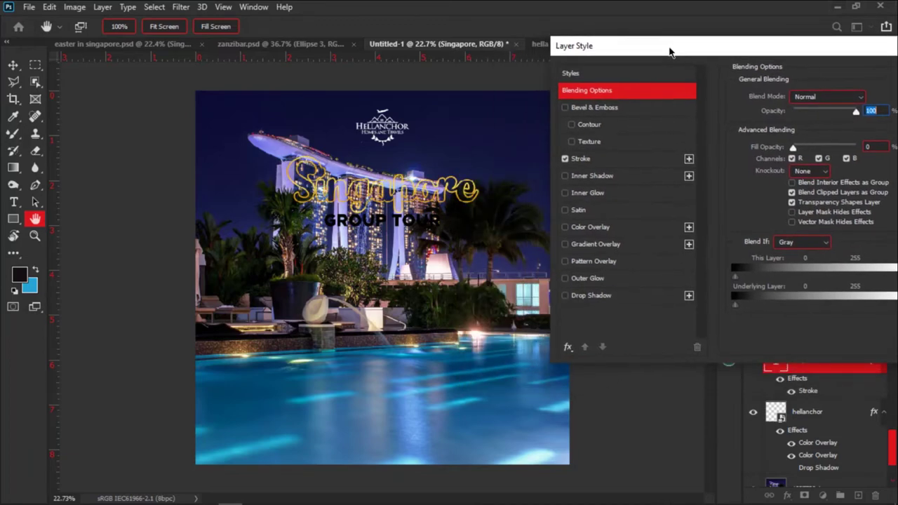
click(630, 162)
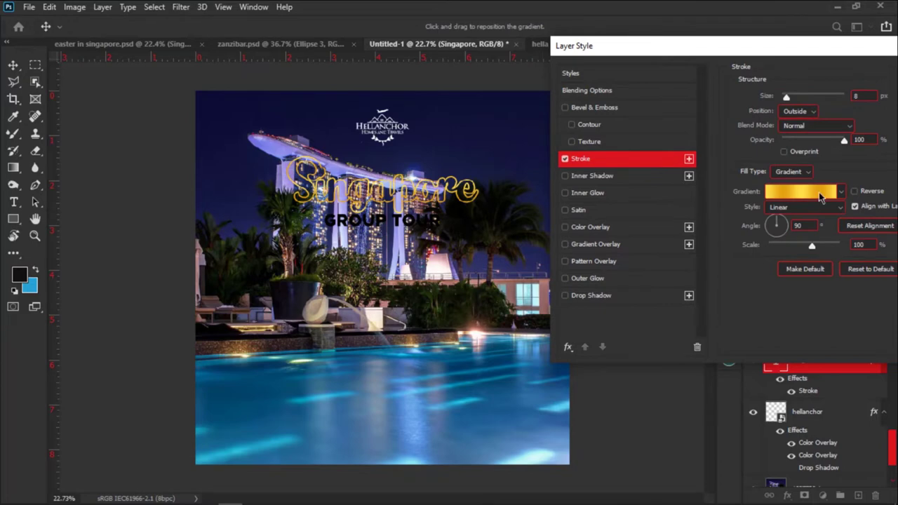
click(820, 194)
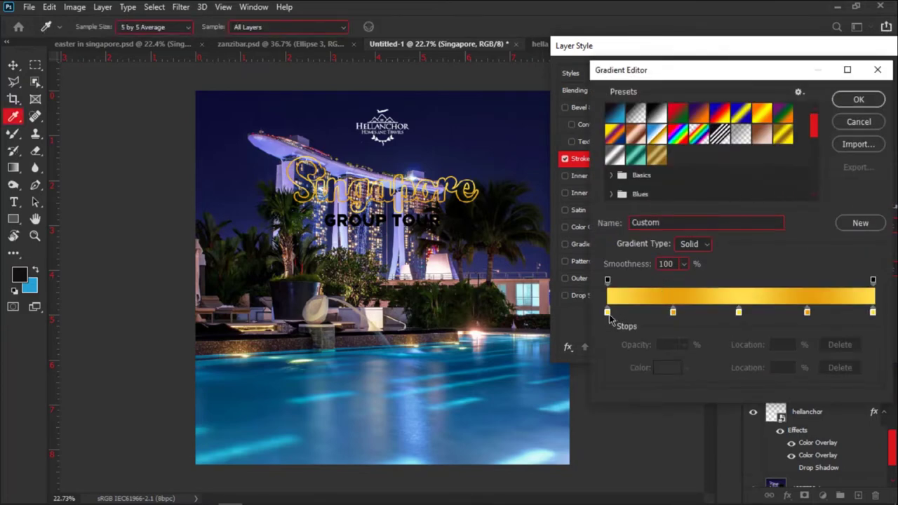
Recolour the first gradient stop light cyan and the 25% stop navy, sampled from the photo.
click(608, 313)
click(659, 368)
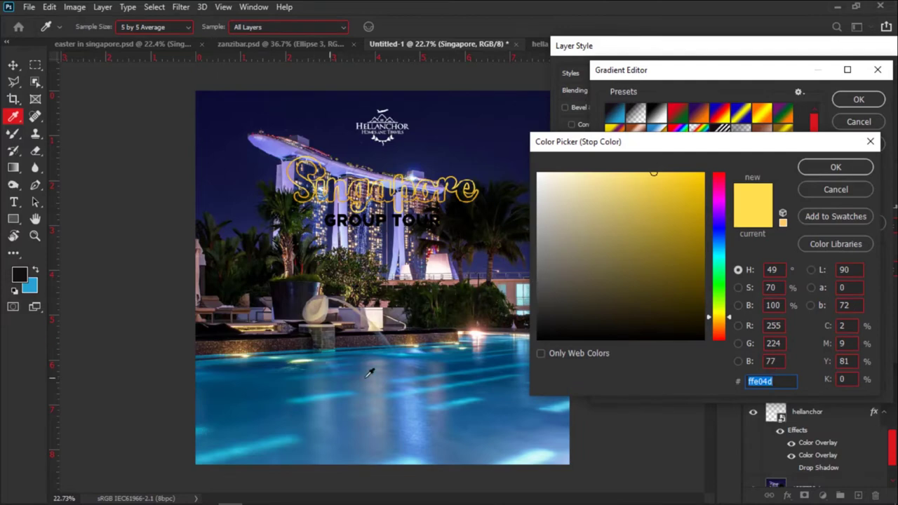
click(542, 445)
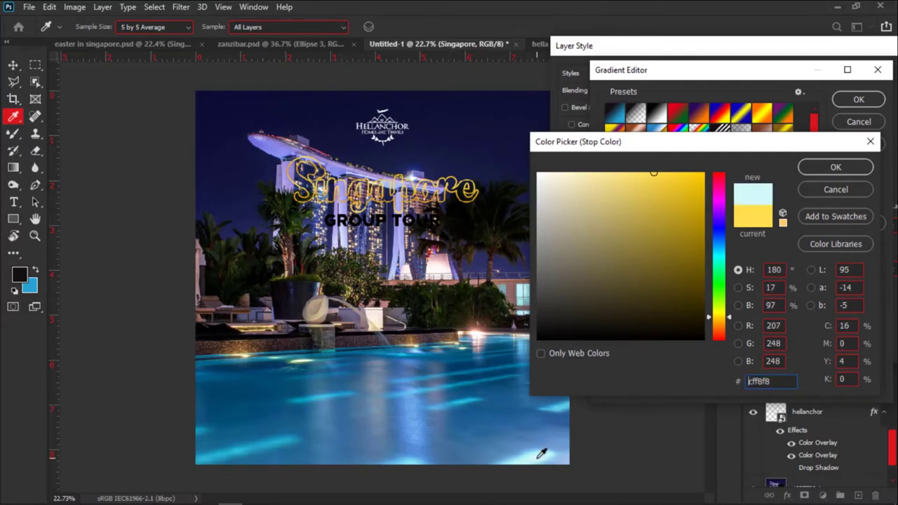
click(835, 167)
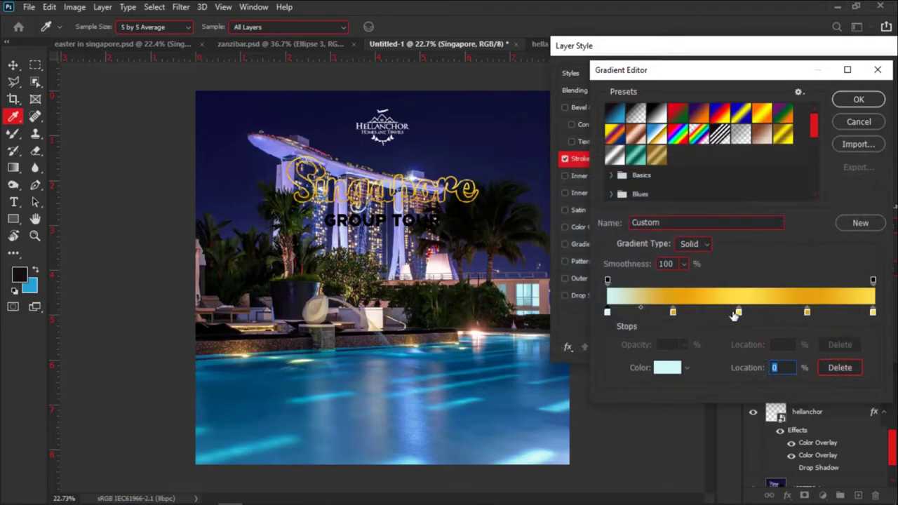
click(673, 313)
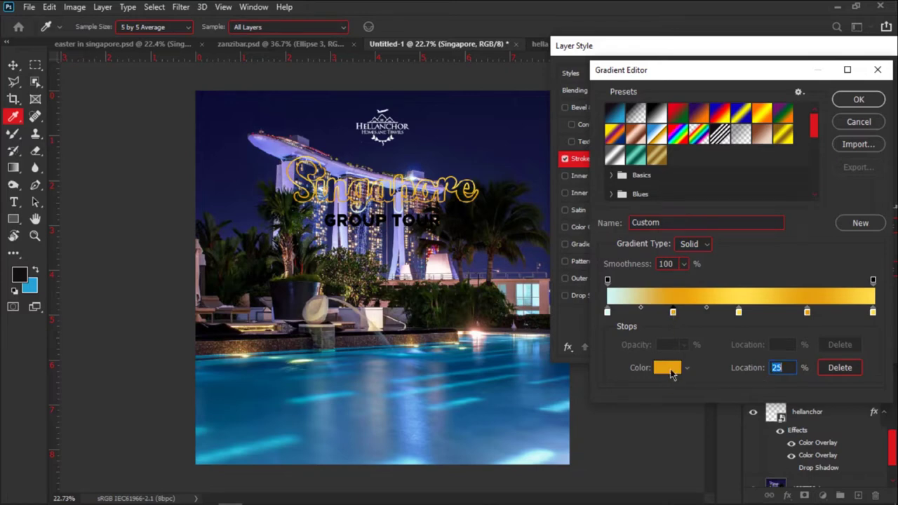
click(668, 369)
click(461, 141)
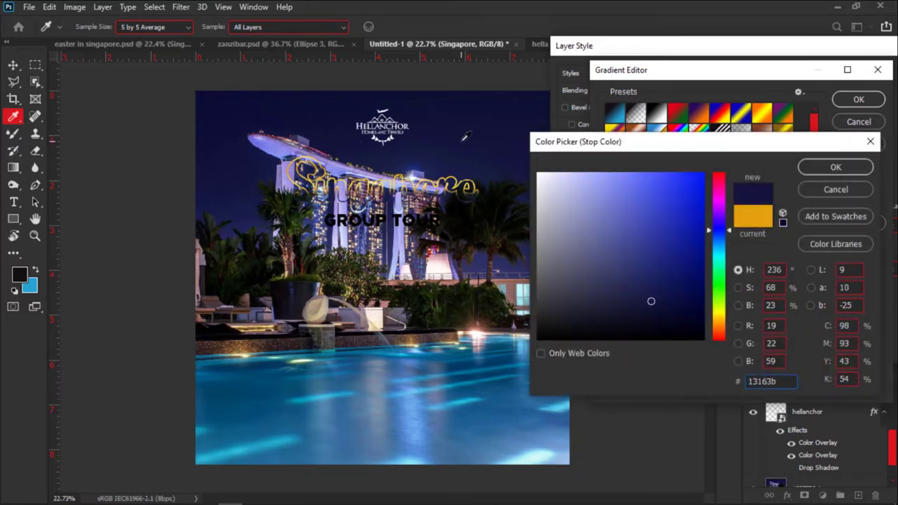
click(254, 209)
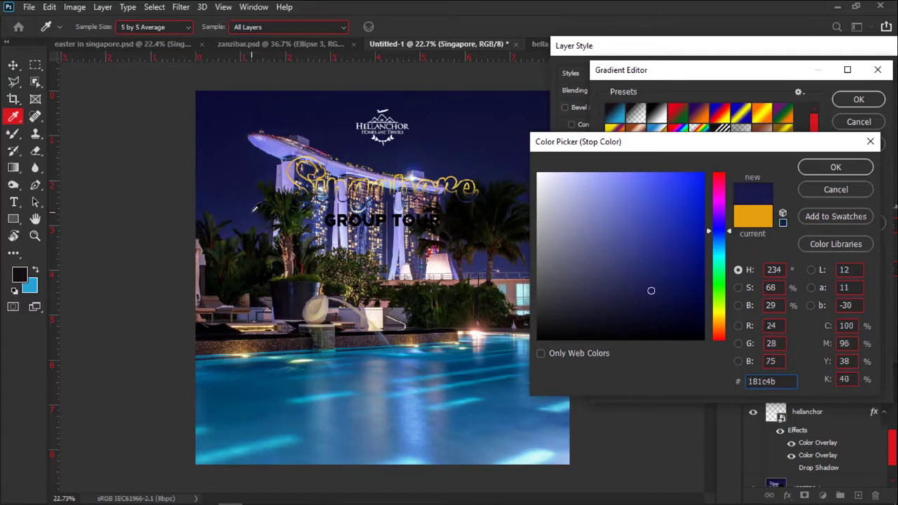
click(820, 168)
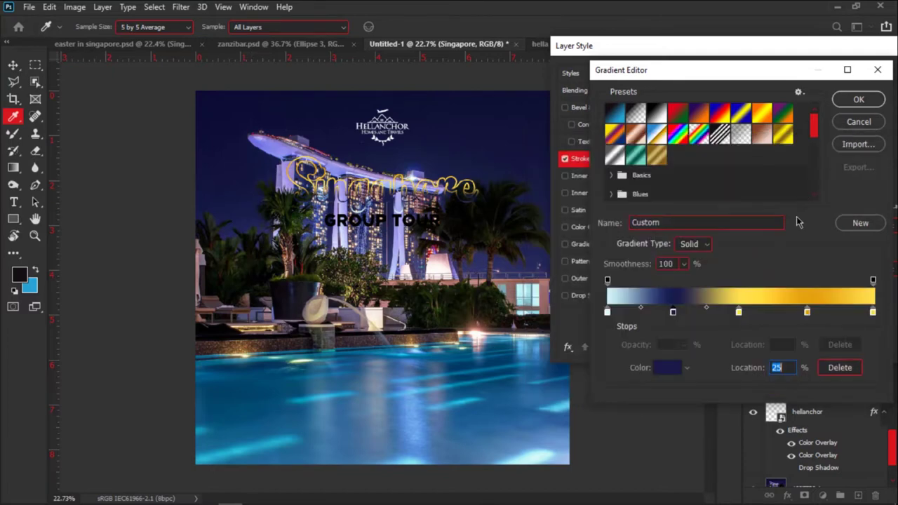
Change the first gradient stop to a vivid bright blue.
click(608, 313)
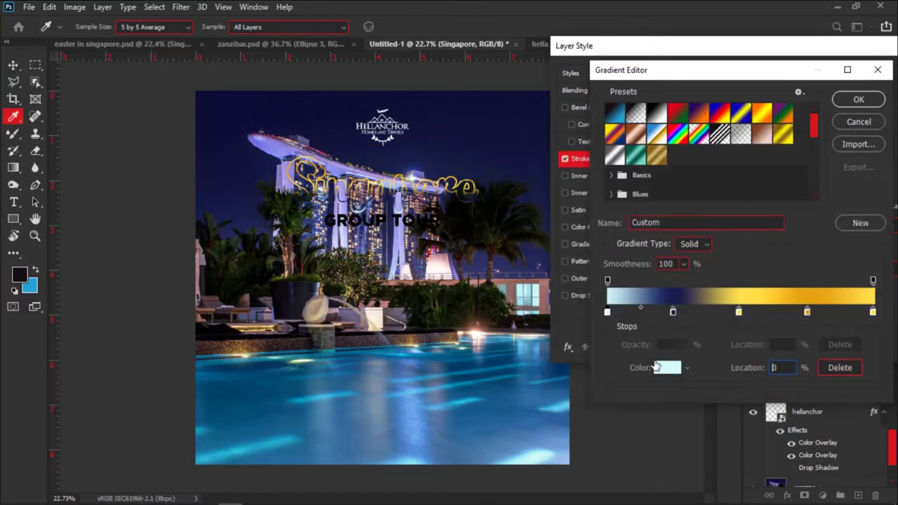
click(660, 369)
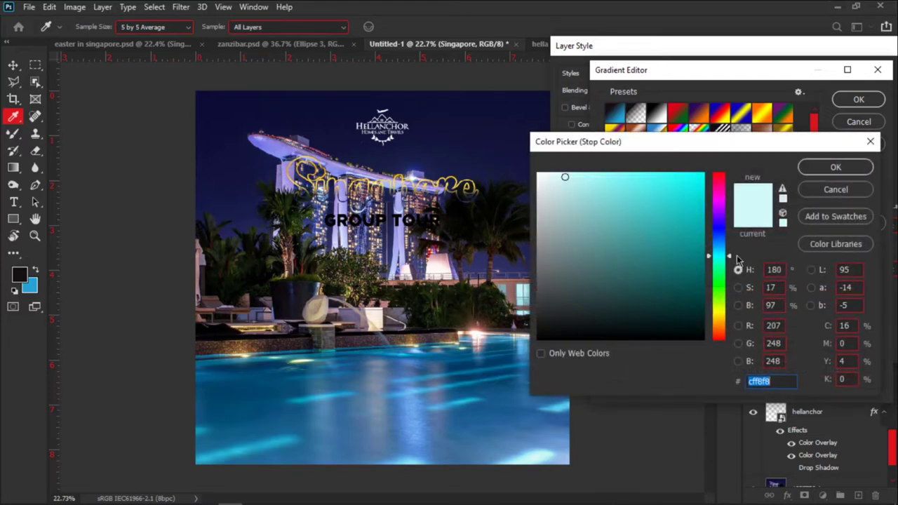
drag(723, 256, 722, 244)
click(702, 175)
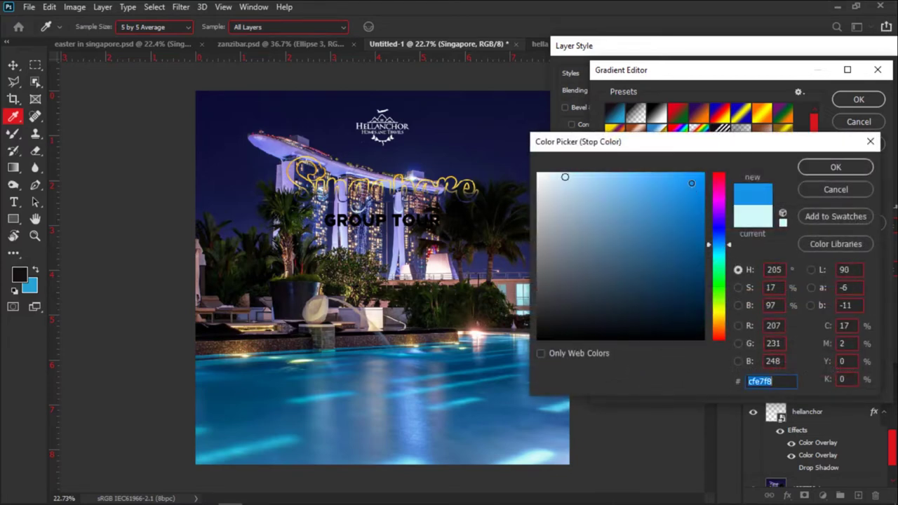
click(715, 247)
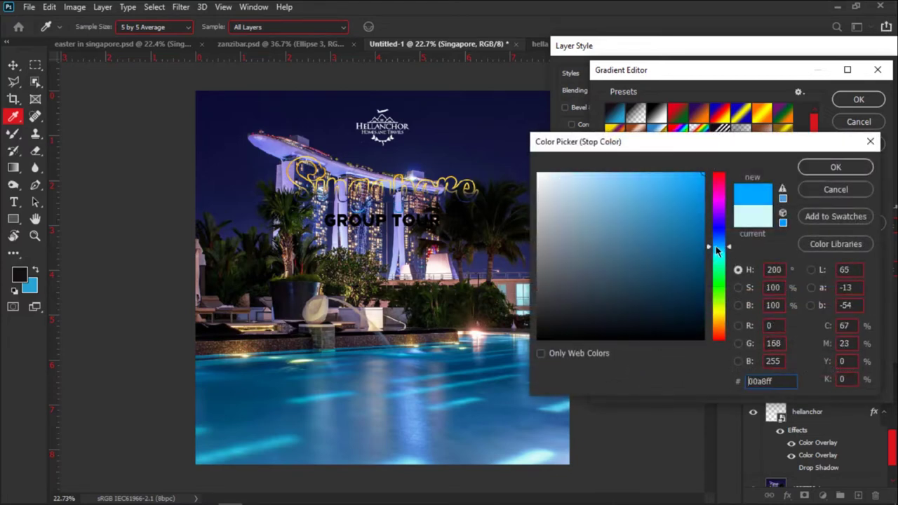
click(814, 168)
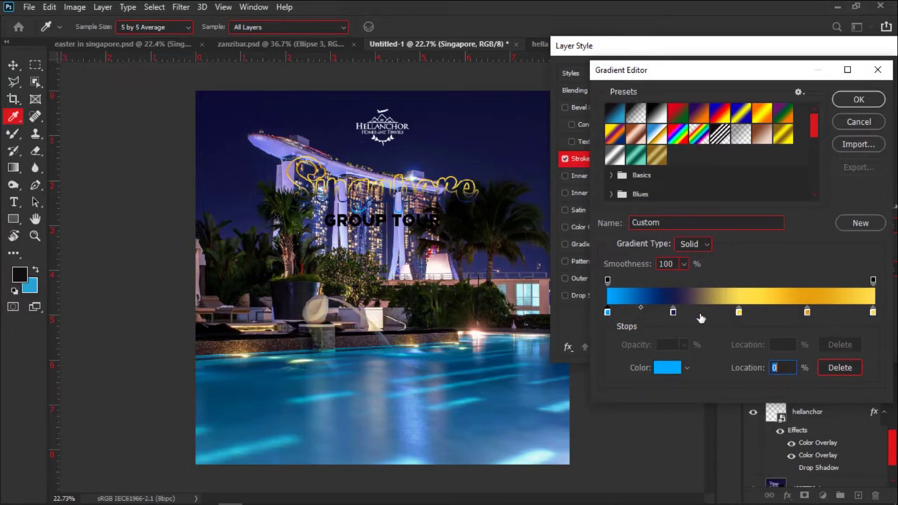
Replace the yellow and orange stops with blue at 50%, navy at 75% and blue at 100%.
click(731, 312)
drag(739, 311, 742, 319)
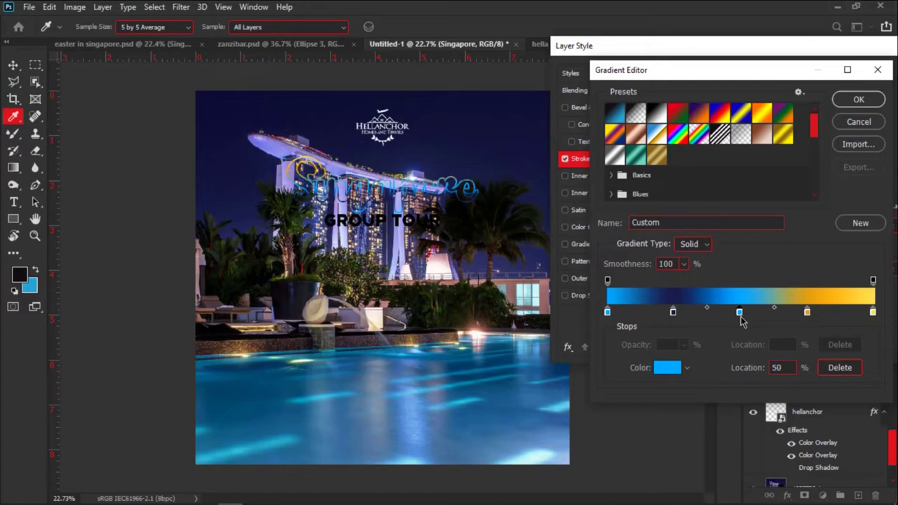
click(807, 313)
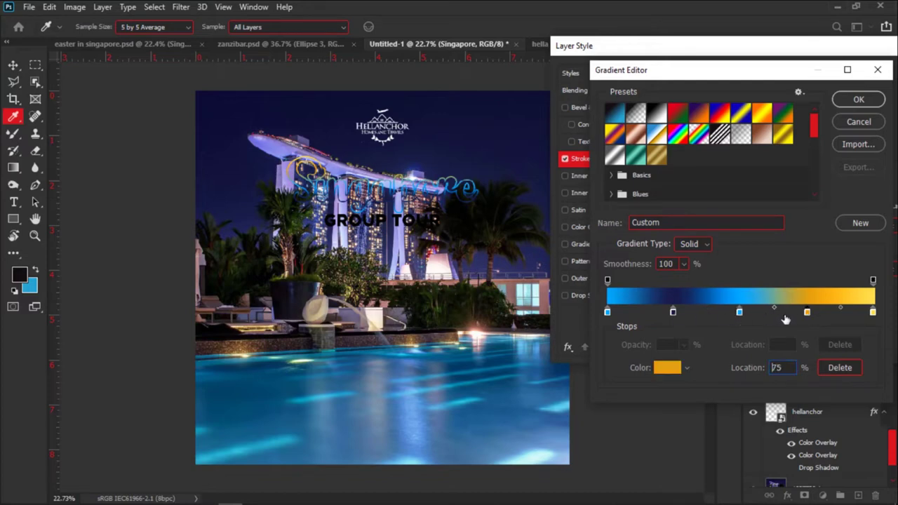
click(673, 312)
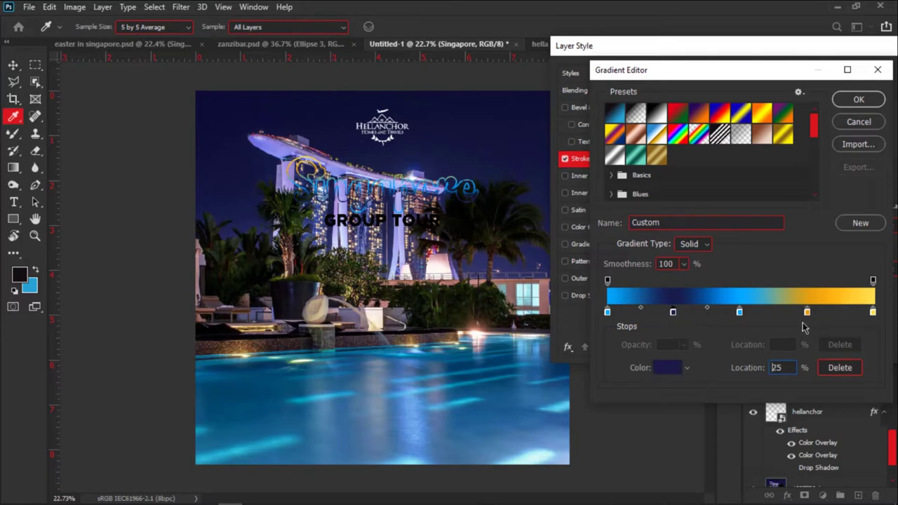
click(795, 313)
mouse_move(808, 313)
mouse_down()
mouse_move(807, 340)
mouse_move(801, 316)
mouse_move(808, 320)
mouse_up()
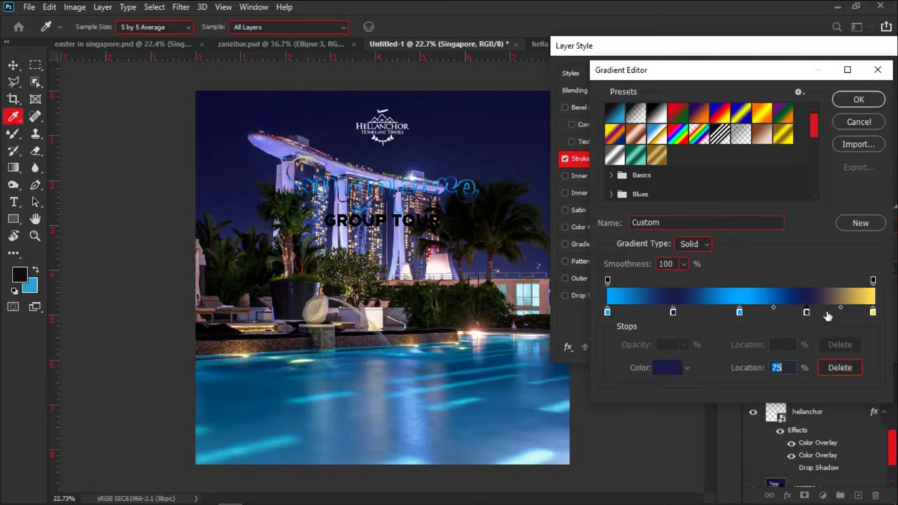
click(739, 311)
click(860, 313)
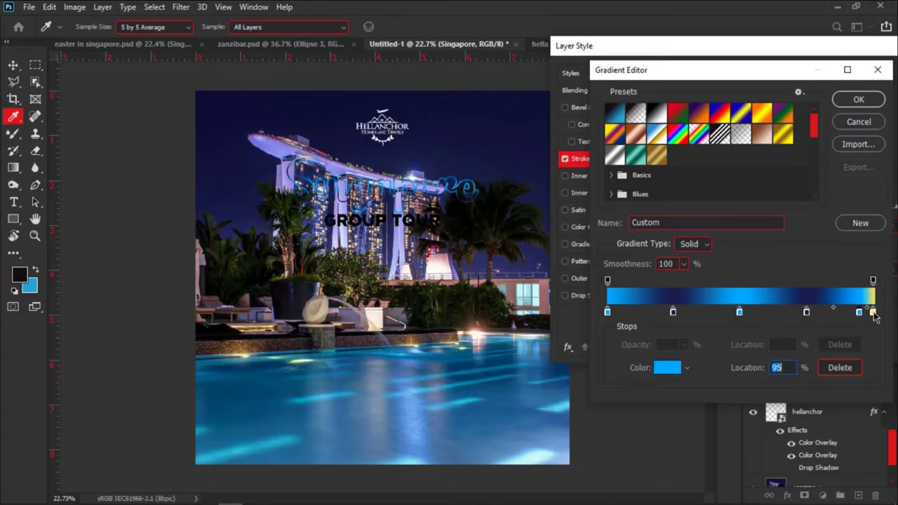
mouse_move(874, 313)
mouse_down()
mouse_move(879, 344)
mouse_move(873, 313)
mouse_up()
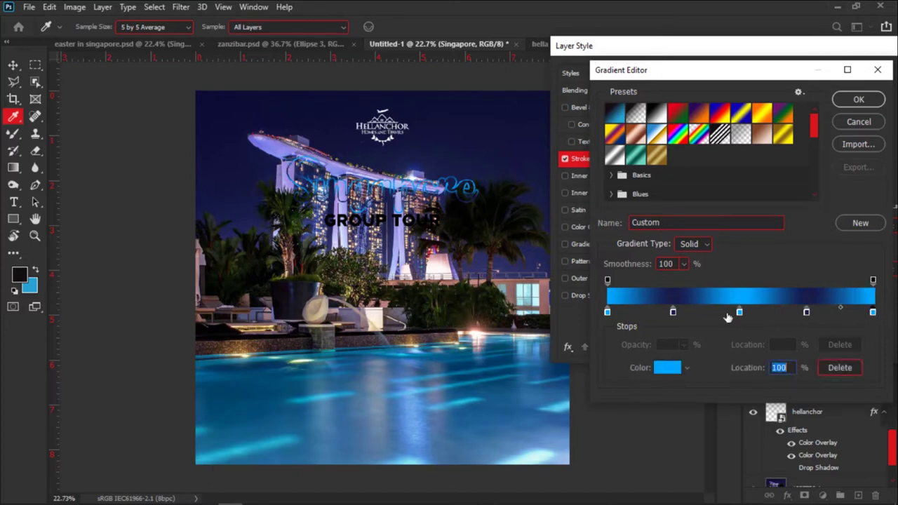
Apply the blue gradient outline, add a deeper bevel and emboss, and set fill opacity to 83%.
click(859, 99)
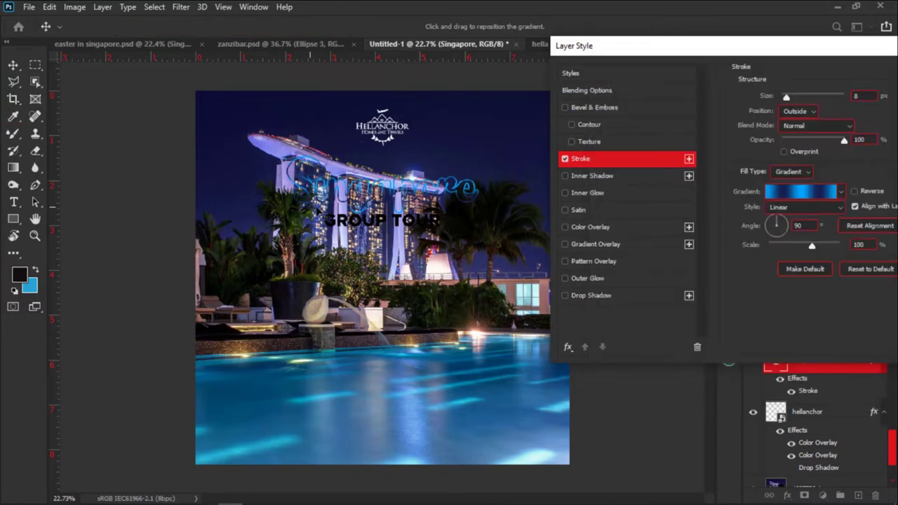
click(627, 111)
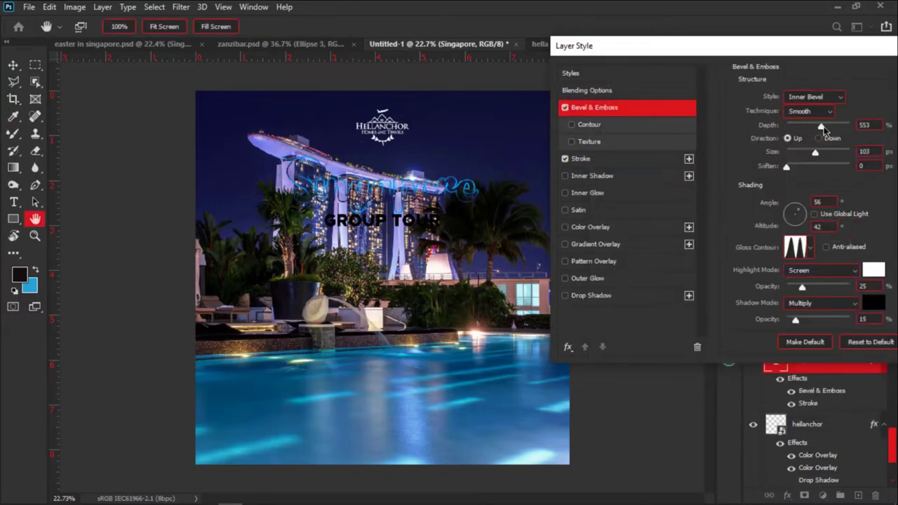
drag(822, 128, 816, 156)
click(611, 91)
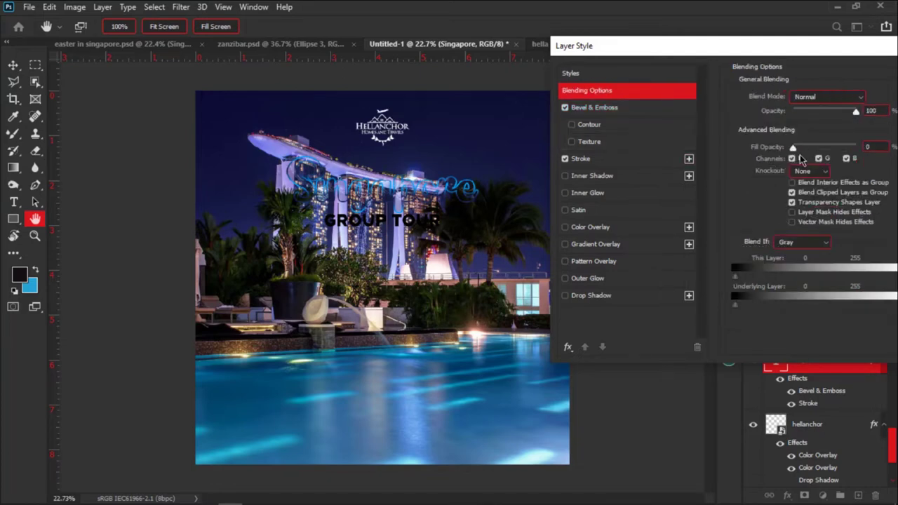
drag(796, 153, 846, 145)
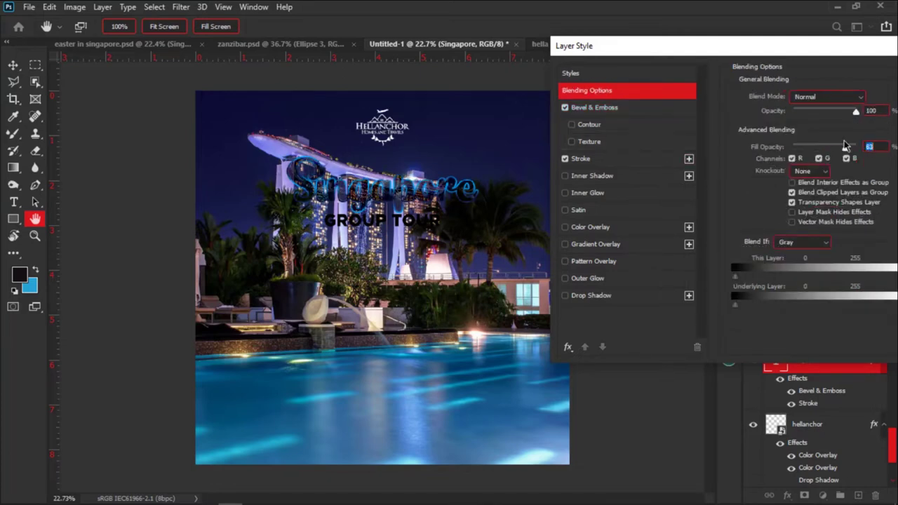
drag(780, 47, 598, 82)
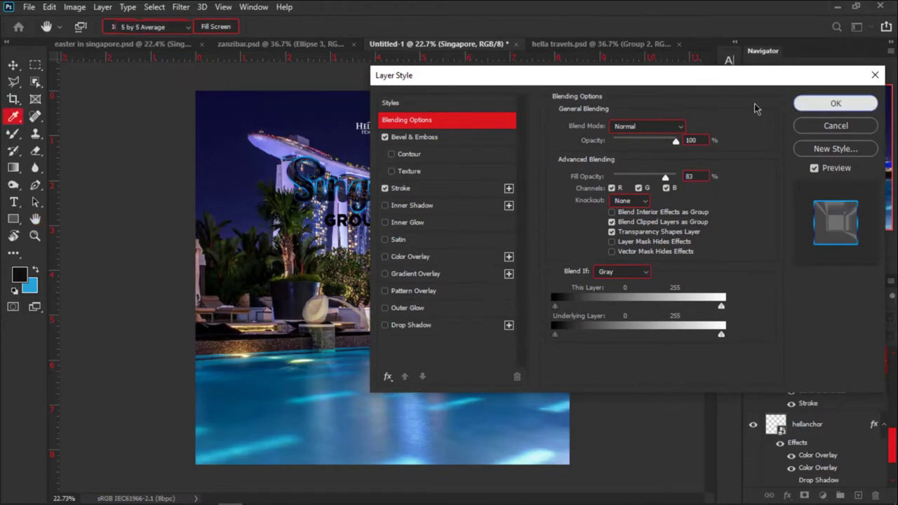
click(807, 105)
Make the Singapore text colour white (#ffffff) and reopen its Layer Style.
click(729, 60)
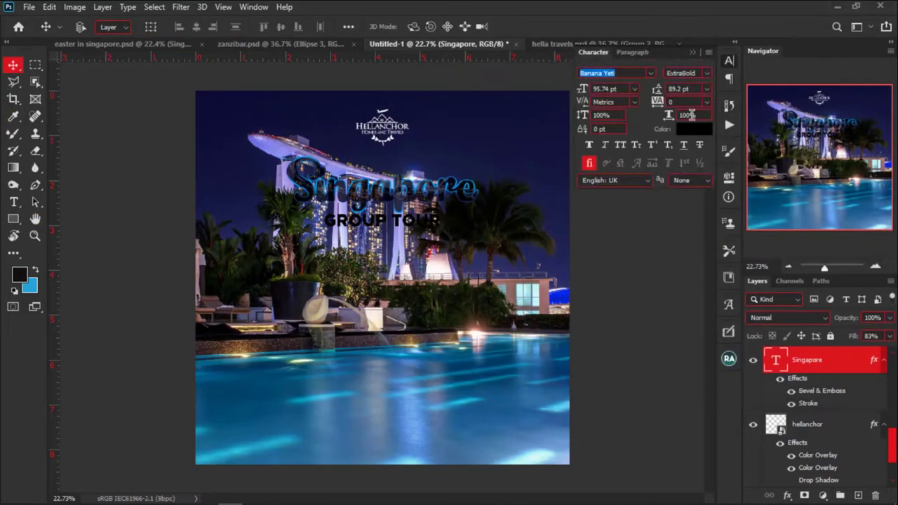
click(697, 132)
text(ffffff)
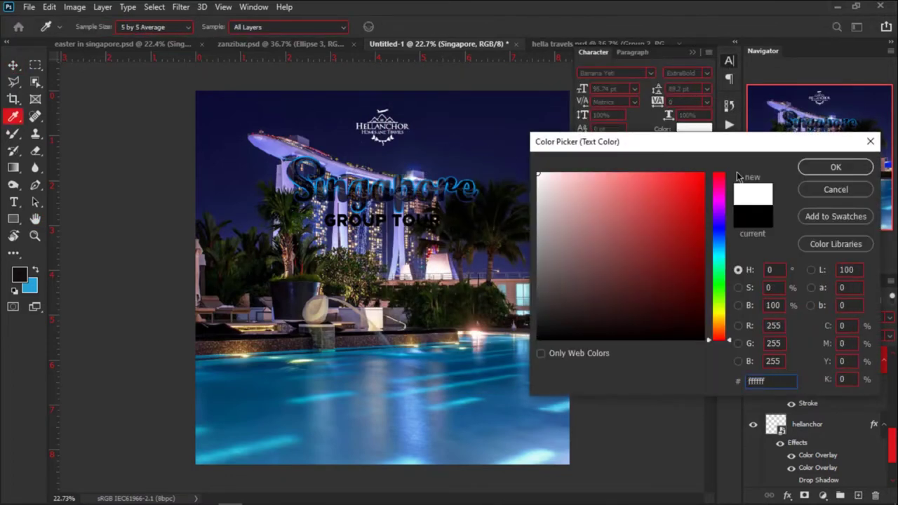
click(831, 167)
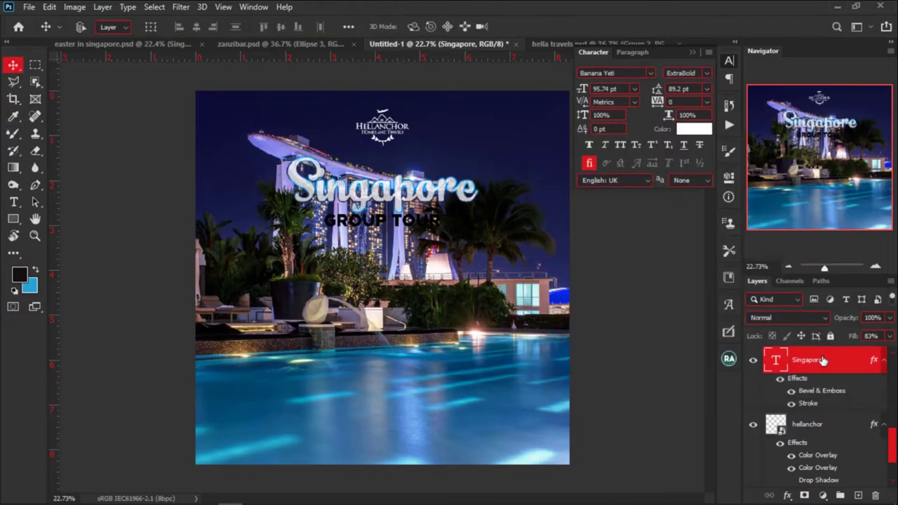
double_click(855, 370)
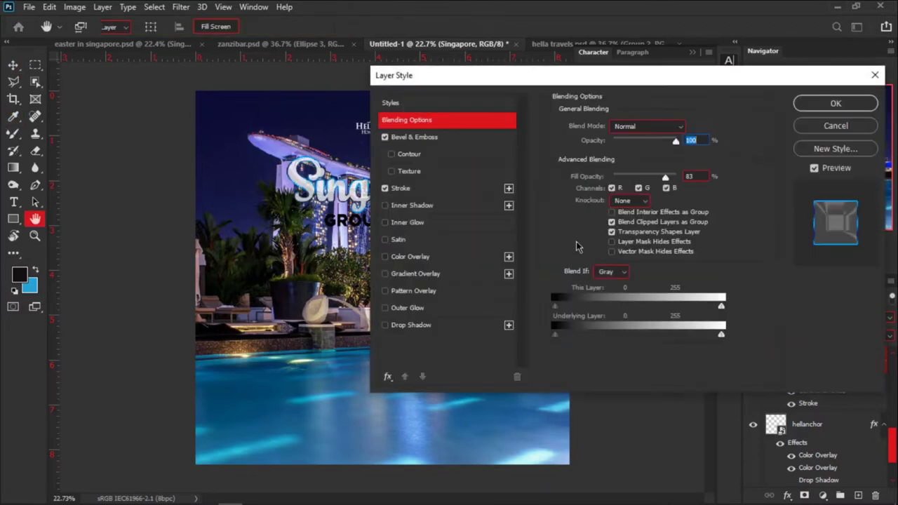
Drop the heading's fill opacity to 23% and thicken its gradient stroke.
drag(530, 75, 702, 77)
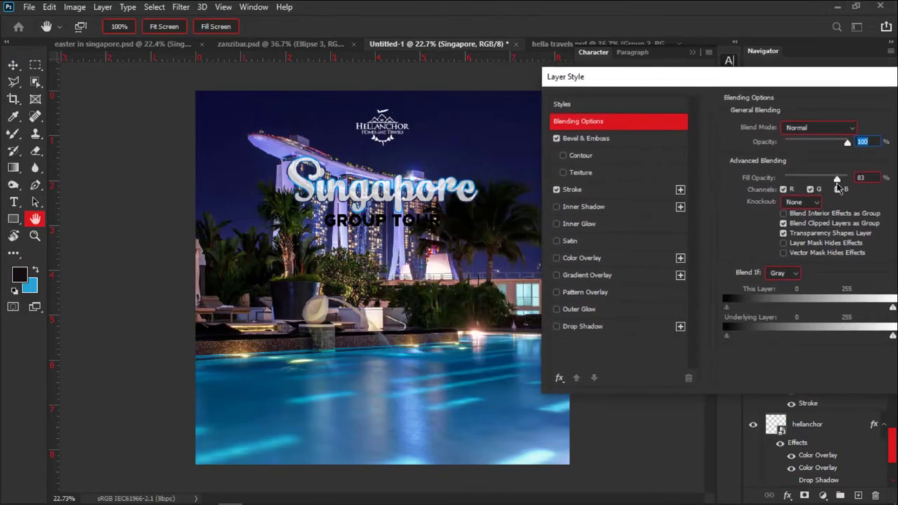
drag(838, 186, 800, 186)
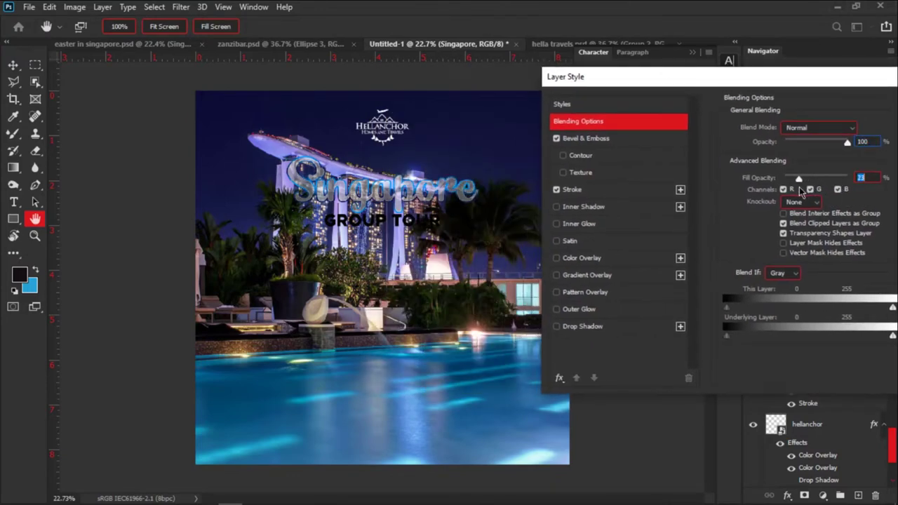
click(634, 193)
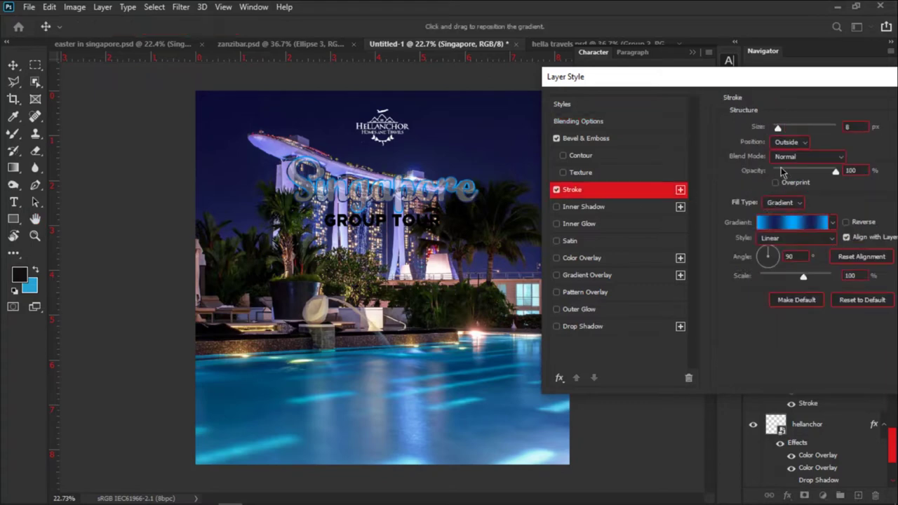
drag(777, 130, 780, 131)
Replace the 21 px outer glow with a larger drop shadow at about 64% opacity.
click(637, 313)
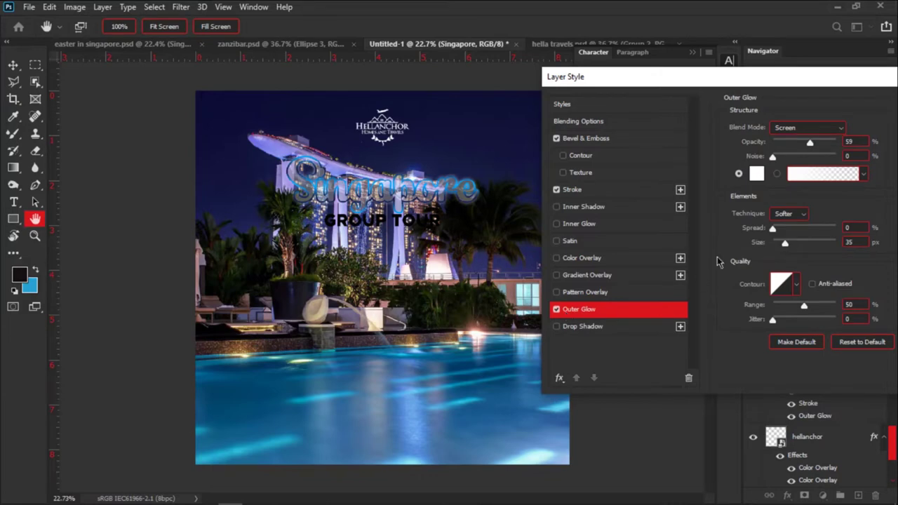
mouse_move(787, 246)
mouse_down()
mouse_move(804, 246)
mouse_move(784, 246)
mouse_up()
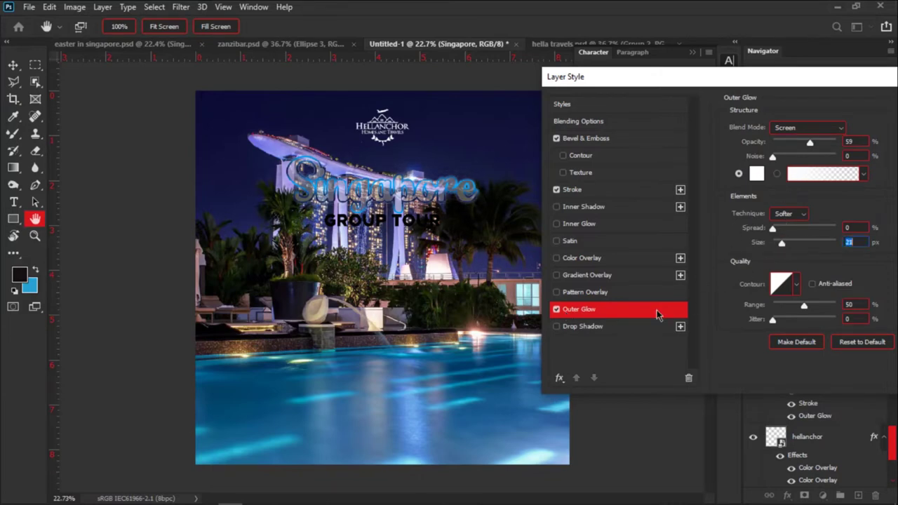
click(633, 326)
click(557, 309)
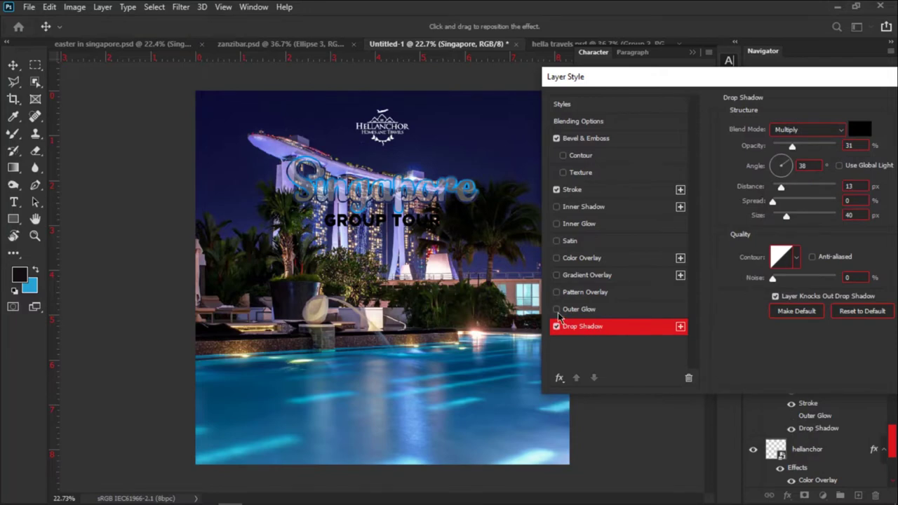
drag(796, 148, 813, 148)
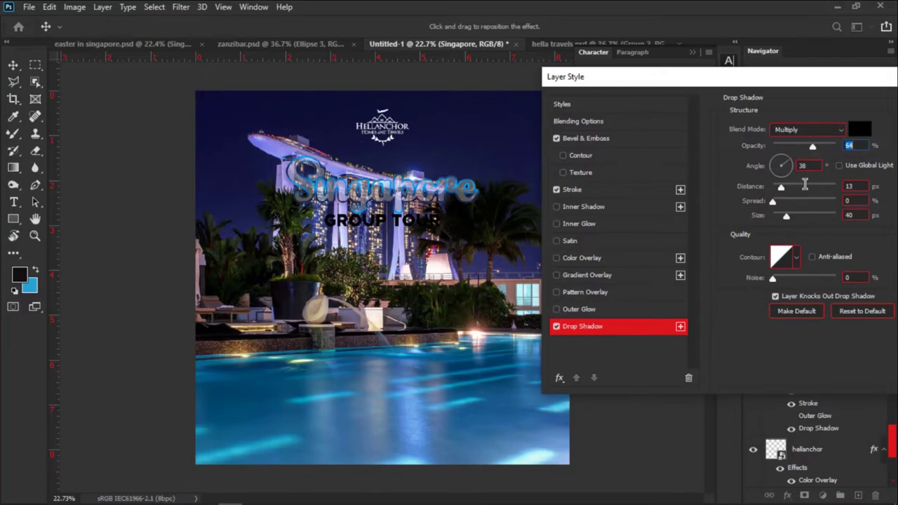
mouse_move(788, 216)
mouse_down()
mouse_move(810, 217)
mouse_move(793, 218)
mouse_up()
Raise the heading's fill opacity to about 61%.
click(655, 143)
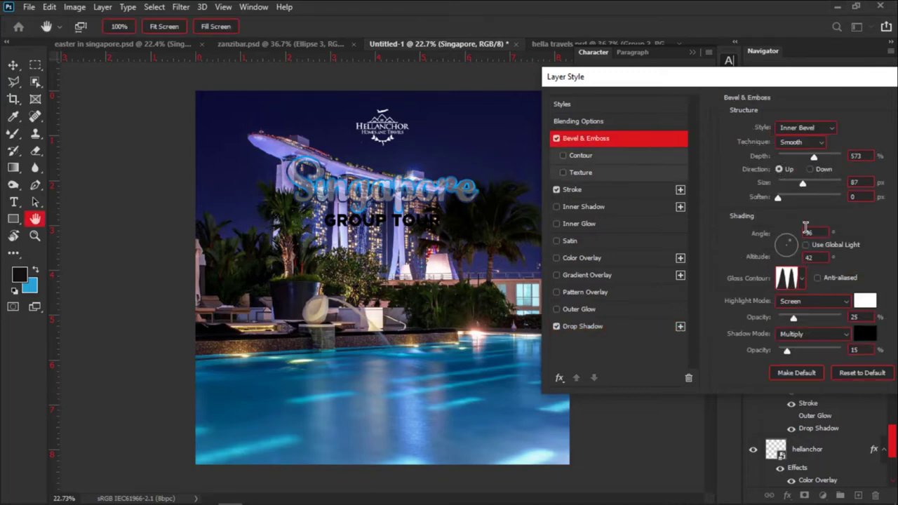
click(629, 123)
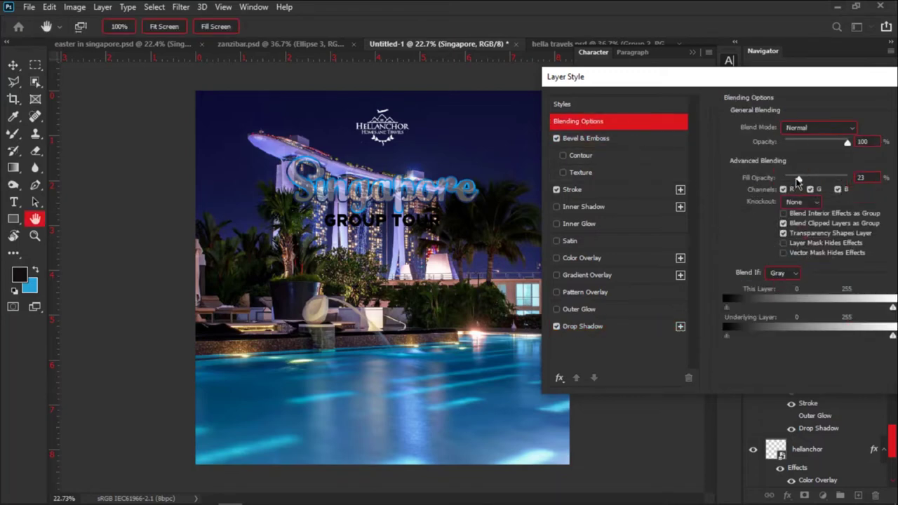
drag(805, 180, 824, 182)
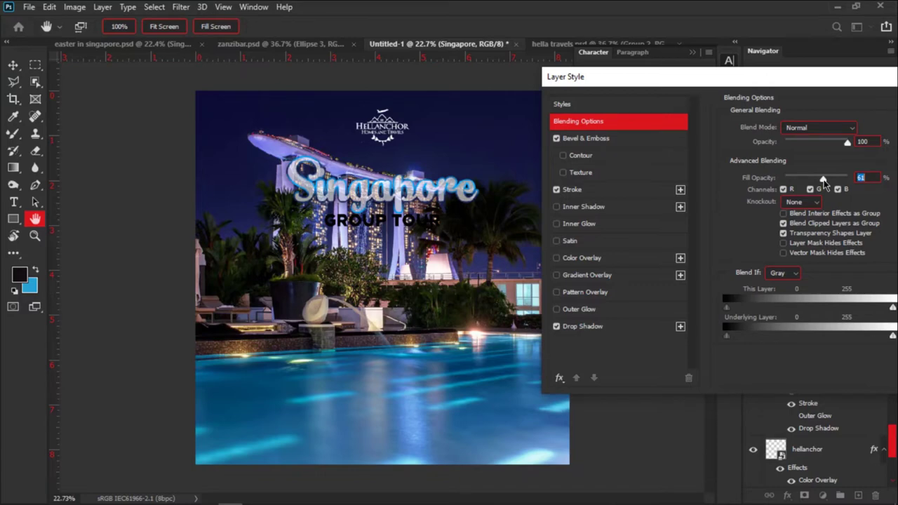
Give the bevel and emboss the Linear gloss contour.
click(642, 139)
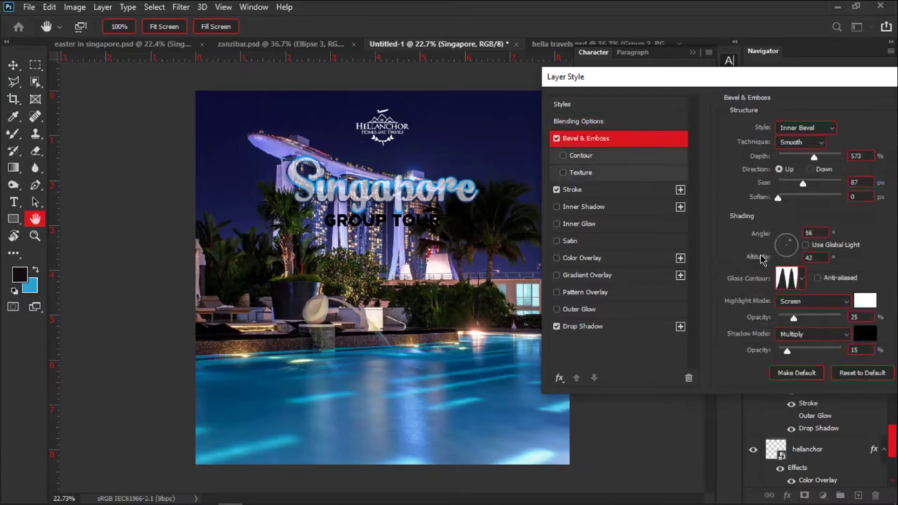
click(801, 284)
click(723, 310)
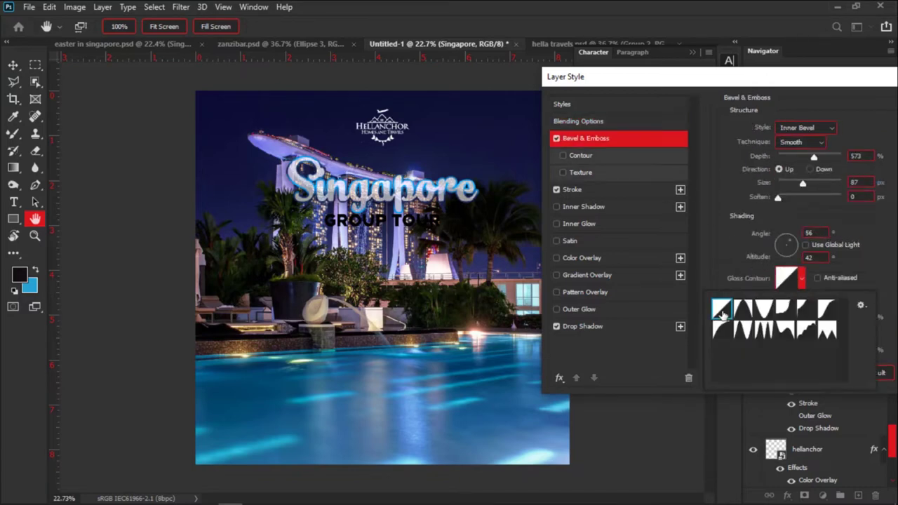
click(800, 203)
Set bevel depth 917%, size 32, soften 16, highlight 69%, shadow 25%, and fade fill to 0%.
drag(803, 183, 839, 157)
drag(805, 186, 800, 187)
drag(787, 351, 806, 355)
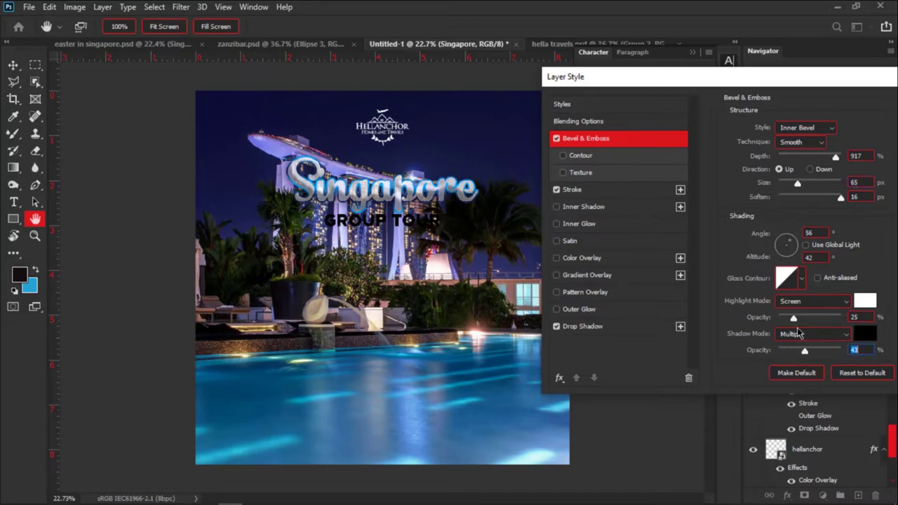
drag(794, 319, 822, 318)
drag(806, 351, 795, 353)
drag(798, 183, 792, 191)
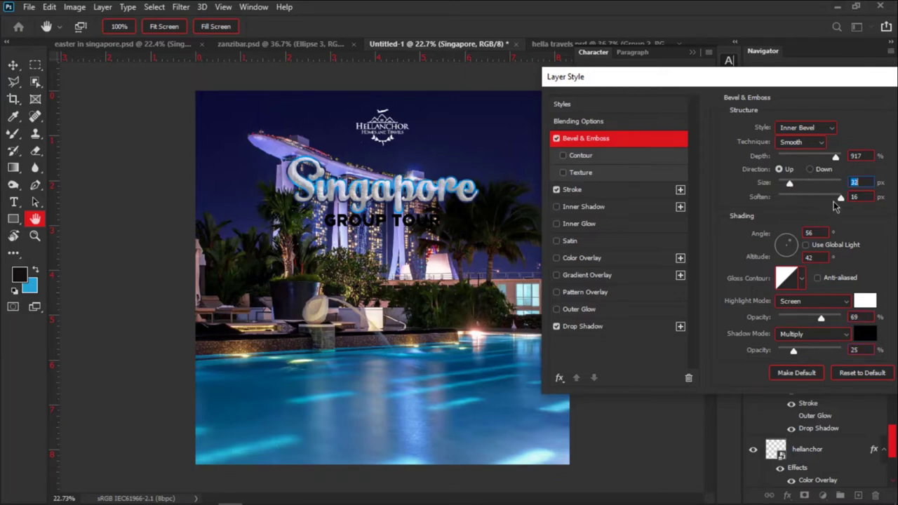
double_click(856, 197)
click(633, 123)
drag(827, 184, 774, 181)
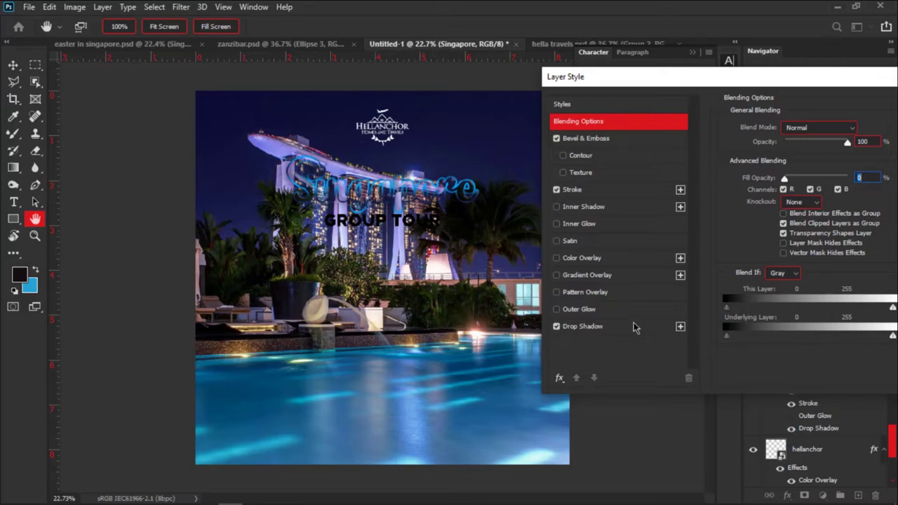
Push the drop shadow distance to 36 px and re-enable the outer glow with wider spread.
click(618, 327)
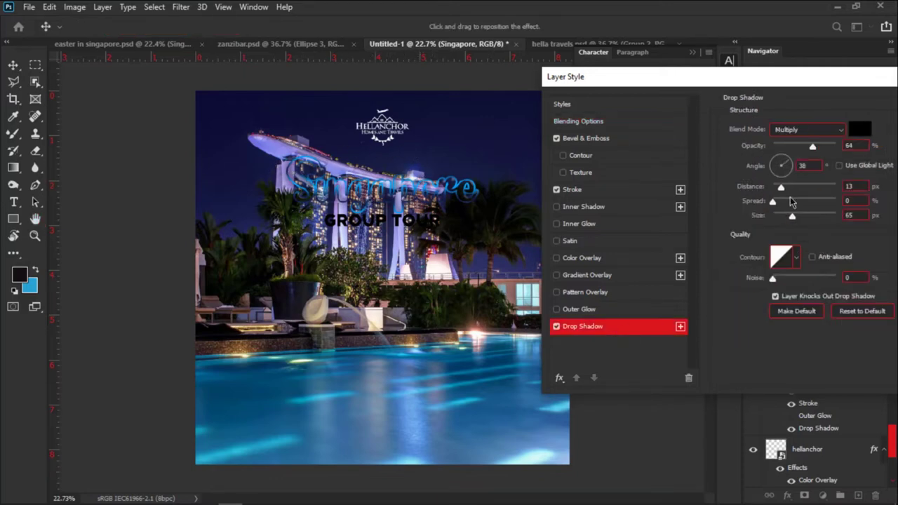
drag(790, 188, 798, 191)
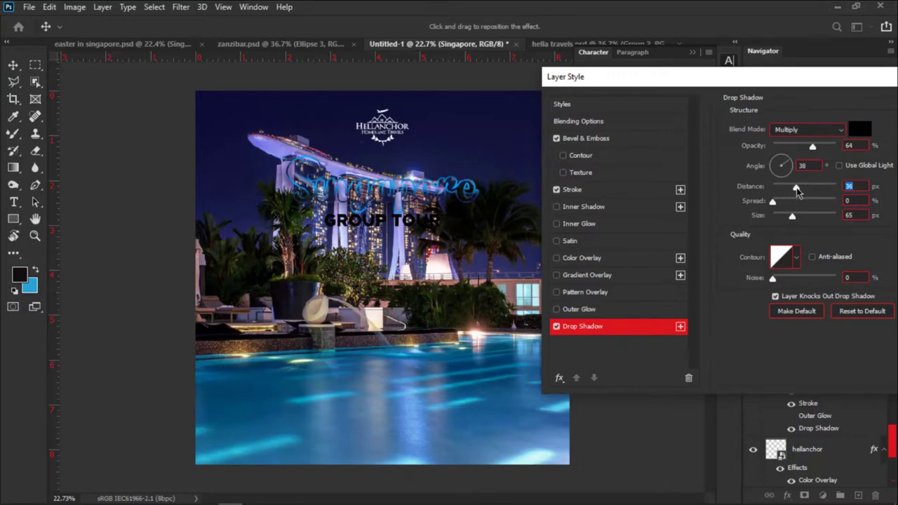
click(641, 313)
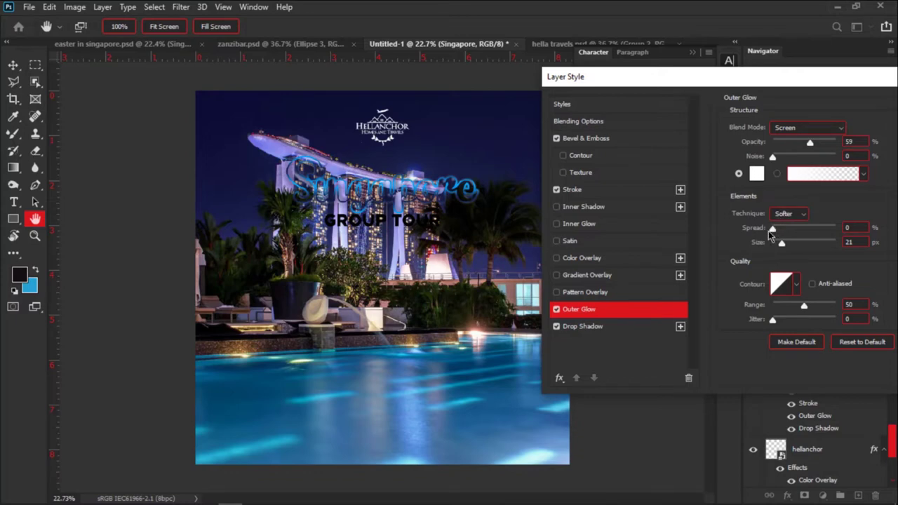
drag(771, 231, 700, 239)
Change the stroke fill type to a solid white colour.
click(608, 191)
click(787, 204)
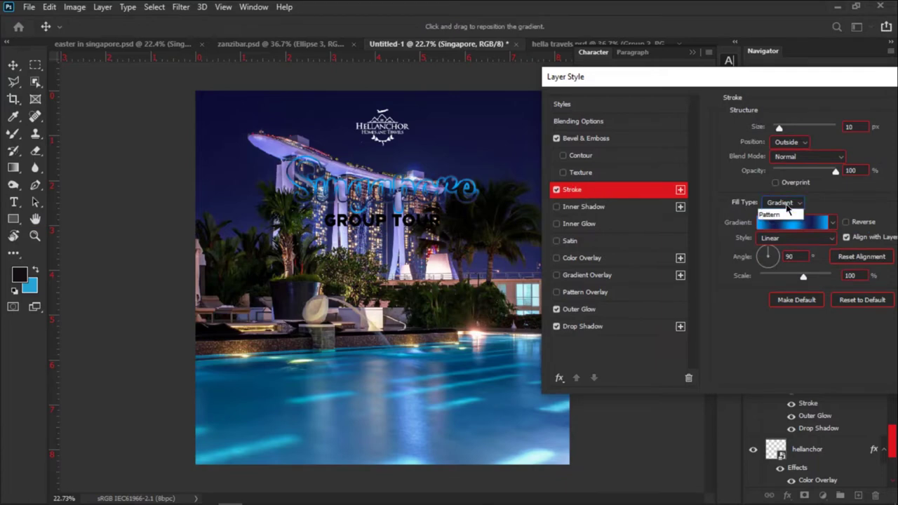
click(779, 222)
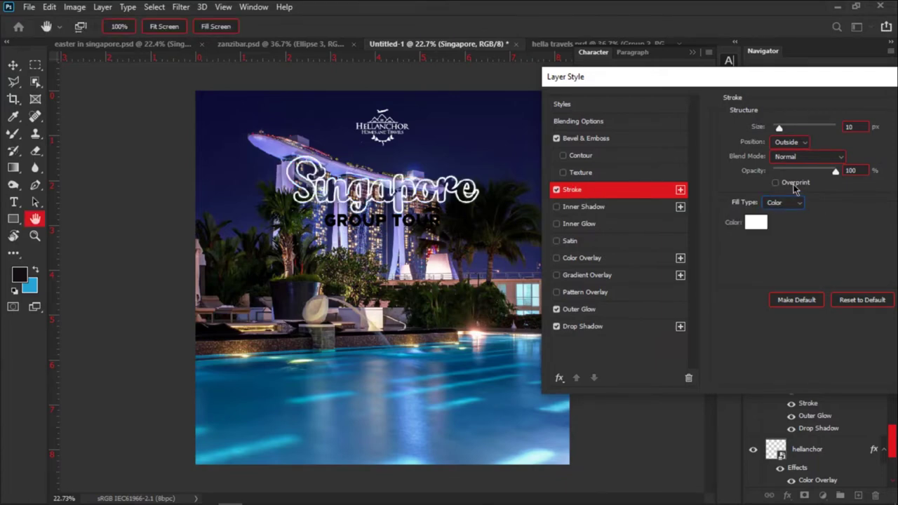
Raise the bevel highlight opacity to 73% and shadow opacity to 68%.
click(614, 327)
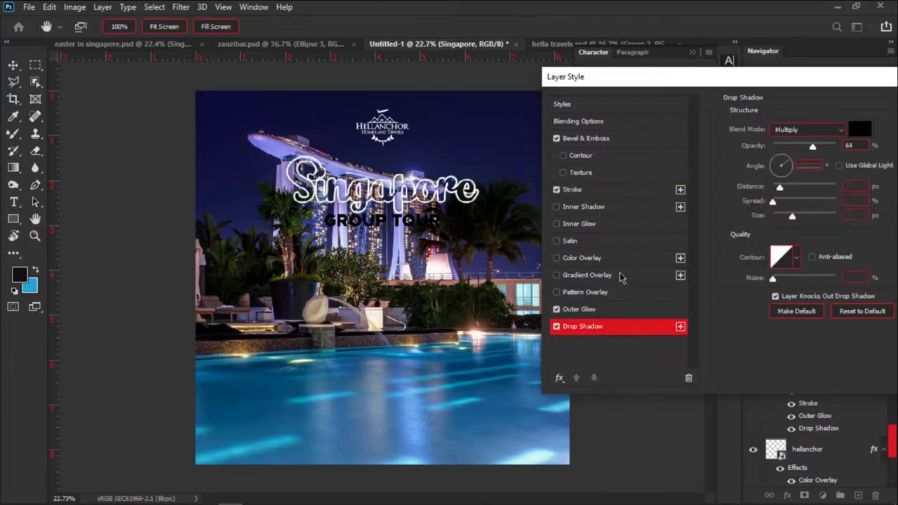
click(639, 139)
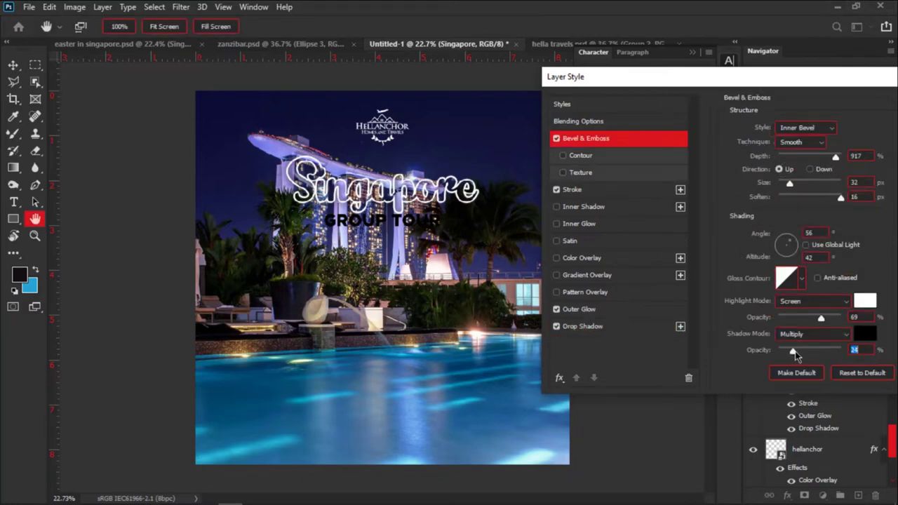
drag(793, 351, 827, 356)
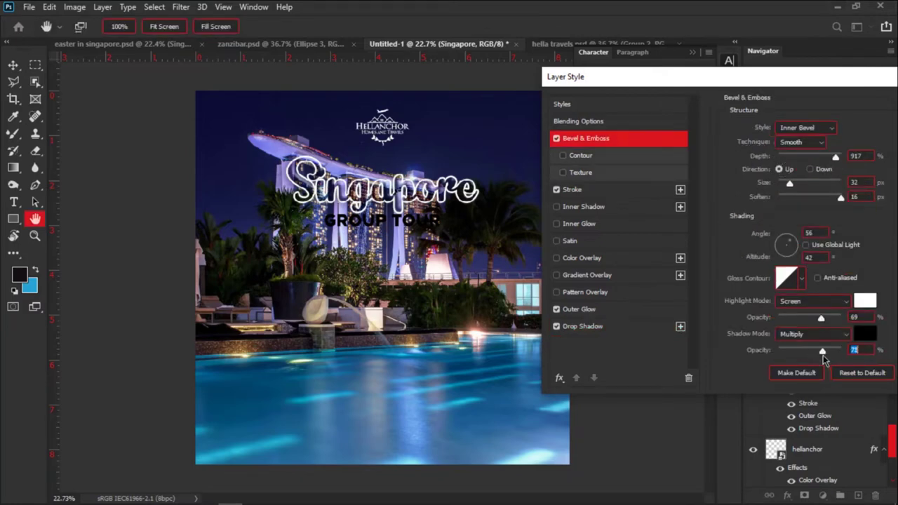
mouse_move(821, 318)
mouse_down()
mouse_move(789, 320)
mouse_move(827, 323)
mouse_up()
drag(817, 355, 821, 356)
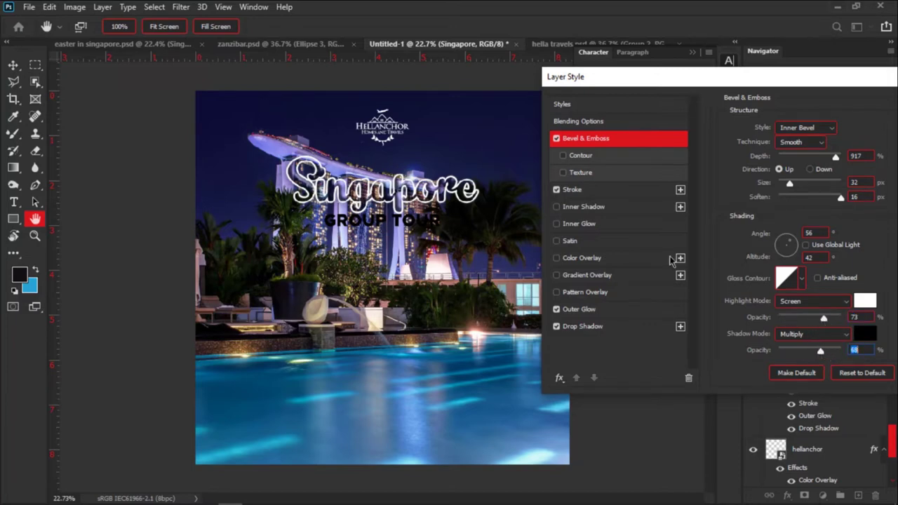
Turn off the drop shadow and set the outer glow colour to bright blue 0072ff.
click(556, 327)
click(622, 311)
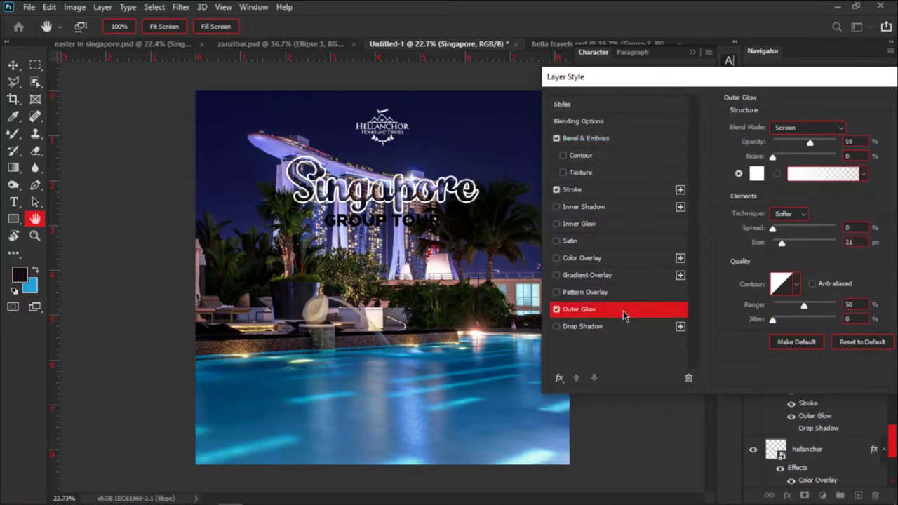
click(757, 173)
text(ff0000)
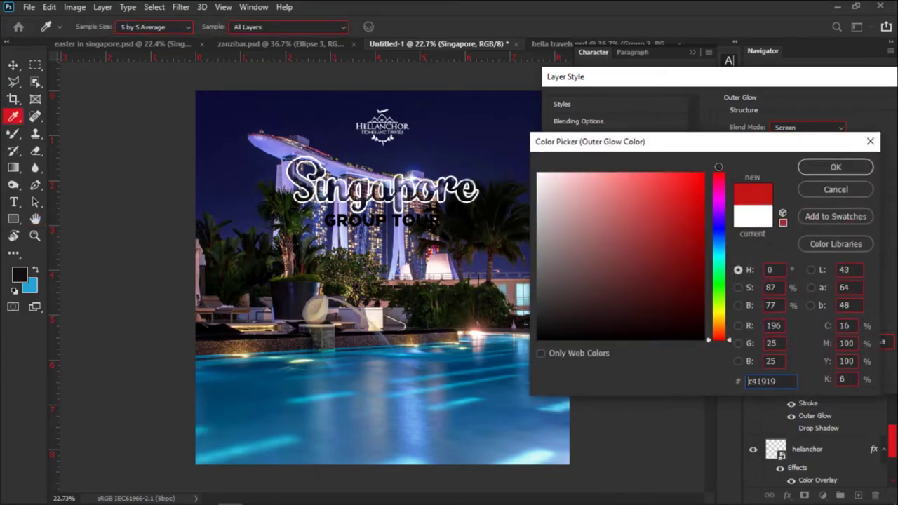
click(723, 243)
drag(663, 215, 711, 166)
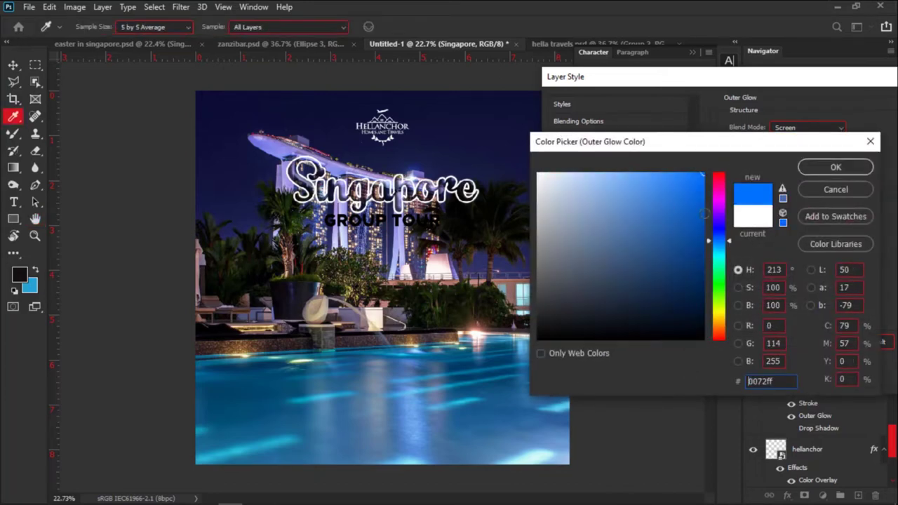
click(814, 168)
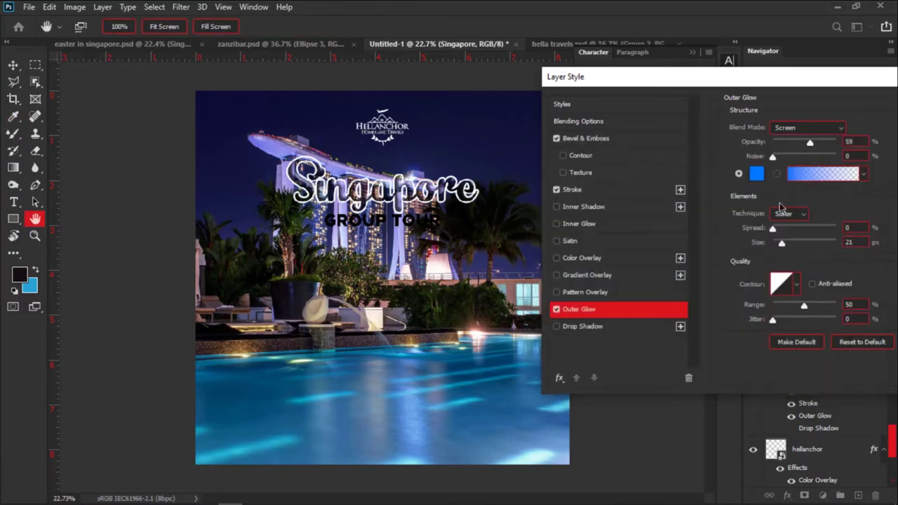
Set the glow to Softer technique, range 56, size 180 px and minimal spread.
click(772, 157)
mouse_move(804, 307)
mouse_down()
mouse_move(814, 304)
mouse_move(804, 309)
mouse_up()
drag(774, 230, 765, 247)
drag(829, 233, 774, 235)
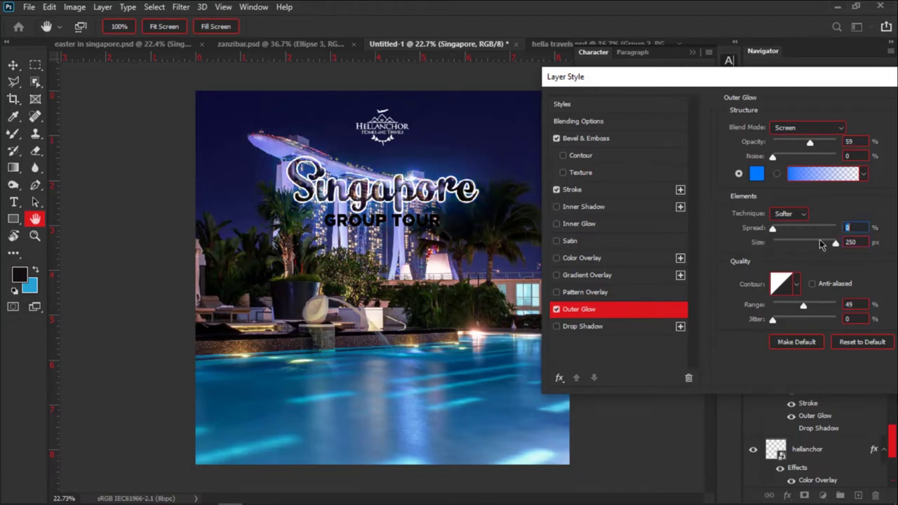
drag(837, 250, 823, 250)
mouse_move(775, 229)
mouse_down()
mouse_move(795, 229)
mouse_move(767, 232)
mouse_up()
click(623, 196)
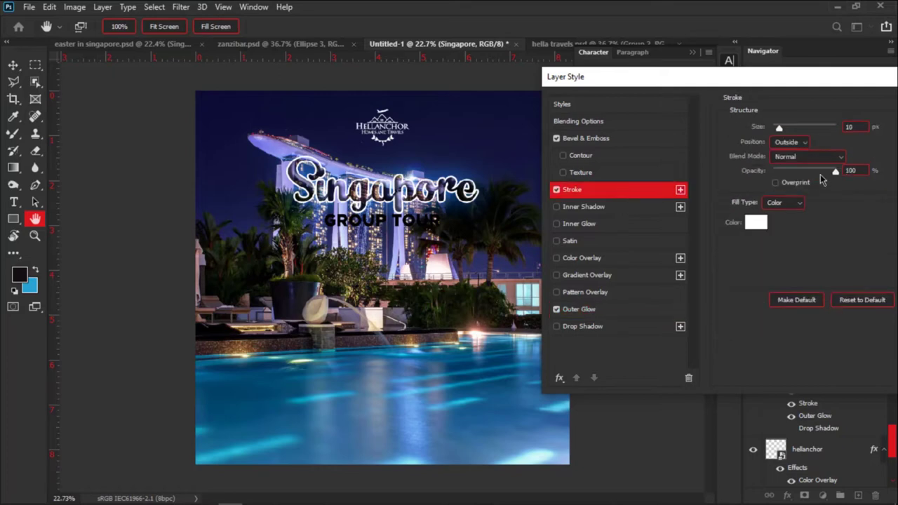
Thin the heading's white stroke and raise its fill opacity to 28%.
drag(779, 130, 779, 134)
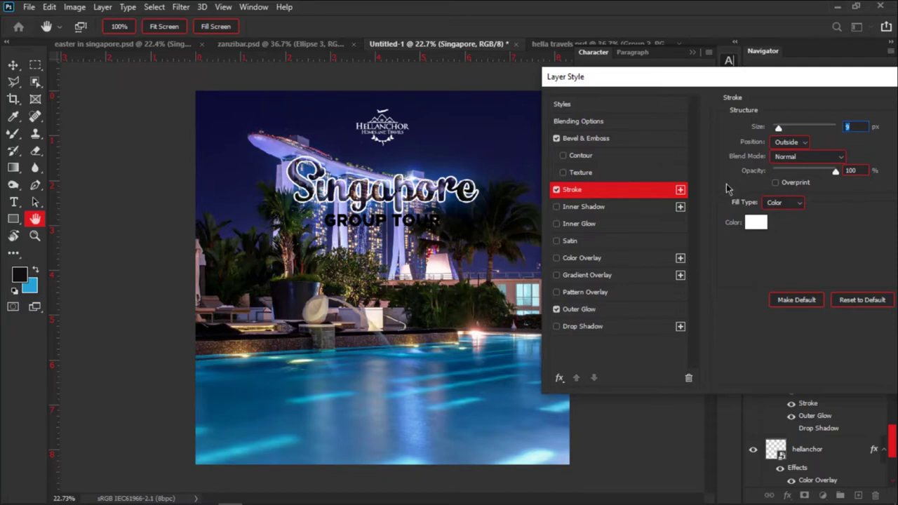
click(636, 140)
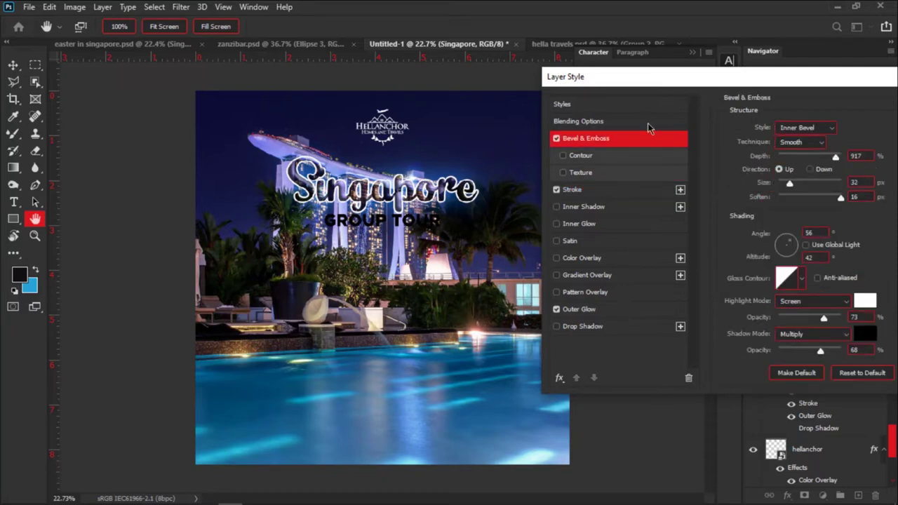
click(648, 122)
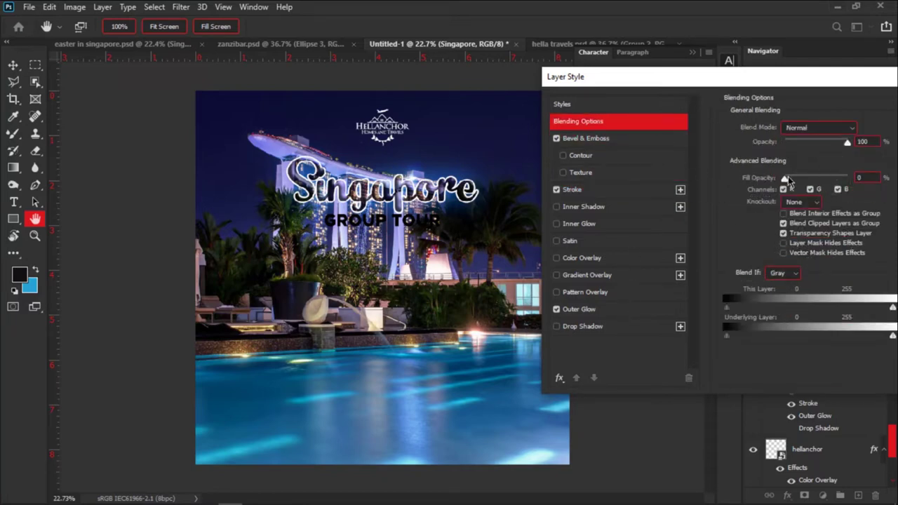
drag(788, 179, 803, 181)
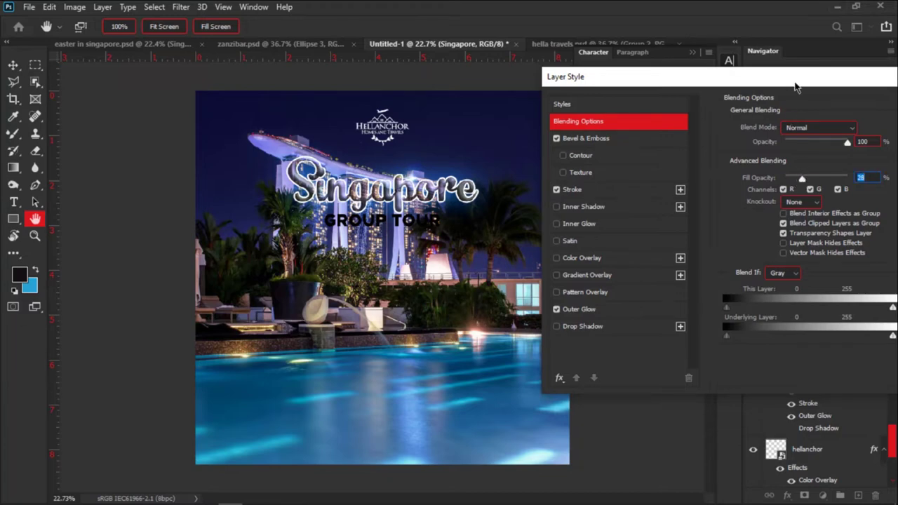
drag(796, 86, 591, 121)
Apply the layer style and set the heading text colour to black (000000).
click(805, 138)
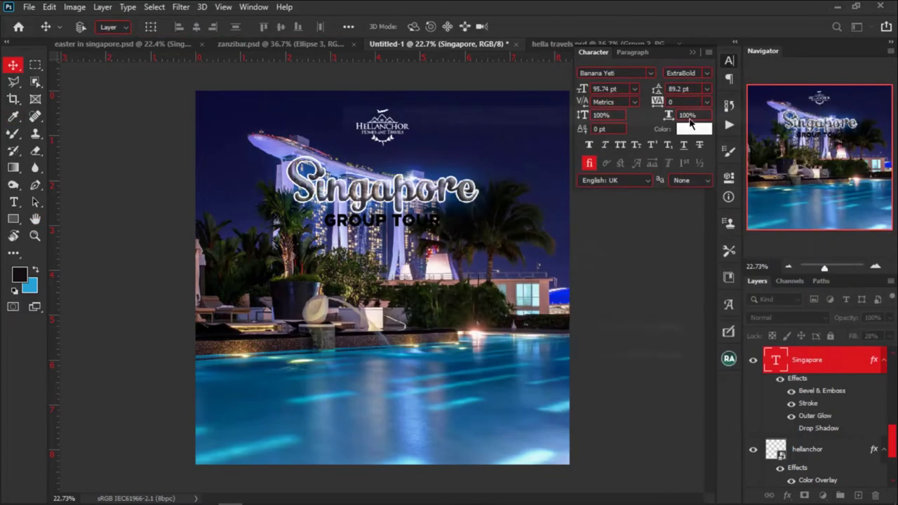
click(694, 128)
text(000000)
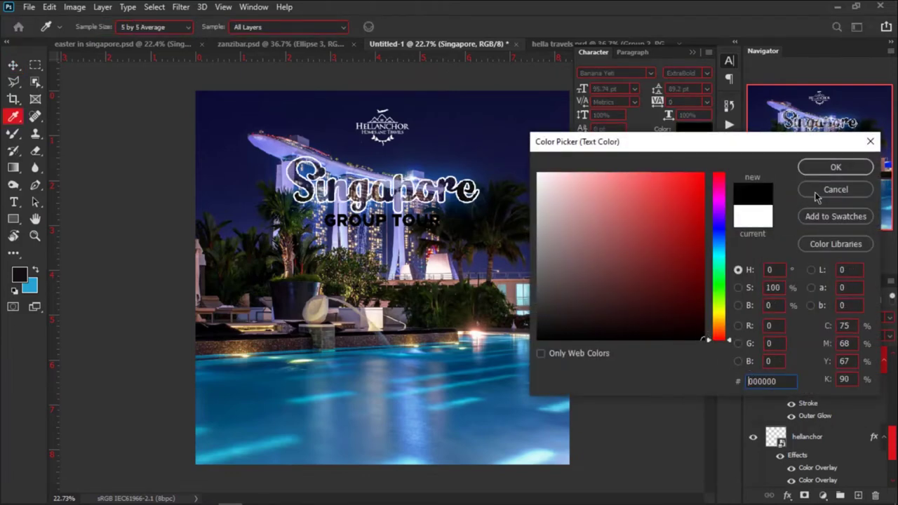
click(825, 167)
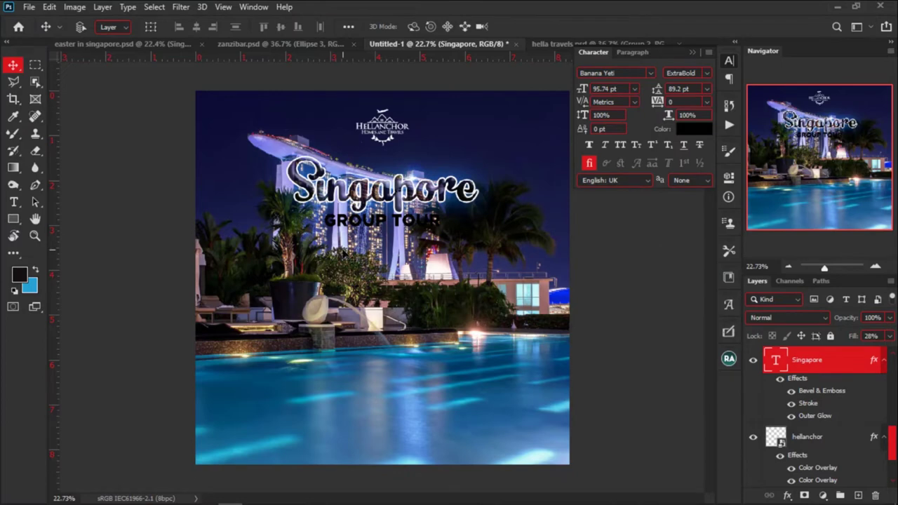
Compare with the easter in singapore.psd flyer, then reselect the Singapore layer in Untitled-1.
scroll(345, 253, down, 3)
scroll(379, 200, up, 4)
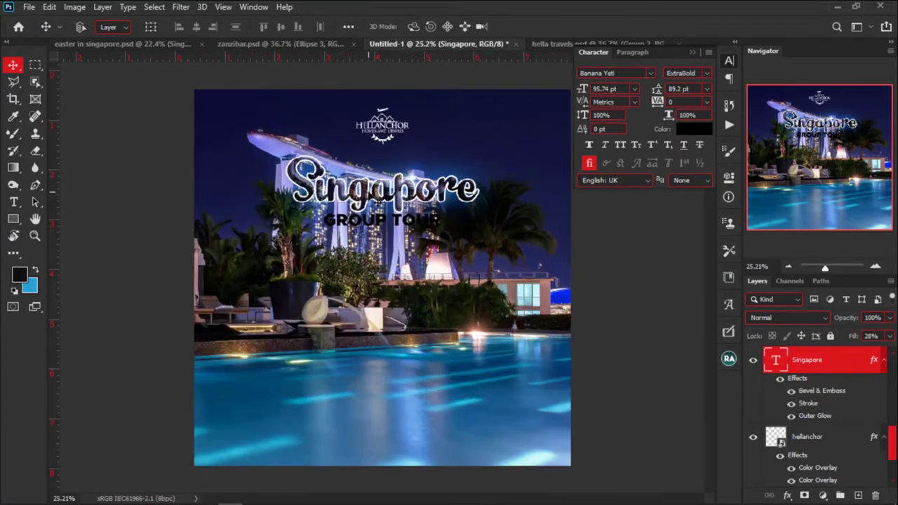
scroll(393, 225, up, 2)
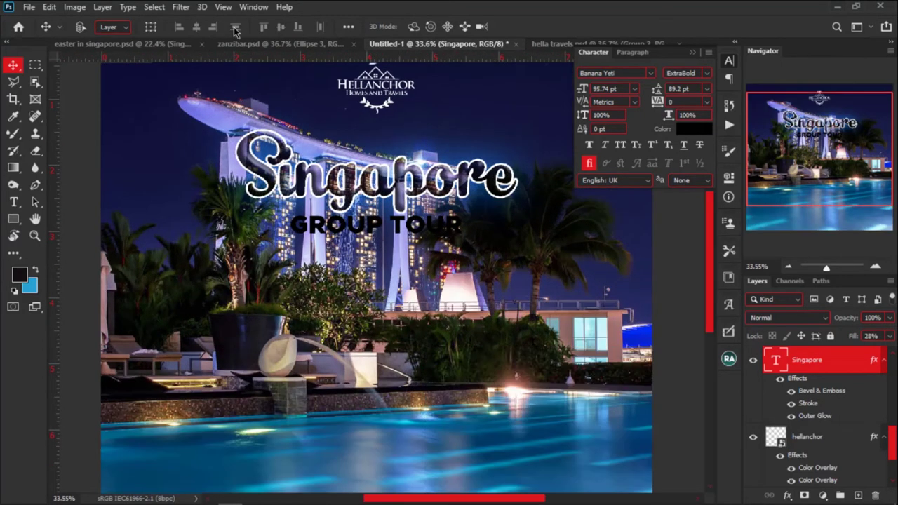
click(161, 43)
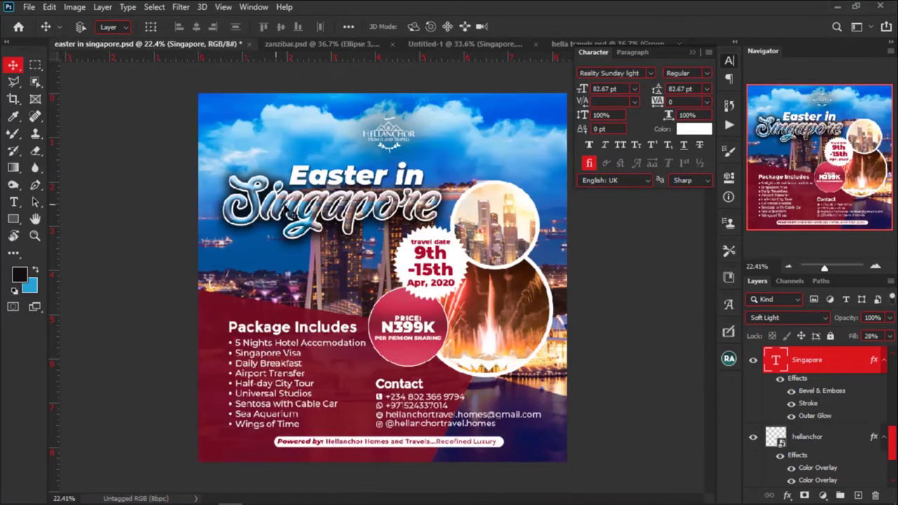
click(484, 45)
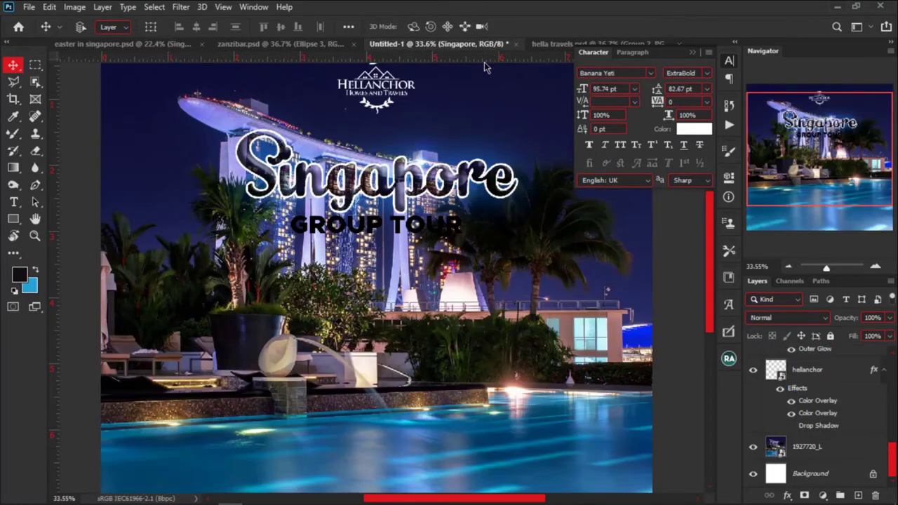
click(422, 190)
scroll(423, 210, down, 3)
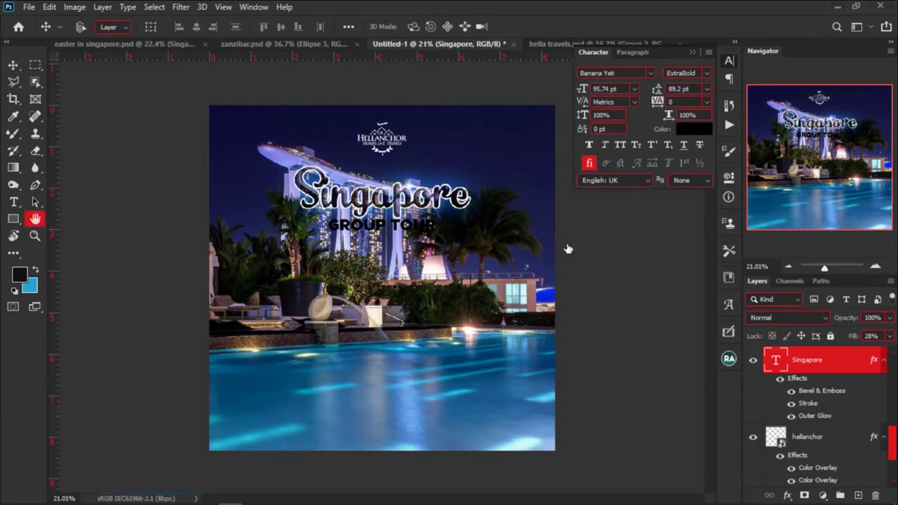
Tighten the outer glow to spread 7 and size 103 at full opacity.
drag(555, 110, 782, 88)
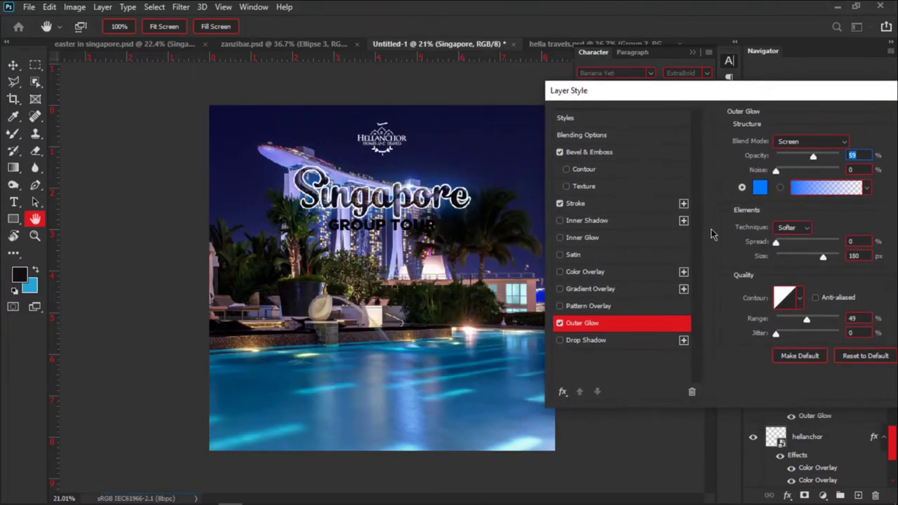
click(778, 243)
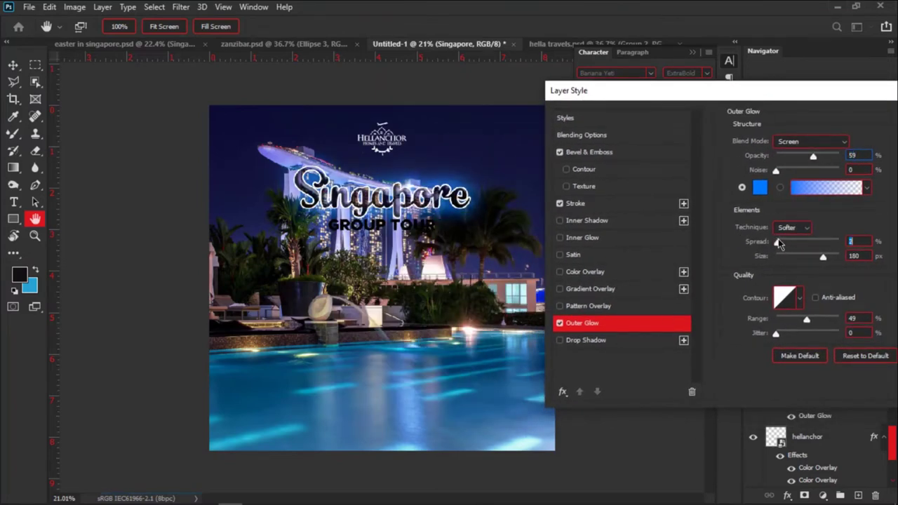
drag(779, 243, 806, 260)
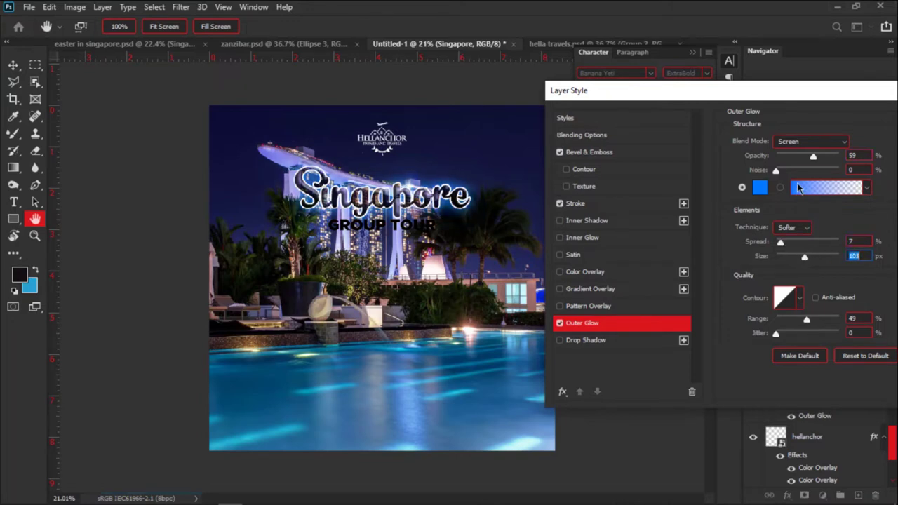
click(776, 170)
mouse_move(815, 156)
mouse_down()
mouse_move(847, 160)
mouse_move(800, 168)
mouse_move(826, 168)
mouse_up()
Add a drop shadow with raised opacity and spread, then switch it back off.
click(636, 344)
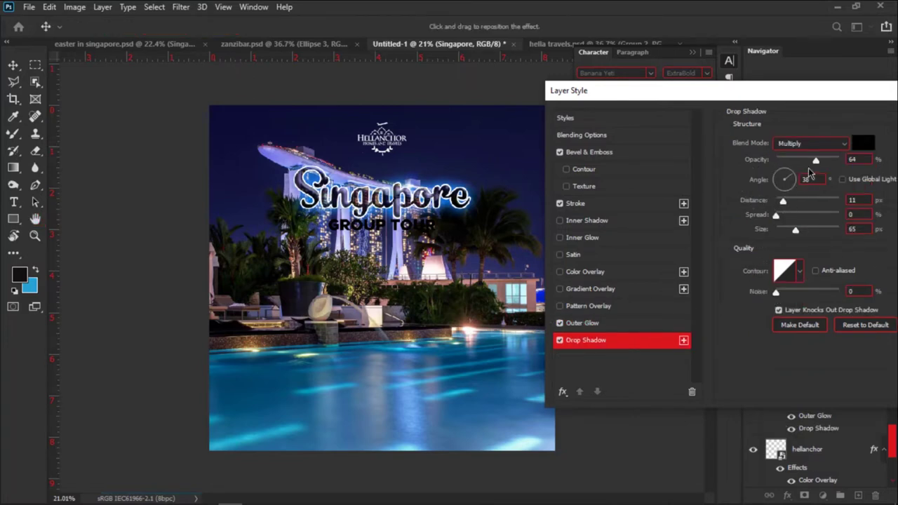
drag(816, 160, 826, 161)
drag(776, 215, 792, 232)
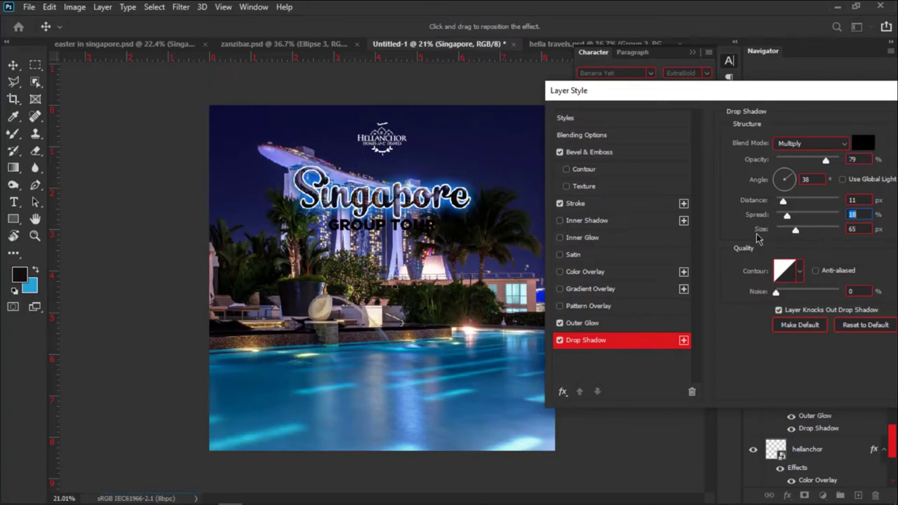
click(559, 341)
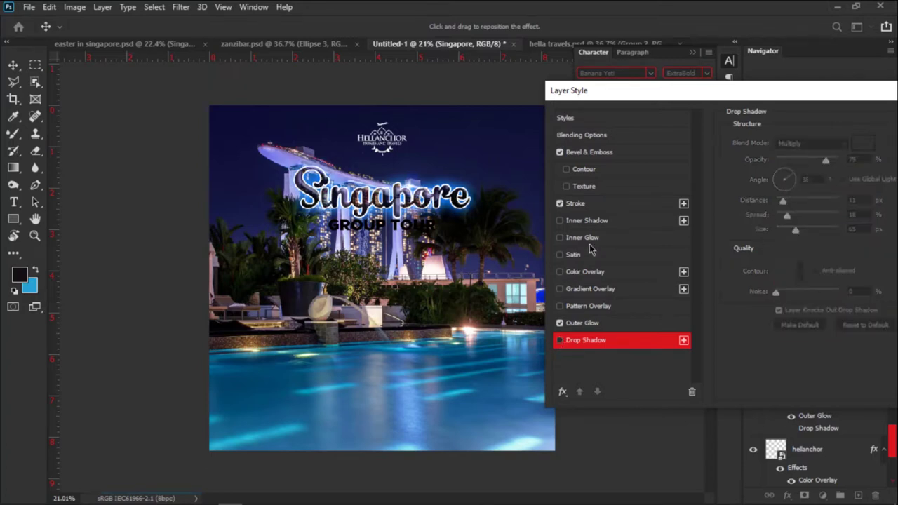
Shrink the bevel, fade its highlights, set shadow opacity to 75%, and re-enable the drop shadow.
click(626, 153)
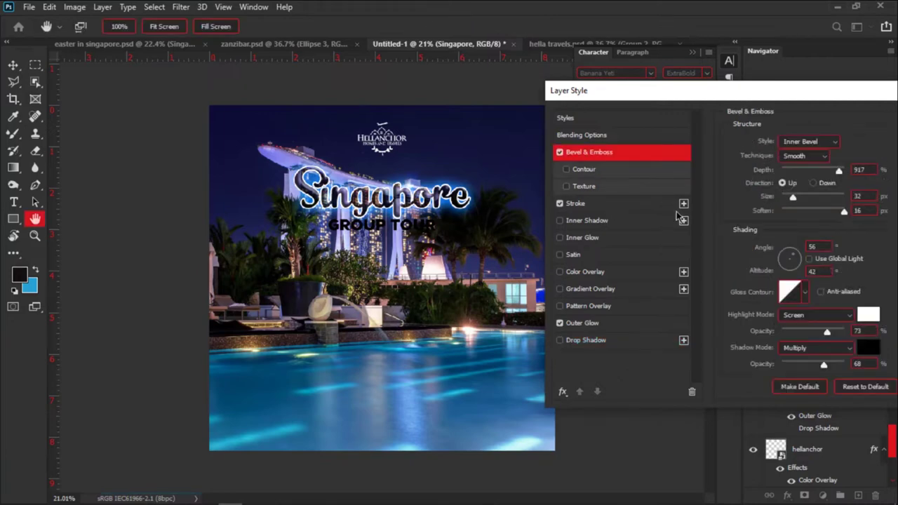
mouse_move(793, 200)
mouse_down()
mouse_move(836, 200)
mouse_move(791, 200)
mouse_up()
drag(825, 333, 799, 338)
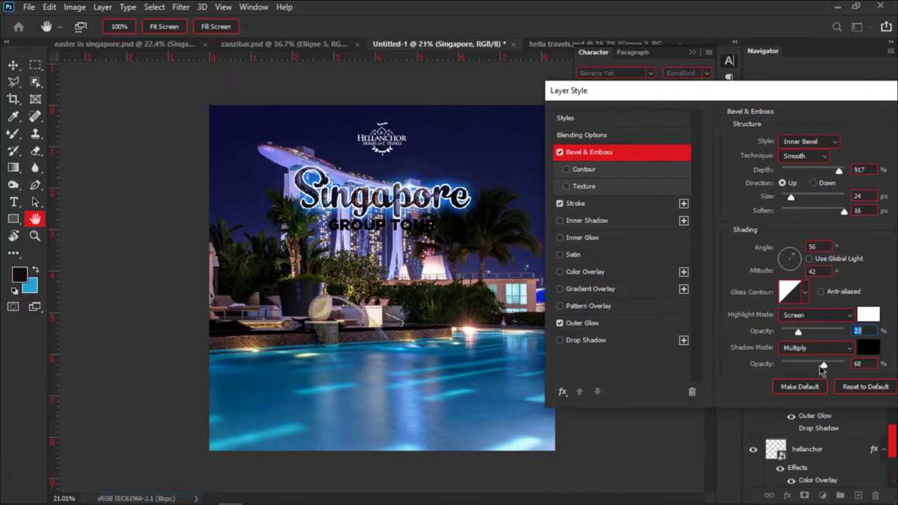
mouse_move(823, 370)
mouse_down()
mouse_move(795, 368)
mouse_move(833, 372)
mouse_move(824, 370)
mouse_up()
click(589, 340)
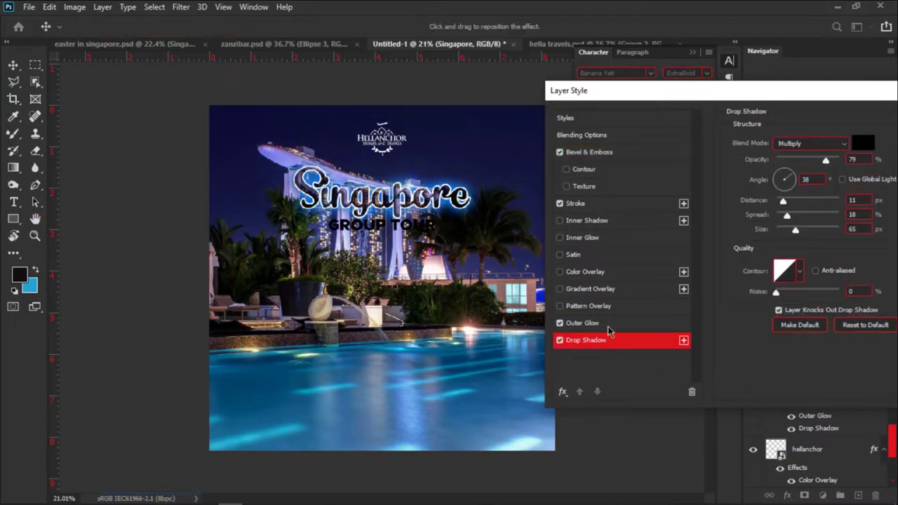
Set the outer glow colour to blue 0078ff.
click(608, 324)
click(755, 195)
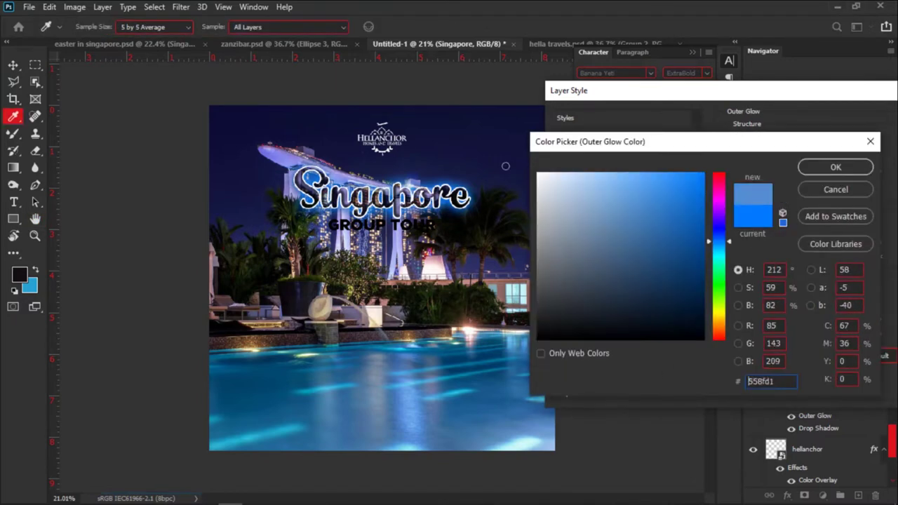
click(410, 142)
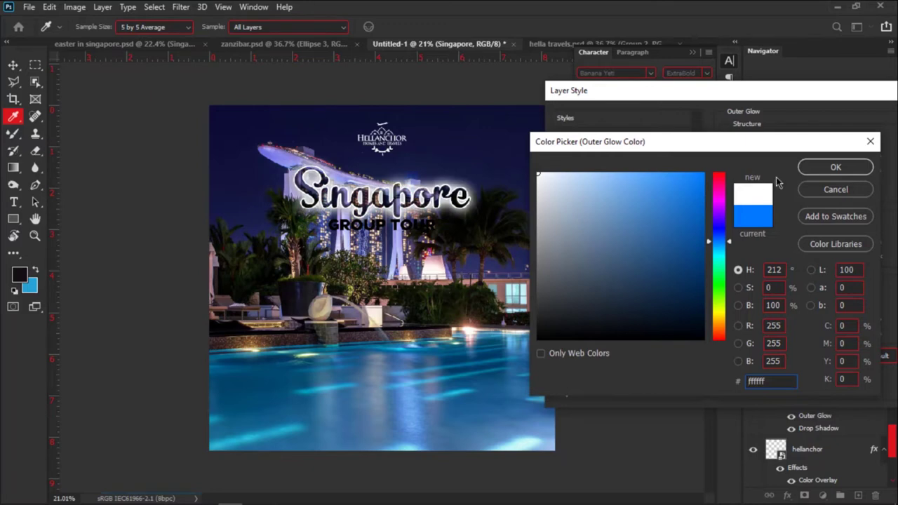
click(830, 168)
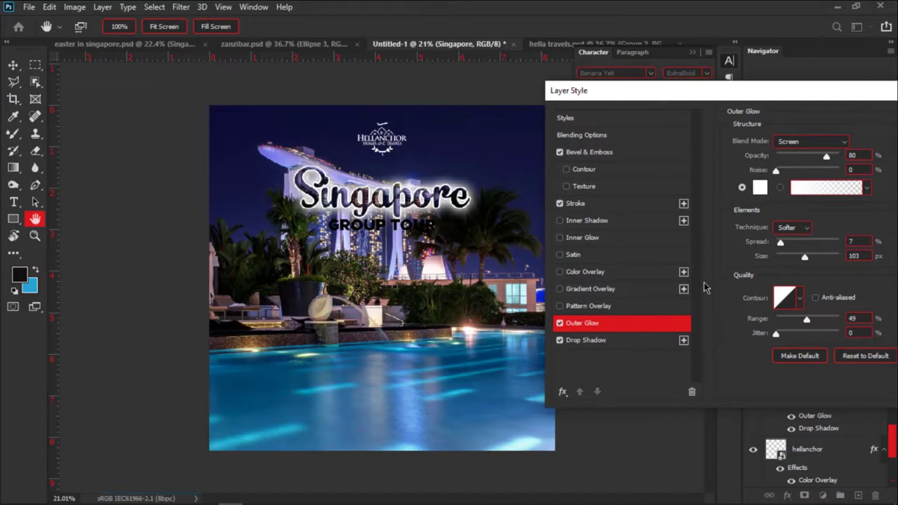
click(760, 187)
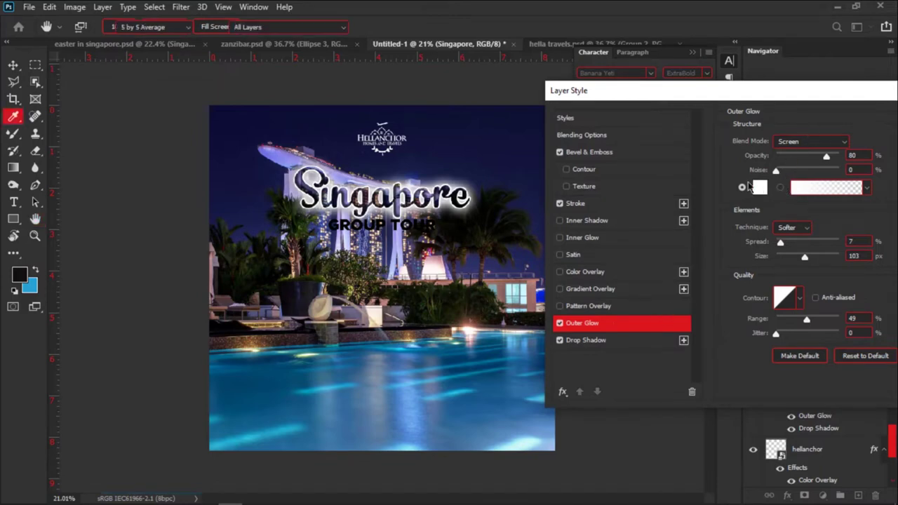
text(0078ff)
click(835, 165)
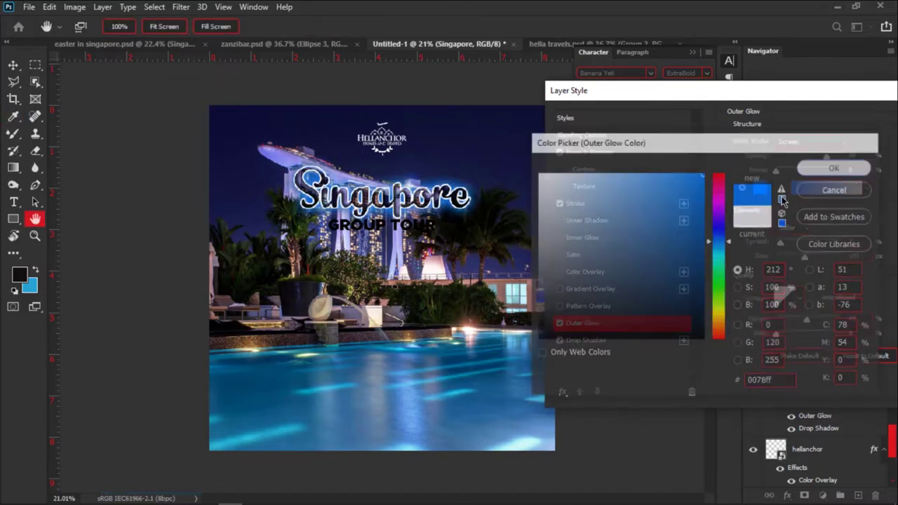
Set the drop shadow to Screen blend mode with a white (ffffff) colour.
click(604, 341)
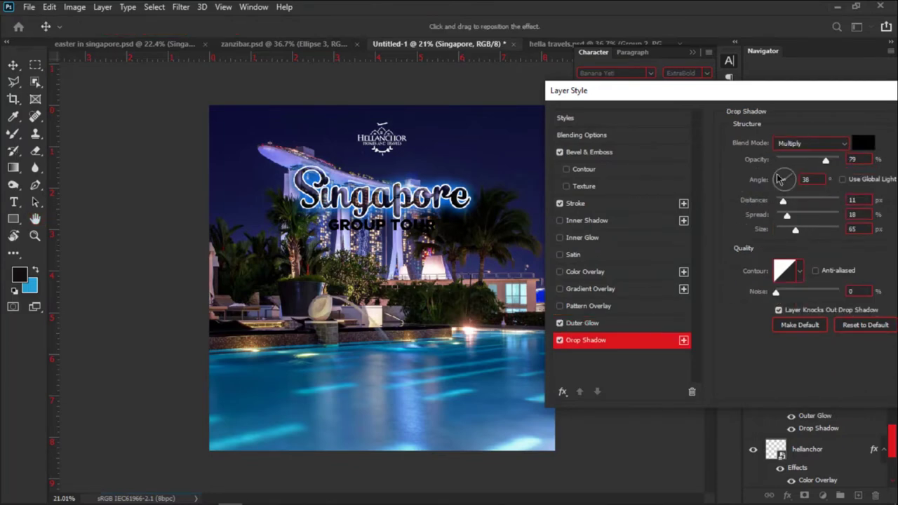
click(846, 145)
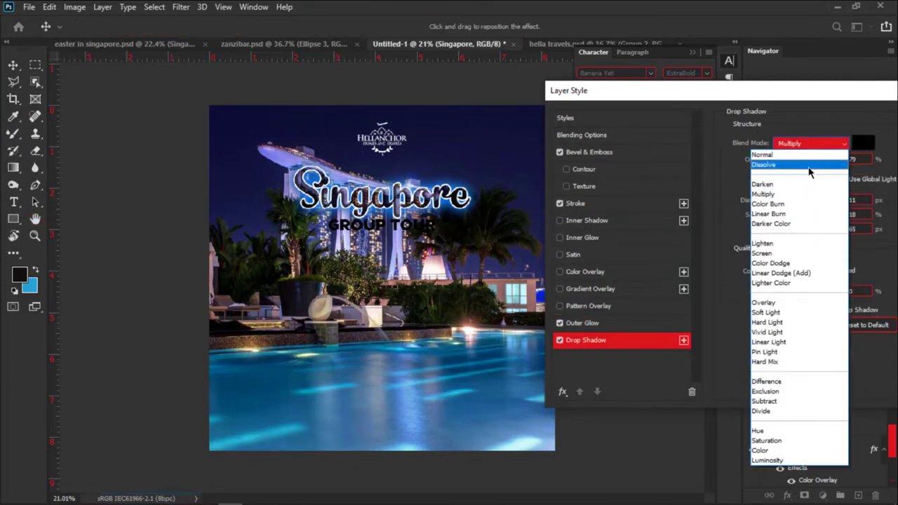
click(840, 154)
click(845, 145)
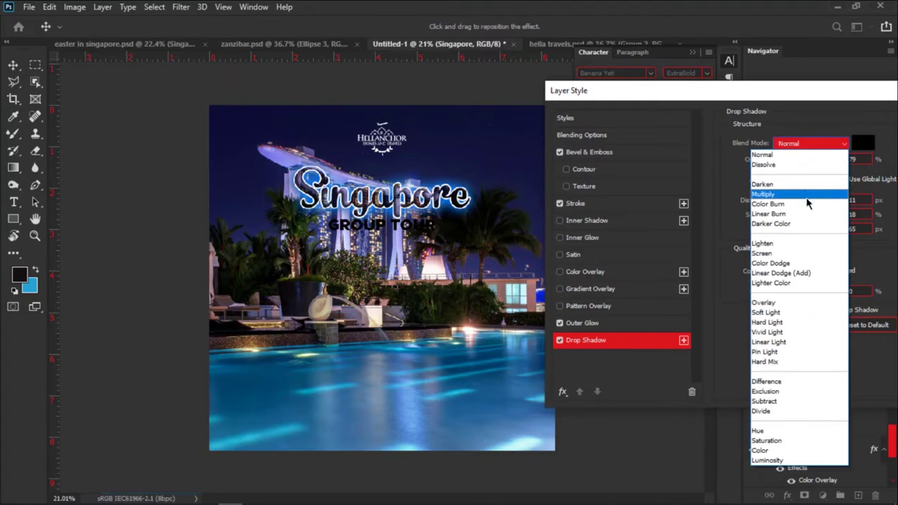
click(806, 254)
click(863, 145)
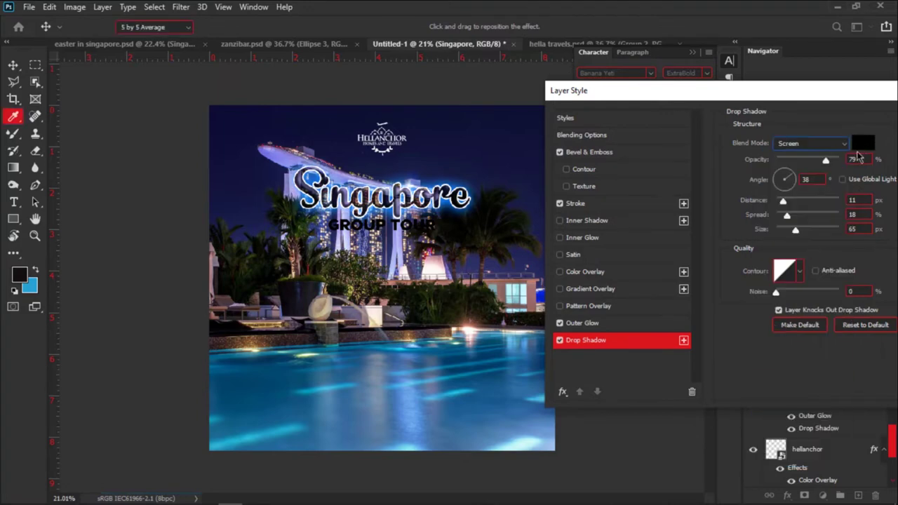
drag(554, 189, 513, 148)
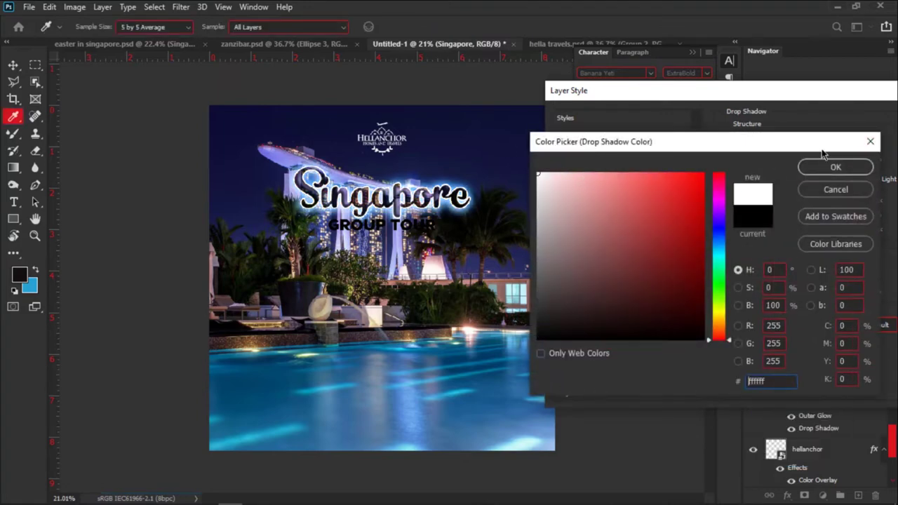
click(835, 168)
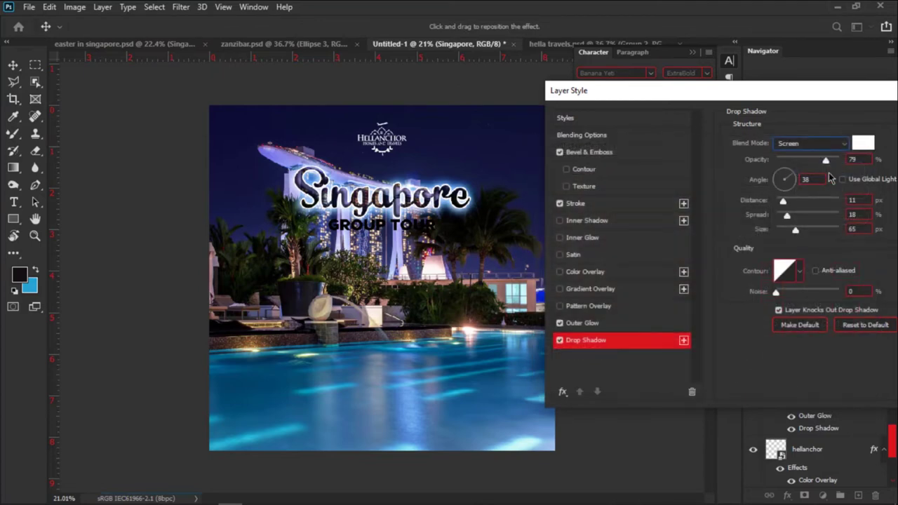
Set the shadow to 48% opacity, 0 distance and 0 spread, with a smaller size.
mouse_move(826, 163)
mouse_down()
mouse_move(792, 162)
mouse_move(809, 162)
mouse_up()
drag(787, 215, 802, 220)
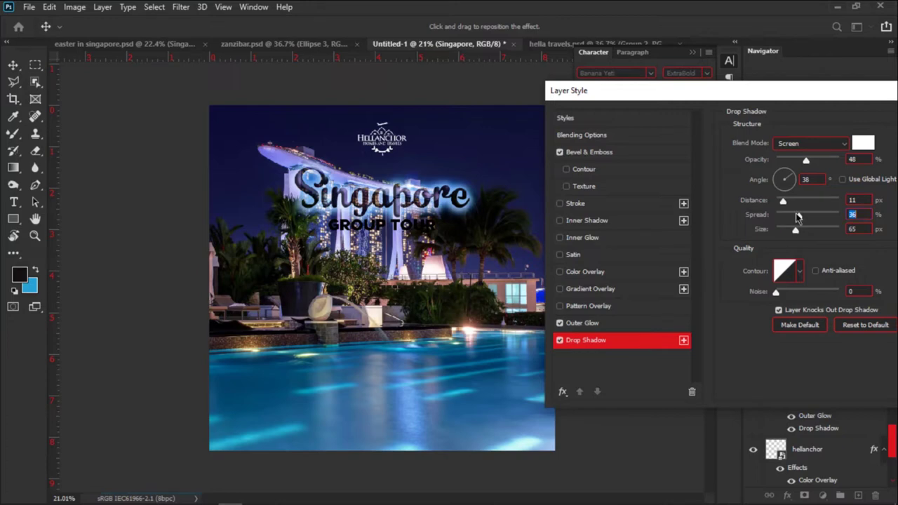
drag(784, 201, 764, 221)
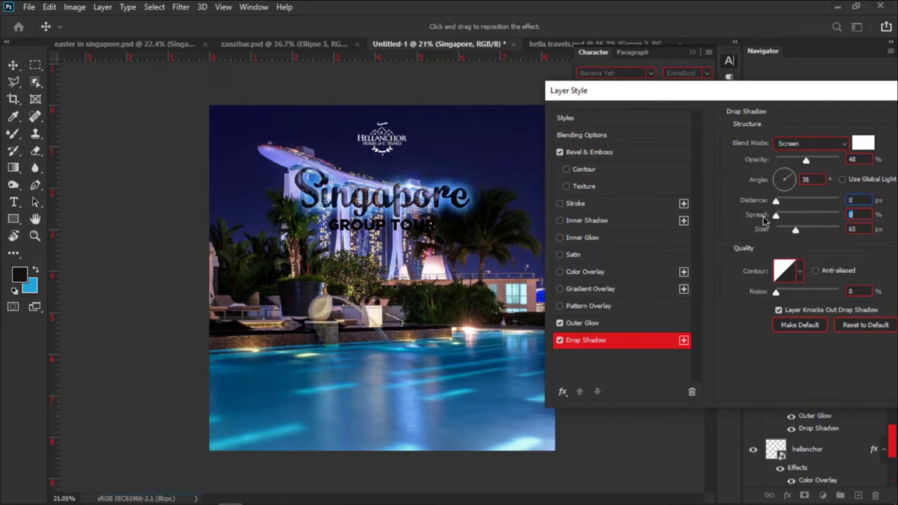
drag(823, 234, 802, 230)
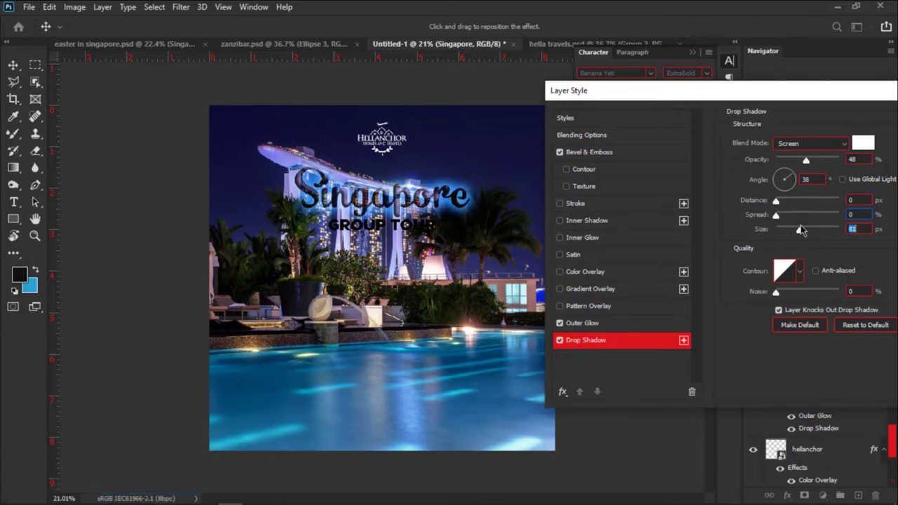
Turn on the white 9 px outside stroke at 96% opacity, drop the shadow, and apply.
click(574, 204)
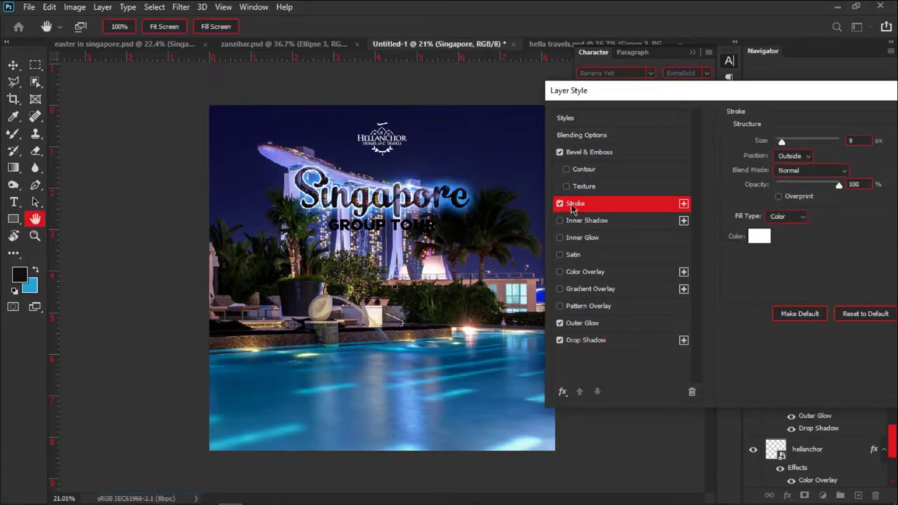
click(560, 341)
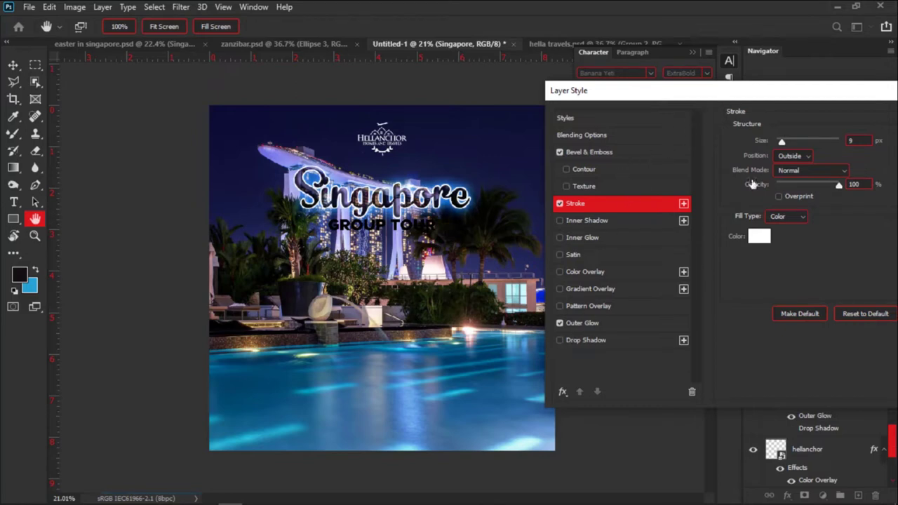
drag(782, 141, 783, 141)
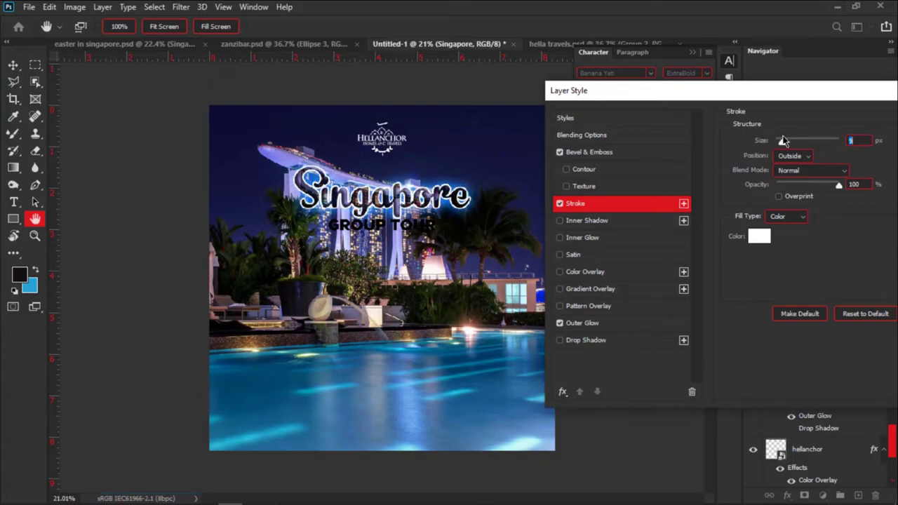
click(673, 136)
mouse_move(851, 159)
mouse_down()
mouse_move(824, 155)
mouse_move(851, 155)
mouse_up()
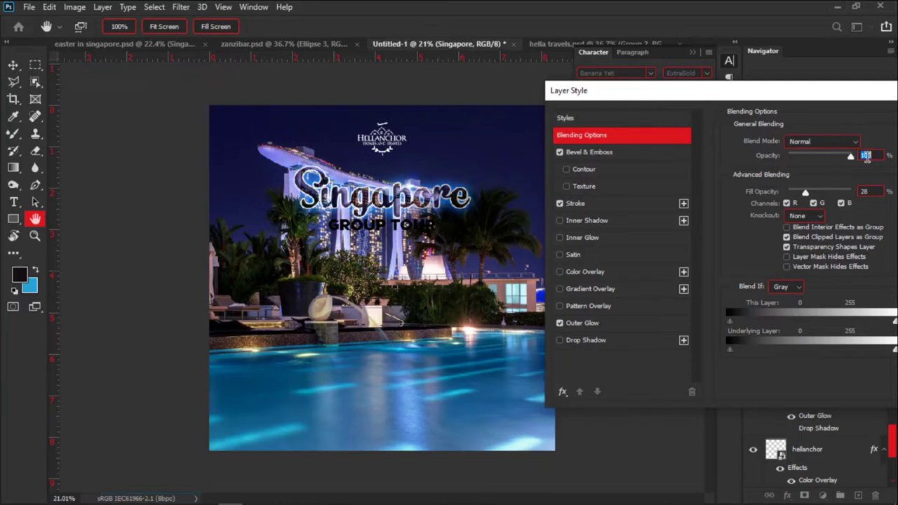
click(629, 205)
mouse_move(837, 186)
mouse_down()
mouse_move(820, 188)
mouse_move(835, 191)
mouse_up()
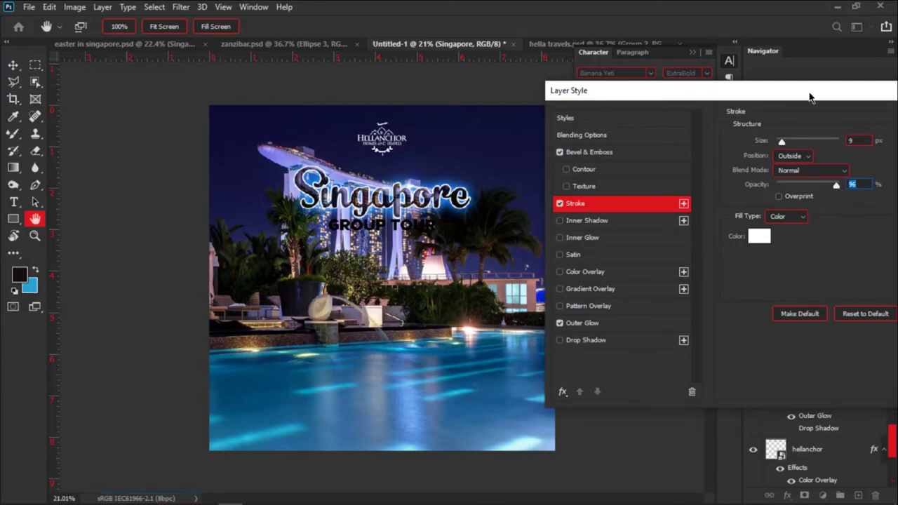
drag(810, 96, 694, 102)
click(875, 132)
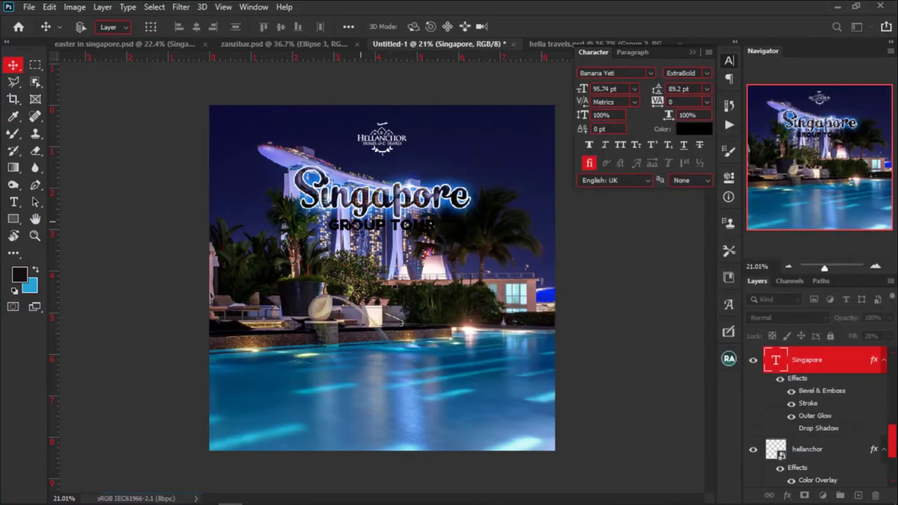
Color the GROUP TOUR text white (ffffff) and bring up its Layer Style dialog.
scroll(354, 224, up, 6)
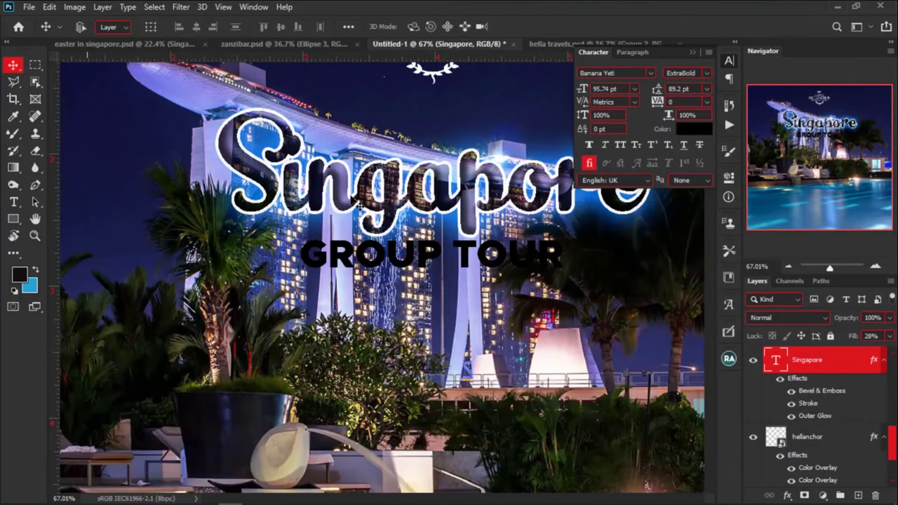
scroll(398, 223, down, 6)
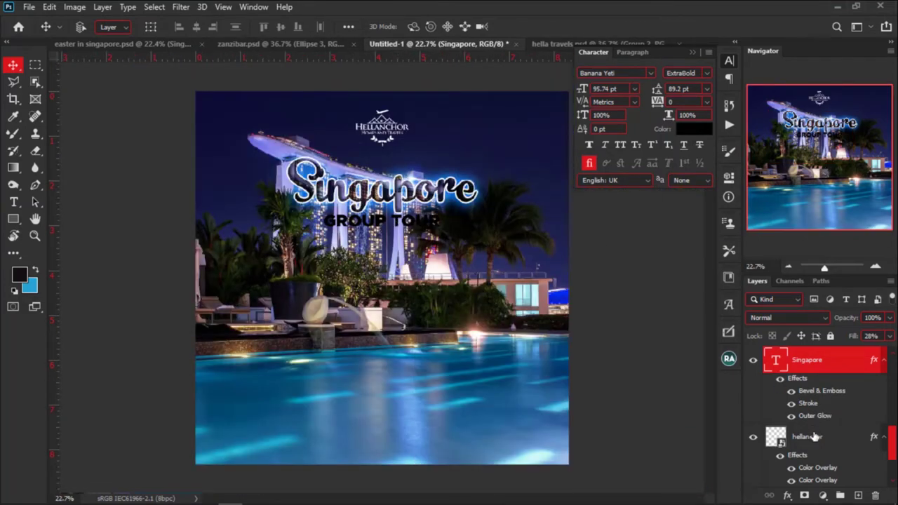
scroll(814, 434, up, 1)
click(809, 360)
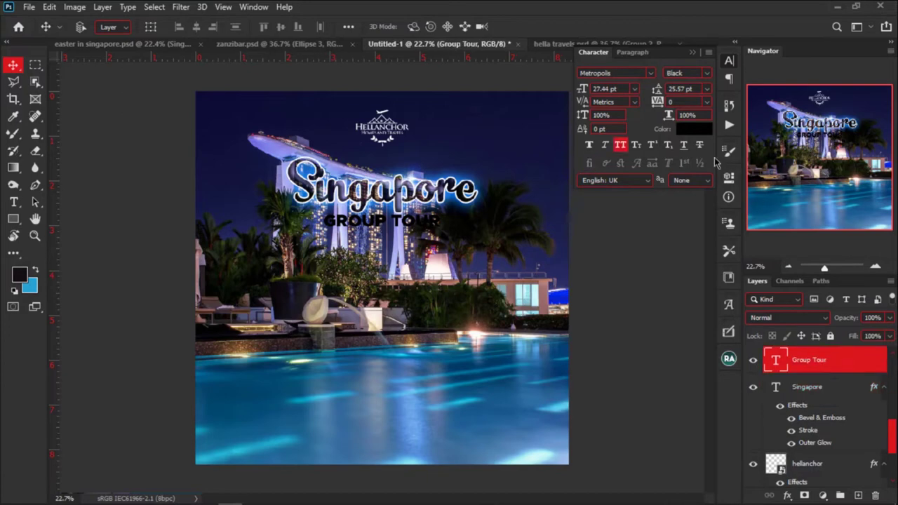
click(695, 130)
text(ffffff)
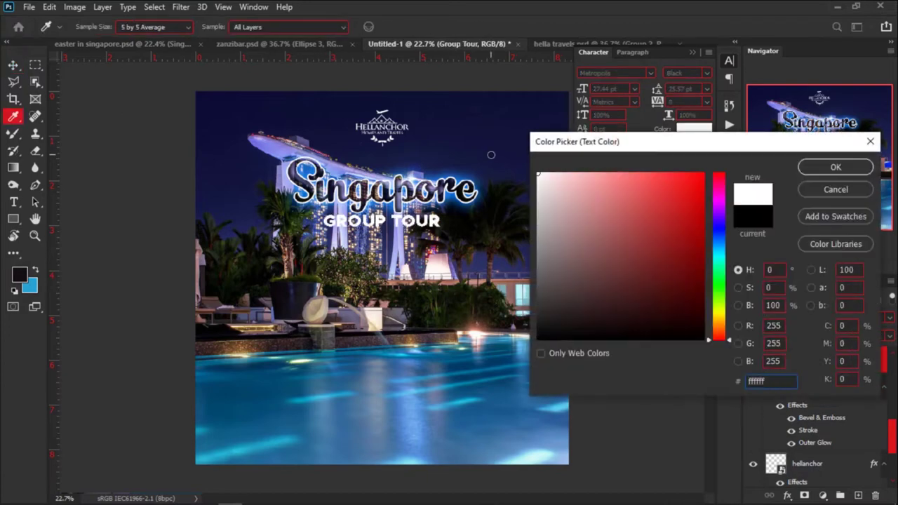
click(836, 167)
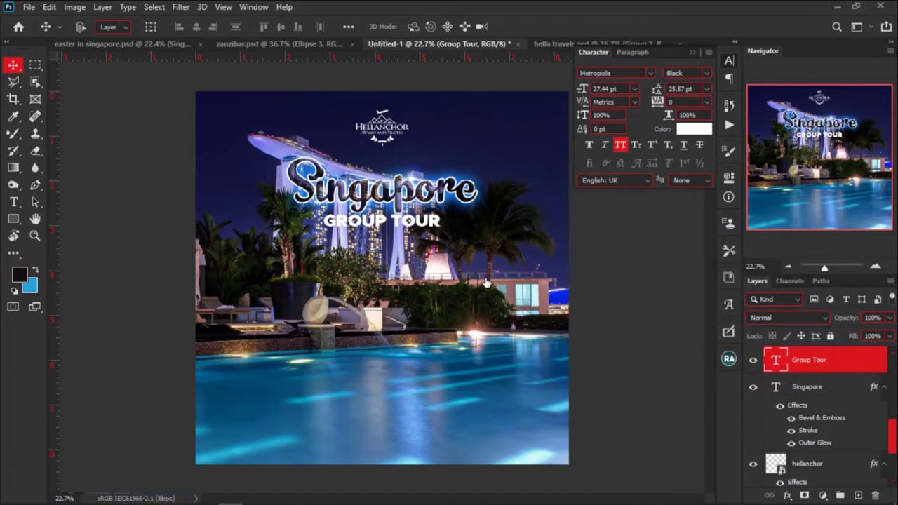
double_click(842, 360)
drag(572, 101, 726, 93)
Enable Drop Shadow on GROUP TOUR, trying a black stroke, then turning the stroke off.
click(610, 340)
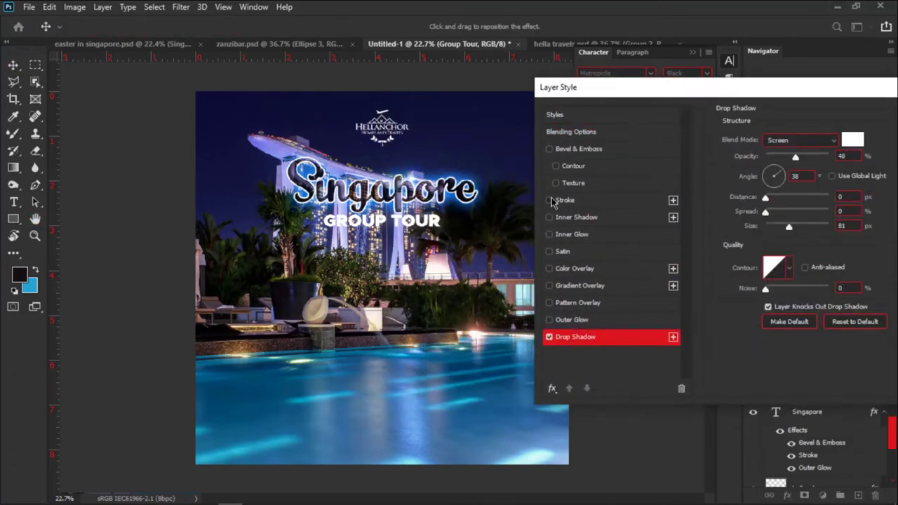
click(605, 205)
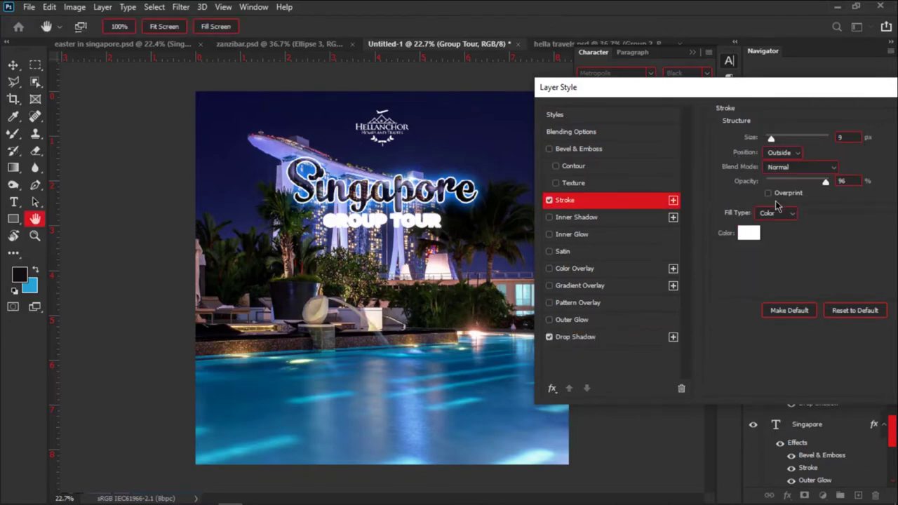
click(748, 233)
drag(674, 323, 734, 367)
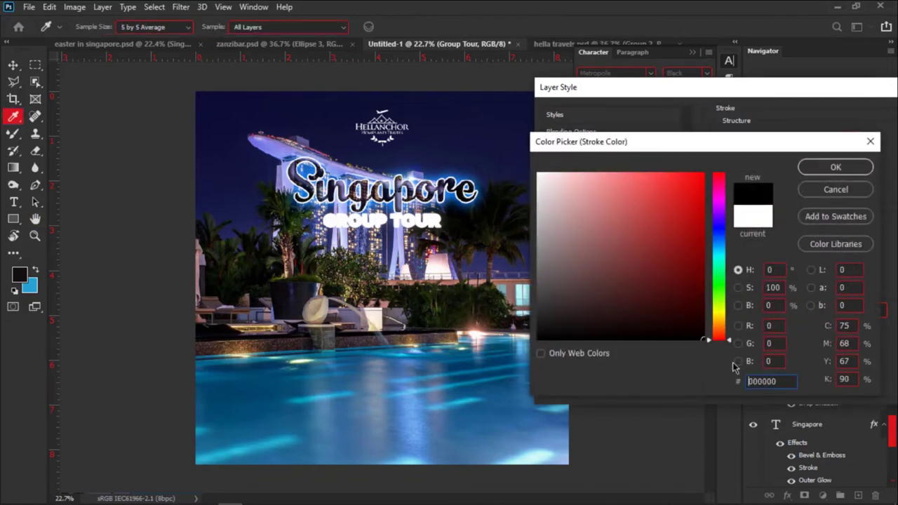
click(824, 168)
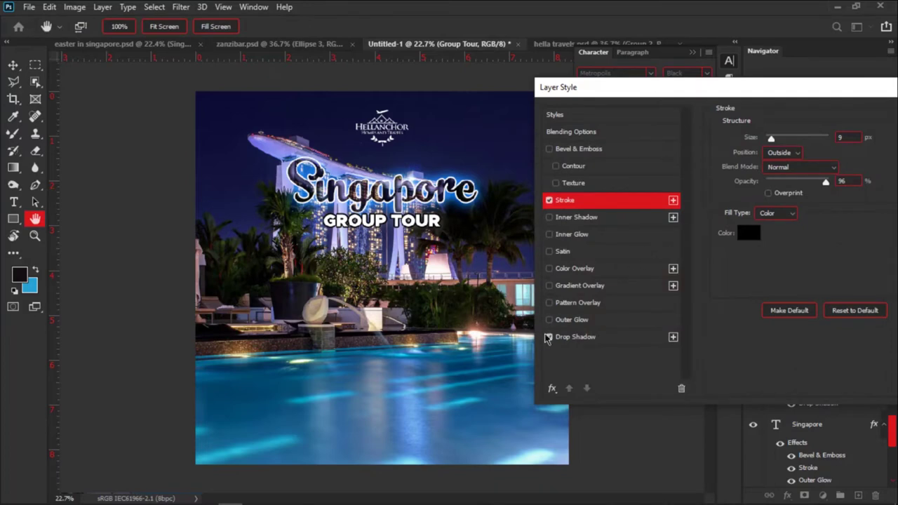
click(574, 343)
click(551, 201)
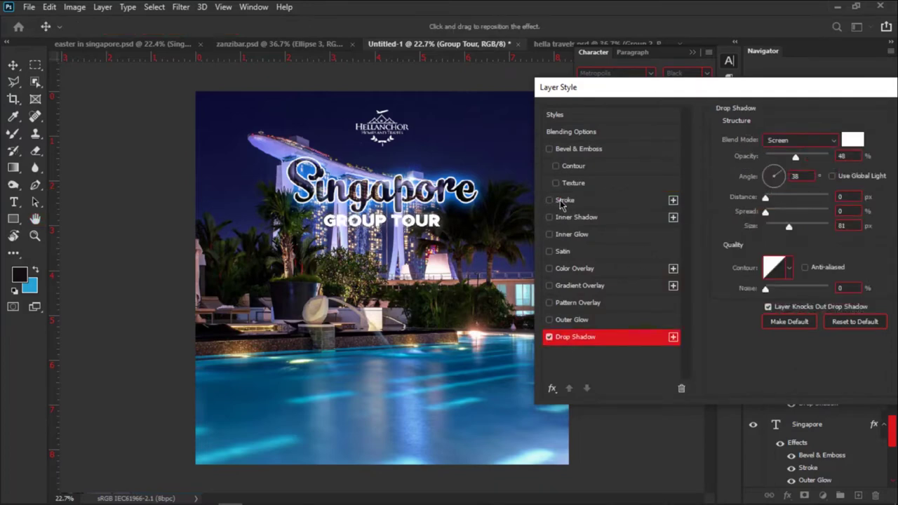
Set the drop shadow to black Multiply with distance 16 px, spread 34%, size 51 px.
click(834, 140)
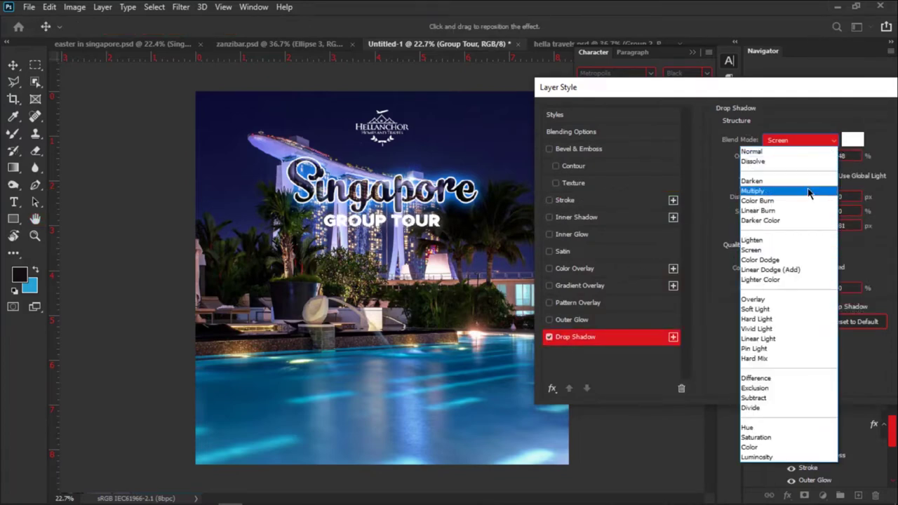
click(809, 191)
click(853, 140)
click(704, 340)
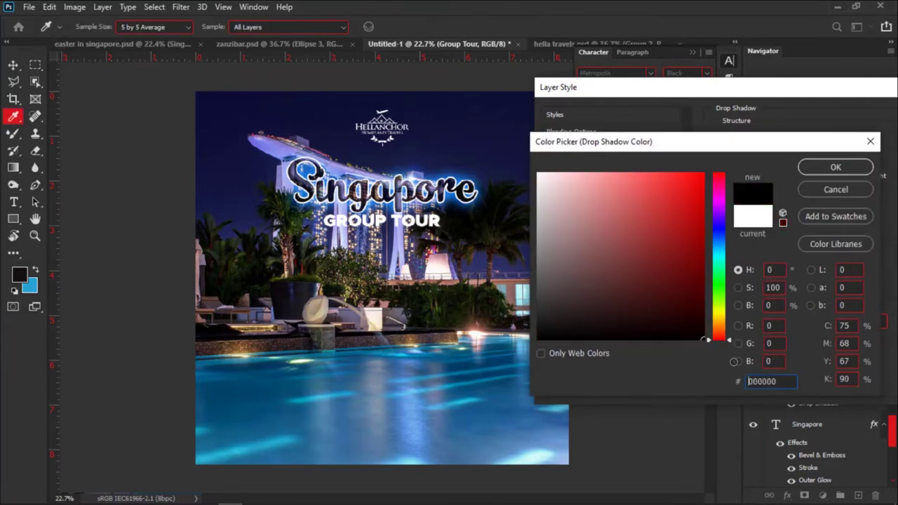
click(835, 167)
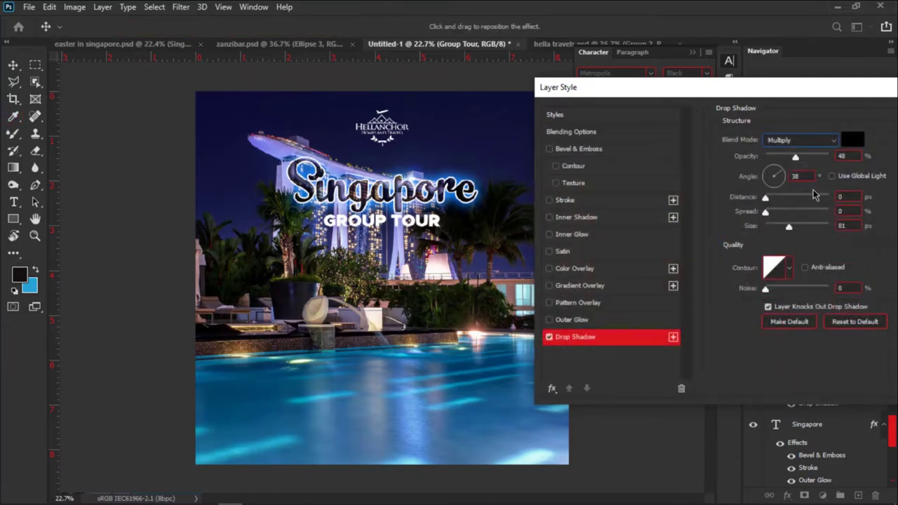
drag(766, 199, 784, 231)
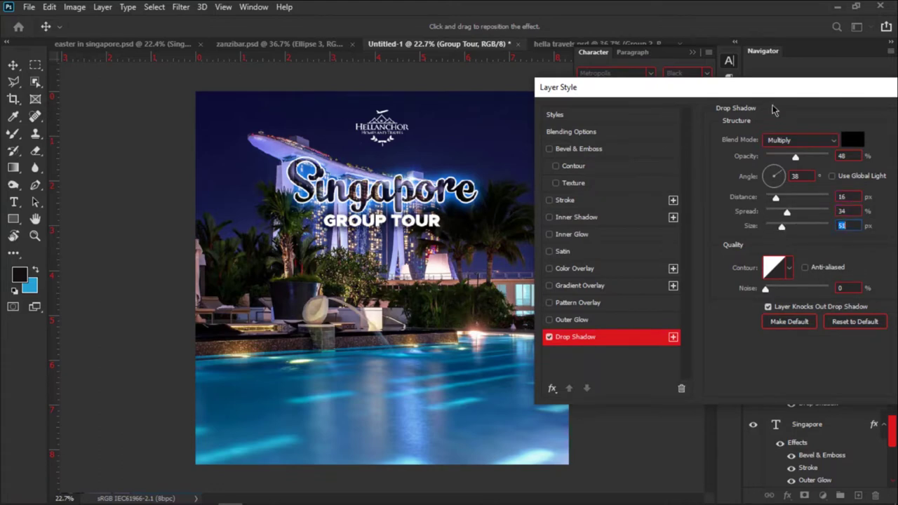
drag(774, 91, 626, 101)
Apply the shadow and set GROUP TOUR to Black Italic, keeping All Caps on.
click(814, 128)
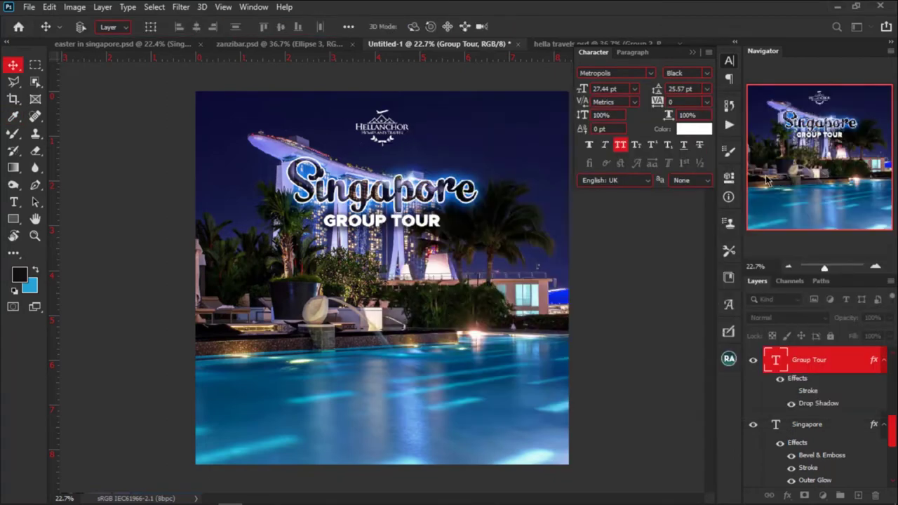
scroll(379, 247, down, 2)
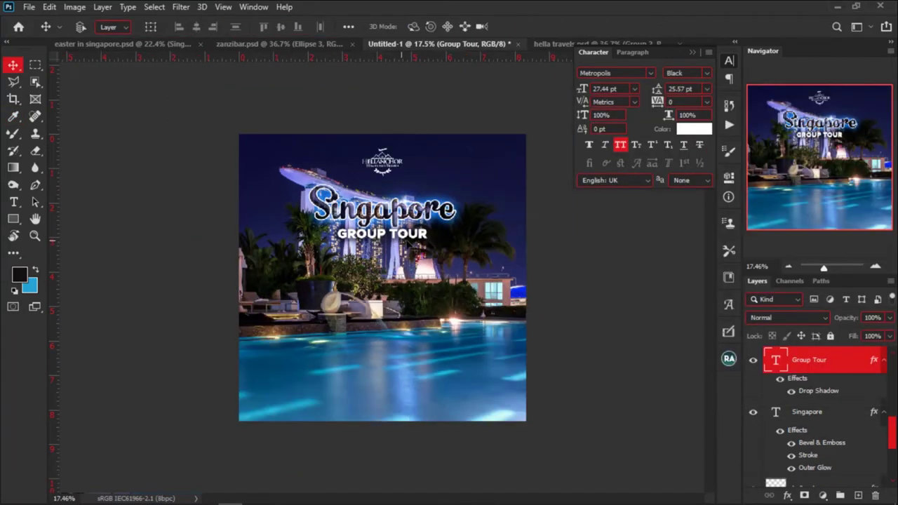
click(621, 146)
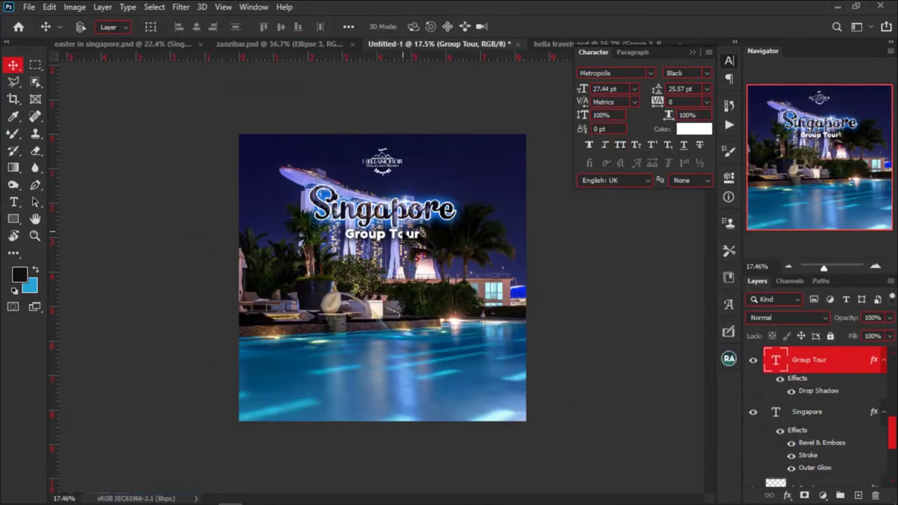
click(621, 145)
click(702, 75)
click(635, 266)
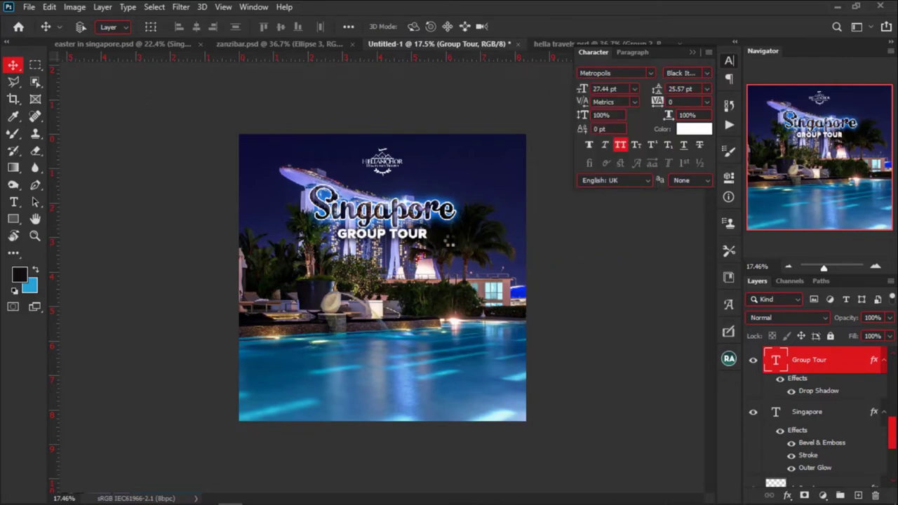
Shift GROUP TOUR rightward so it sits beneath the Singapore heading.
scroll(384, 278, up, 3)
scroll(414, 211, up, 4)
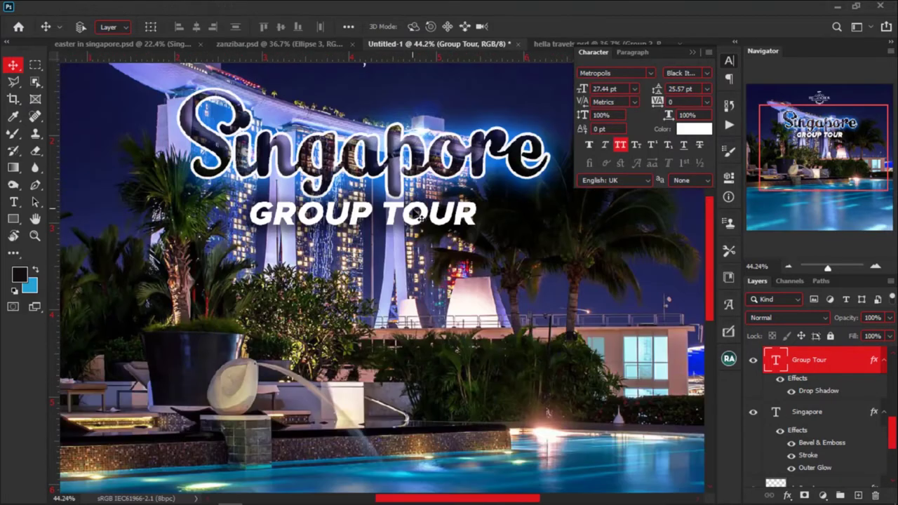
drag(414, 211, 490, 209)
scroll(452, 239, down, 2)
scroll(453, 238, down, 2)
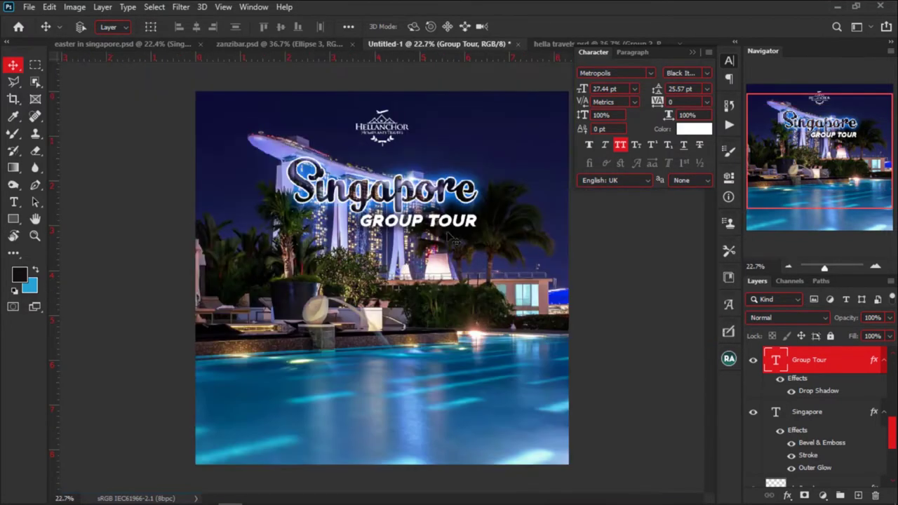
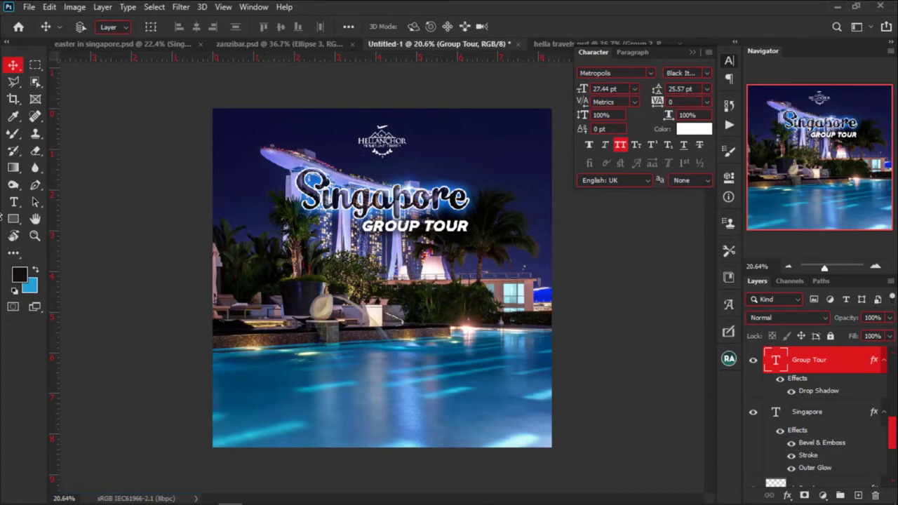
Draw a tall rectangle on the poster's left side, replacing an accidental ellipse.
click(12, 220)
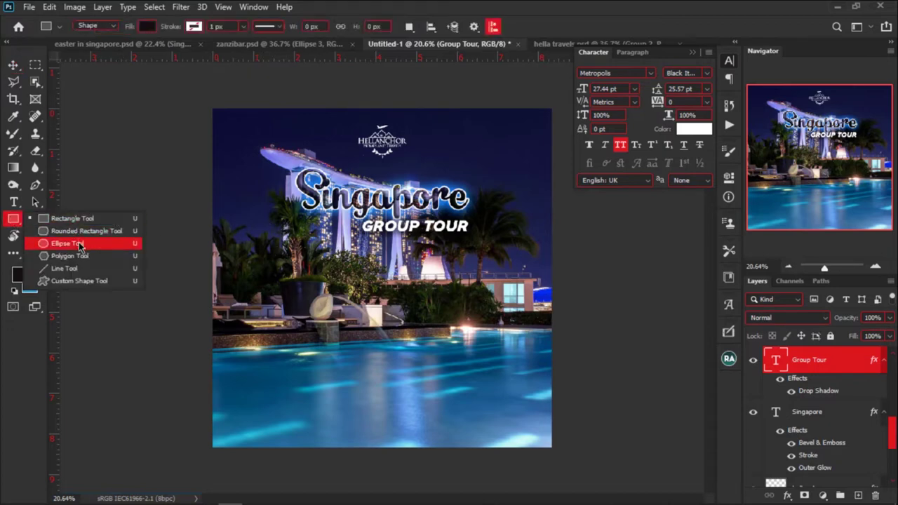
click(80, 244)
drag(233, 207, 307, 280)
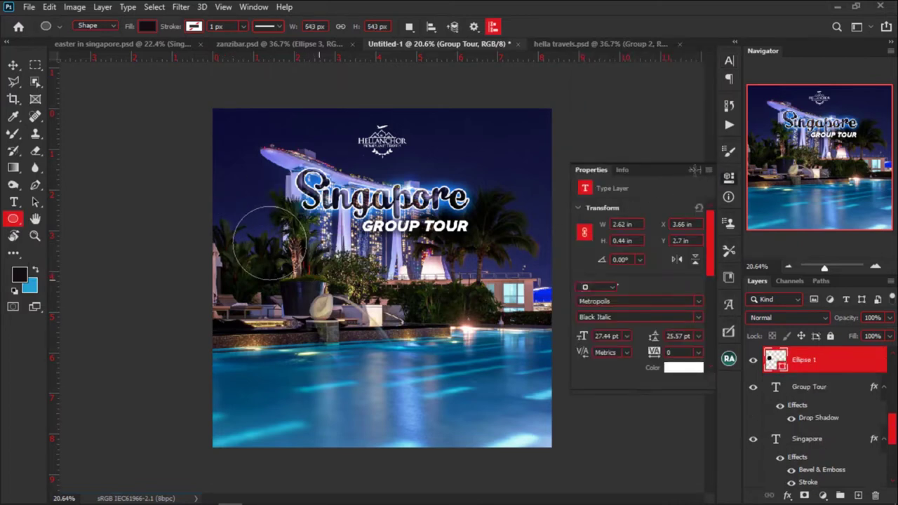
key(ctrl+z)
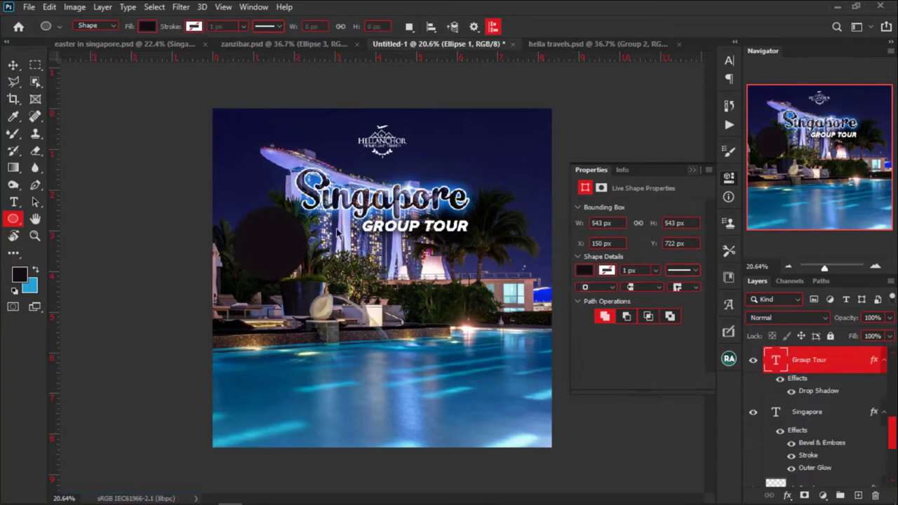
right_click(13, 220)
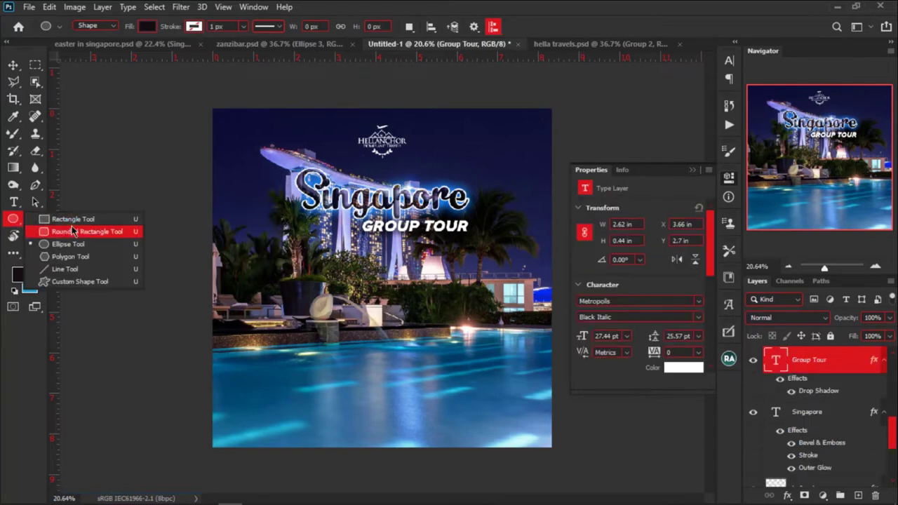
click(73, 220)
drag(241, 218, 295, 302)
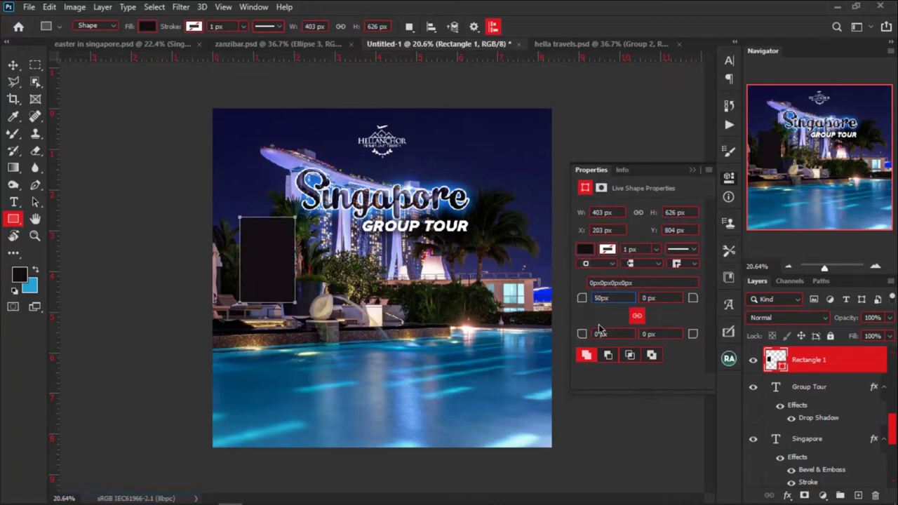
Set all four corner radii of the rectangle to 75 px and close Properties.
key(Return)
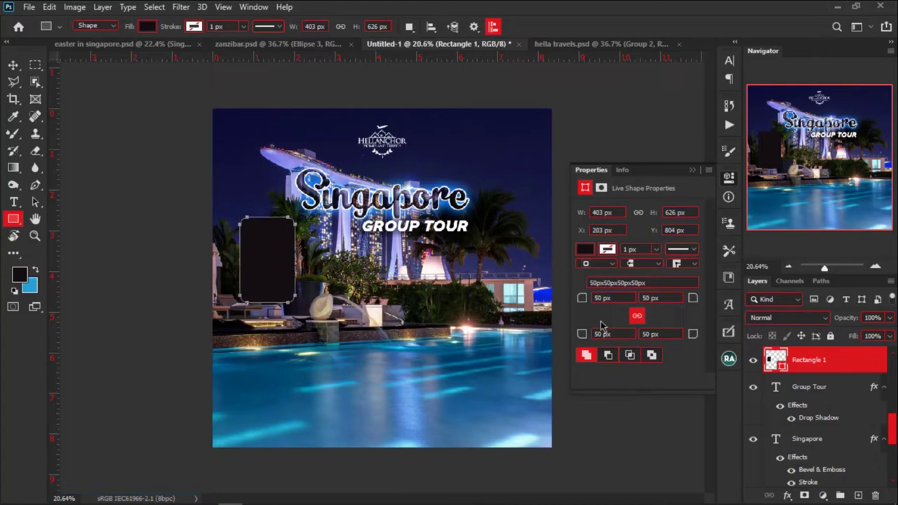
click(601, 298)
key(Return)
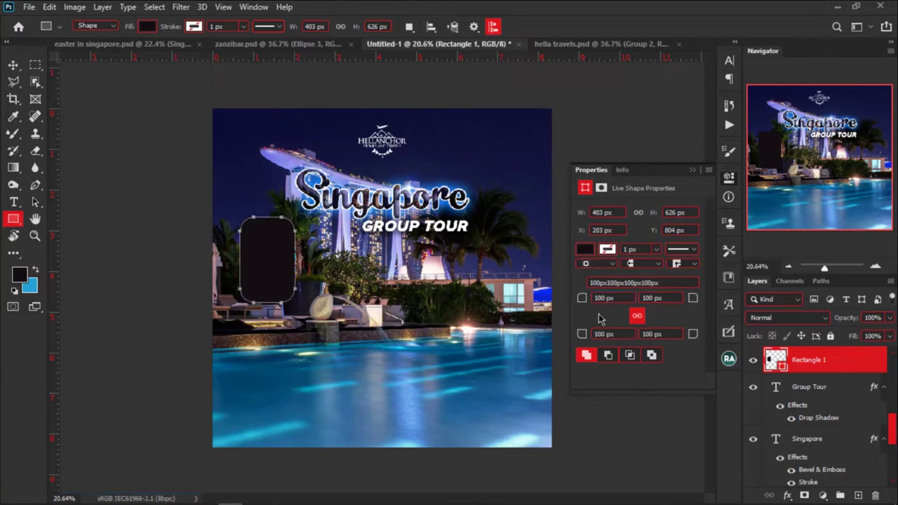
click(600, 309)
text(75)
key(Return)
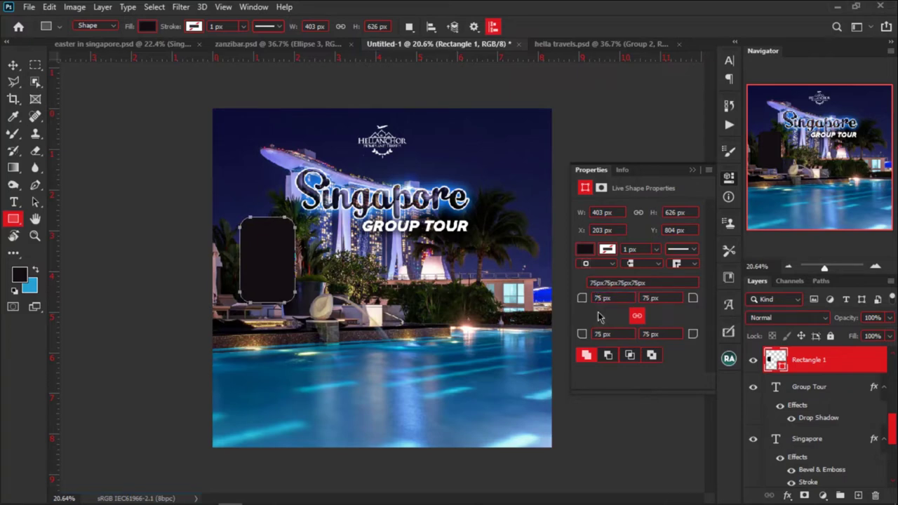
click(13, 65)
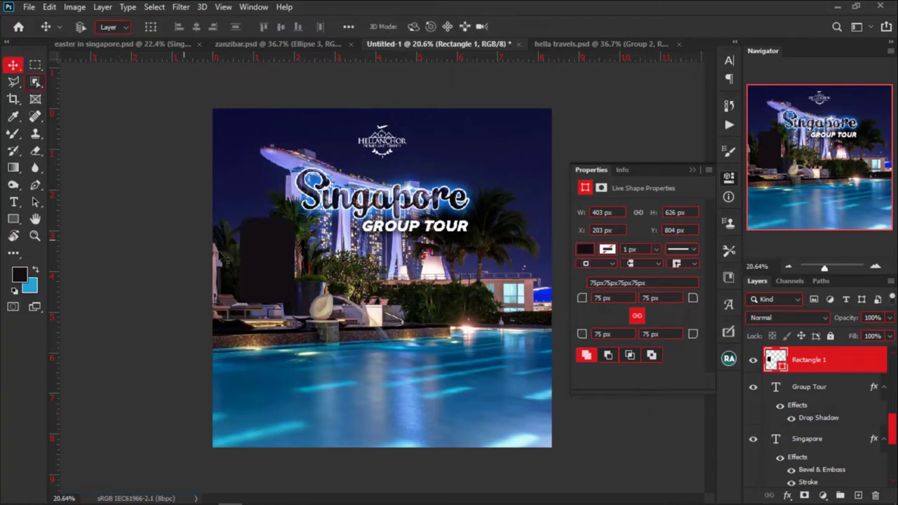
click(699, 171)
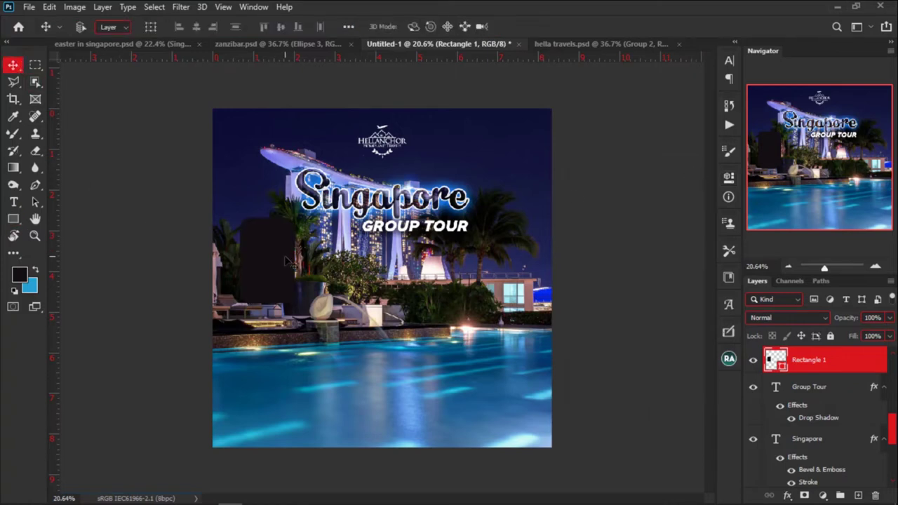
Duplicate the rounded rectangle and stagger the copies down the poster's left side.
drag(285, 261, 338, 259)
key(ctrl)
drag(257, 225, 271, 218)
drag(282, 318, 295, 317)
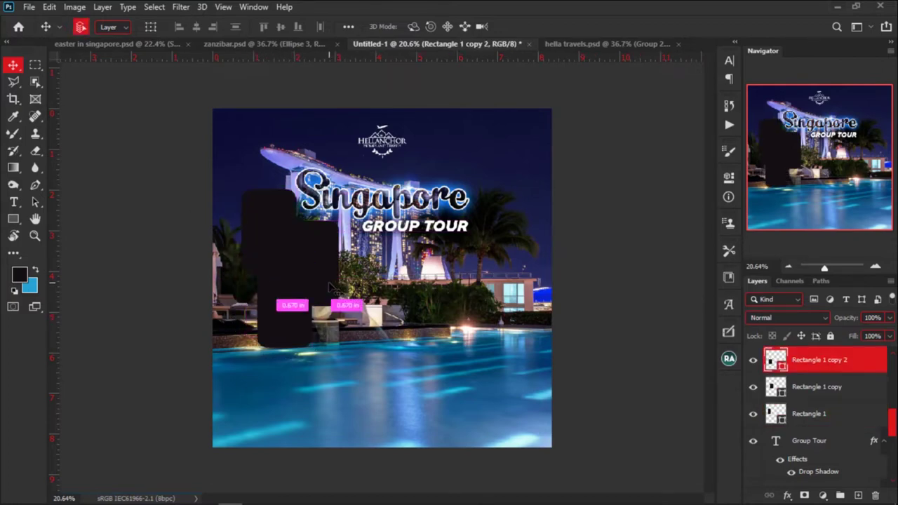
drag(331, 286, 333, 287)
click(273, 309)
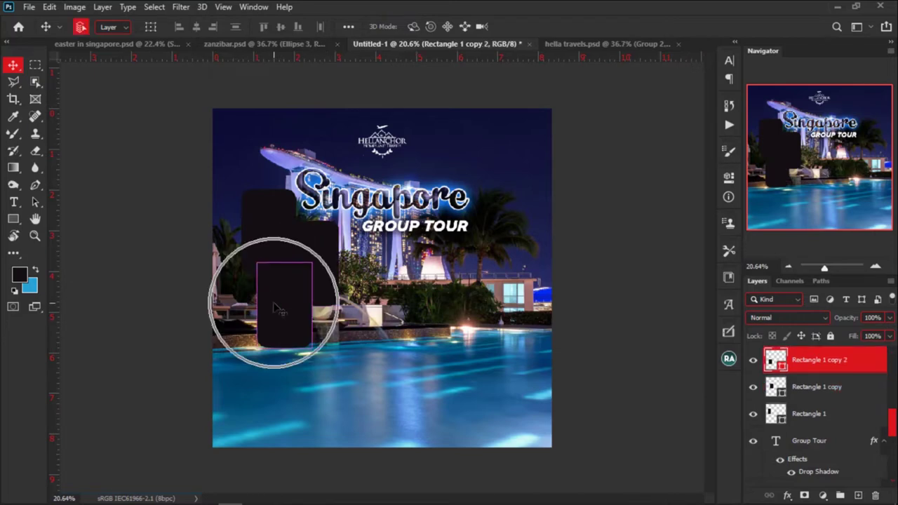
key(alt+Tab)
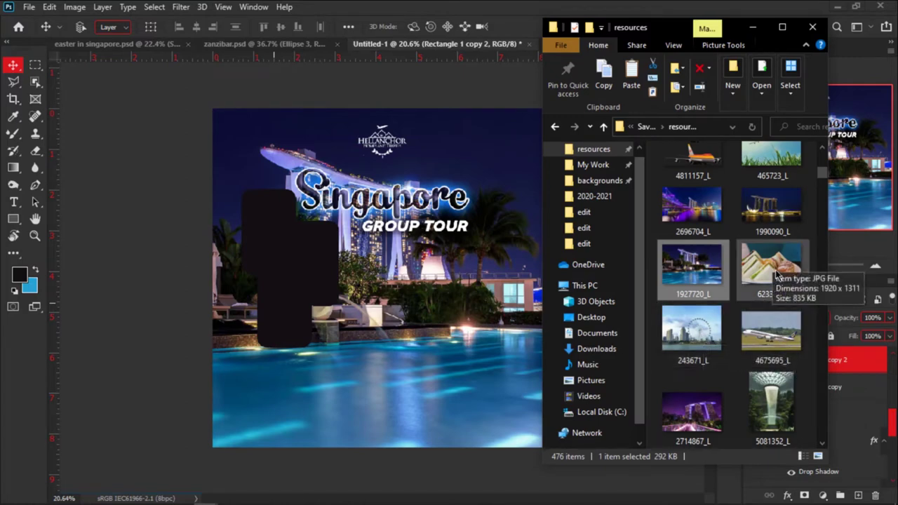
Place and shrink the sandwich photo 623388_L, then clip it into the lowest rectangle.
click(390, 290)
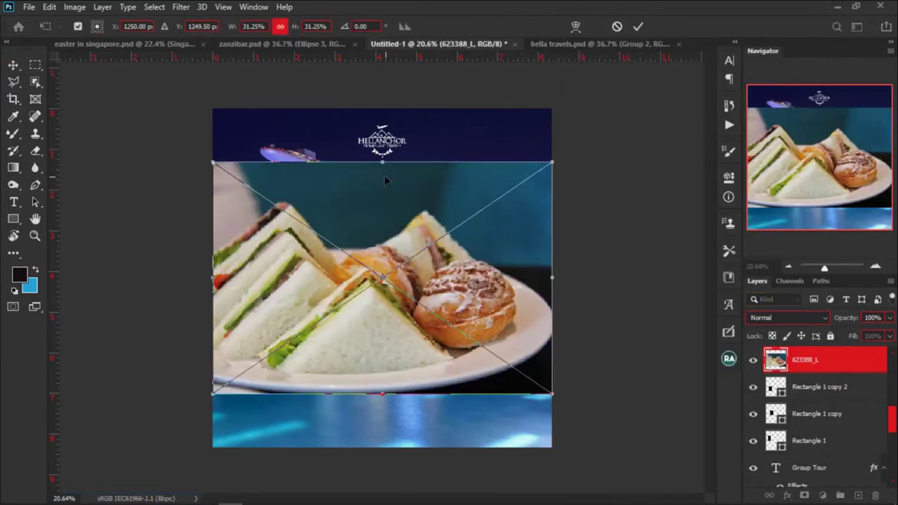
drag(382, 161, 381, 241)
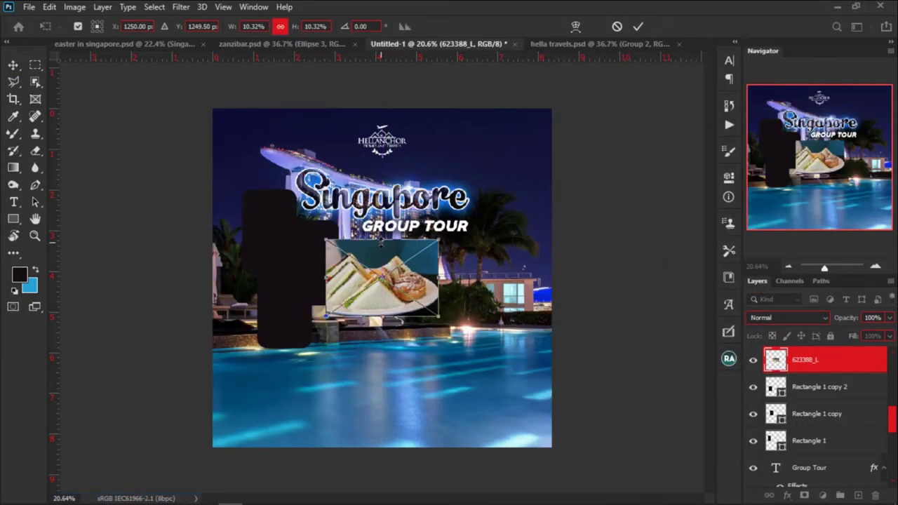
key(Return)
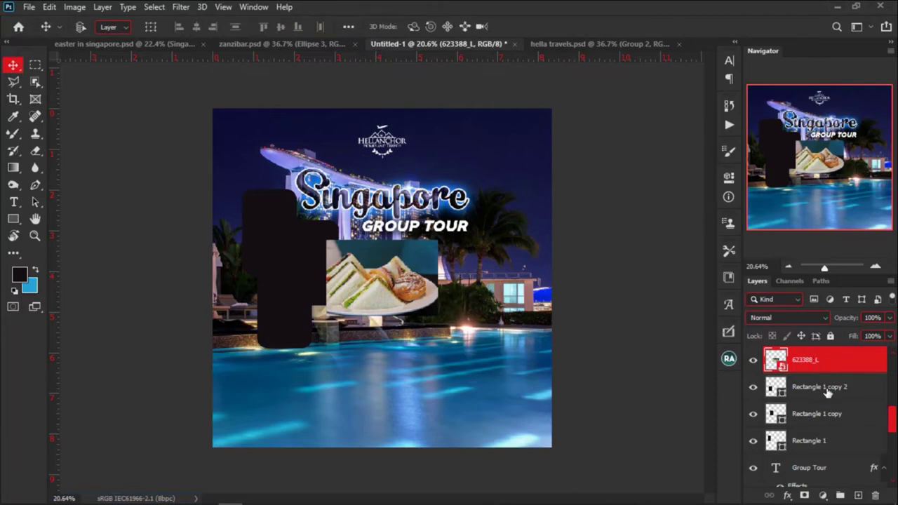
drag(391, 302, 279, 339)
key(ctrl+alt+g)
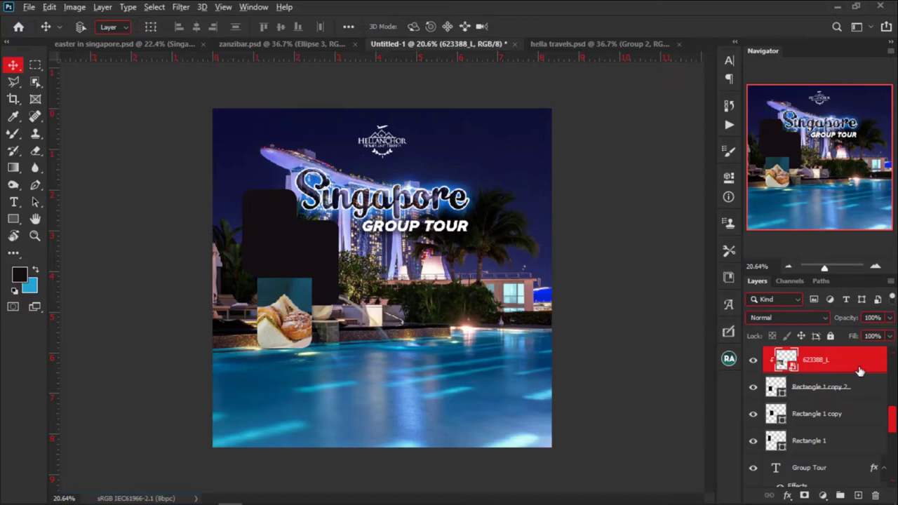
Release and reapply the sandwich photo's clipping mask on the rectangle.
alt+click(859, 373)
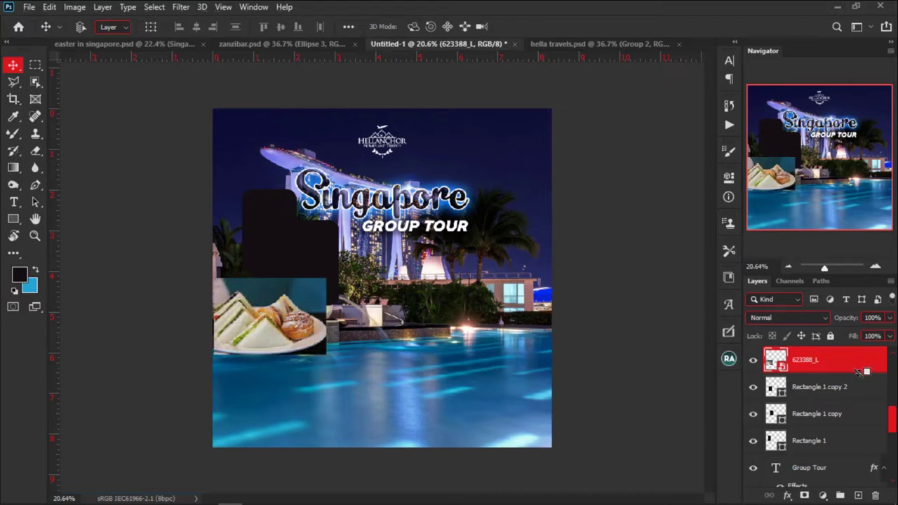
alt+click(859, 373)
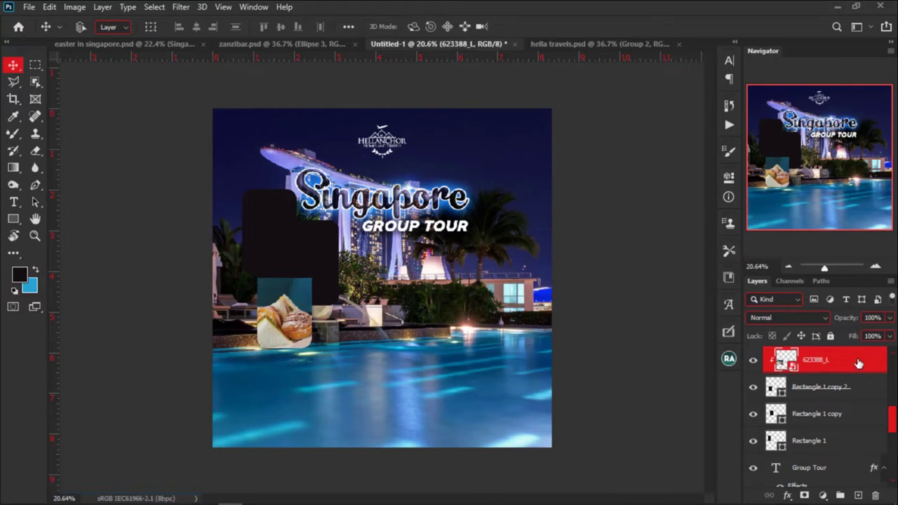
right_click(858, 362)
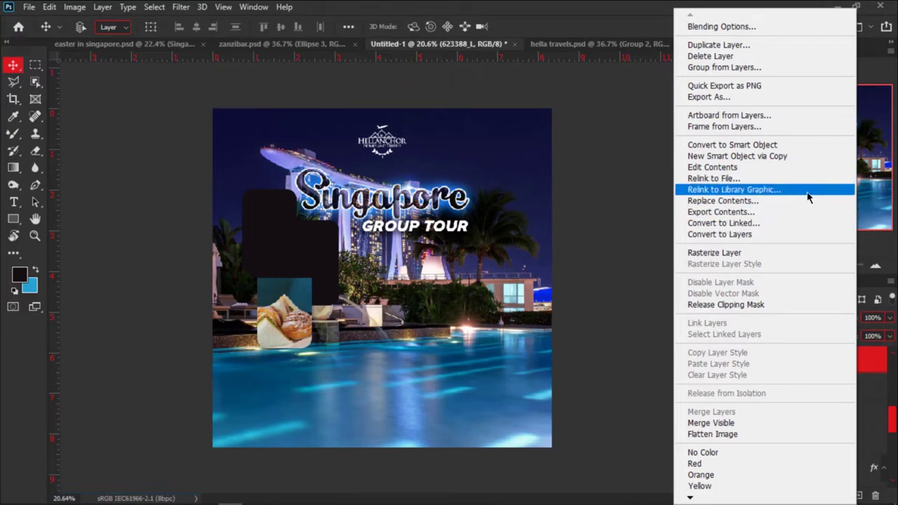
click(758, 304)
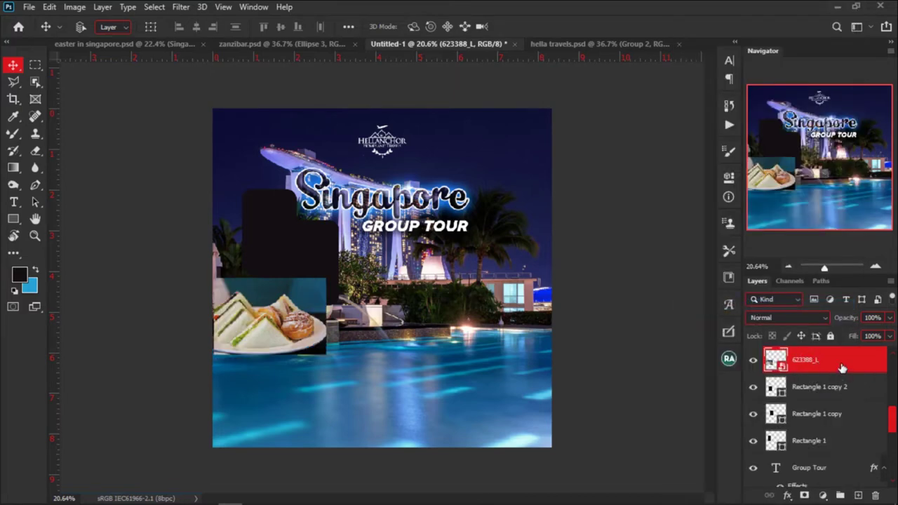
right_click(842, 368)
click(730, 305)
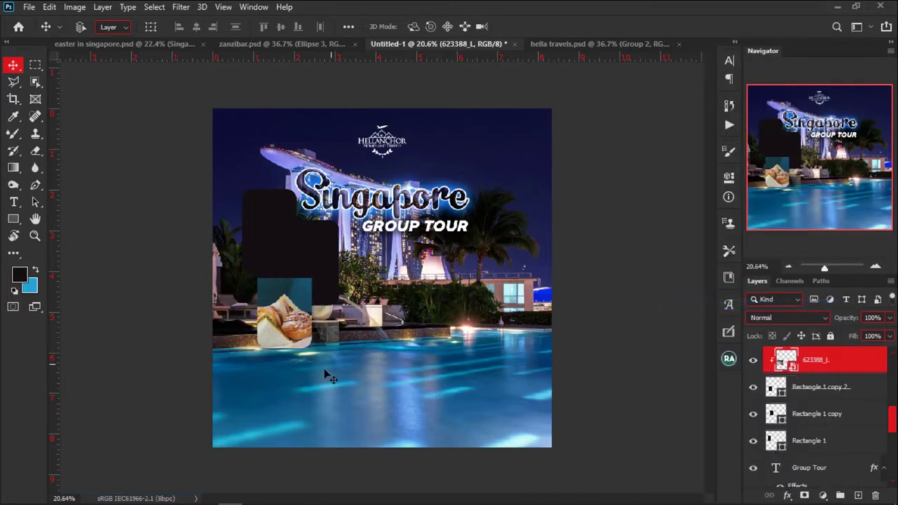
Rotate the lowest rounded rectangle 90° so it lies horizontally.
click(850, 393)
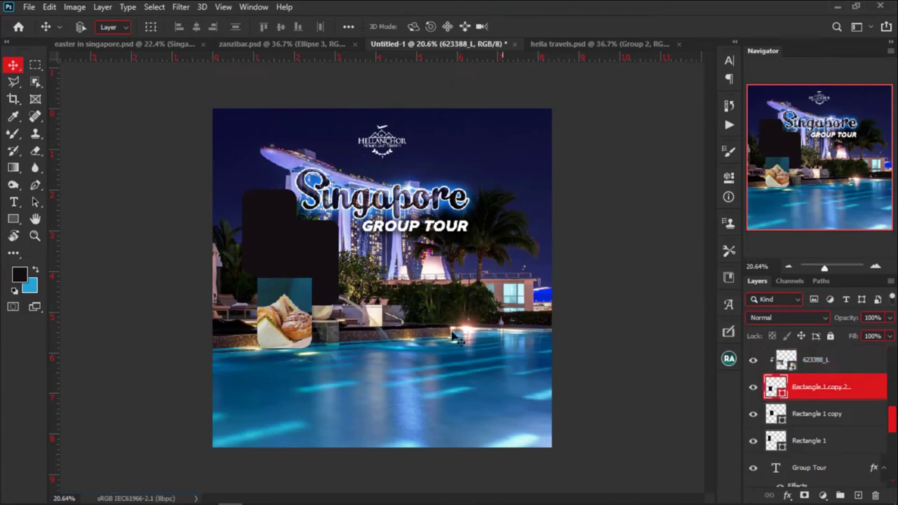
key(ctrl+t)
drag(316, 265, 342, 354)
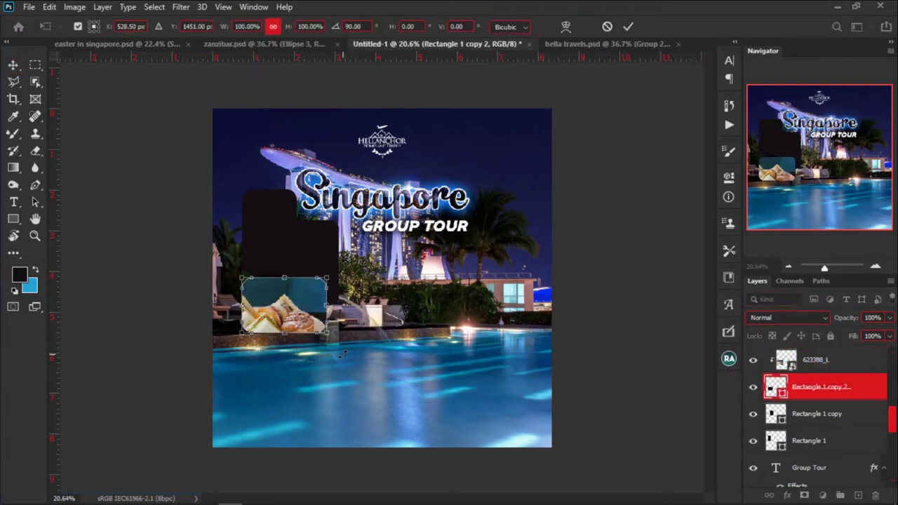
key(Return)
Scale the sandwich photo to fill its horizontal frame, then move photo and frame together.
key(ctrl+0)
scroll(245, 288, up, 3)
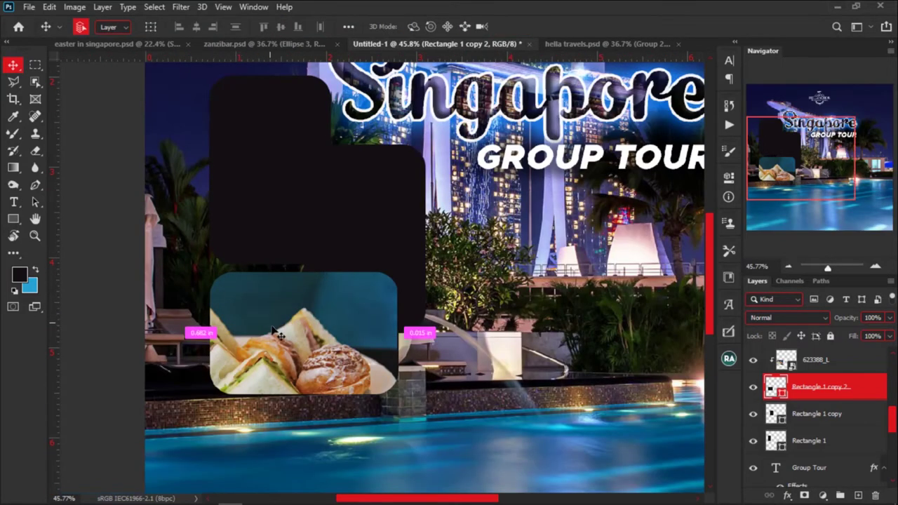
drag(284, 330, 322, 312)
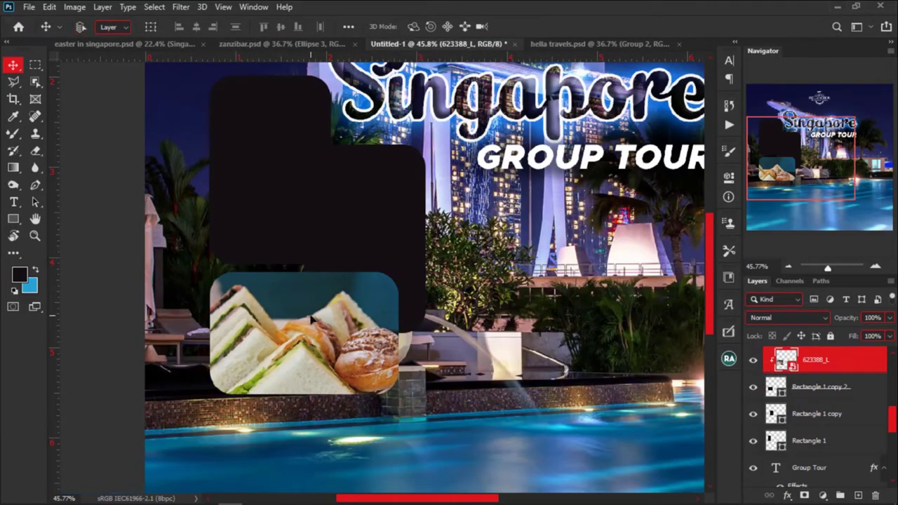
key(ctrl+t)
drag(311, 424, 311, 391)
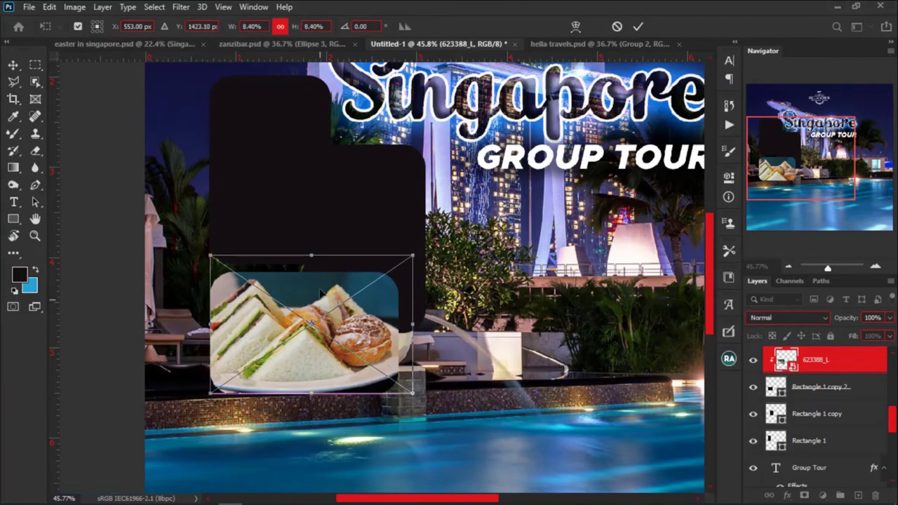
drag(312, 257, 311, 273)
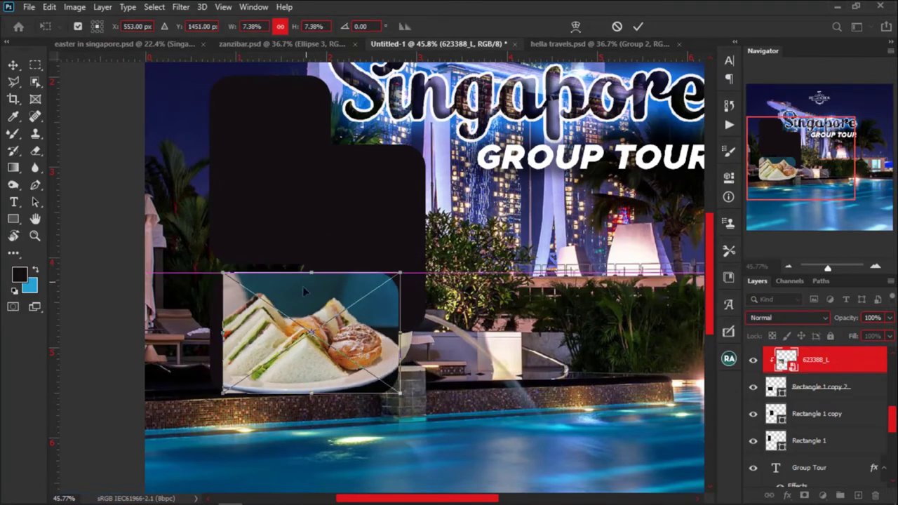
drag(218, 330, 210, 330)
key(Return)
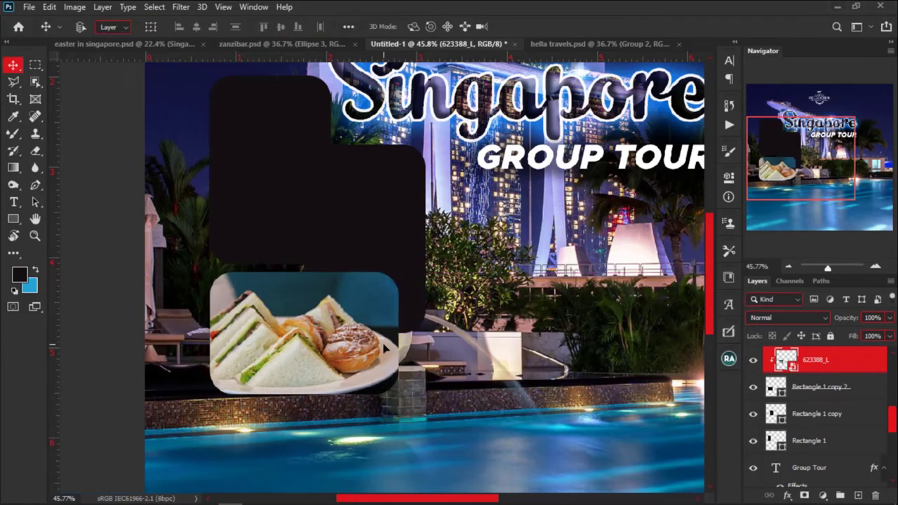
scroll(195, 320, down, 2)
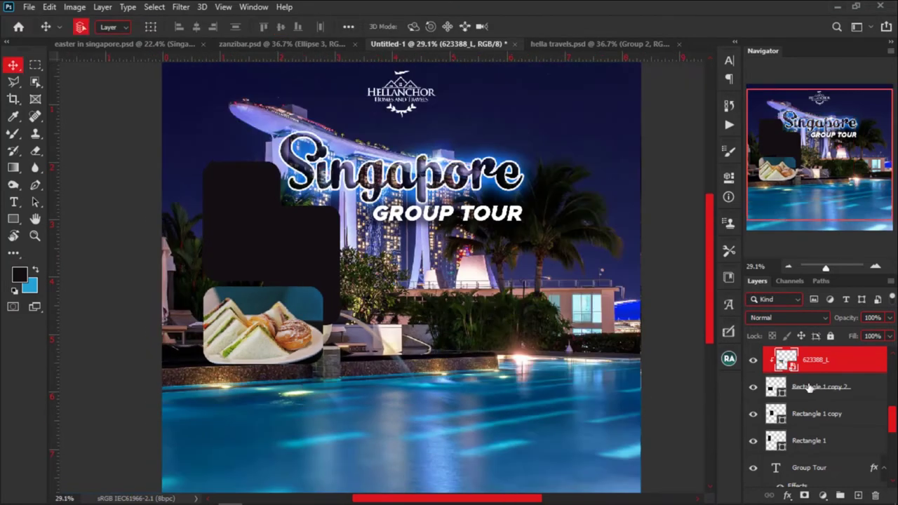
shift+click(811, 388)
scroll(302, 330, down, 1)
mouse_move(278, 337)
mouse_down()
mouse_move(303, 309)
mouse_move(284, 340)
mouse_up()
Rotate the second rounded rectangle a quarter turn and move it down and right.
click(312, 277)
key(ctrl+t)
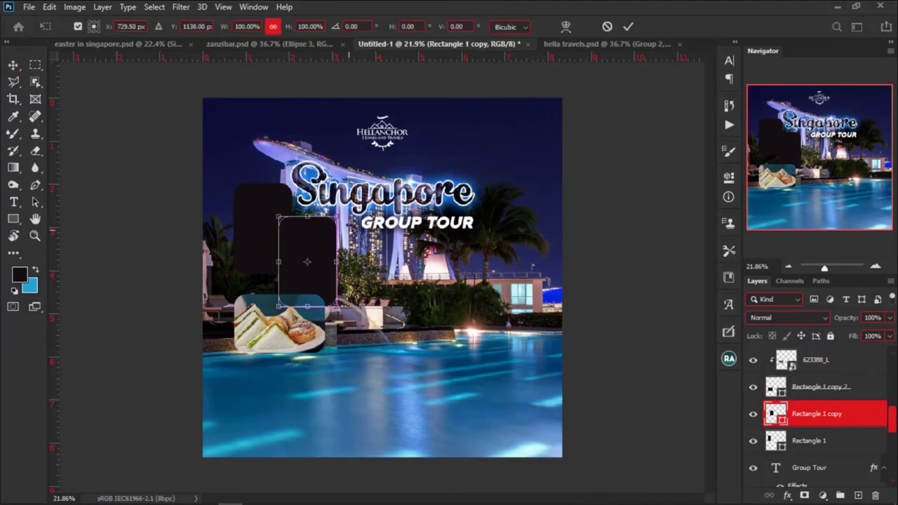
drag(365, 196, 372, 320)
key(Return)
drag(306, 277, 327, 292)
Rotate Rectangle 1 a quarter turn, move it down-left, and reselect Rectangle 1 copy.
ctrl+click(253, 231)
key(ctrl+t)
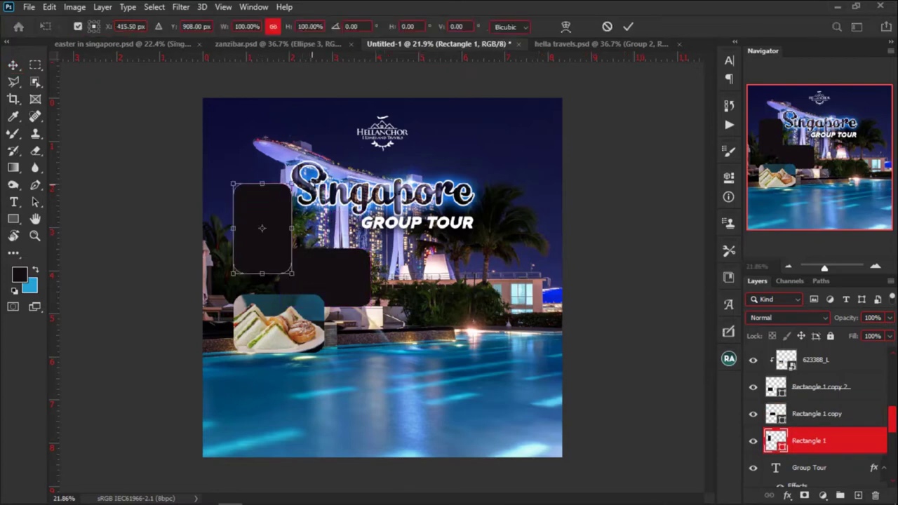
mouse_move(319, 178)
mouse_down()
mouse_move(337, 211)
mouse_move(313, 285)
mouse_move(302, 174)
mouse_move(308, 177)
mouse_up()
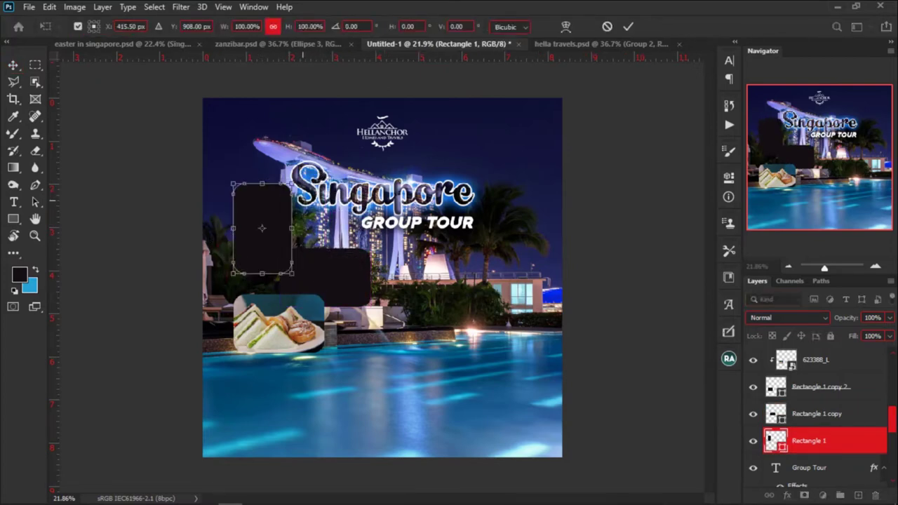
key(Return)
drag(270, 263, 258, 295)
ctrl+click(351, 287)
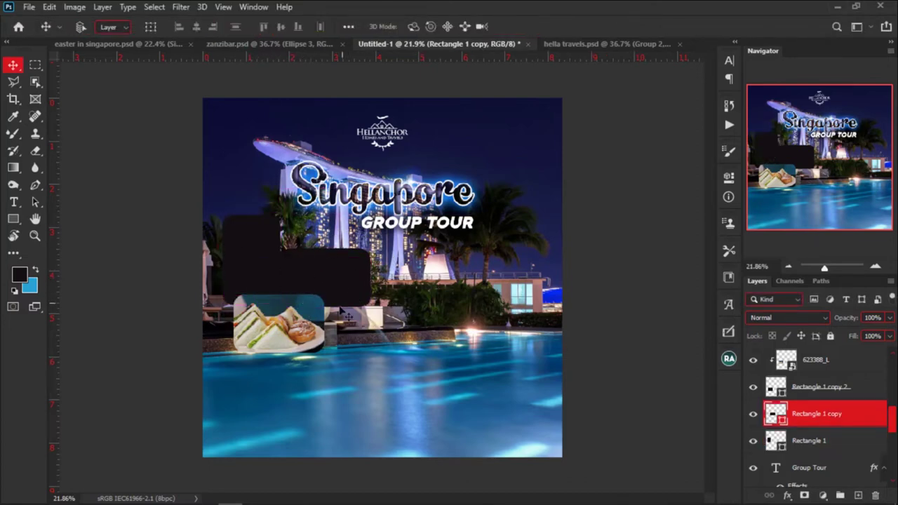
ctrl+click(320, 319)
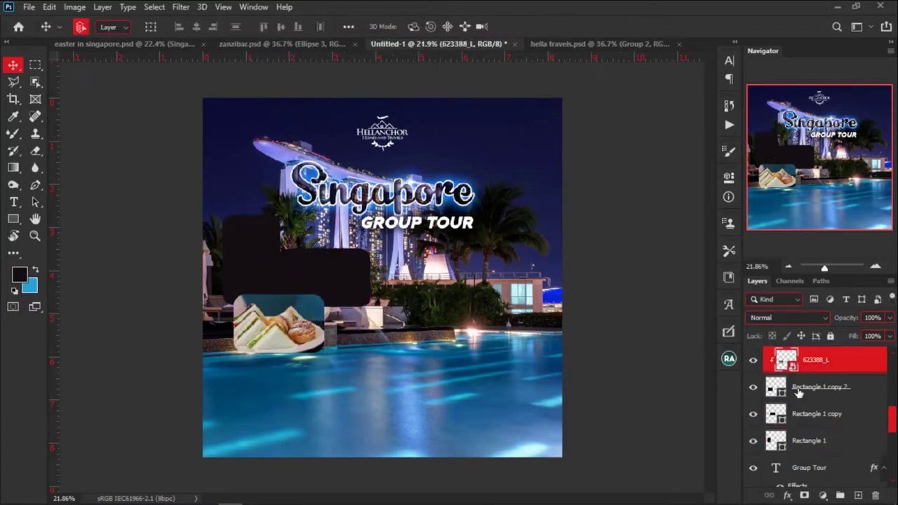
ctrl+click(348, 284)
key(alt+Tab)
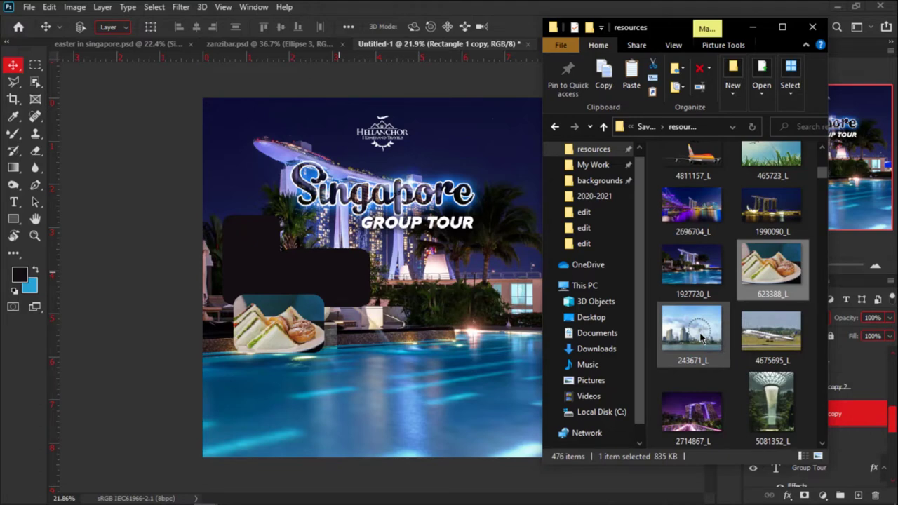
Place and shrink the Singapore Flyer photo 243671_L, clipping it to Rectangle 1 copy.
click(449, 330)
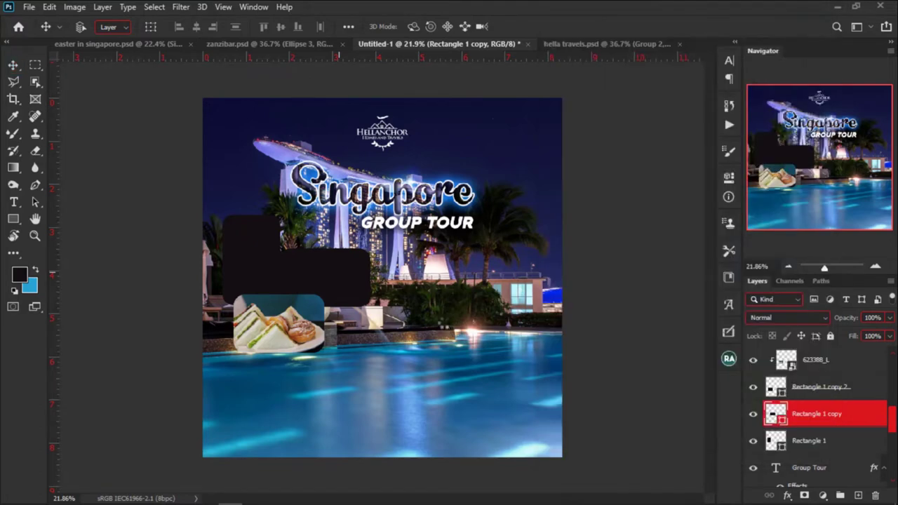
drag(449, 330, 400, 275)
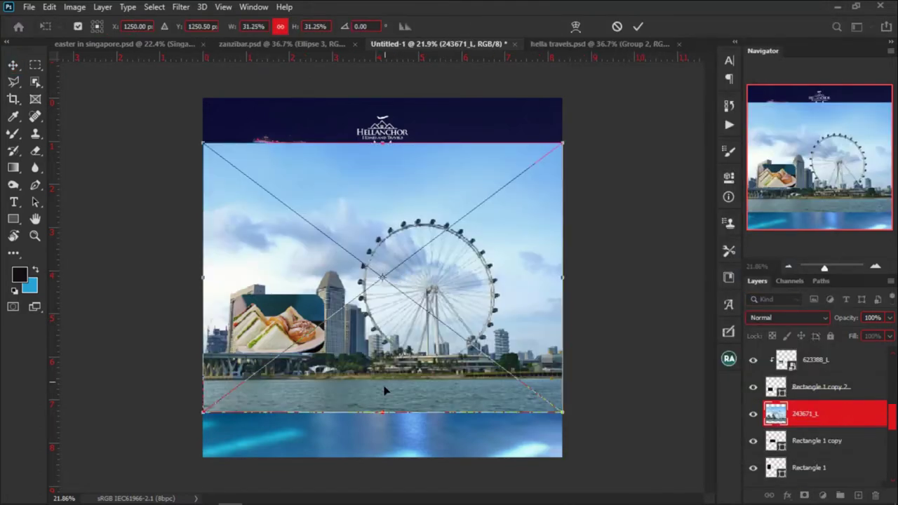
drag(381, 409, 375, 324)
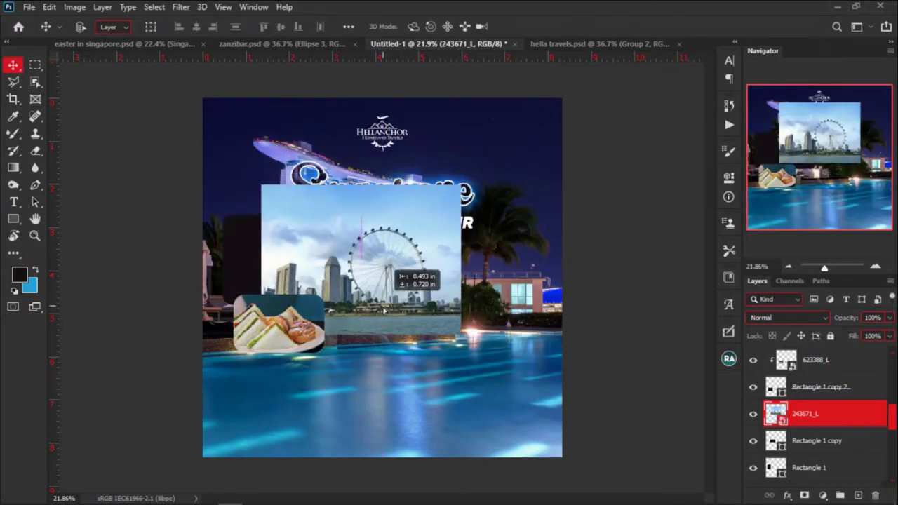
key(Return)
alt+click(829, 424)
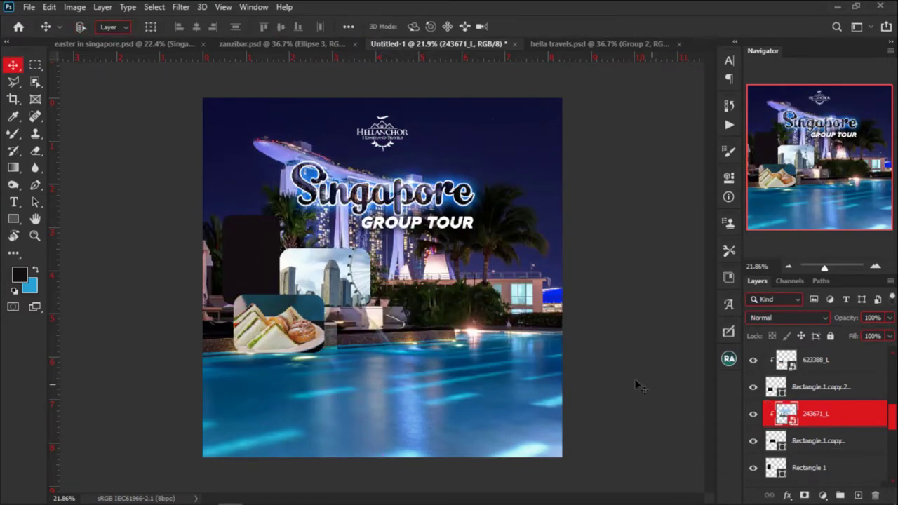
Resize and position the Singapore Flyer photo to fill its rounded frame.
key(ctrl+t)
drag(461, 188, 388, 244)
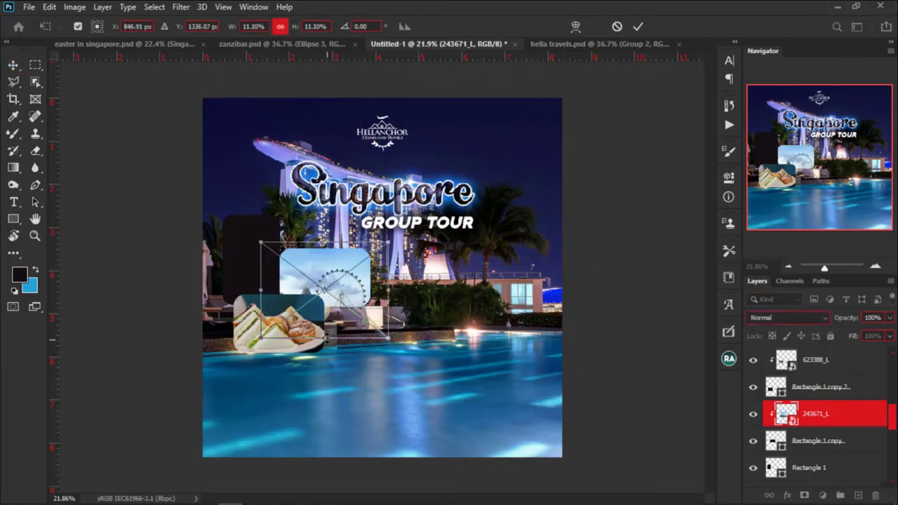
mouse_move(389, 338)
mouse_down()
mouse_move(383, 329)
mouse_move(393, 337)
mouse_up()
drag(342, 303, 358, 279)
scroll(330, 272, up, 2)
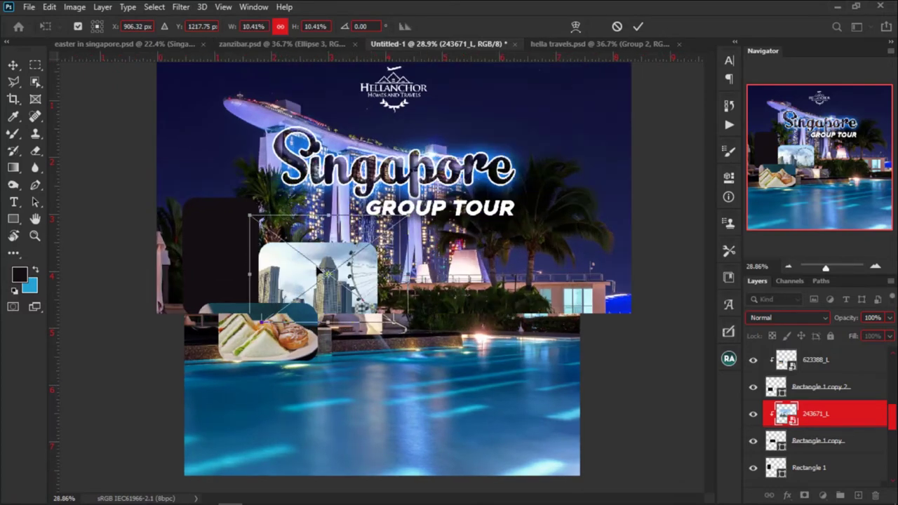
scroll(319, 270, up, 6)
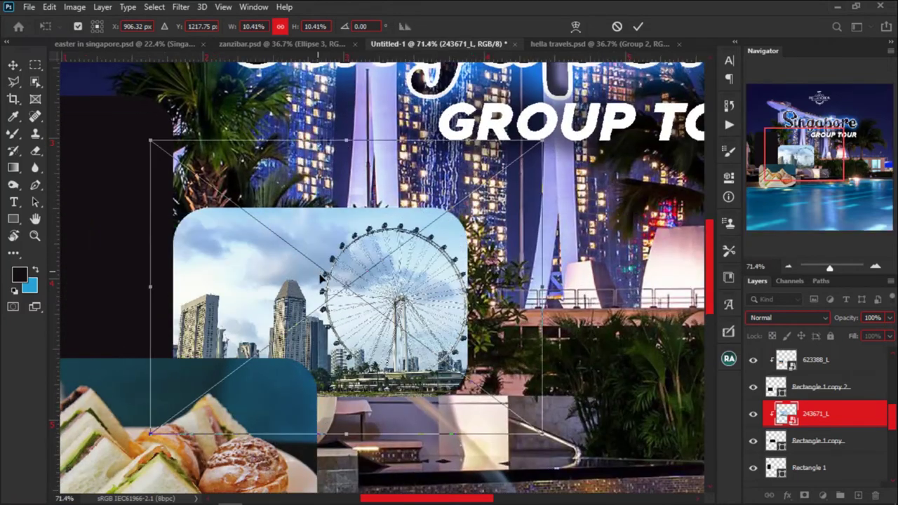
drag(543, 286, 534, 287)
drag(393, 322, 390, 318)
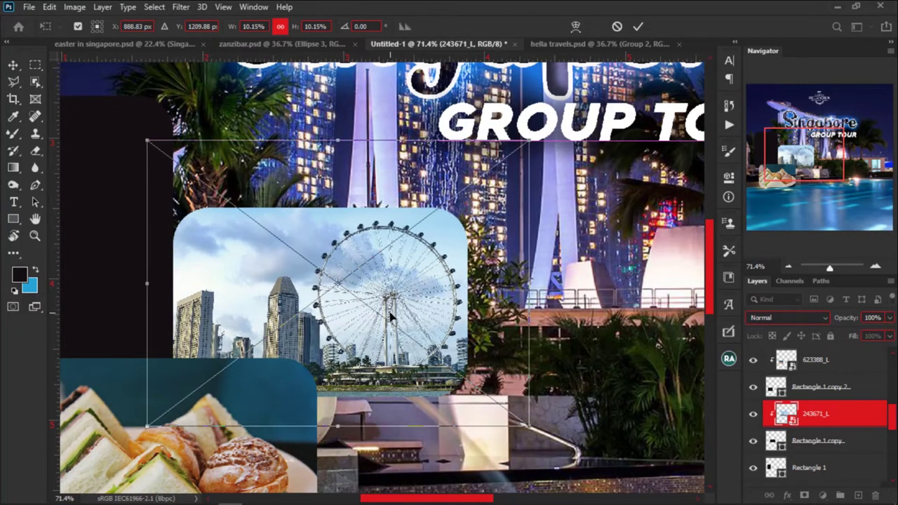
key(Return)
scroll(391, 318, down, 5)
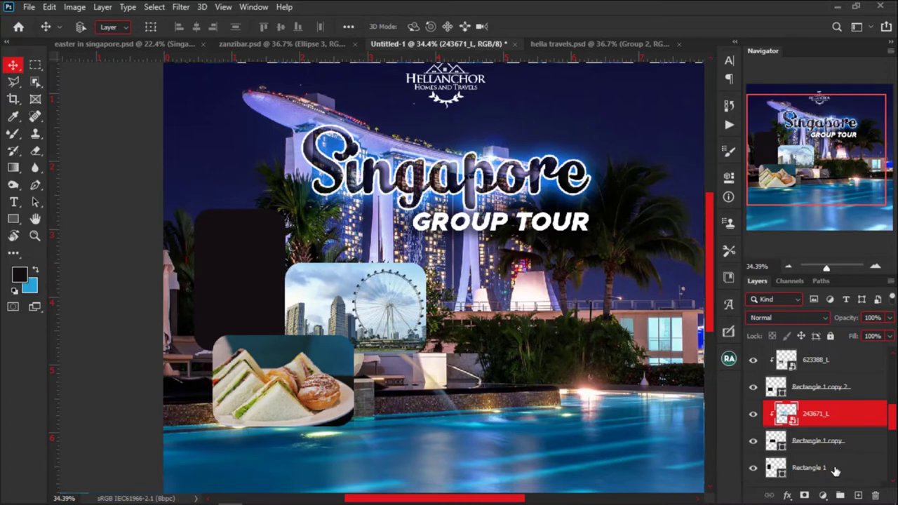
click(836, 472)
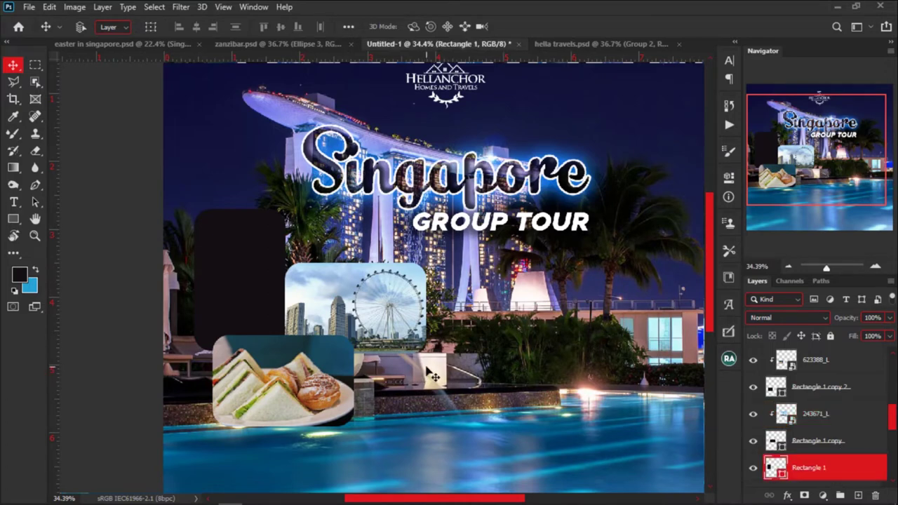
key(alt+Tab)
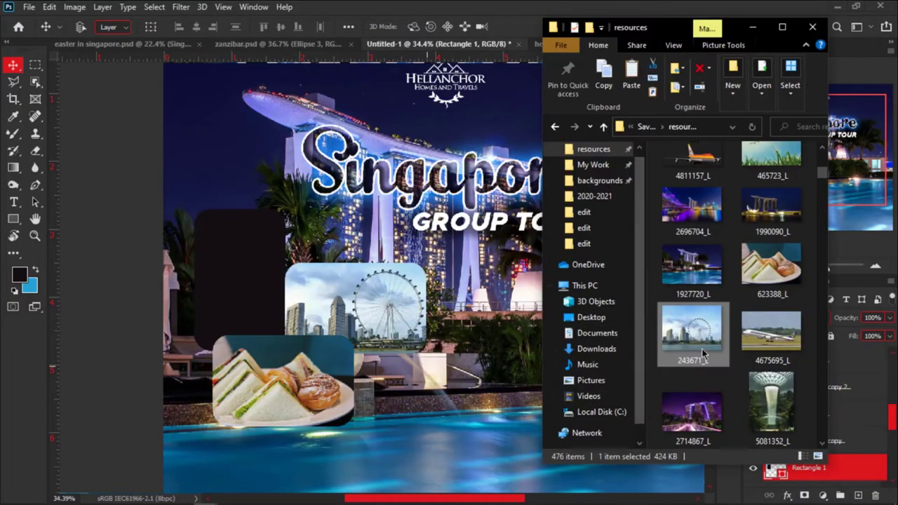
Place the waterfall photo 5081352_L and clip it to Rectangle 1.
drag(772, 407, 278, 305)
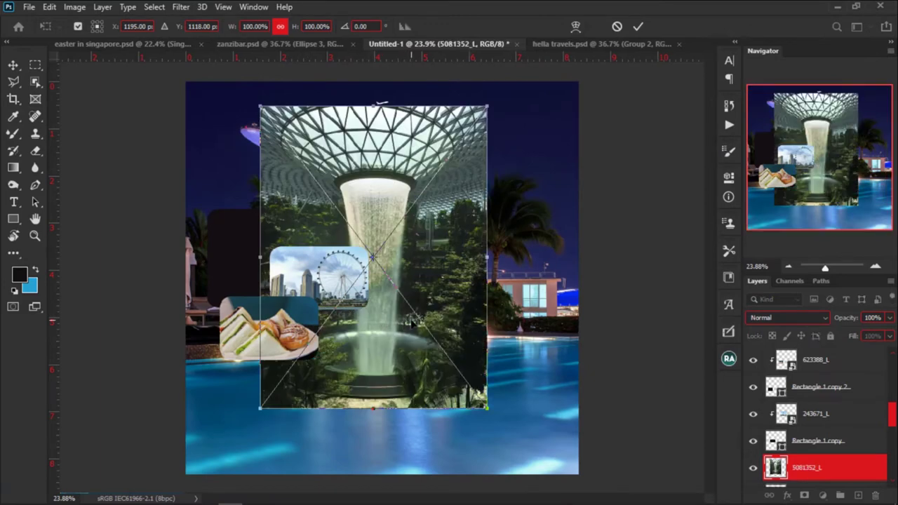
key(Return)
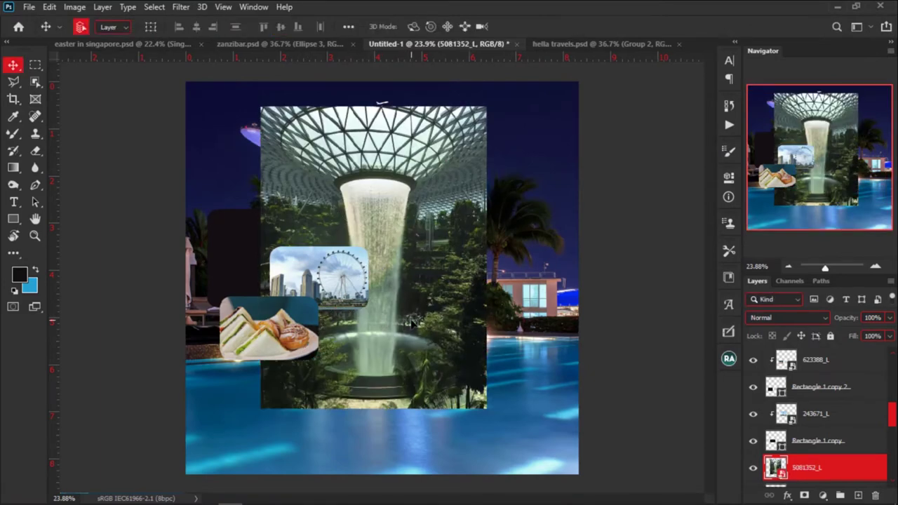
key(ctrl+alt+g)
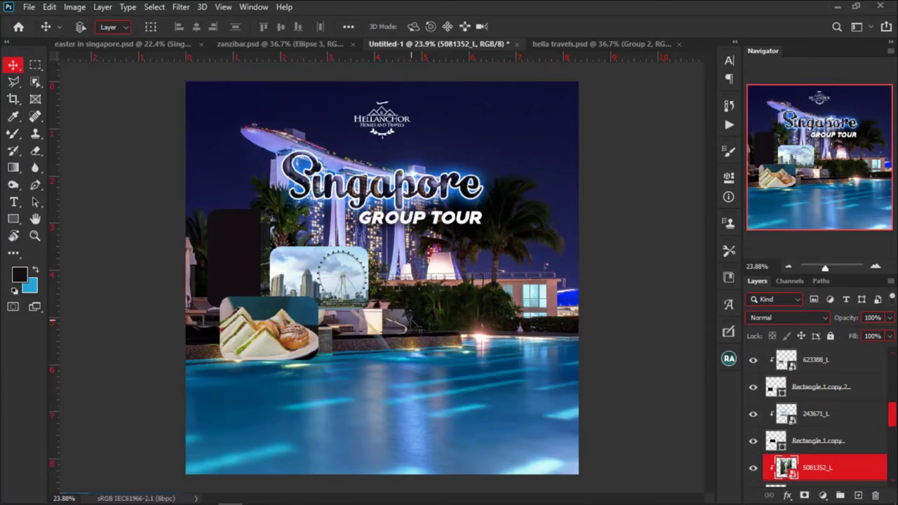
Scale the waterfall photo down to fit the tall rounded frame.
key(ctrl+t)
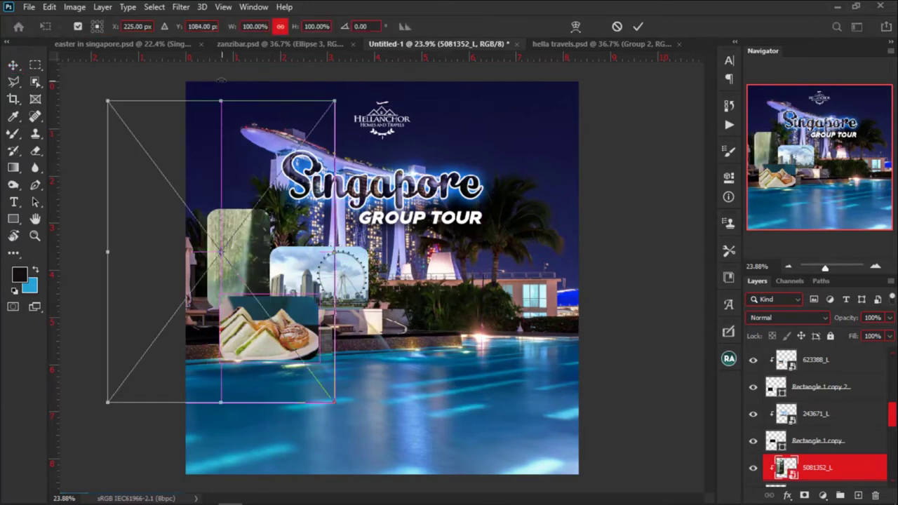
drag(221, 101, 222, 181)
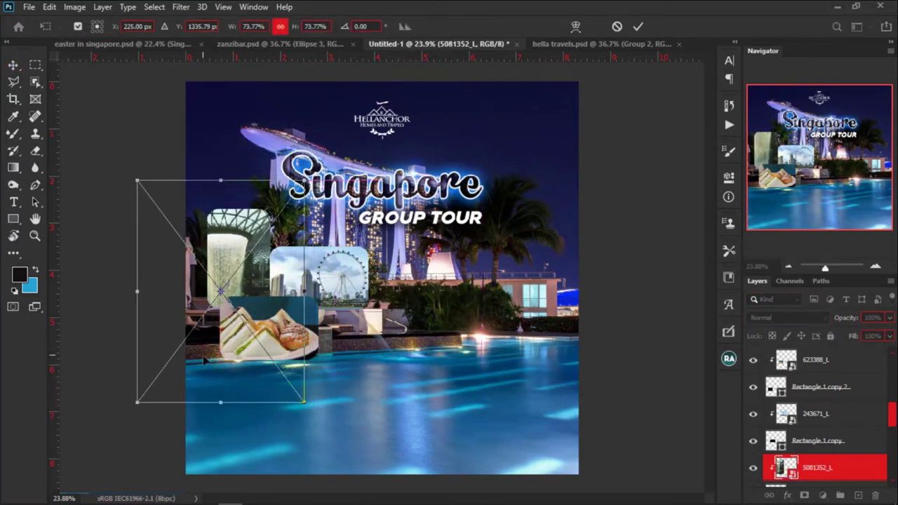
drag(220, 401, 237, 330)
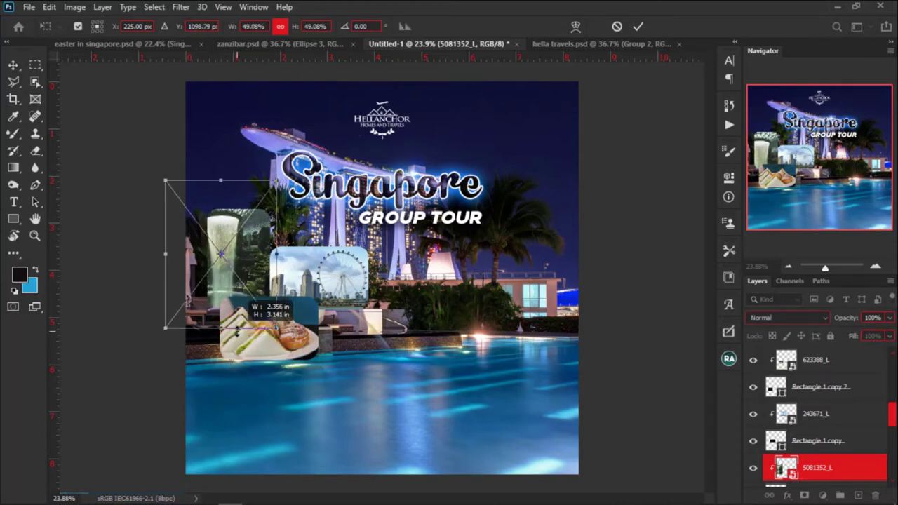
drag(166, 254, 200, 253)
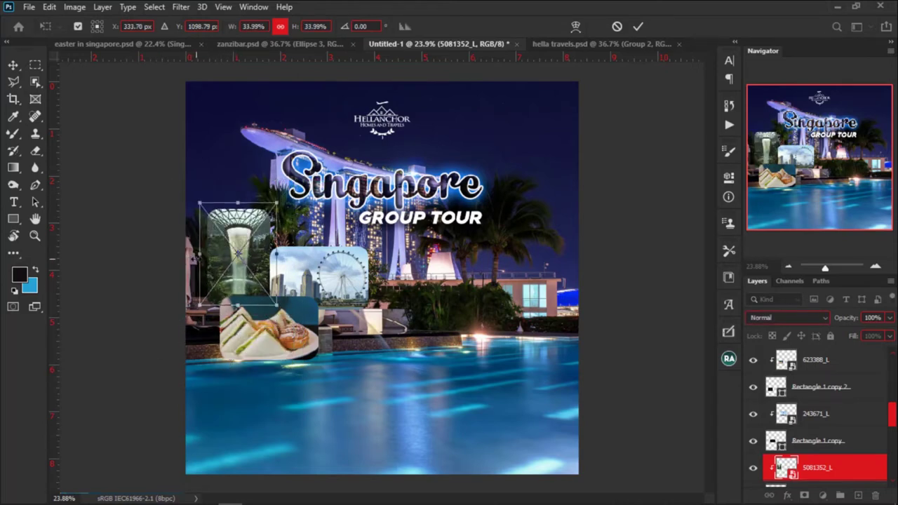
key(Return)
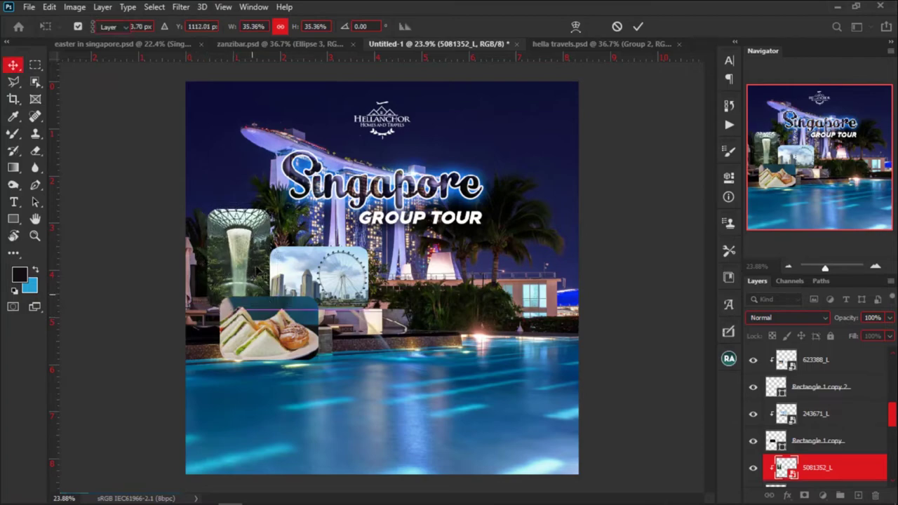
scroll(226, 243, up, 2)
scroll(225, 243, up, 3)
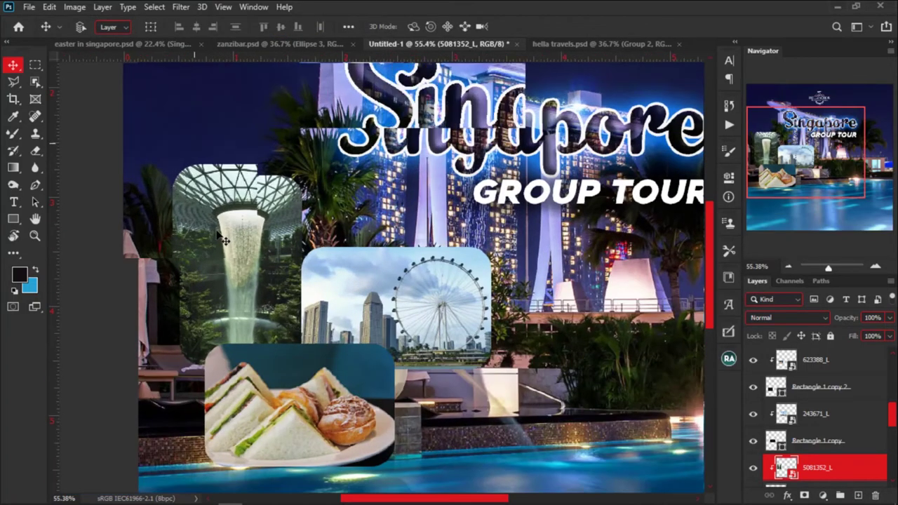
scroll(218, 235, down, 5)
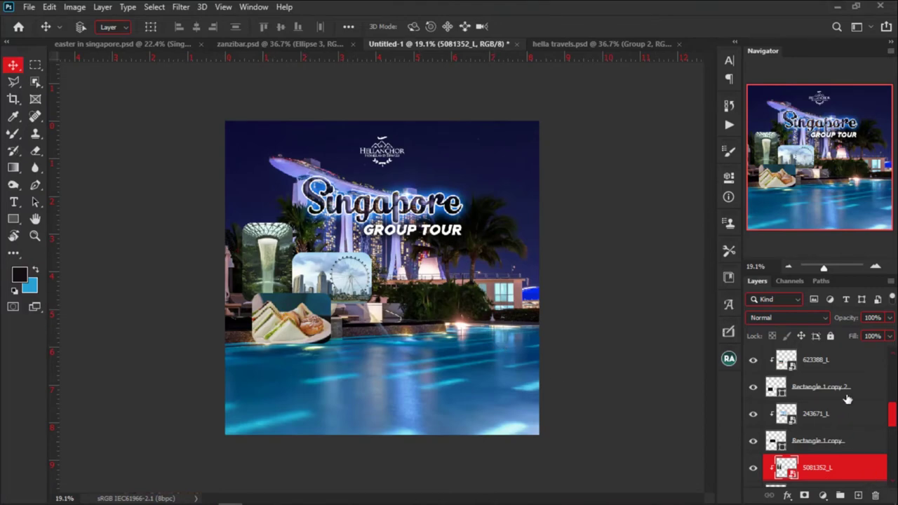
scroll(846, 476, down, 1)
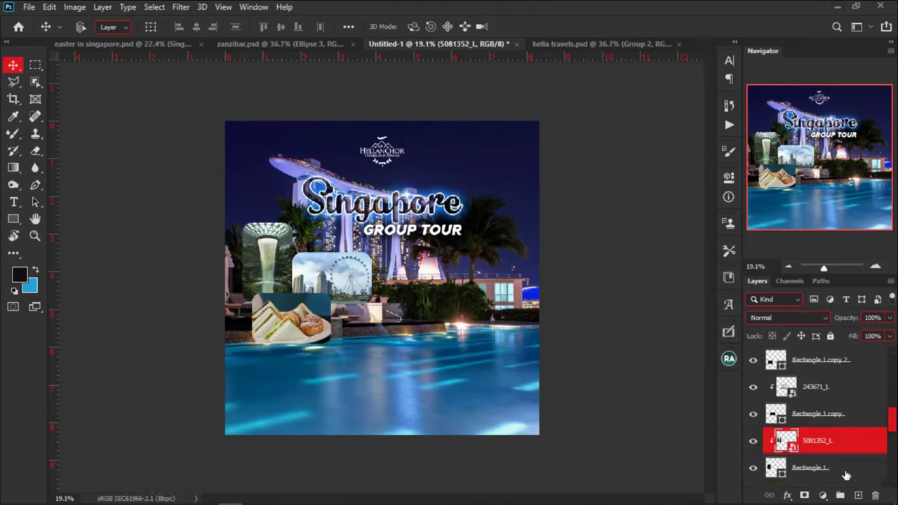
scroll(841, 415, up, 3)
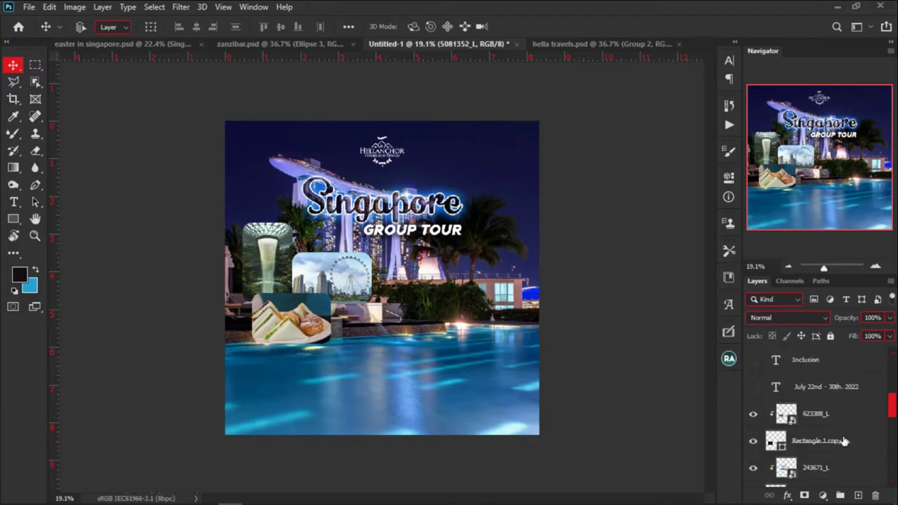
Give Rectangle 1 copy 2 an 18 px white (#ffffff) stroke.
click(875, 446)
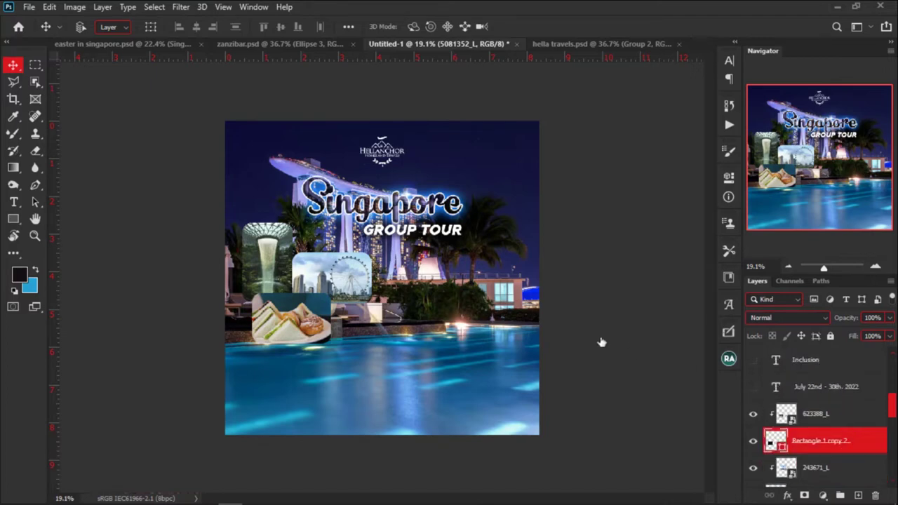
key(h)
double_click(870, 441)
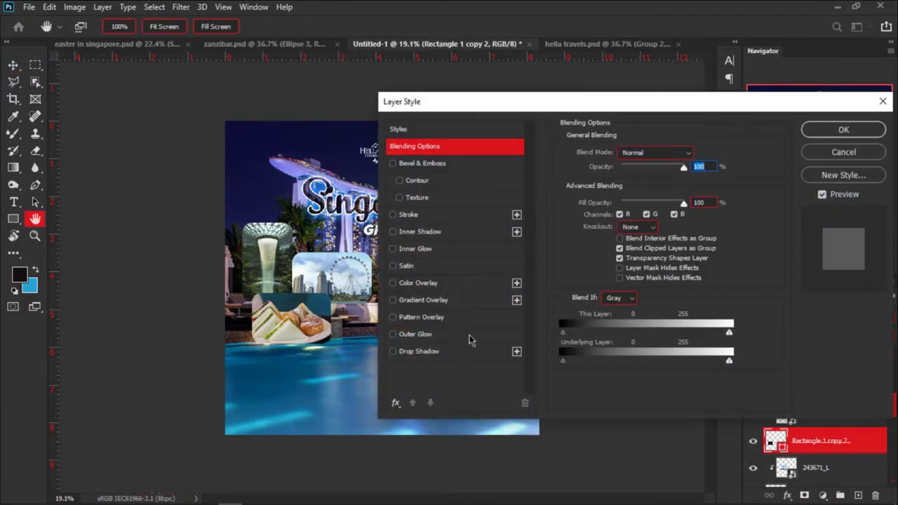
click(476, 216)
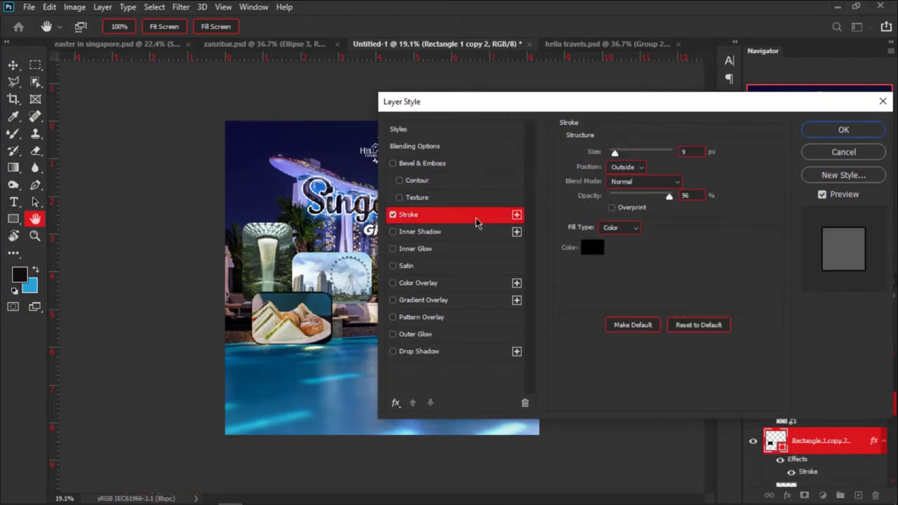
click(597, 247)
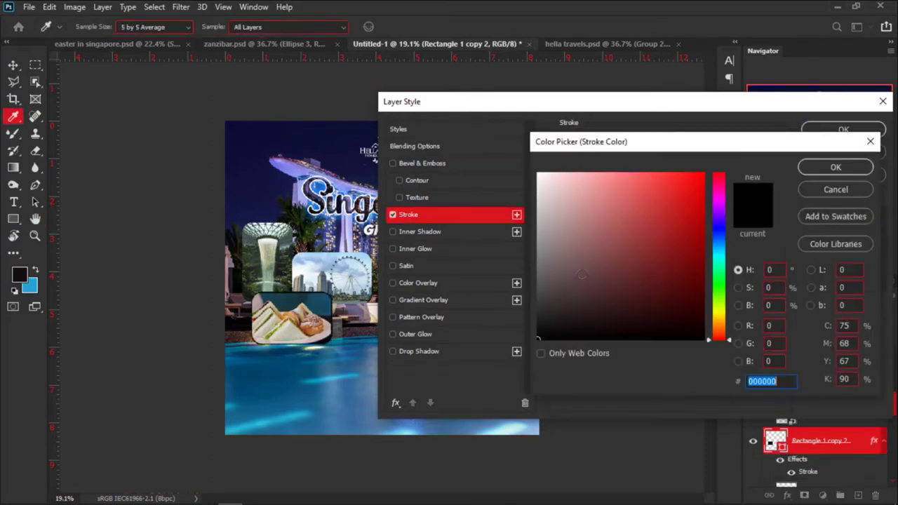
text(ffffff)
click(835, 167)
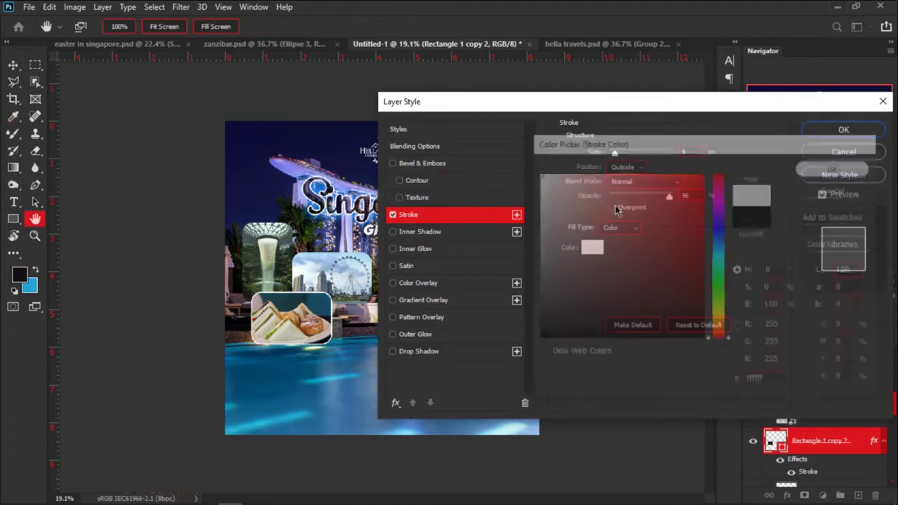
drag(617, 156, 617, 153)
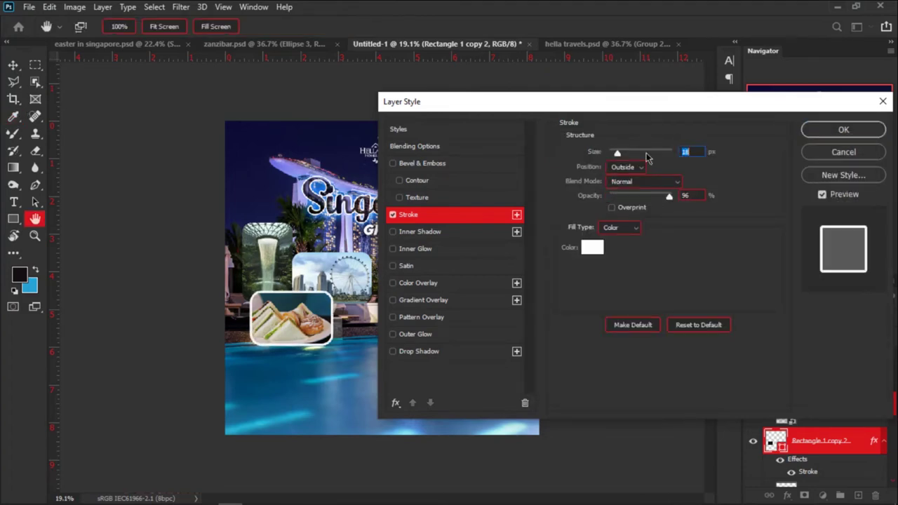
Add a more opaque 117 px drop shadow with reduced spread and apply the styles.
click(473, 355)
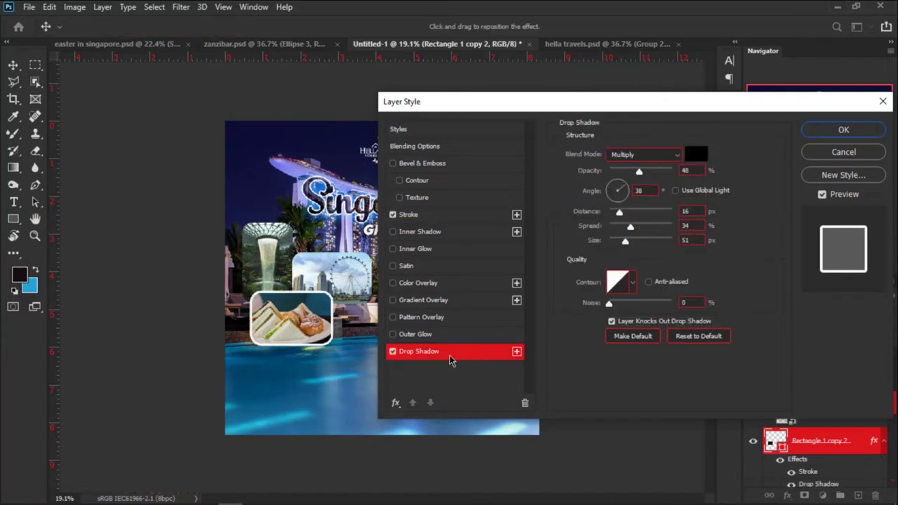
drag(639, 171, 646, 172)
mouse_move(627, 240)
mouse_down()
mouse_move(641, 240)
mouse_move(611, 229)
mouse_move(648, 229)
mouse_move(636, 230)
mouse_up()
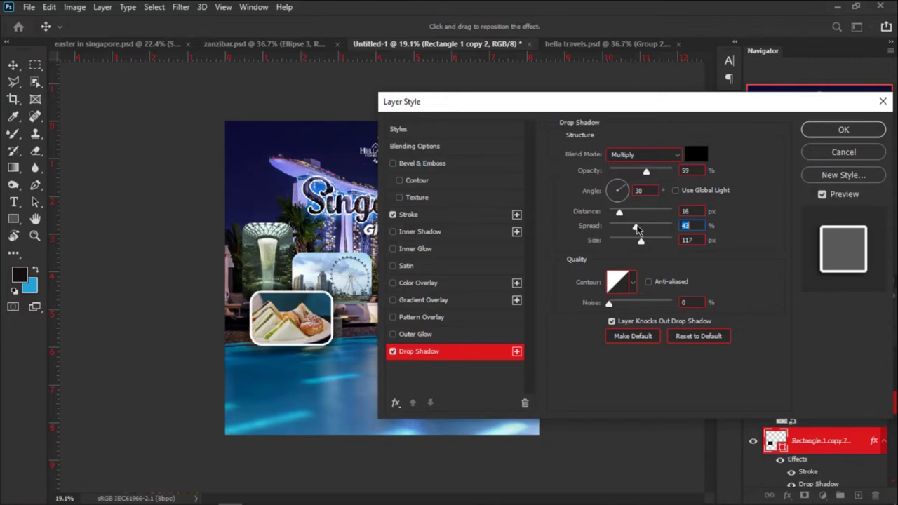
click(835, 132)
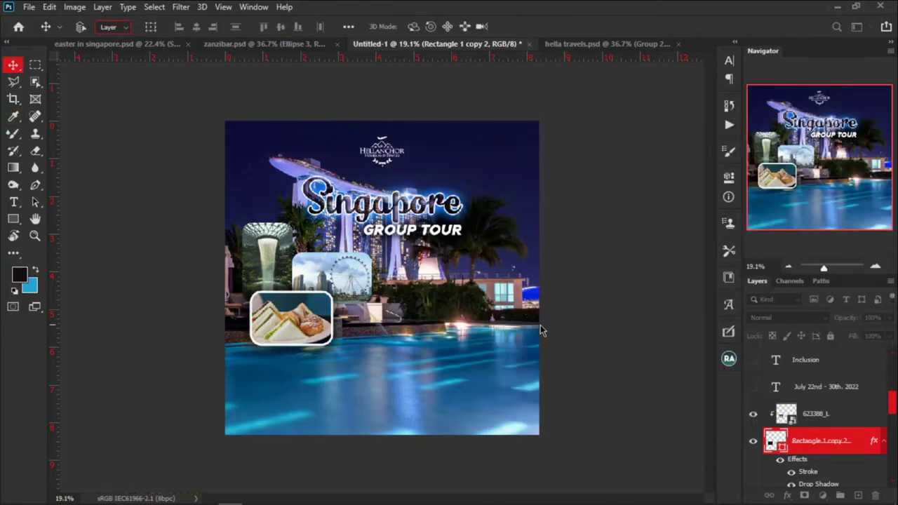
Copy the frame's stroke and shadow style and paste it onto the other two frames.
right_click(860, 445)
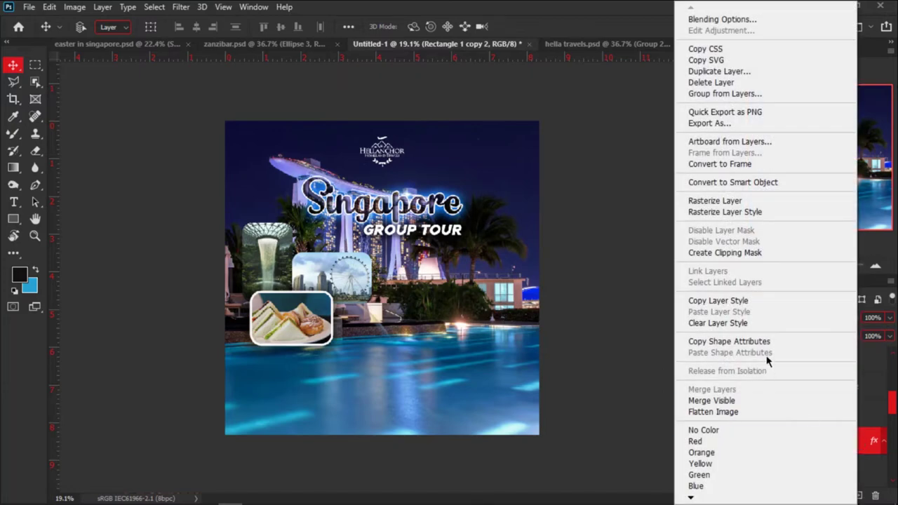
click(760, 301)
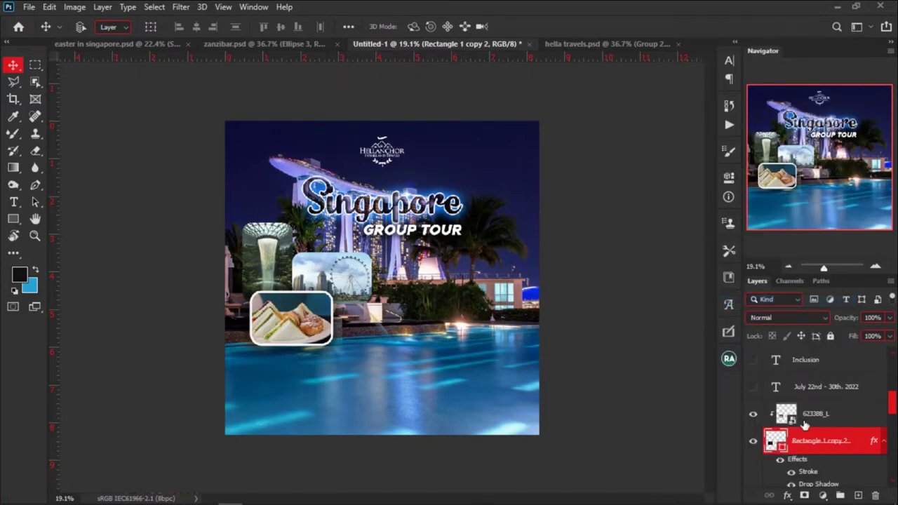
scroll(814, 436, down, 3)
scroll(823, 442, down, 2)
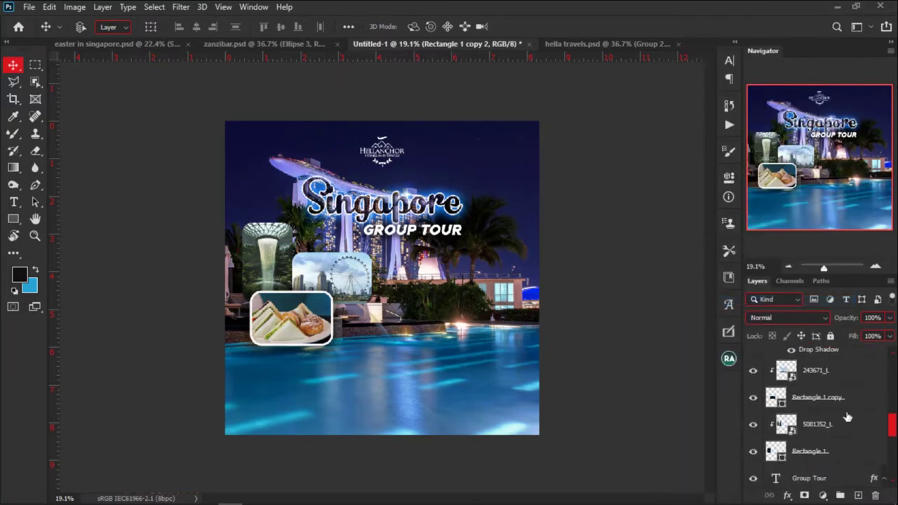
click(836, 397)
ctrl+click(849, 453)
right_click(862, 458)
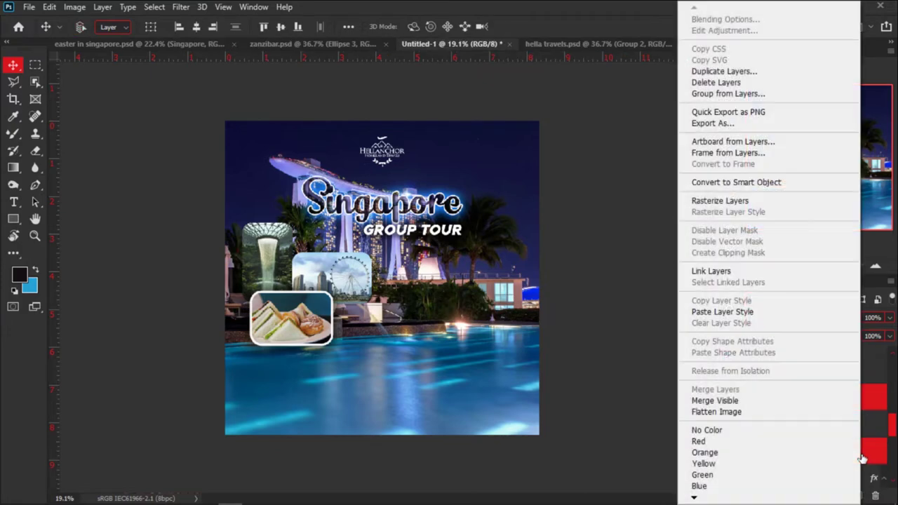
click(789, 314)
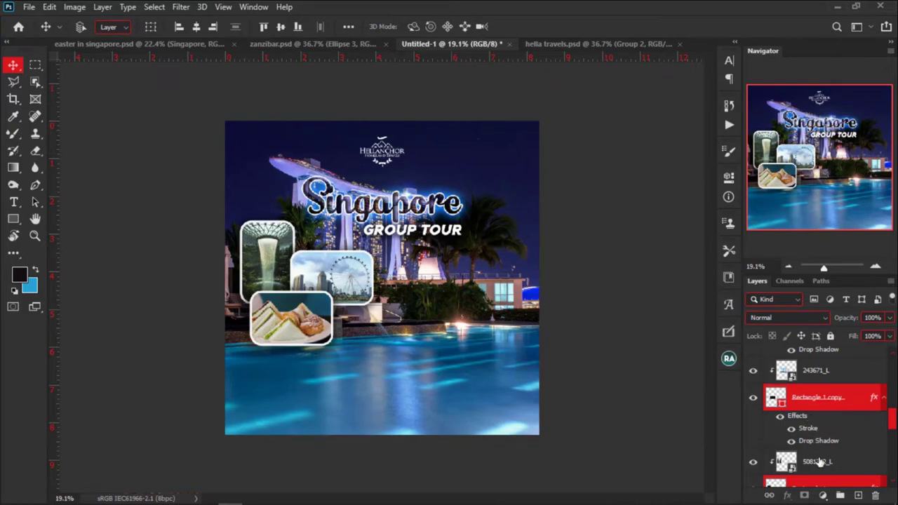
Select the photo and frame layers, shift them up-left, and group them as Group 3.
scroll(821, 461, down, 2)
click(829, 437)
scroll(832, 421, down, 3)
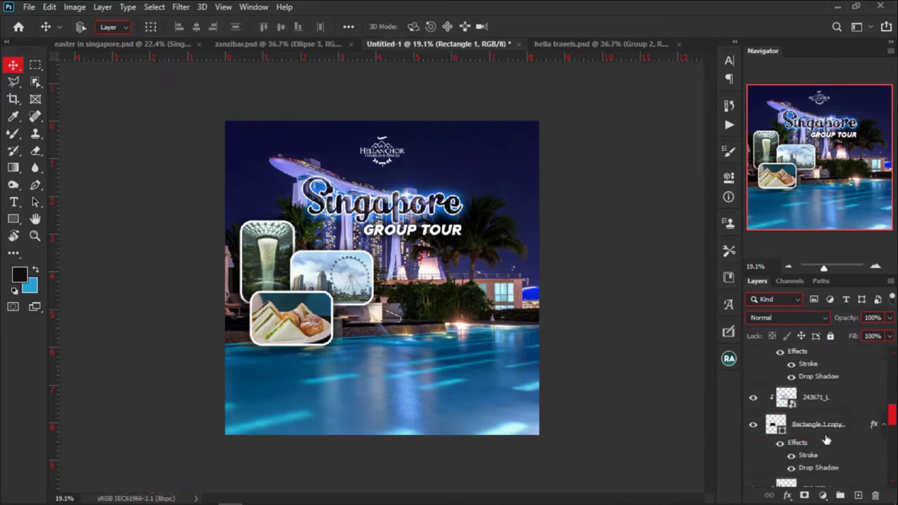
shift+click(840, 390)
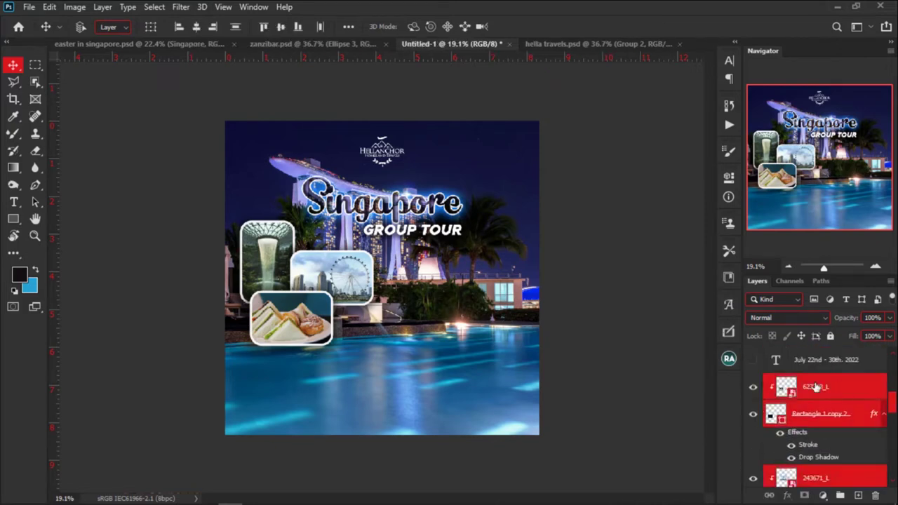
mouse_move(291, 323)
mouse_down()
mouse_move(442, 344)
mouse_move(309, 330)
mouse_move(303, 316)
mouse_up()
key(ctrl+g)
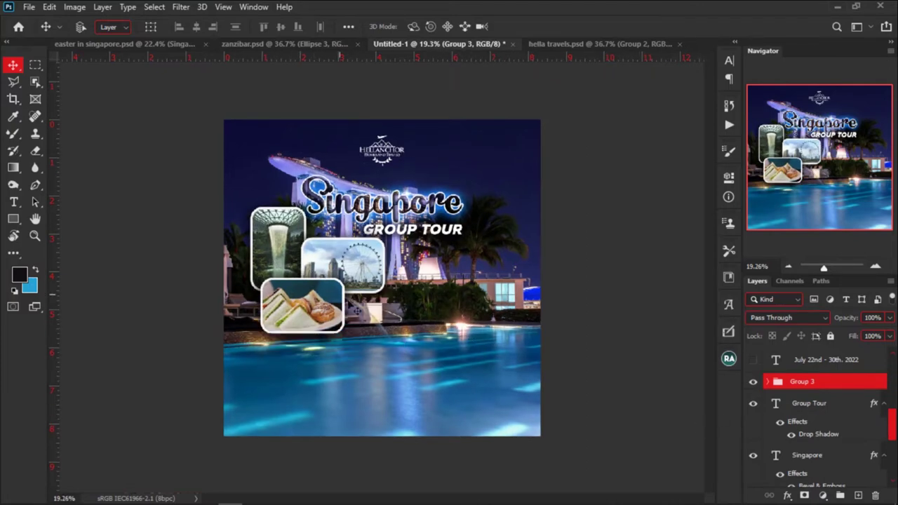
Add a Channel Mixer clipped to Group 3, raising Green slightly on the Blue output.
click(823, 496)
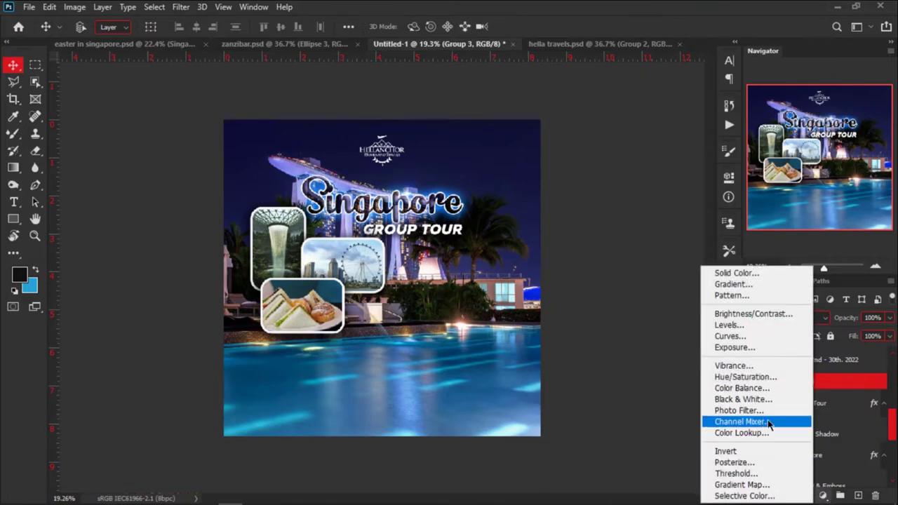
click(742, 422)
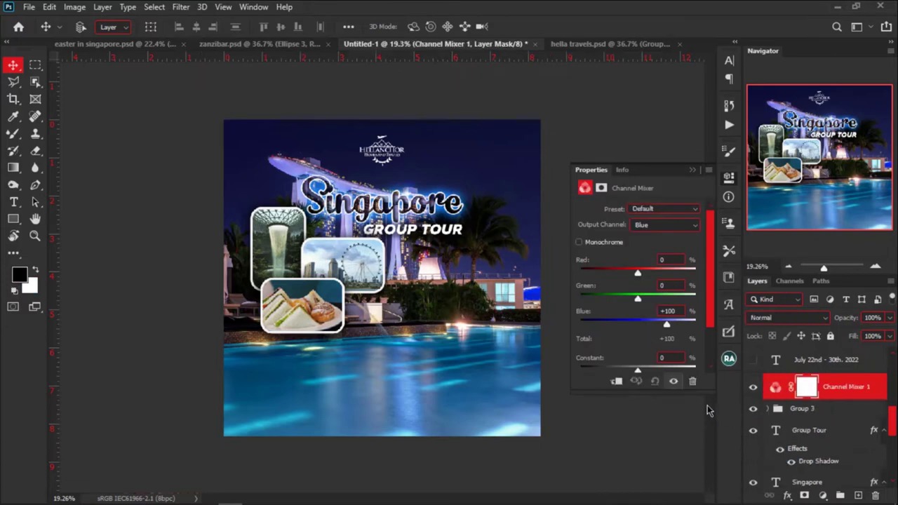
click(616, 382)
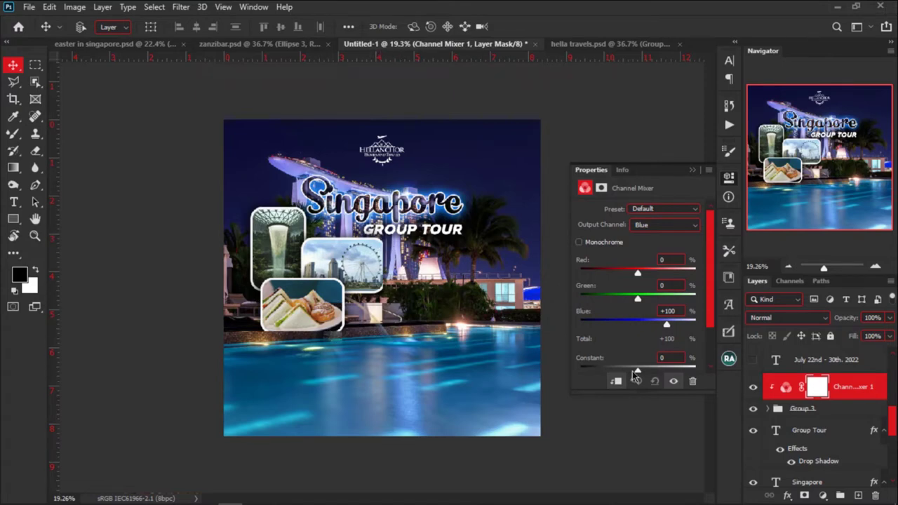
click(661, 226)
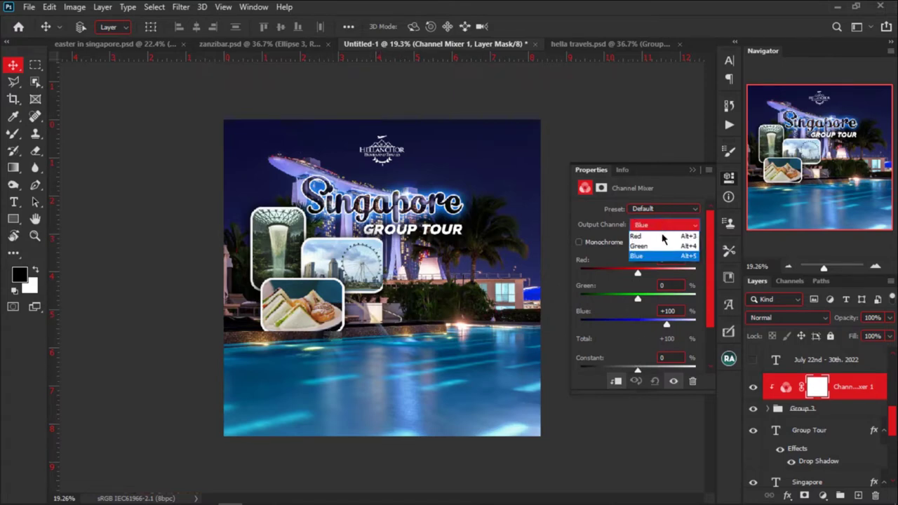
click(662, 255)
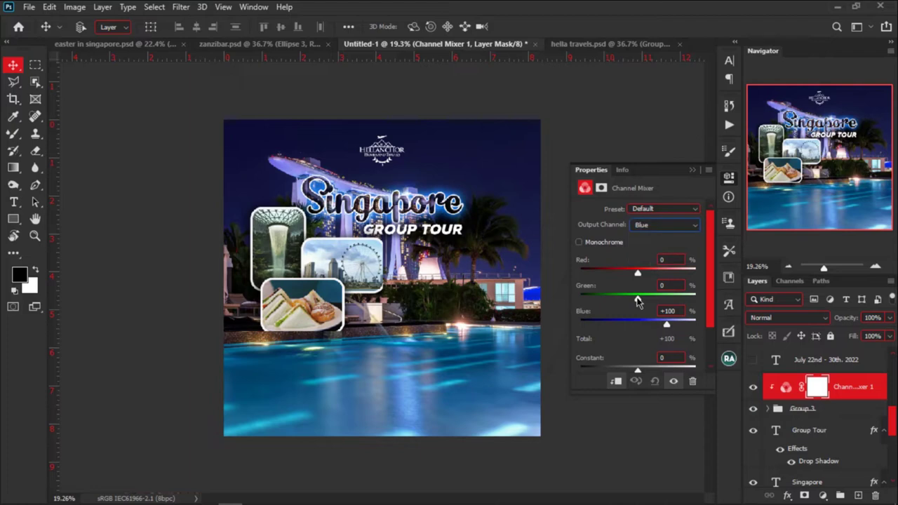
drag(637, 300, 642, 300)
click(692, 170)
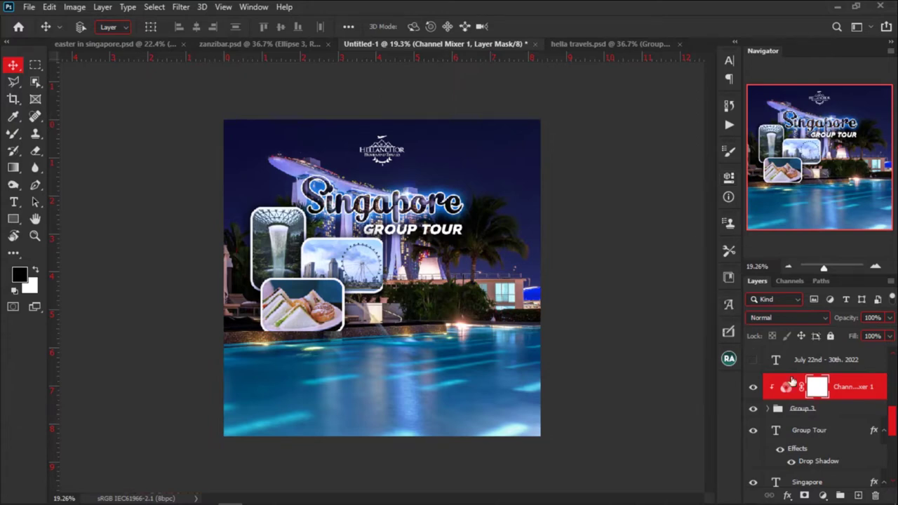
scroll(365, 270, up, 5)
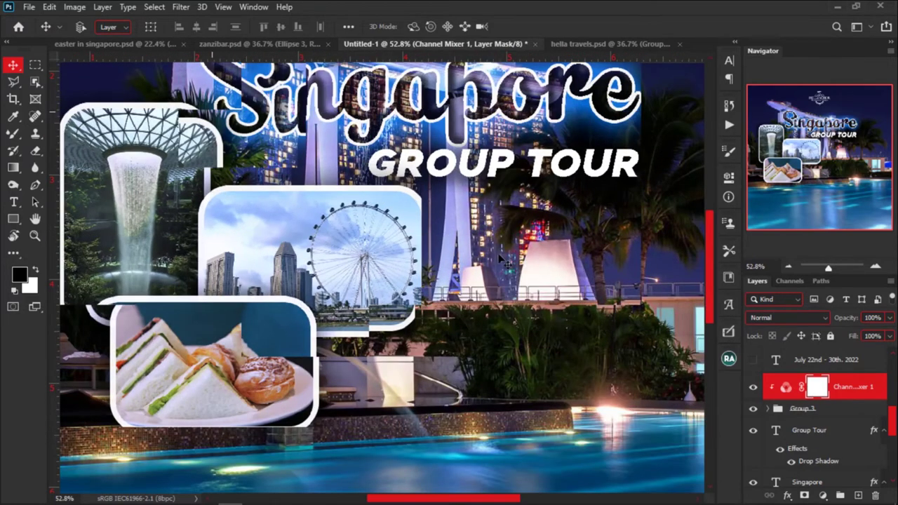
Shift the Ferris wheel photo slightly left within its collage frame.
click(361, 261)
drag(365, 257, 343, 251)
key(ctrl+0)
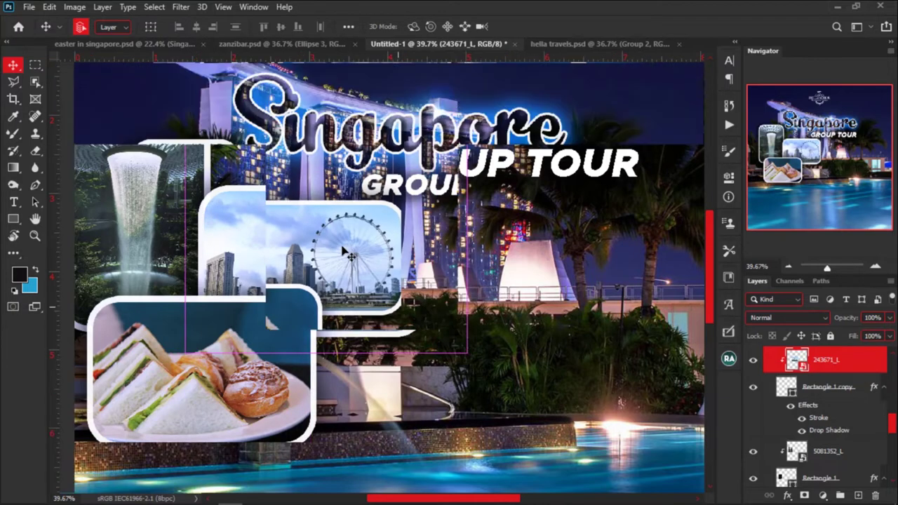
scroll(807, 379, up, 5)
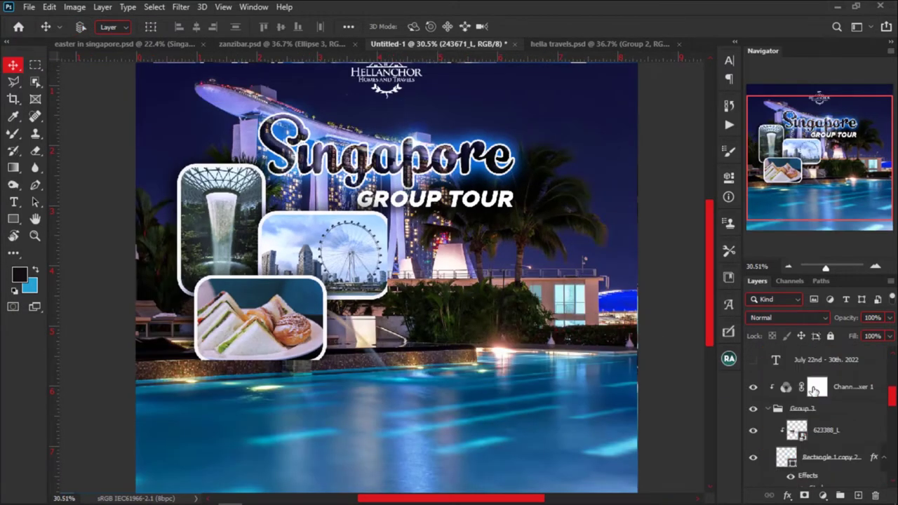
scroll(814, 392, down, 2)
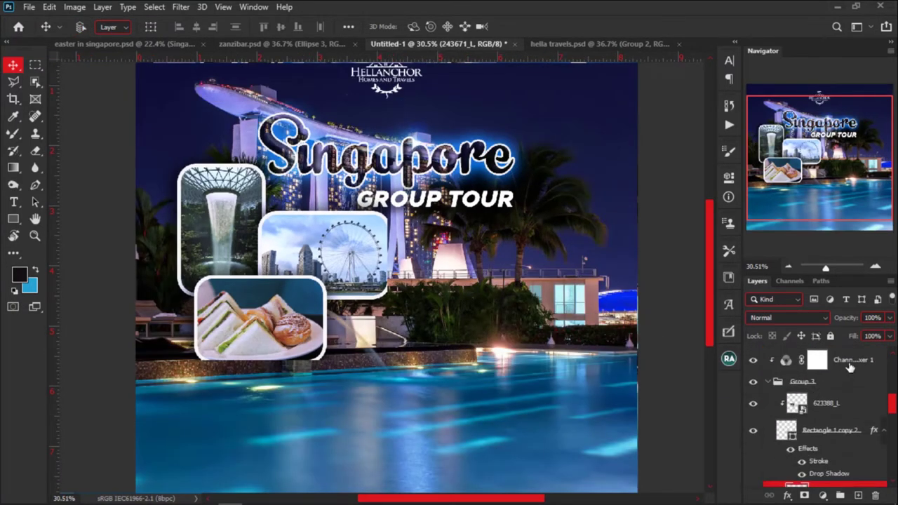
Try grouping and clipping Channel Mixer 1 to Group 3, then undo and release it.
click(770, 382)
click(791, 385)
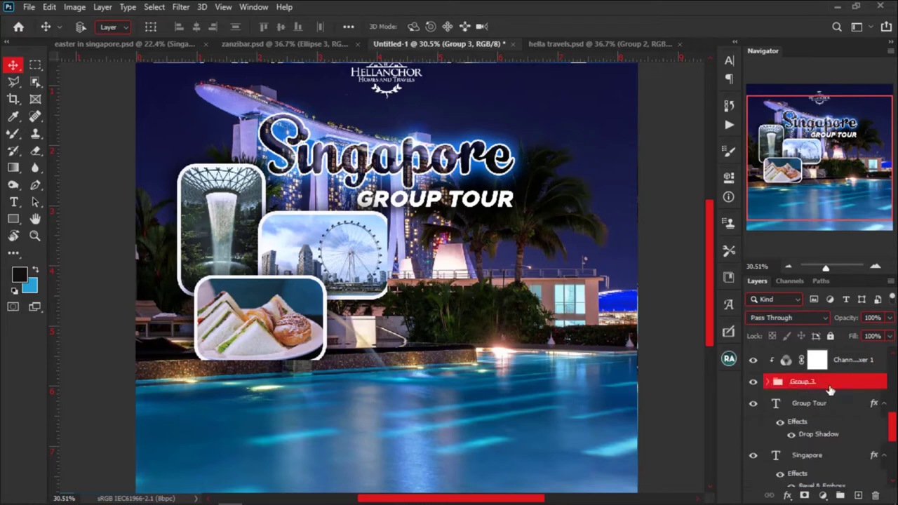
ctrl+click(844, 365)
key(ctrl+g)
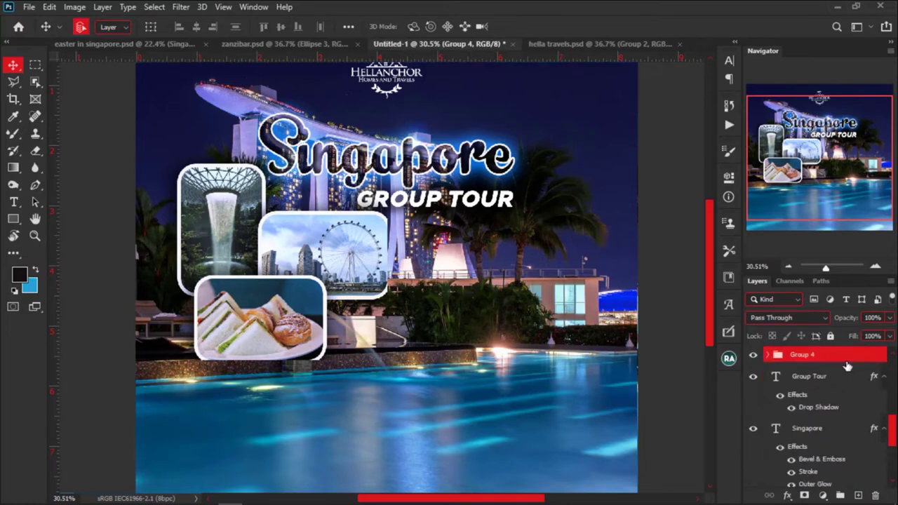
key(ctrl+z)
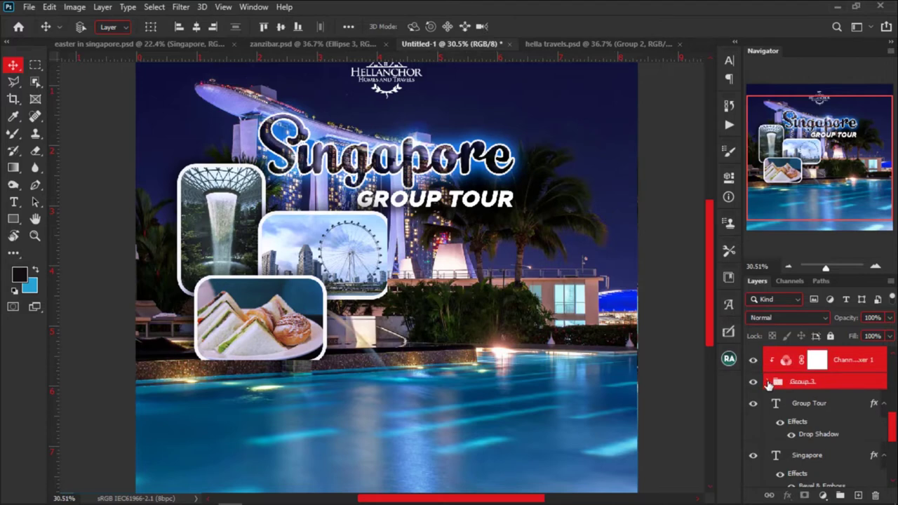
click(768, 382)
scroll(349, 308, down, 2)
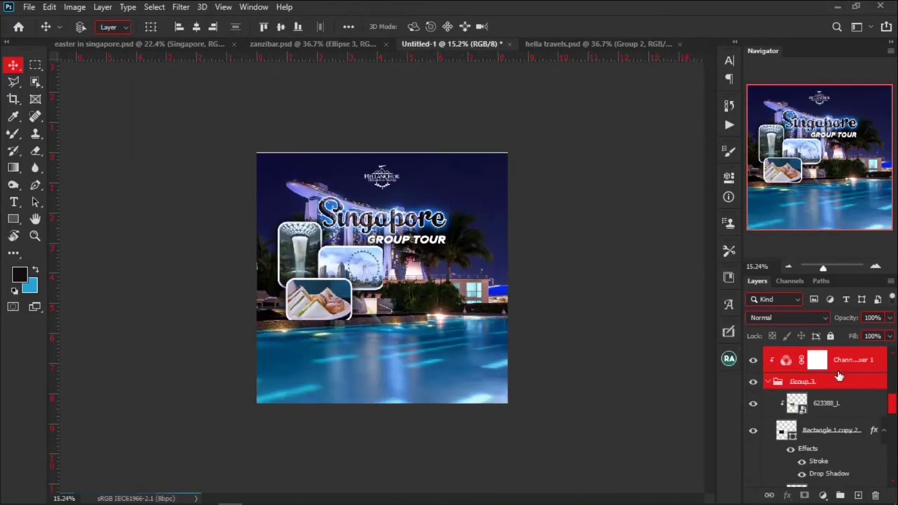
click(854, 372)
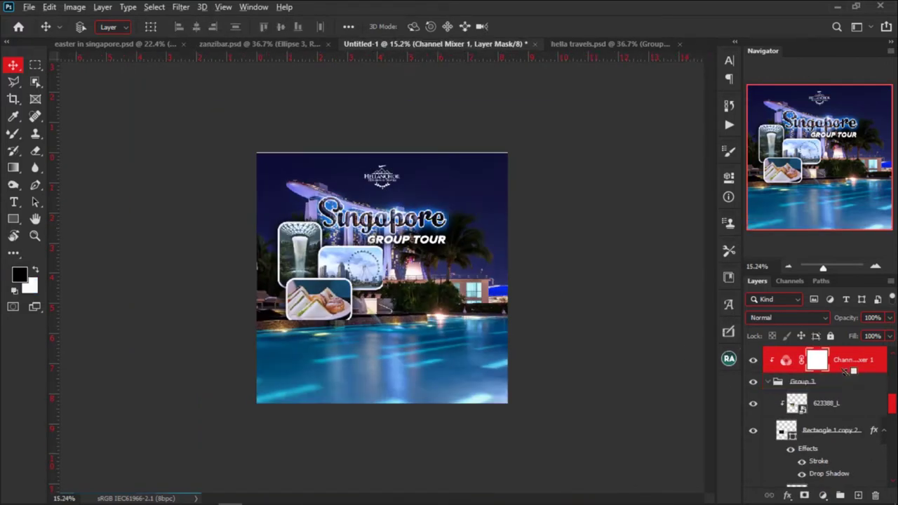
alt+click(849, 370)
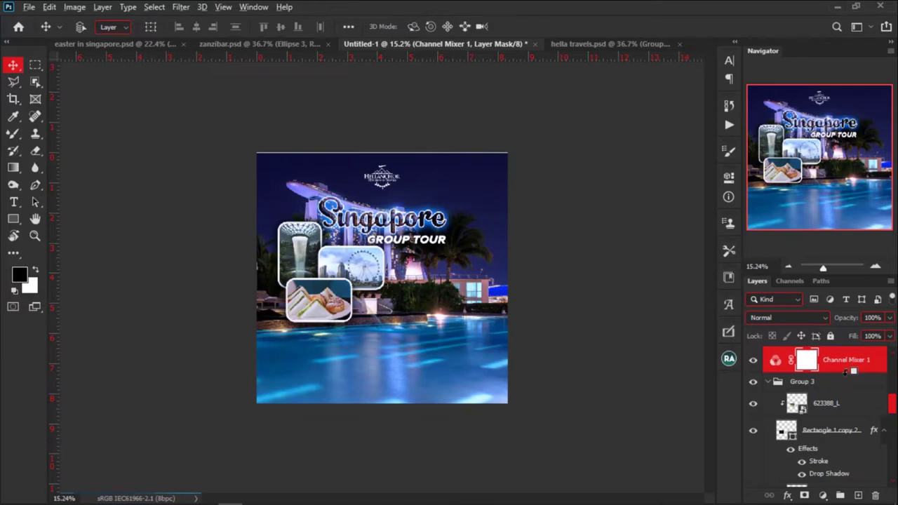
alt+click(847, 372)
alt+click(847, 372)
scroll(365, 303, up, 2)
alt+click(857, 373)
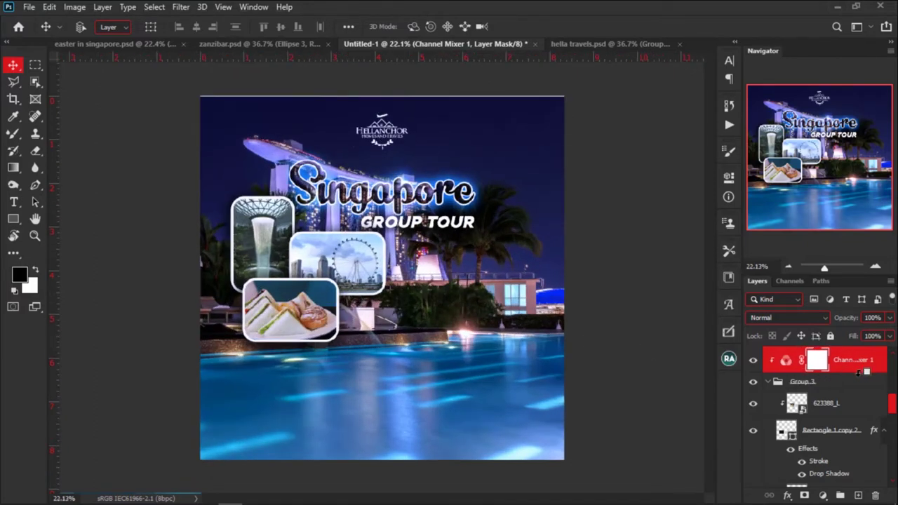
alt+click(857, 371)
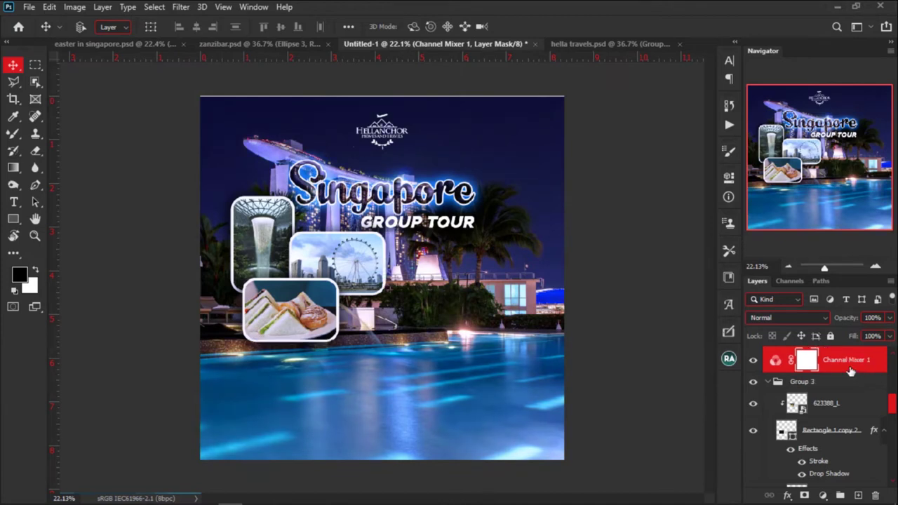
Move Channel Mixer 1 inside Group 3 and clip it to the 623388_L photo.
drag(851, 372, 848, 388)
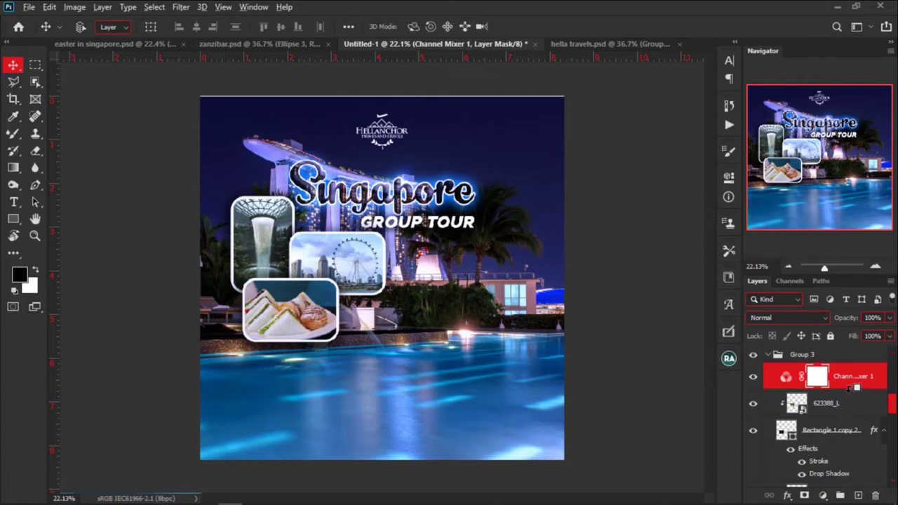
alt+click(849, 388)
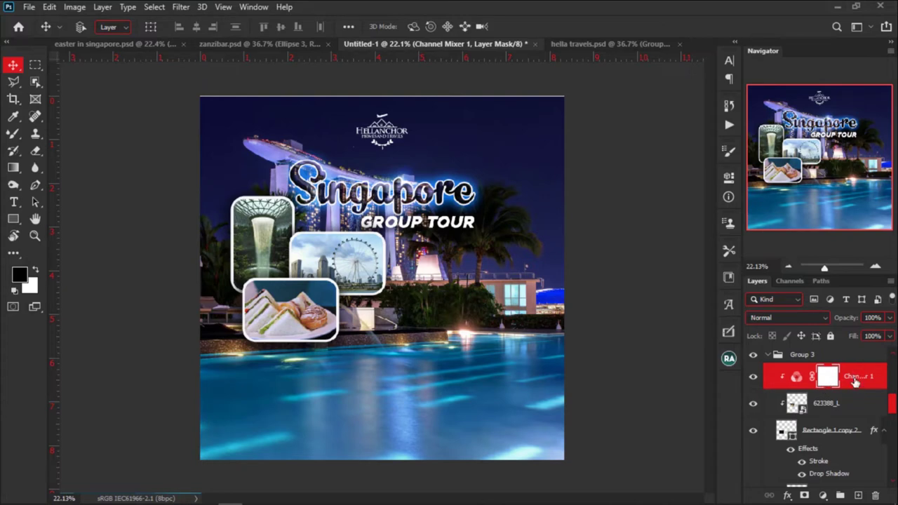
scroll(855, 381, up, 1)
drag(857, 395, 855, 370)
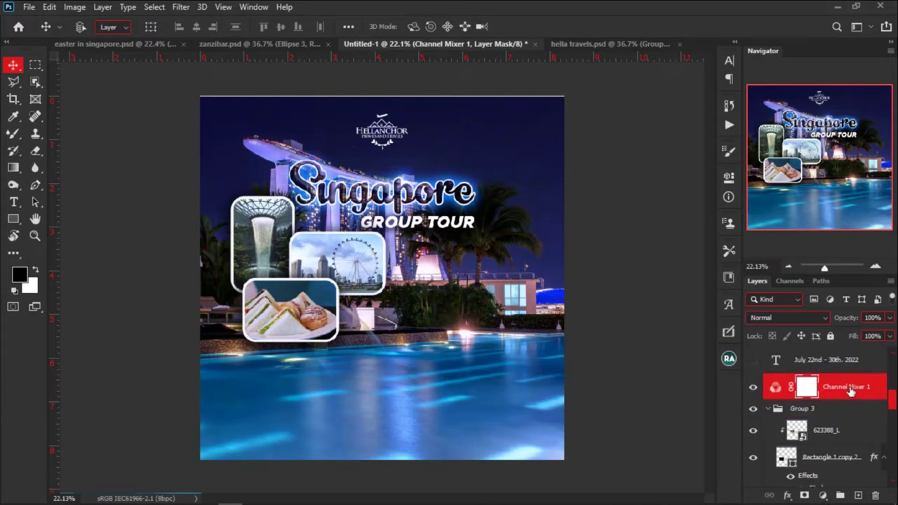
alt+click(853, 398)
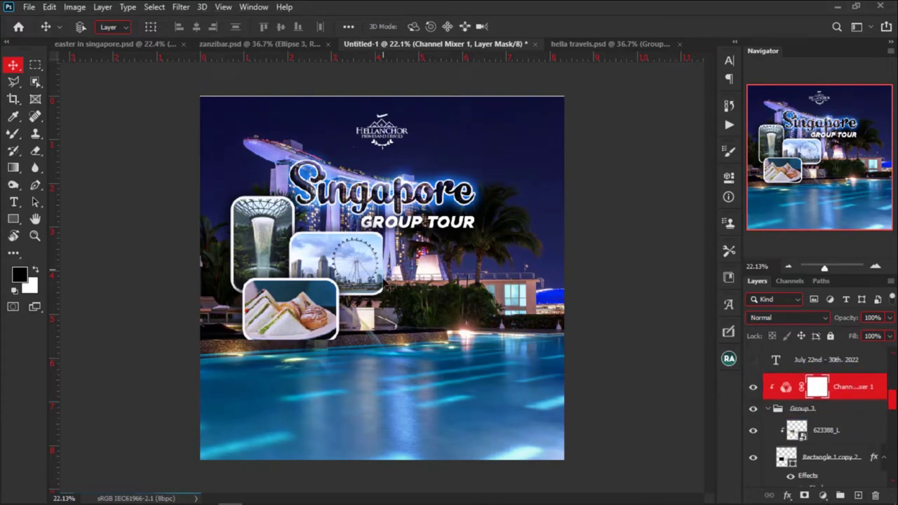
alt+click(855, 398)
scroll(858, 409, down, 1)
drag(857, 366, 852, 388)
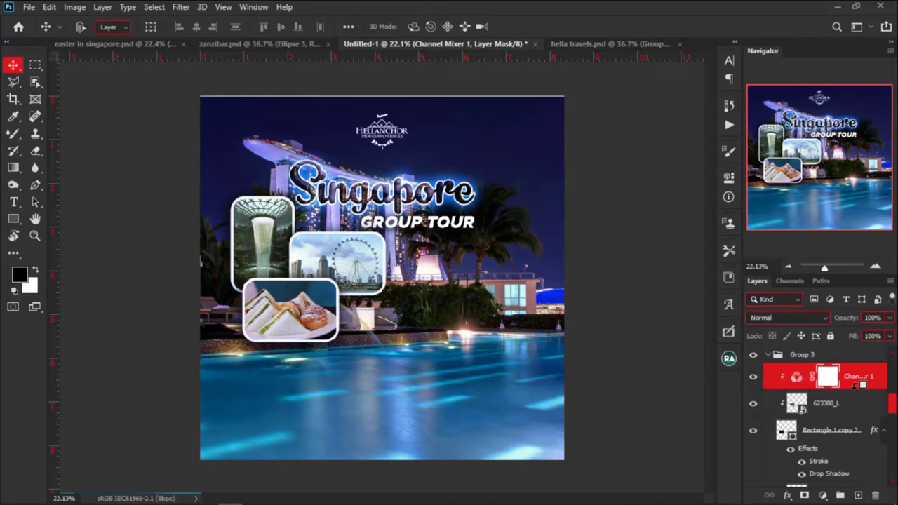
alt+click(855, 384)
click(853, 380)
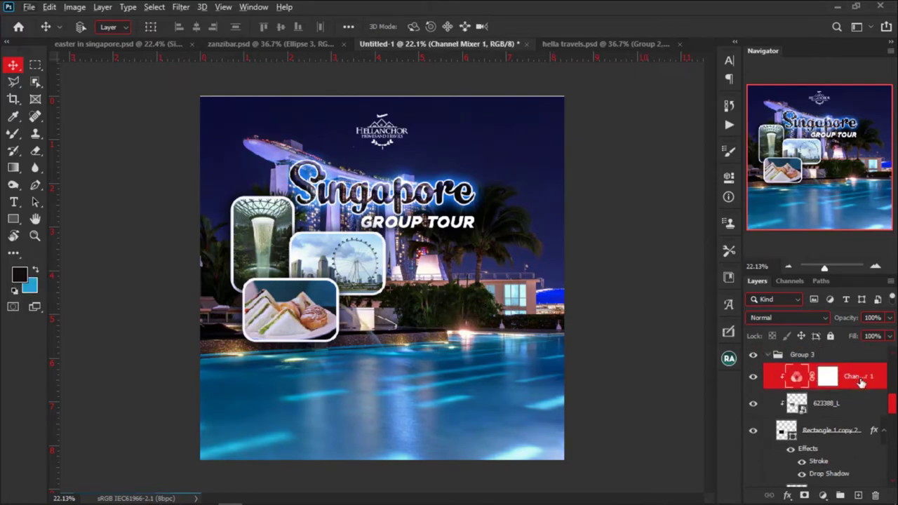
Duplicate the Channel Mixer above 243671_L and 5081352_L, clipping each copy to its photo.
drag(861, 381, 857, 470)
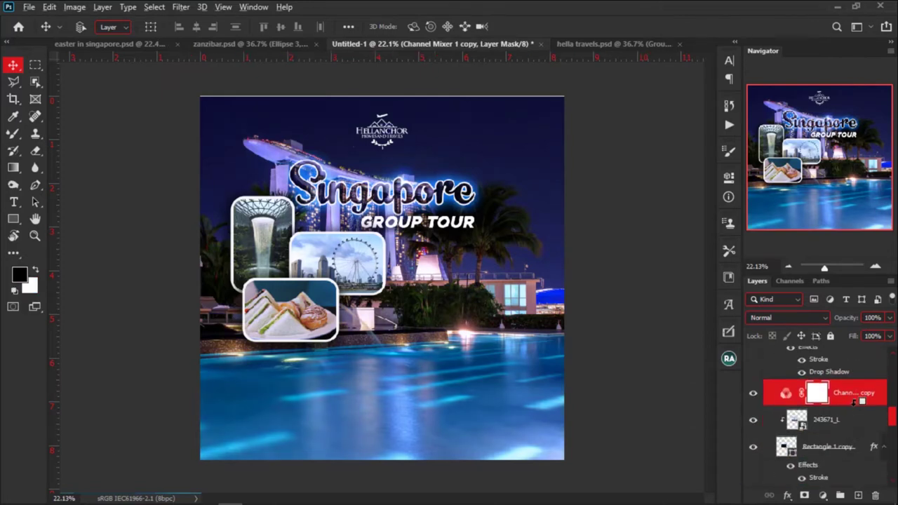
alt+click(856, 405)
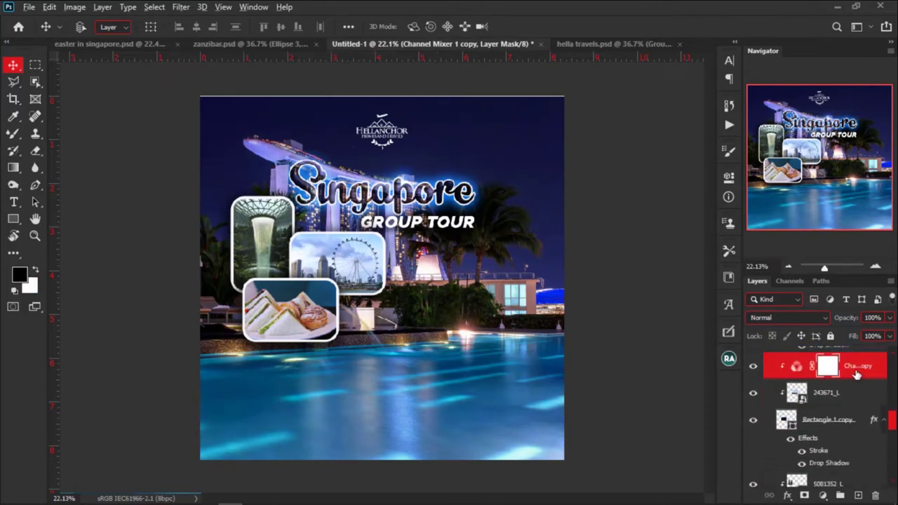
drag(857, 376, 857, 471)
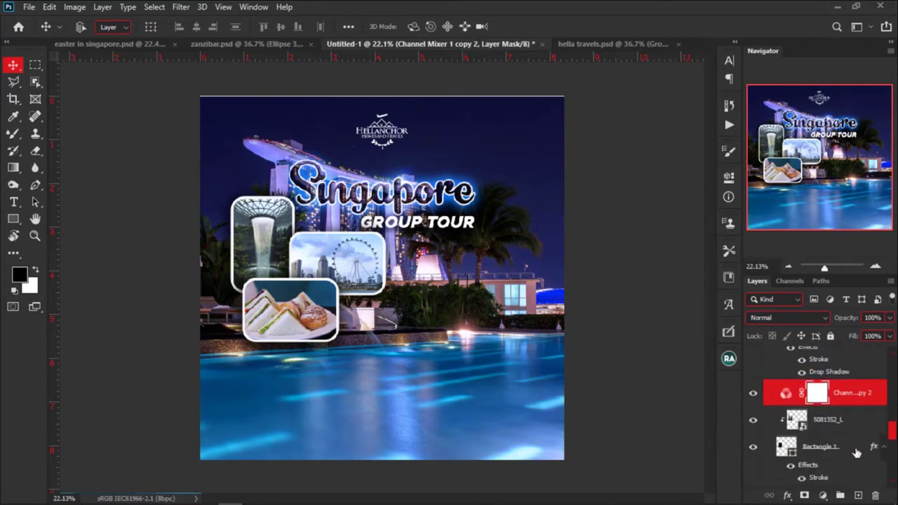
alt+click(863, 404)
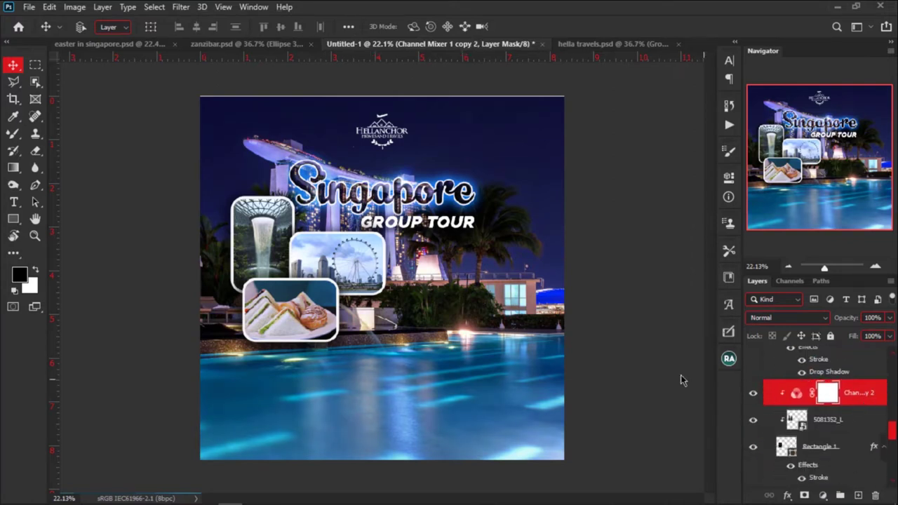
scroll(261, 288, down, 3)
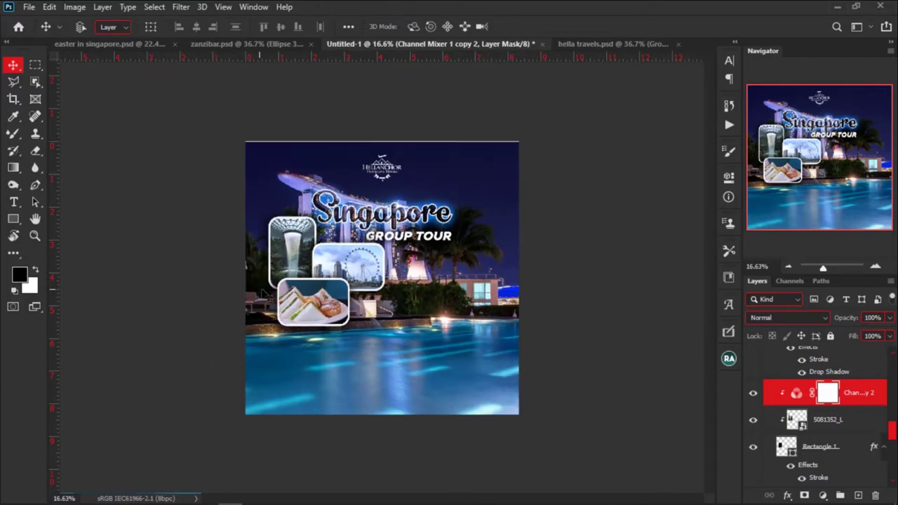
Scale the 1927720_L pool background photo up to about 204%.
click(449, 351)
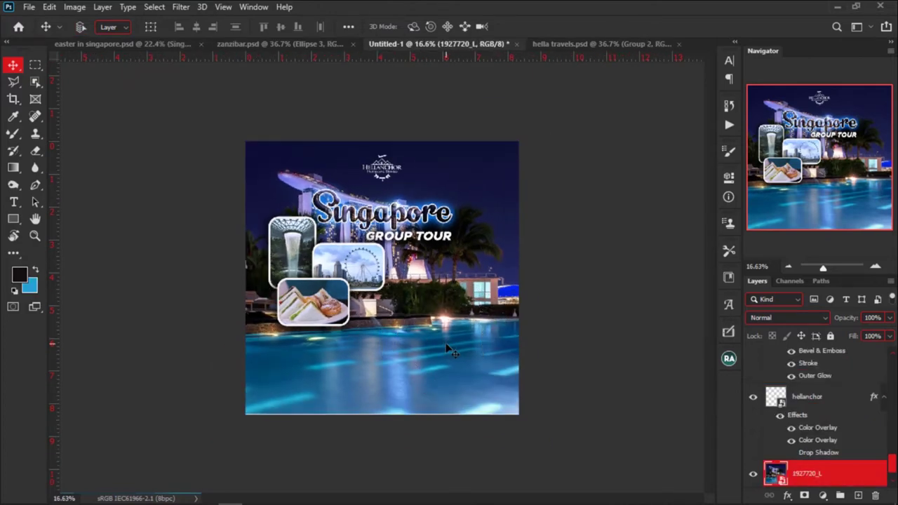
key(ctrl+t)
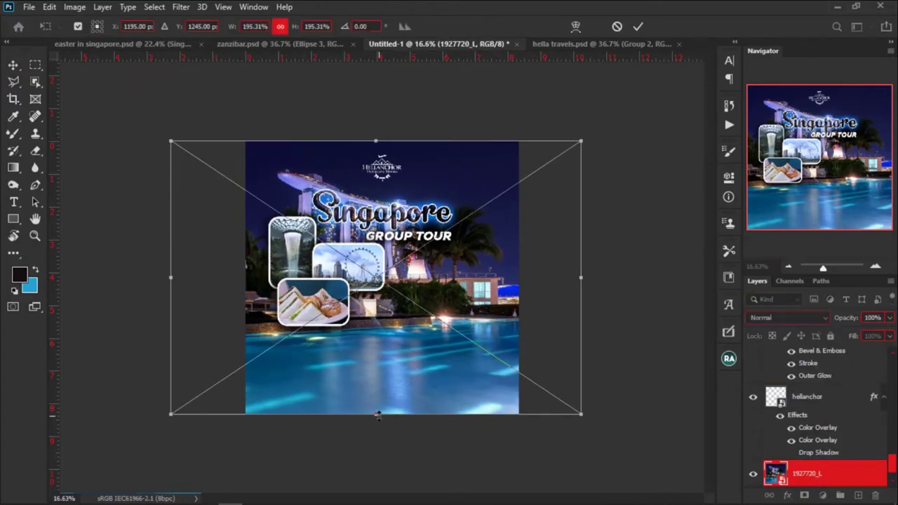
mouse_move(378, 415)
mouse_down()
mouse_move(377, 428)
mouse_move(383, 421)
mouse_up()
key(Return)
scroll(366, 289, up, 2)
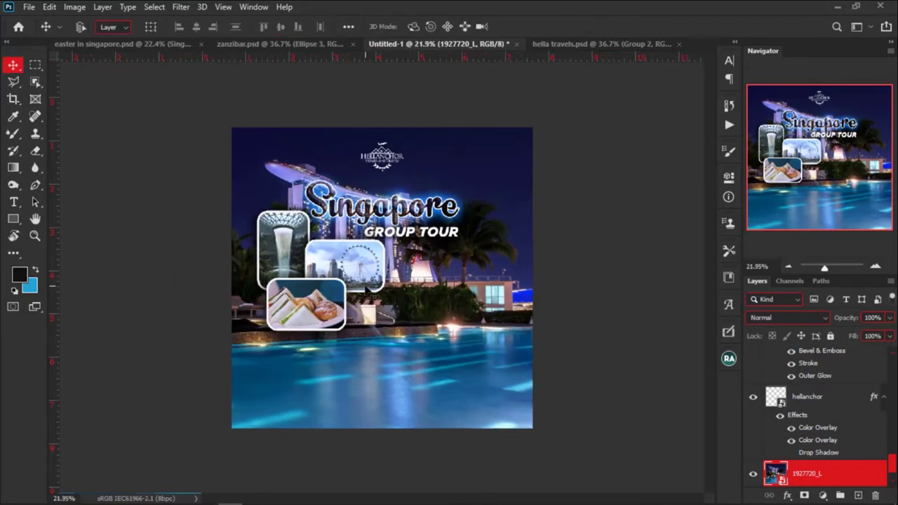
scroll(288, 293, down, 1)
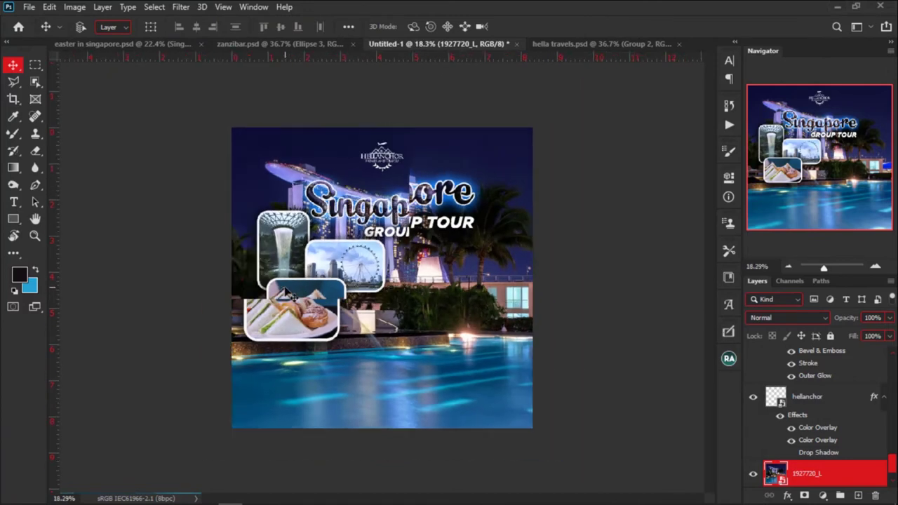
scroll(338, 268, up, 1)
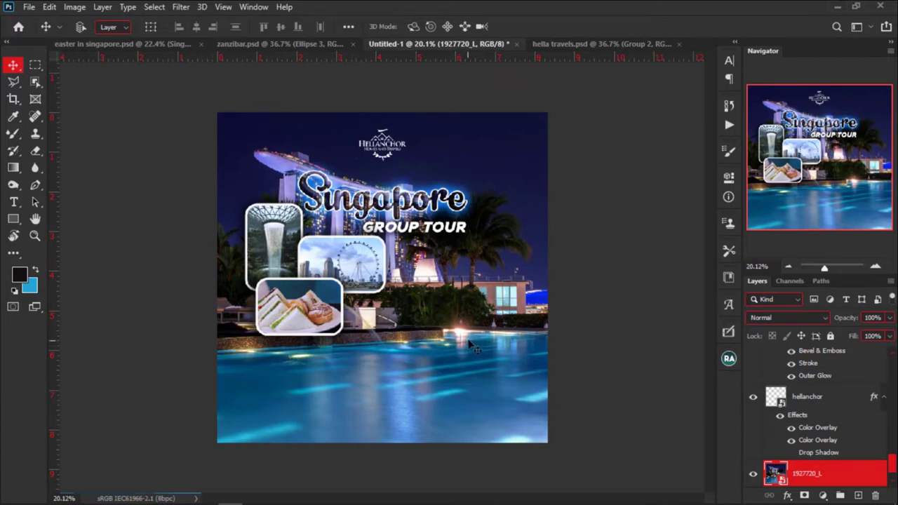
scroll(833, 411, up, 5)
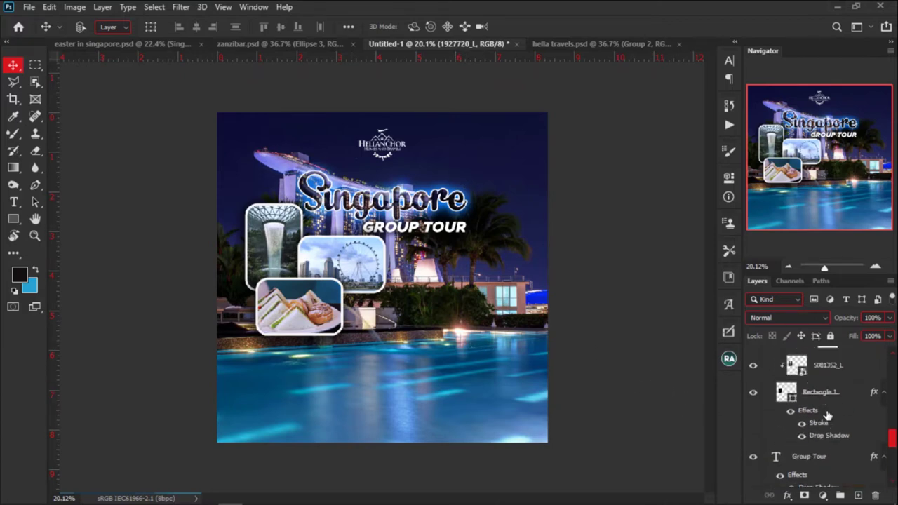
scroll(828, 416, up, 5)
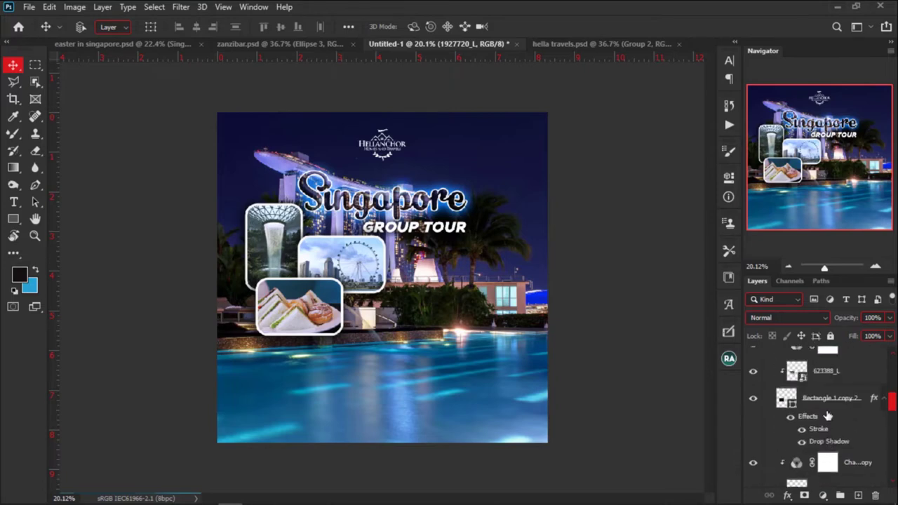
scroll(828, 416, up, 4)
Show the 'JULY 22ND - 30TH. 2022' text, place it below GROUP TOUR, and color it near-white.
click(768, 458)
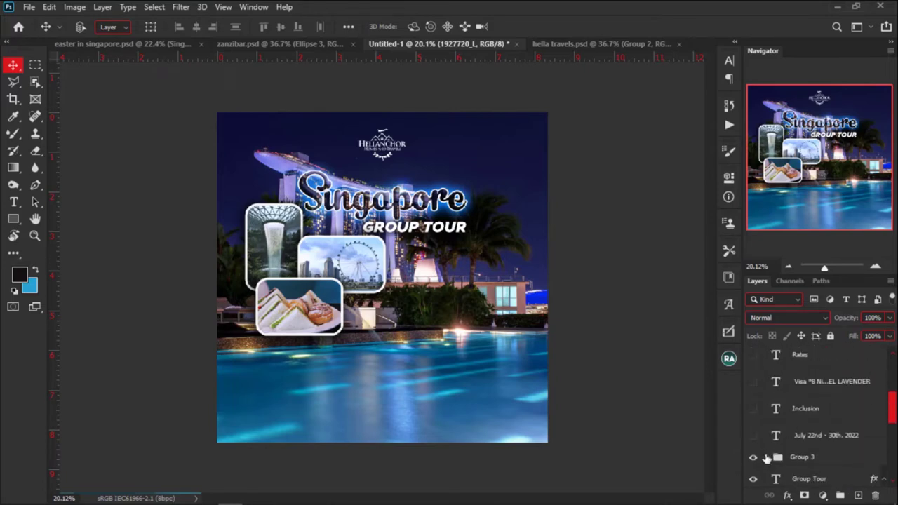
click(753, 436)
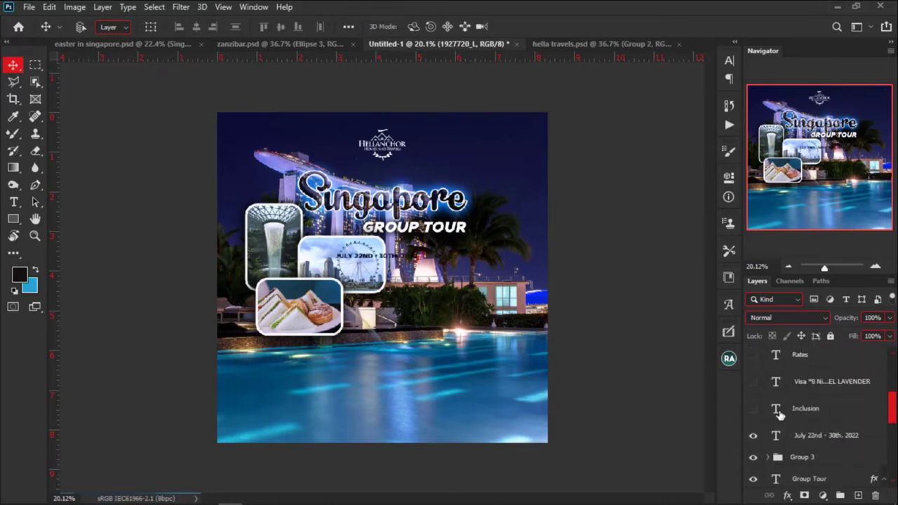
drag(395, 258, 463, 293)
key(t)
scroll(461, 294, up, 1)
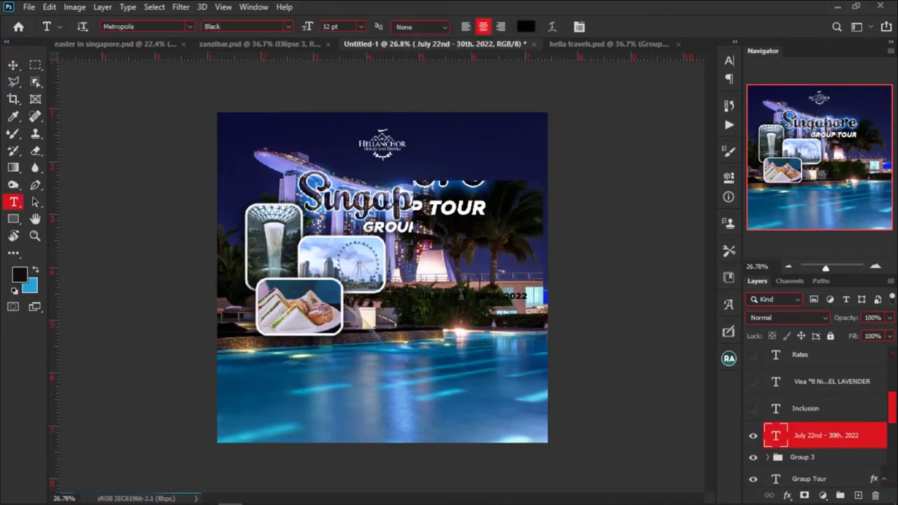
click(729, 61)
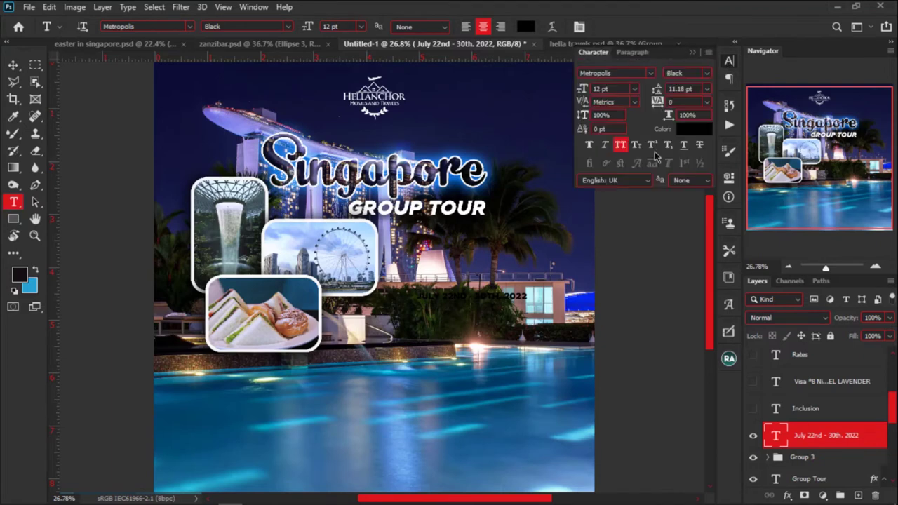
click(692, 130)
drag(543, 180, 538, 174)
click(835, 168)
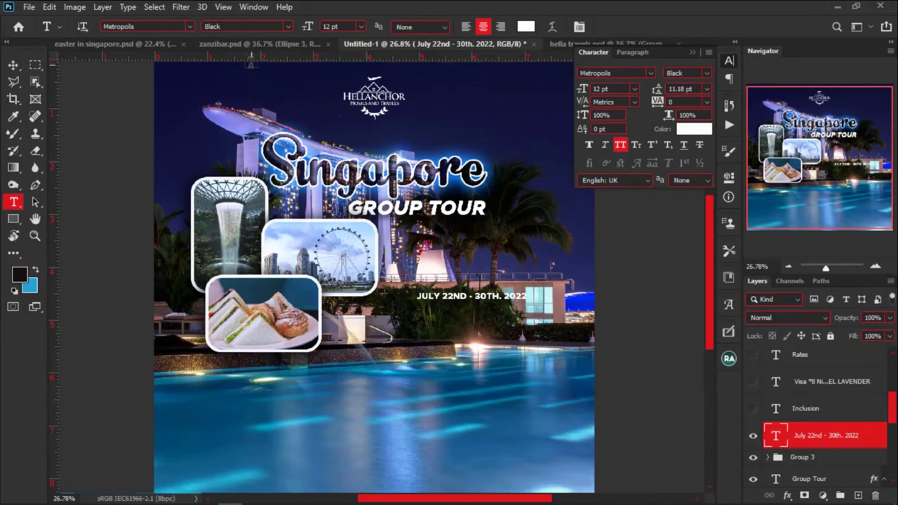
alt+scroll(467, 312, down, 2)
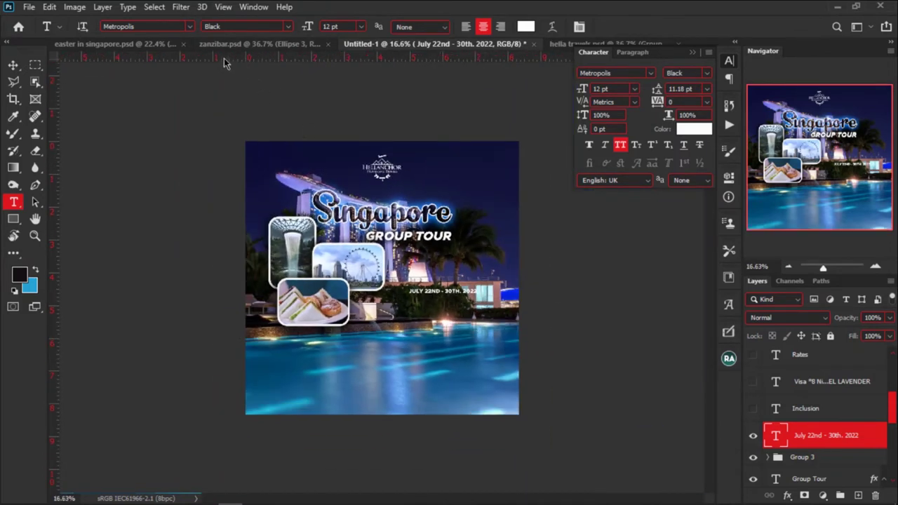
Drag the red travel date layer from easter in singapore.psd onto the Untitled-1 poster.
click(160, 45)
ctrl+click(401, 249)
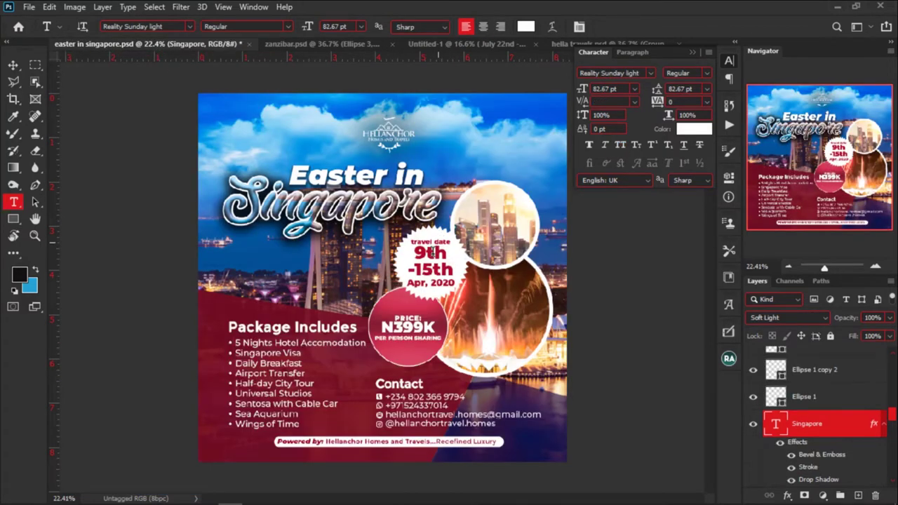
click(13, 65)
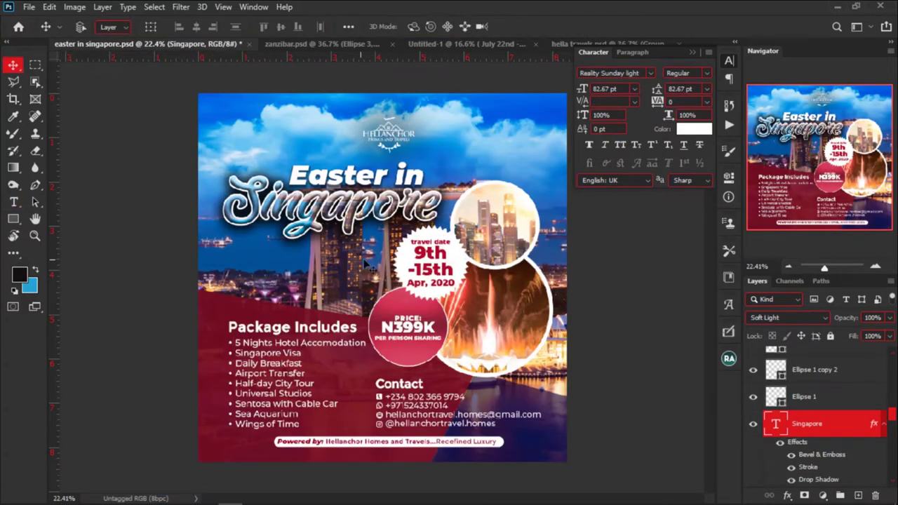
ctrl+click(431, 281)
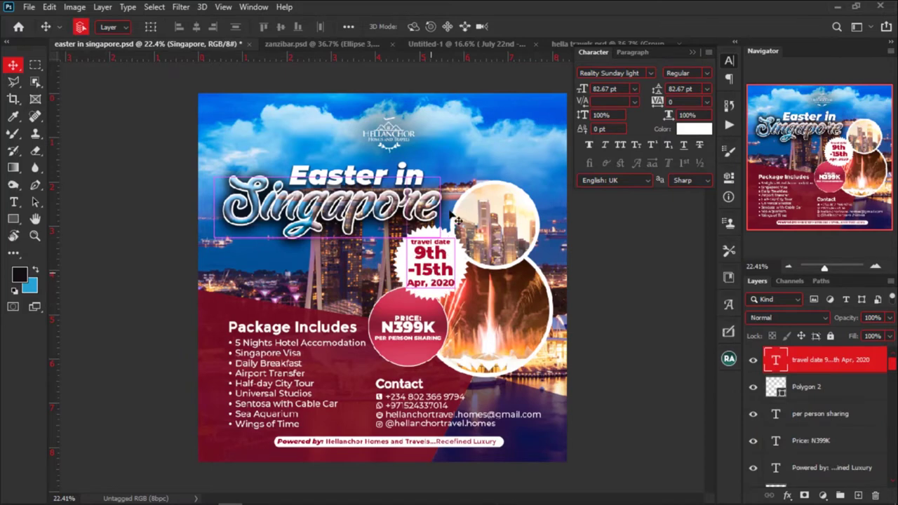
drag(430, 261, 477, 370)
scroll(430, 298, up, 5)
scroll(477, 370, up, 3)
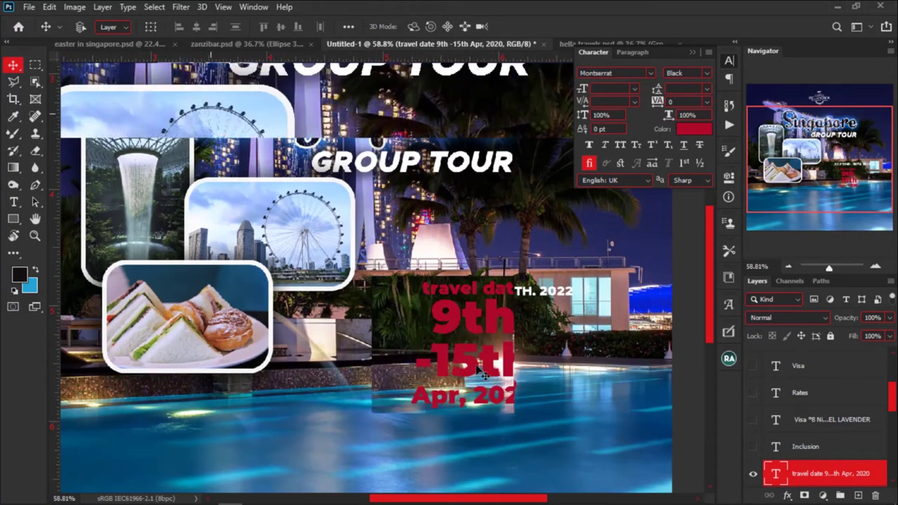
Retype the red date as '22nd -30th July, 2022', replacing Apr, the year digit, 15 and 9th.
key(t)
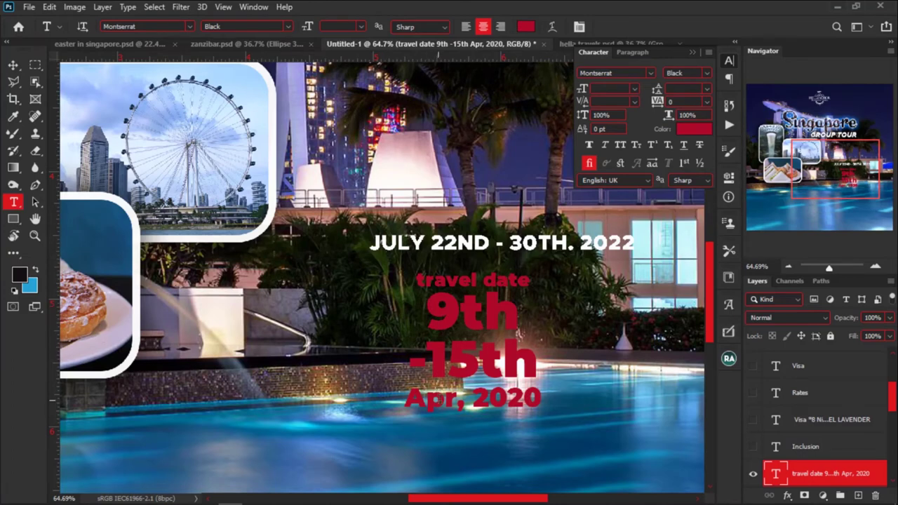
drag(458, 397, 382, 404)
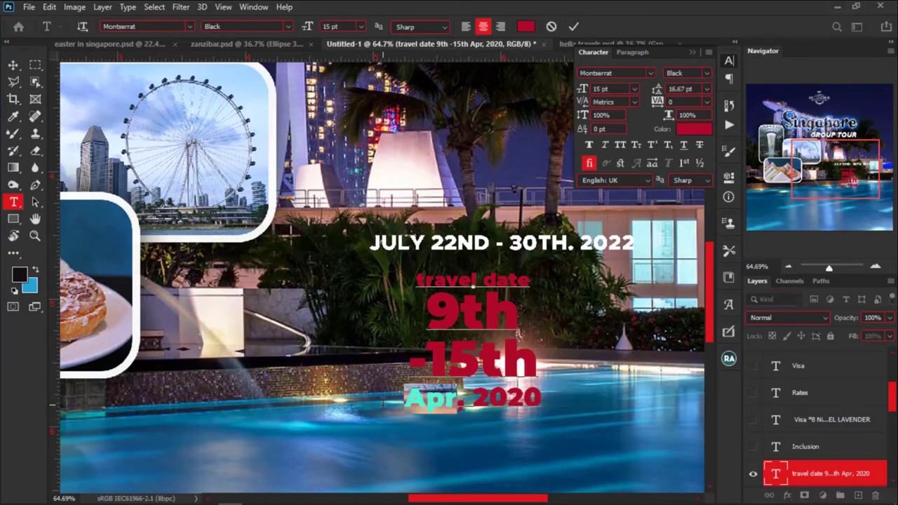
text(July,)
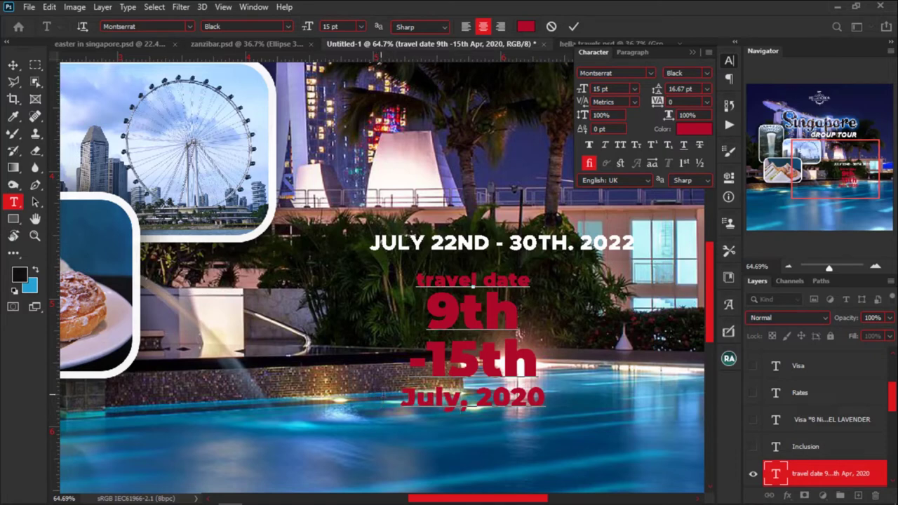
drag(527, 399, 546, 398)
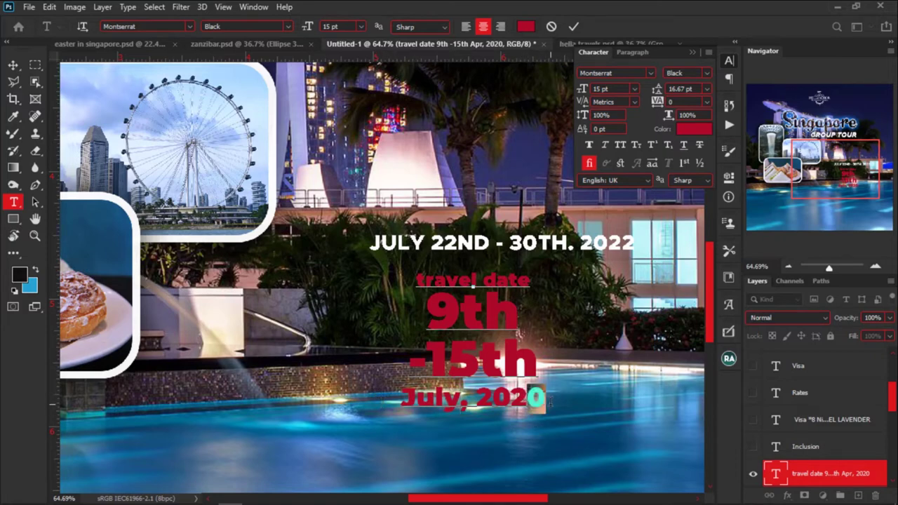
text(2)
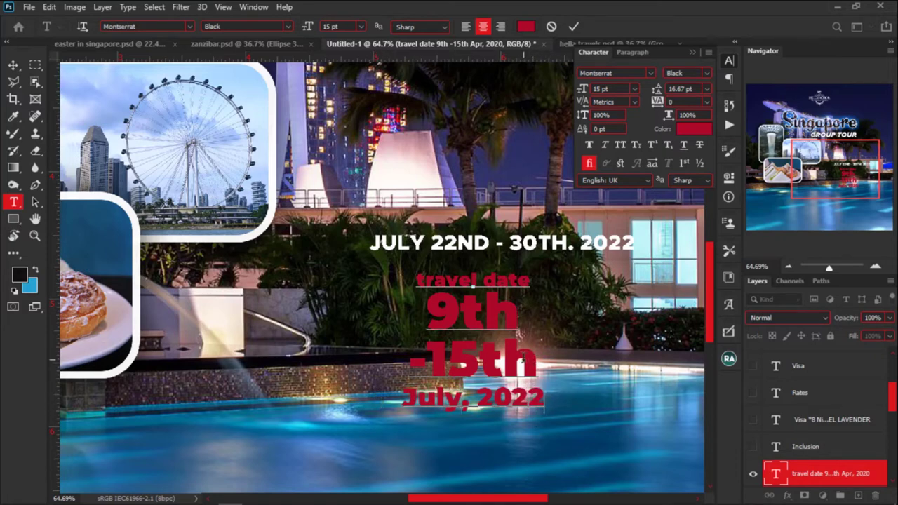
drag(480, 360, 430, 359)
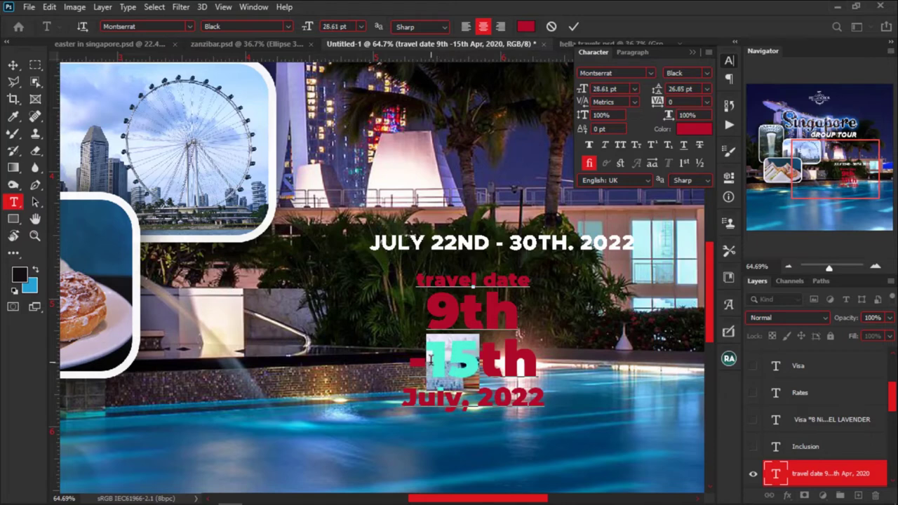
text(30)
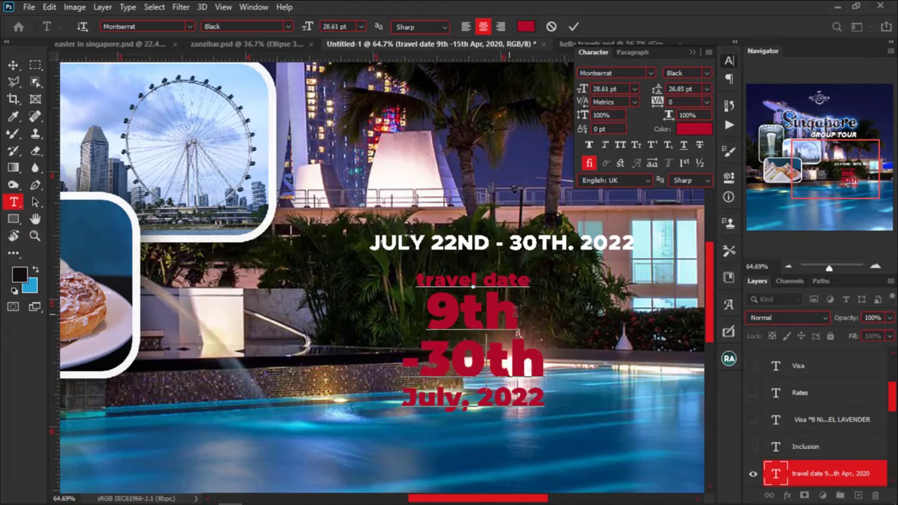
drag(517, 312, 414, 314)
text(22nd)
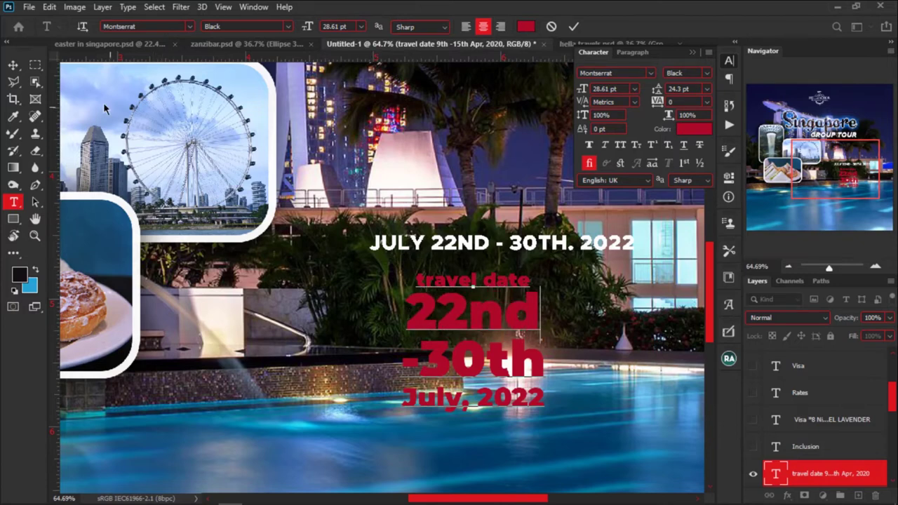
click(13, 67)
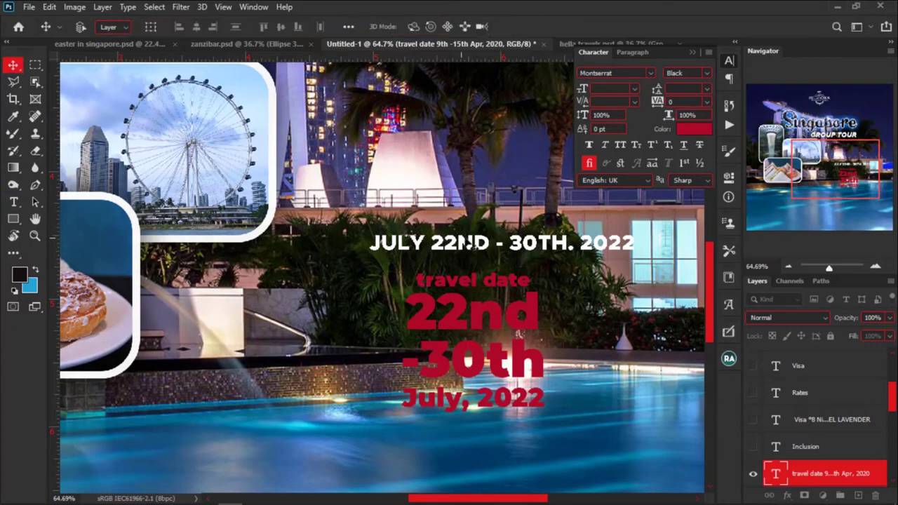
click(470, 242)
Group the selected text layer and move the travel date upward, checking spacing to the food photo.
key(ctrl+g)
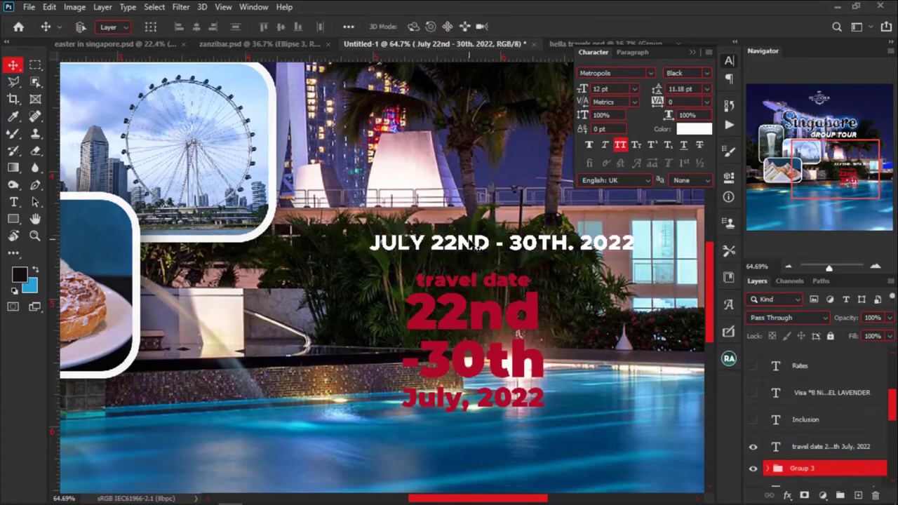
scroll(382, 301, down, 3)
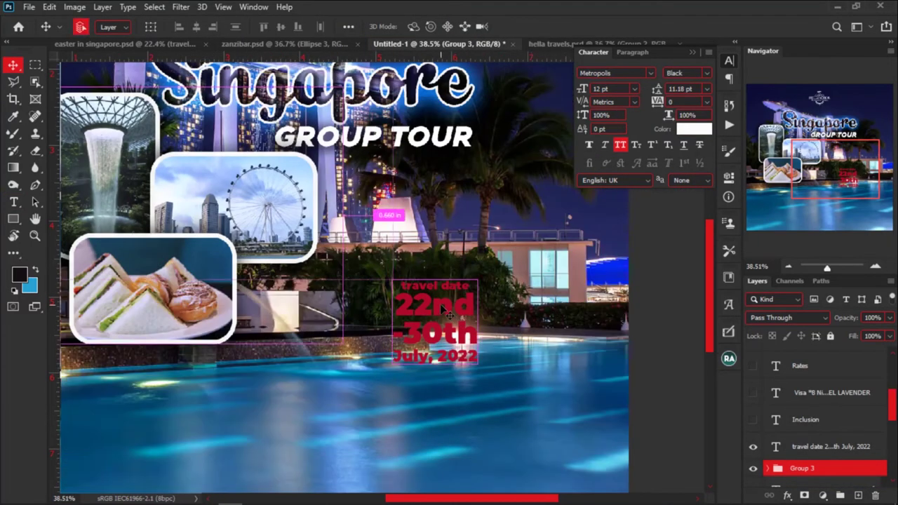
click(447, 313)
scroll(447, 313, down, 3)
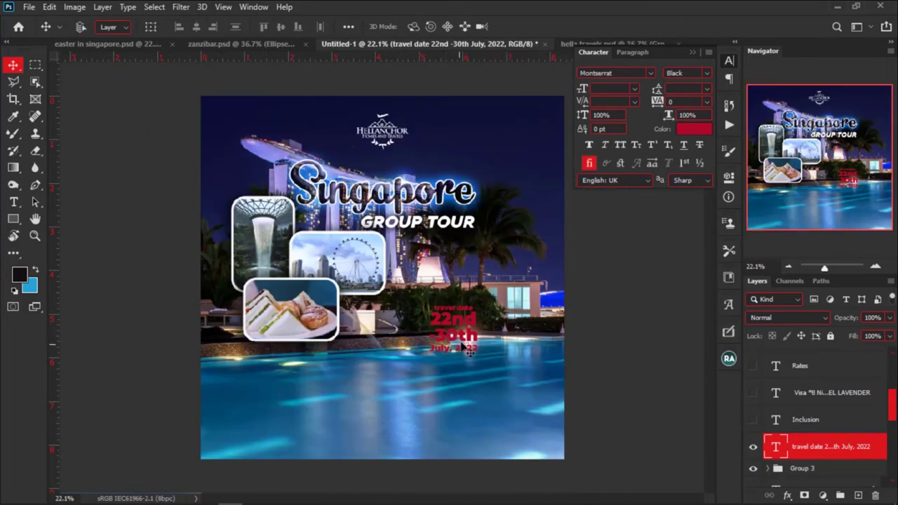
drag(465, 348, 443, 307)
scroll(452, 297, down, 1)
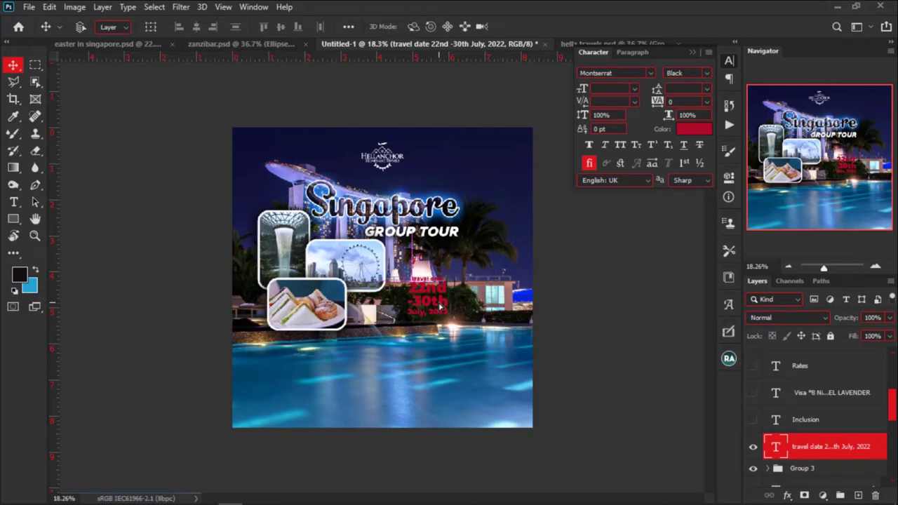
key(ctrl)
ctrl+click(307, 313)
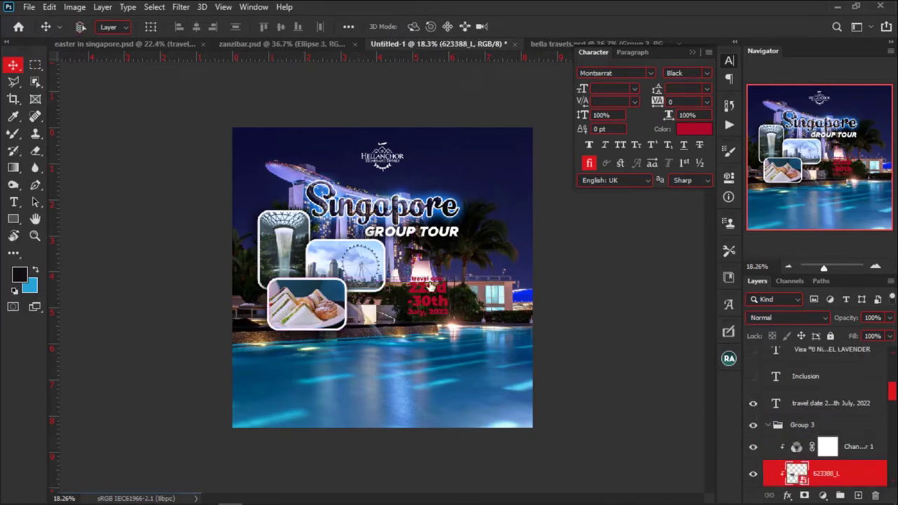
Nudge the Group 3 collage down and left, then drag the travel date to the lower-left.
click(847, 429)
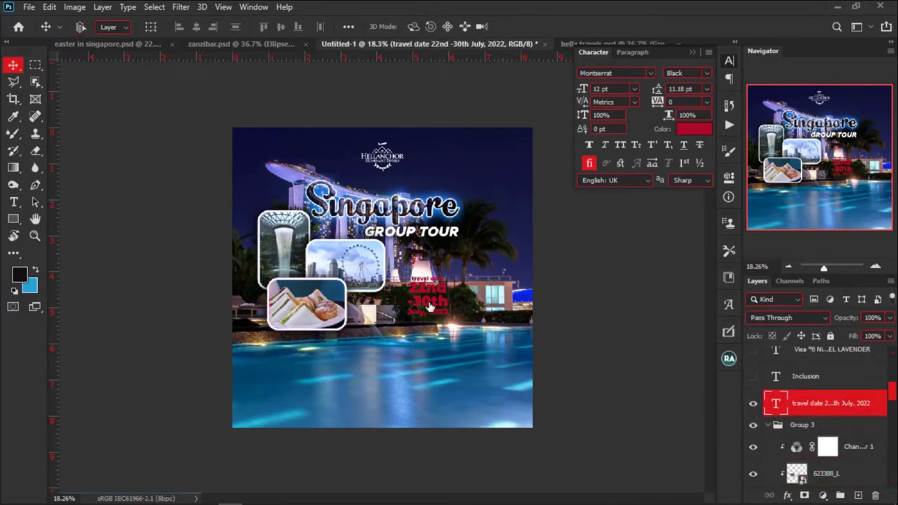
key(ctrl)
key(Down)
key(Down)
key(Down)
key(Down)
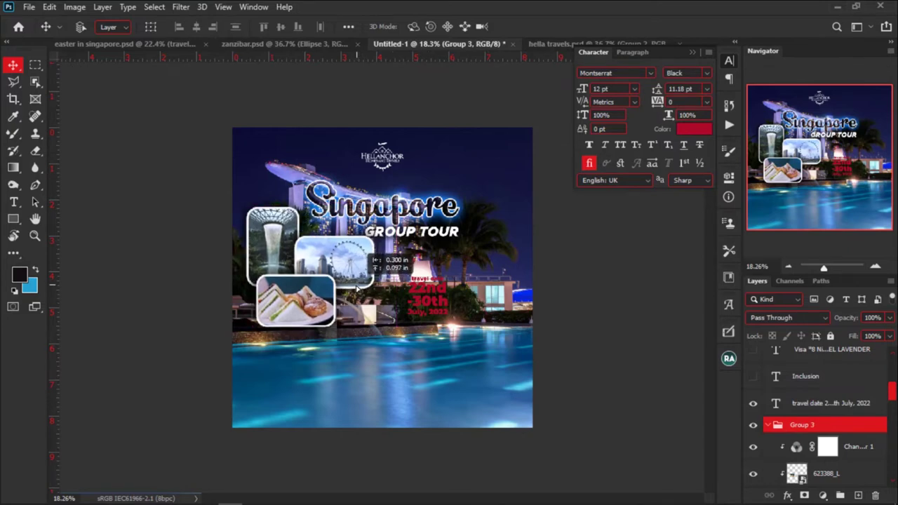
key(Left)
key(Left)
key(Left)
key(Left)
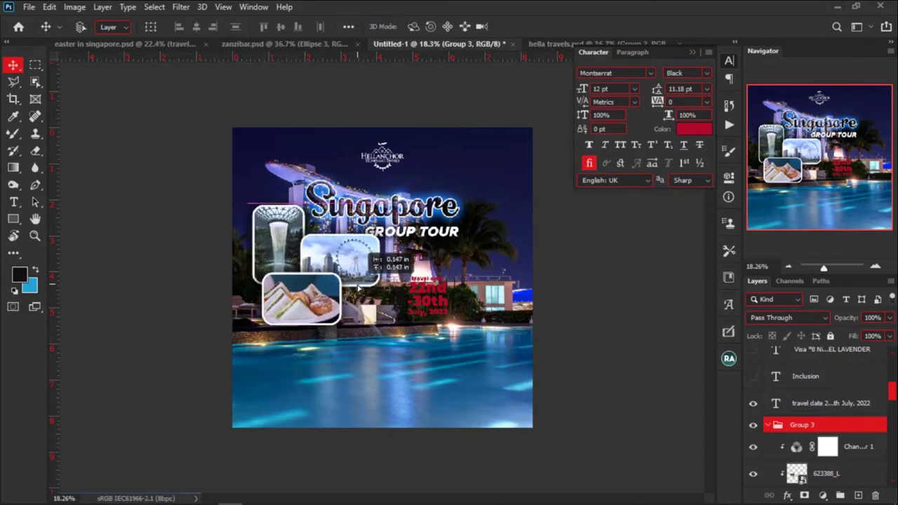
key(Down)
key(Down)
key(Down)
key(Down)
key(Down)
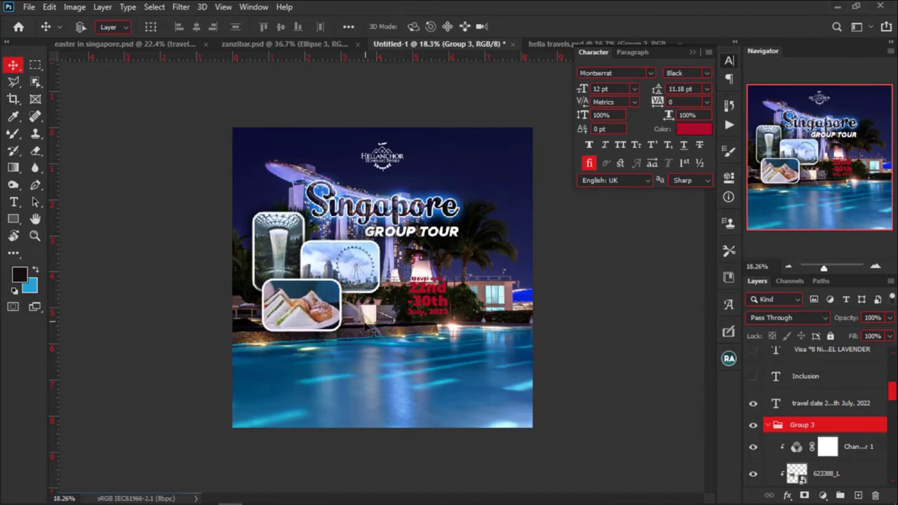
key(ctrl)
drag(426, 289, 275, 372)
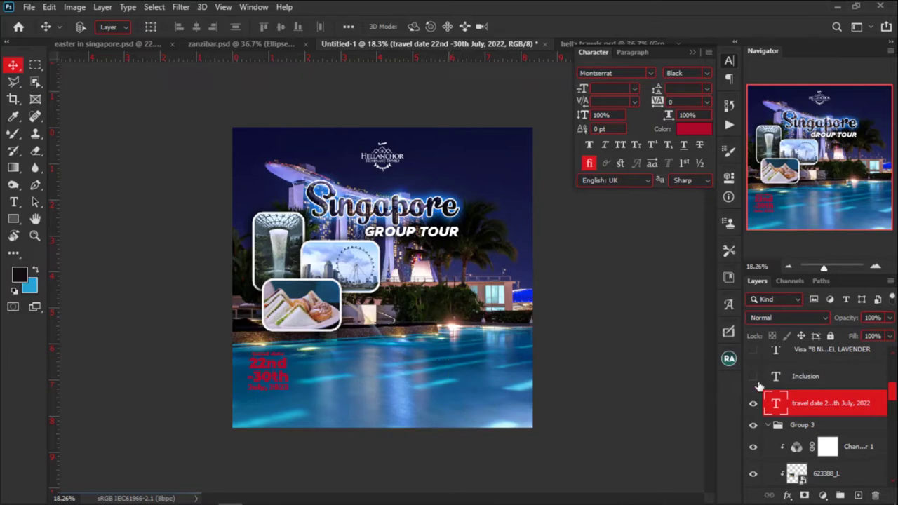
Color the travel date and the inclusion text layers white (#ffffff).
click(684, 130)
click(539, 174)
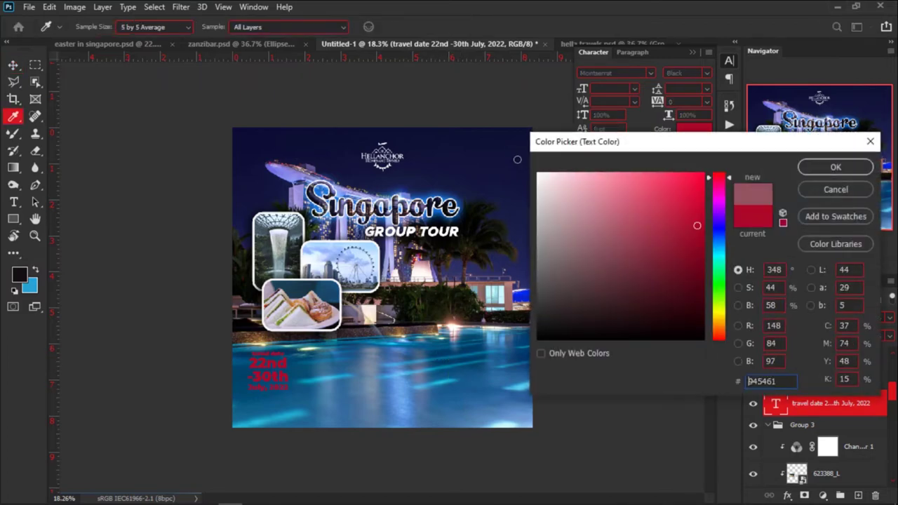
click(834, 168)
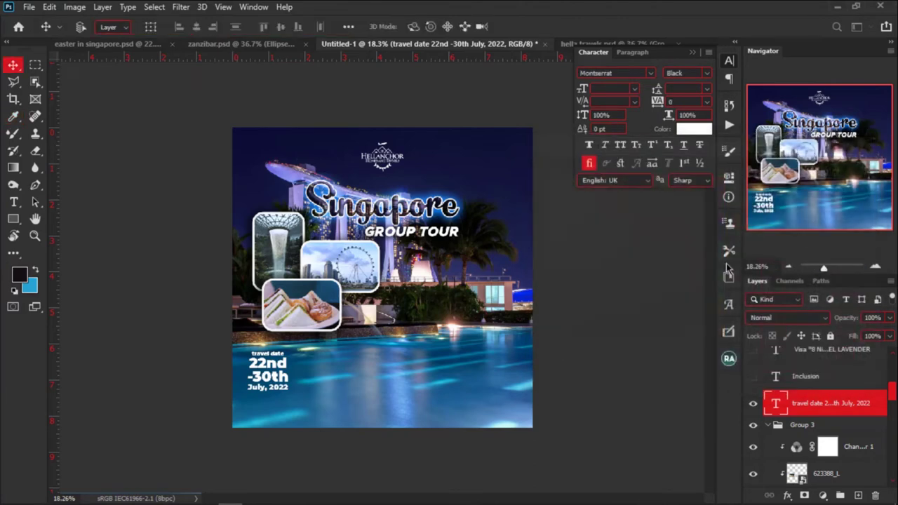
click(839, 379)
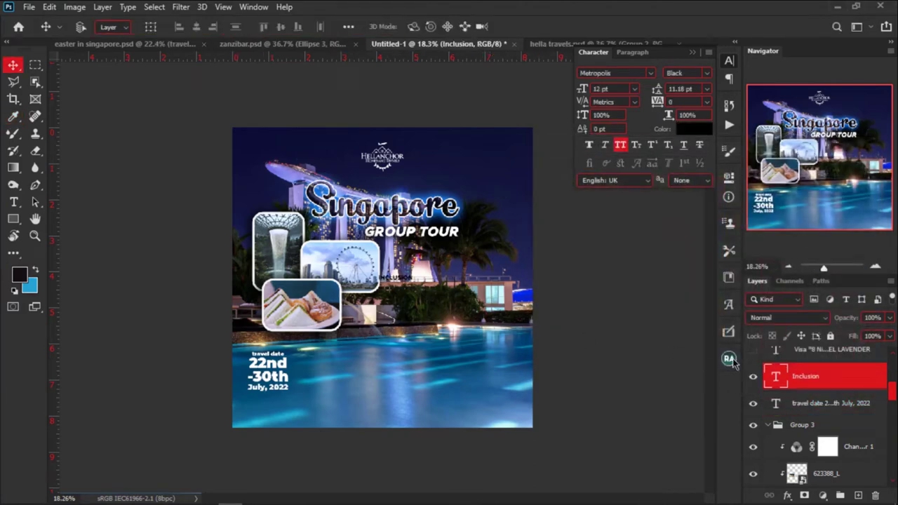
scroll(838, 377, up, 5)
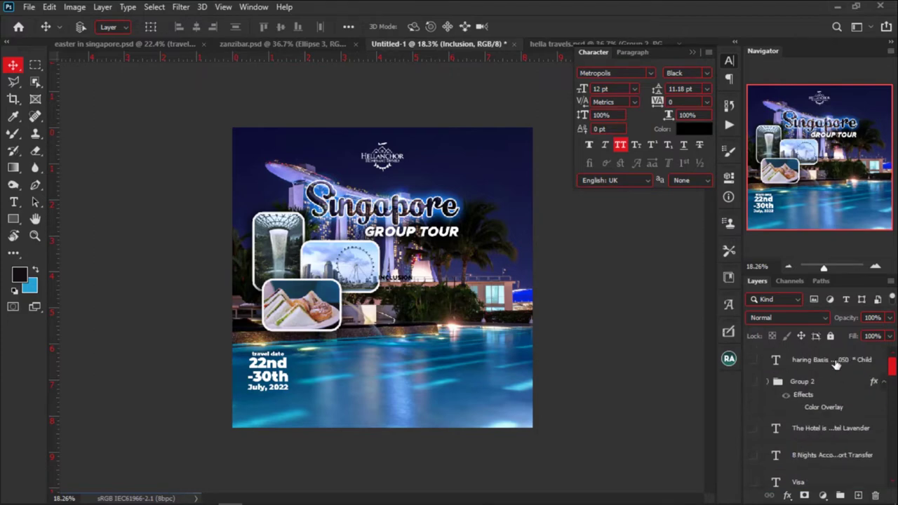
shift+click(836, 363)
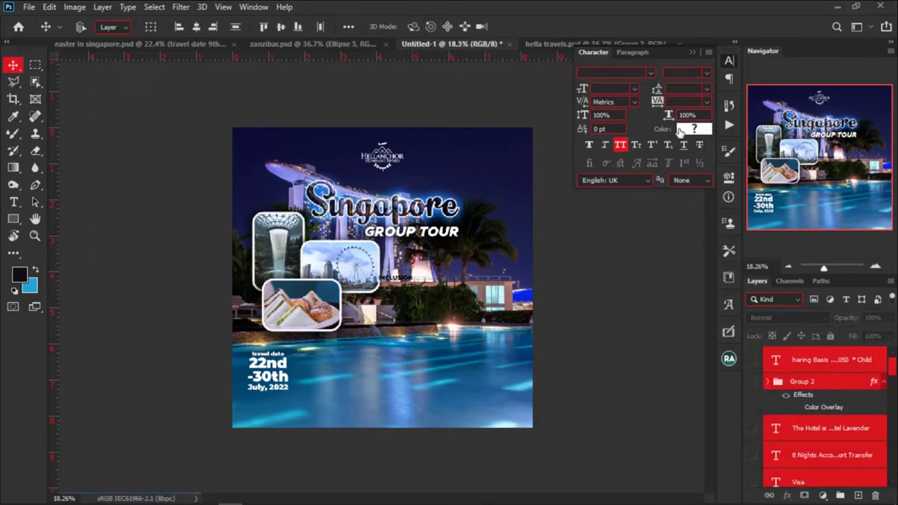
click(685, 132)
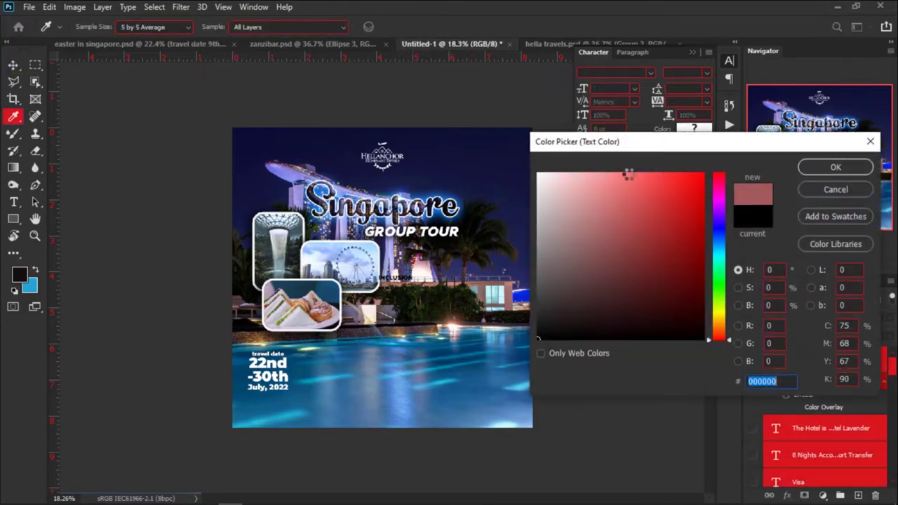
text(a35b5b)
text(ffffff)
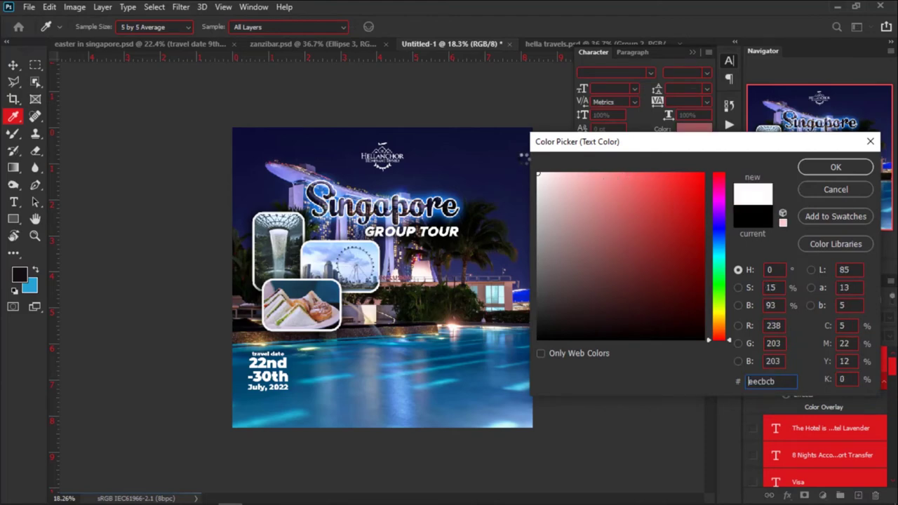
click(836, 167)
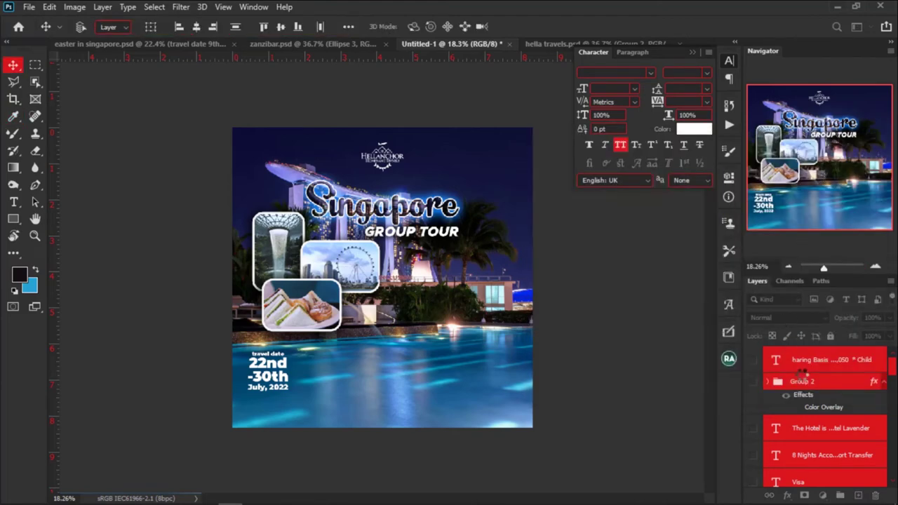
Move the INCLUSION heading up and right beside the photo collage.
scroll(803, 374, down, 5)
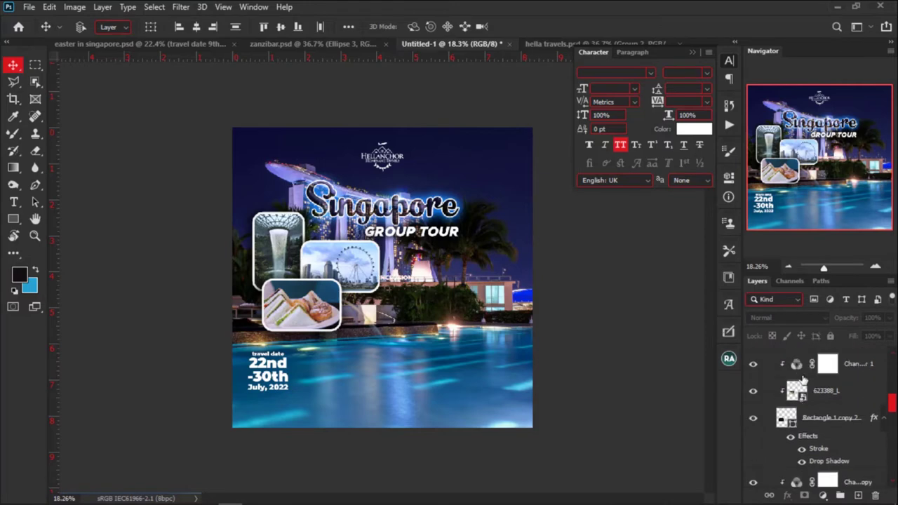
click(834, 402)
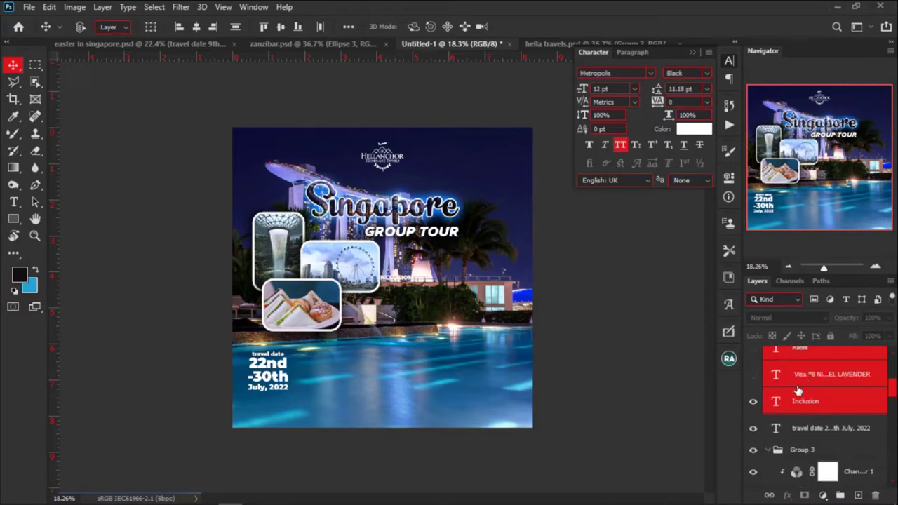
drag(404, 282, 501, 256)
scroll(473, 264, up, 3)
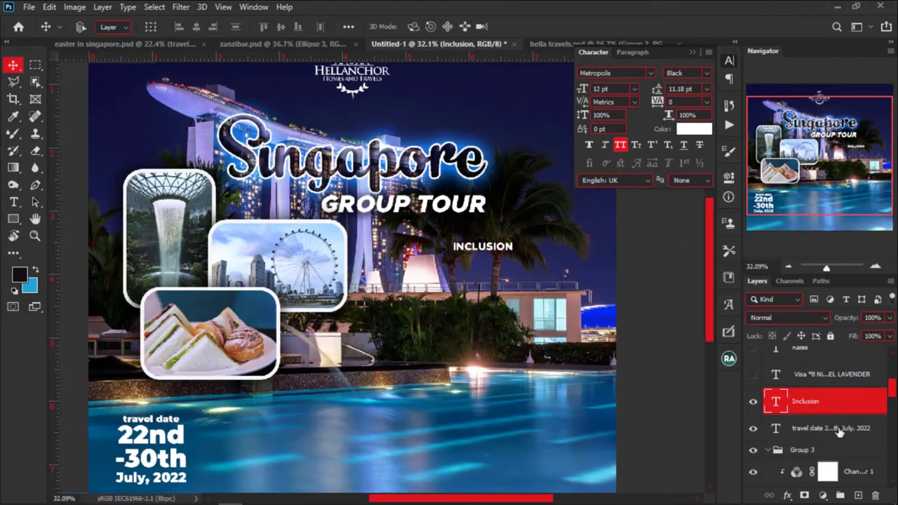
Check the Zanzibar and Easter in Singapore posters for reference, then return to Untitled-1.
click(840, 430)
click(14, 218)
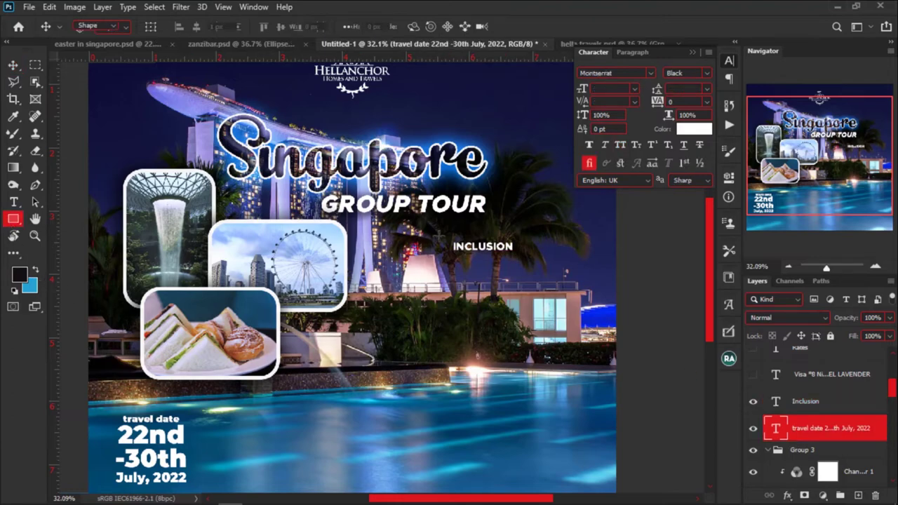
scroll(477, 239, up, 3)
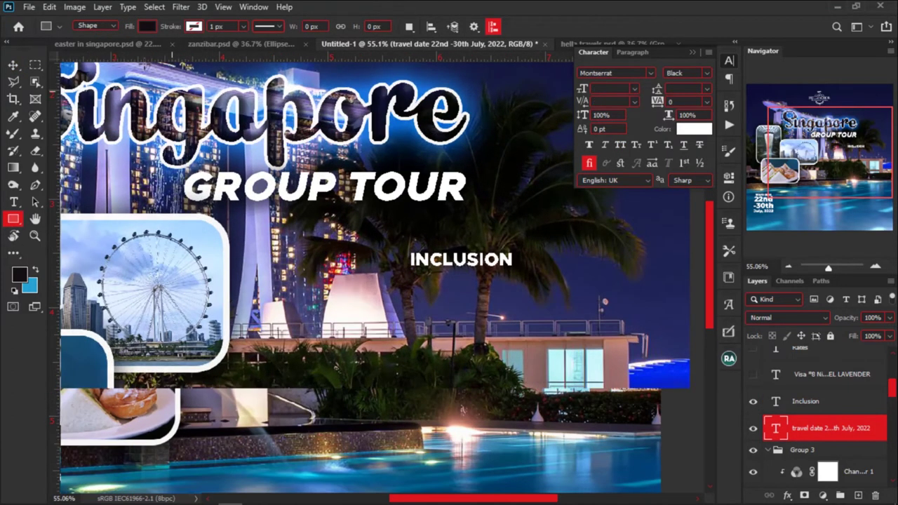
click(139, 47)
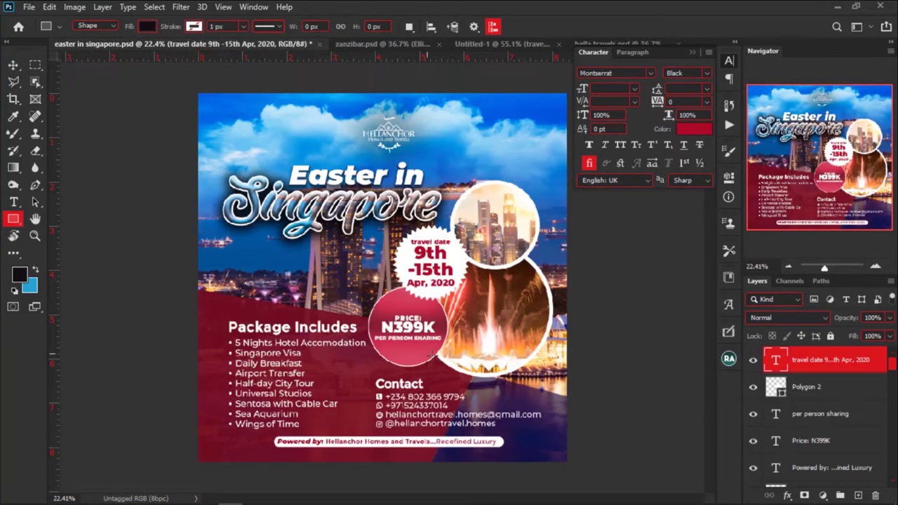
click(359, 45)
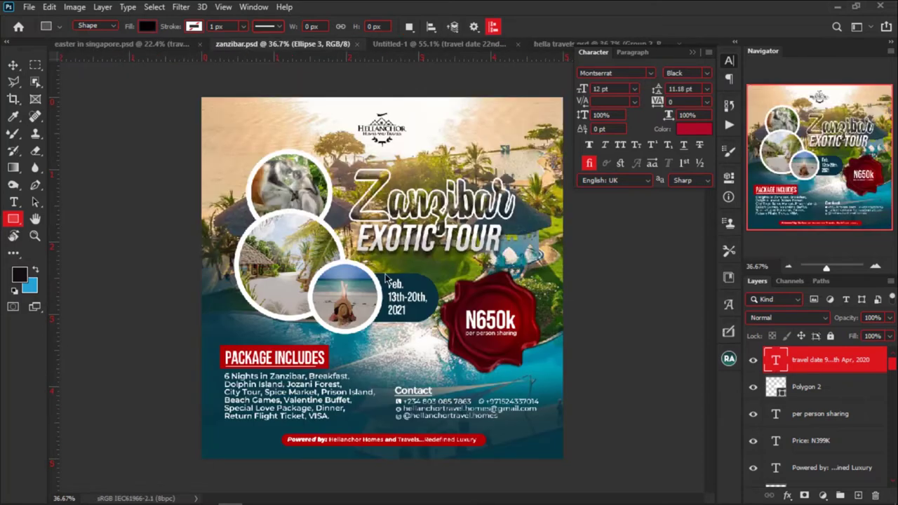
click(172, 42)
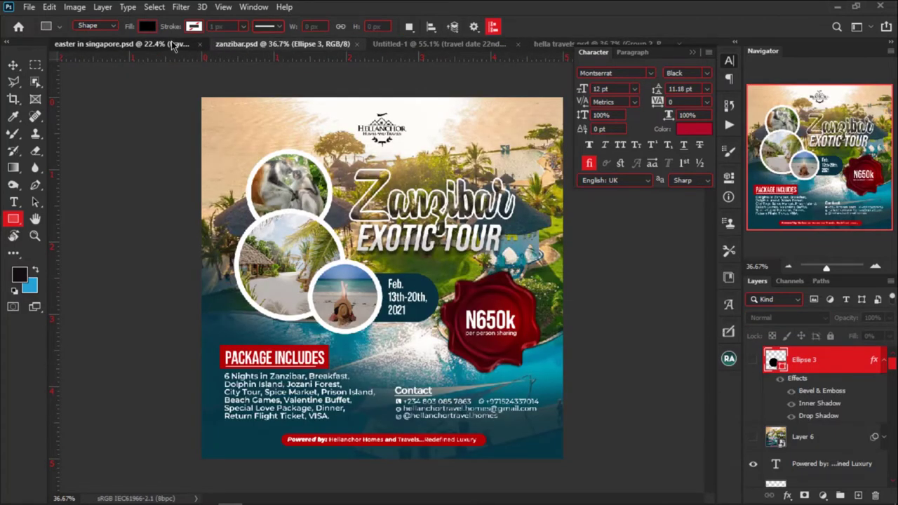
click(482, 45)
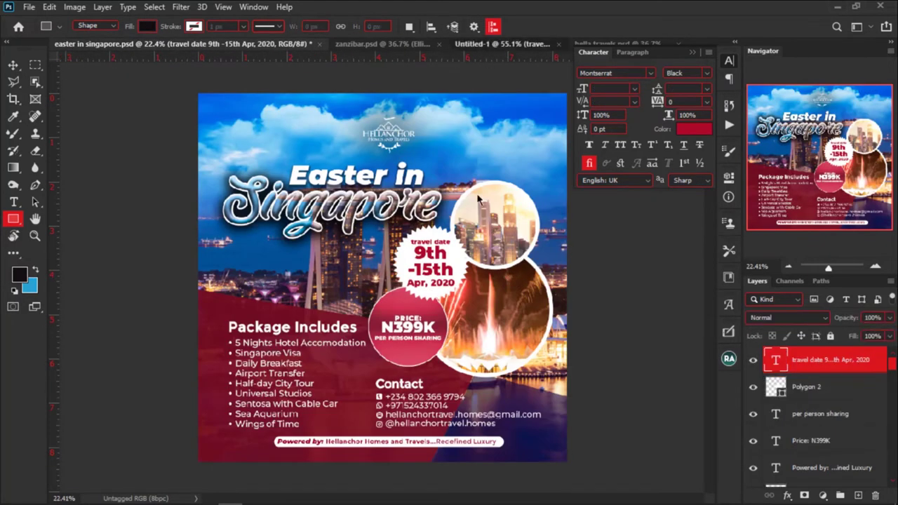
scroll(544, 274, up, 1)
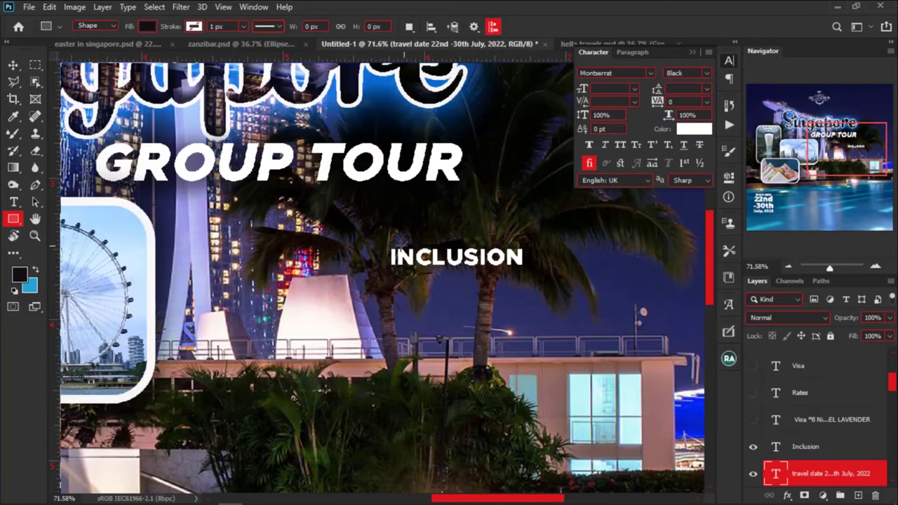
Draw a dark 310 x 72 px bar with 15 px rounded corners behind INCLUSION.
drag(384, 239, 530, 274)
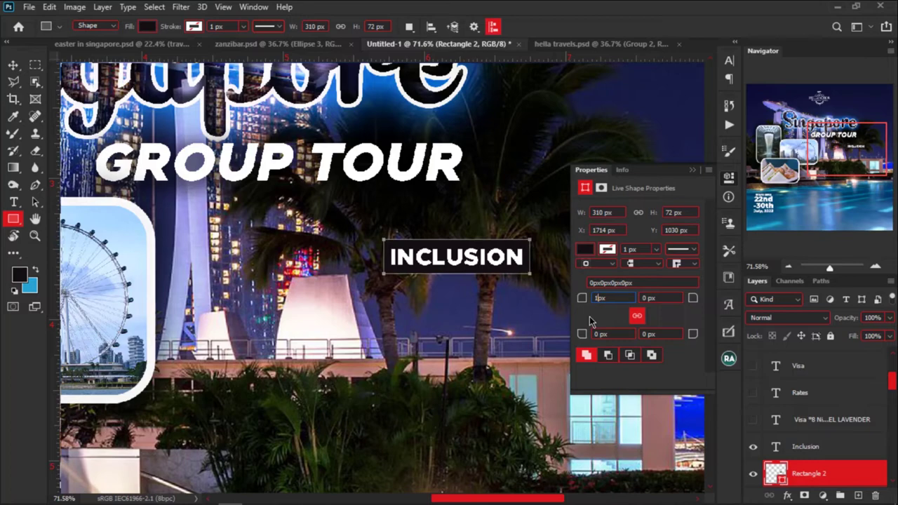
text(5)
key(Return)
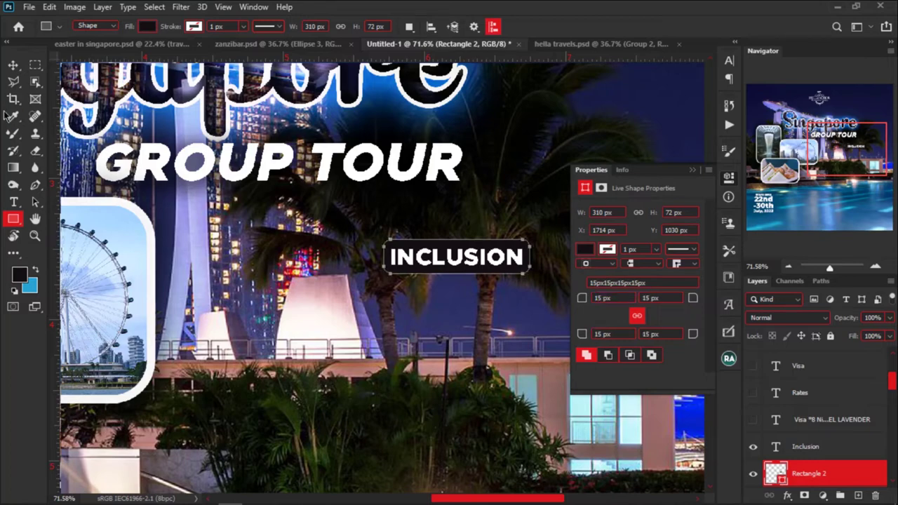
click(13, 65)
scroll(235, 241, down, 5)
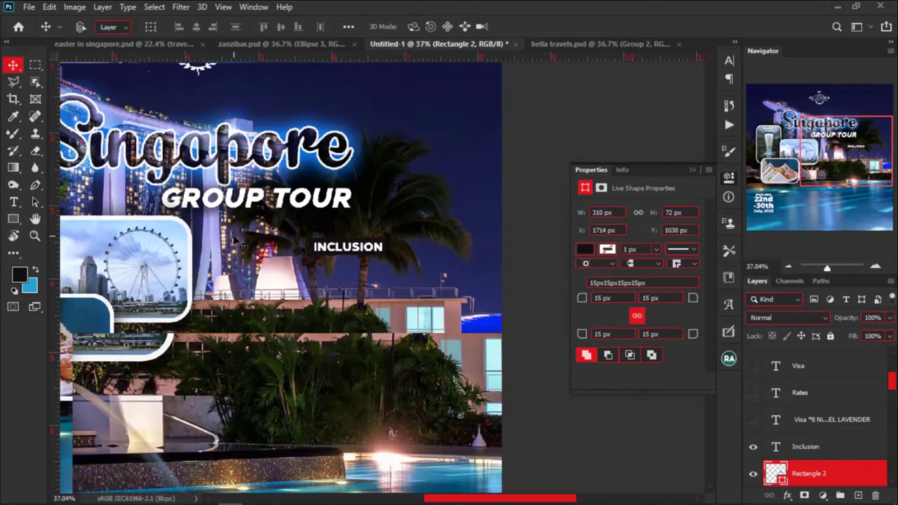
scroll(430, 234, down, 2)
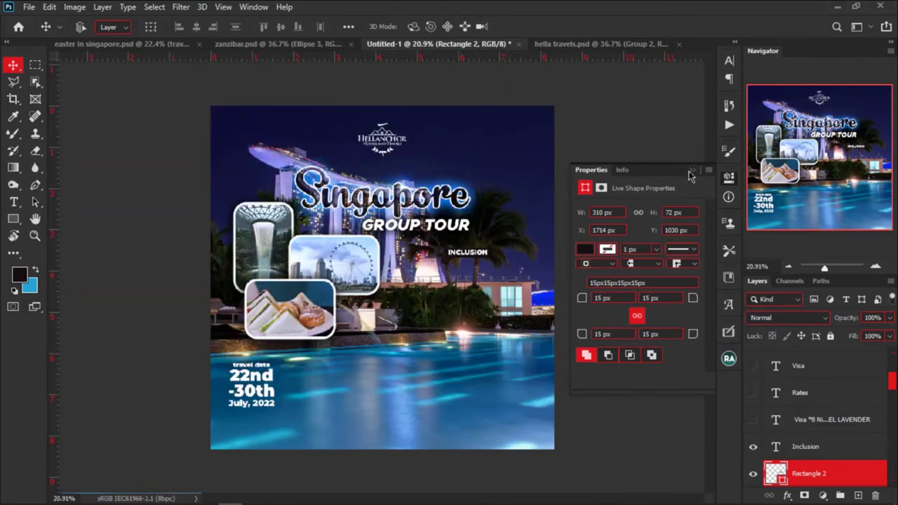
click(691, 171)
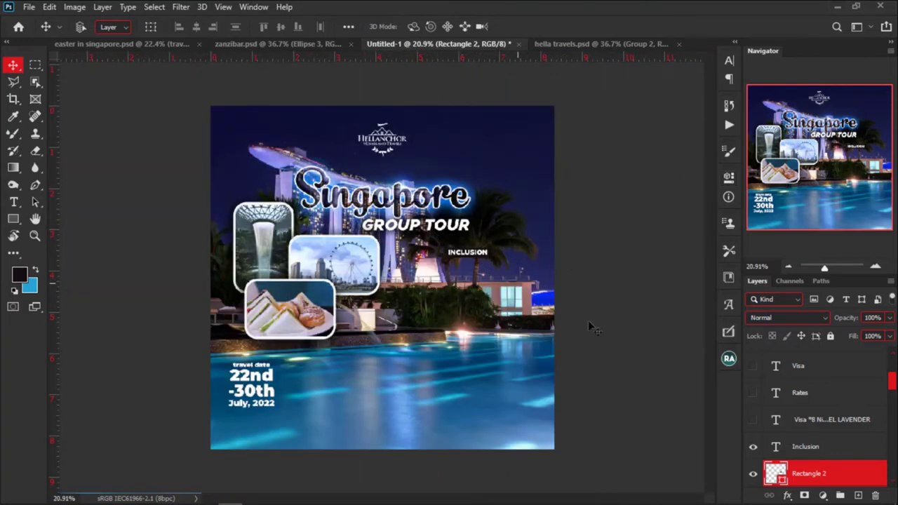
key(ctrl+t)
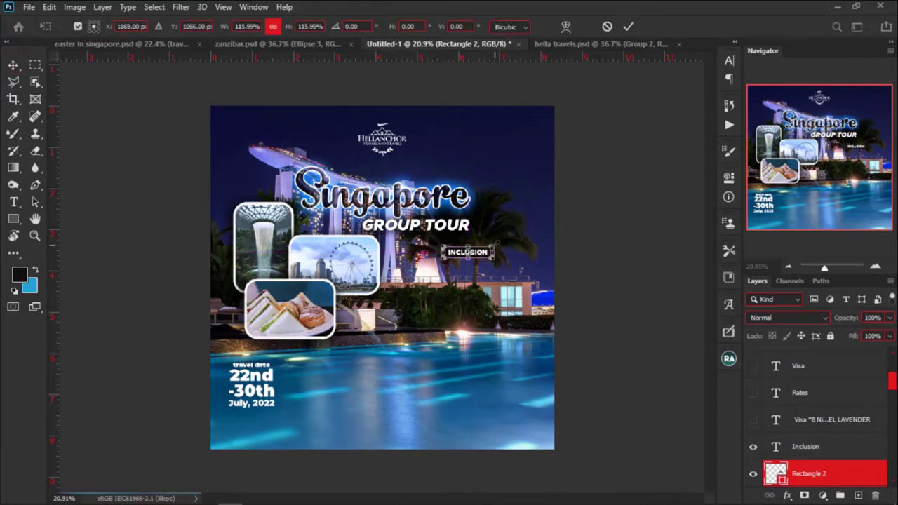
key(Return)
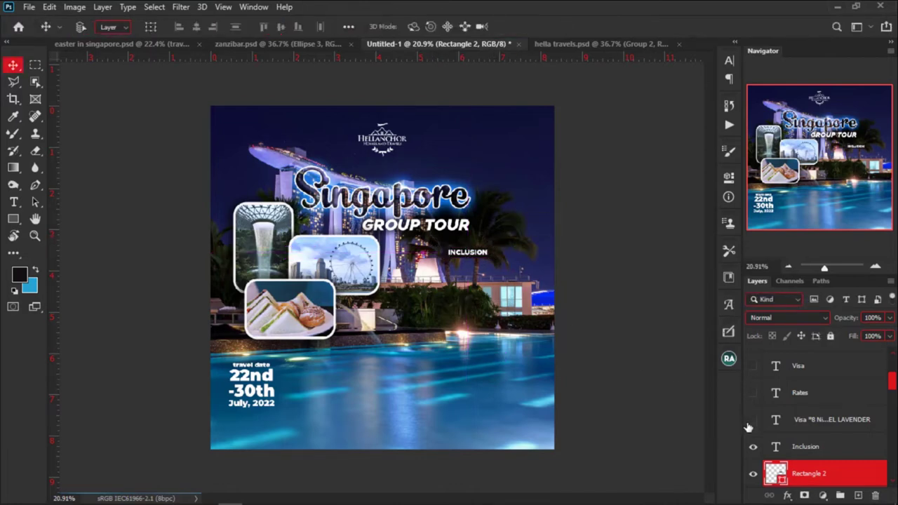
Show the inclusion list under INCLUSION, with All Caps off and Regular weight.
click(753, 420)
click(828, 420)
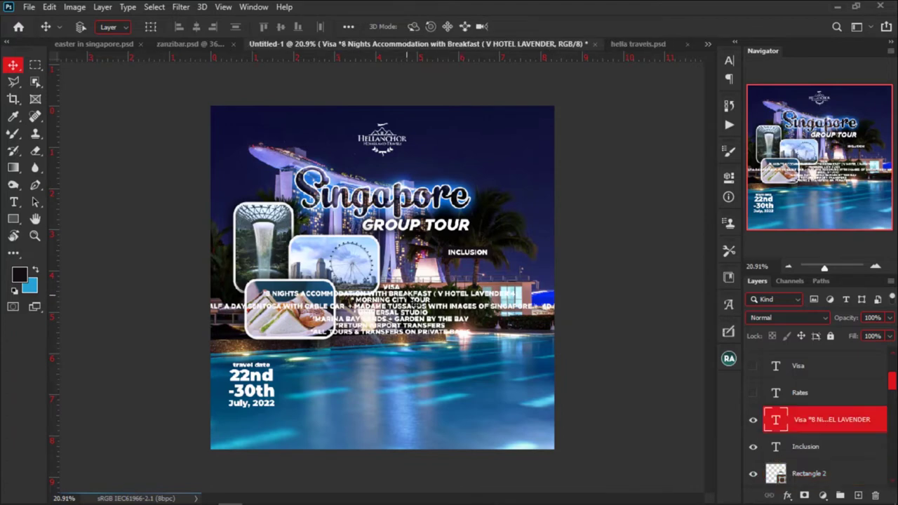
drag(413, 304, 504, 287)
click(728, 60)
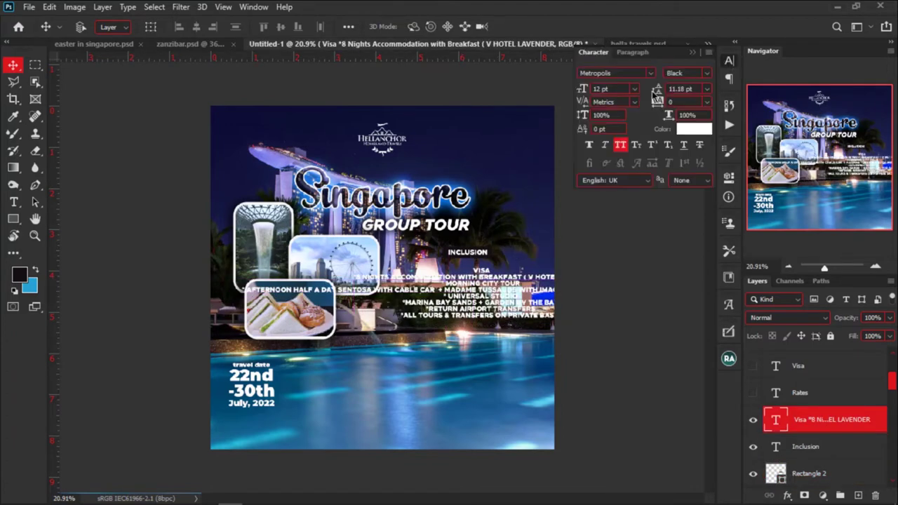
key(ctrl+shift+k)
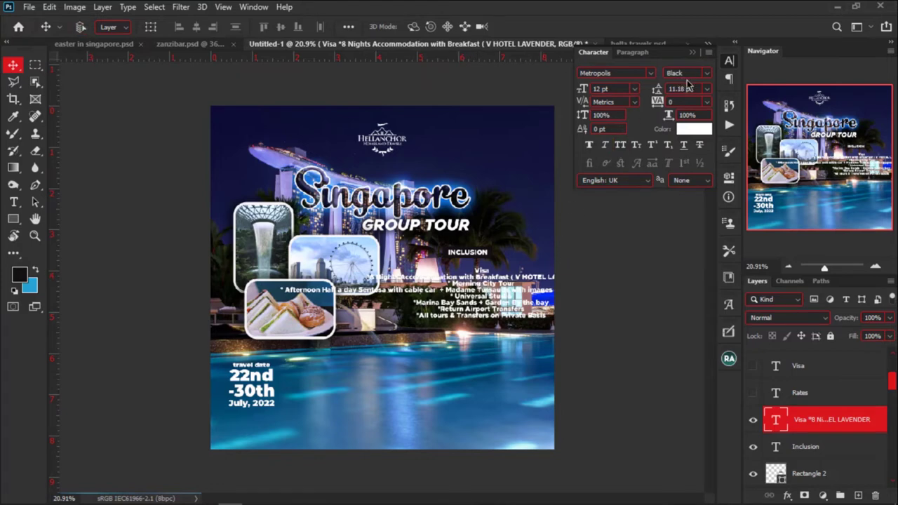
click(710, 74)
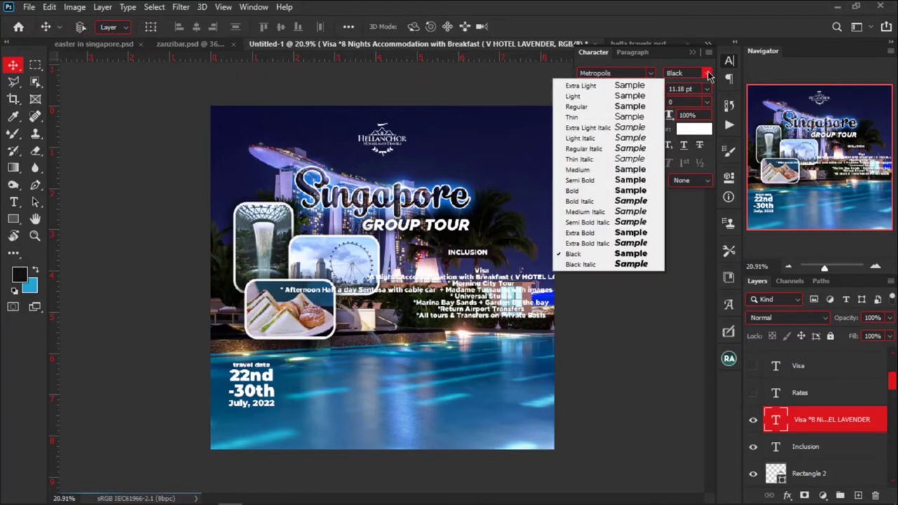
click(621, 107)
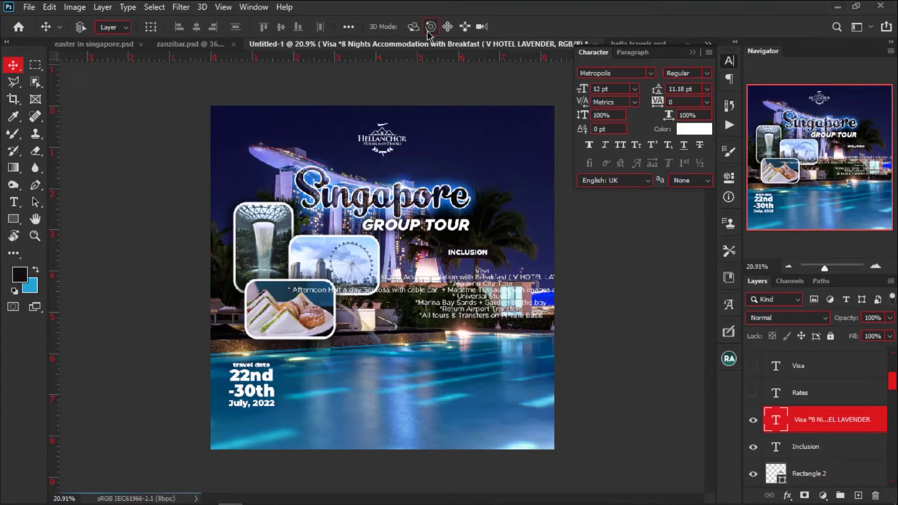
Left-align the inclusion list, shift it left, and select the bar behind INCLUSION.
key(t)
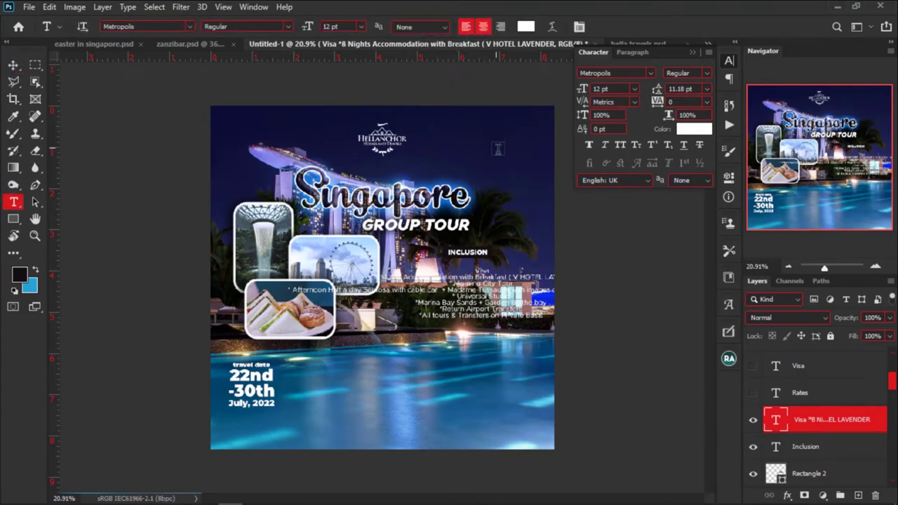
key(ctrl+shift+l)
click(17, 65)
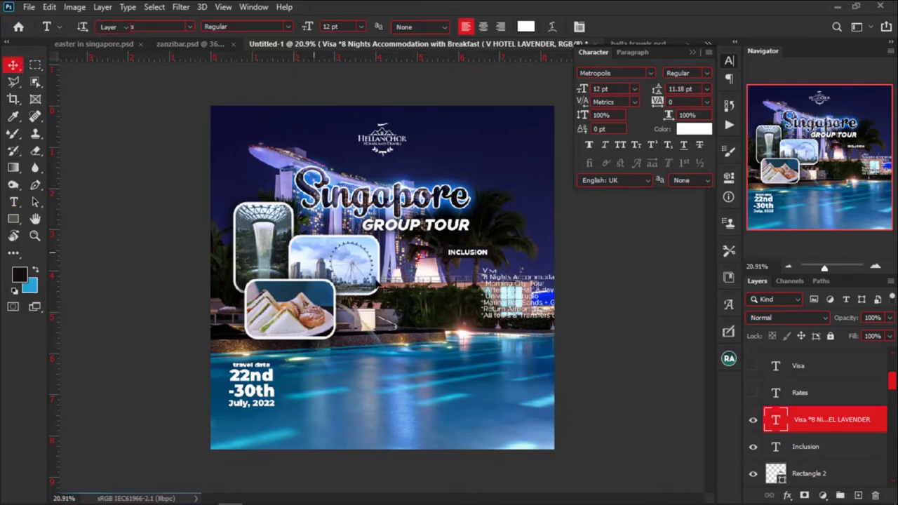
drag(491, 286, 285, 293)
scroll(520, 306, up, 2)
scroll(520, 306, up, 2)
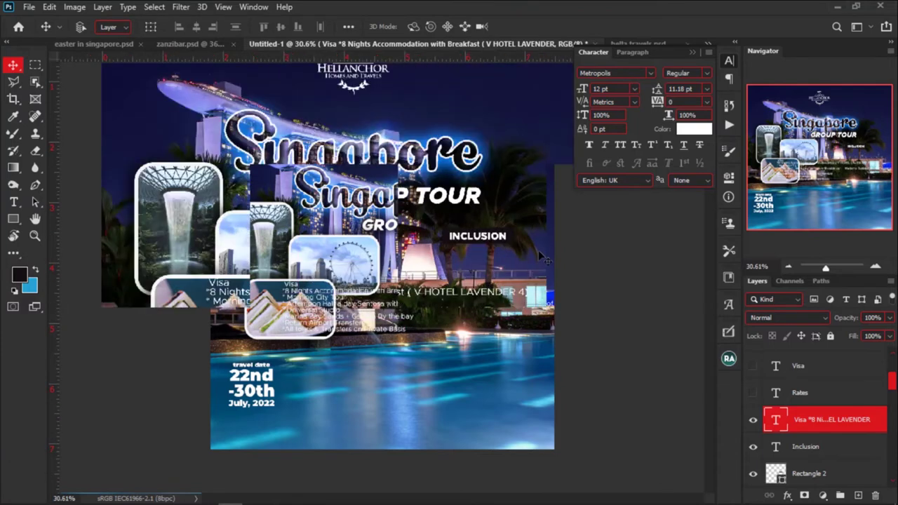
key(ctrl)
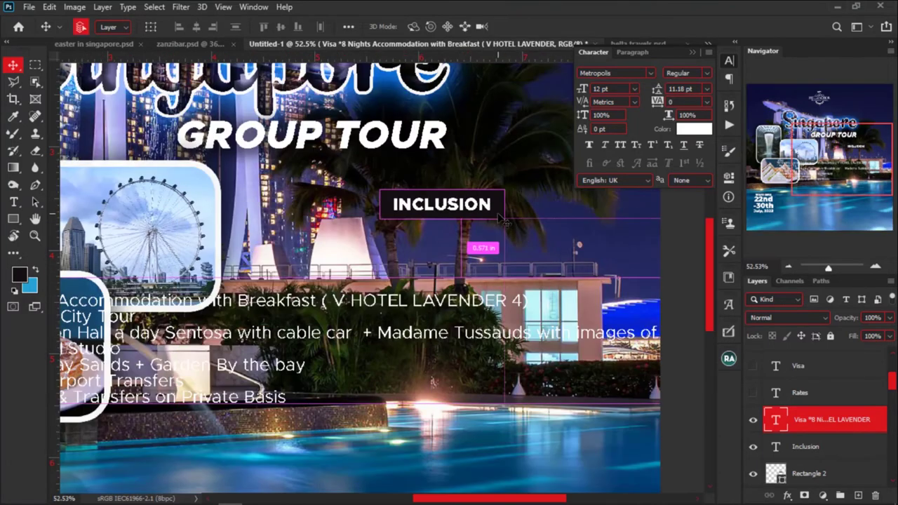
ctrl+click(501, 216)
Duplicate the INCLUSION bar and stretch the copy into a tall, wider panel below it.
drag(464, 219, 465, 251)
key(ctrl+j)
scroll(465, 250, down, 2)
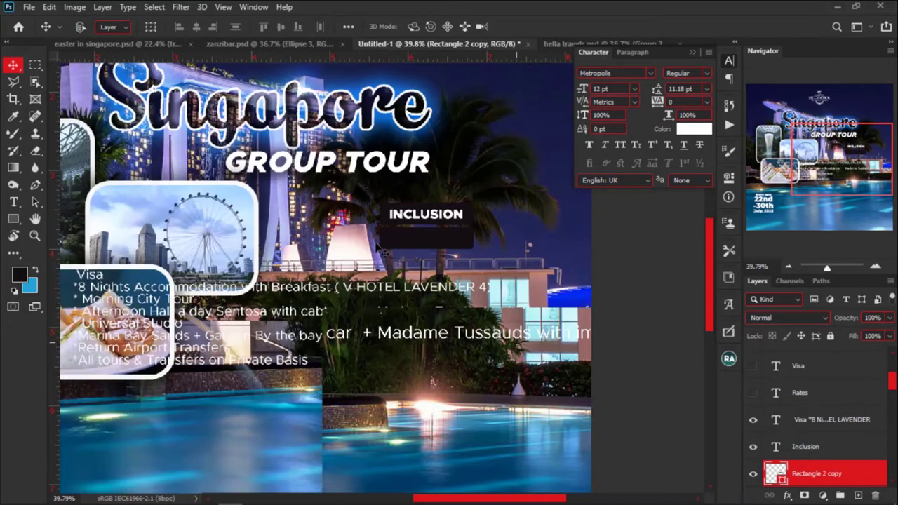
key(ctrl+t)
scroll(474, 267, down, 1)
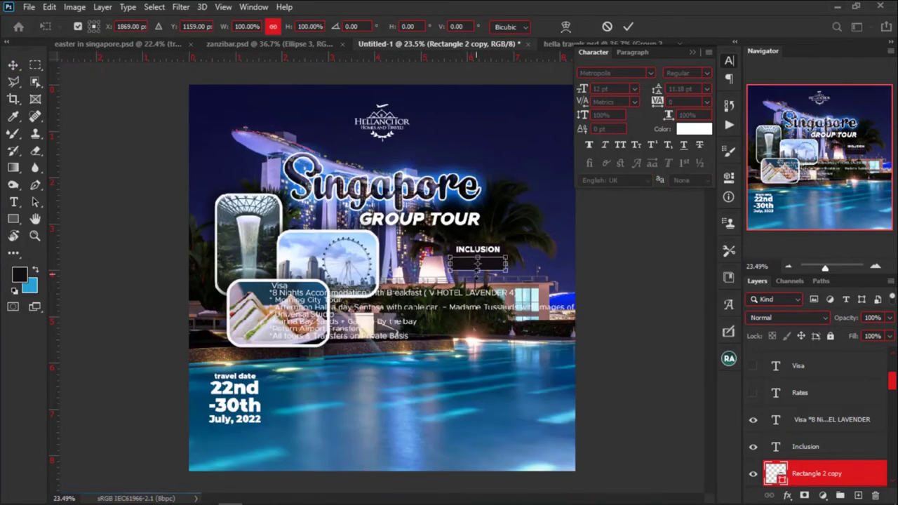
drag(478, 271, 483, 397)
drag(450, 327, 400, 328)
drag(477, 398, 477, 421)
key(Return)
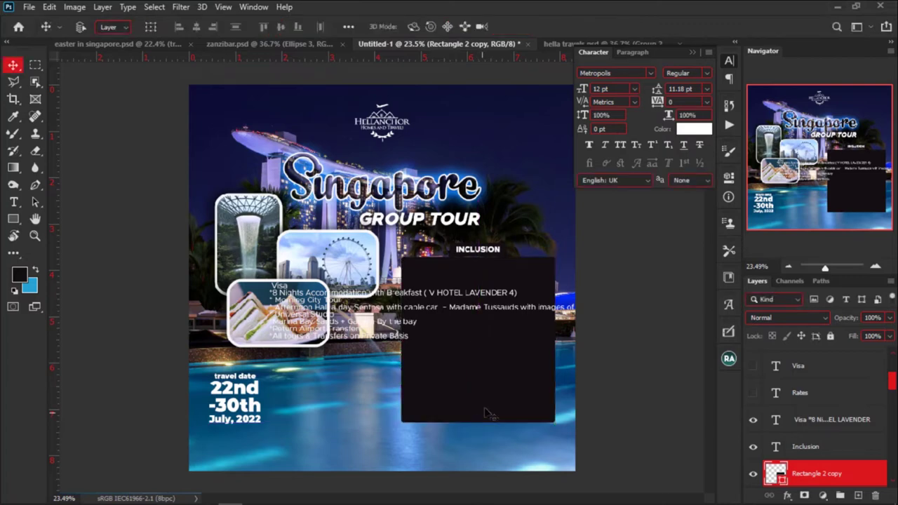
Recolour the new panel to dark purple #160c30.
click(730, 178)
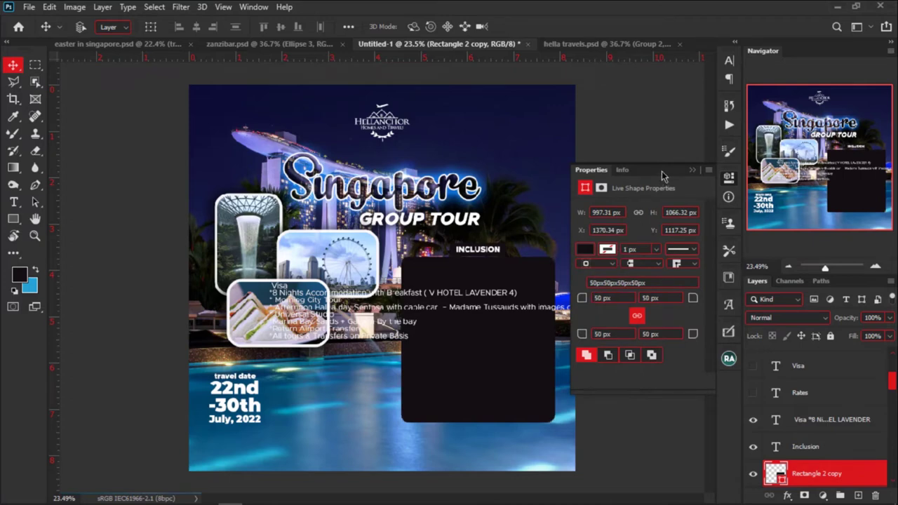
click(693, 171)
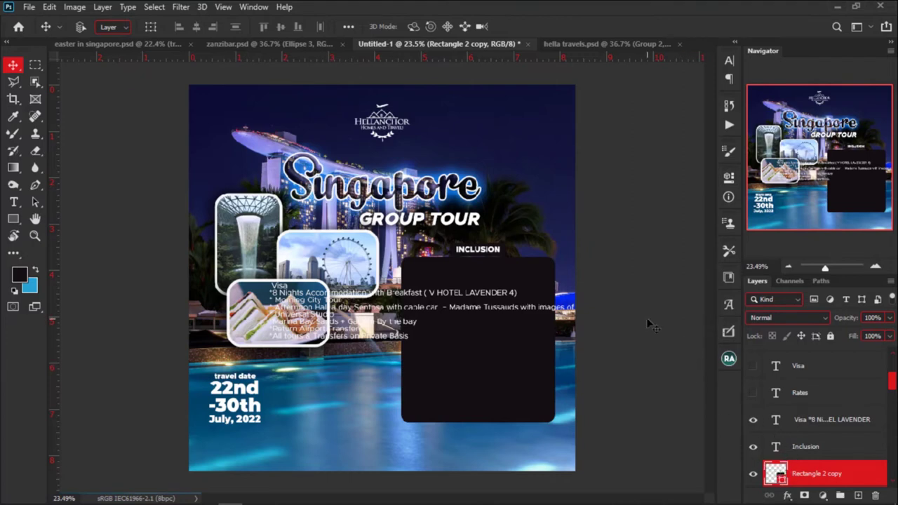
double_click(776, 474)
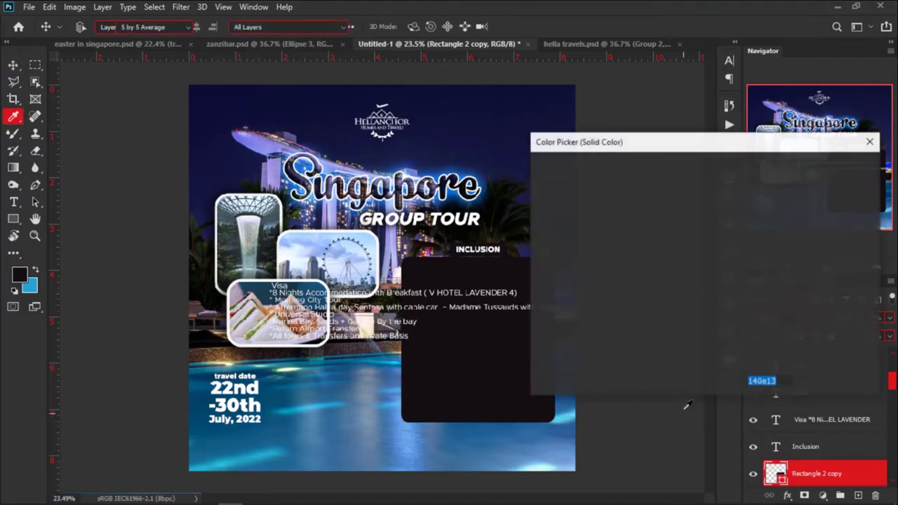
click(688, 279)
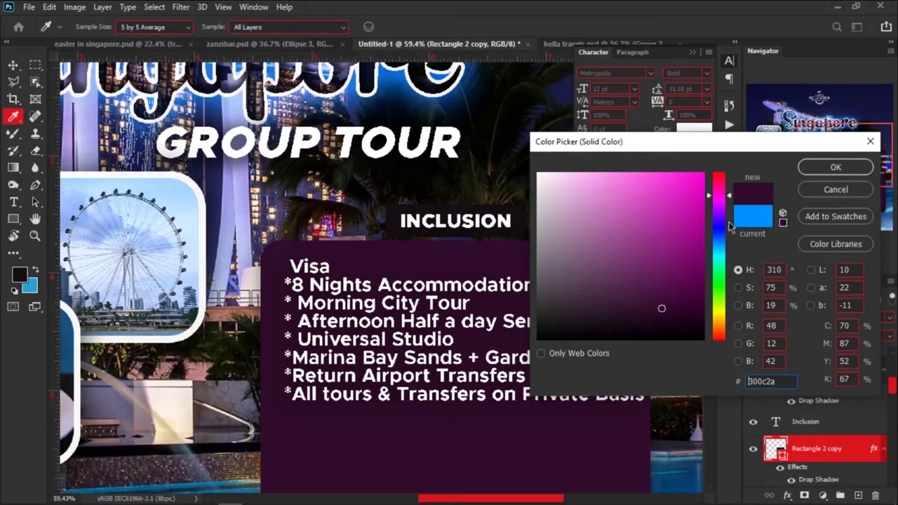
drag(730, 227, 722, 219)
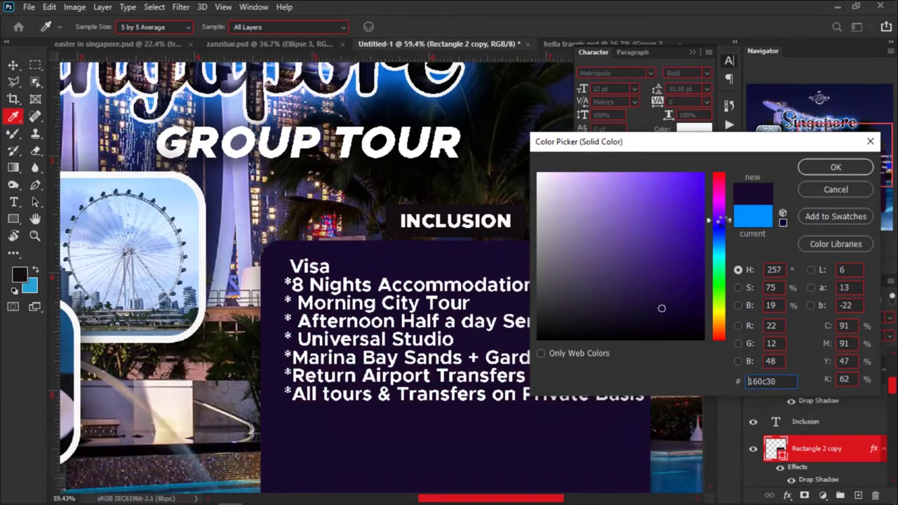
click(835, 167)
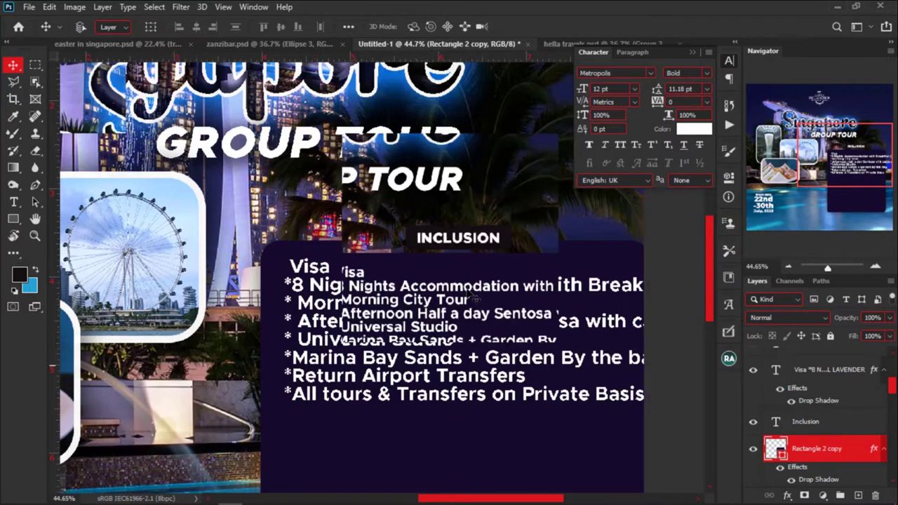
Lower the Rectangle 2 copy panel's fill to 80% so the pool photo shows through.
key(ctrl+0)
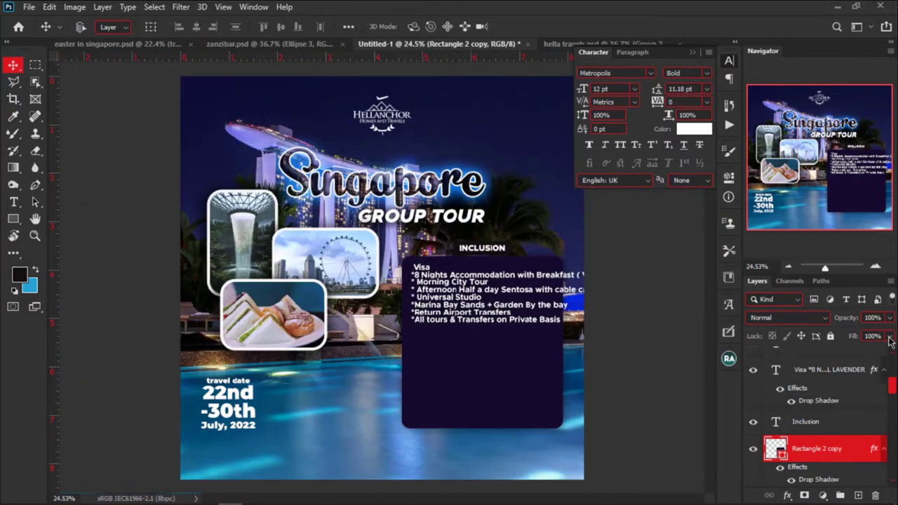
click(890, 337)
drag(852, 354, 878, 360)
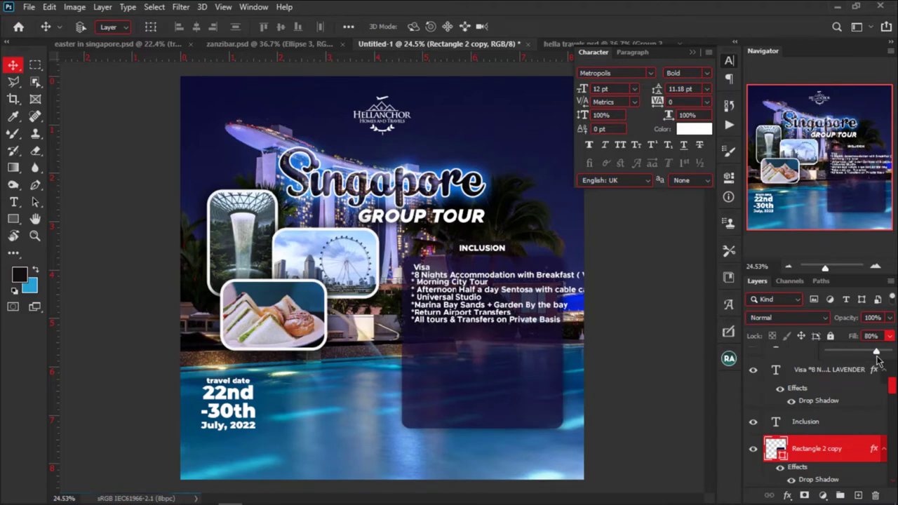
key(ctrl+minus)
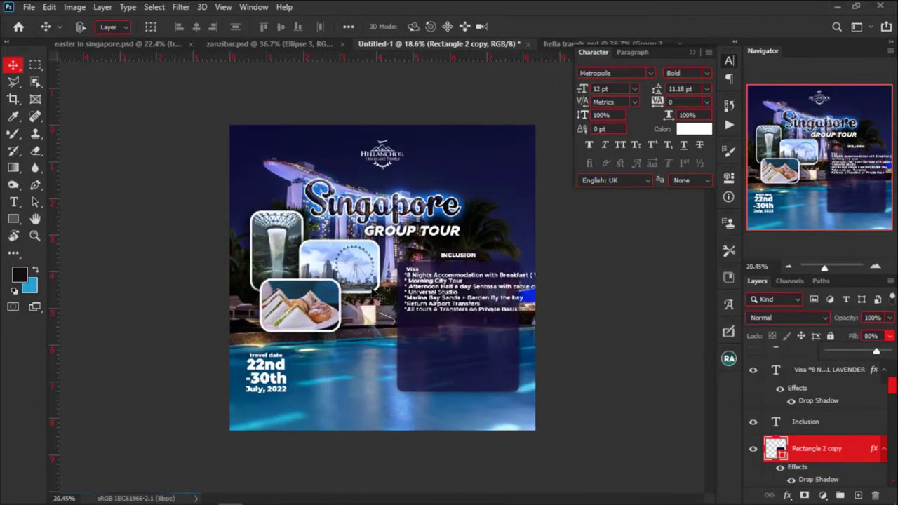
scroll(421, 291, up, 3)
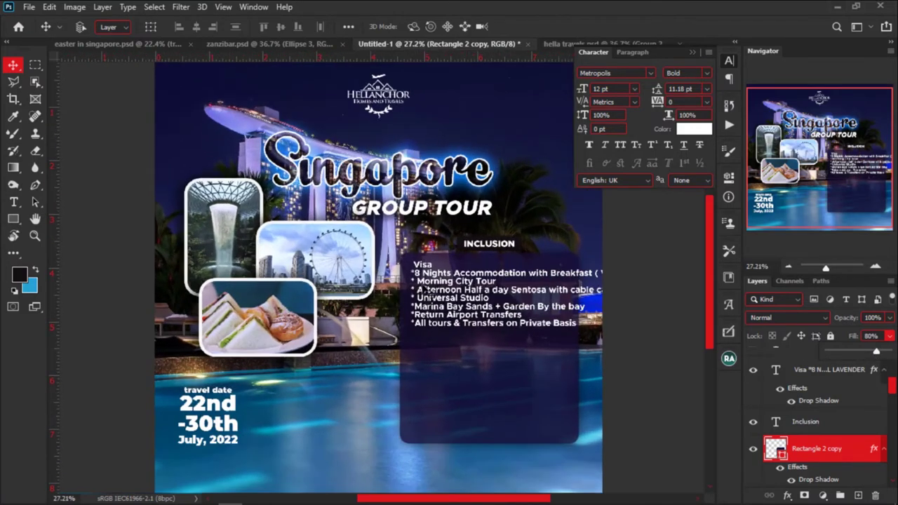
key(t)
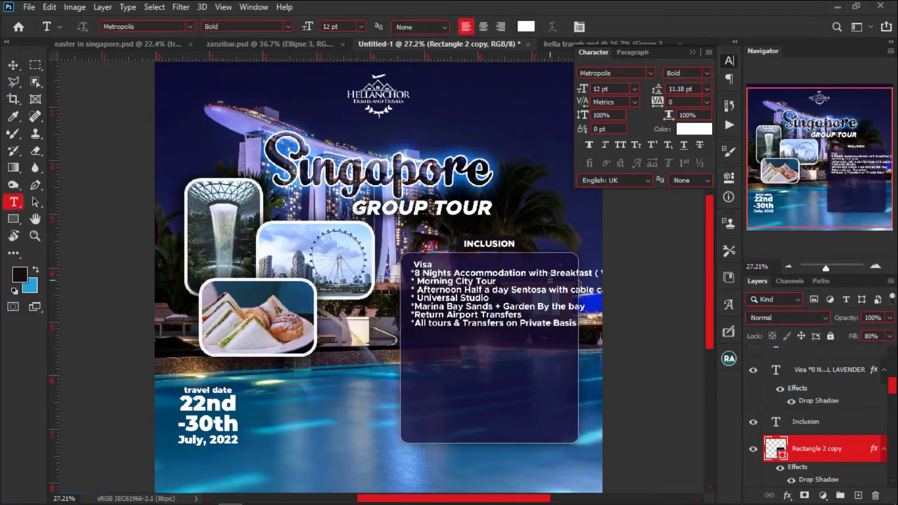
Break the V HOTEL LAVENDER 4 note onto its own line in the inclusion list.
scroll(515, 274, up, 1)
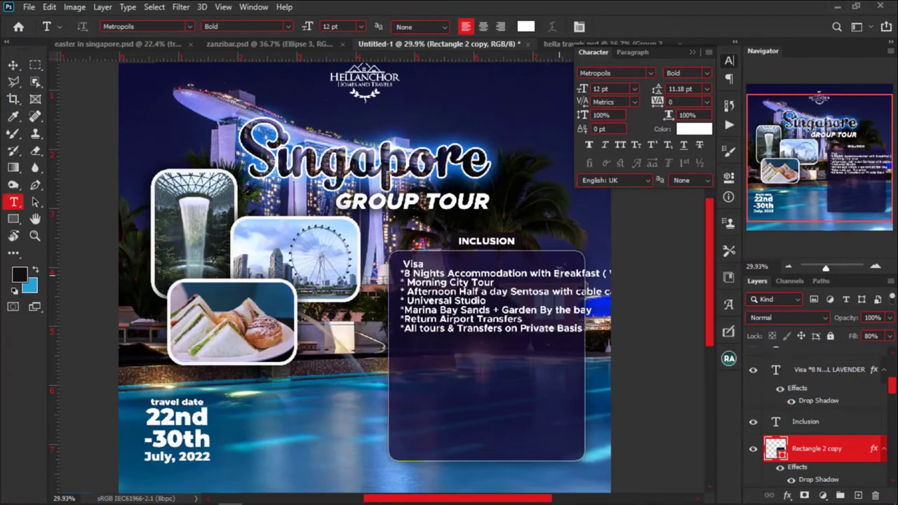
click(558, 273)
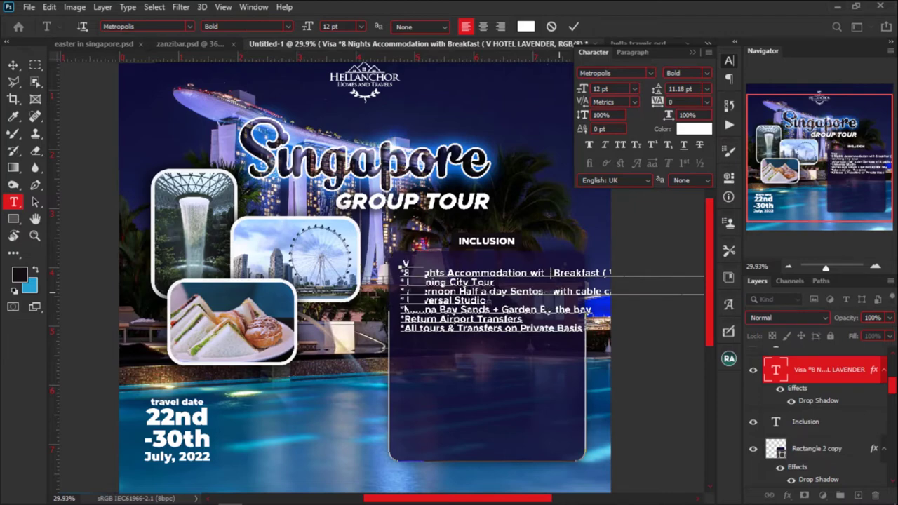
key(Return)
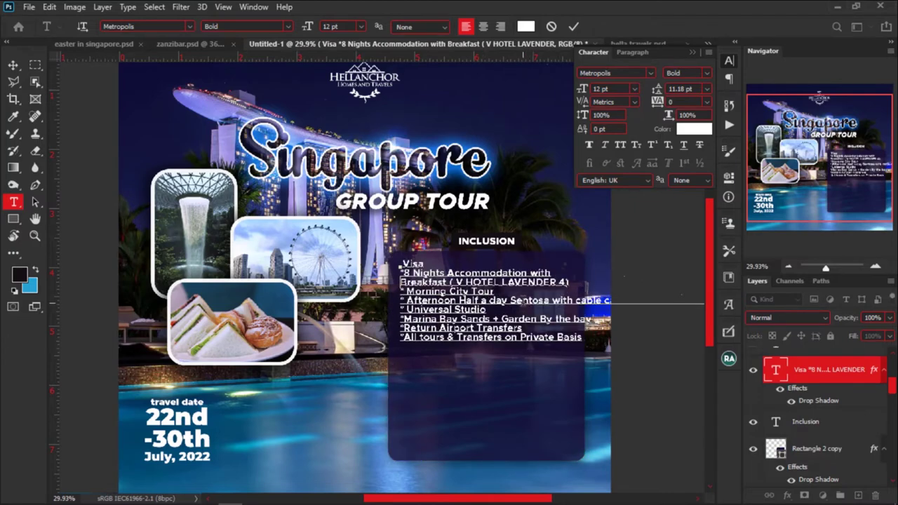
scroll(520, 303, up, 3)
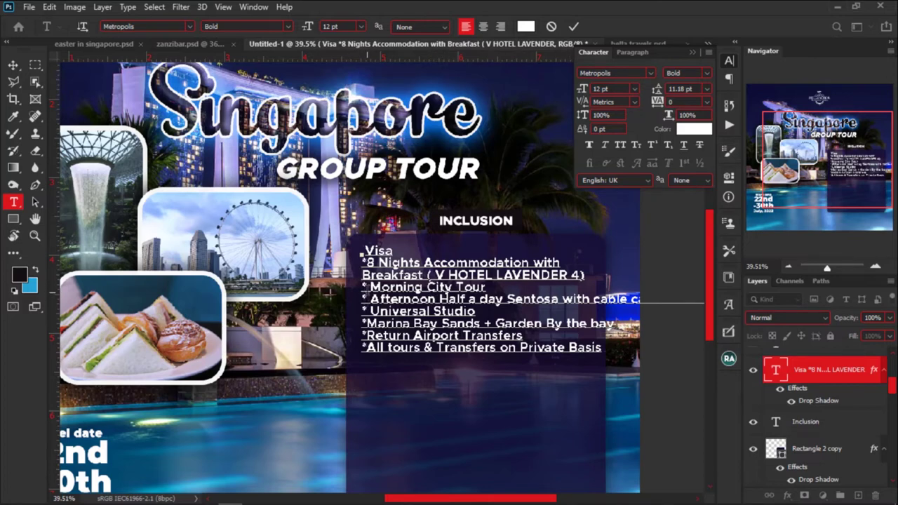
Delete the leading asterisk from all seven list lines and wrap 'cable car' onto a new line.
double_click(367, 263)
text(3)
key(BackSpace)
click(370, 287)
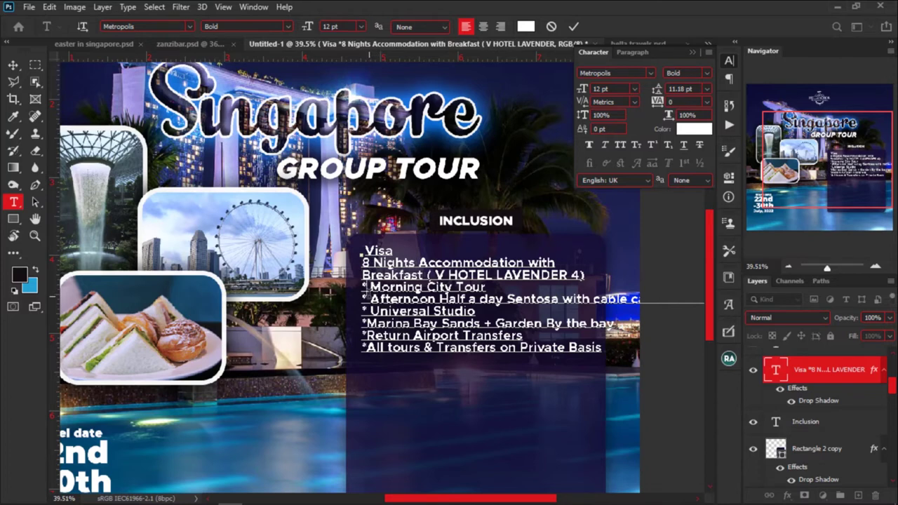
key(BackSpace)
key(BackSpace)
click(366, 299)
key(BackSpace)
key(BackSpace)
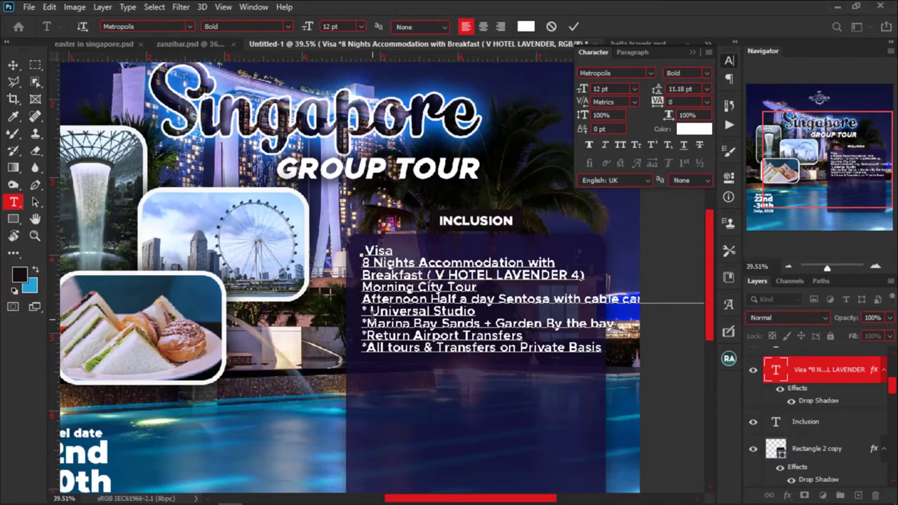
click(366, 311)
key(BackSpace)
key(BackSpace)
click(366, 323)
key(BackSpace)
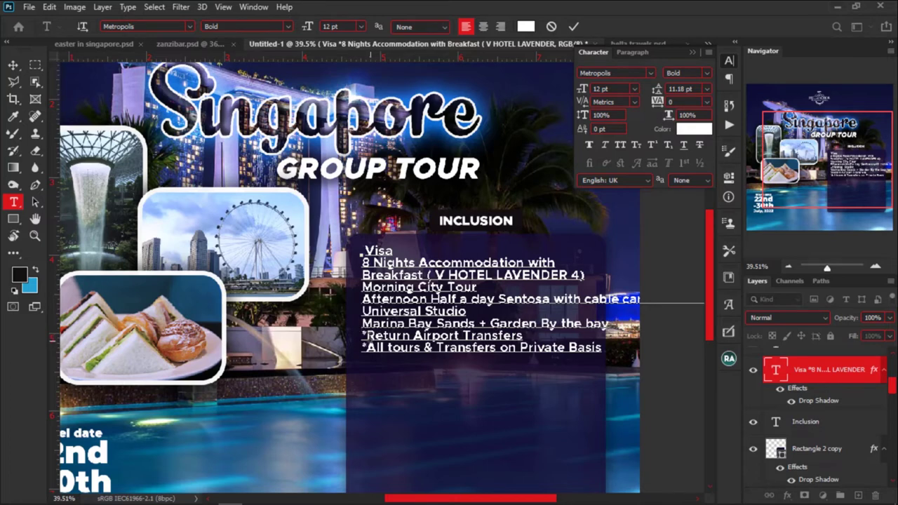
click(366, 336)
key(BackSpace)
click(366, 348)
key(BackSpace)
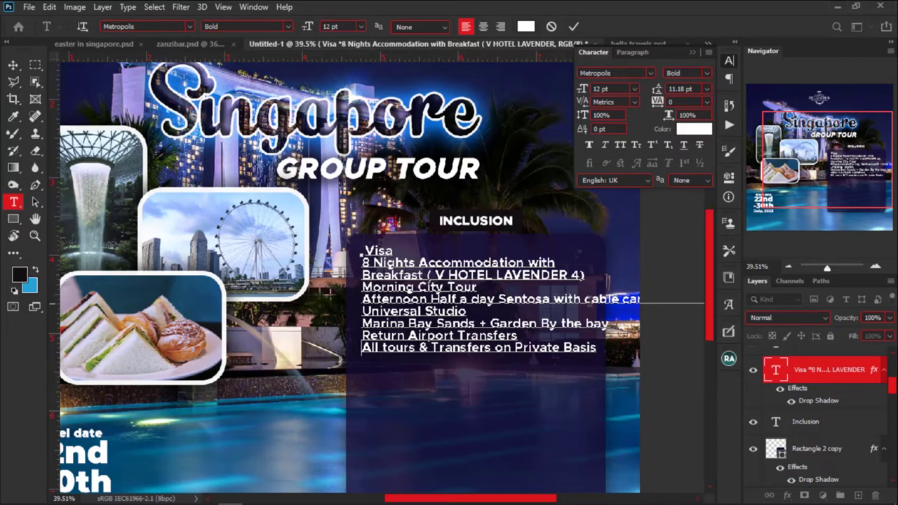
click(584, 300)
key(Return)
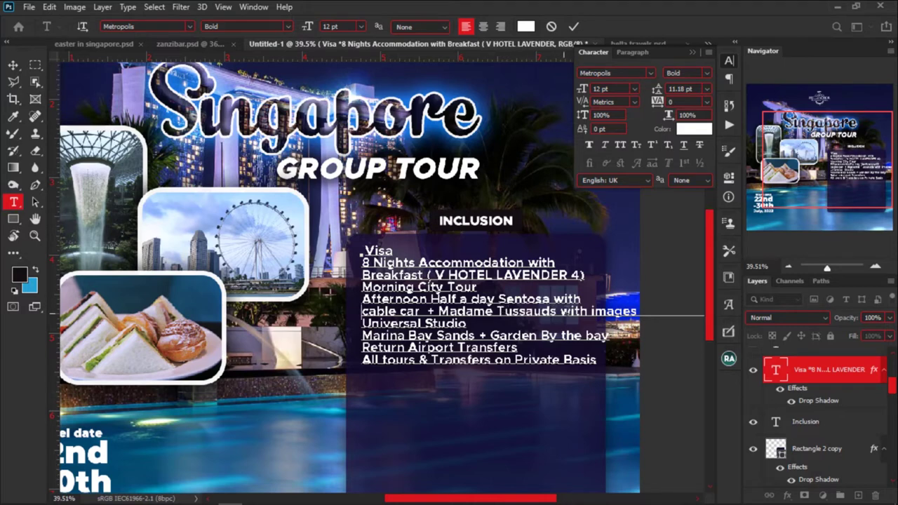
Wrap lines before 'images', 'boat ride', 'the bay' and 'Private Basis', and lowercase 'Garden by'.
key(Return)
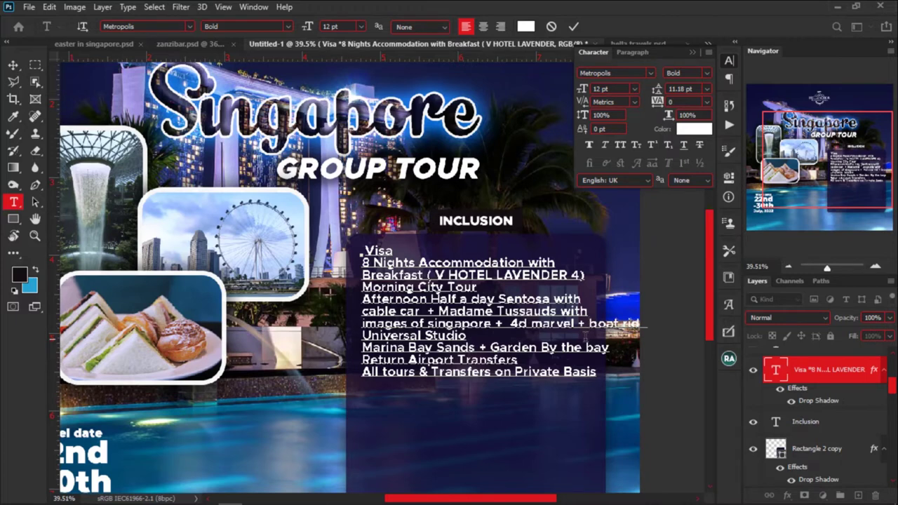
click(587, 324)
key(Return)
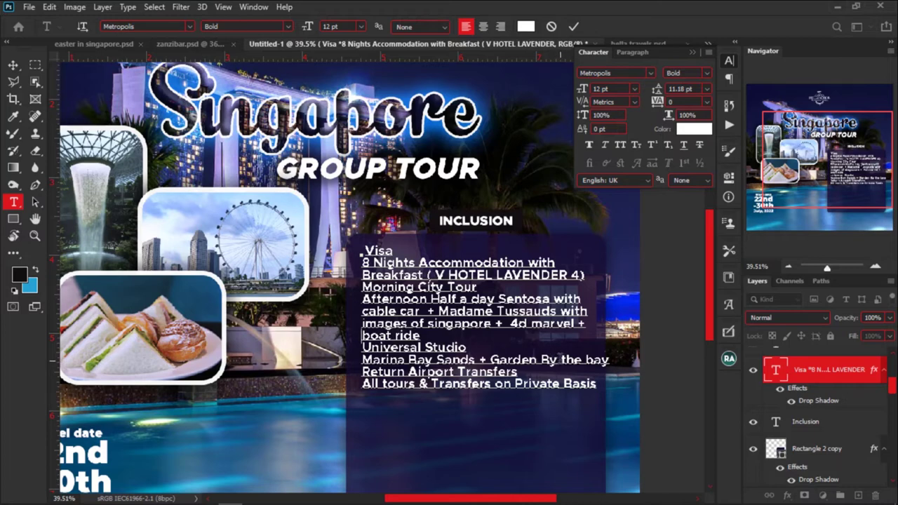
click(561, 359)
key(Return)
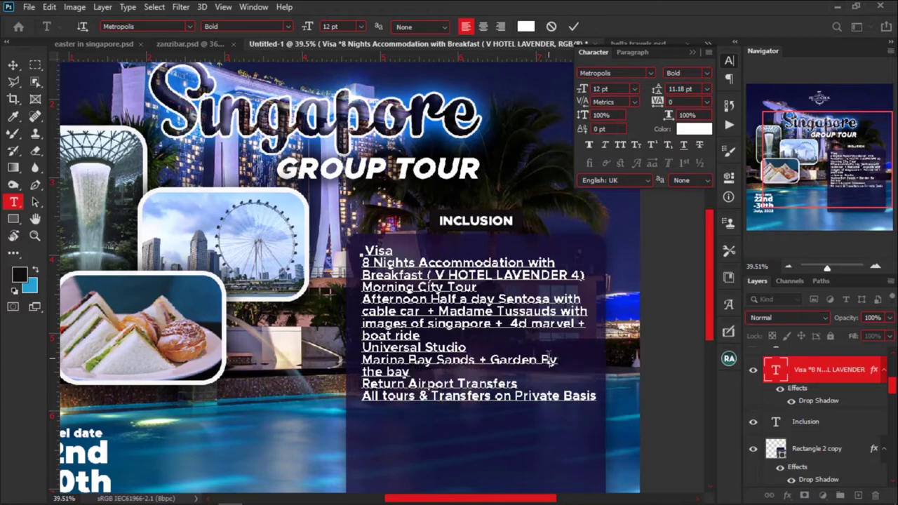
key(Delete)
text(b)
click(515, 396)
key(Return)
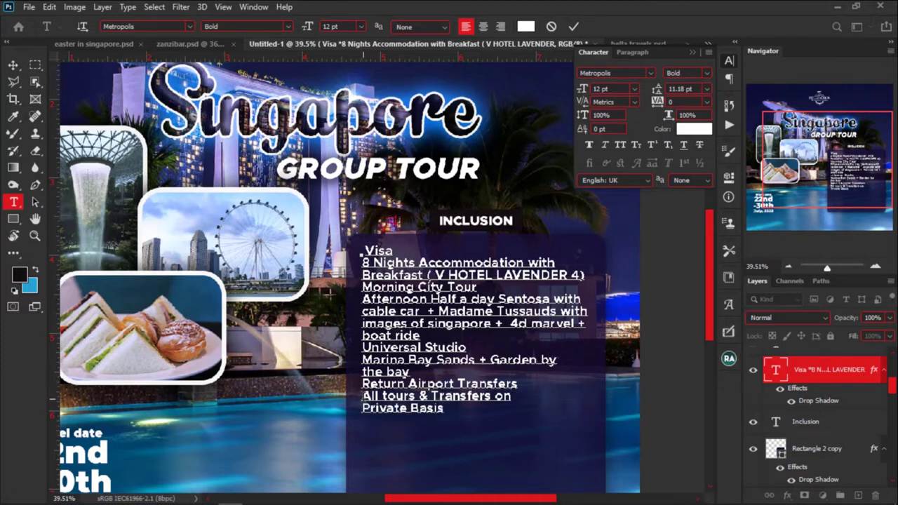
Set the whole inclusion list's leading to 14 pt.
drag(362, 397, 529, 394)
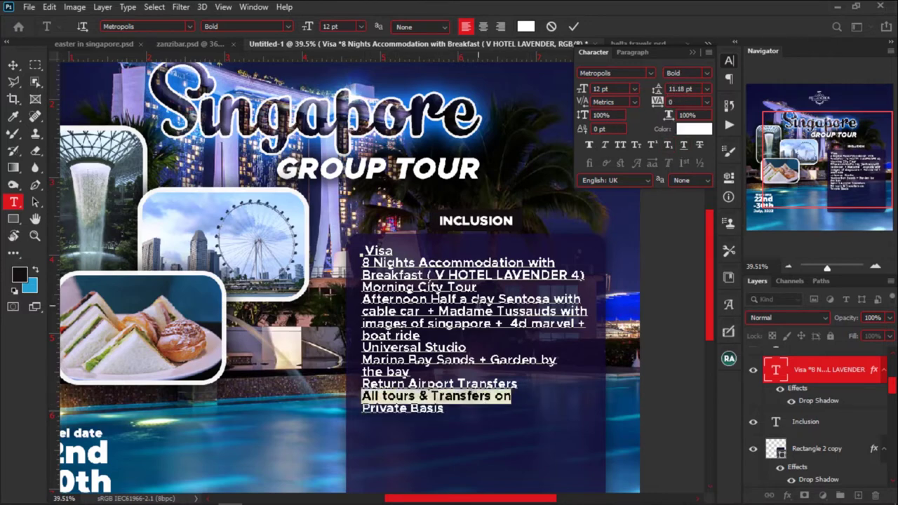
key(ctrl+a)
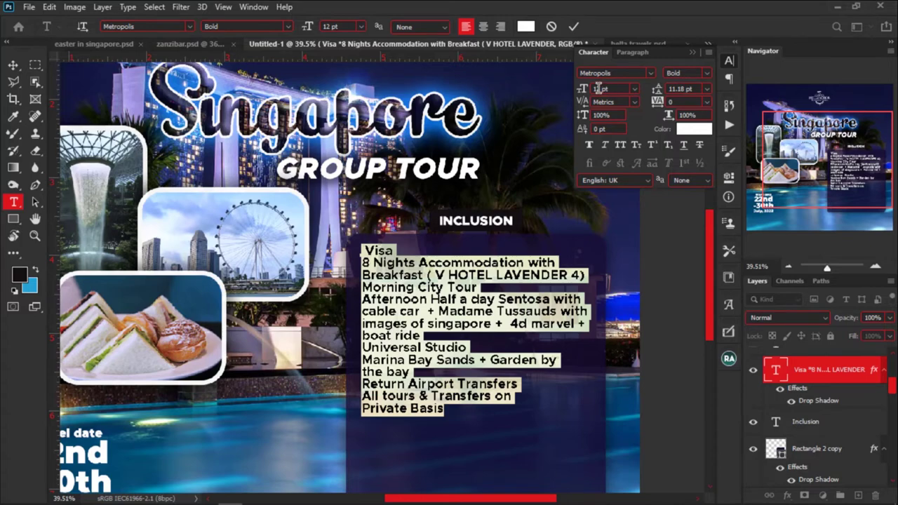
double_click(597, 89)
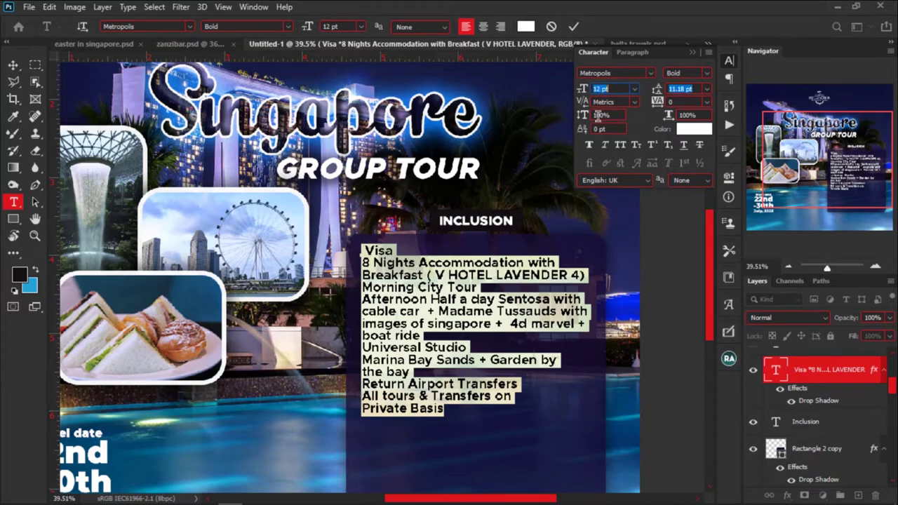
key(ctrl+Return)
key(v)
scroll(379, 282, up, 2)
scroll(379, 282, up, 4)
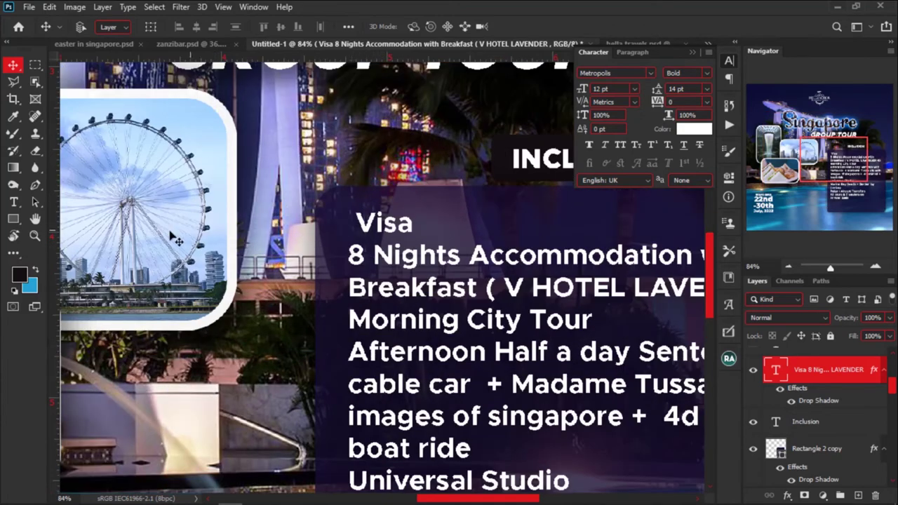
Choose the Custom Shape Tool and switch to the easter in singapore.psd document.
click(13, 219)
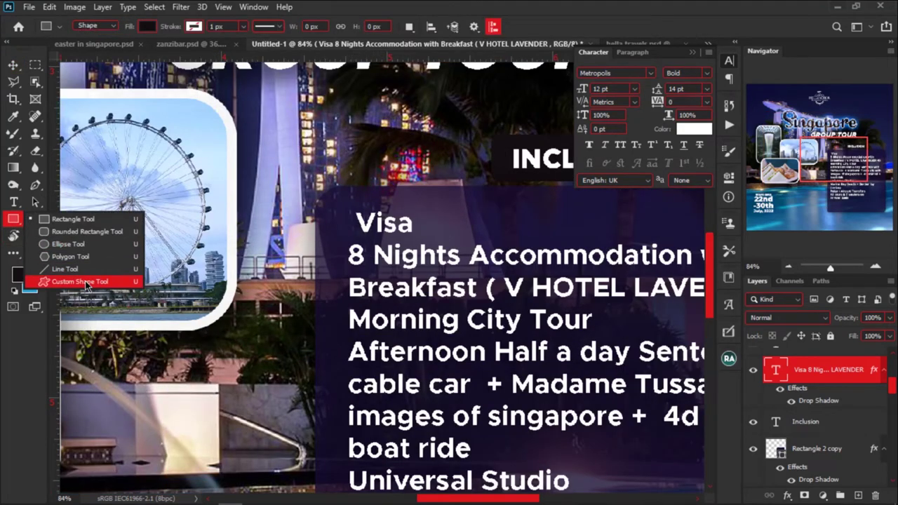
click(74, 282)
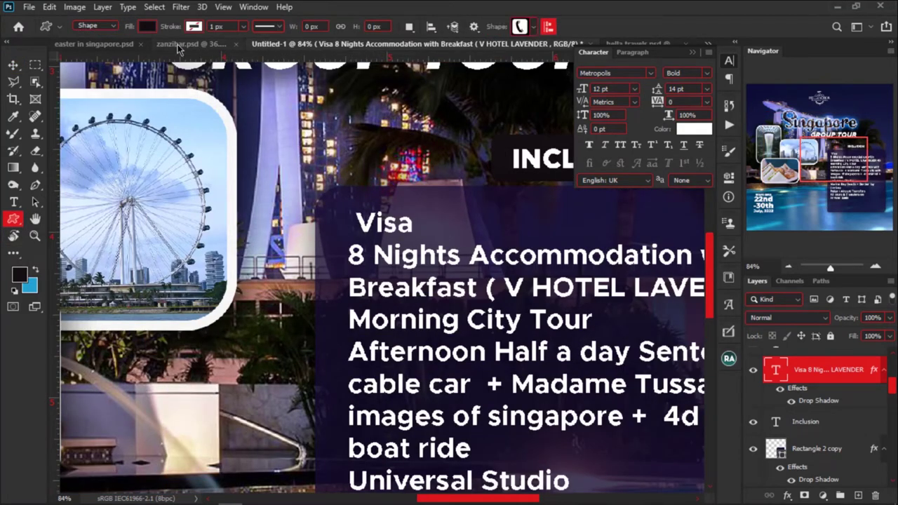
click(113, 45)
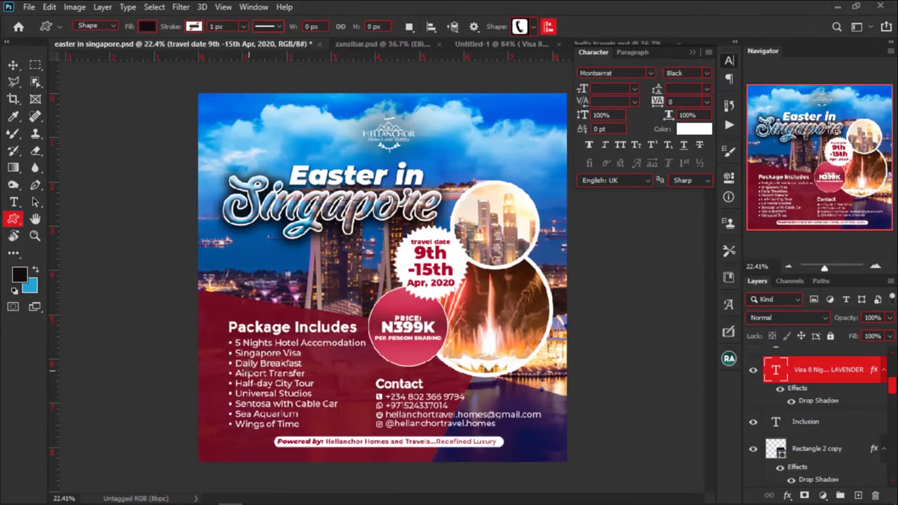
Drag the Easter flyer's first bullet (Ellipse 1) into the Singapore poster beside 8 Nights Accommodation.
key(v)
scroll(226, 331, up, 3)
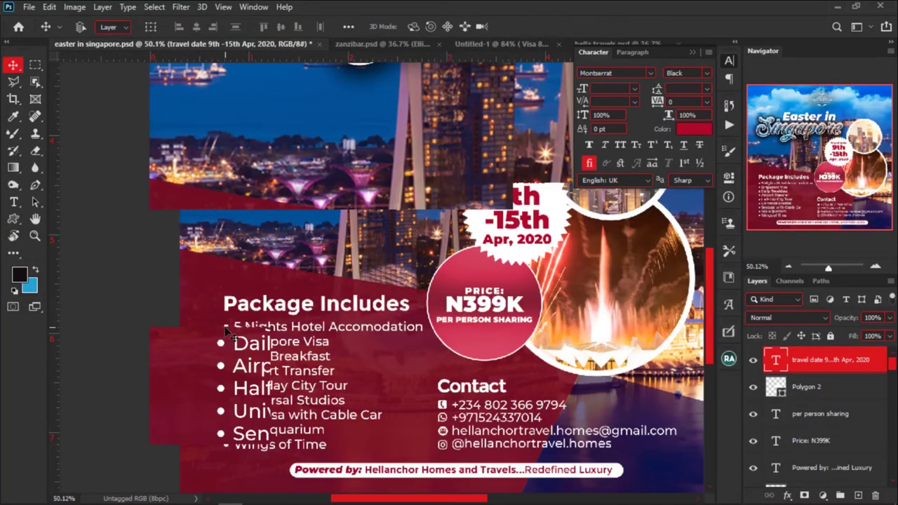
click(221, 300)
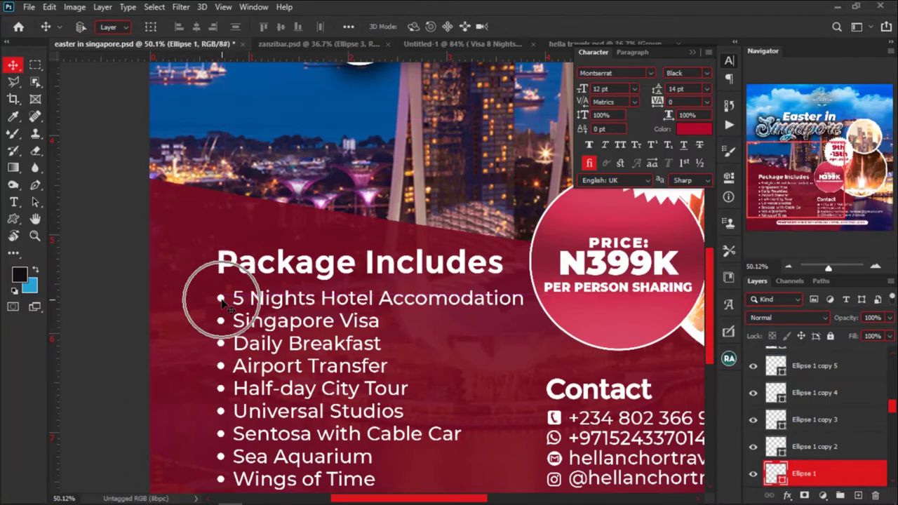
drag(221, 301, 334, 266)
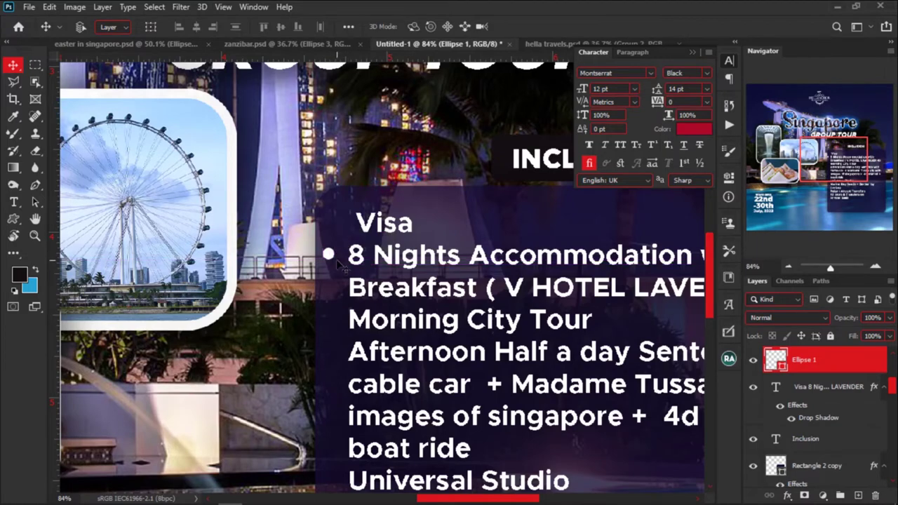
Duplicate the bullet dot several times, one copy per list line.
scroll(341, 263, down, 3)
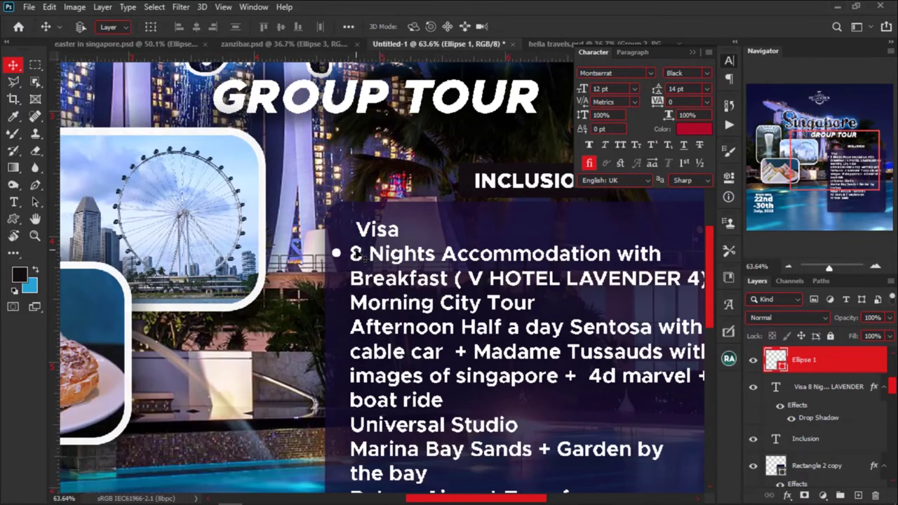
scroll(357, 254, down, 5)
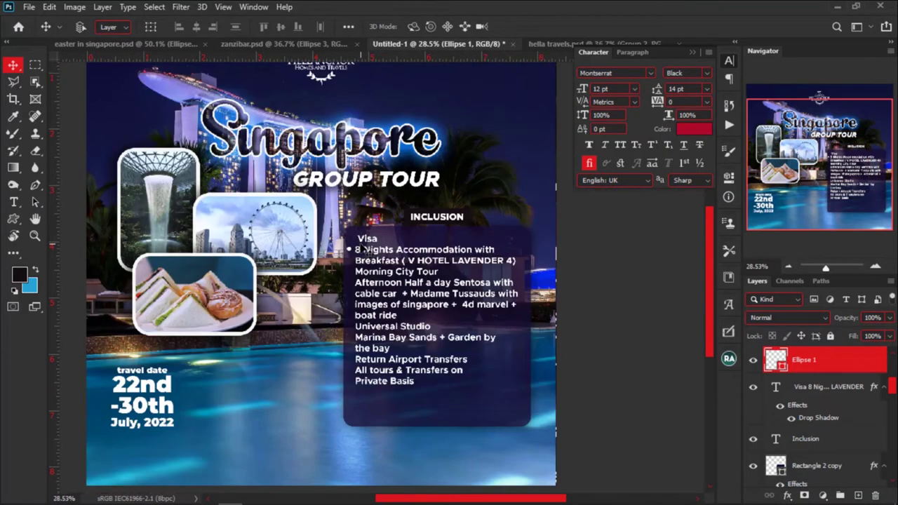
scroll(370, 392, up, 3)
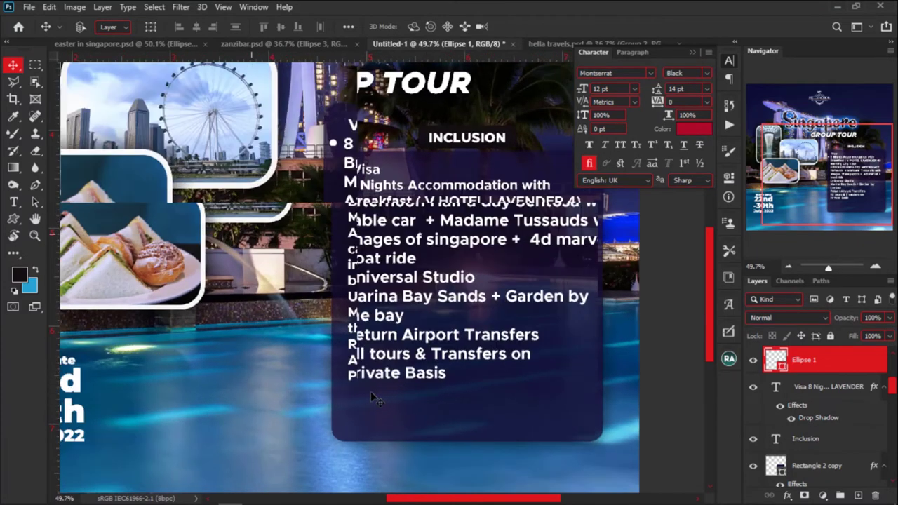
key(ctrl)
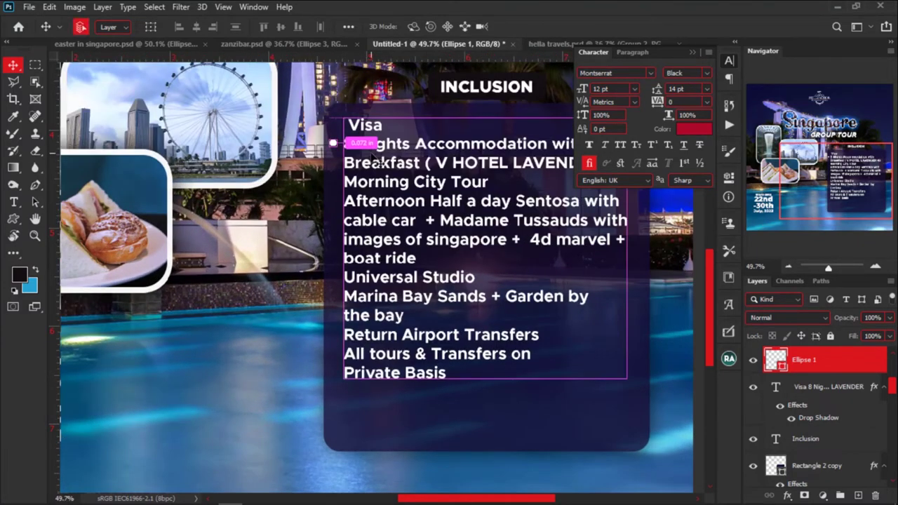
key(ctrl+j)
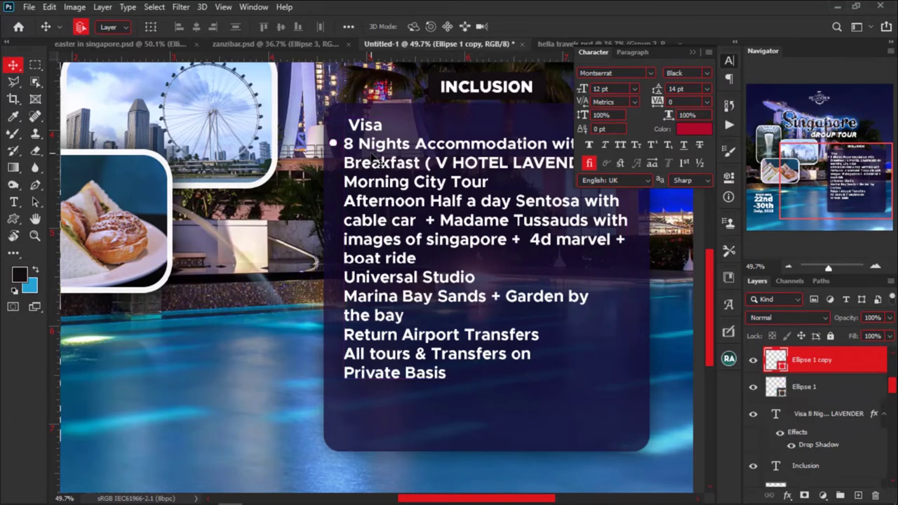
key(ctrl+j)
key(ctrl+j)
key(ctrl+j)
key(ctrl+j)
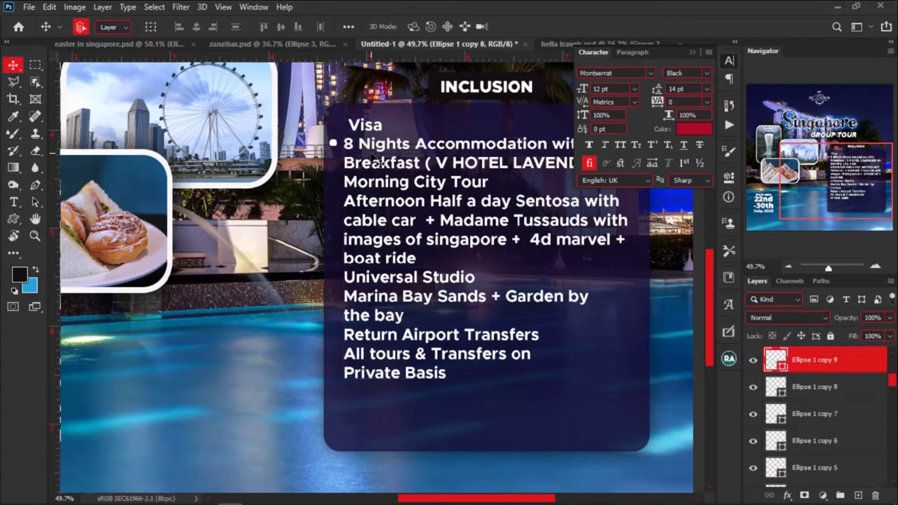
key(ctrl+j)
key(ctrl+j)
key(ctrl+j)
key(ctrl+j)
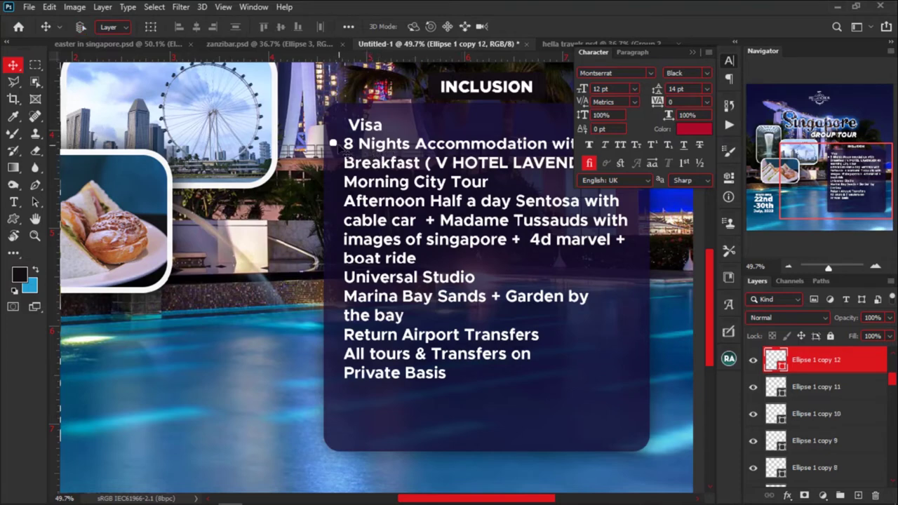
Place bullets beside Visa and Private Basis, then distribute all bullets' vertical centres evenly.
drag(334, 141, 334, 126)
key(ctrl)
drag(332, 144, 322, 398)
scroll(830, 398, down, 3)
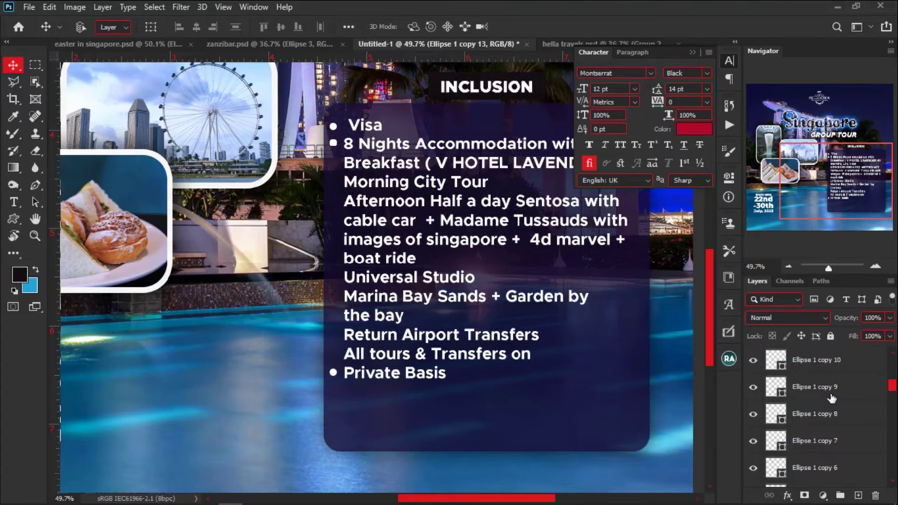
scroll(831, 398, down, 5)
shift+click(839, 419)
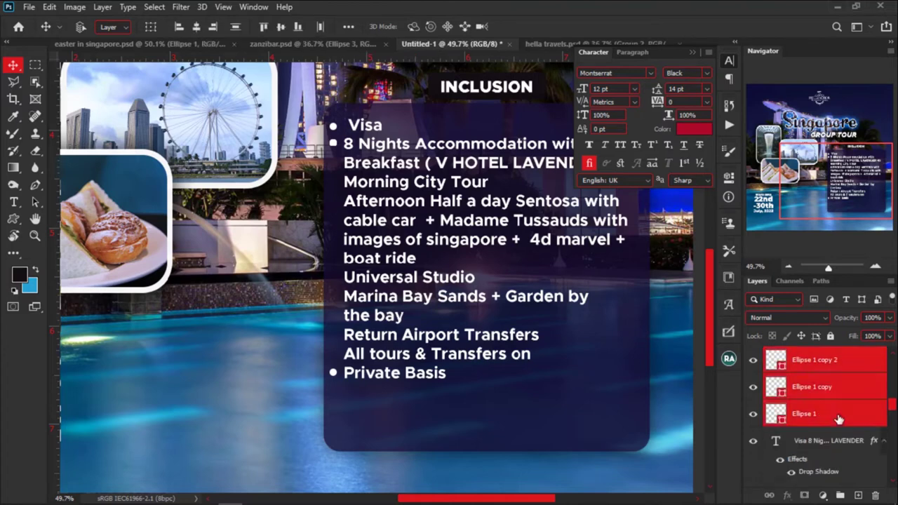
click(236, 28)
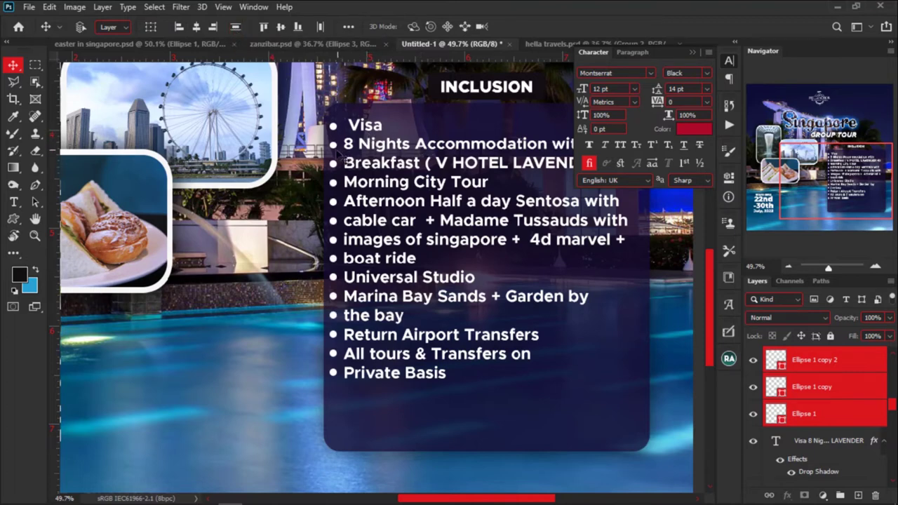
click(690, 56)
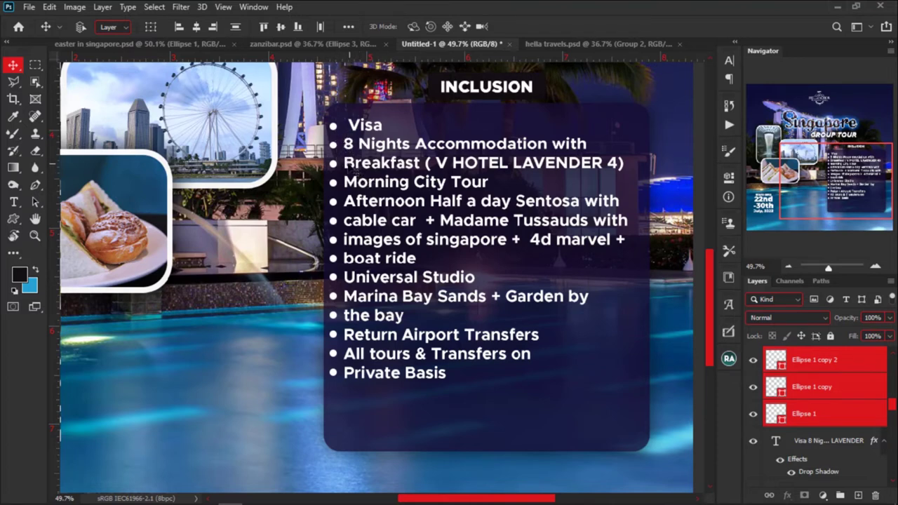
Delete the bullets beside the Breakfast, cable car and images continuation lines.
key(Delete)
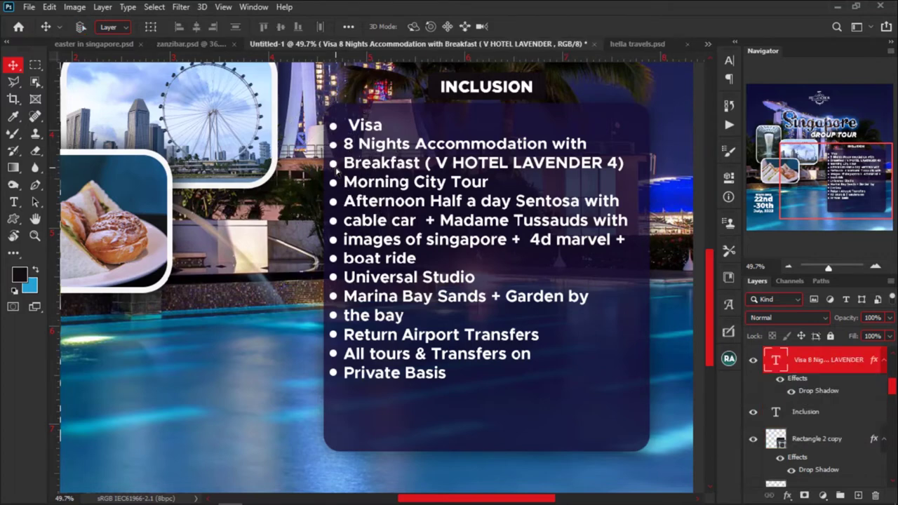
key(ctrl+z)
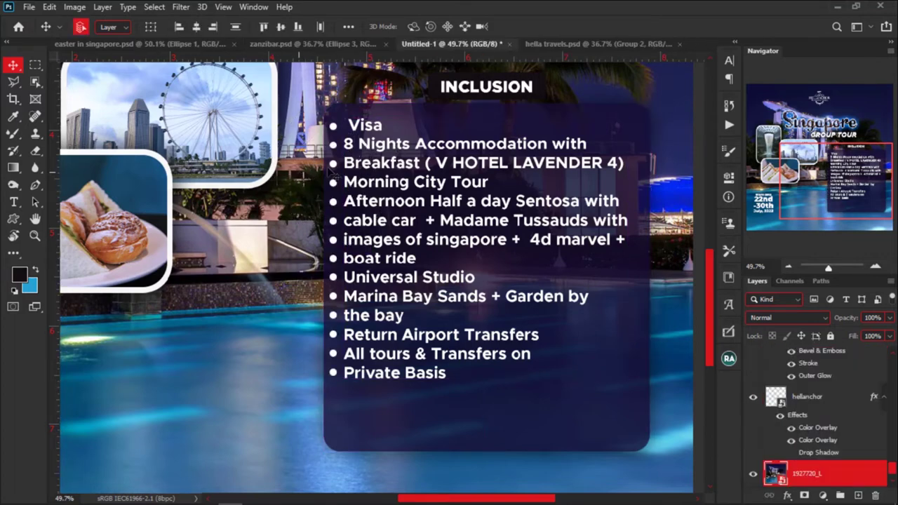
click(334, 163)
key(Delete)
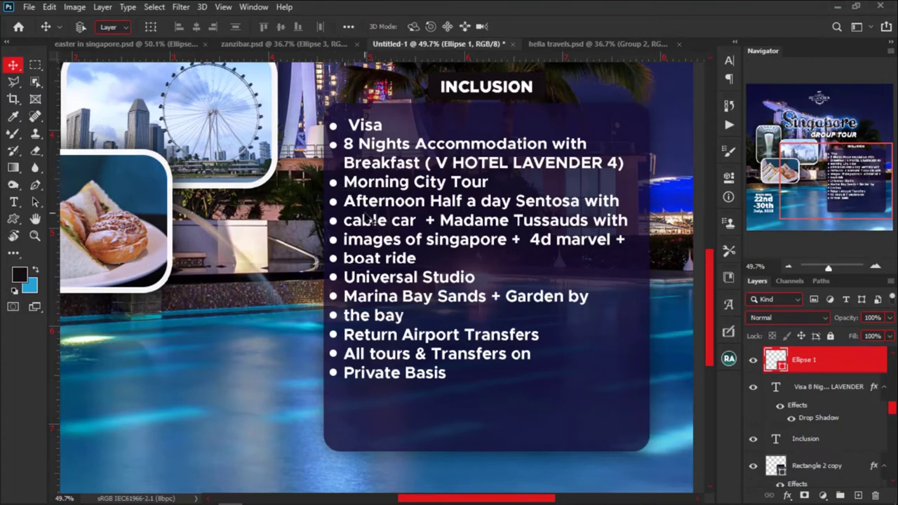
key(ctrl+j)
key(ctrl+j)
key(ctrl+j)
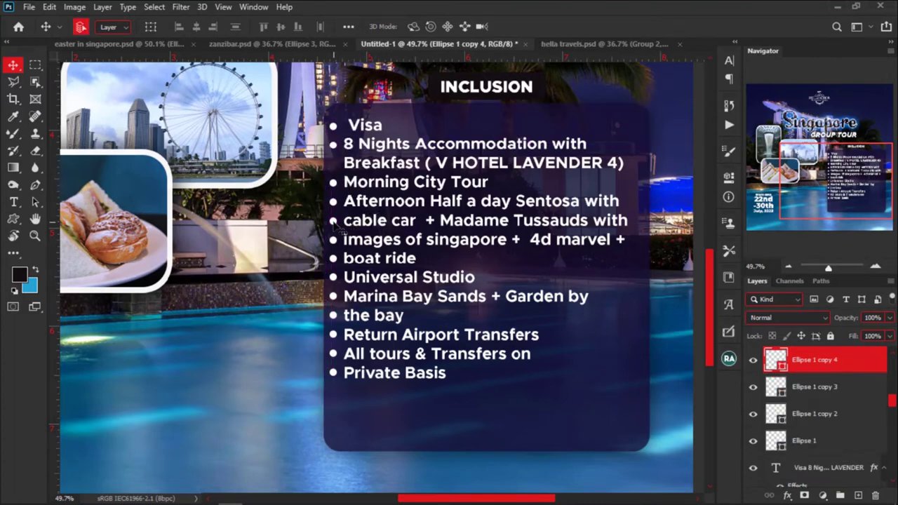
key(Delete)
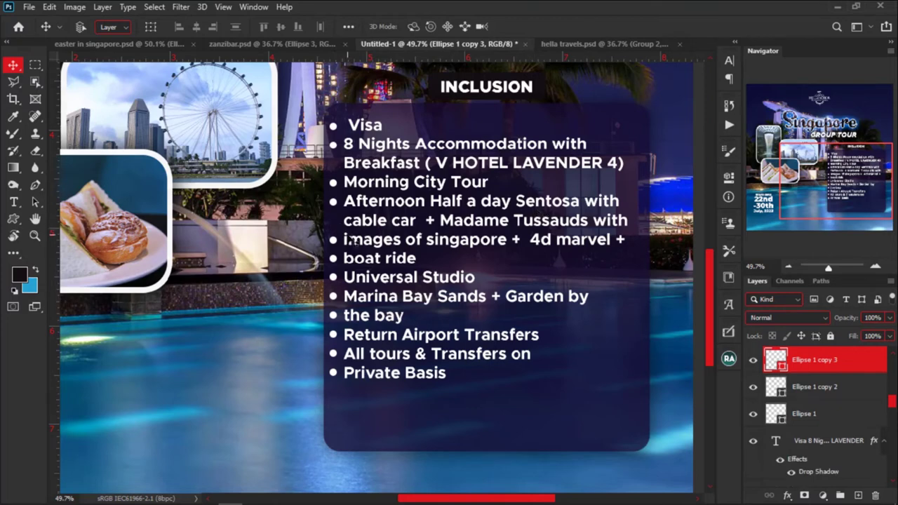
drag(352, 240, 334, 259)
key(ctrl+z)
key(ctrl+z)
Add bullet copies and place one beside the All tours & Transfers on line.
key(ctrl+j)
key(ctrl+j)
key(ctrl+j)
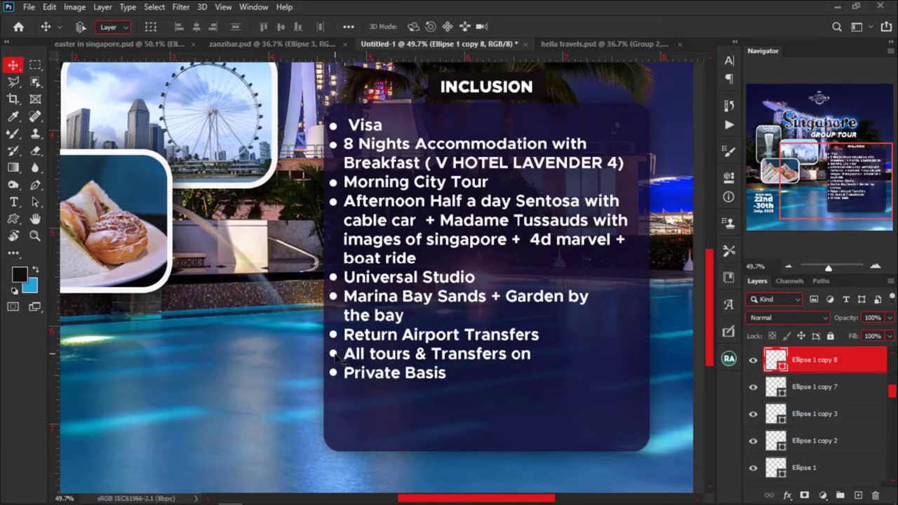
drag(336, 358, 337, 378)
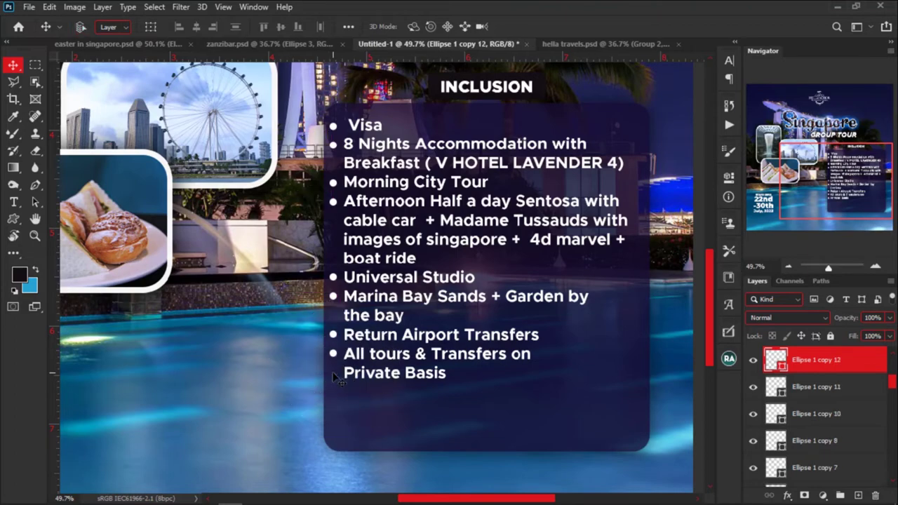
scroll(336, 379, down, 4)
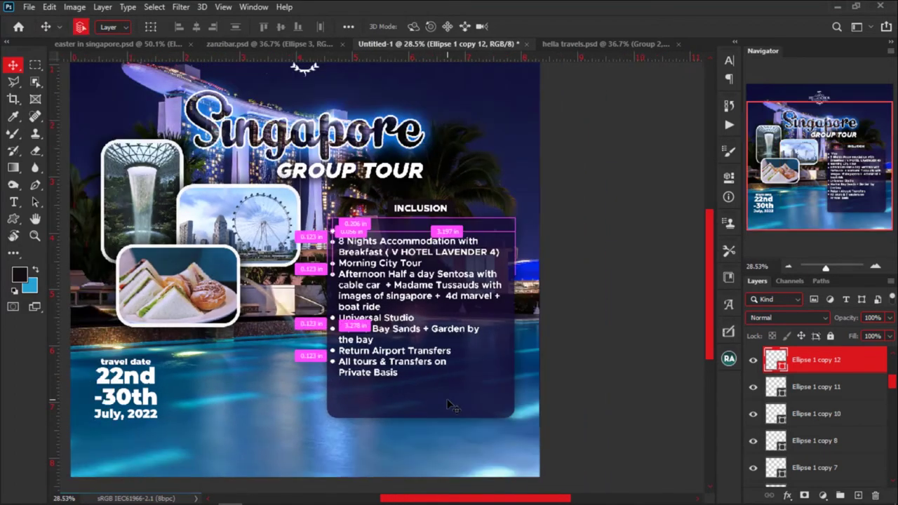
Raise Rectangle 2 copy's bottom edge to just below 'Private Basis'.
click(451, 405)
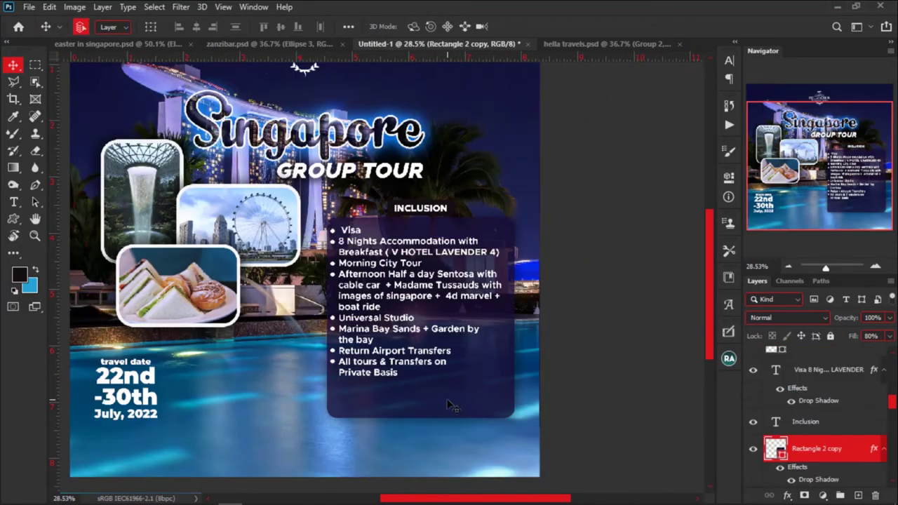
key(ctrl+t)
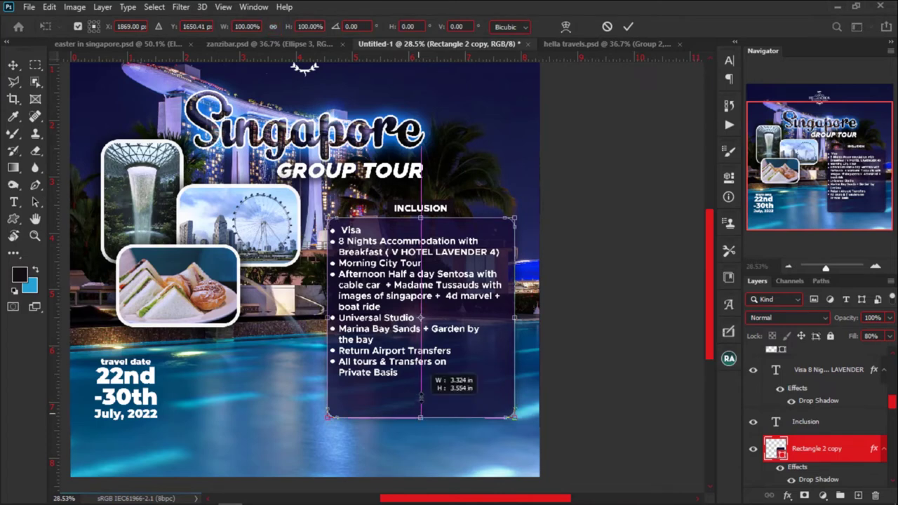
drag(421, 397, 421, 384)
key(Return)
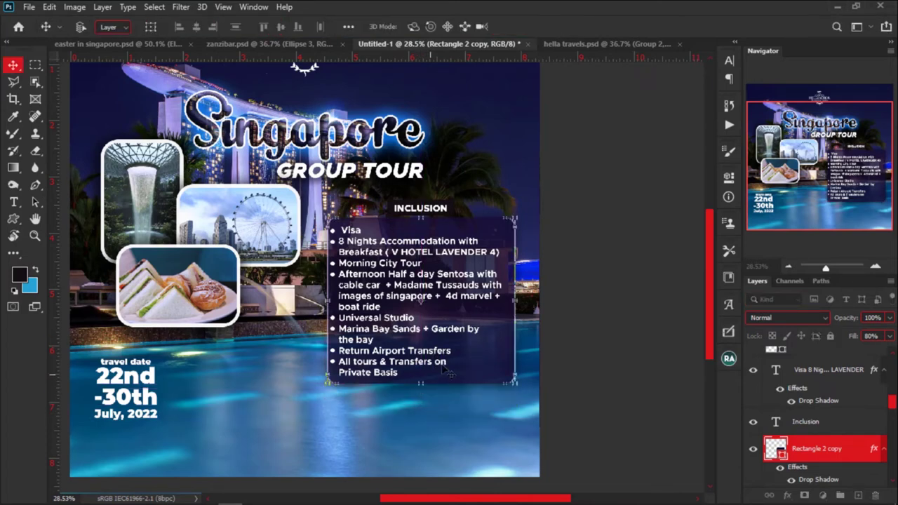
scroll(458, 335, down, 2)
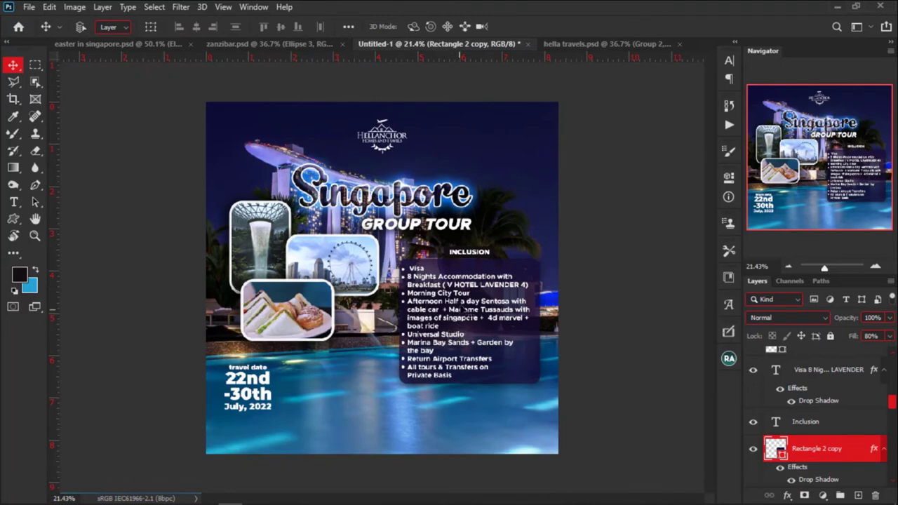
click(463, 311)
Change the inclusion list's font weight to Medium.
click(730, 61)
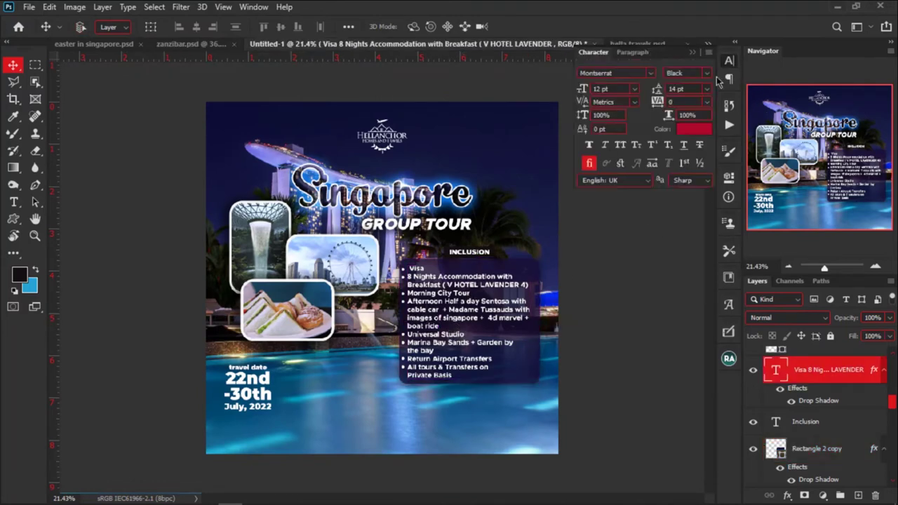
click(709, 75)
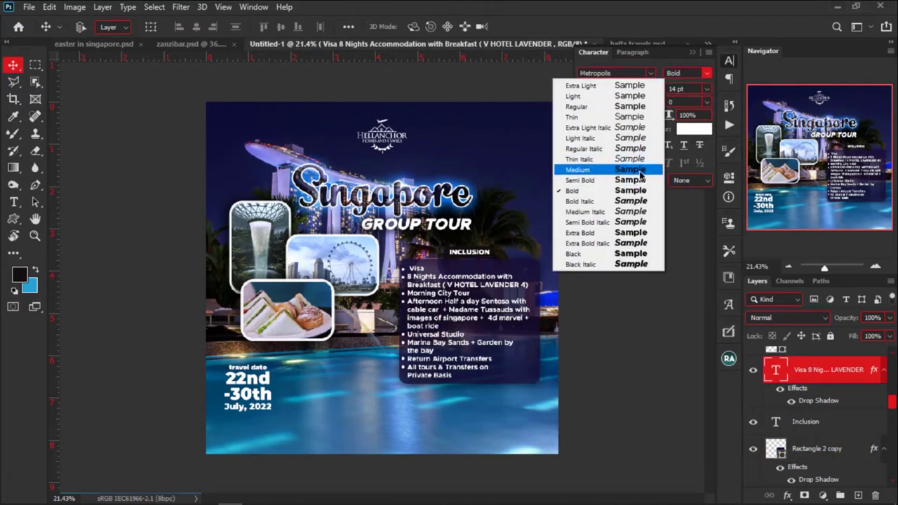
click(641, 170)
scroll(433, 290, up, 5)
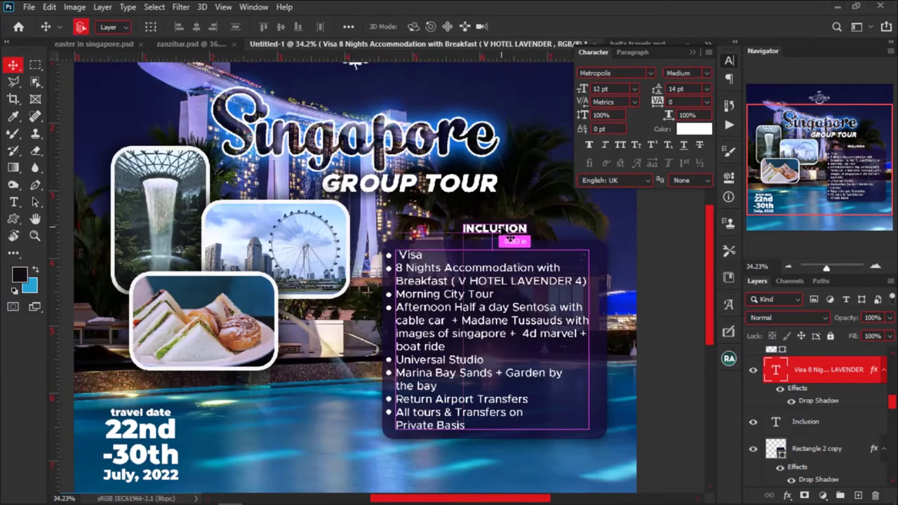
Try shifting the INCLUSION heading and panel left, then undo the move.
ctrl+click(502, 232)
ctrl+shift+click(516, 272)
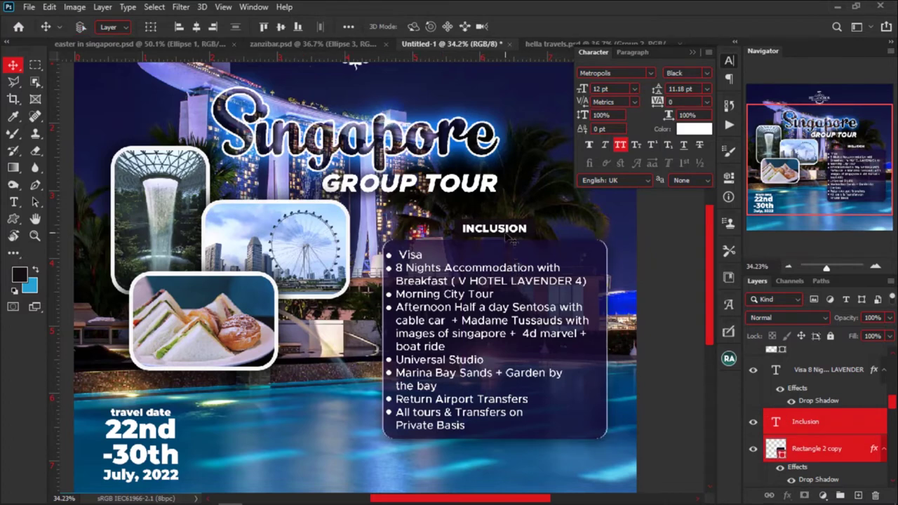
drag(516, 272, 400, 235)
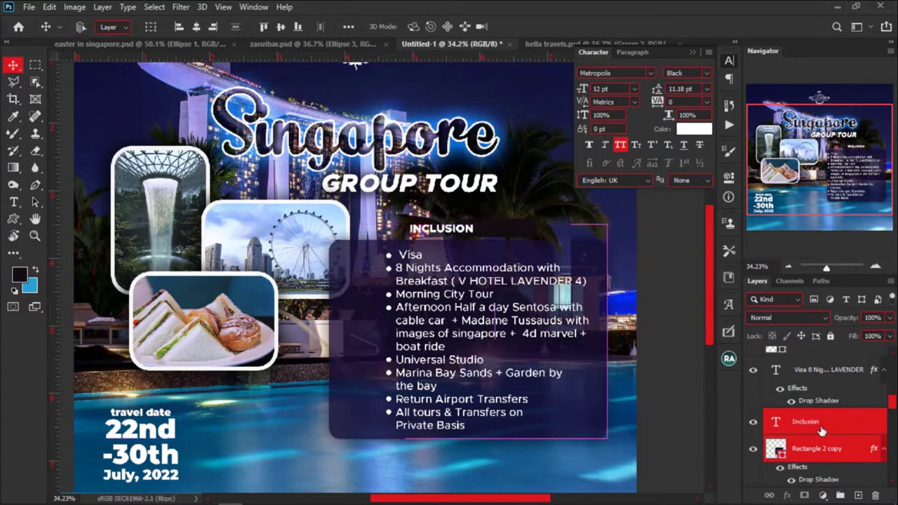
click(845, 424)
scroll(844, 430, down, 1)
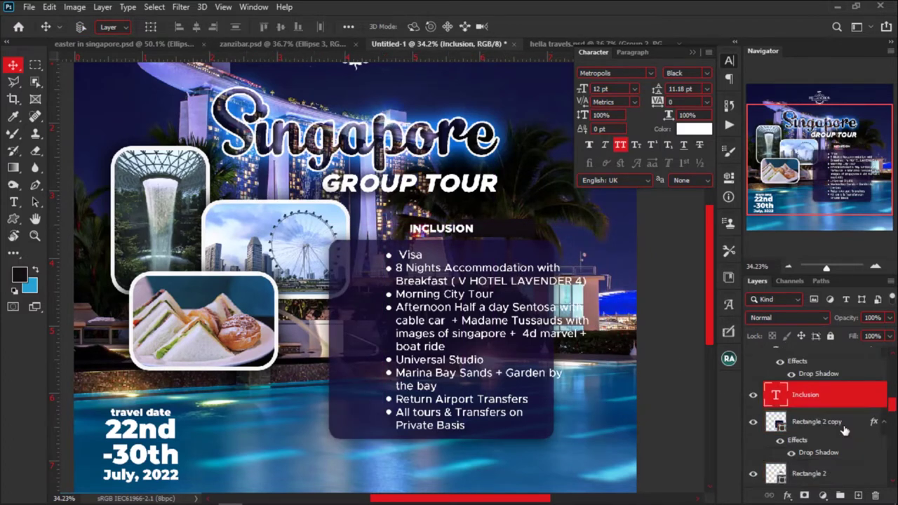
key(ctrl+z)
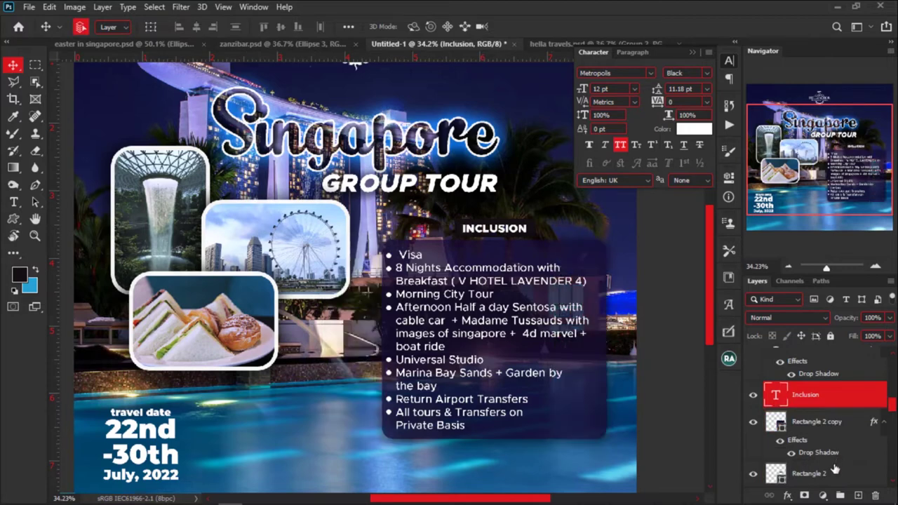
Restack the header bar and purple panel layers and slide the INCLUSION header to the panel's left edge.
ctrl+click(834, 479)
drag(834, 479, 827, 426)
drag(495, 239, 423, 233)
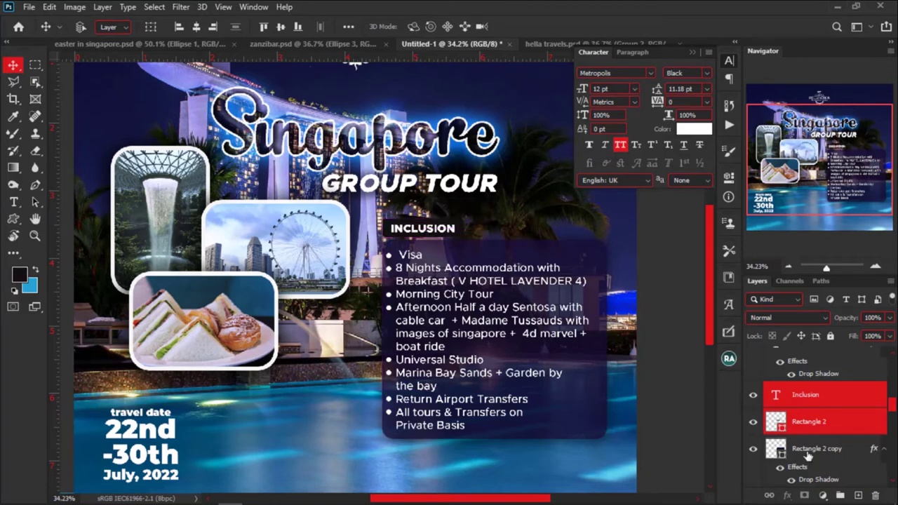
click(826, 455)
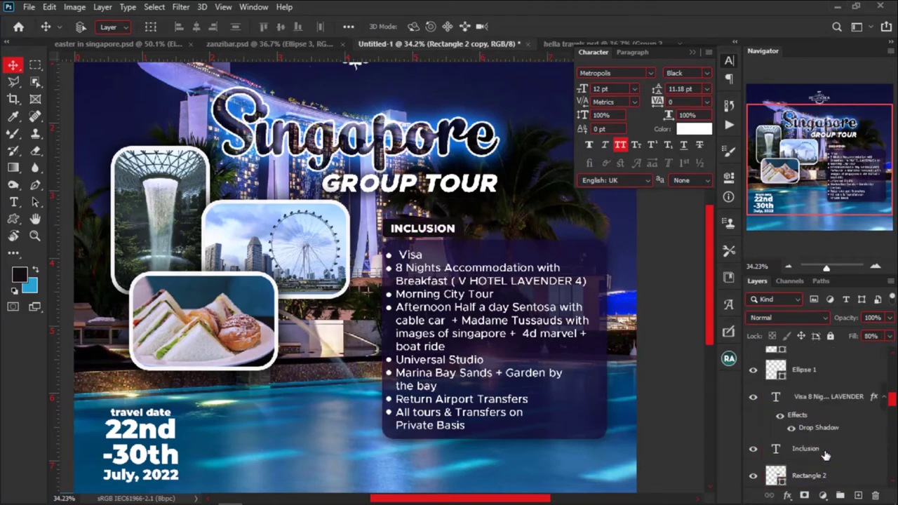
drag(828, 455, 818, 385)
scroll(325, 265, down, 2)
scroll(250, 238, down, 1)
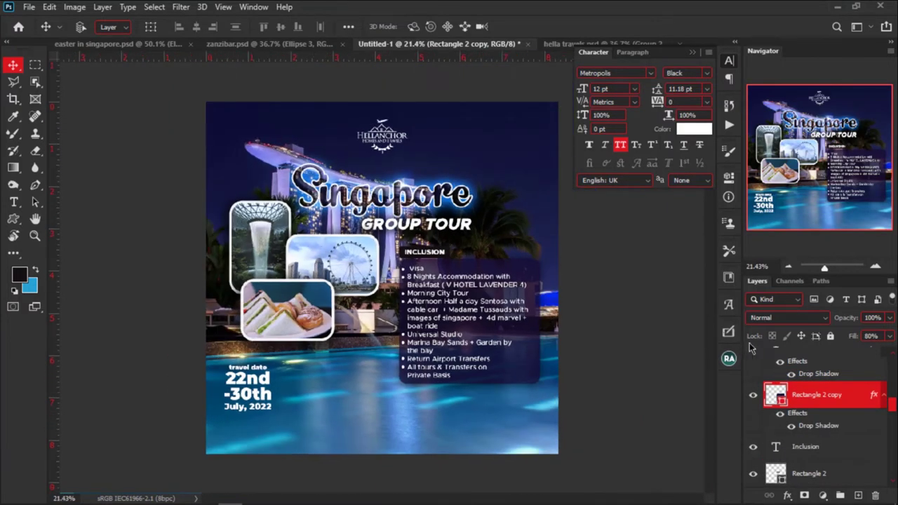
scroll(804, 417, up, 1)
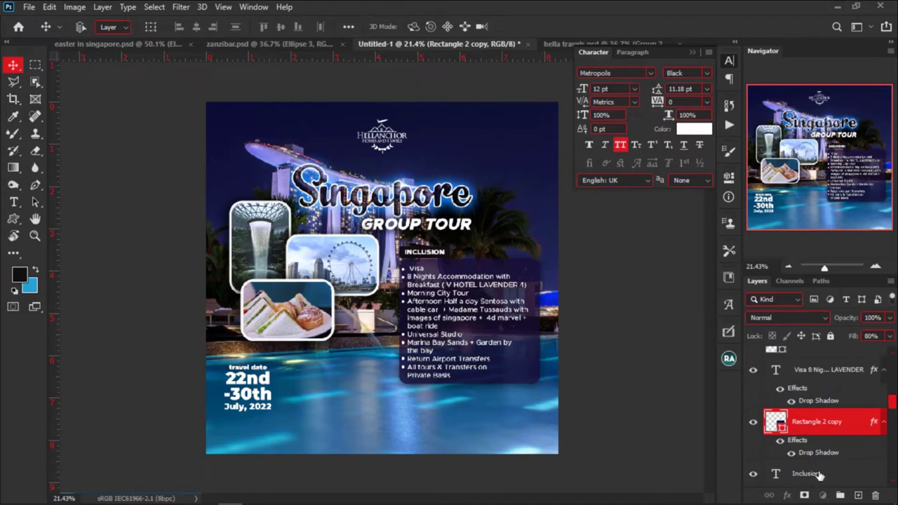
Select the heading, both rectangles and the list text, and move them to the poster's left.
click(819, 475)
scroll(819, 476, down, 1)
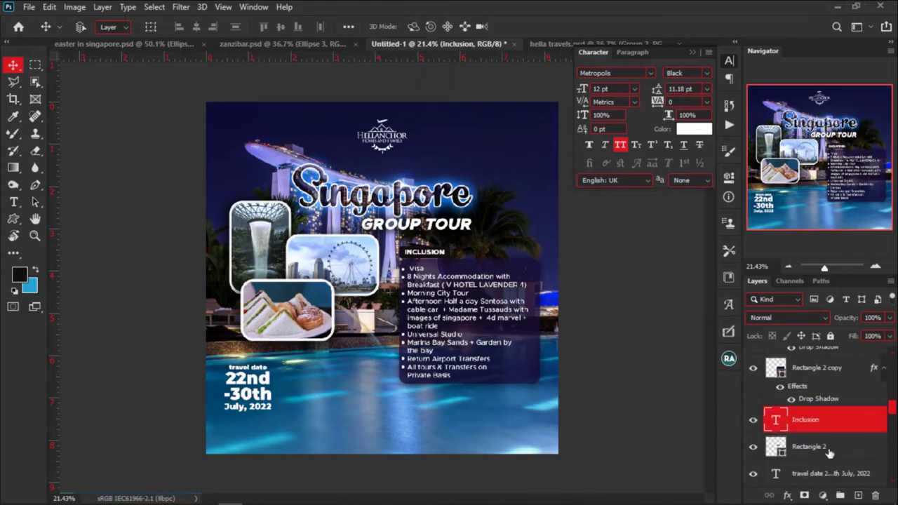
key(ctrl)
ctrl+click(830, 449)
scroll(828, 449, up, 3)
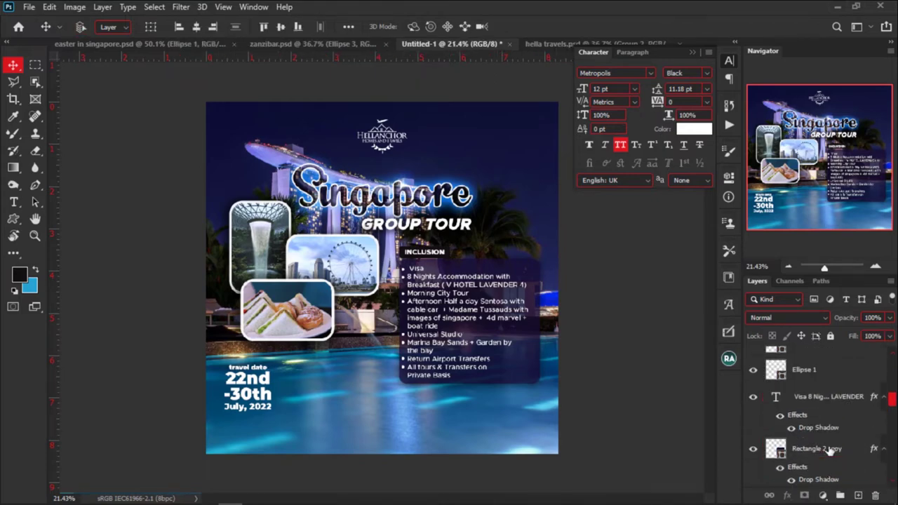
ctrl+click(826, 450)
ctrl+click(825, 402)
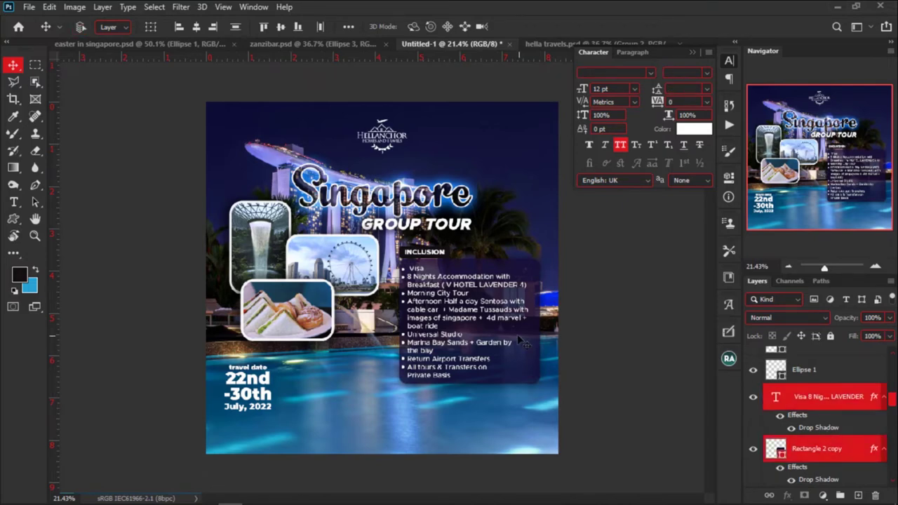
drag(518, 334, 345, 339)
Move the Group 3 photo collage right, flip it horizontally and raise it slightly.
ctrl+click(286, 225)
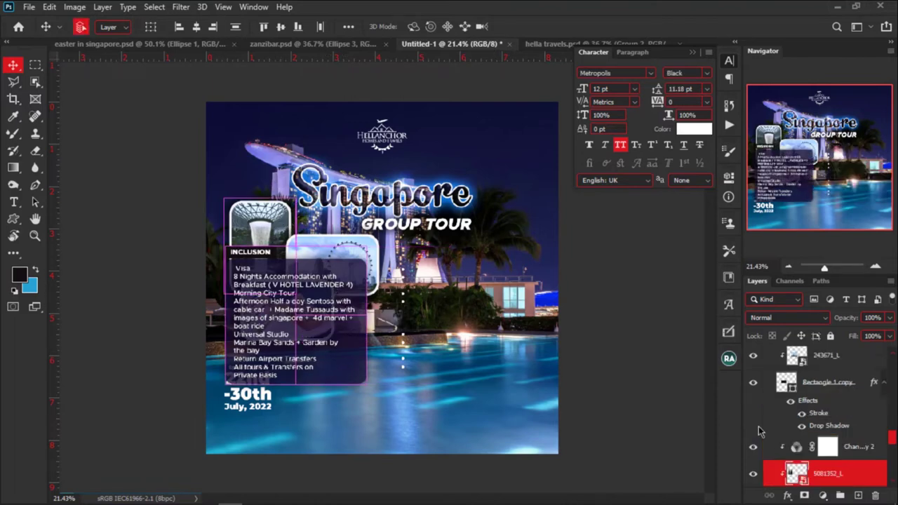
scroll(772, 435, up, 5)
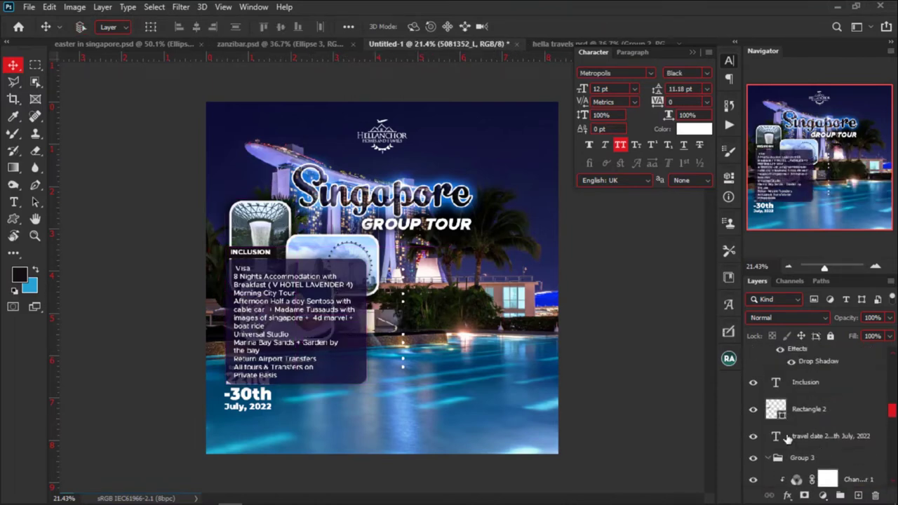
click(770, 460)
click(824, 460)
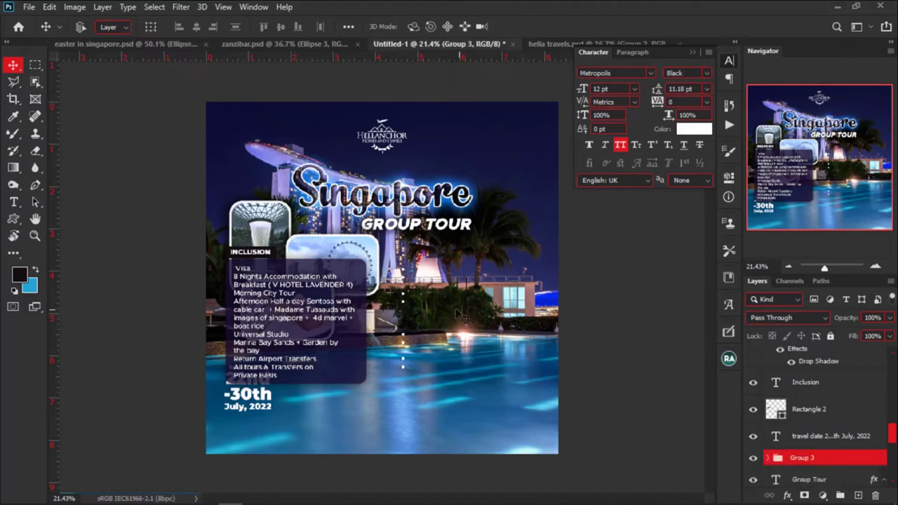
drag(394, 299, 551, 334)
key(ctrl+t)
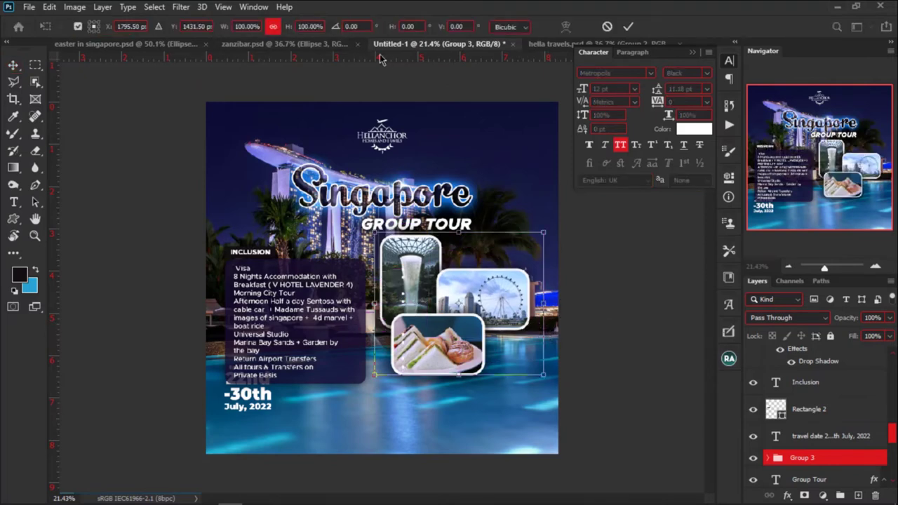
right_click(500, 295)
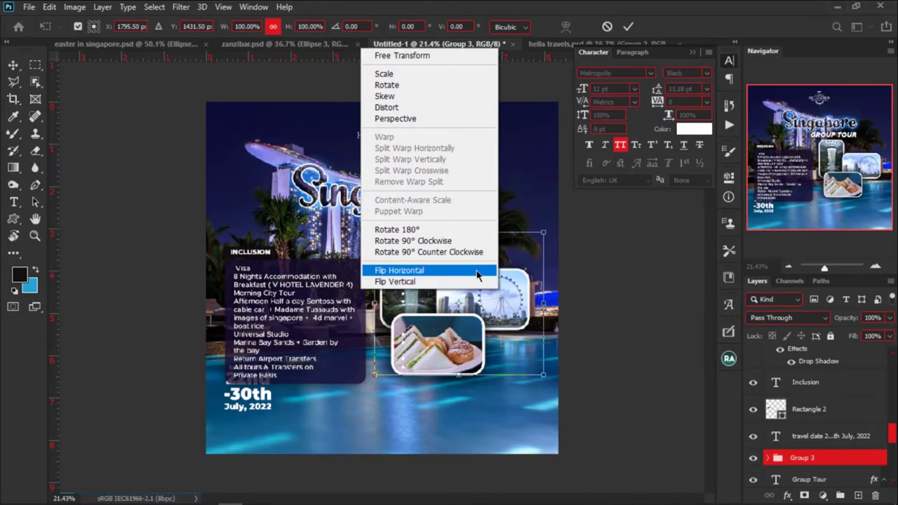
click(494, 268)
drag(510, 307, 514, 284)
key(Return)
key(ctrl)
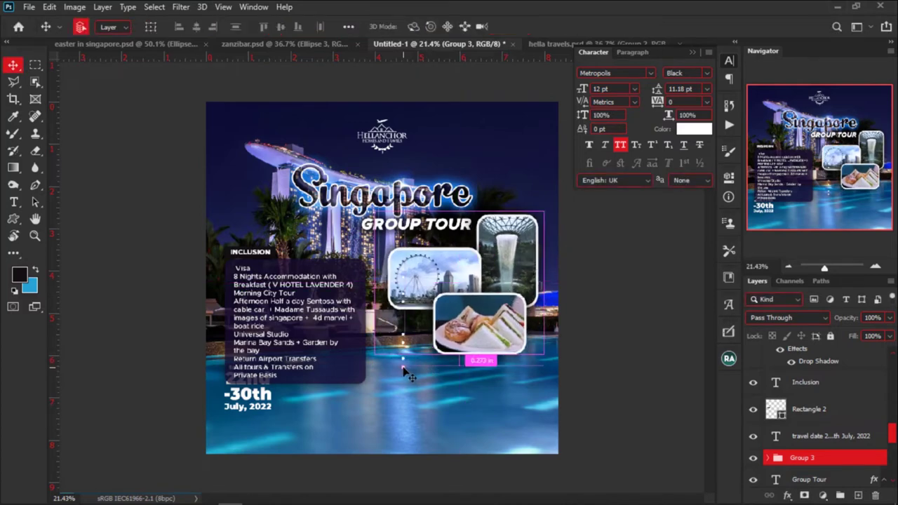
Select all the Ellipse bullet dot layers and drag them beside the list lines.
ctrl+click(405, 372)
scroll(822, 409, down, 5)
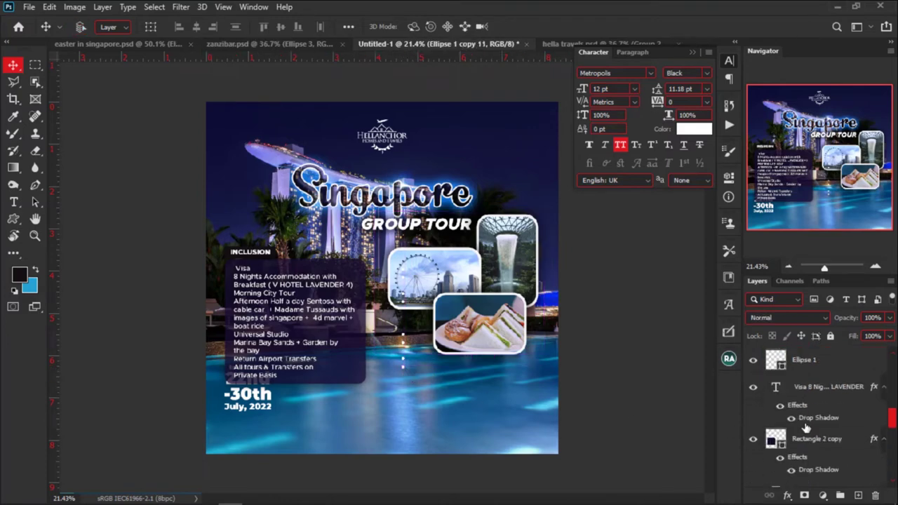
scroll(825, 412, up, 2)
click(807, 414)
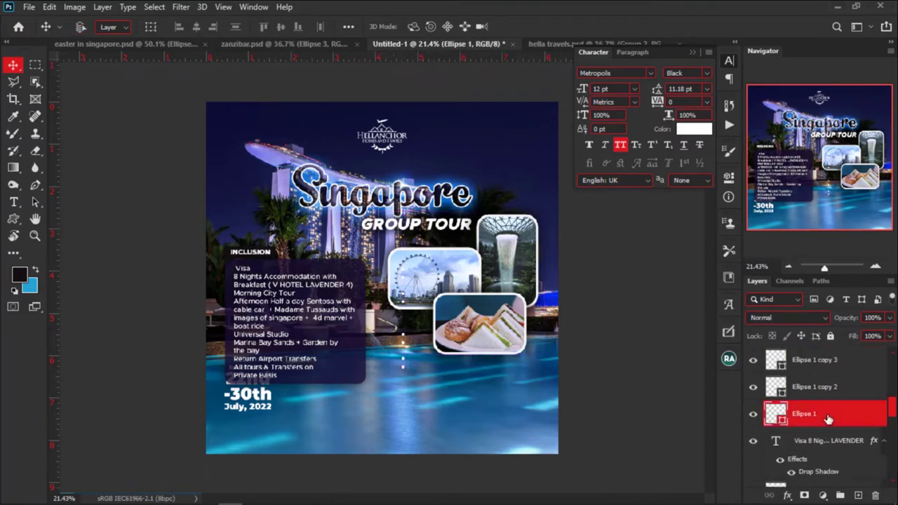
scroll(828, 419, up, 5)
shift+click(815, 387)
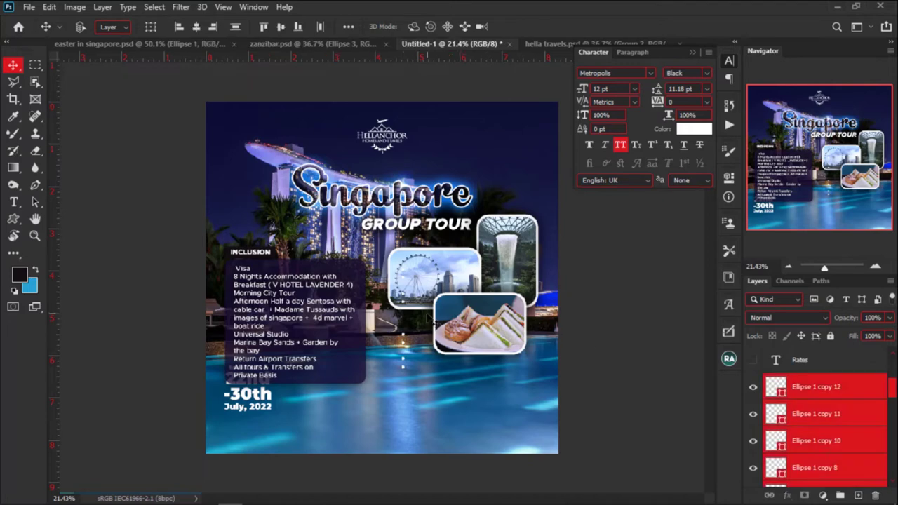
drag(403, 343, 240, 323)
Zoom in and nudge the bullet dots up to line up with the list items.
key(ctrl+plus)
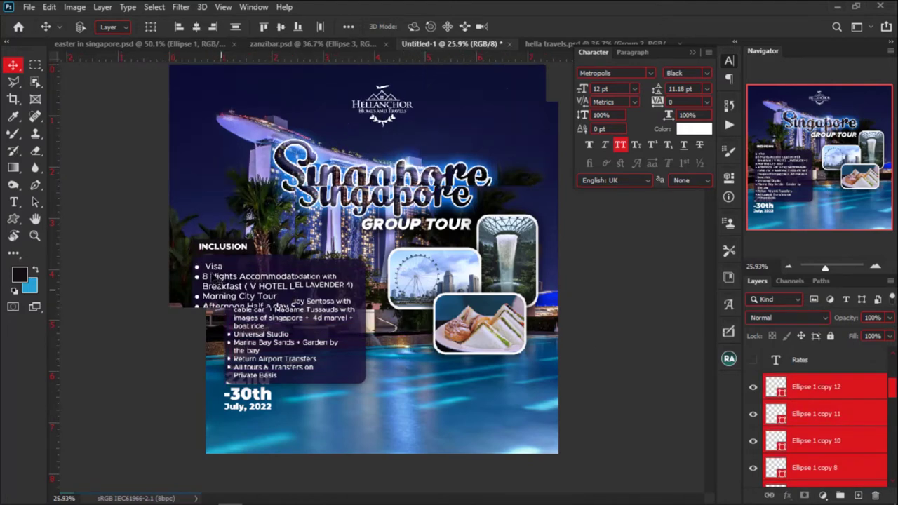
scroll(151, 247, up, 10)
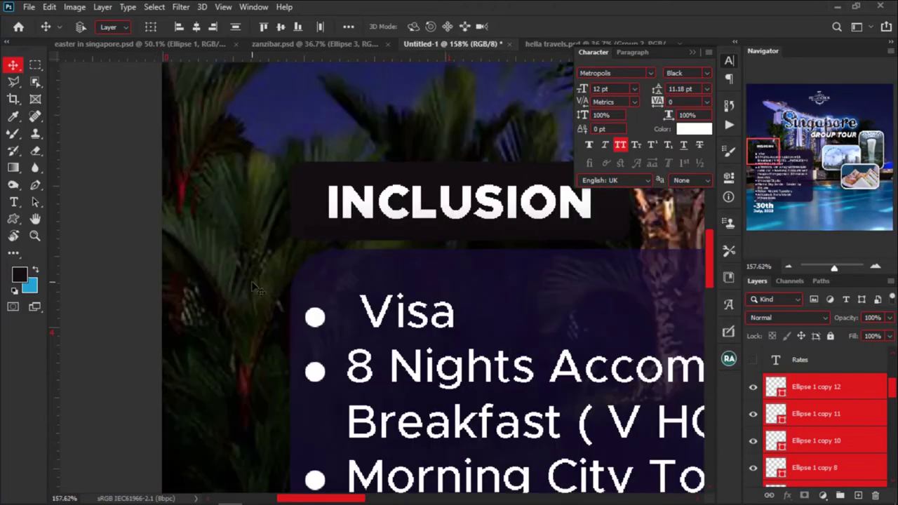
scroll(314, 328, down, 2)
key(Up)
key(Up)
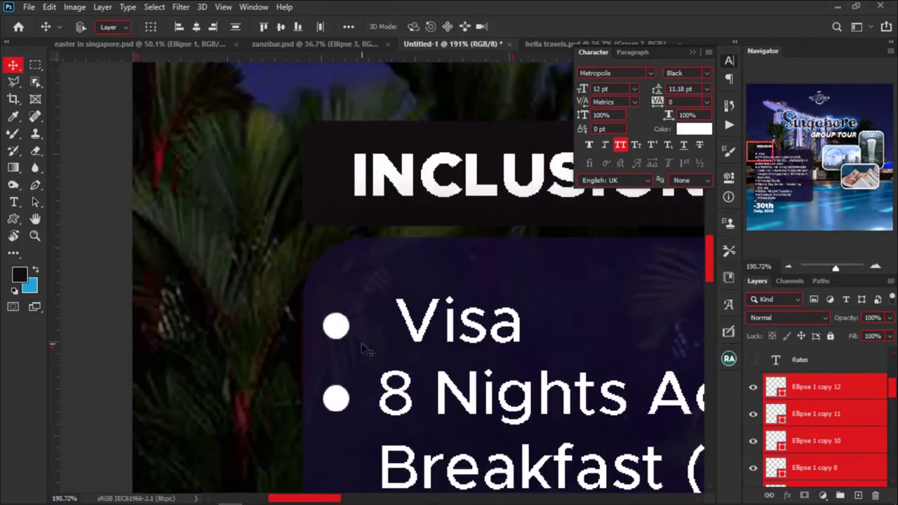
scroll(287, 267, down, 8)
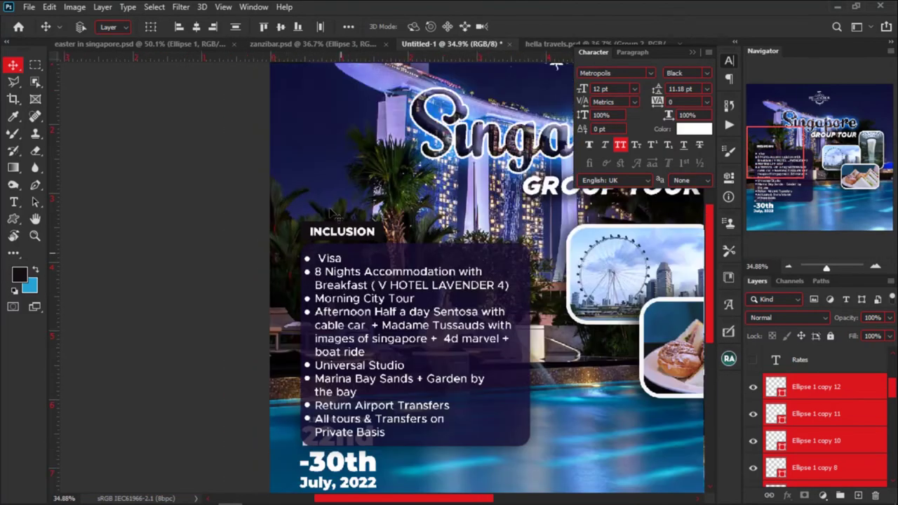
scroll(335, 216, down, 2)
scroll(150, 232, up, 11)
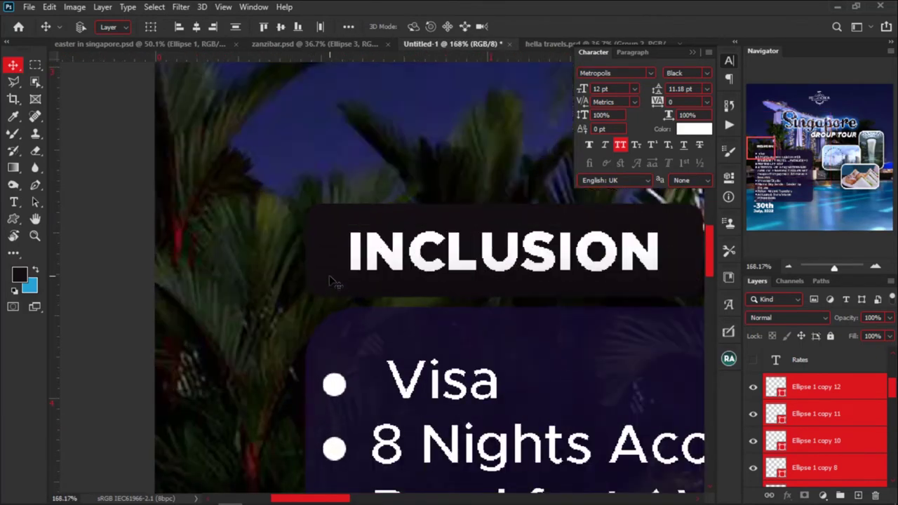
Stretch the dark INCLUSION header rectangle taller downward with Free Transform.
click(483, 295)
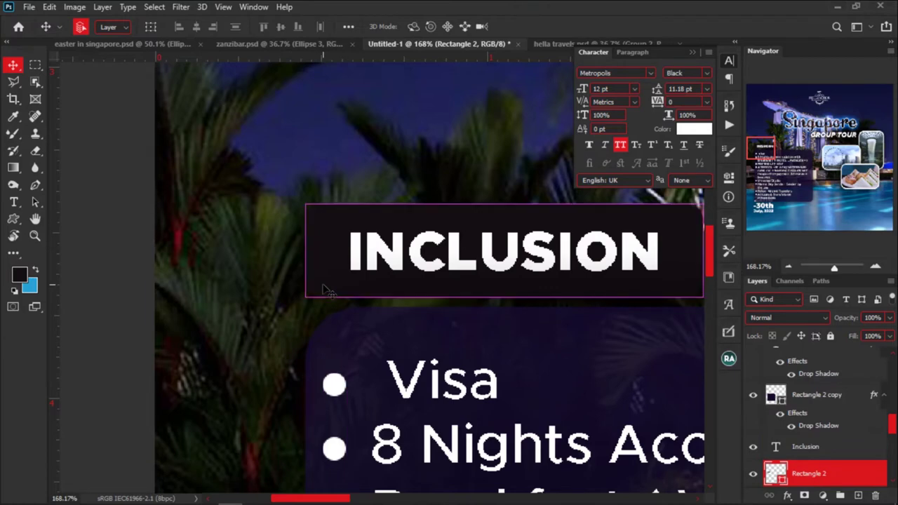
key(ctrl+t)
drag(504, 297, 522, 399)
key(Return)
Fine-tune the top edge of the purple list background box with Free Transform.
scroll(344, 321, down, 5)
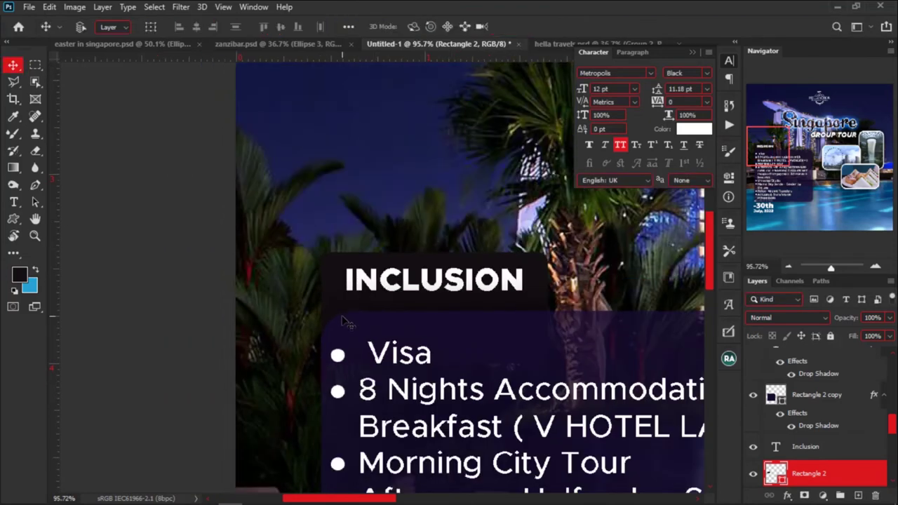
click(461, 282)
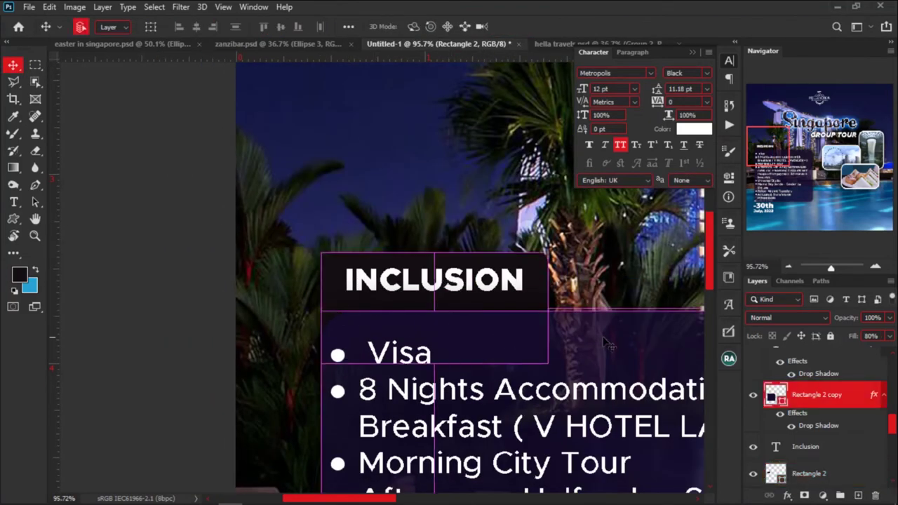
key(ctrl+t)
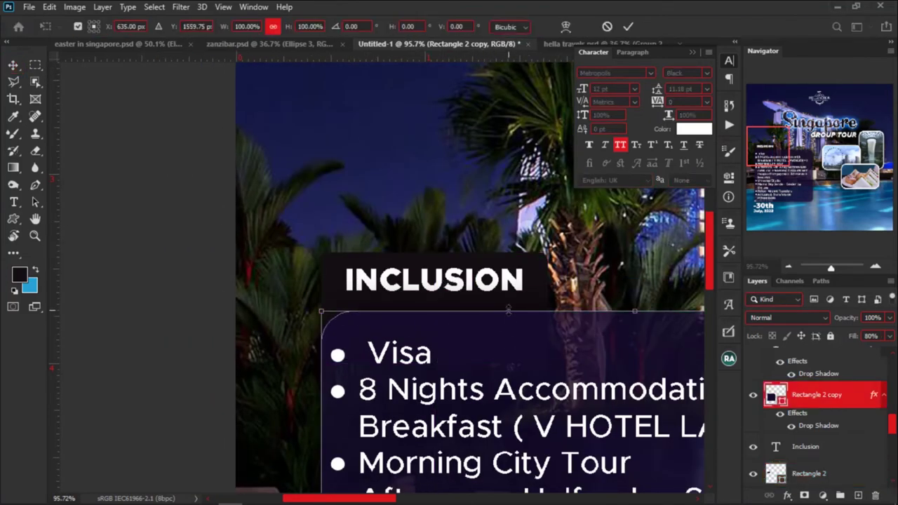
drag(509, 308, 516, 303)
key(Return)
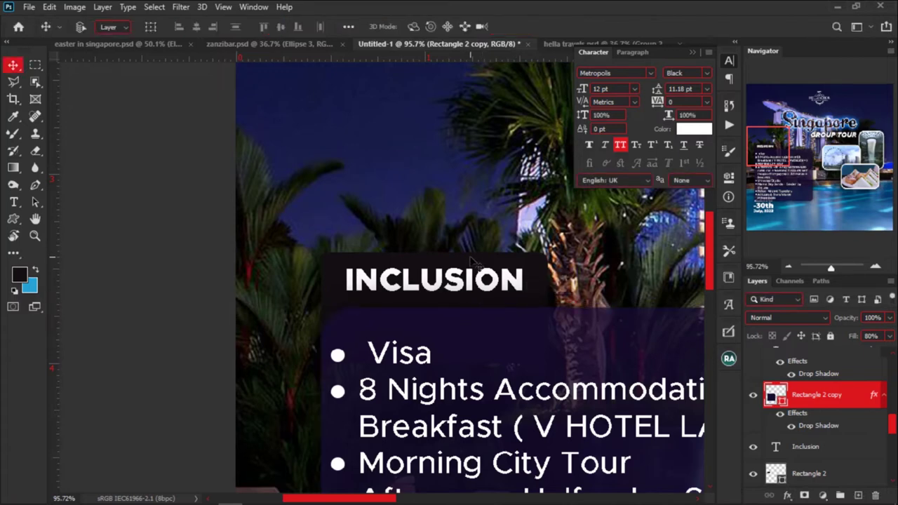
scroll(472, 261, down, 4)
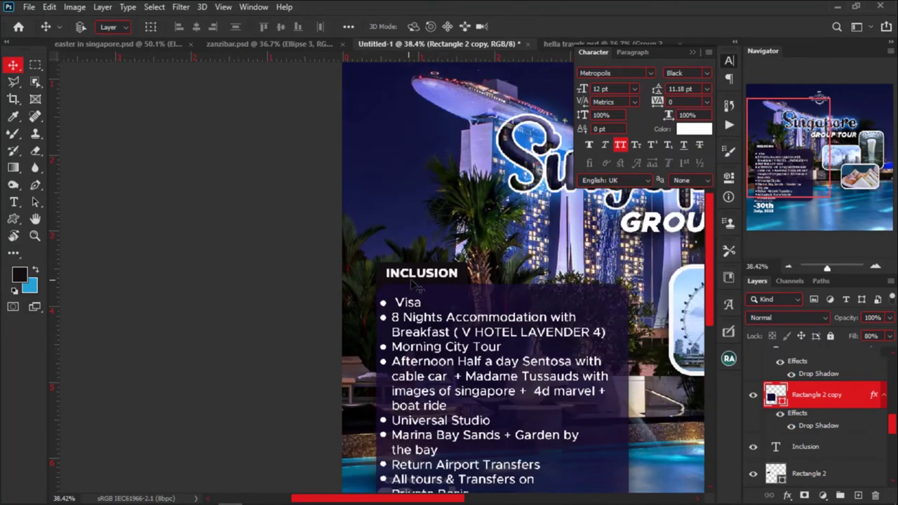
scroll(411, 289, up, 3)
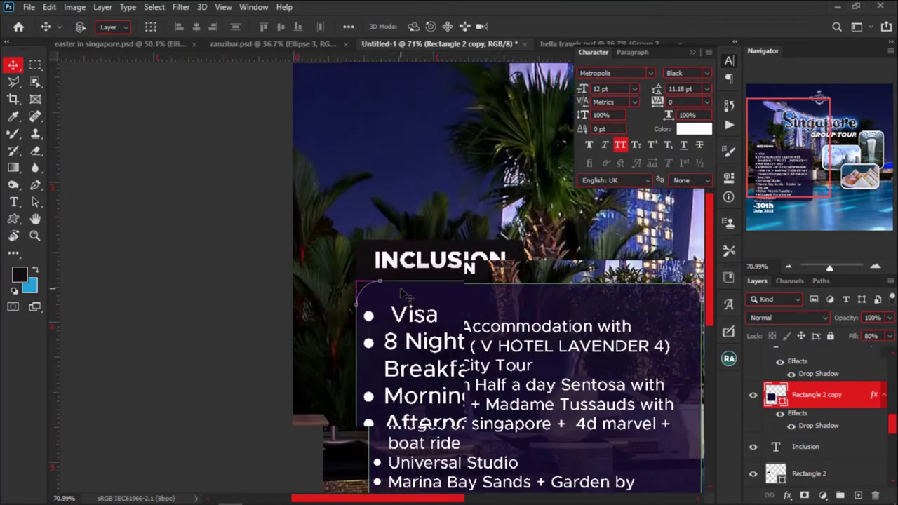
scroll(405, 293, up, 3)
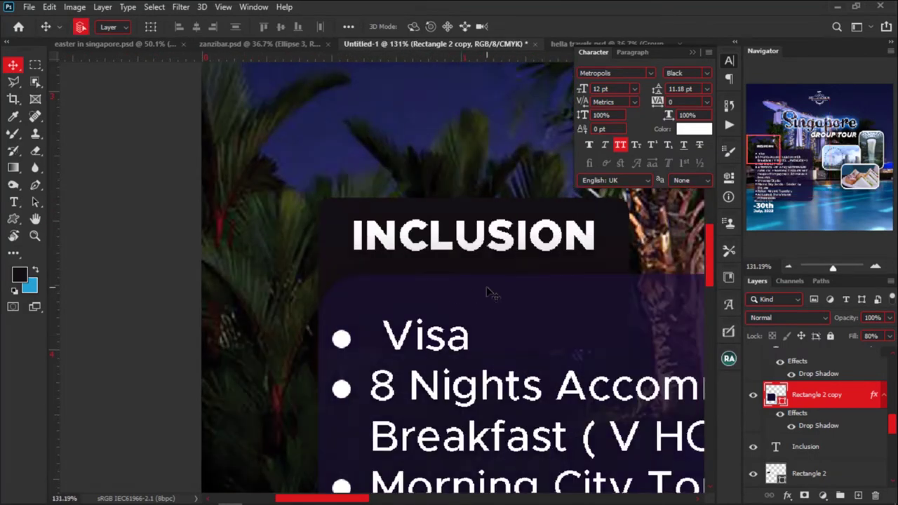
key(ctrl+t)
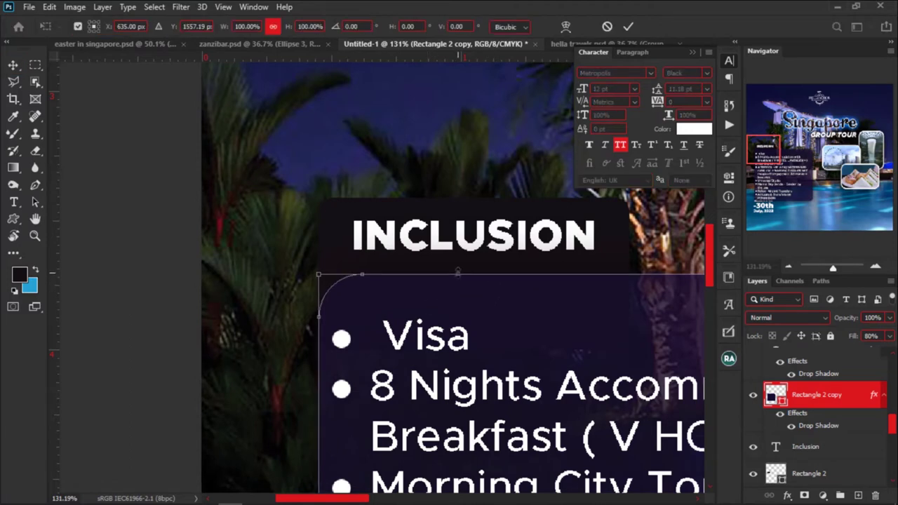
drag(459, 273, 458, 295)
key(Return)
Move the dark header bar and INCLUSION title down together.
click(460, 277)
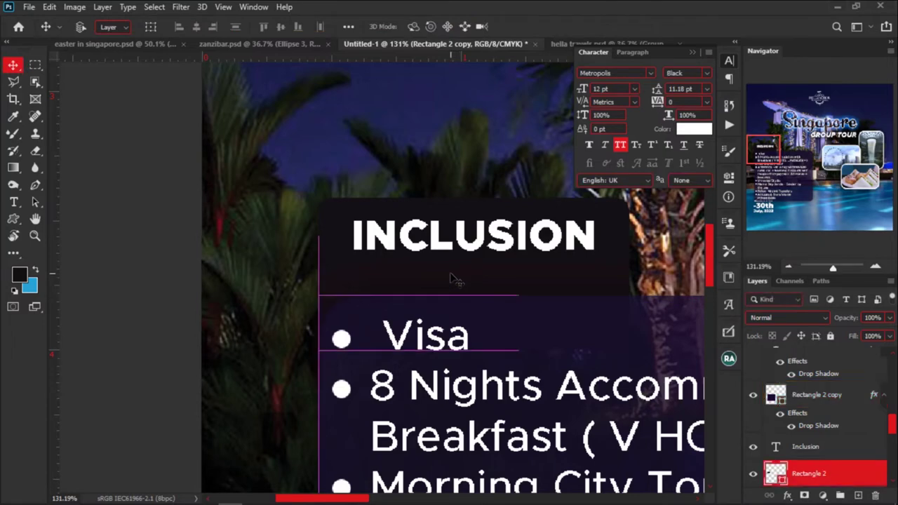
shift+click(489, 250)
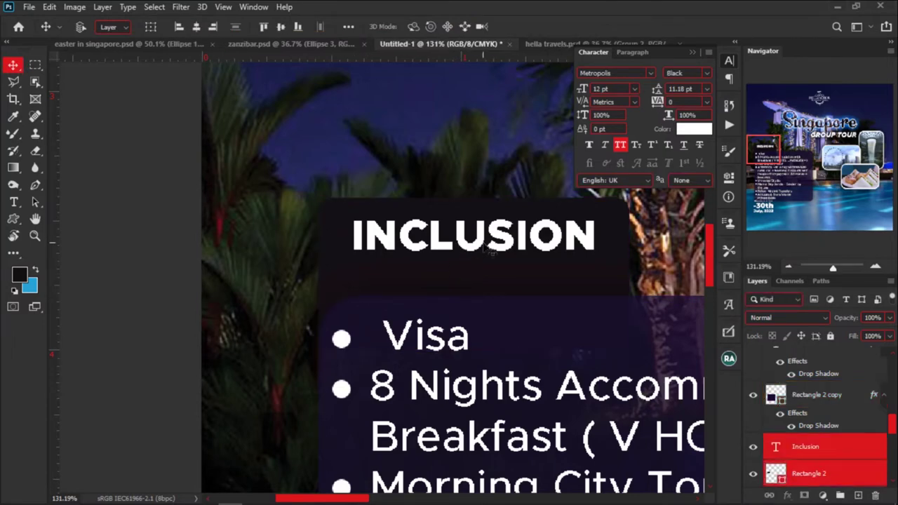
drag(488, 250, 484, 278)
scroll(288, 259, down, 4)
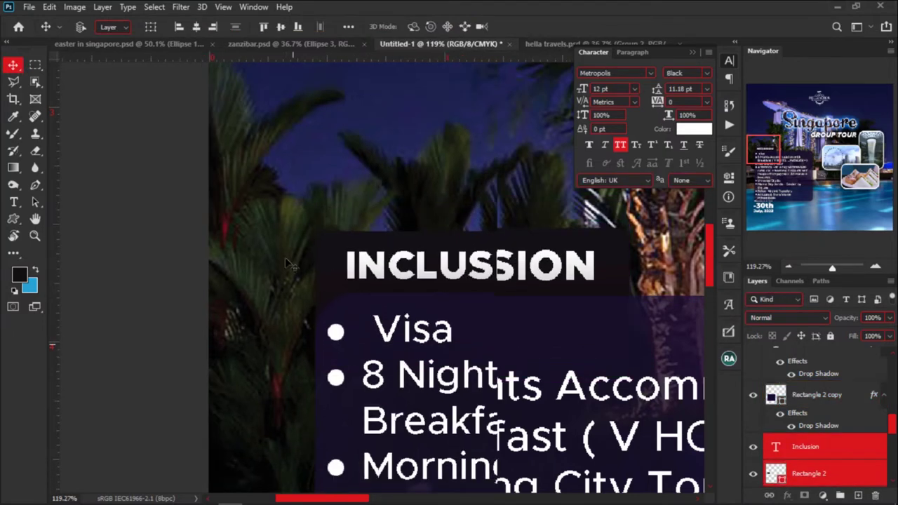
click(291, 264)
Give the dark header rectangle 50 px rounded corners in Properties.
click(317, 258)
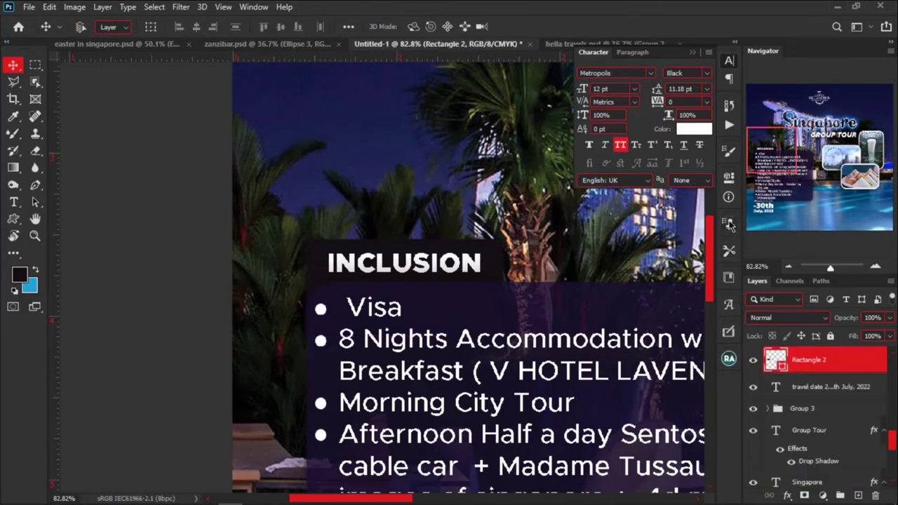
click(729, 178)
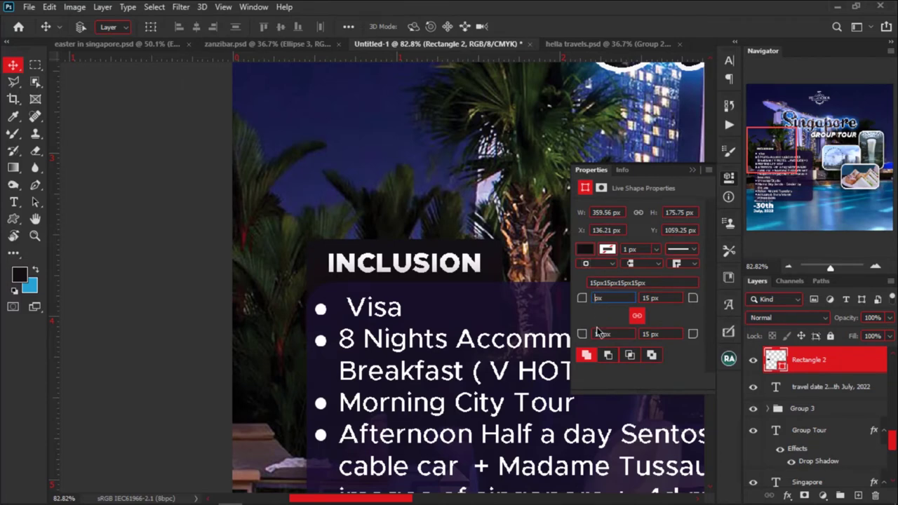
key(Return)
scroll(316, 302, up, 3)
scroll(235, 298, down, 2)
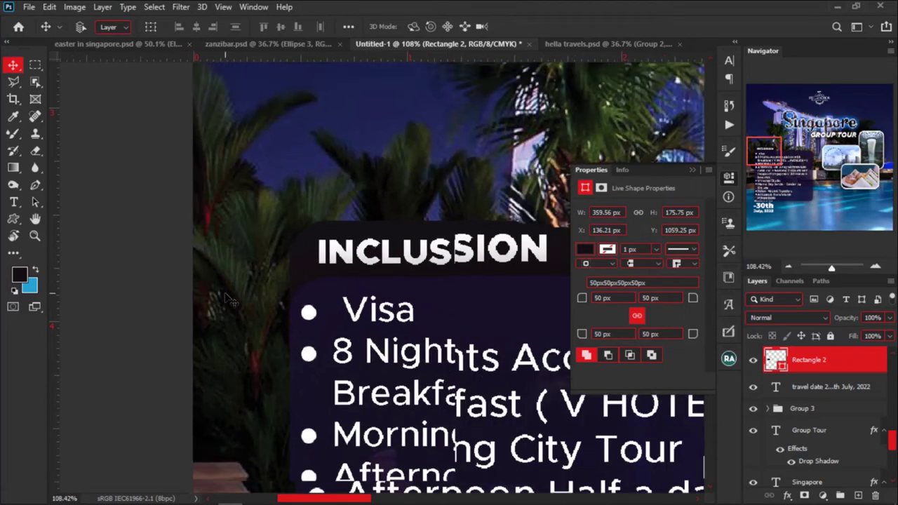
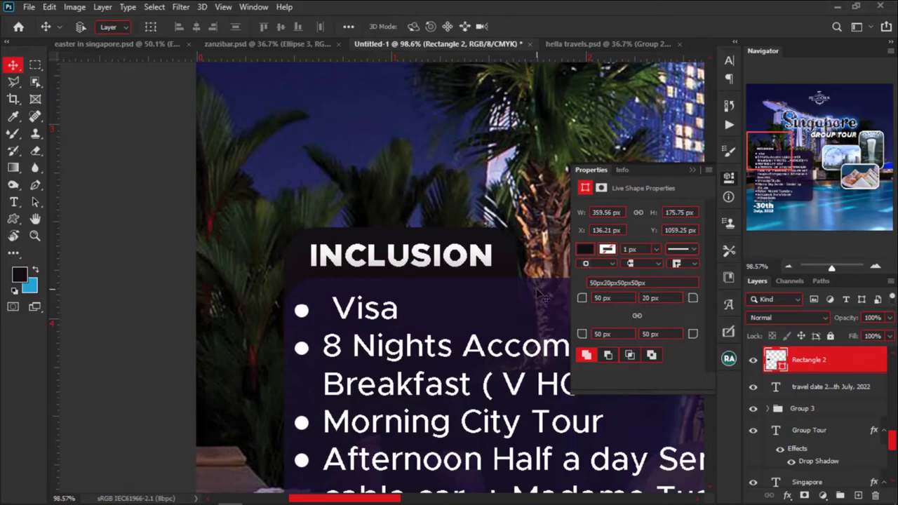
Drag the 22nd–30th July, 2022 travel date text up beside the Inclusion rates box.
scroll(288, 307, down, 5)
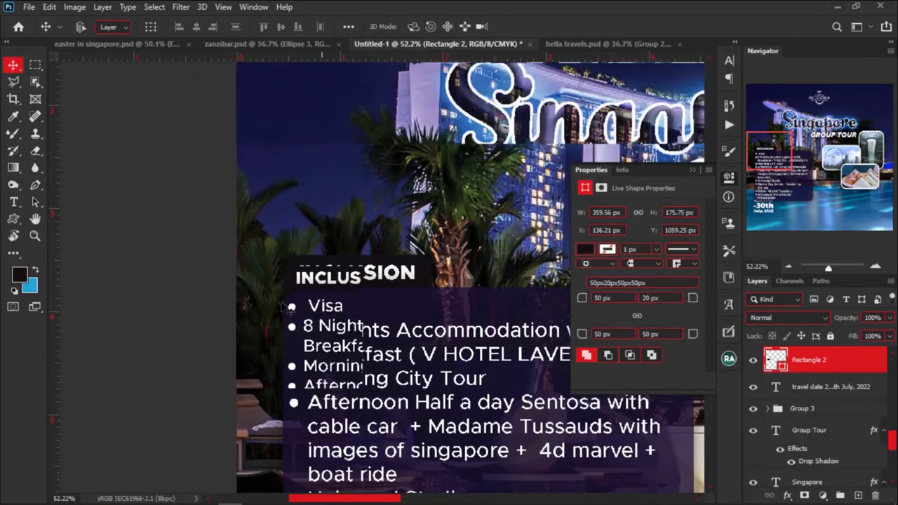
scroll(287, 306, down, 4)
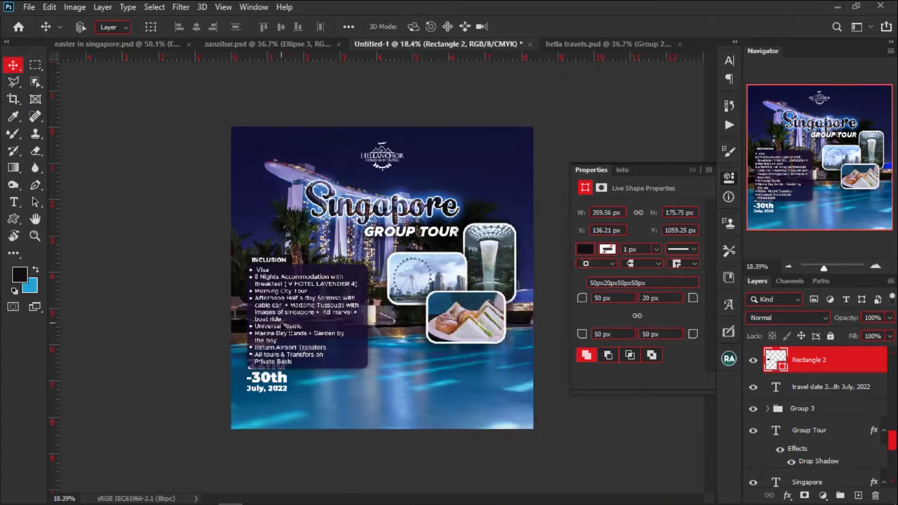
scroll(262, 379, up, 2)
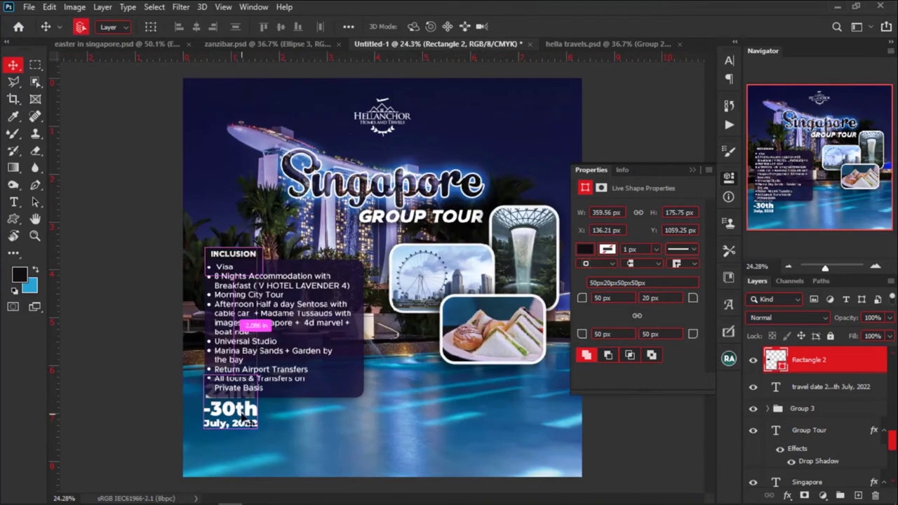
ctrl+click(245, 420)
drag(245, 419, 418, 358)
scroll(413, 374, down, 1)
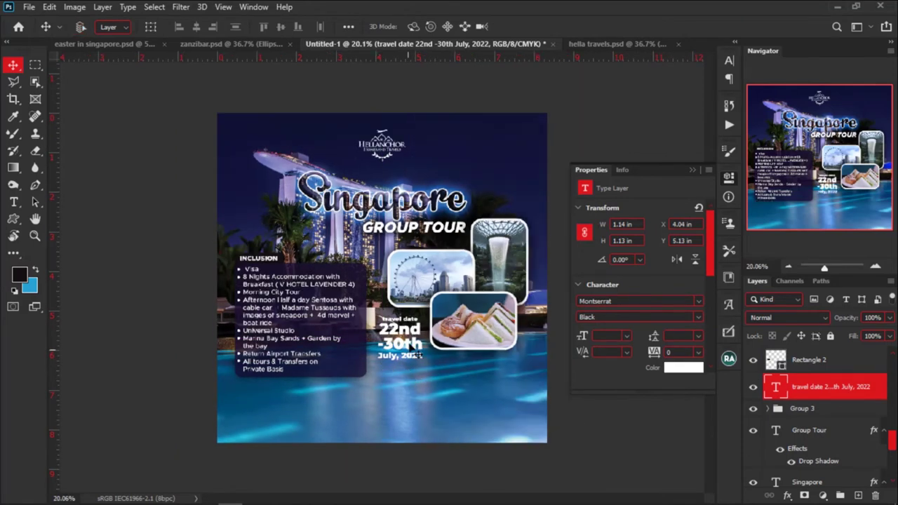
scroll(369, 375, up, 2)
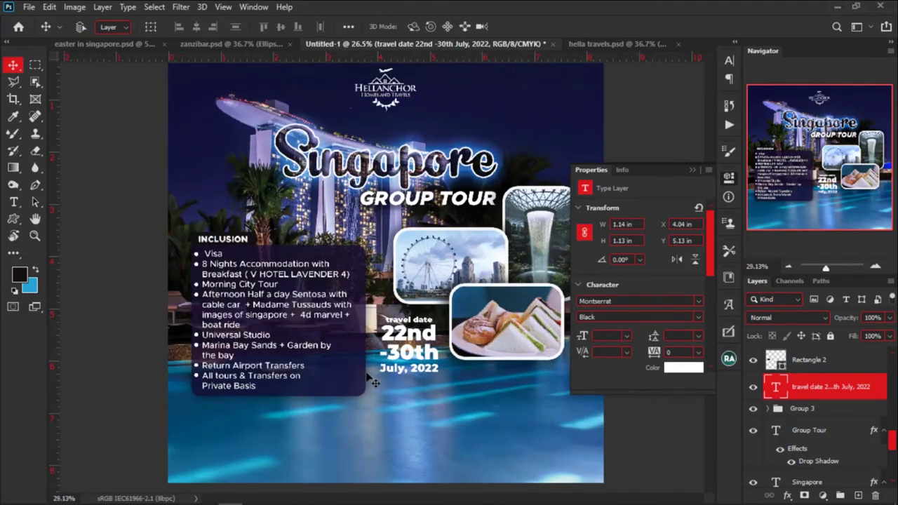
scroll(371, 376, up, 2)
scroll(526, 358, up, 1)
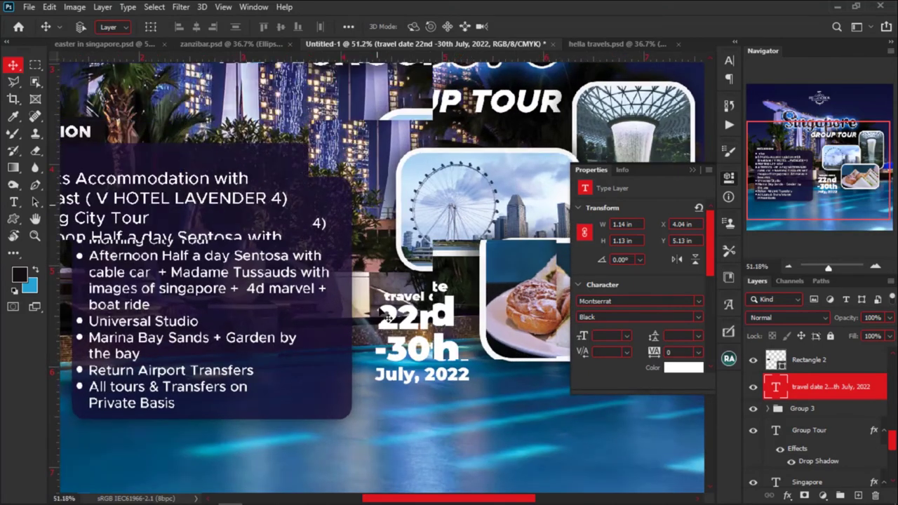
Draw a rounded rectangle over the travel date and place its layer beneath the date text.
right_click(14, 219)
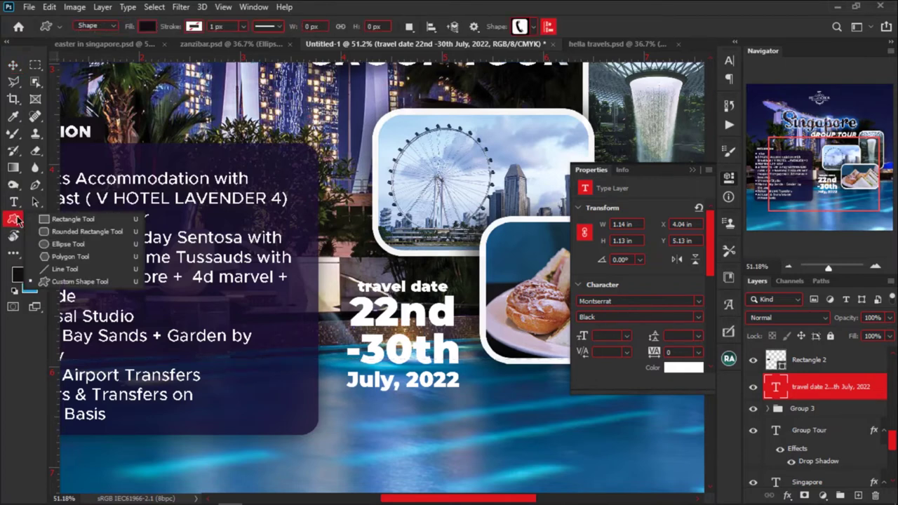
click(63, 232)
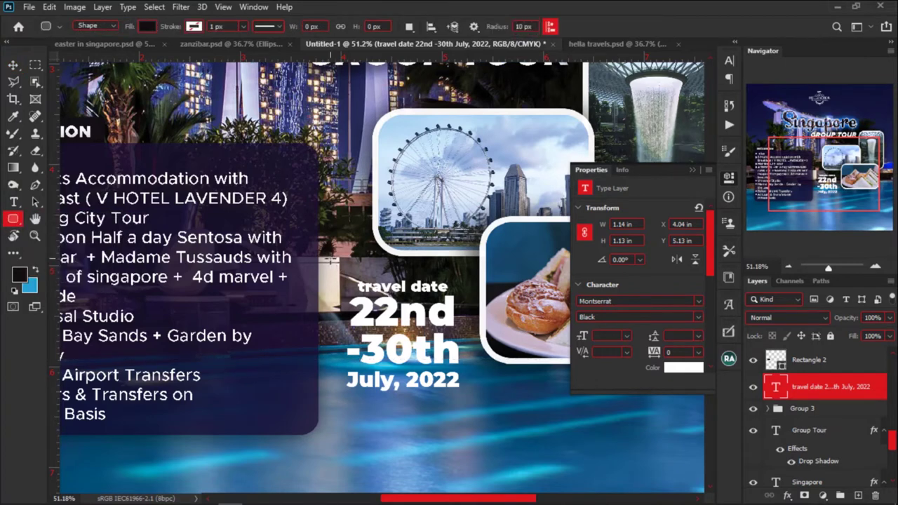
drag(331, 258, 475, 407)
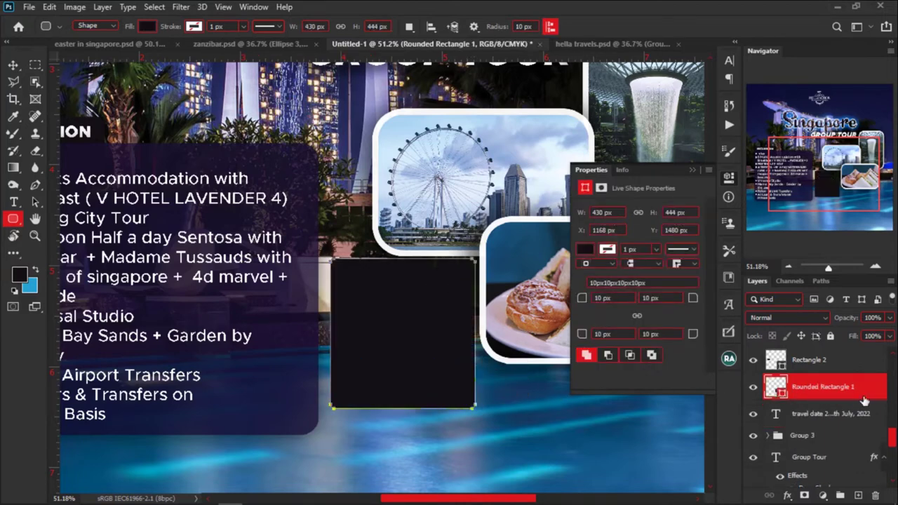
drag(865, 393, 858, 419)
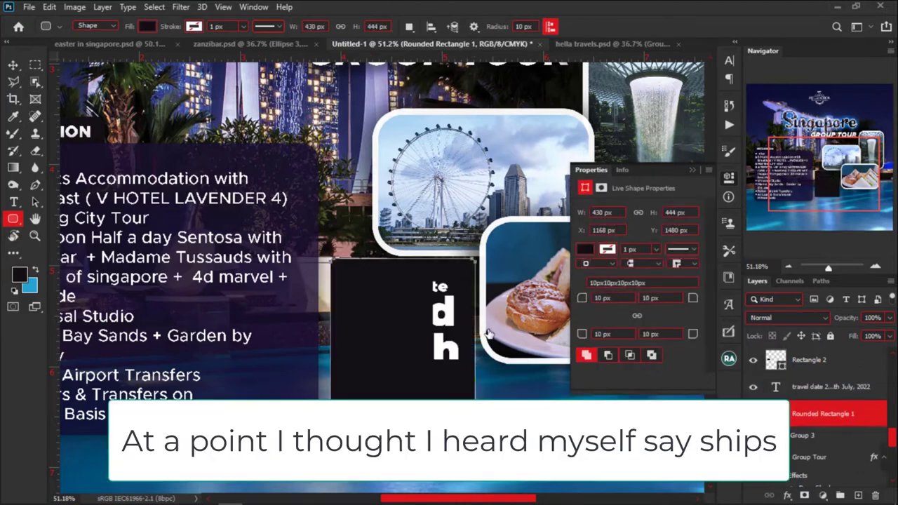
scroll(303, 314, down, 2)
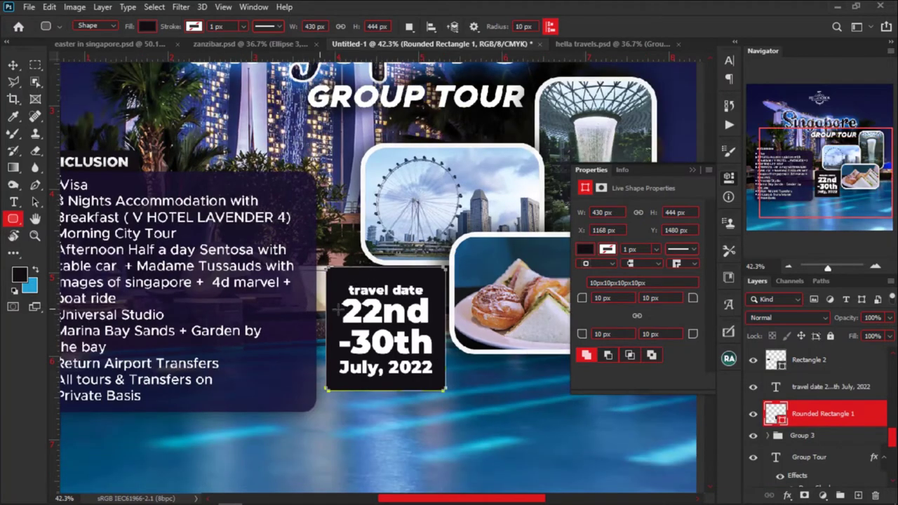
Link the four corner radii and try an oversized radius, dismissing the out-of-range warning.
click(637, 315)
double_click(601, 299)
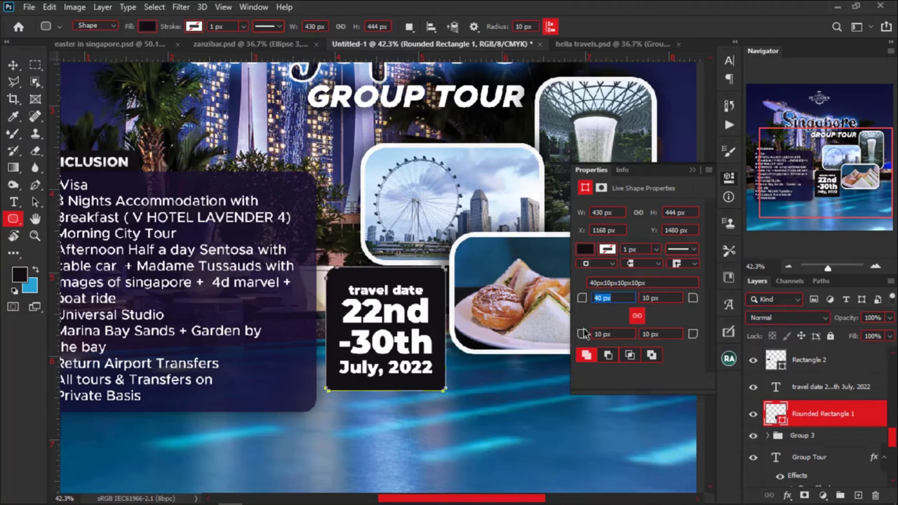
click(647, 299)
key(Return)
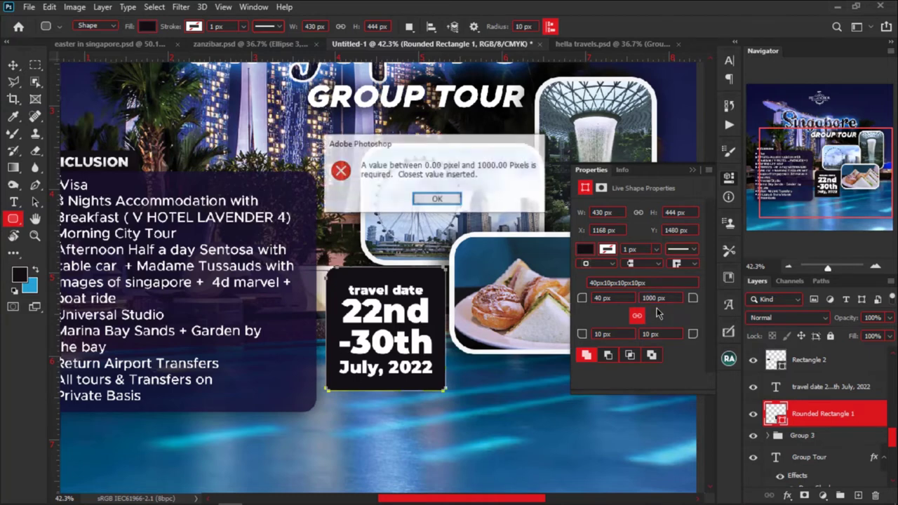
key(Return)
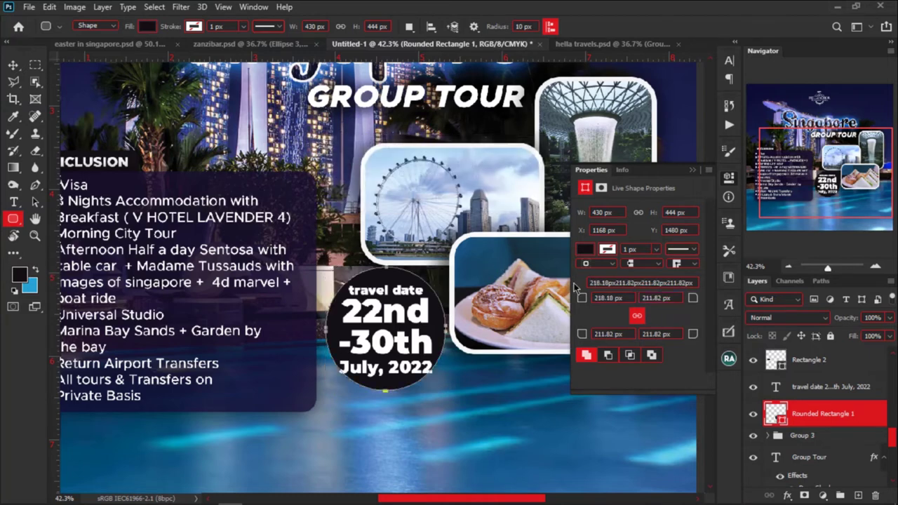
Set the linked corner radius of the date box to 40 px on all four corners.
click(604, 301)
text(40)
key(Return)
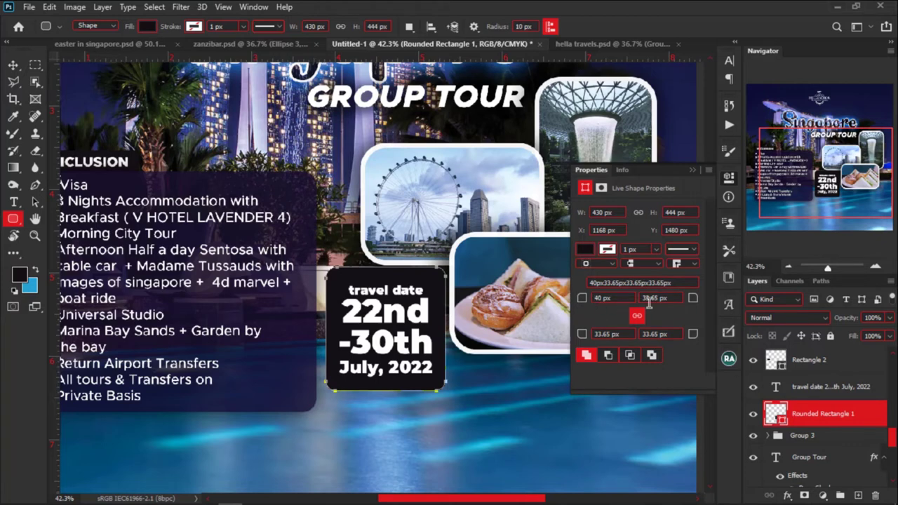
double_click(597, 297)
text(0)
key(Return)
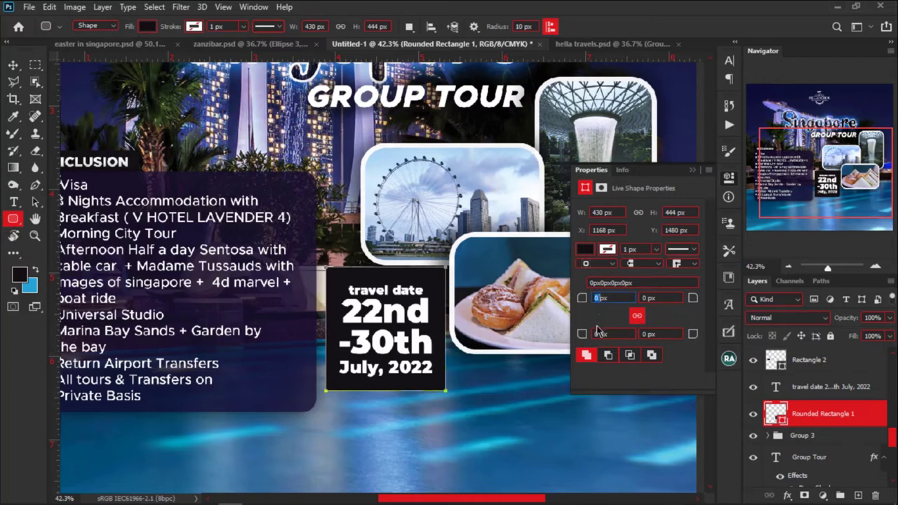
key(Return)
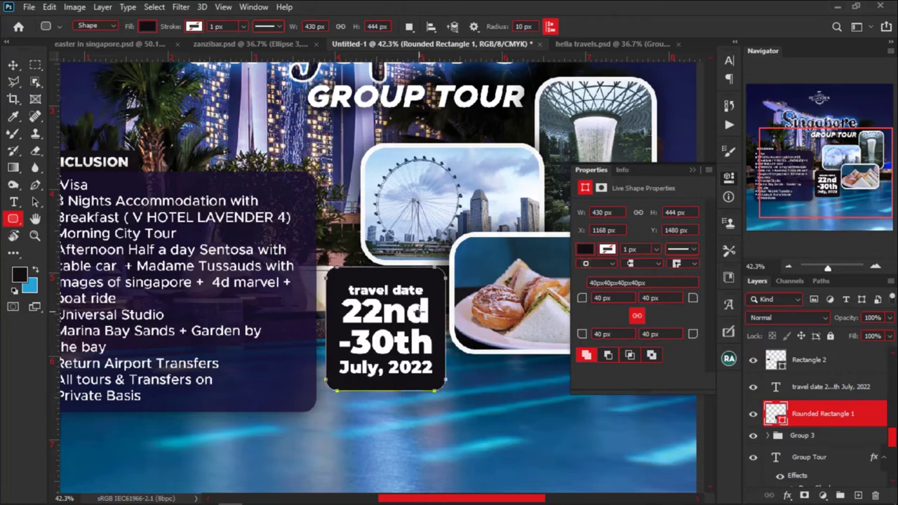
click(13, 65)
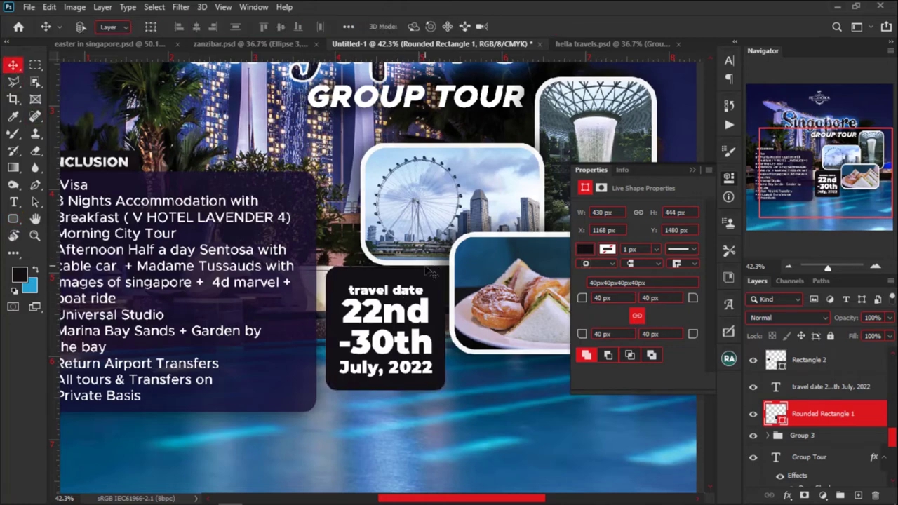
Nudge the date text up inside its box, then move box and text together beside the rates list.
scroll(422, 295, up, 3)
ctrl+click(433, 335)
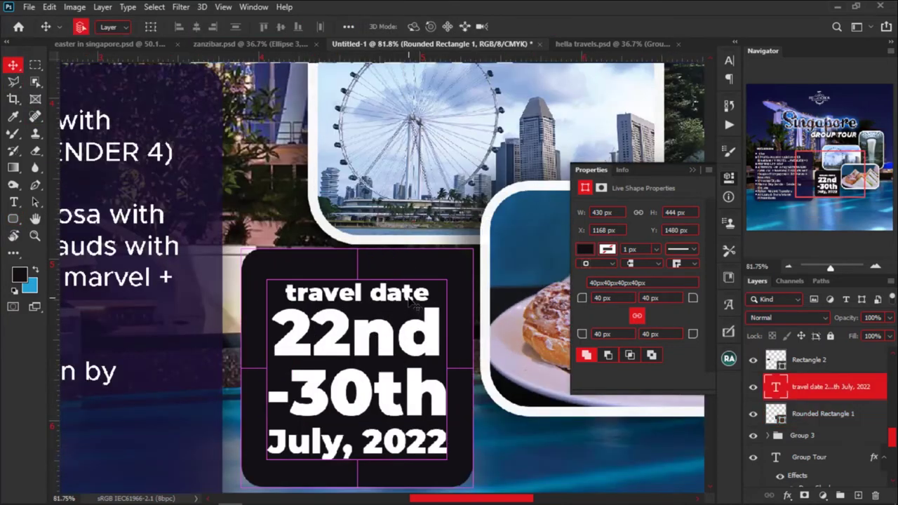
drag(429, 333, 428, 323)
ctrl+shift+click(395, 265)
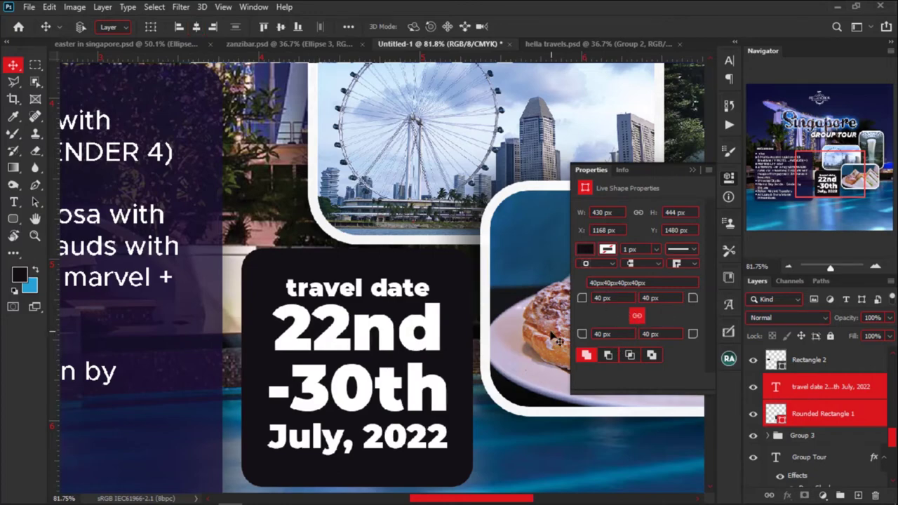
scroll(266, 302, down, 5)
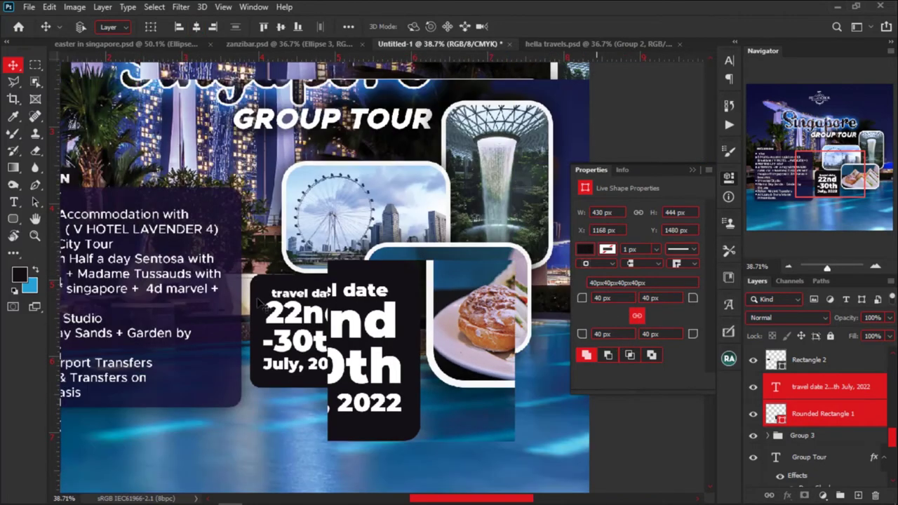
scroll(259, 303, down, 2)
drag(284, 330, 285, 338)
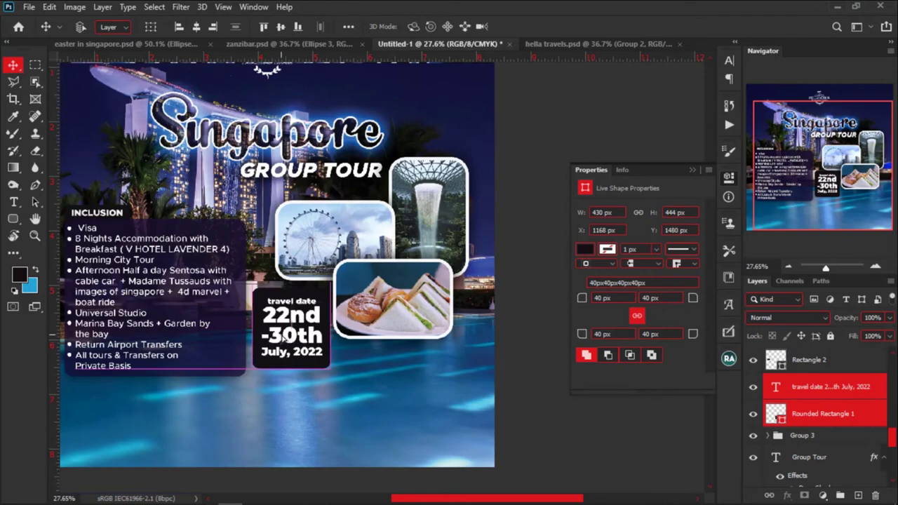
click(693, 170)
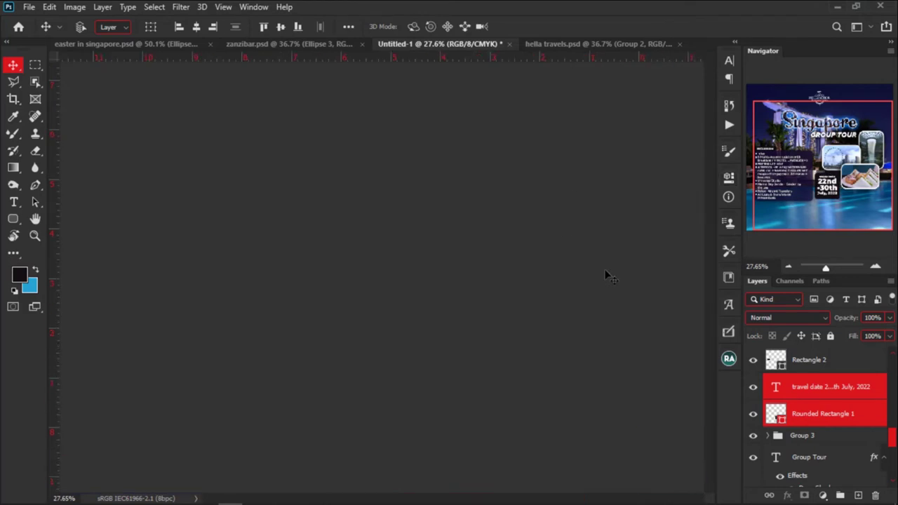
scroll(343, 338, up, 2)
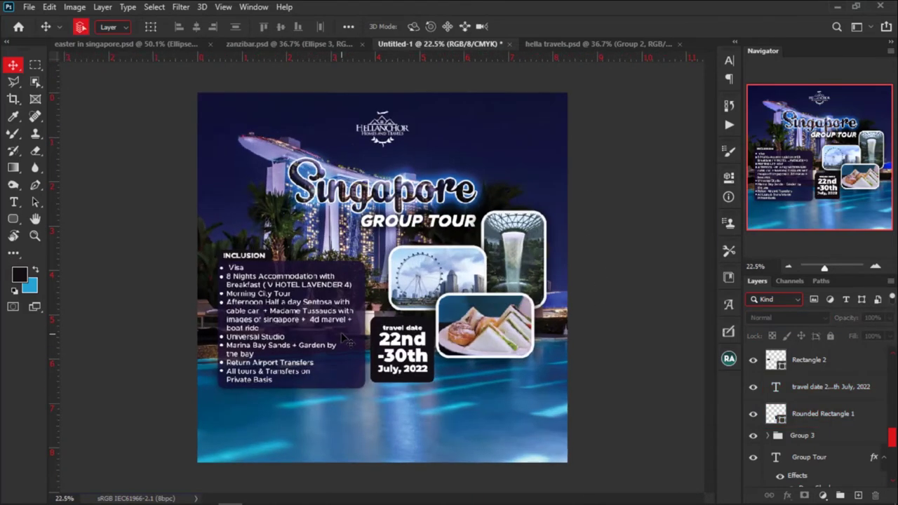
scroll(344, 339, up, 1)
click(772, 414)
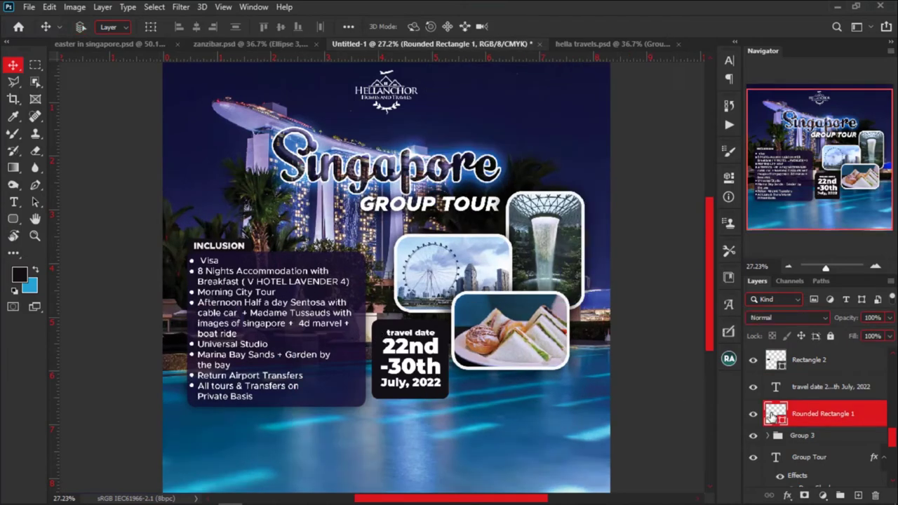
Fill the date box with ff0000 darkened to a deep red.
double_click(772, 415)
click(484, 266)
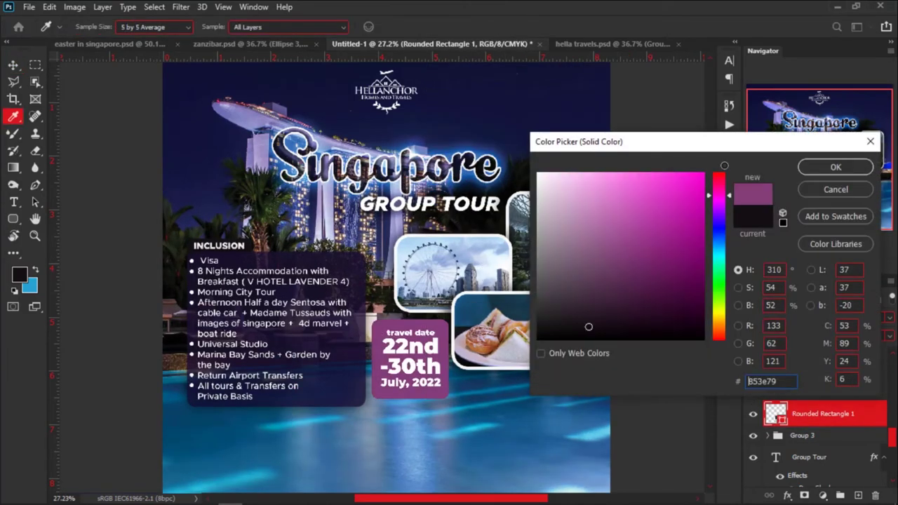
text(ff0000)
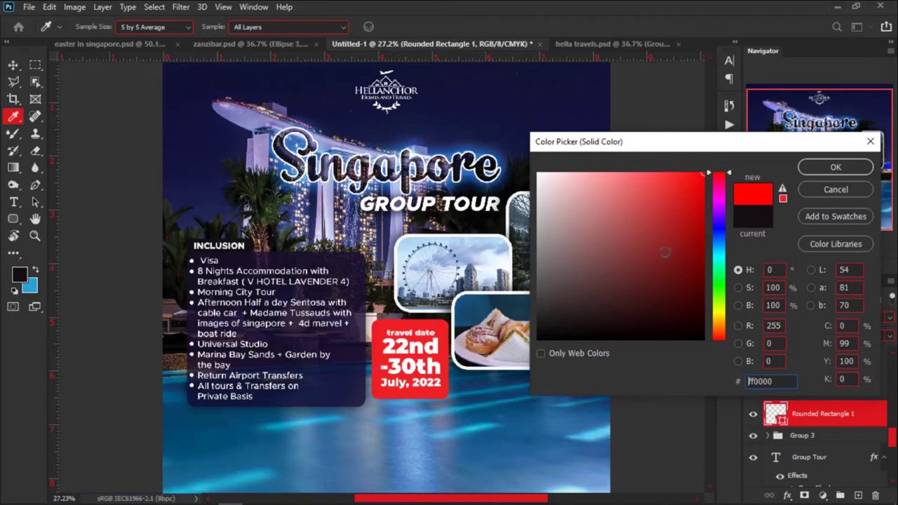
mouse_move(666, 253)
mouse_down()
mouse_move(702, 238)
mouse_move(691, 233)
mouse_up()
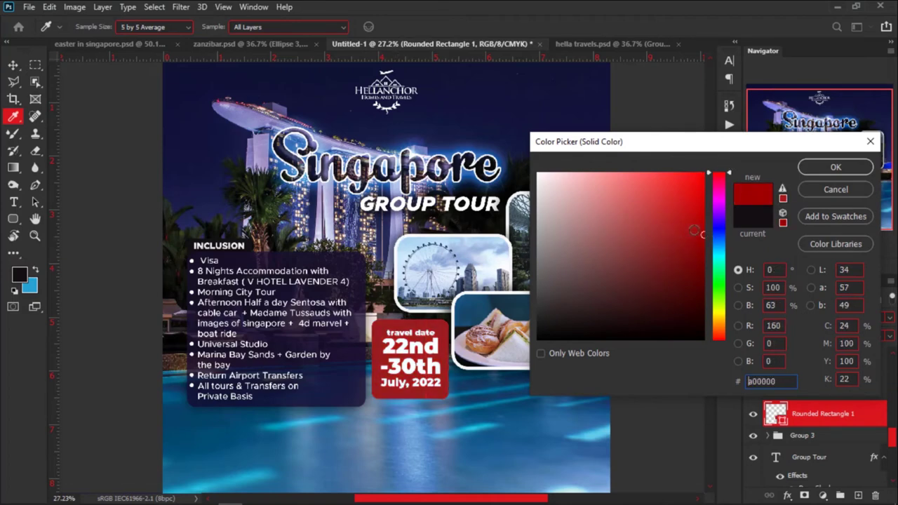
click(835, 167)
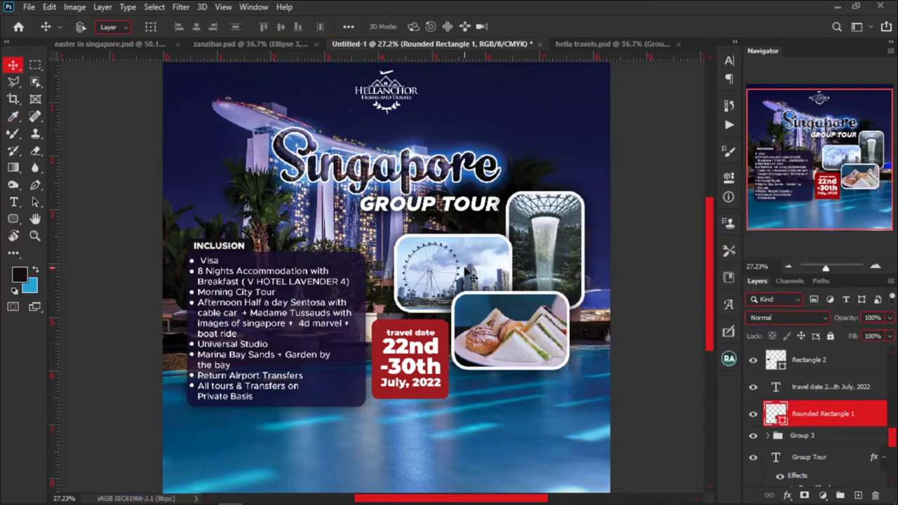
scroll(469, 275, down, 2)
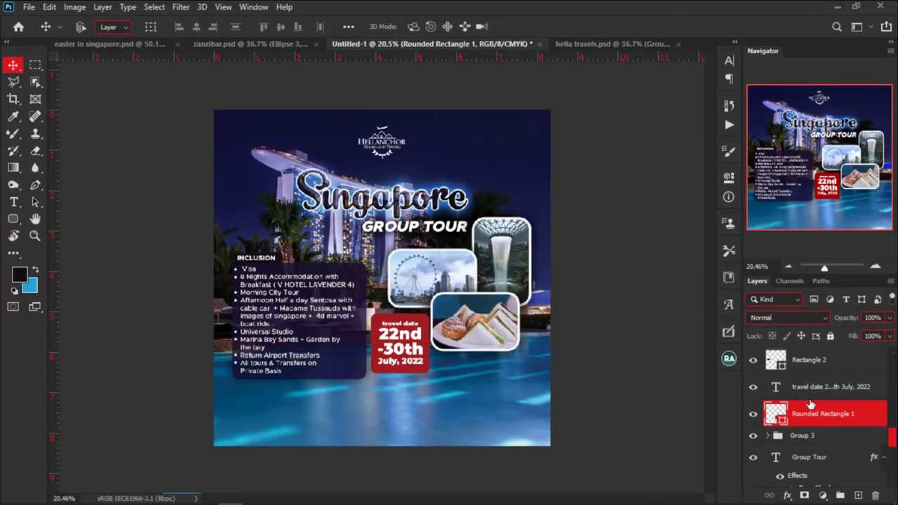
Try navy, orange, magenta and yellow-green fills, then sample dark grey-green #252e2a from the canvas.
double_click(770, 416)
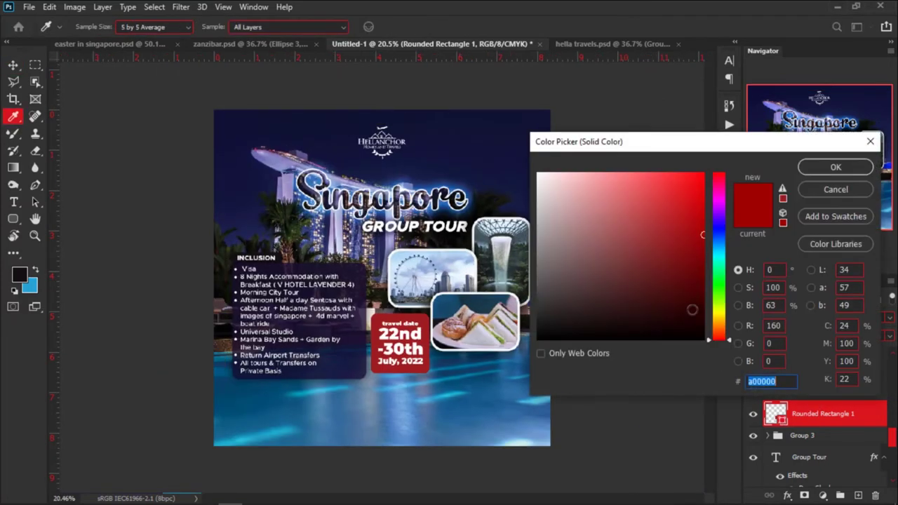
click(498, 178)
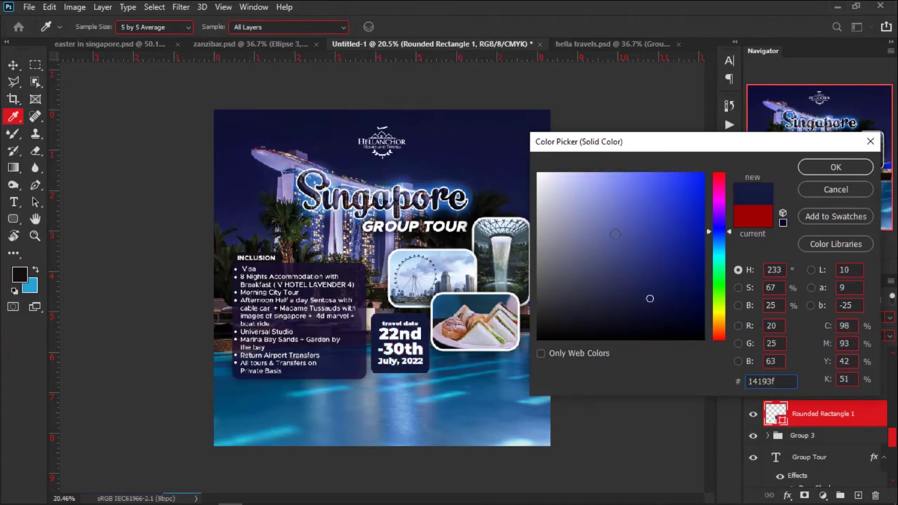
drag(615, 233, 702, 320)
click(708, 330)
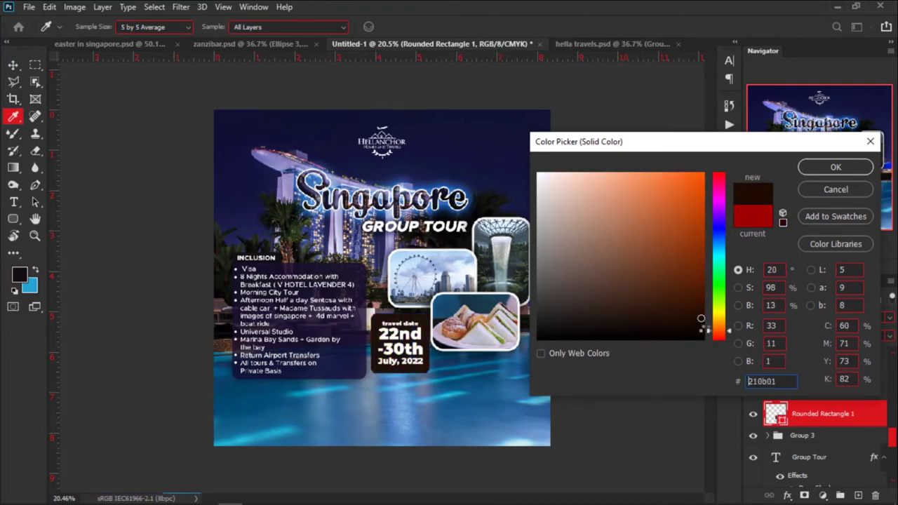
click(717, 200)
drag(684, 204, 704, 173)
drag(696, 219, 716, 281)
click(709, 307)
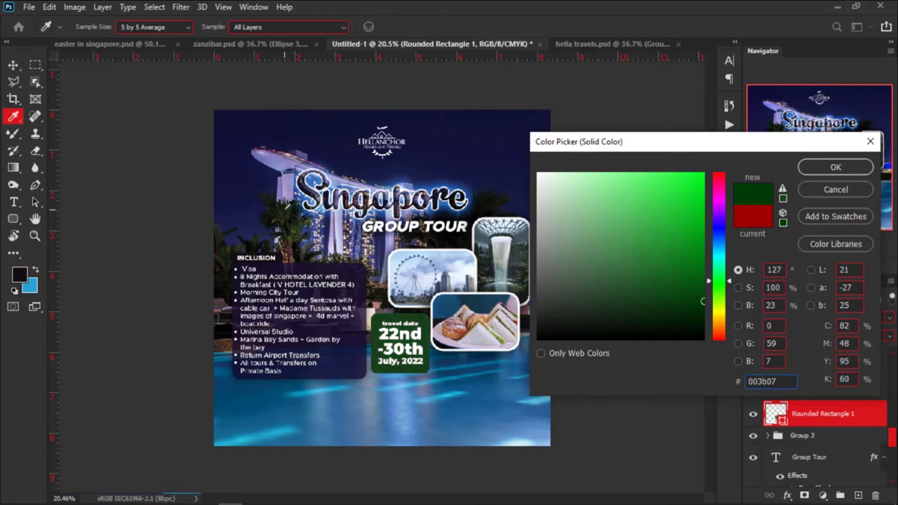
click(286, 205)
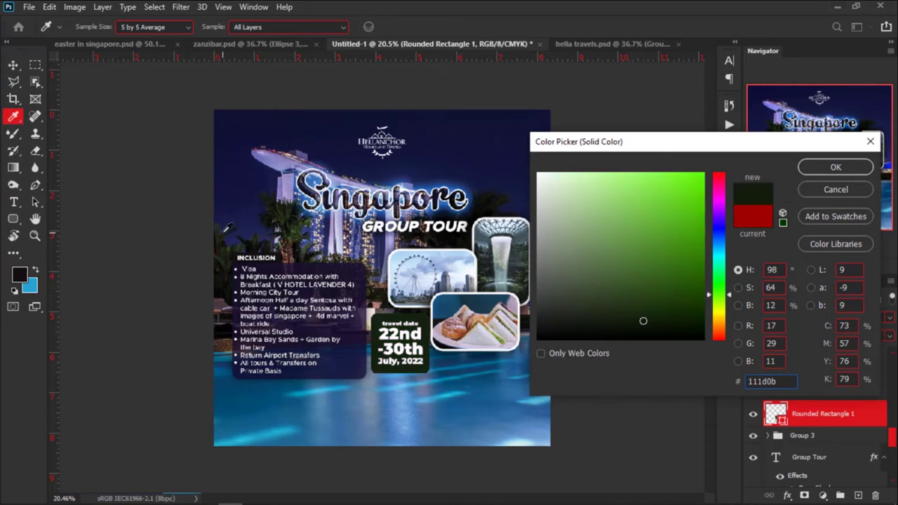
click(226, 227)
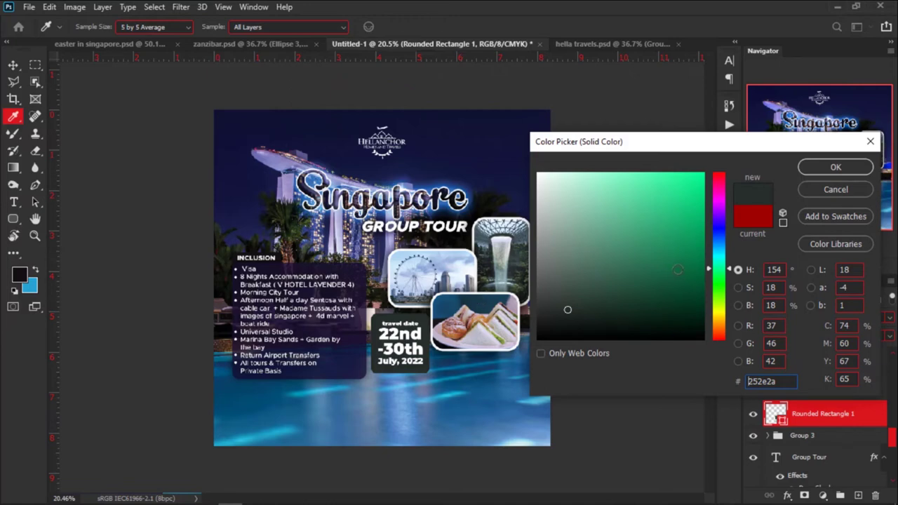
Confirm the #252e2a fill and nudge the date box and its text slightly left together.
click(836, 167)
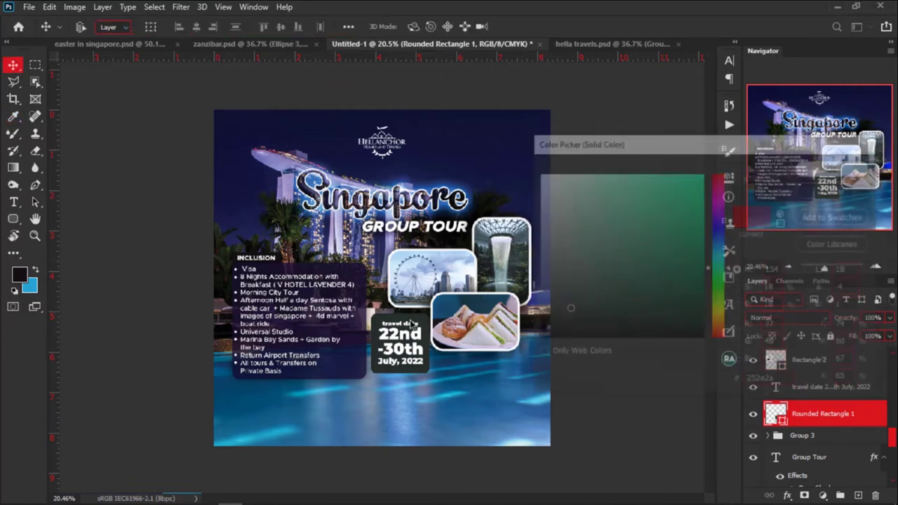
key(v)
scroll(390, 351, up, 4)
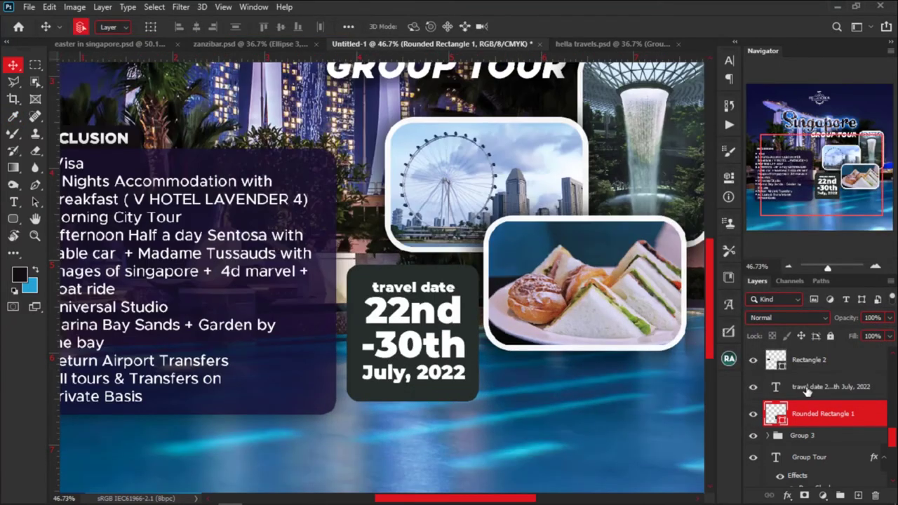
shift+click(807, 387)
scroll(448, 365, up, 1)
scroll(443, 361, up, 2)
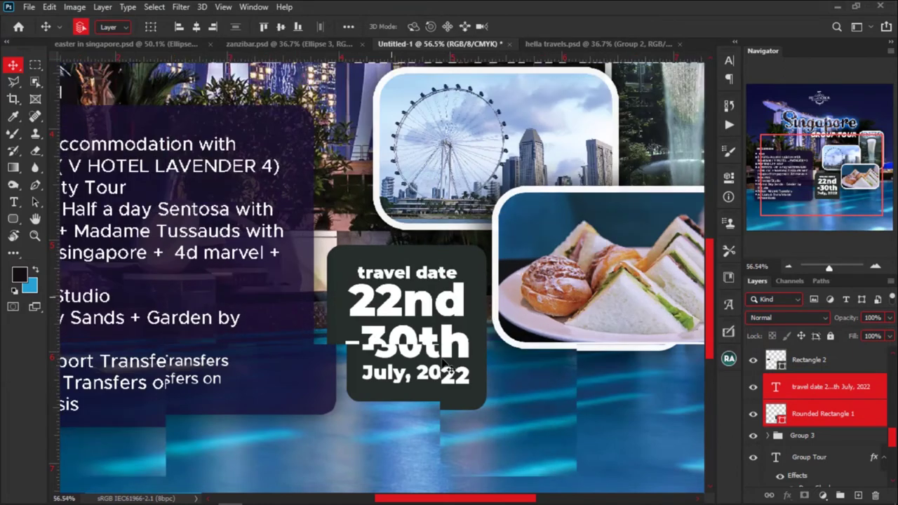
drag(442, 361, 434, 360)
click(867, 420)
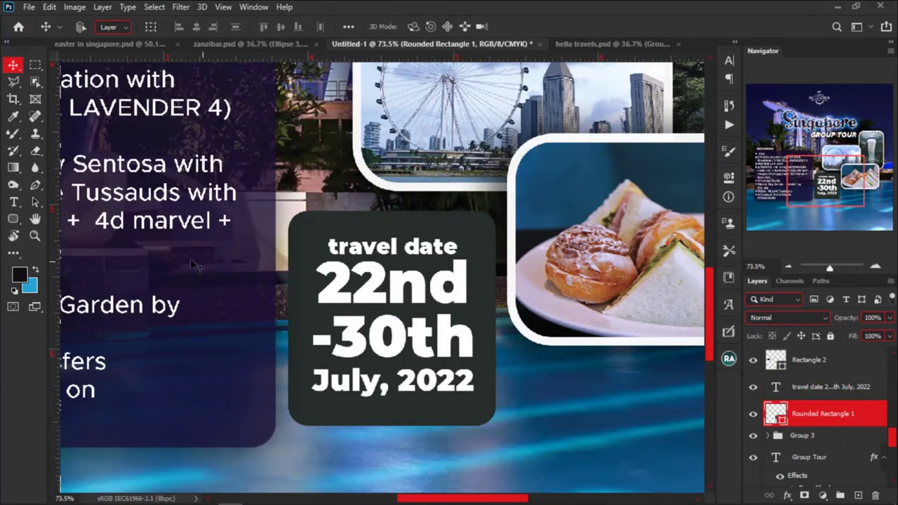
click(14, 220)
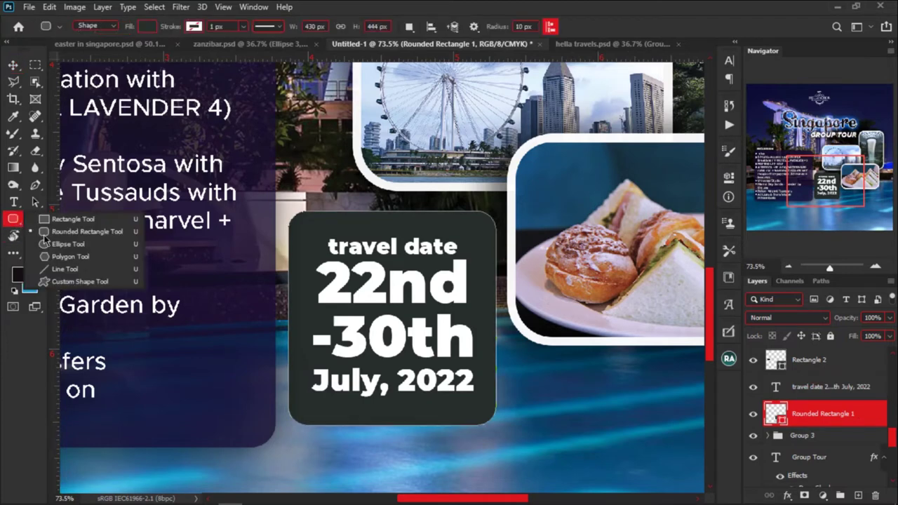
Draw a 50-sided star polygon with 7% indent over the travel-date box.
click(81, 259)
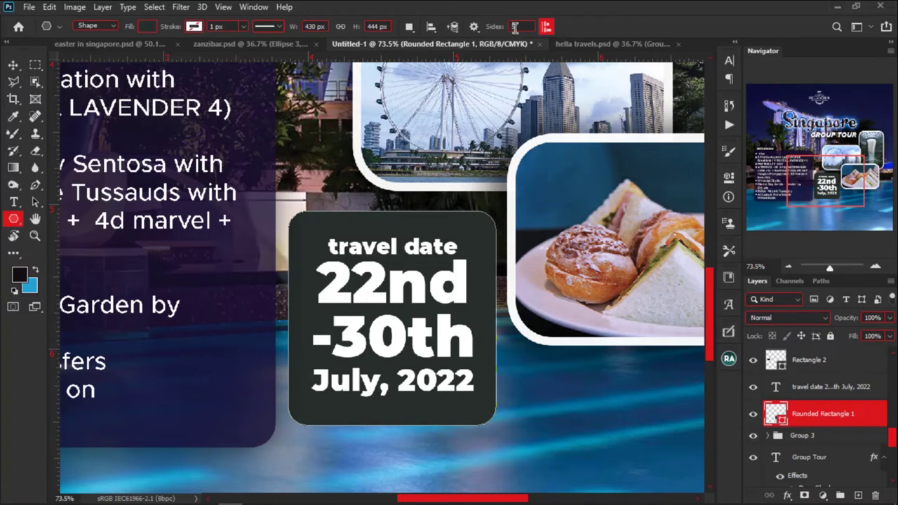
click(515, 26)
click(474, 28)
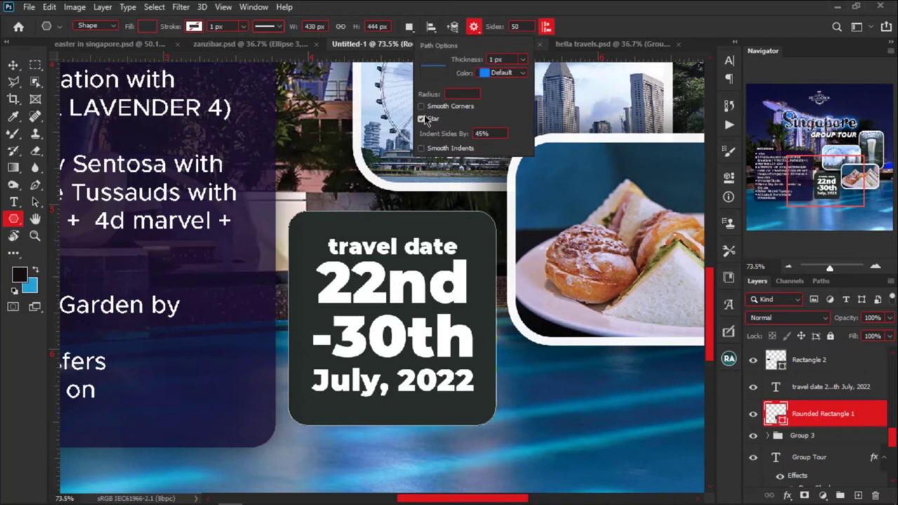
click(480, 134)
key(Return)
drag(368, 223, 484, 288)
Move the starburst down behind the date text and hide Rounded Rectangle 1.
click(13, 65)
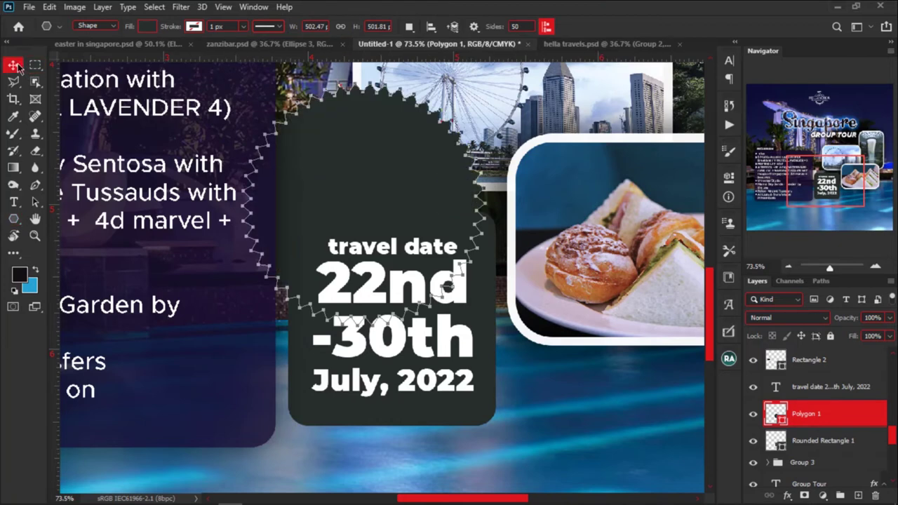
drag(396, 261, 400, 287)
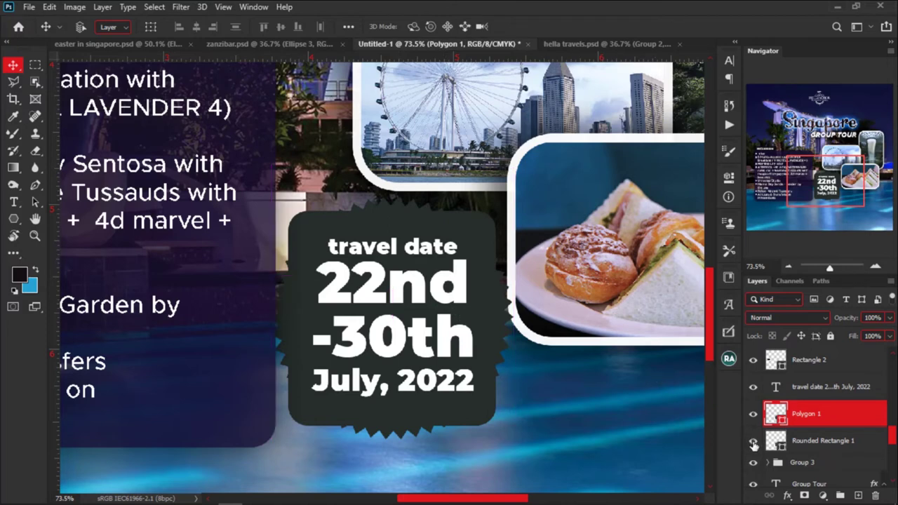
click(754, 442)
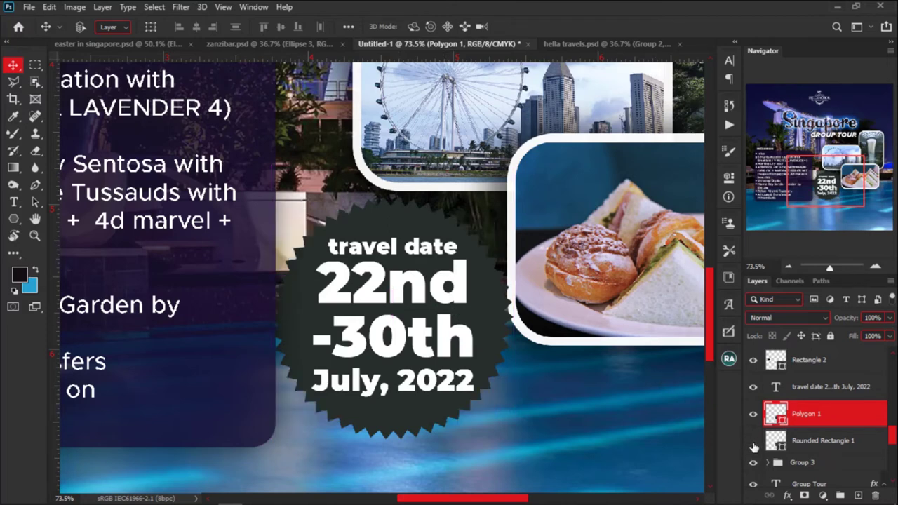
Delete Rounded Rectangle 1 and scale down Polygon 1 together with the travel date text.
click(839, 440)
key(Delete)
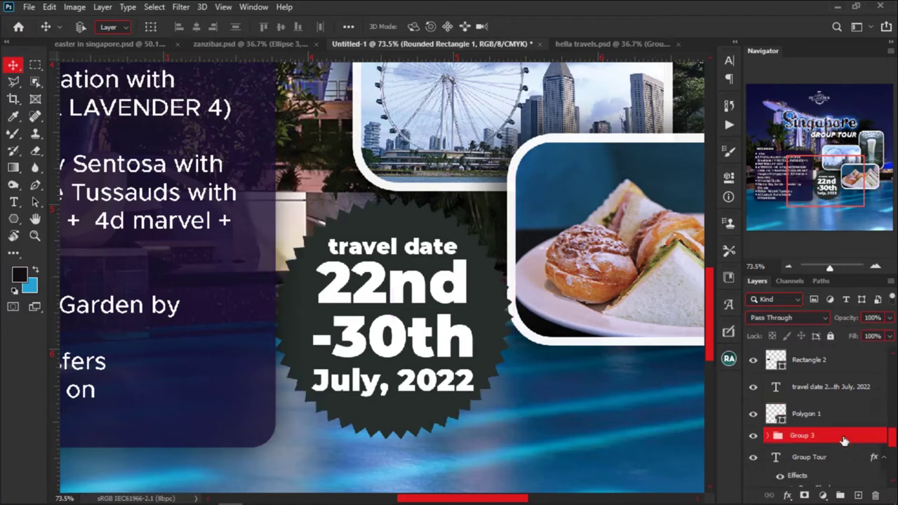
click(844, 418)
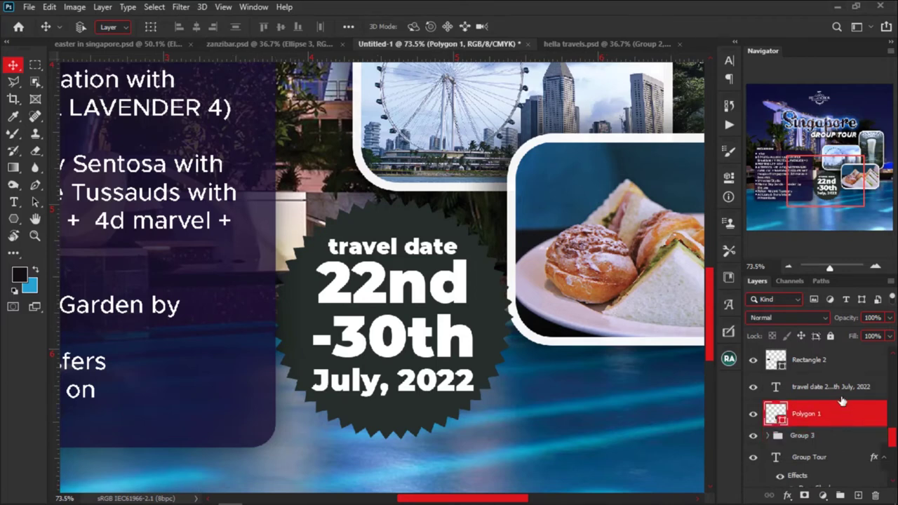
ctrl+click(836, 387)
key(ctrl+t)
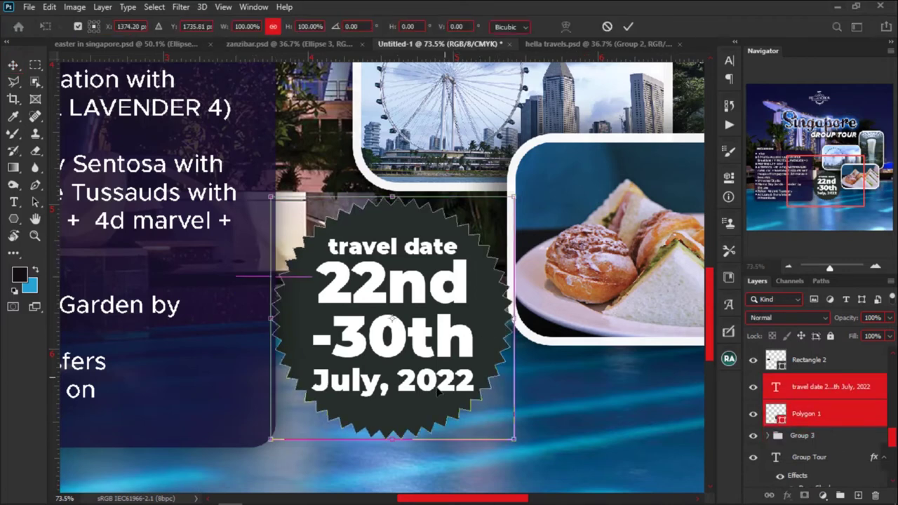
drag(405, 410, 398, 366)
key(Return)
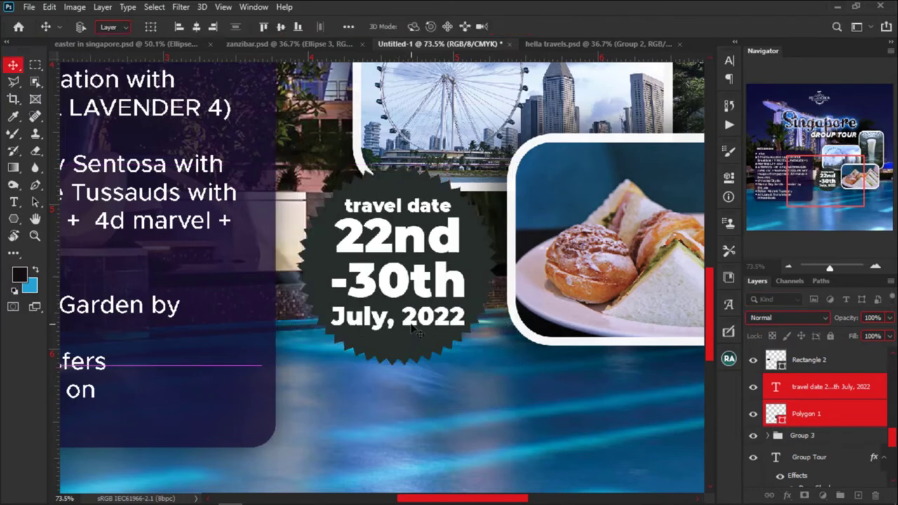
Reposition the shrunken badge and its text beneath the Ferris wheel photo.
drag(413, 329, 406, 365)
scroll(406, 365, down, 5)
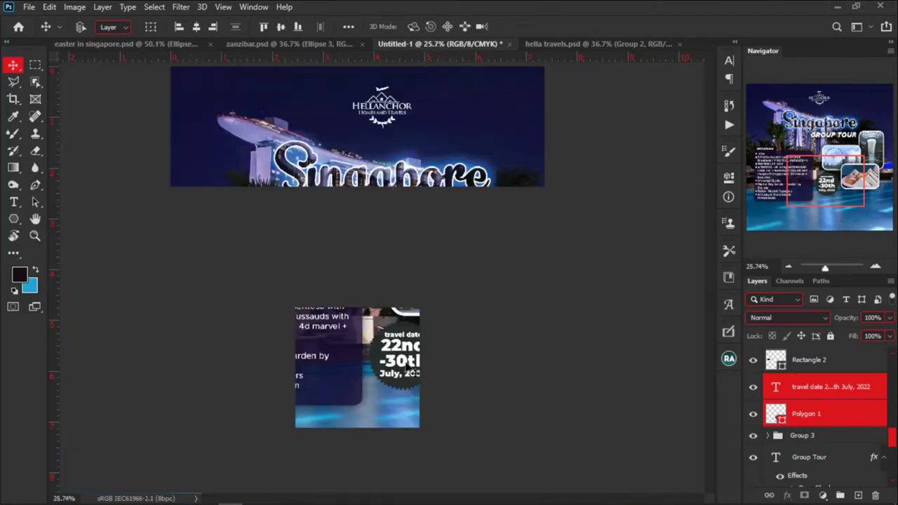
scroll(405, 365, down, 2)
scroll(414, 374, down, 1)
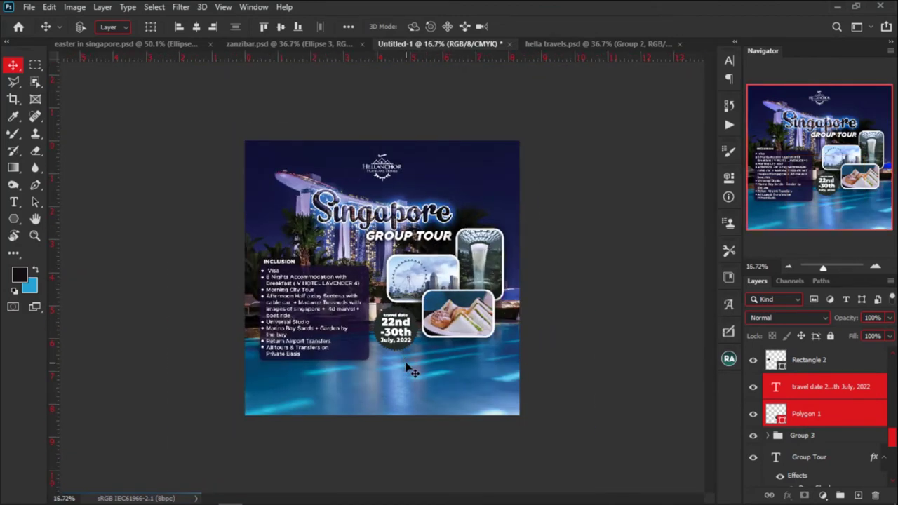
scroll(404, 361, up, 4)
scroll(394, 351, up, 2)
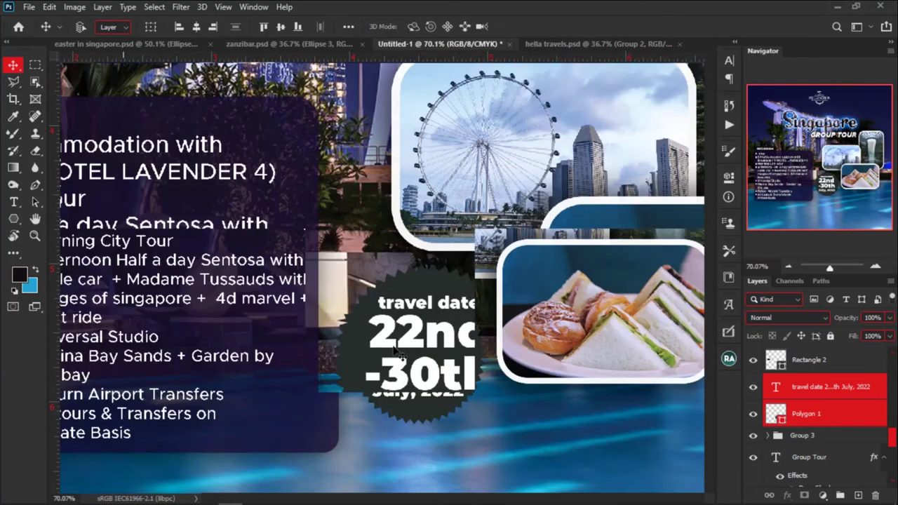
Change the badge label's word 'travel' to 'tour'.
key(t)
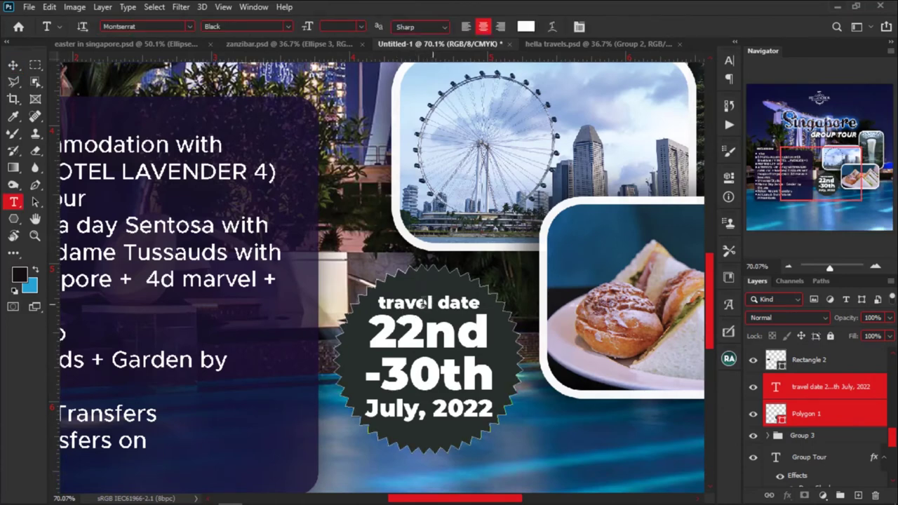
drag(432, 303, 382, 303)
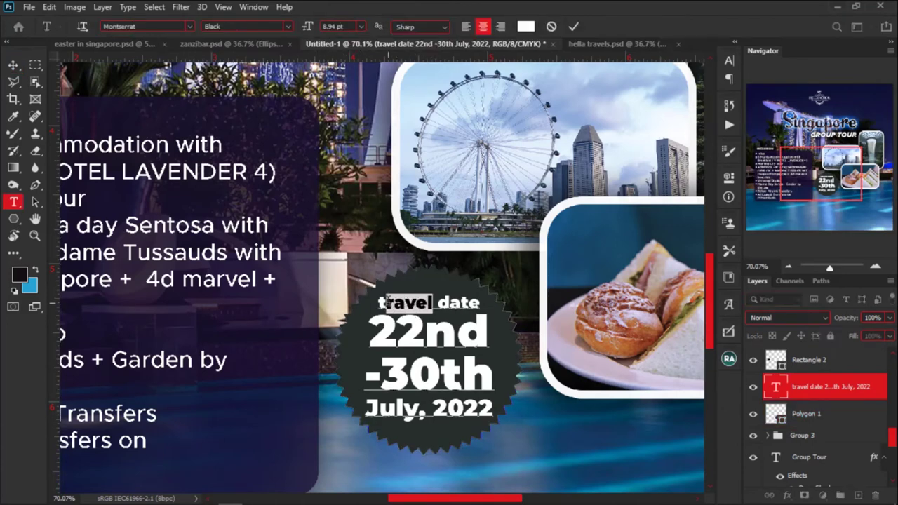
text(tour)
scroll(383, 304, down, 1)
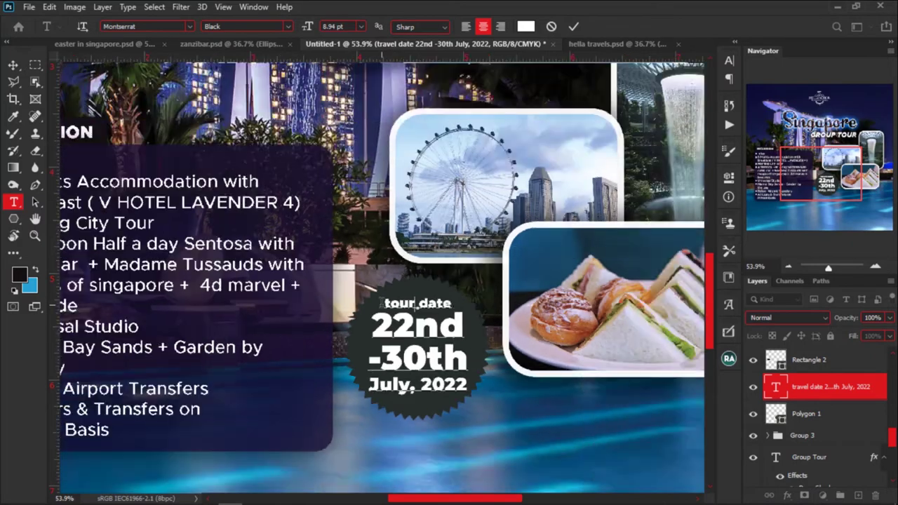
scroll(383, 304, down, 4)
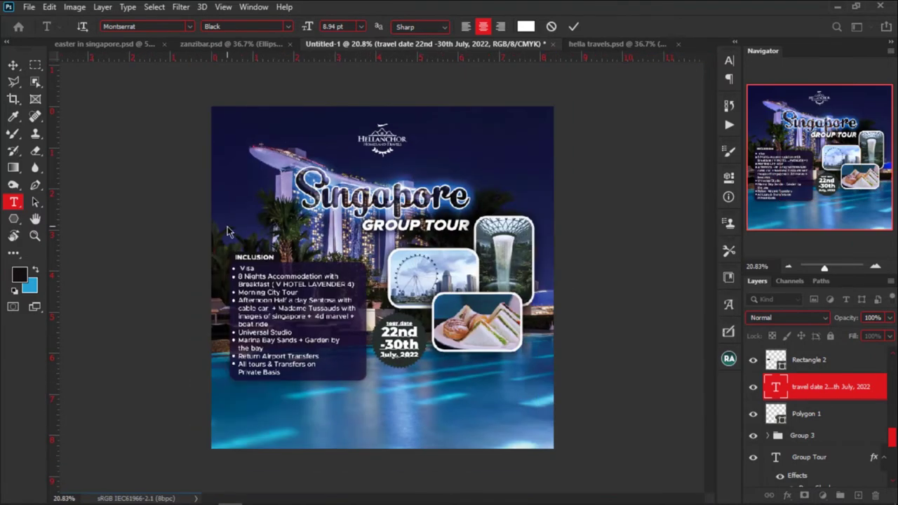
click(12, 65)
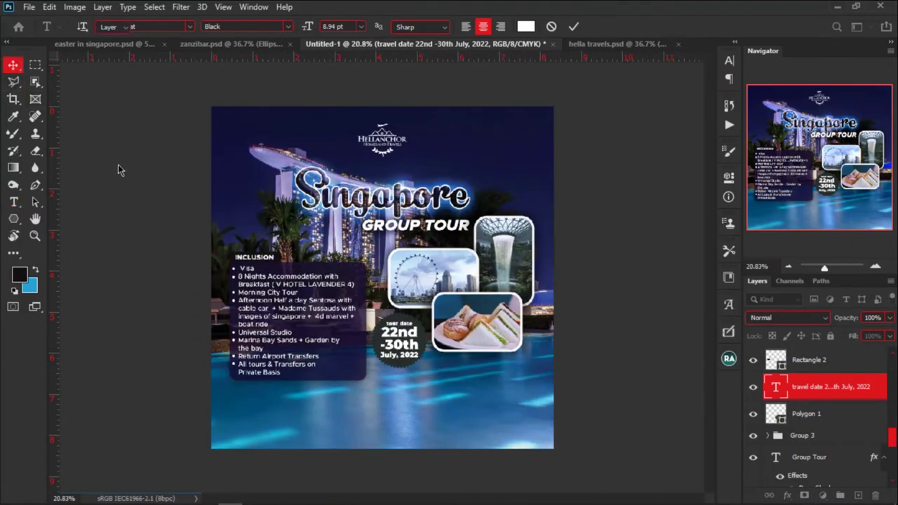
Move the Group 3 photo collage up and slightly right.
click(464, 276)
scroll(806, 427, up, 2)
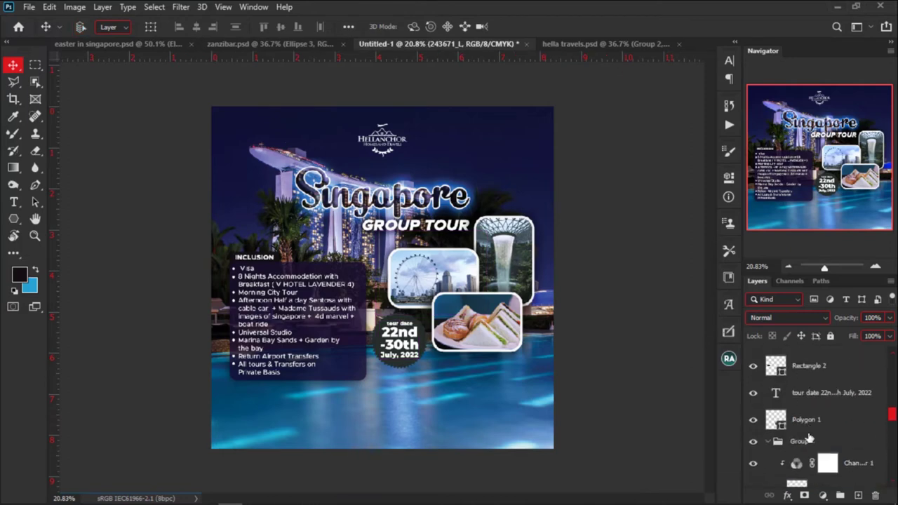
click(801, 441)
drag(531, 271, 541, 262)
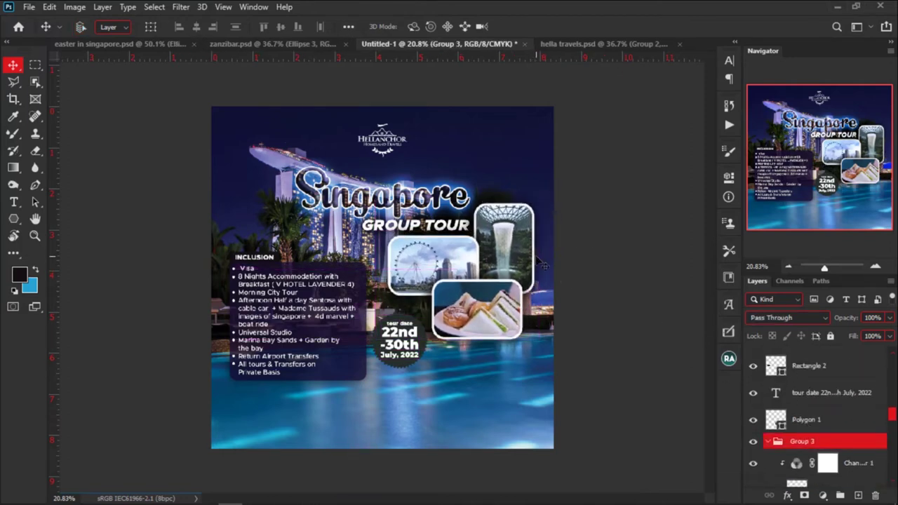
Select the tour date text with the Polygon 1 badge and drag them up slightly.
key(ctrl)
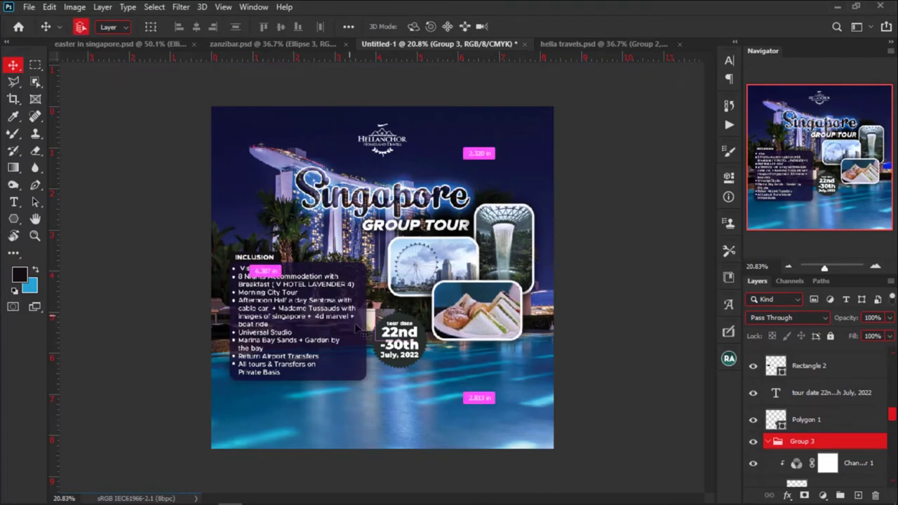
ctrl+click(412, 341)
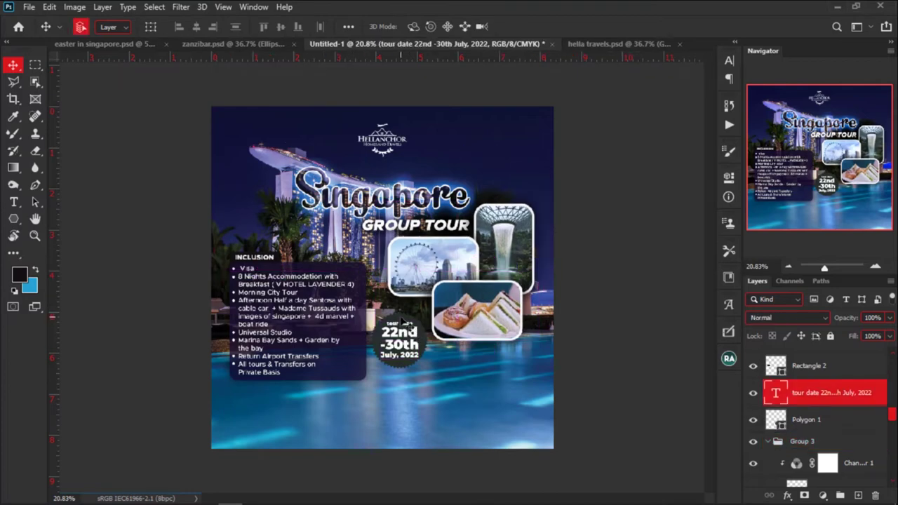
ctrl+shift+click(409, 344)
drag(409, 344, 411, 338)
Finish raising the badge, then show the RATES heading and move it below the food photo.
drag(406, 335, 406, 333)
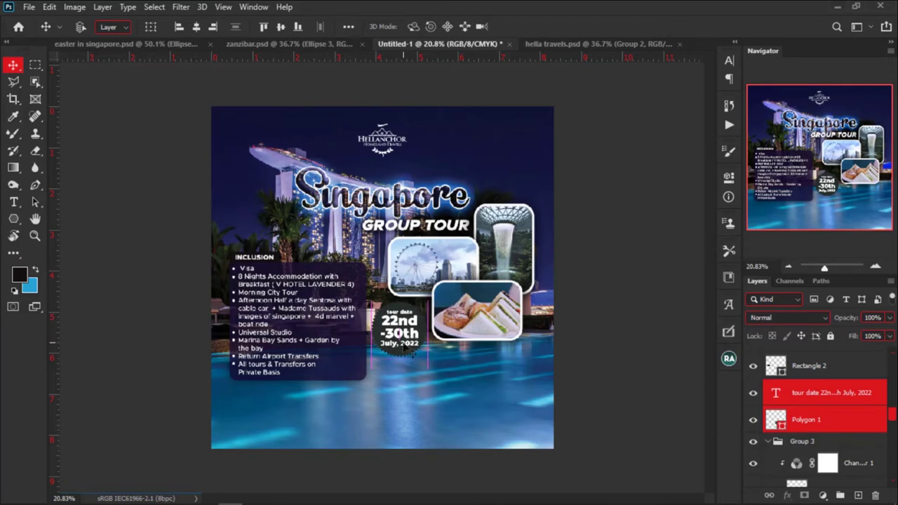
scroll(767, 396, up, 8)
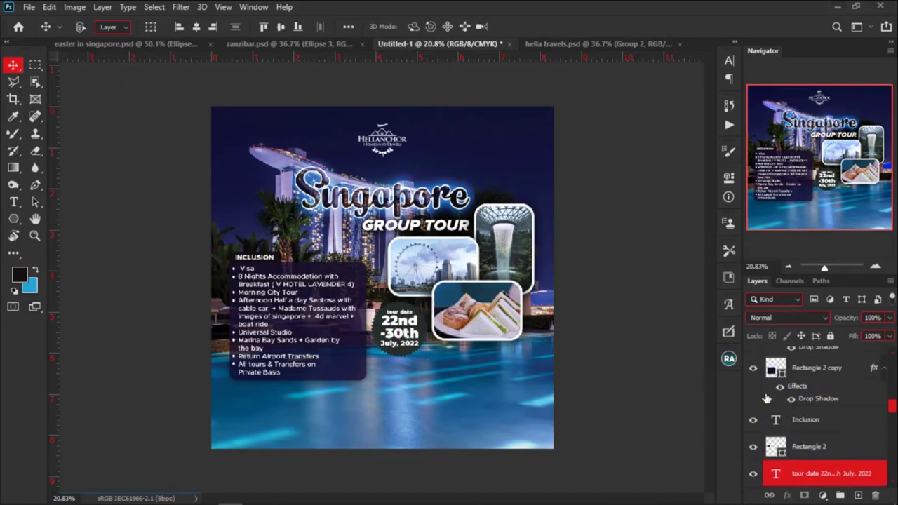
scroll(767, 397, up, 5)
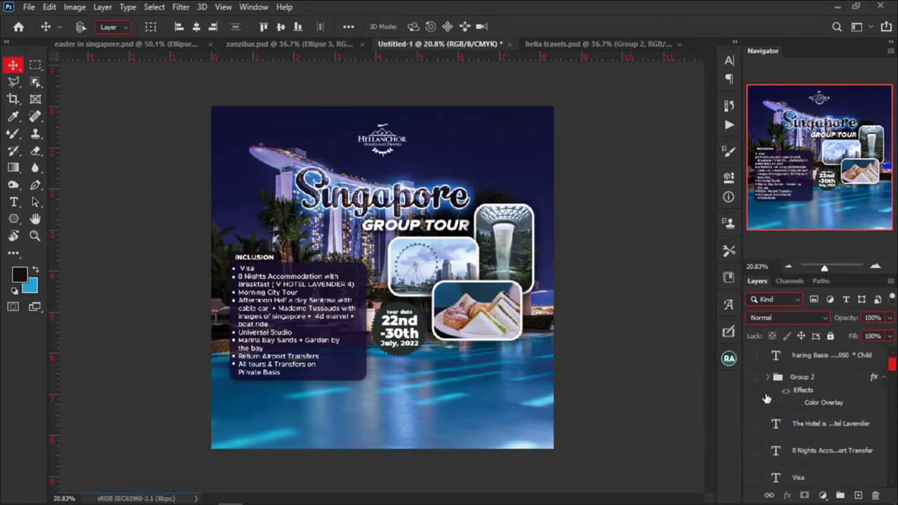
scroll(767, 407, down, 3)
scroll(767, 421, up, 3)
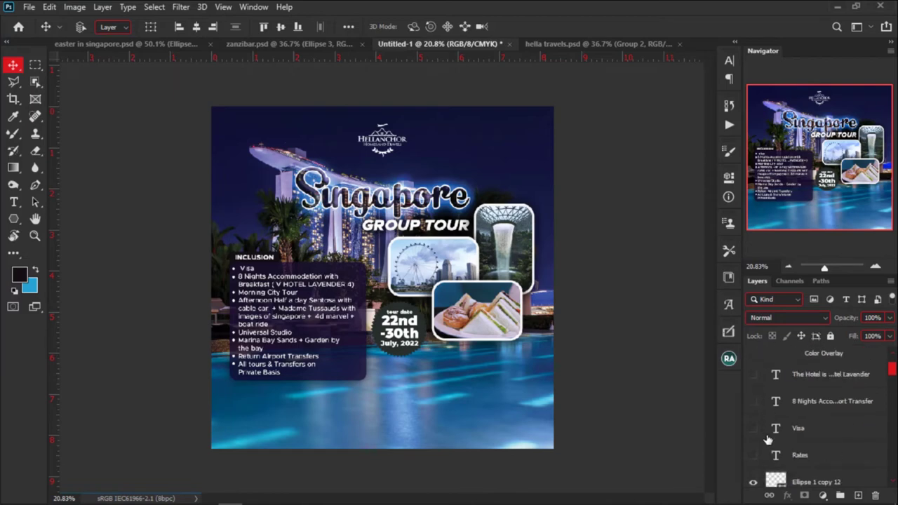
scroll(767, 439, down, 2)
click(754, 455)
drag(355, 361, 486, 358)
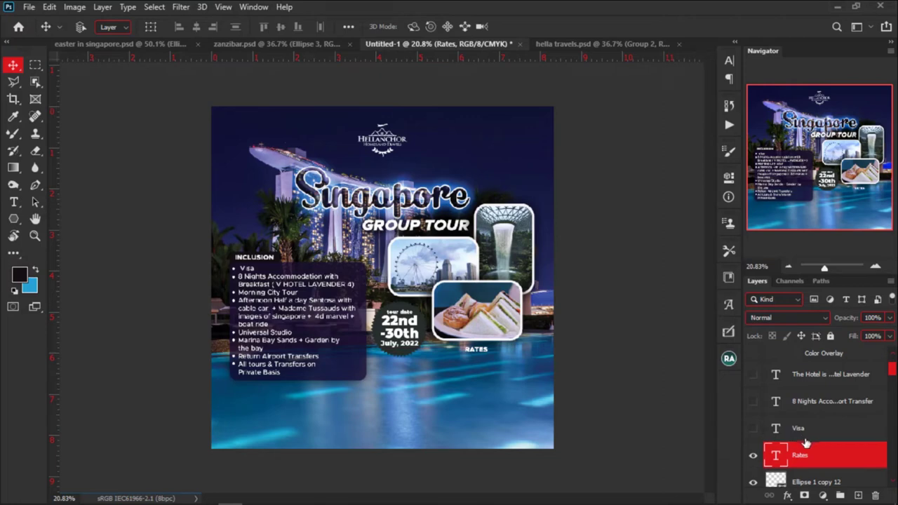
Nudge RATES into place, hide Visa and show the 8 Nights accommodation lines.
click(754, 429)
drag(443, 354, 444, 356)
click(753, 401)
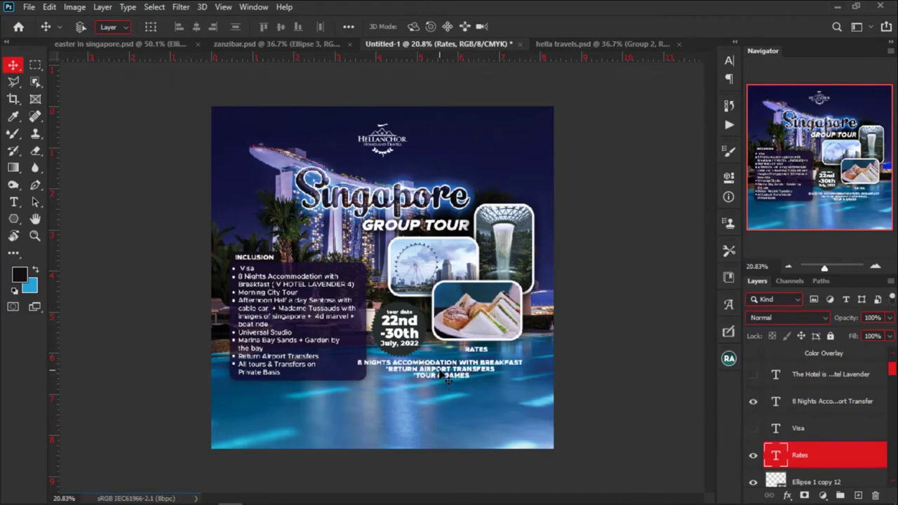
scroll(756, 433, up, 2)
scroll(776, 429, down, 4)
scroll(777, 431, down, 6)
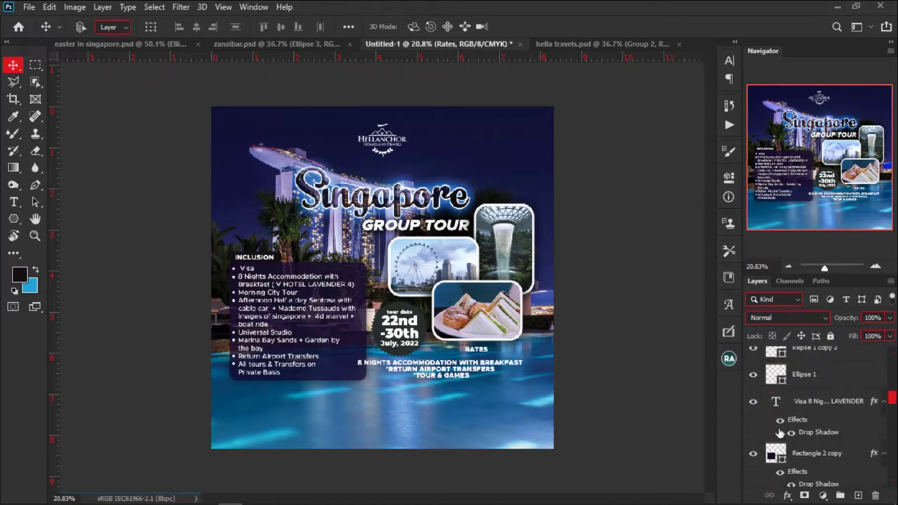
scroll(779, 431, down, 5)
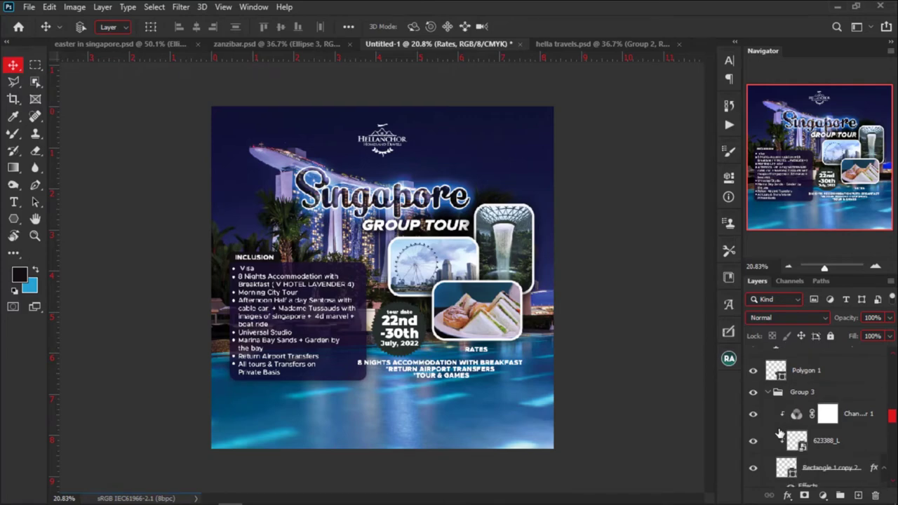
scroll(779, 433, down, 8)
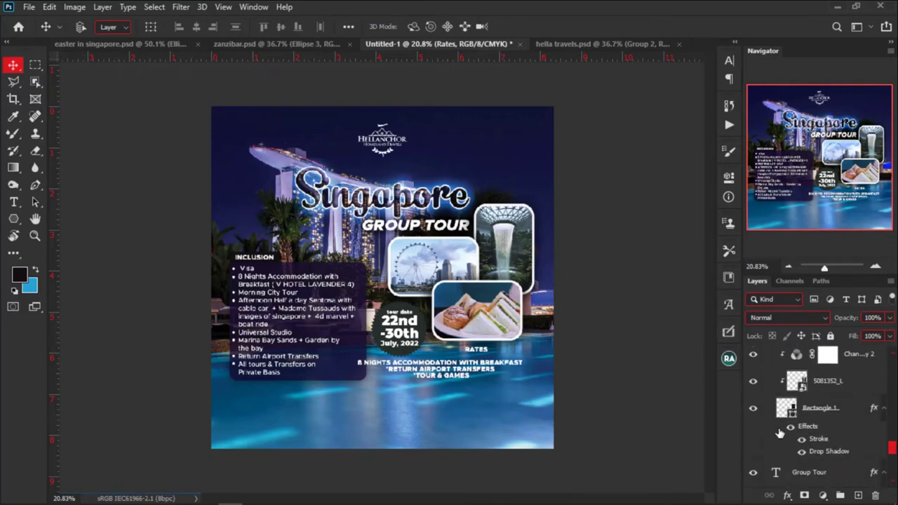
scroll(779, 433, down, 2)
scroll(780, 431, up, 9)
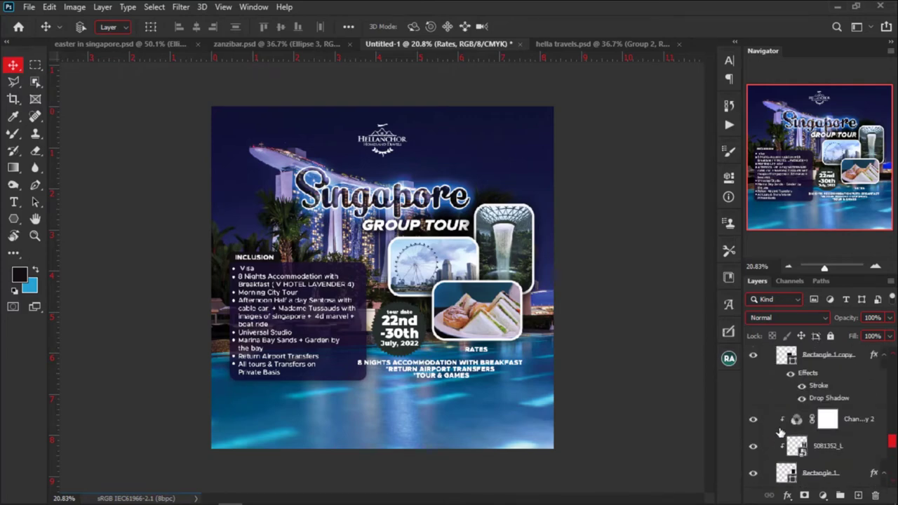
scroll(780, 431, up, 3)
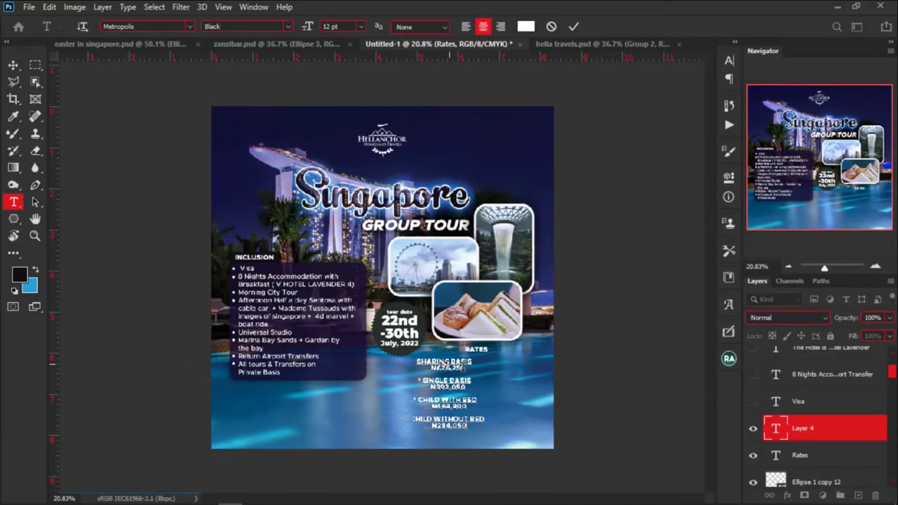
Commit the sharing-to-child rates list, position it under RATES, and drag a duplicate beside it.
click(13, 65)
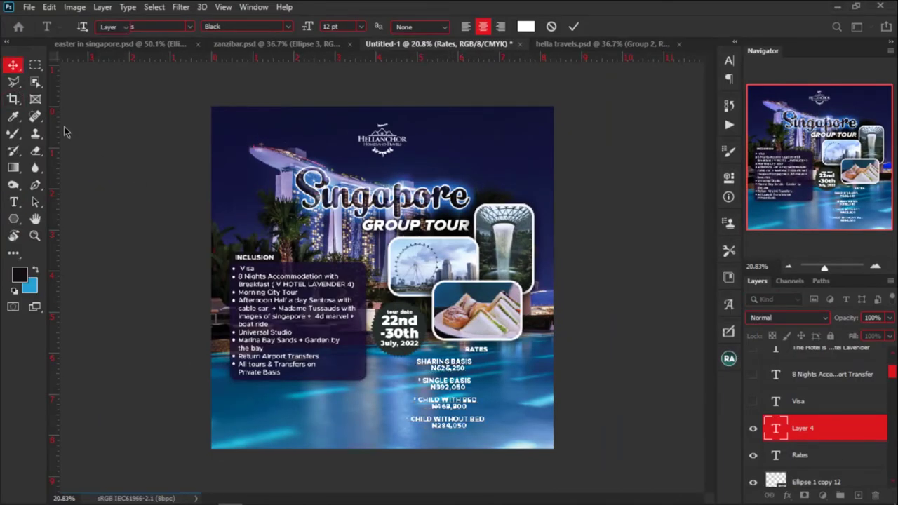
drag(458, 370, 488, 367)
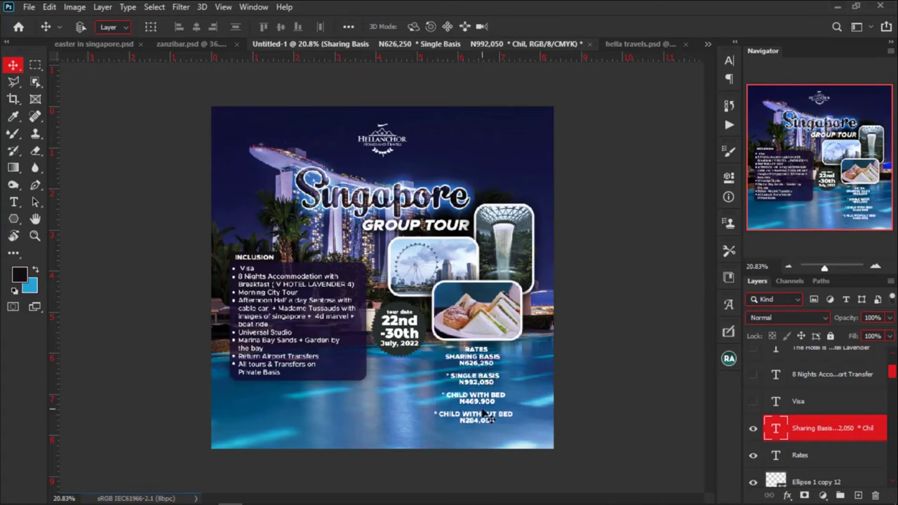
scroll(500, 433, up, 2)
scroll(500, 433, up, 1)
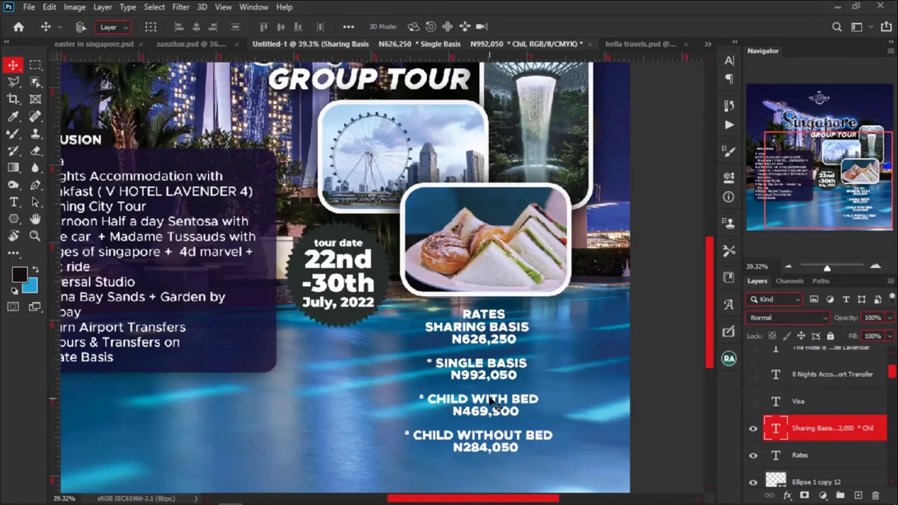
scroll(495, 406, up, 1)
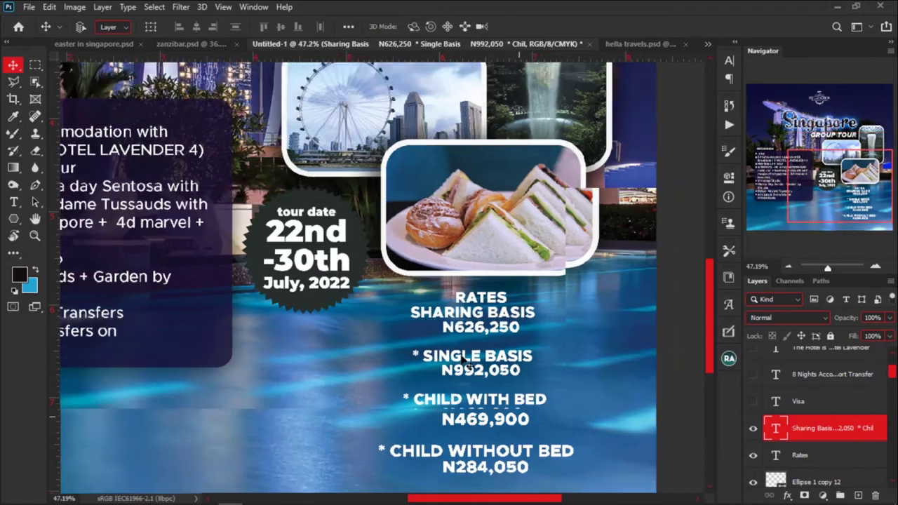
scroll(463, 359, down, 1)
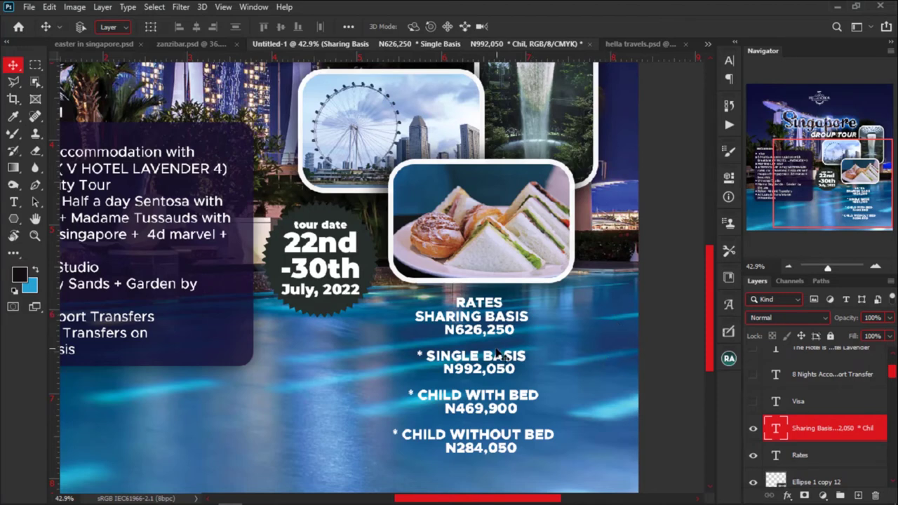
drag(482, 333, 350, 359)
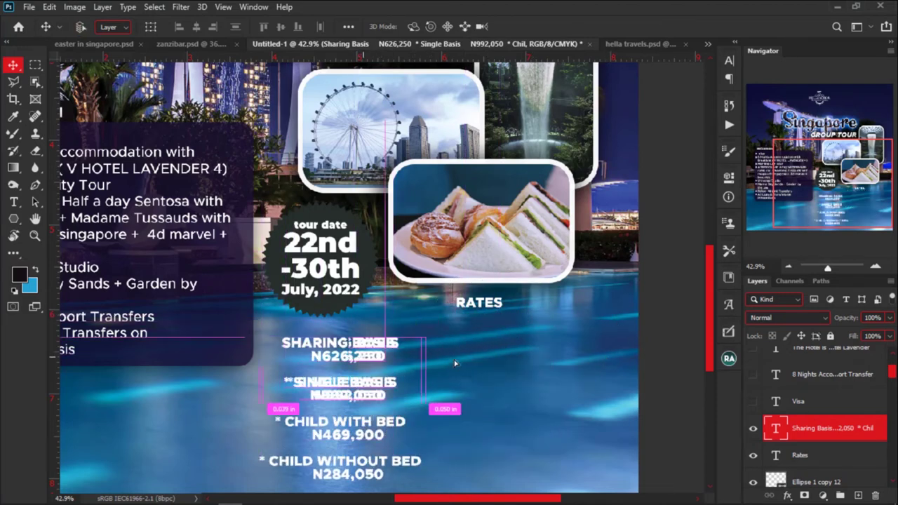
drag(454, 364, 605, 350)
Make another copy of the rates list and place it below the middle one.
key(ctrl+j)
scroll(537, 330, down, 2)
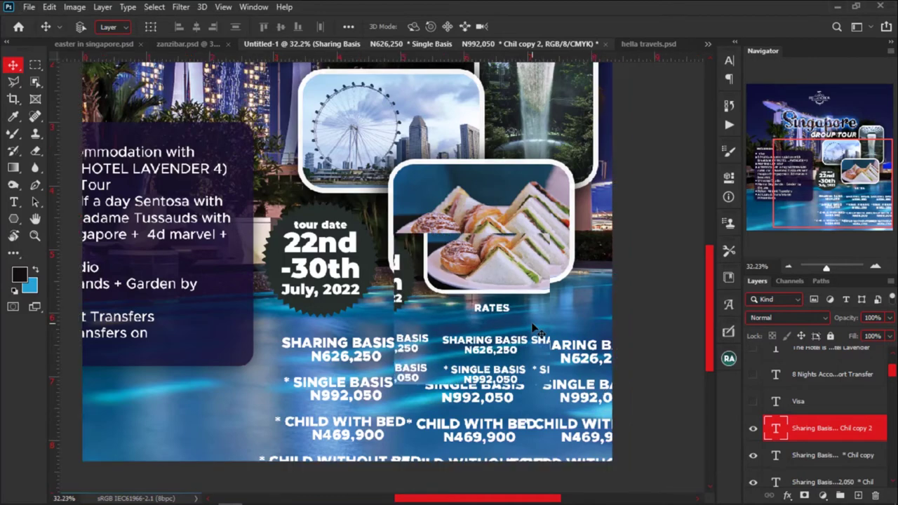
scroll(533, 329, down, 2)
drag(570, 413, 494, 435)
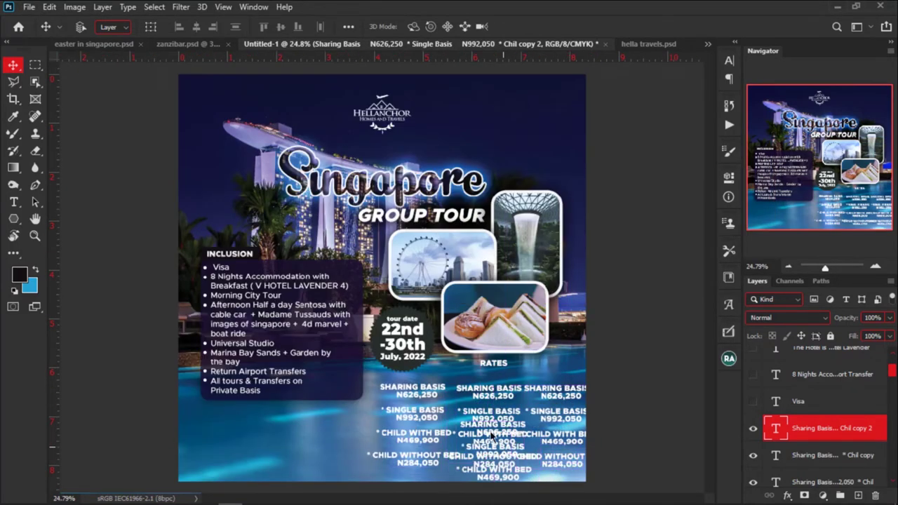
Trim the left list to Sharing Basis N626,250 and the middle list to Single Basis only.
key(t)
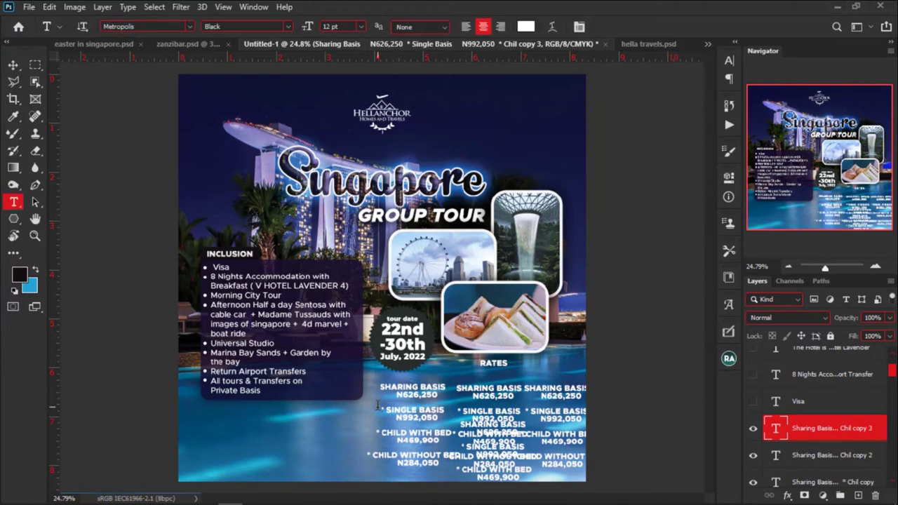
drag(381, 402, 479, 478)
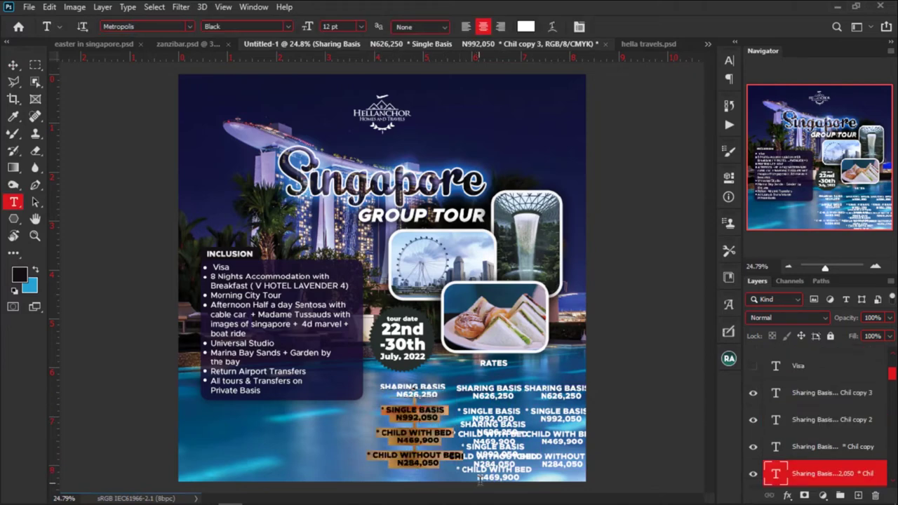
key(BackSpace)
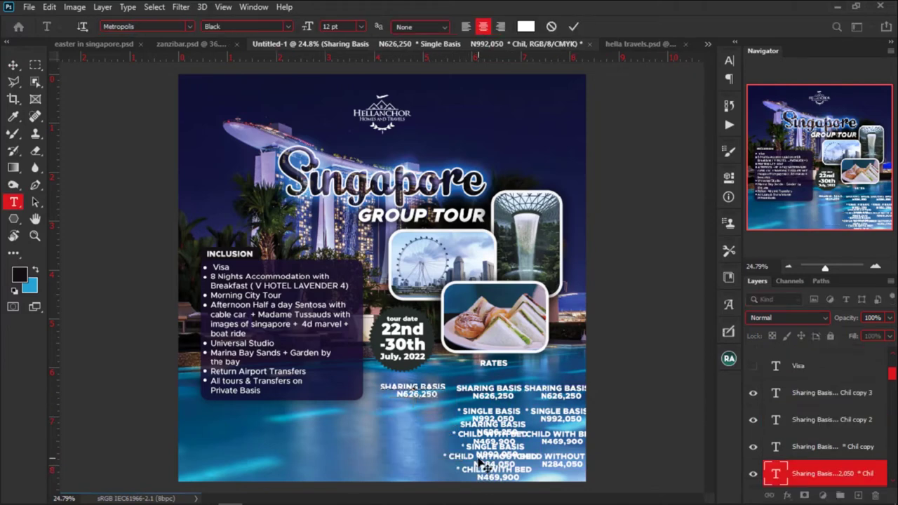
drag(456, 385, 522, 396)
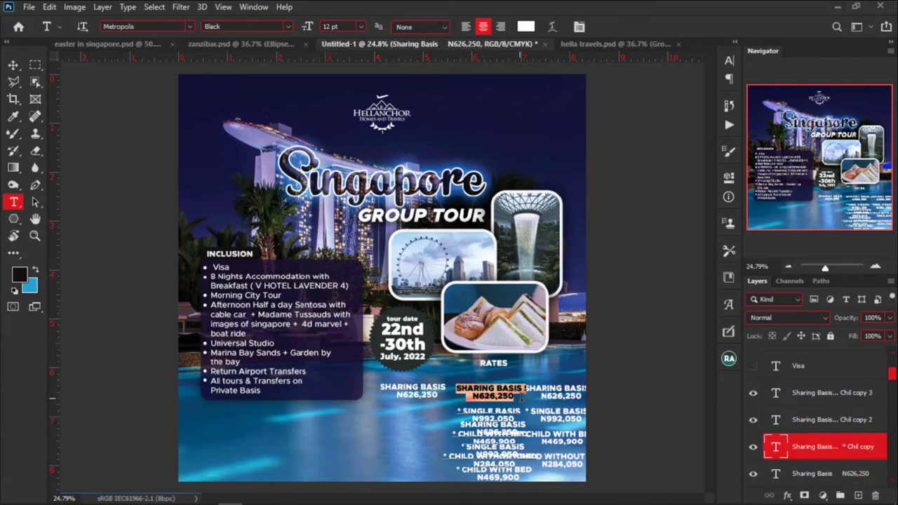
key(BackSpace)
key(Delete)
key(Delete)
key(Delete)
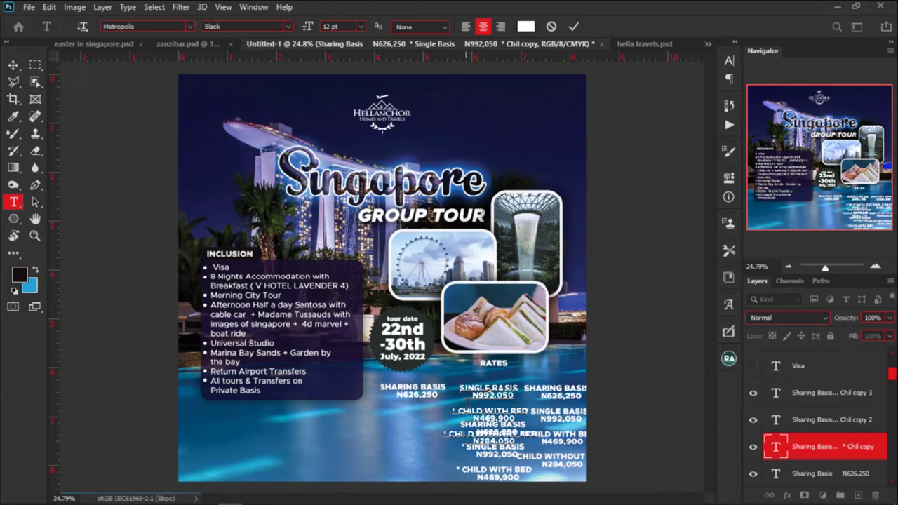
drag(491, 401, 541, 500)
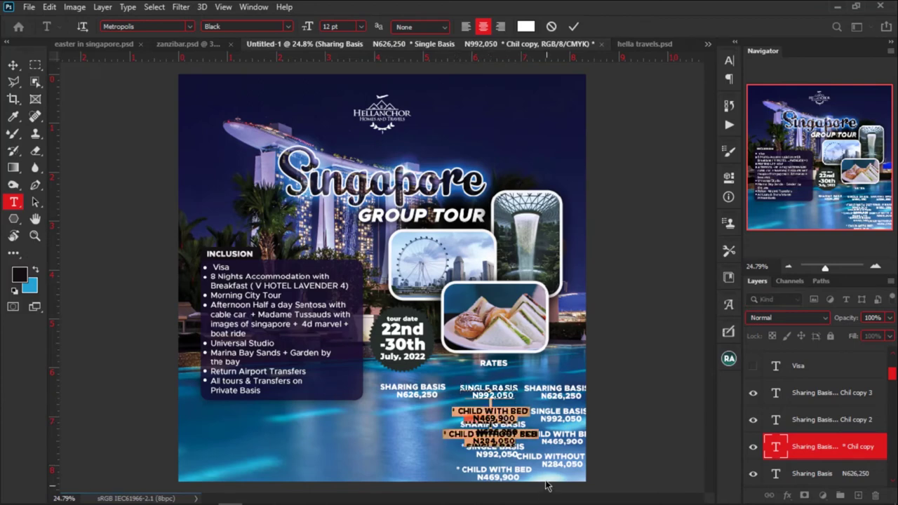
key(BackSpace)
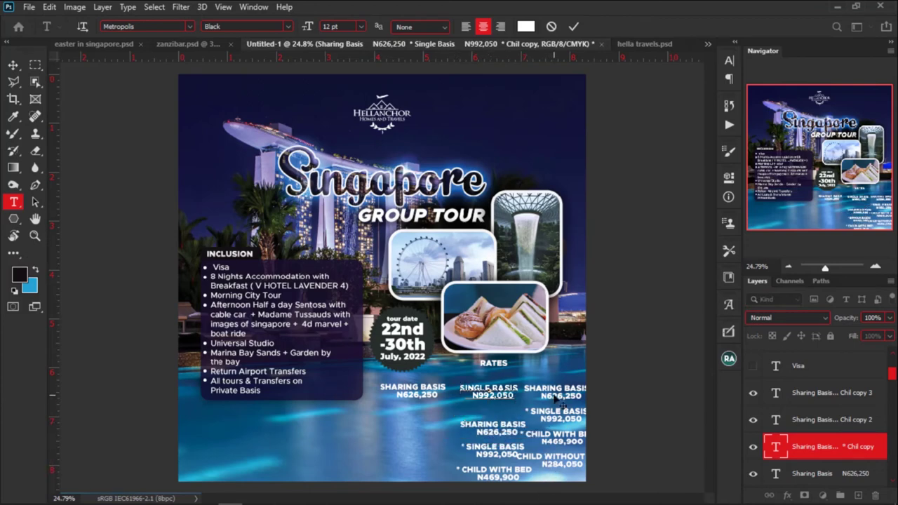
click(435, 394)
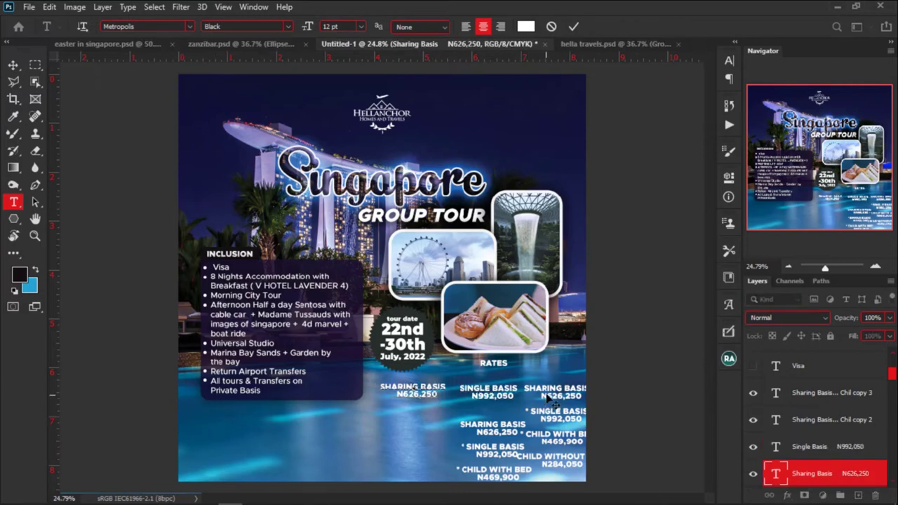
Reduce the right list to Child With Bed and the lowest one to Child Without Bed.
click(525, 387)
drag(525, 386, 585, 426)
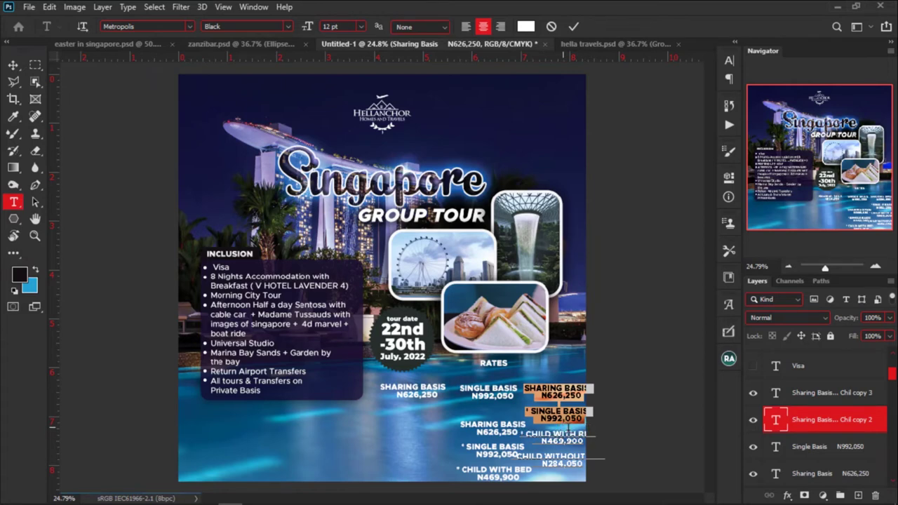
key(BackSpace)
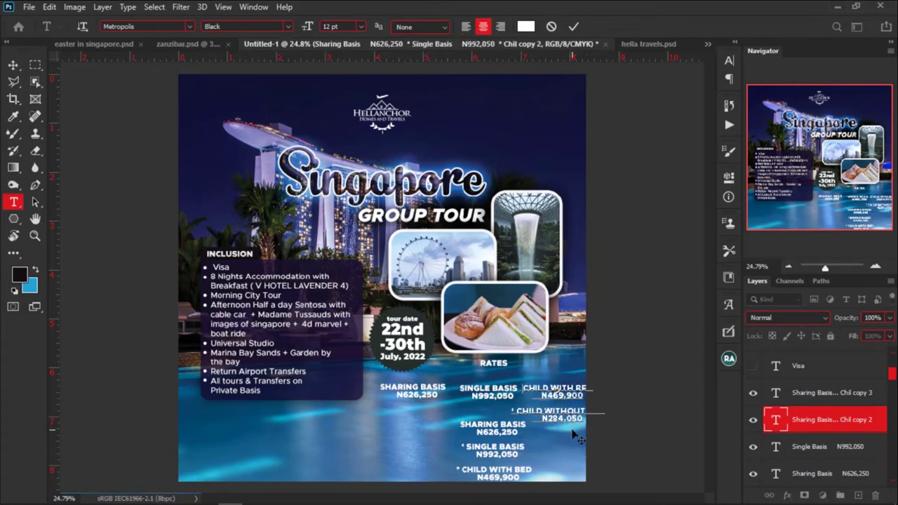
drag(511, 408, 577, 425)
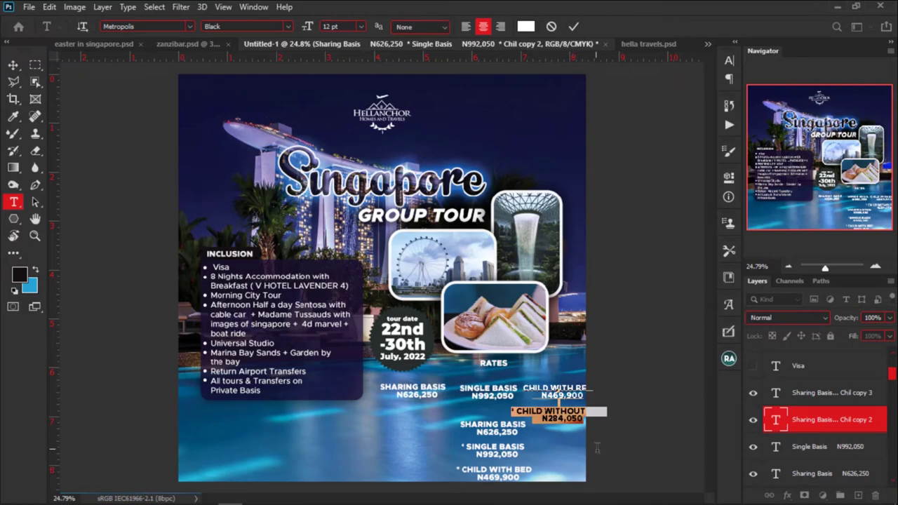
key(BackSpace)
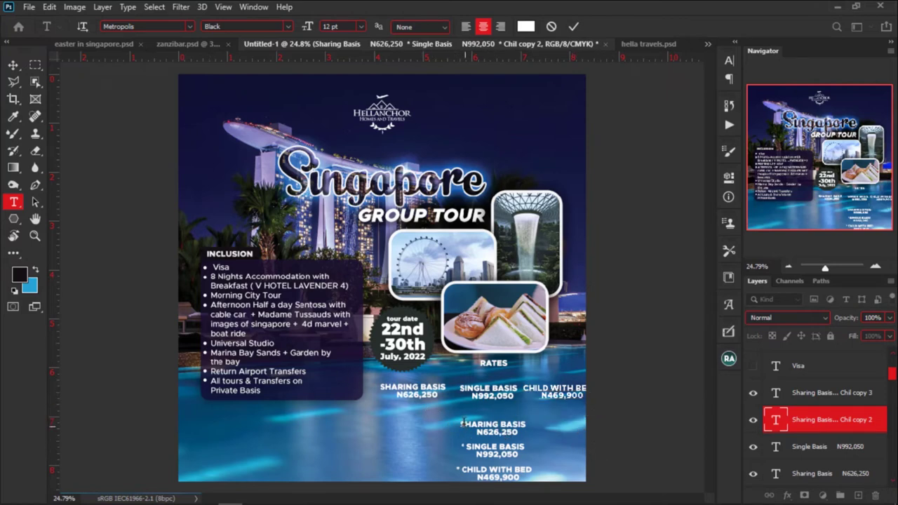
drag(463, 423, 544, 479)
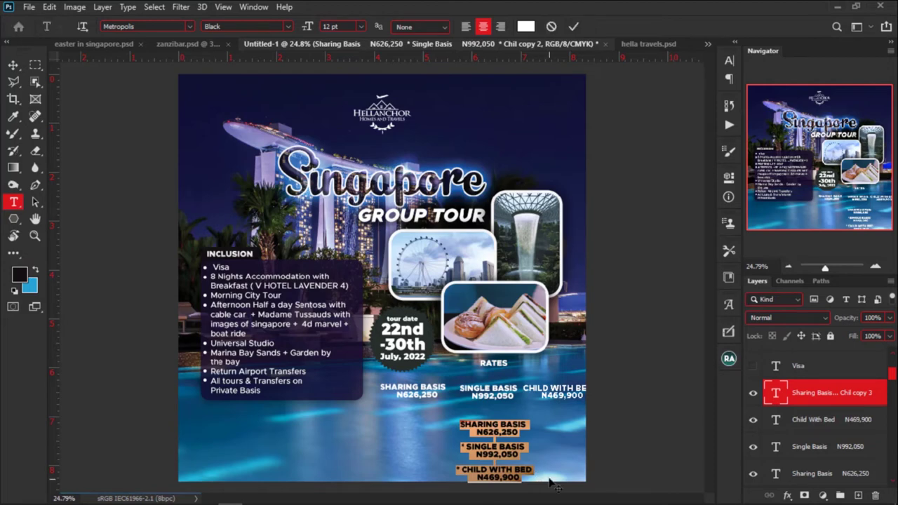
text(* CHILD WITHOUT BED N284,050)
key(BackSpace)
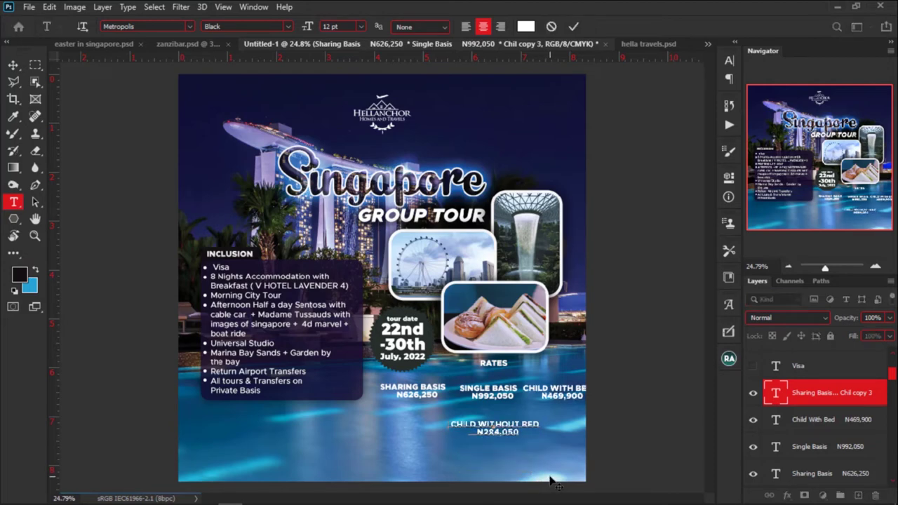
click(12, 66)
Move Child With Bed into the second row and line Child Without Bed up beside it.
scroll(501, 445, up, 1)
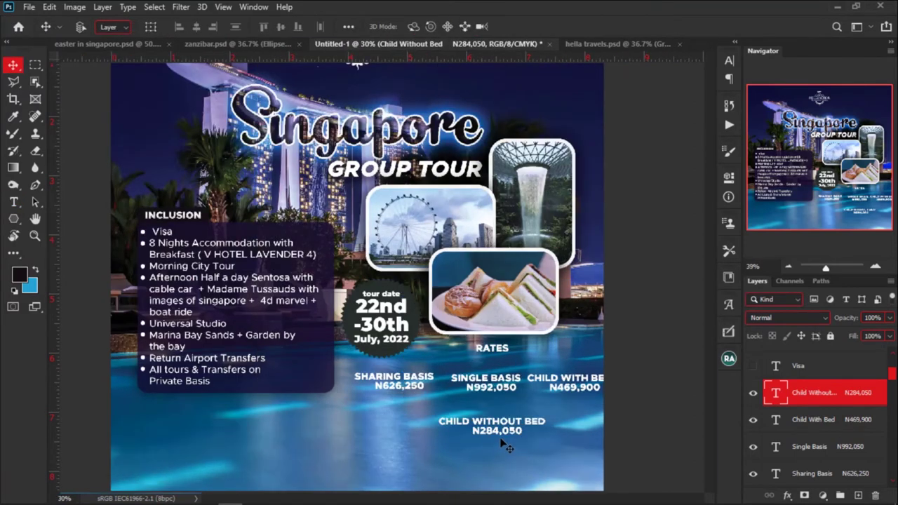
scroll(499, 440, up, 1)
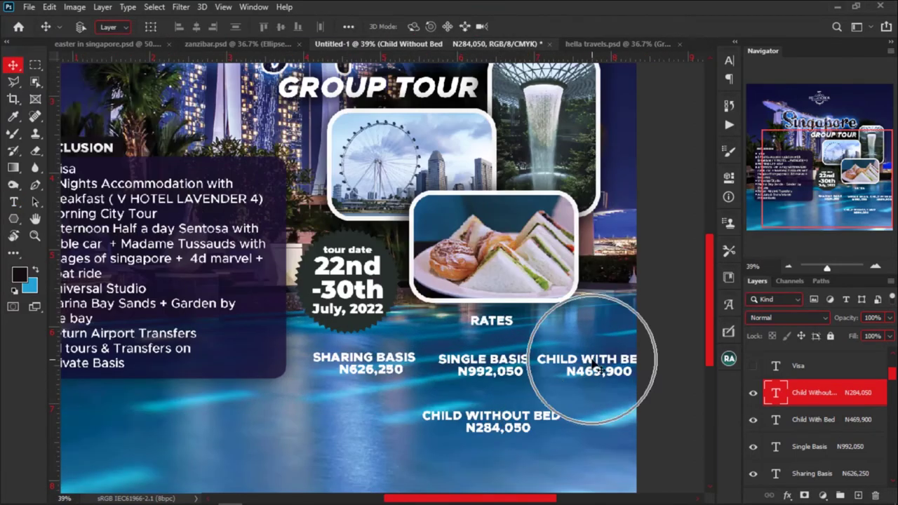
drag(593, 367, 355, 409)
click(497, 411)
drag(496, 410, 509, 407)
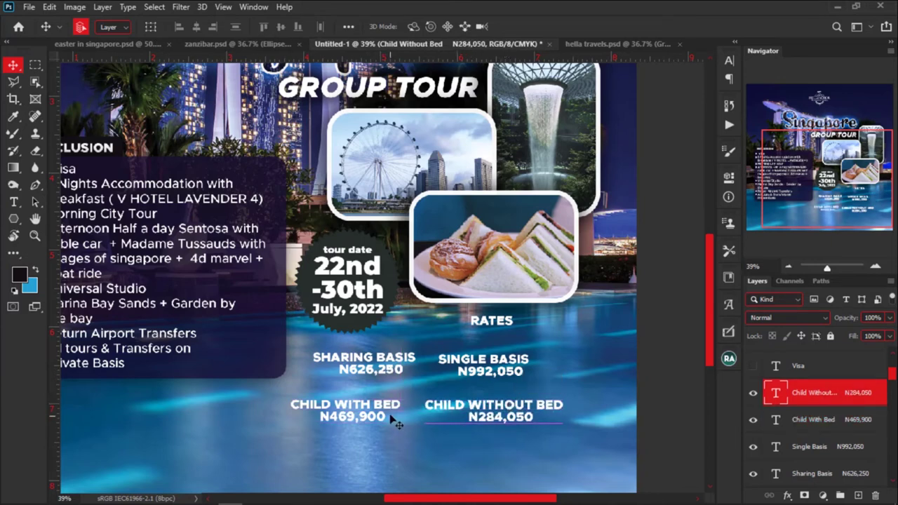
Shift the two child rates together, then move Sharing and Single Basis to the right.
shift+click(393, 414)
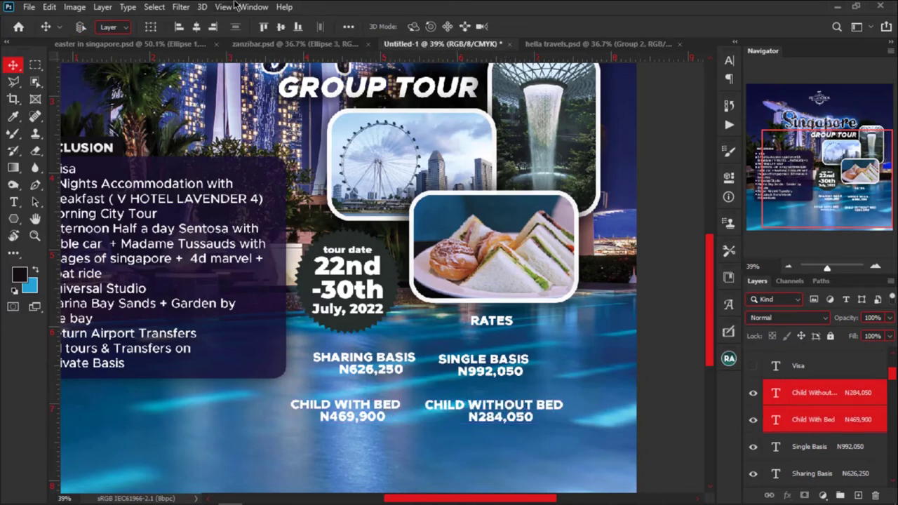
click(264, 28)
drag(491, 413, 512, 401)
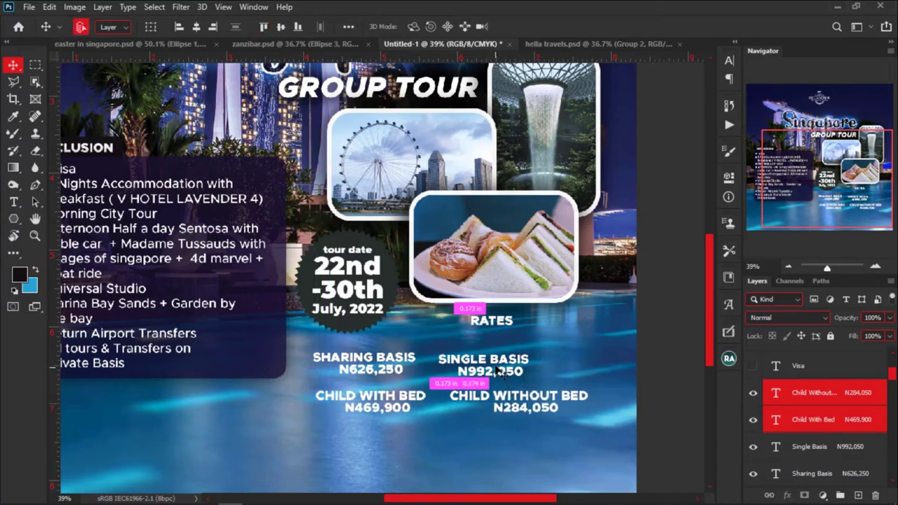
click(498, 365)
shift+click(413, 362)
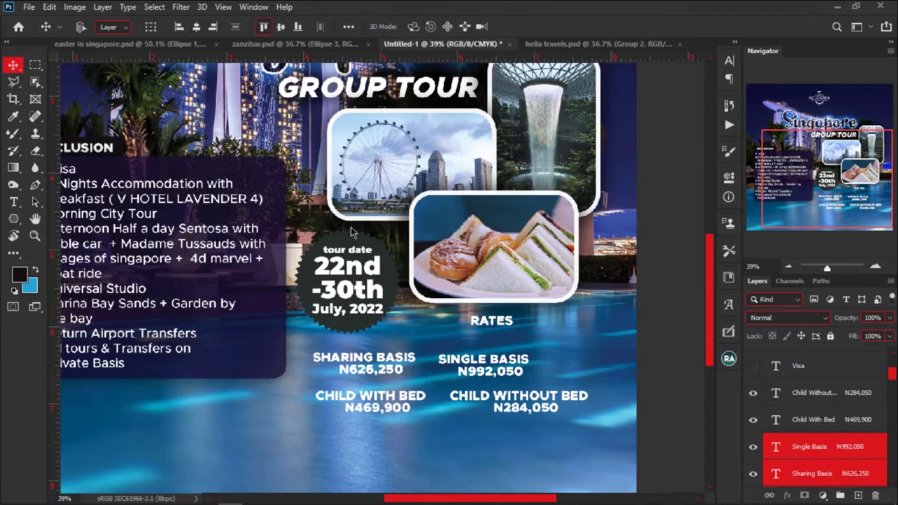
drag(478, 367, 539, 363)
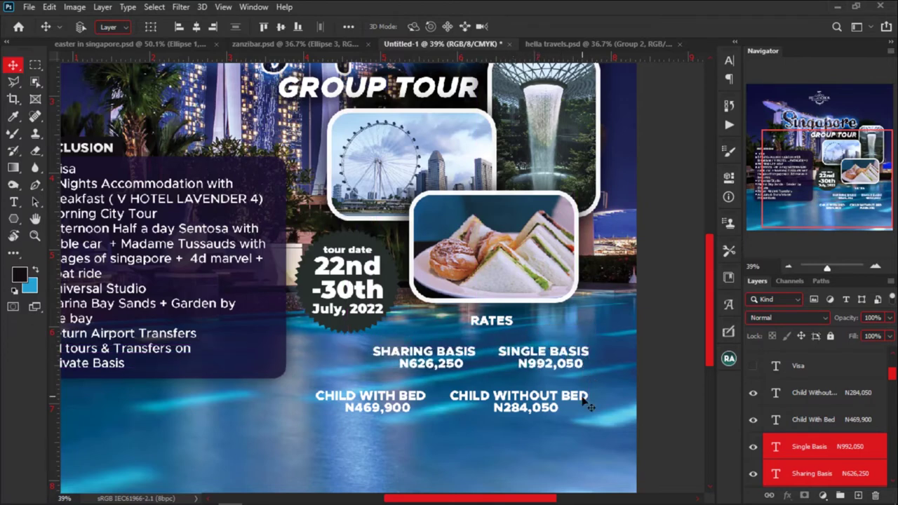
Nudge the pool background, reposition the RATES heading above the grid, and view the whole flyer.
key(ctrl)
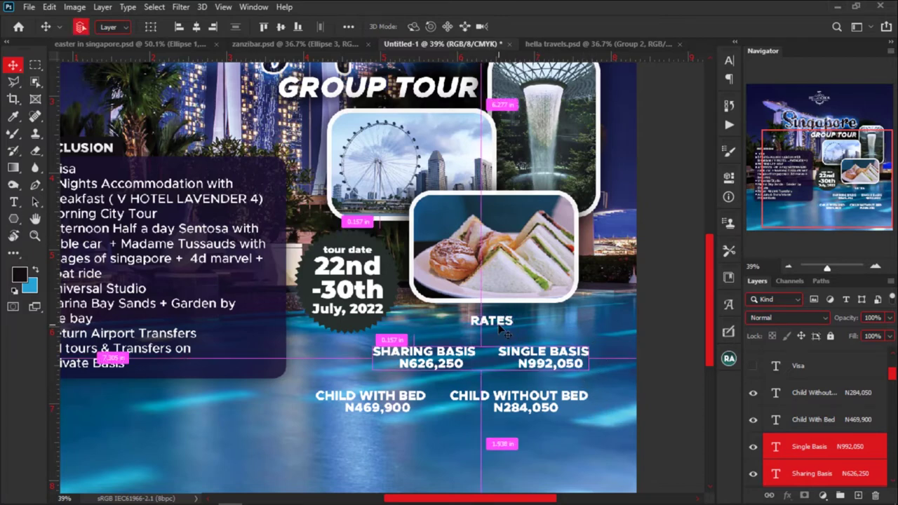
ctrl+click(526, 332)
drag(549, 333, 587, 338)
key(ctrl)
ctrl+click(512, 323)
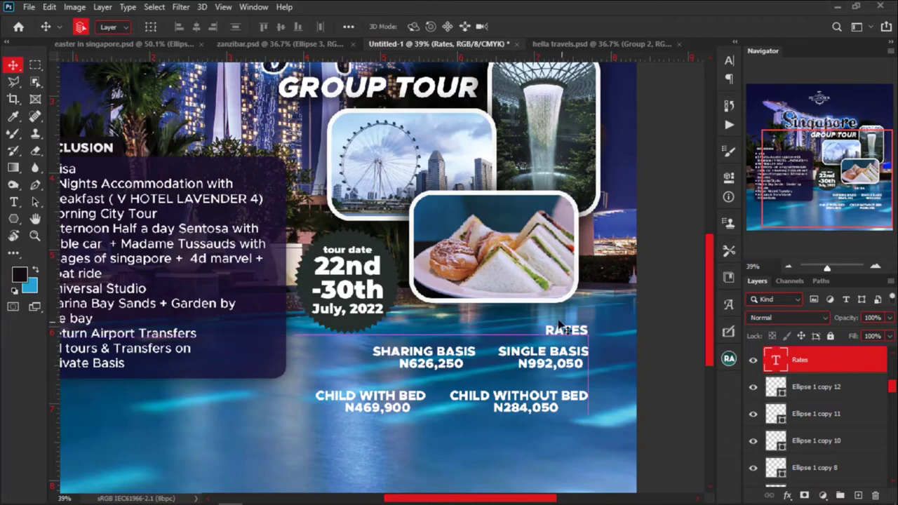
key(ctrl+0)
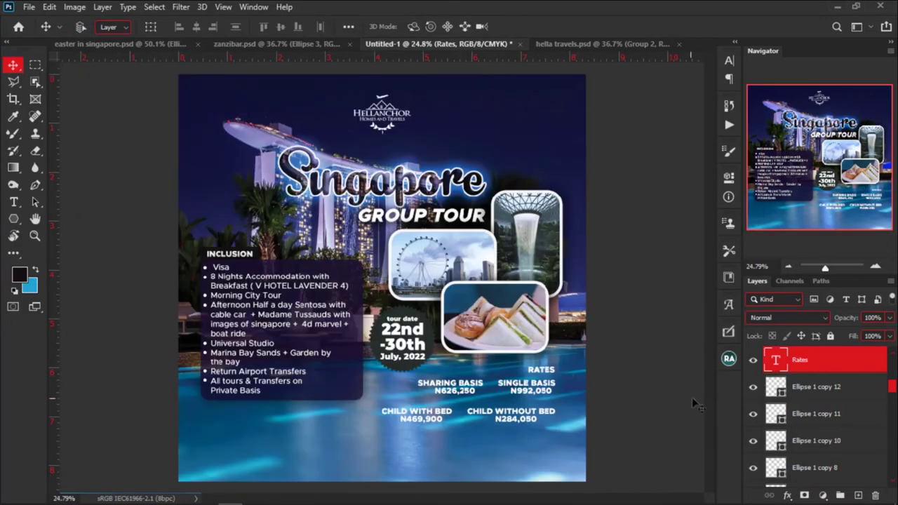
scroll(493, 438, up, 1)
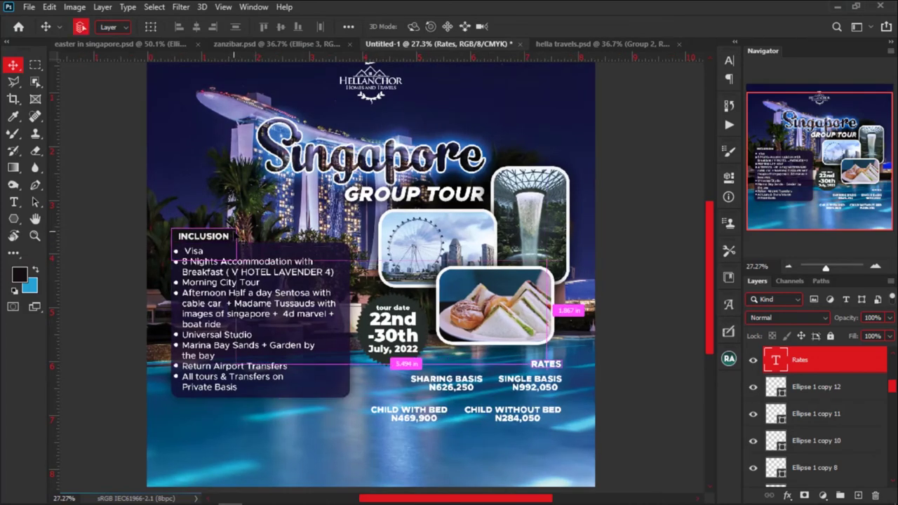
Draw a rounded rectangle over the RATES heading.
click(14, 219)
right_click(16, 220)
click(71, 234)
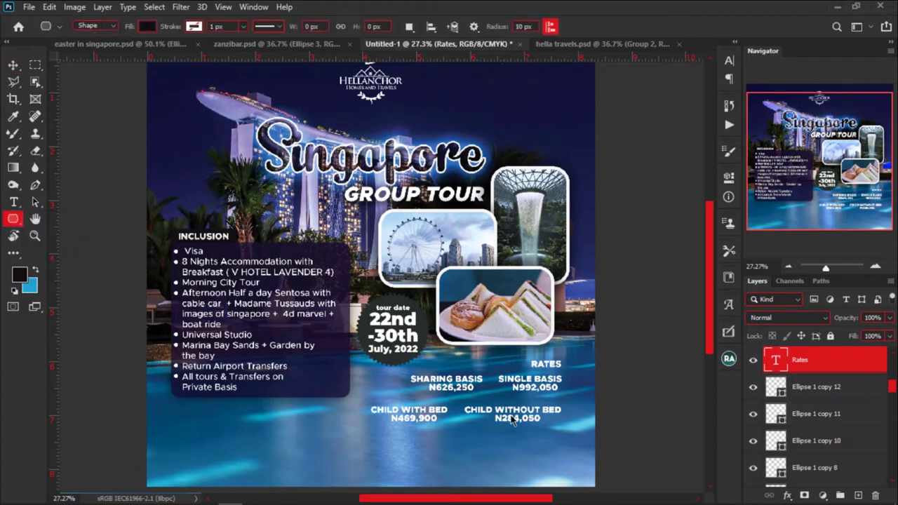
scroll(540, 438, up, 1)
scroll(540, 438, up, 1)
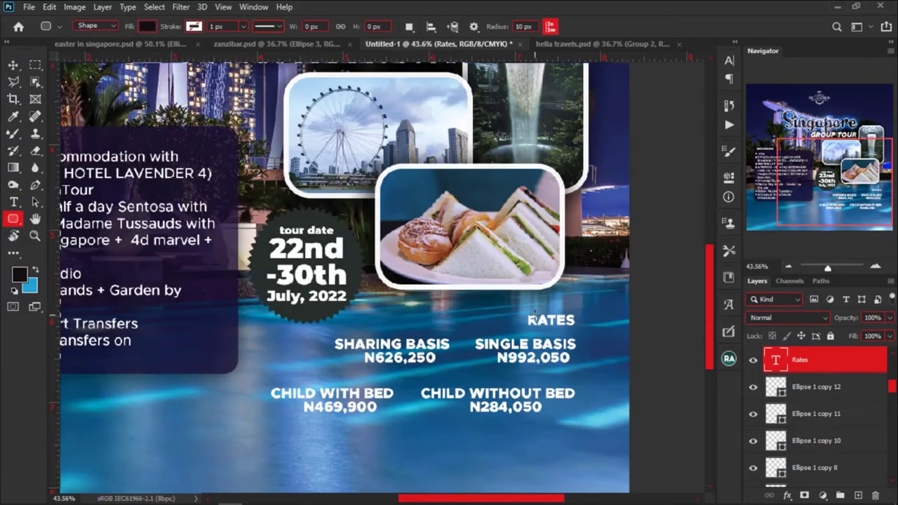
drag(521, 305, 591, 334)
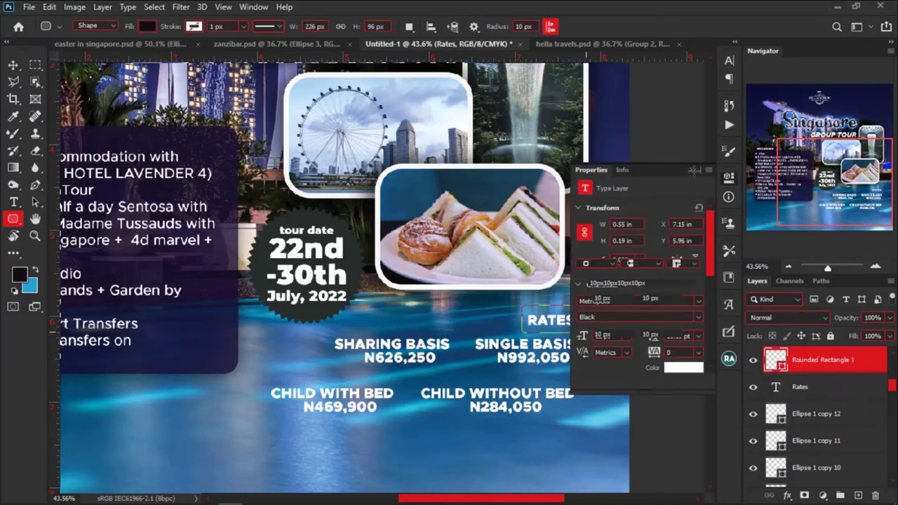
click(693, 170)
Widen the rectangle leftward, move it beneath the Rates text, and set 48 px corner radii.
key(ctrl+t)
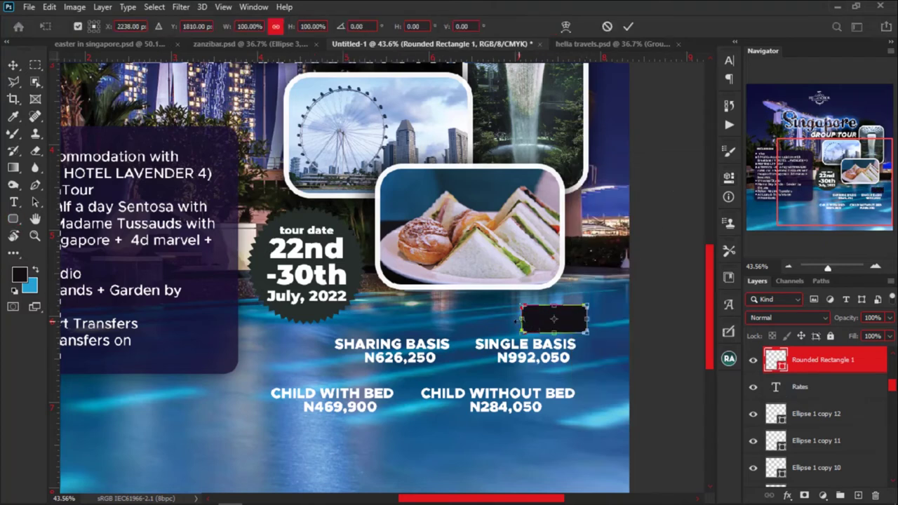
drag(521, 320, 512, 320)
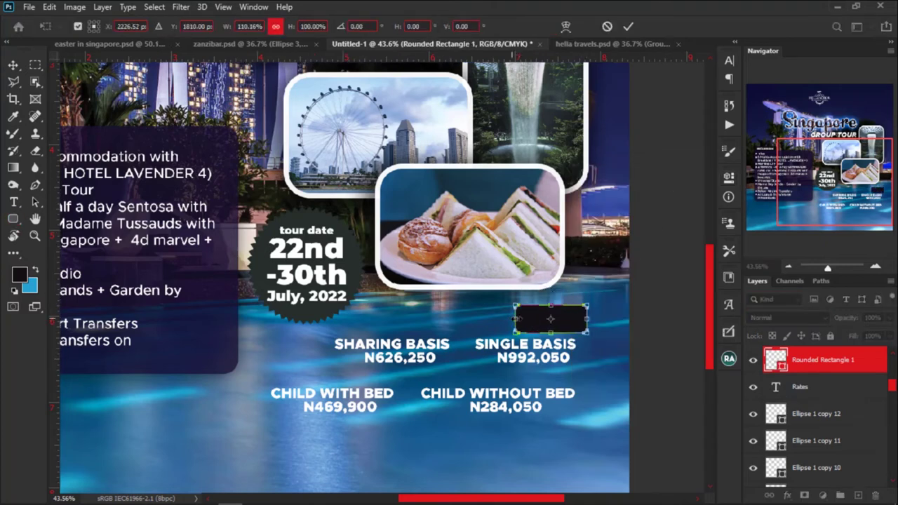
key(Return)
drag(837, 370, 832, 391)
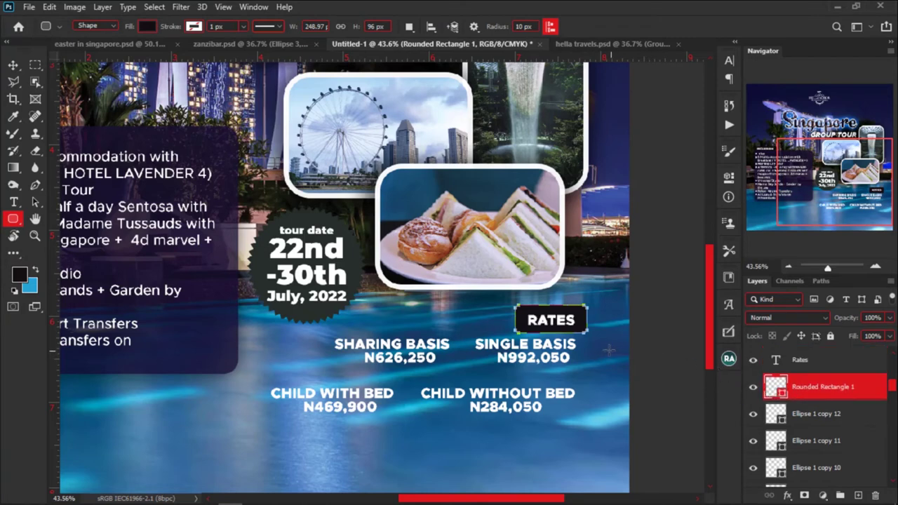
key(v)
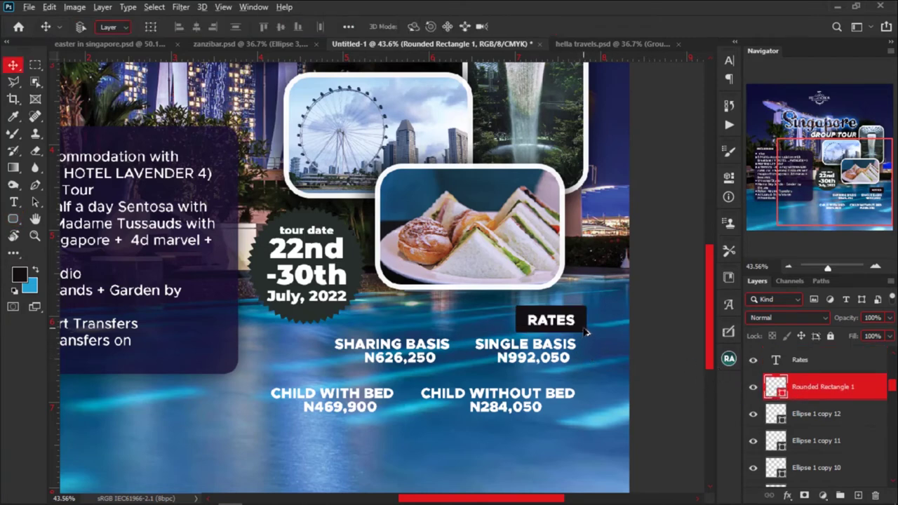
click(730, 178)
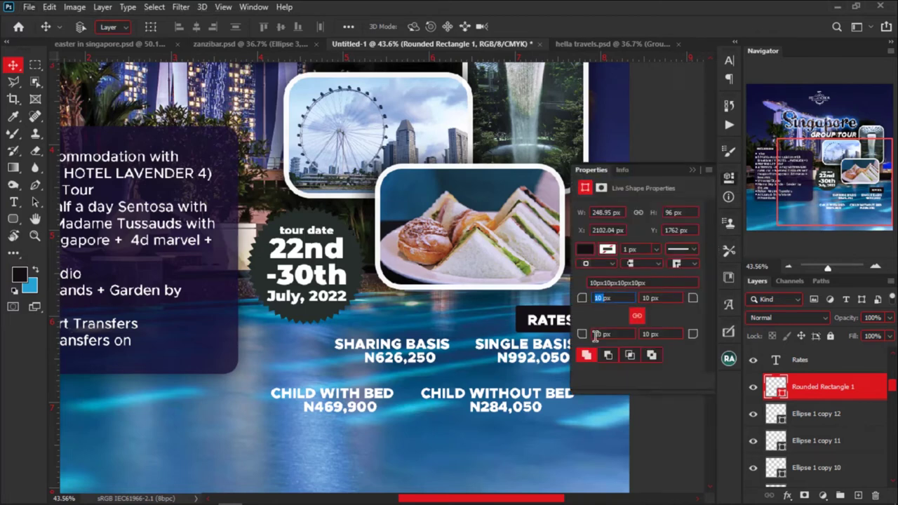
text(2)
click(693, 171)
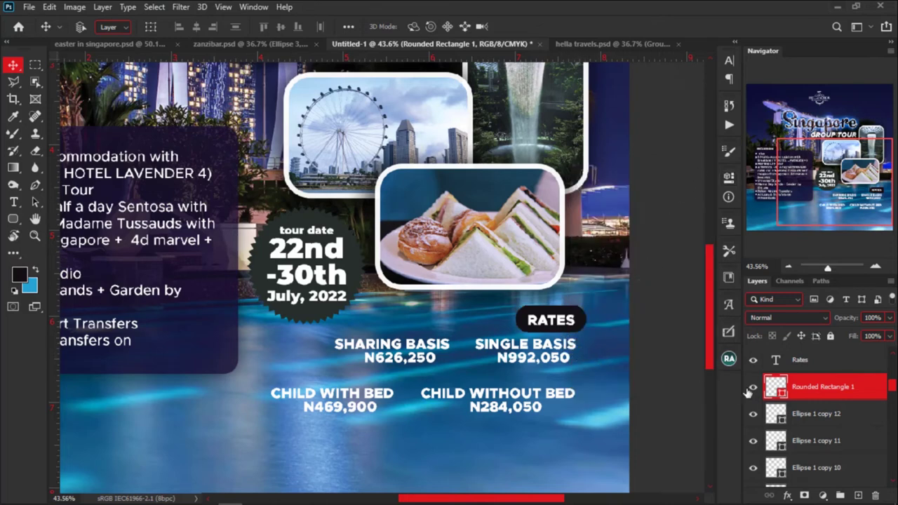
Enlarge the copied rounded rectangle to cover all four rates down past the child rates.
drag(582, 333, 579, 358)
key(ctrl+t)
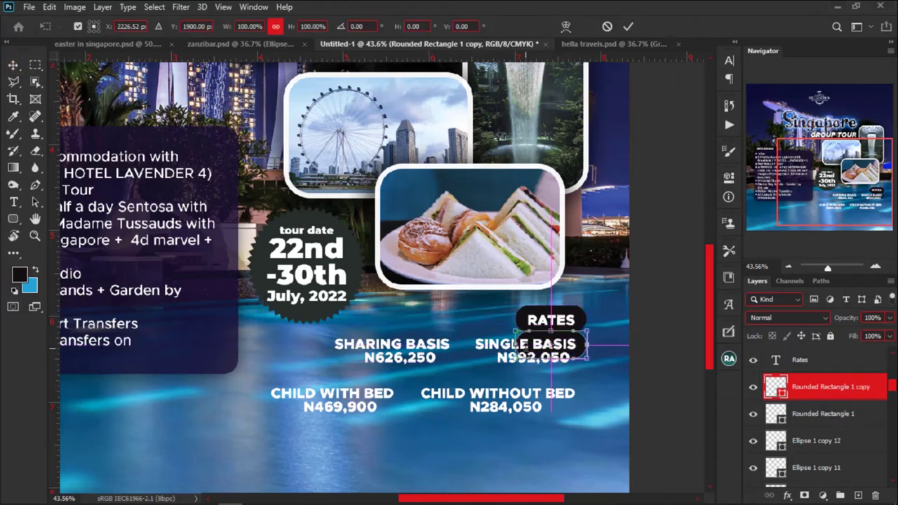
drag(517, 345, 258, 355)
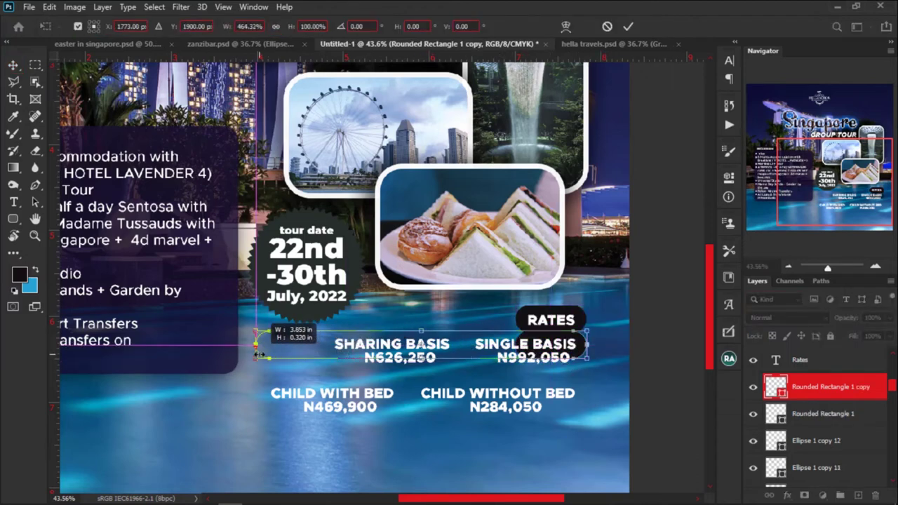
drag(421, 359, 423, 426)
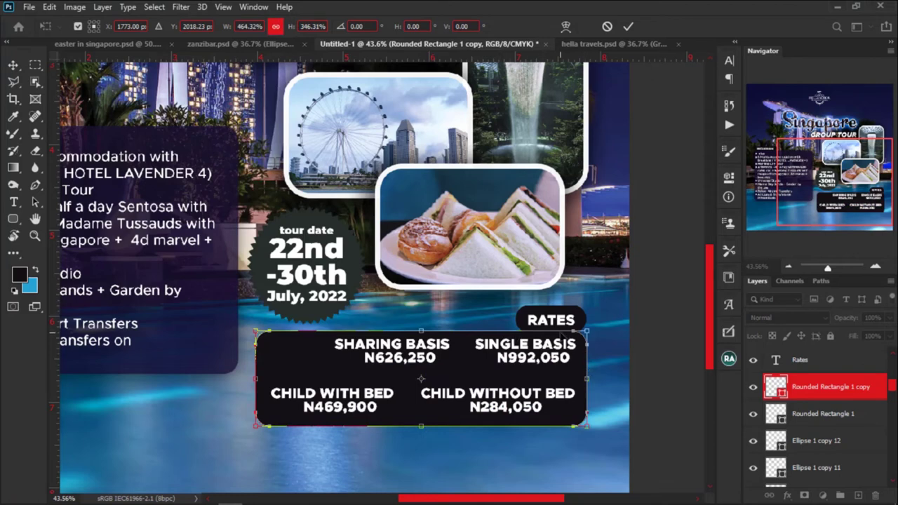
key(Return)
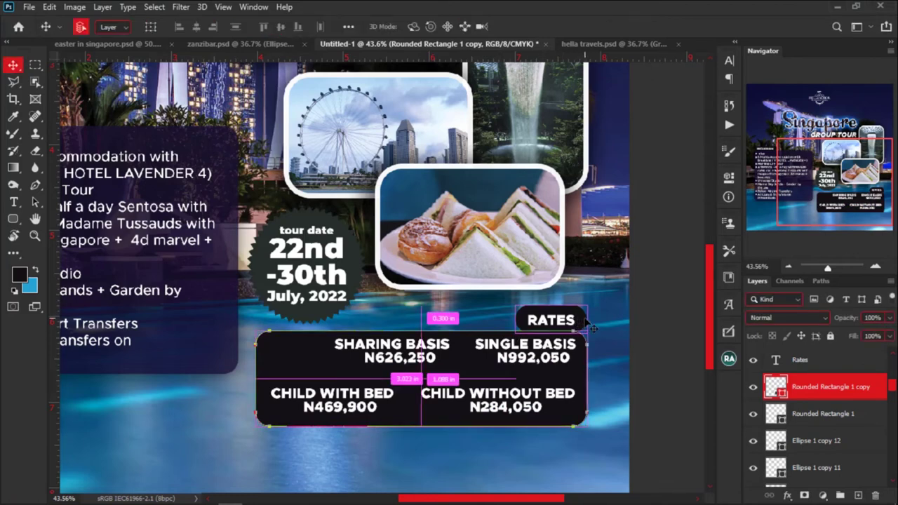
Stretch the RATES pill down so it joins the rates box like a tab.
click(592, 329)
key(ctrl+t)
mouse_move(551, 329)
mouse_down()
mouse_move(561, 339)
mouse_move(553, 359)
mouse_move(552, 340)
mouse_up()
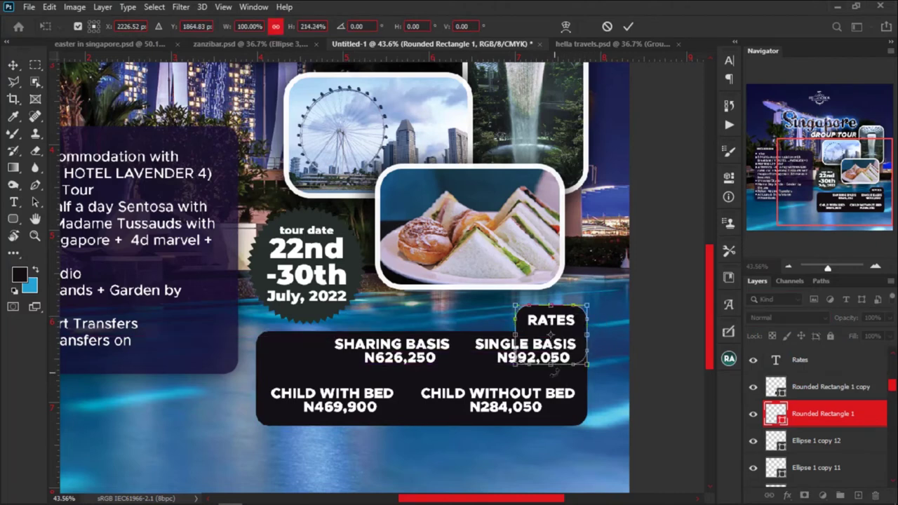
key(Return)
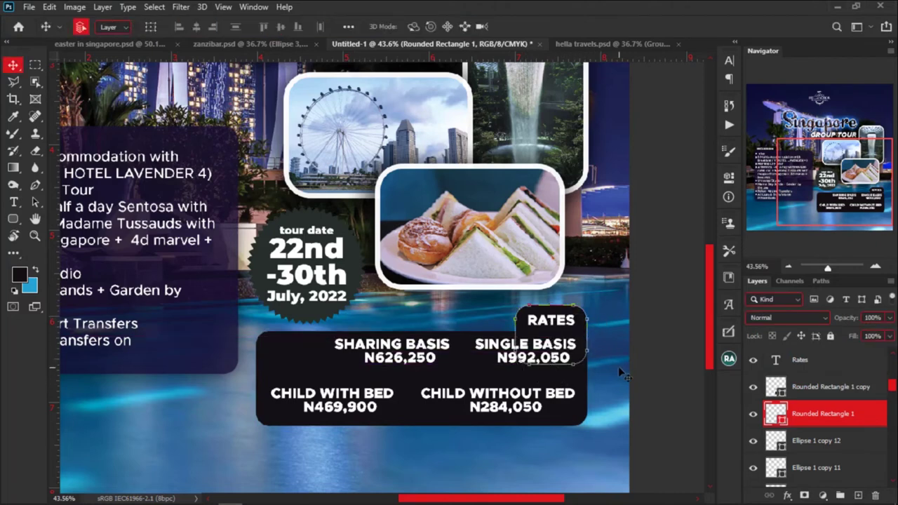
click(619, 366)
click(555, 329)
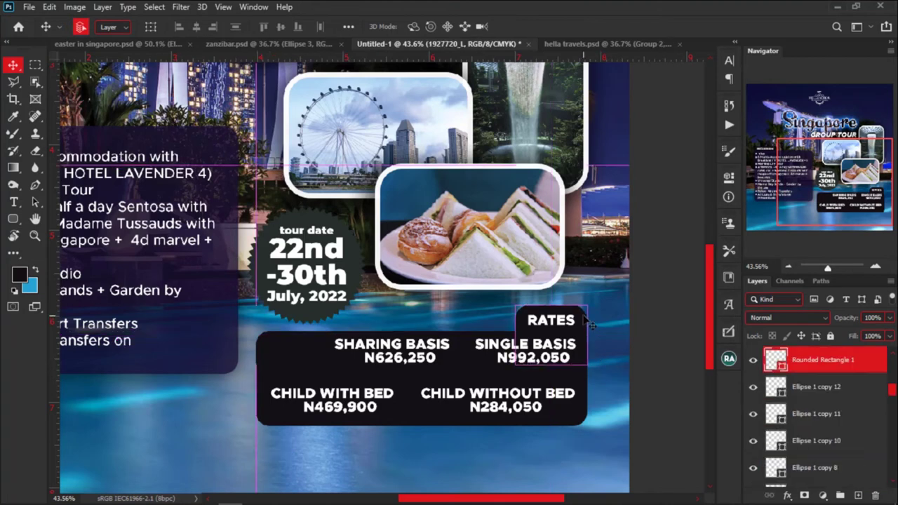
Change the RATES pill's fill colour to blue.
double_click(776, 359)
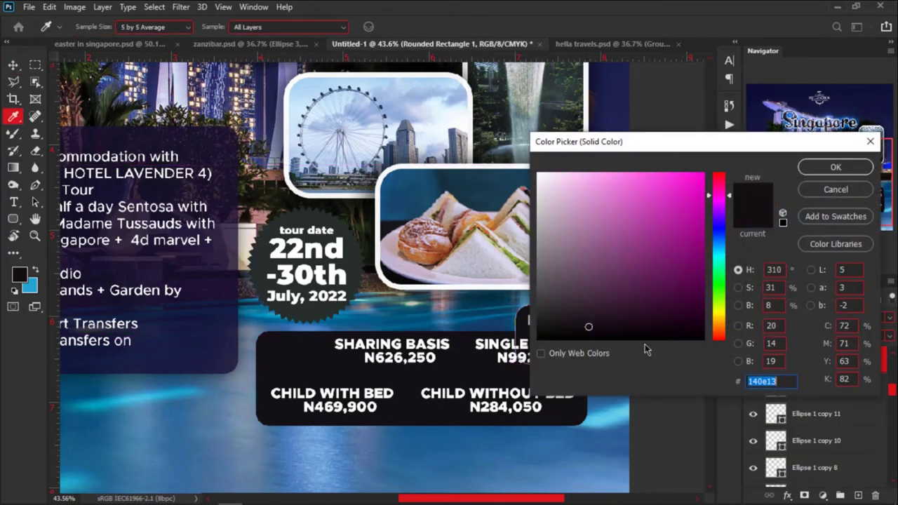
click(662, 257)
drag(684, 146, 816, 153)
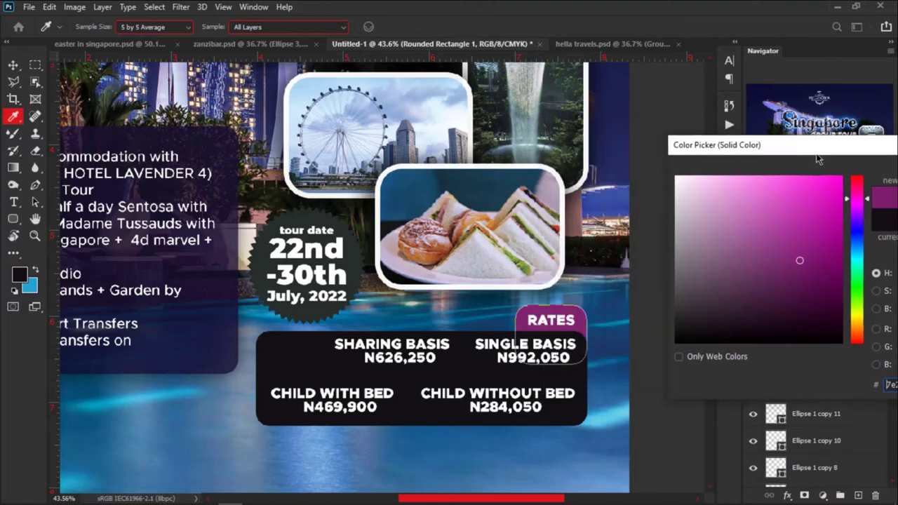
click(855, 247)
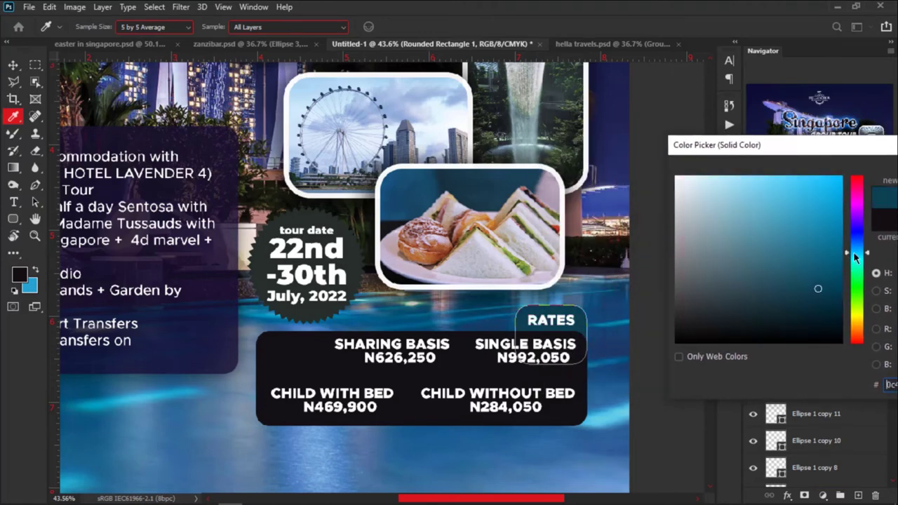
click(855, 243)
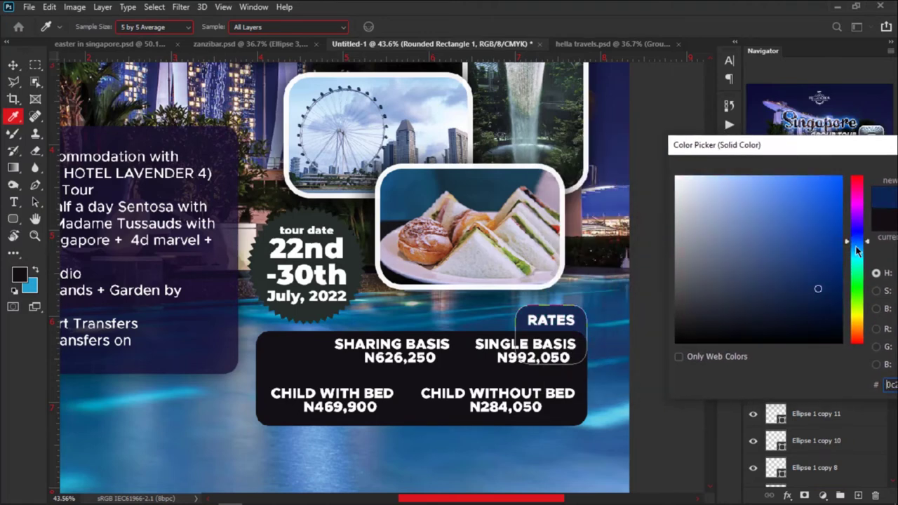
click(856, 247)
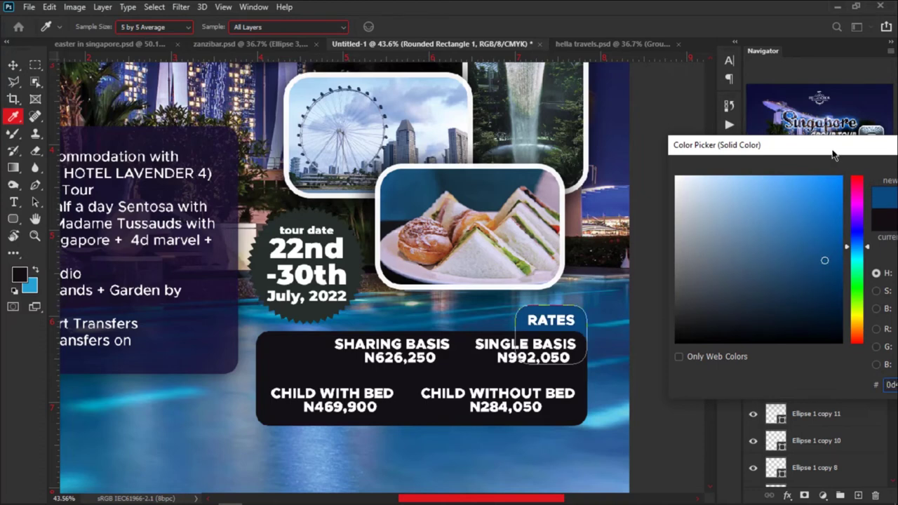
drag(834, 154, 711, 154)
click(842, 186)
key(v)
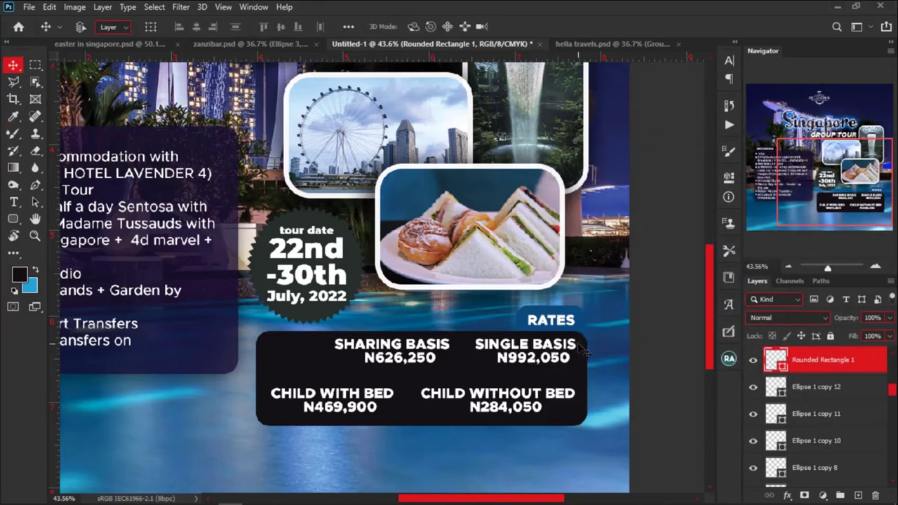
Give the rates backing box a deep purple #2b0b48 fill.
drag(379, 359, 281, 350)
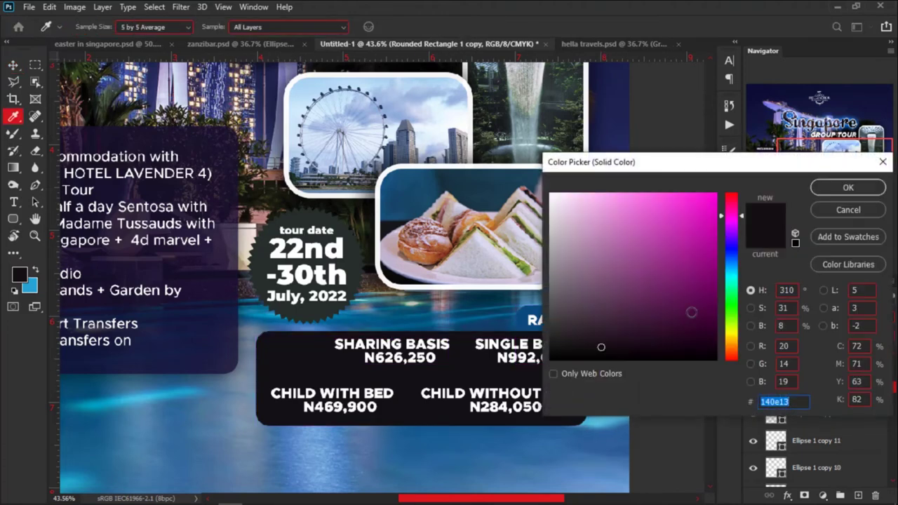
click(692, 312)
drag(740, 239, 734, 234)
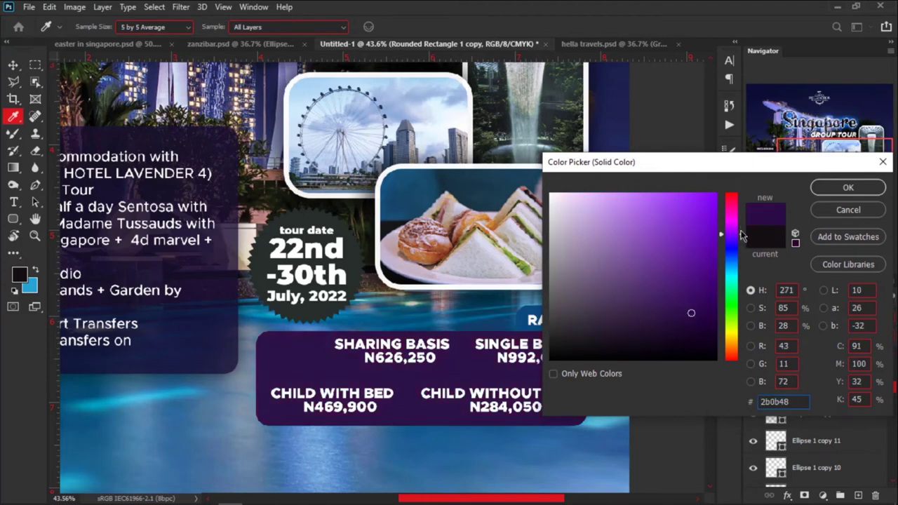
click(849, 187)
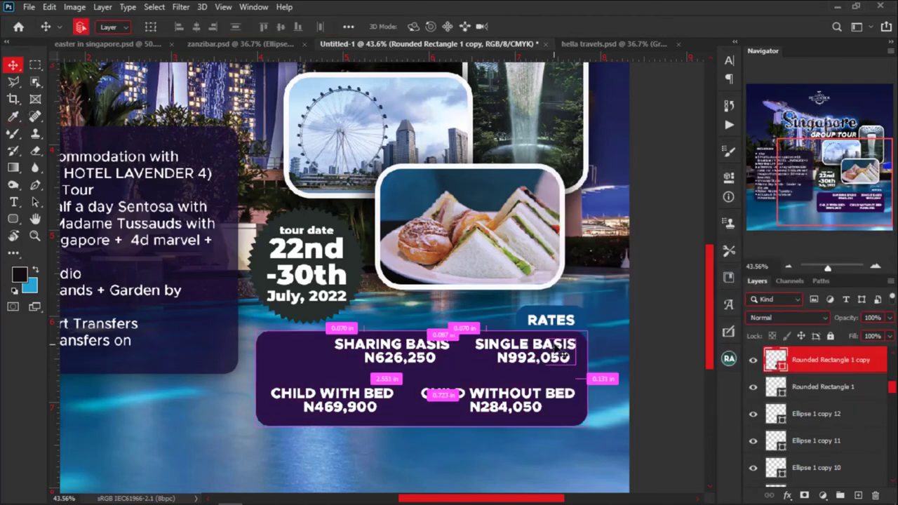
click(562, 350)
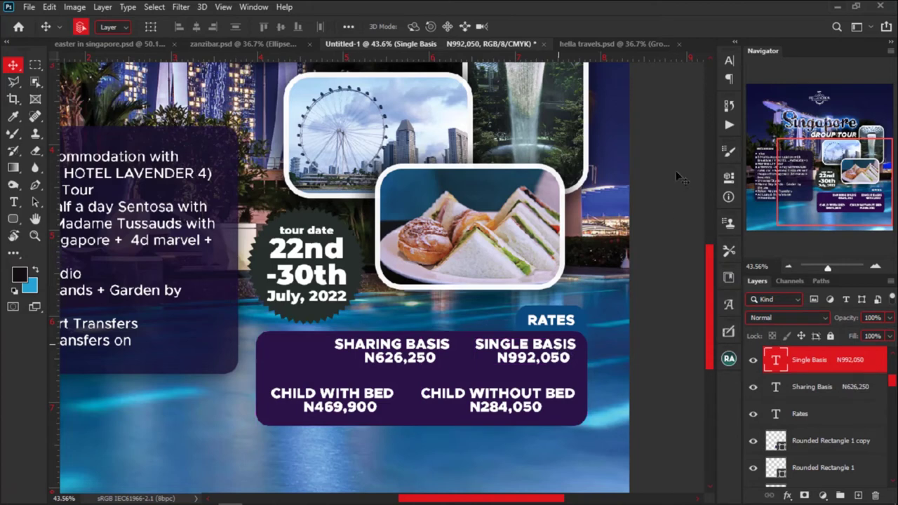
Switch all four rate text layers from Metropolis Black to Metropolis Medium.
click(729, 63)
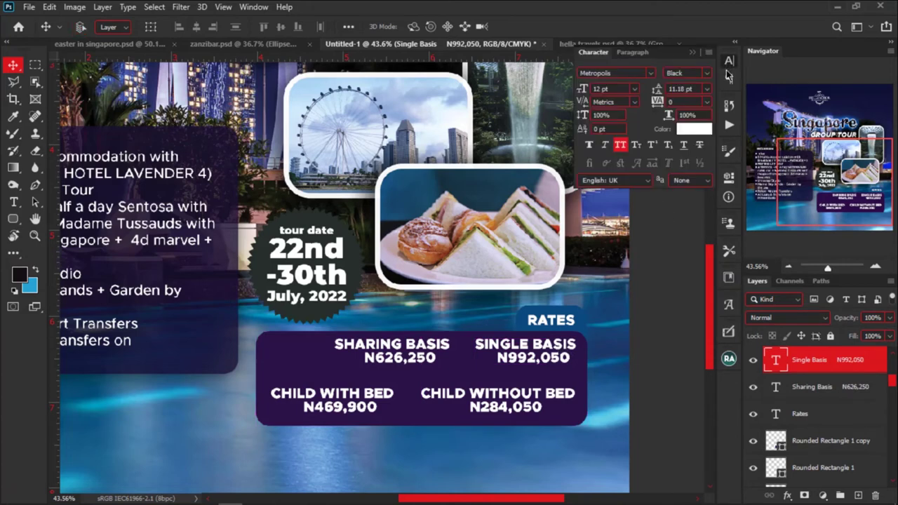
click(826, 389)
scroll(826, 379, up, 3)
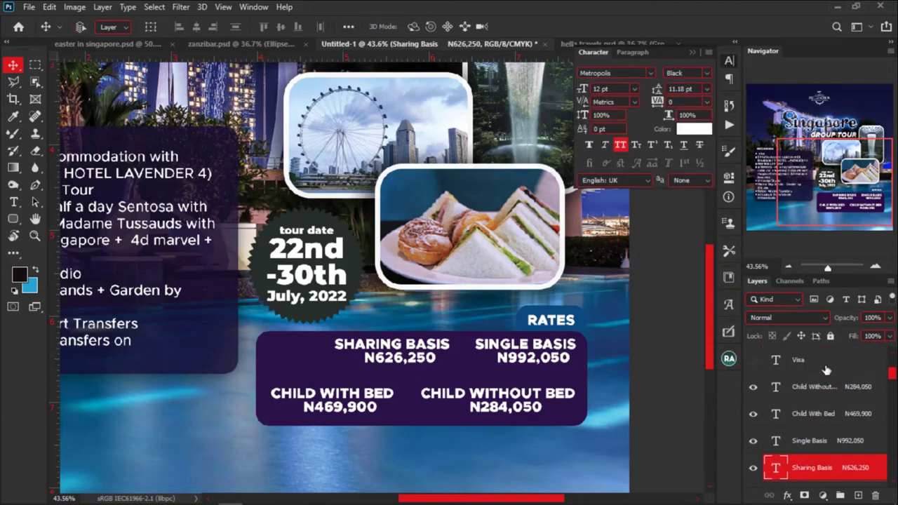
shift+click(822, 388)
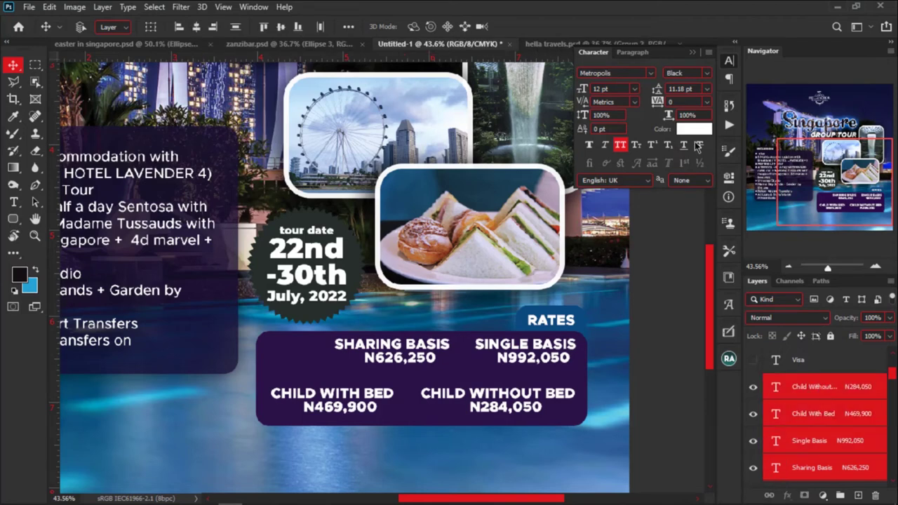
click(709, 74)
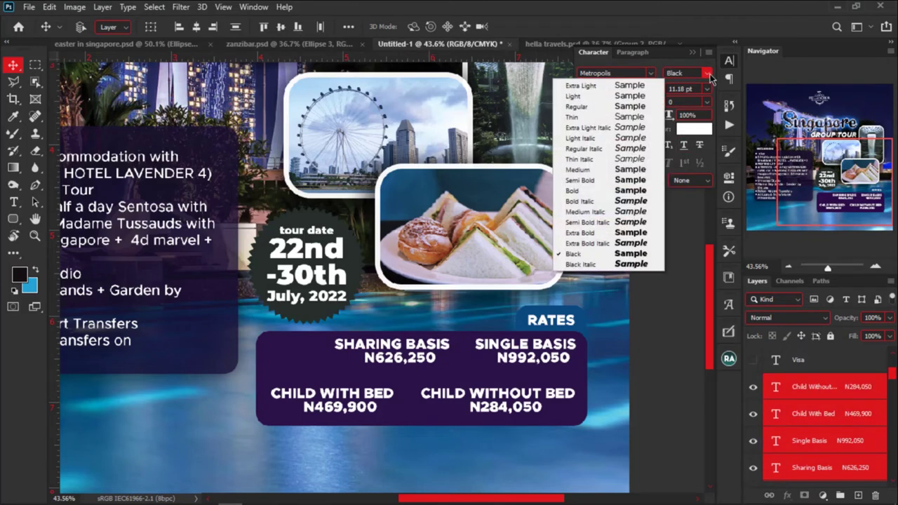
click(643, 173)
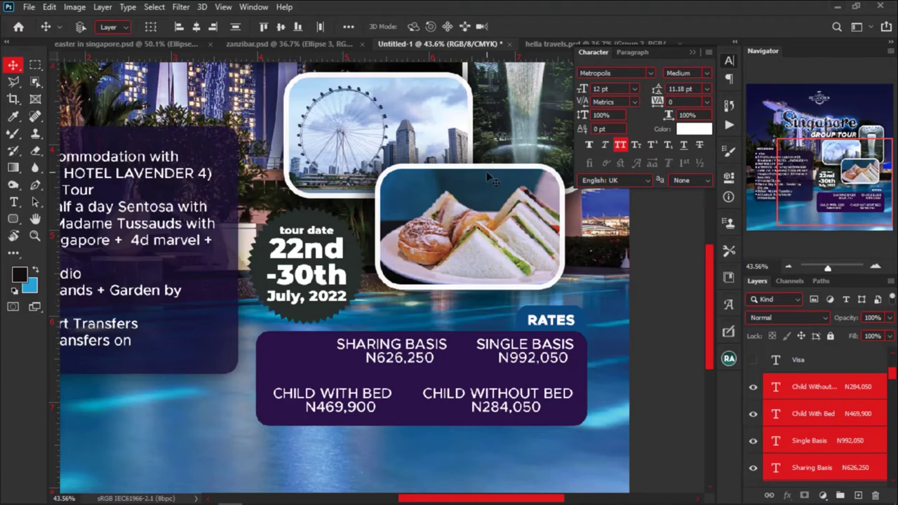
key(t)
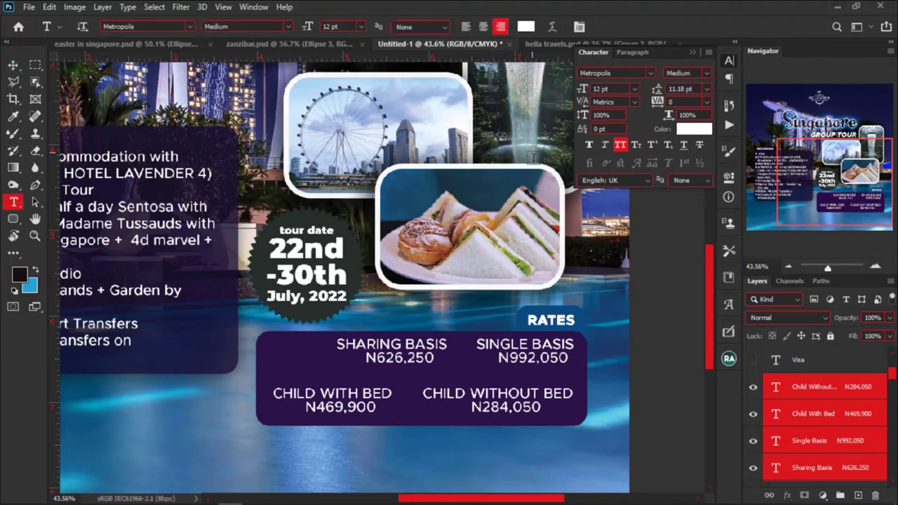
Shift the four rates right inside the box and move both child rates up toward the top row.
key(v)
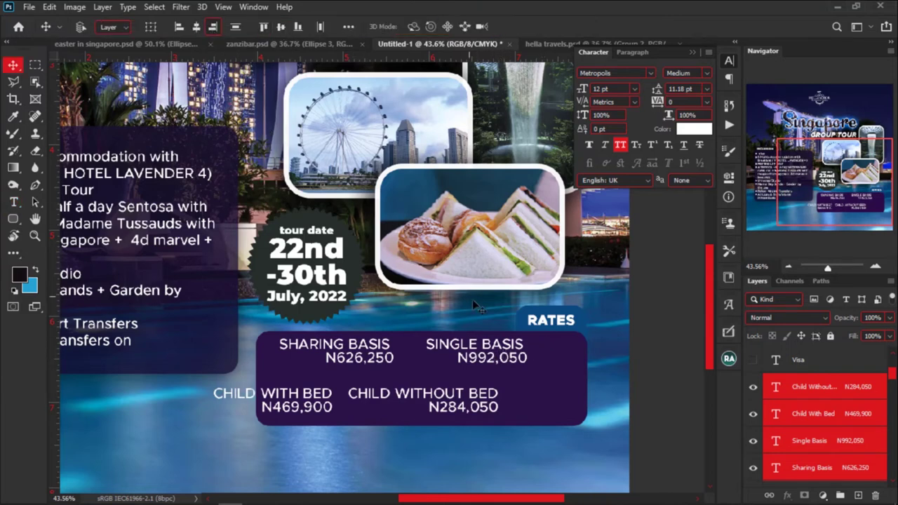
drag(518, 359, 571, 364)
click(814, 387)
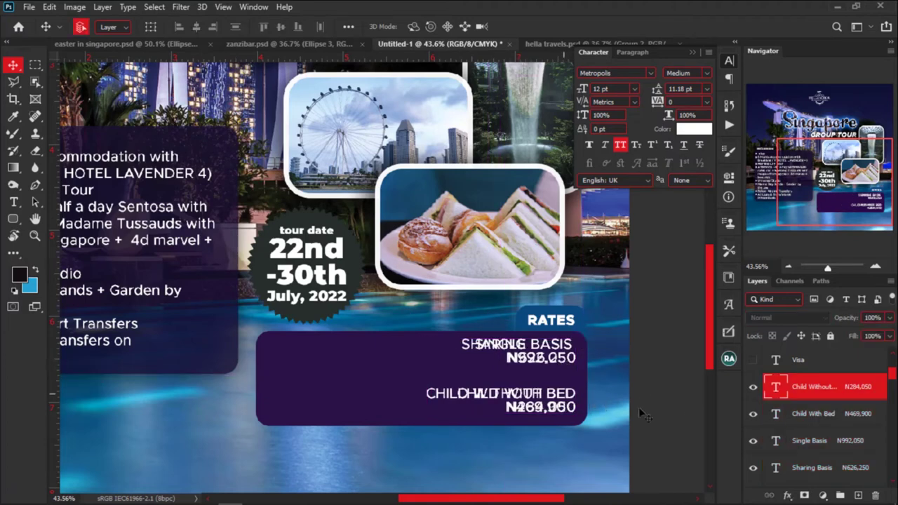
shift+click(575, 407)
drag(576, 407, 399, 379)
click(812, 468)
shift+click(576, 394)
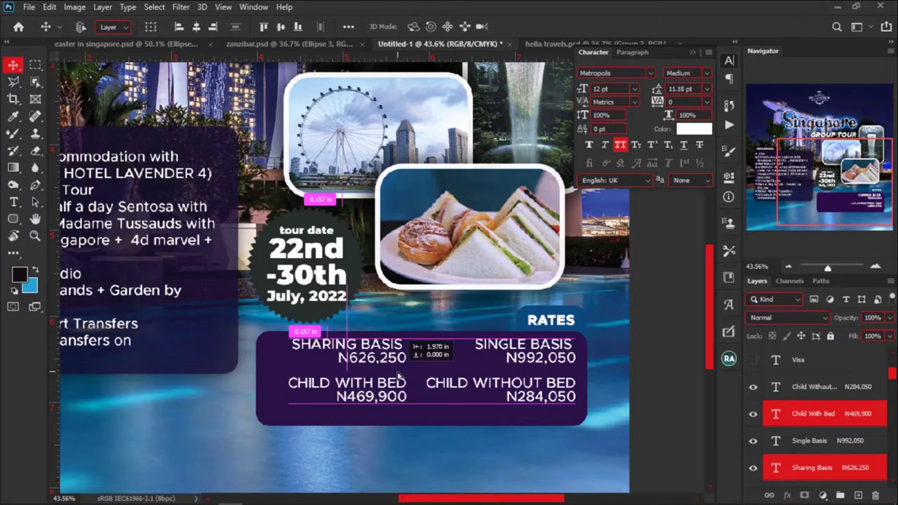
click(273, 408)
Narrow and shorten the purple rates box, then lower its fill to about 74%.
key(ctrl+t)
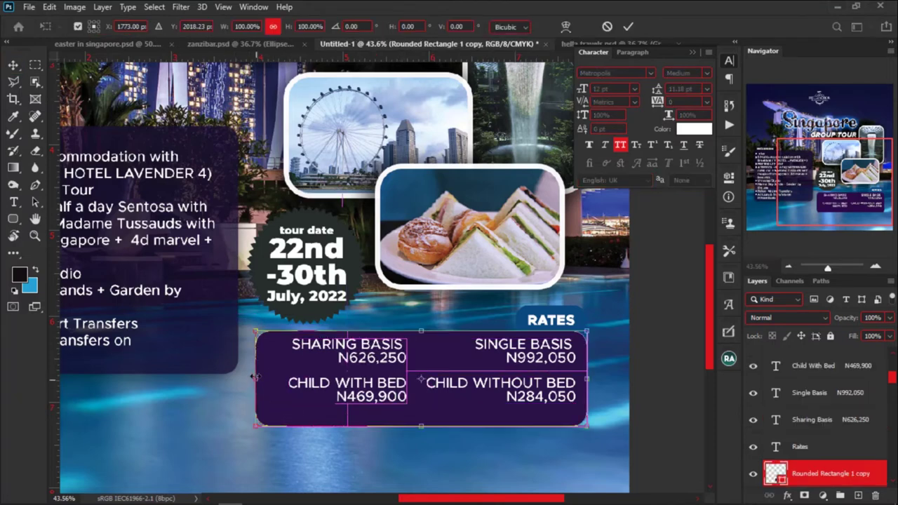
drag(257, 376, 271, 377)
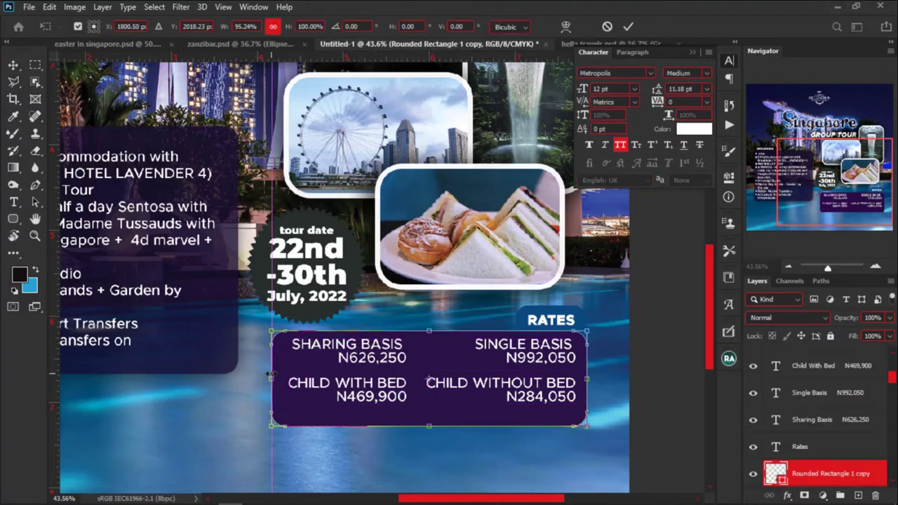
key(Return)
scroll(358, 397, up, 3)
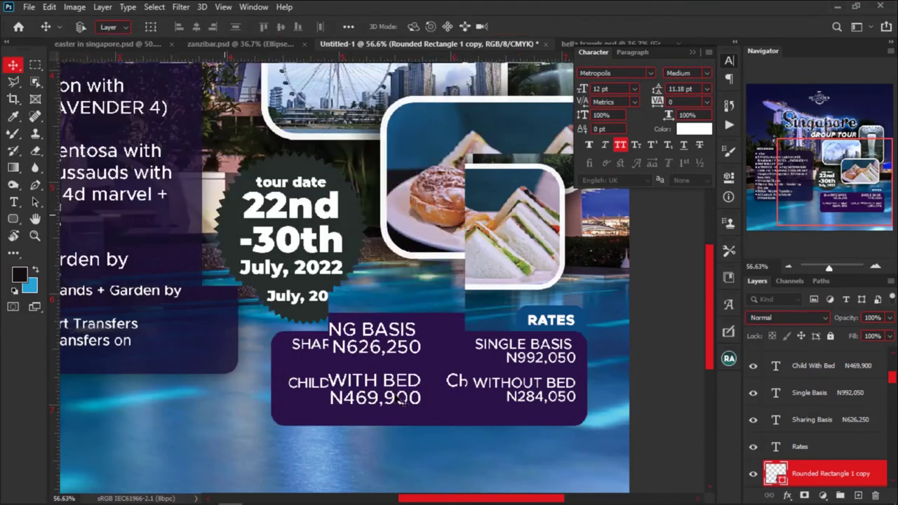
key(ctrl+t)
drag(453, 435, 452, 423)
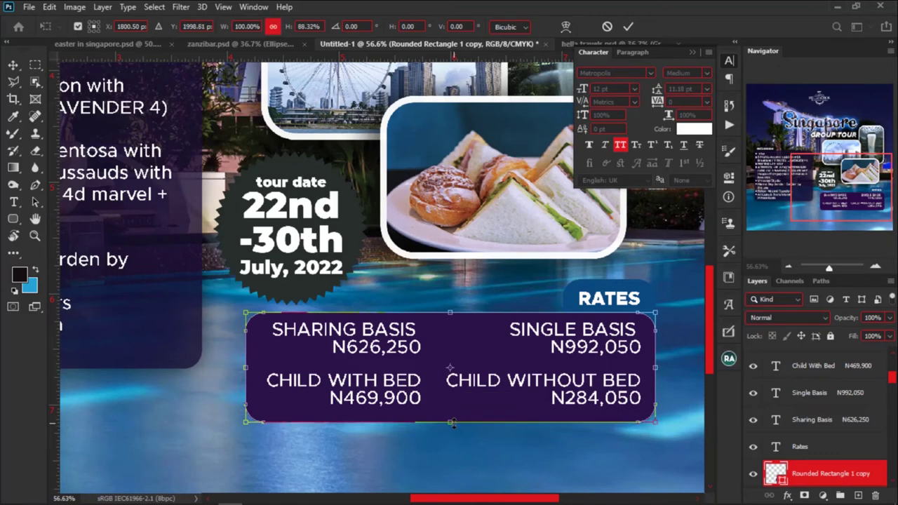
key(Return)
click(889, 336)
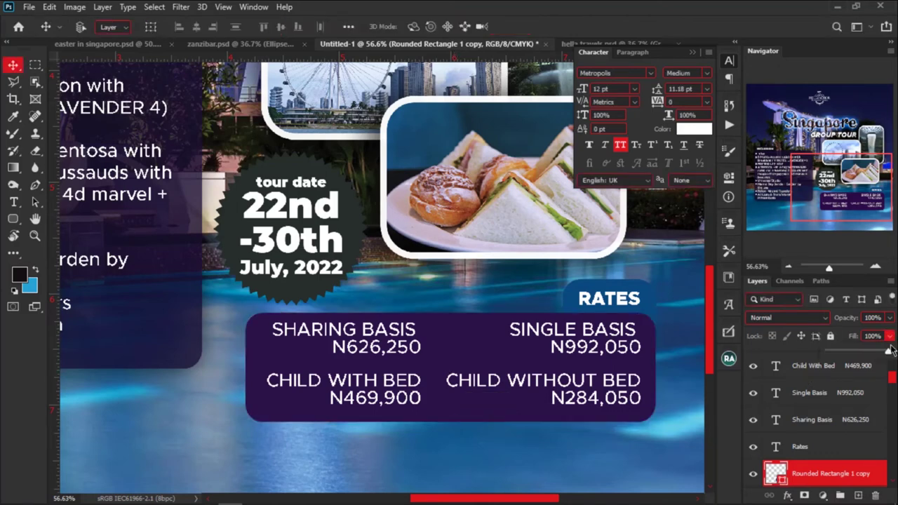
drag(889, 353, 873, 356)
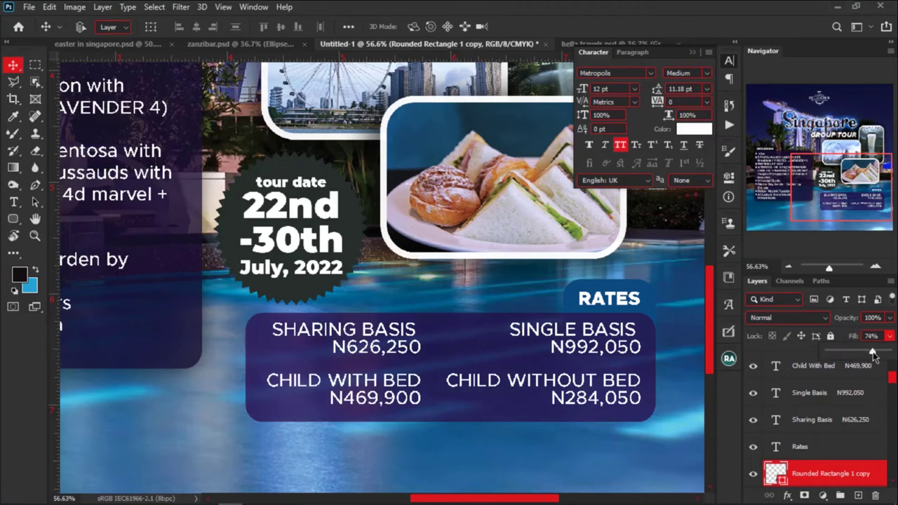
Zoom out and multi-select the Child With Bed, Sharing Basis and Single Basis text layers.
scroll(493, 337, down, 5)
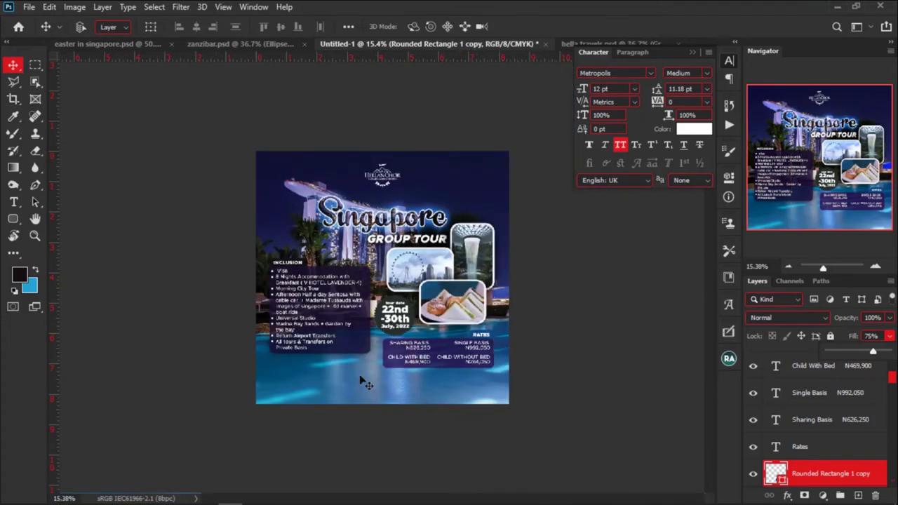
scroll(351, 384, up, 2)
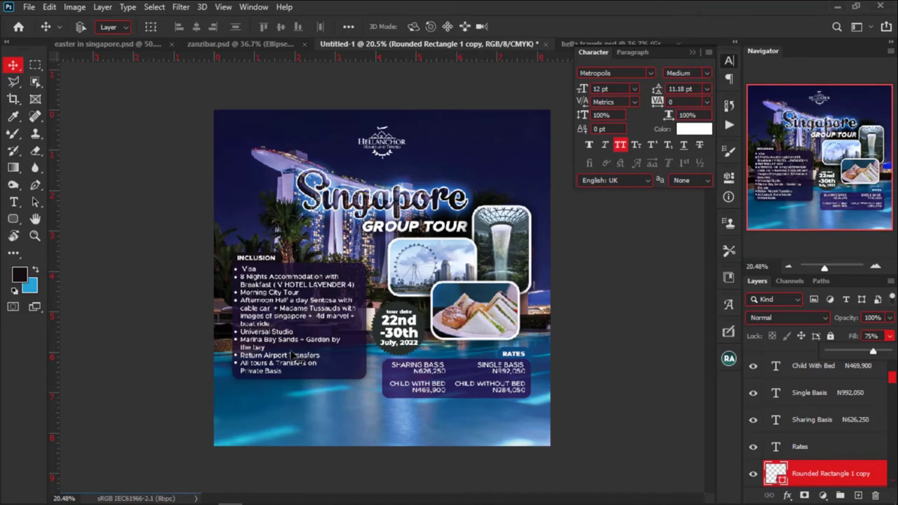
scroll(376, 341, up, 1)
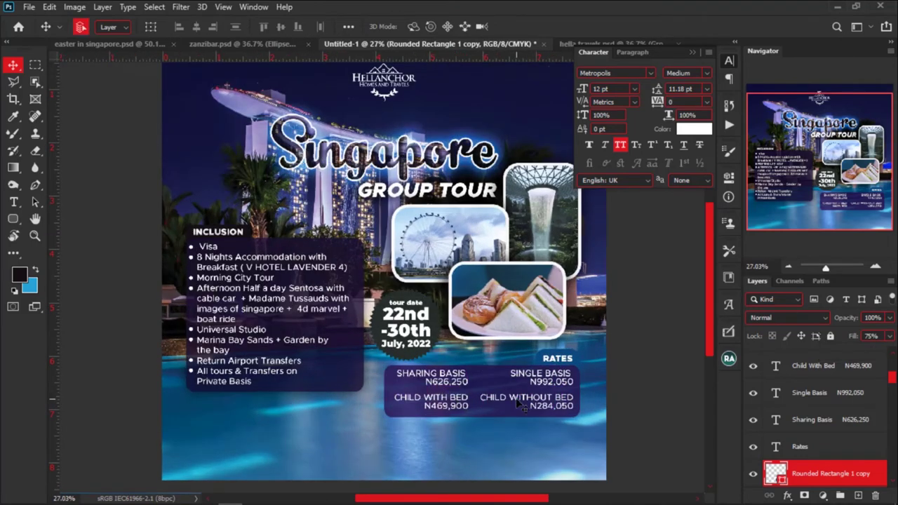
shift+click(520, 406)
shift+click(540, 382)
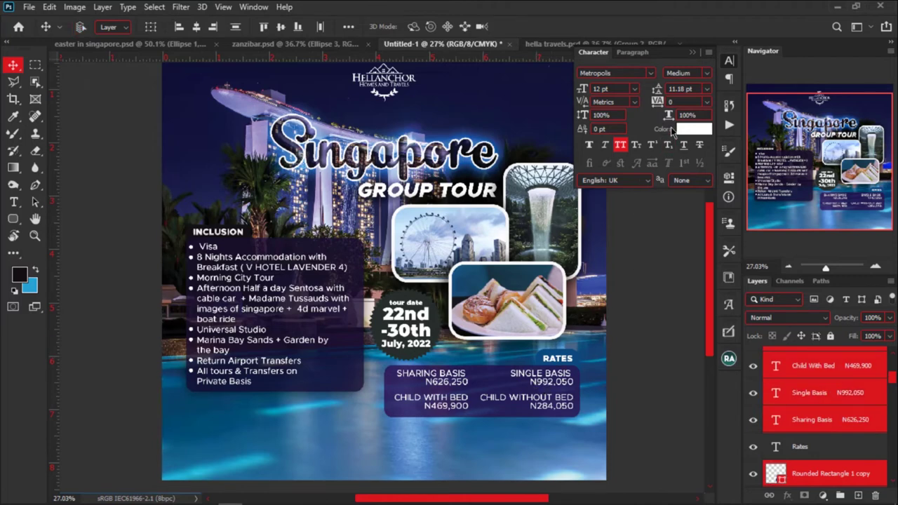
key(ctrl)
Turn off All Caps so the rates labels read in mixed case.
click(619, 146)
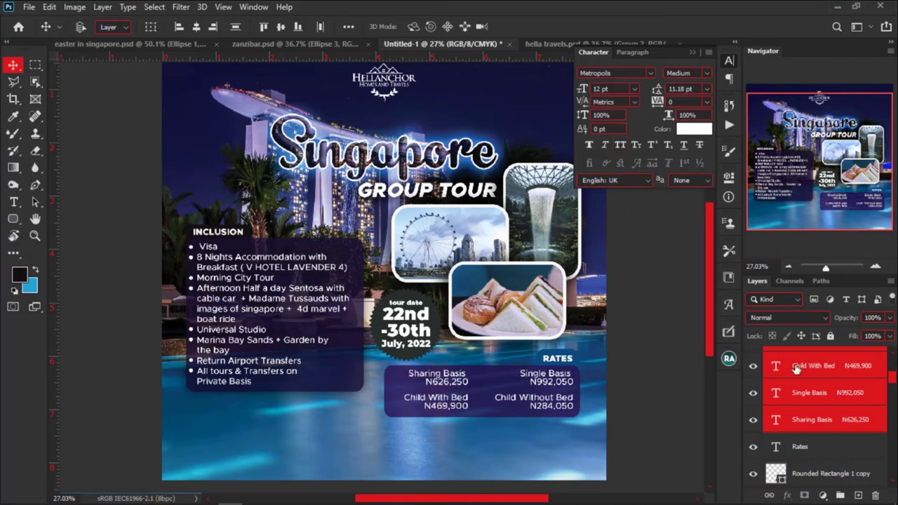
key(ctrl)
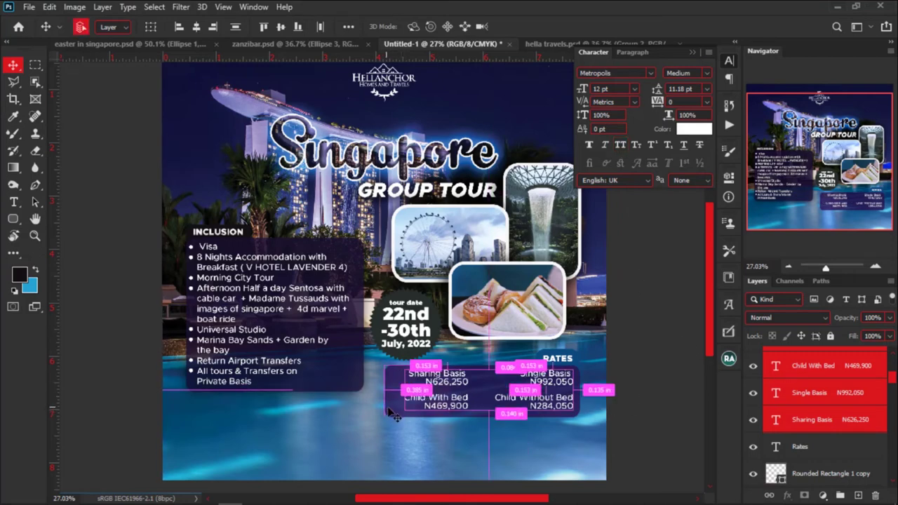
ctrl+click(316, 345)
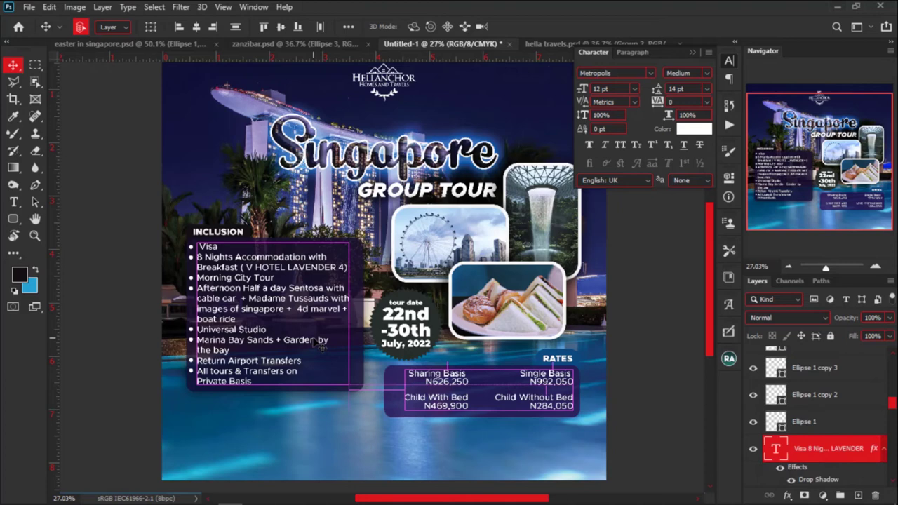
Recolour the rates box to dark navy blue #002277 and restore its fill to 100%.
ctrl+click(398, 416)
double_click(421, 416)
drag(737, 266, 740, 261)
click(844, 188)
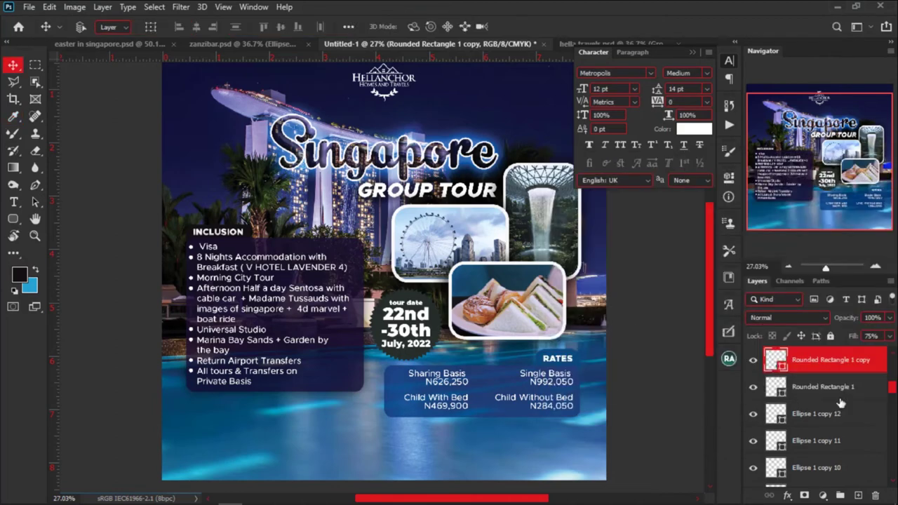
click(890, 339)
drag(873, 351, 889, 351)
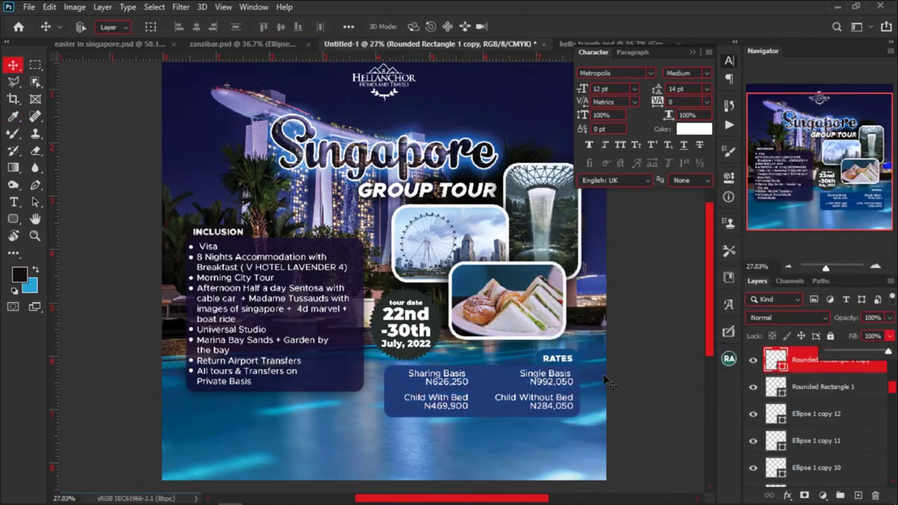
ctrl+click(544, 359)
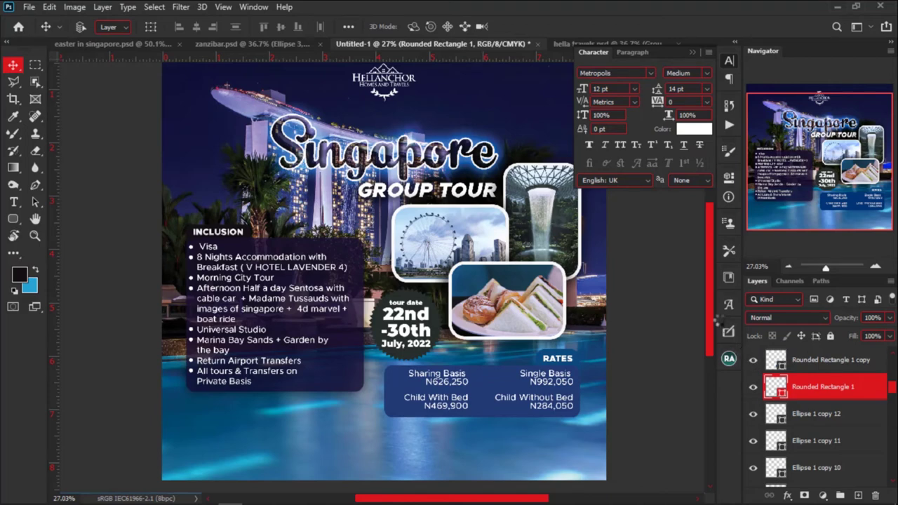
Give the RATES heading tab the very dark navy colour #041c31, then zoom in.
double_click(775, 387)
click(706, 313)
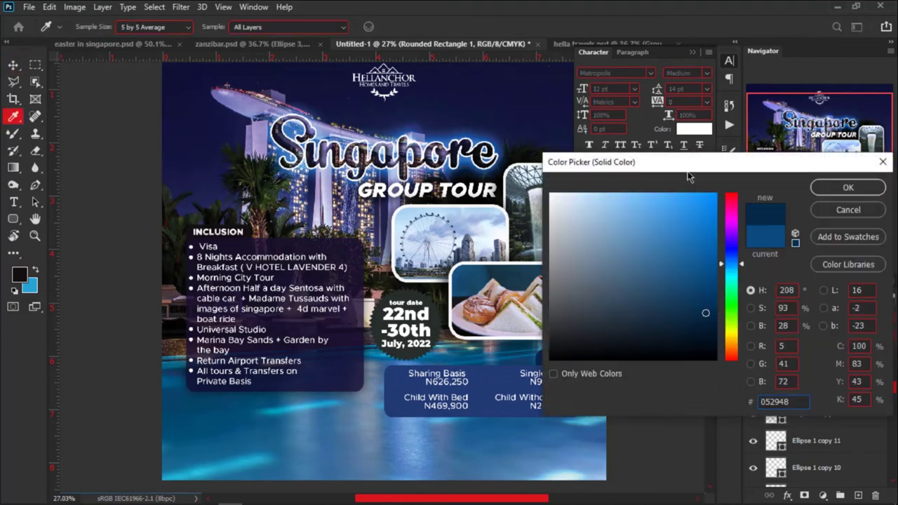
drag(688, 177, 607, 159)
click(815, 305)
click(816, 177)
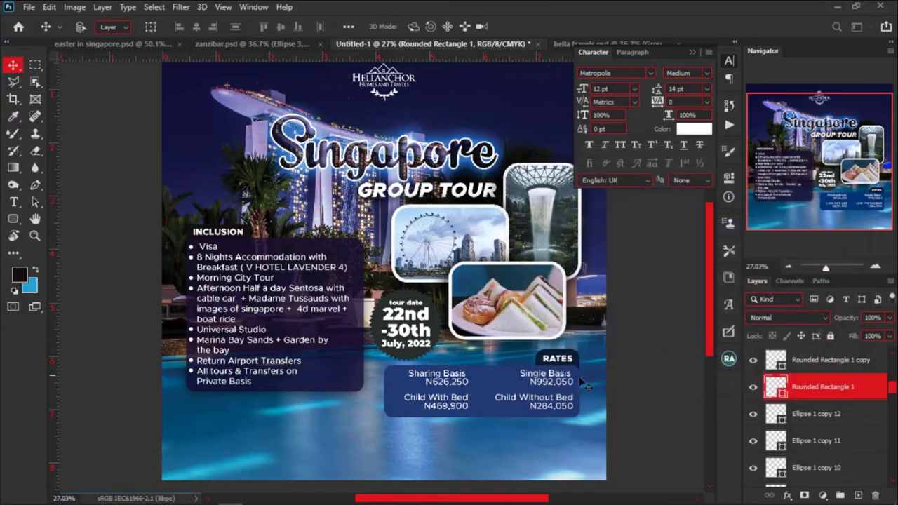
scroll(483, 449, up, 3)
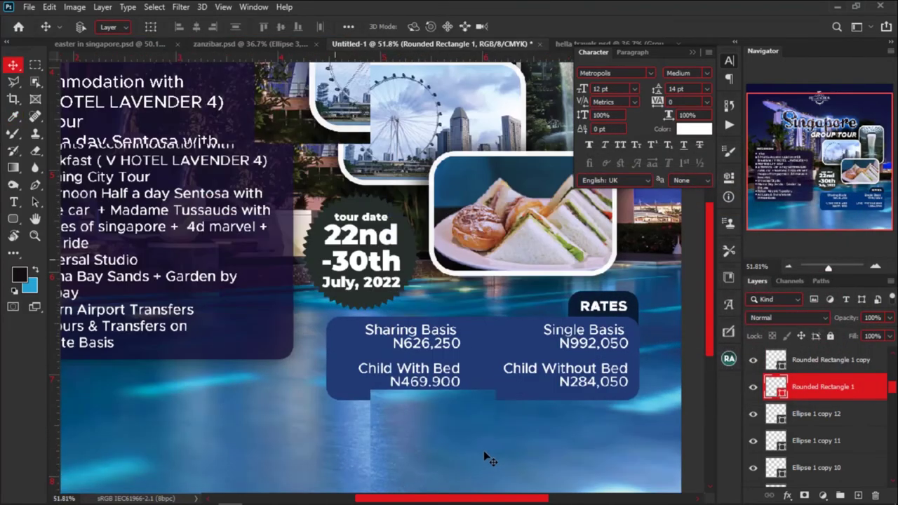
scroll(484, 451, up, 3)
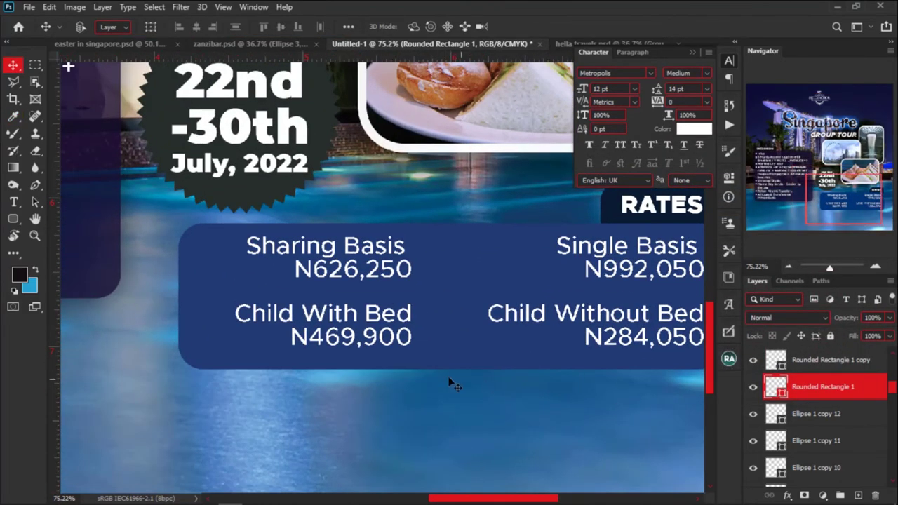
scroll(449, 372, down, 2)
scroll(401, 377, up, 3)
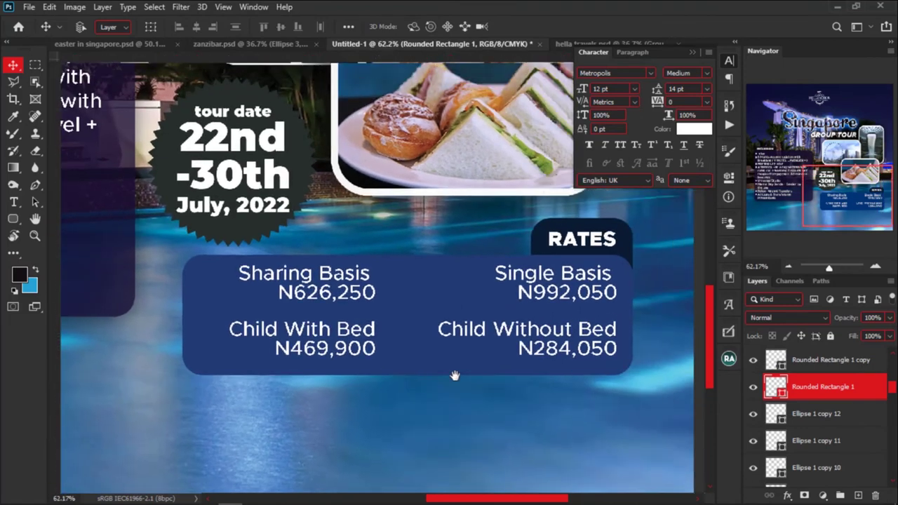
scroll(523, 363, up, 2)
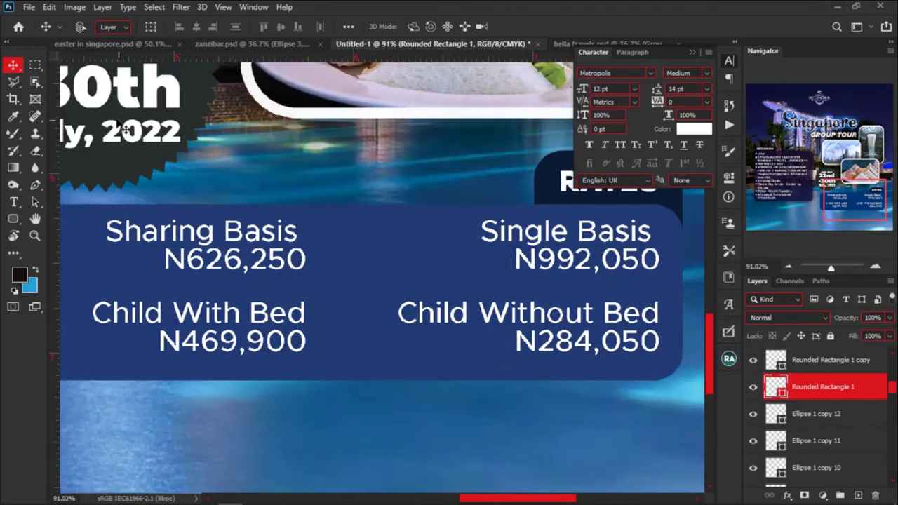
Draw a white 5×245 px vertical rectangle between the two rate columns as a divider.
click(13, 219)
right_click(14, 219)
click(77, 217)
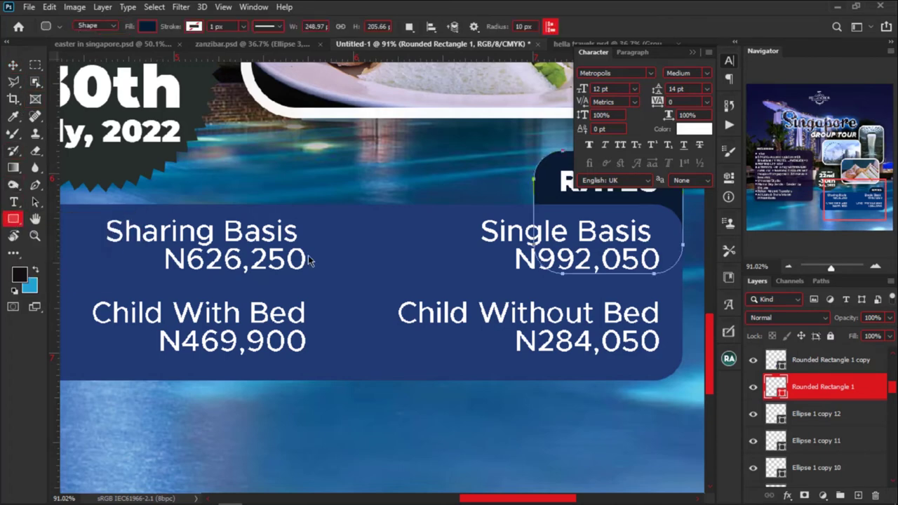
drag(352, 223, 356, 367)
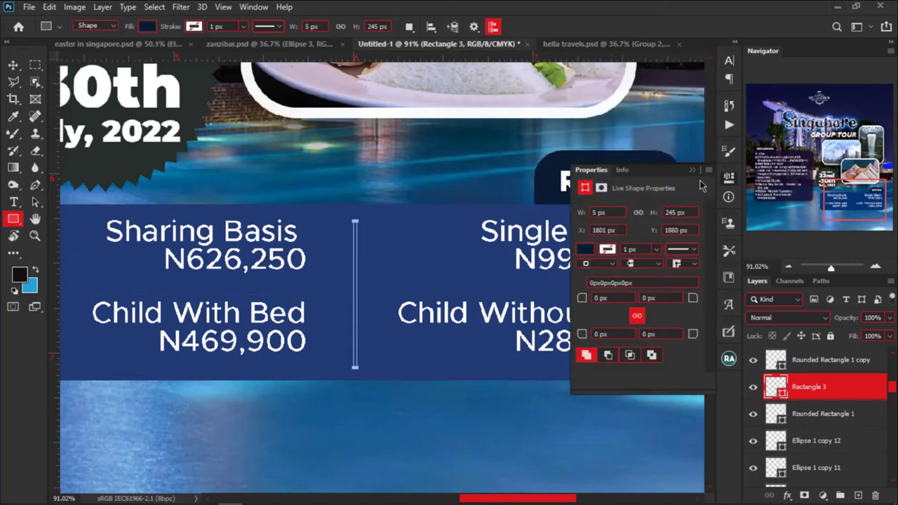
click(692, 169)
scroll(411, 259, down, 1)
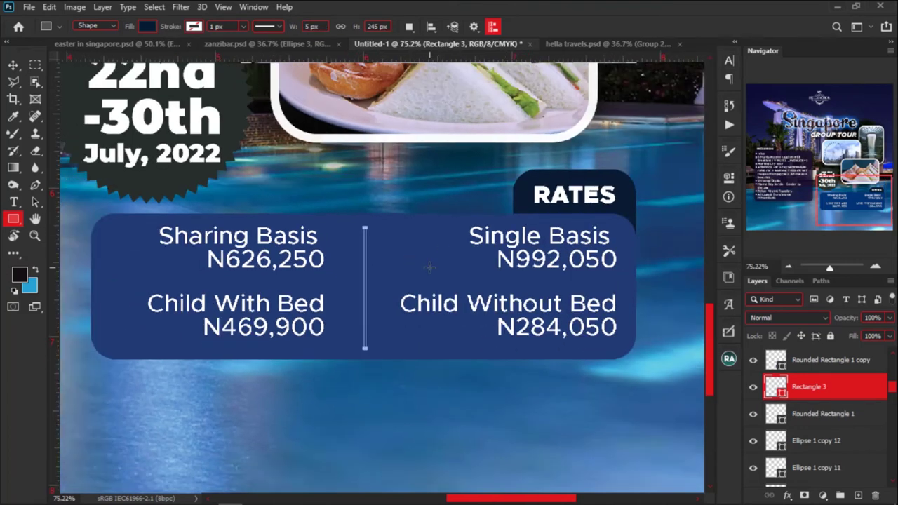
click(147, 27)
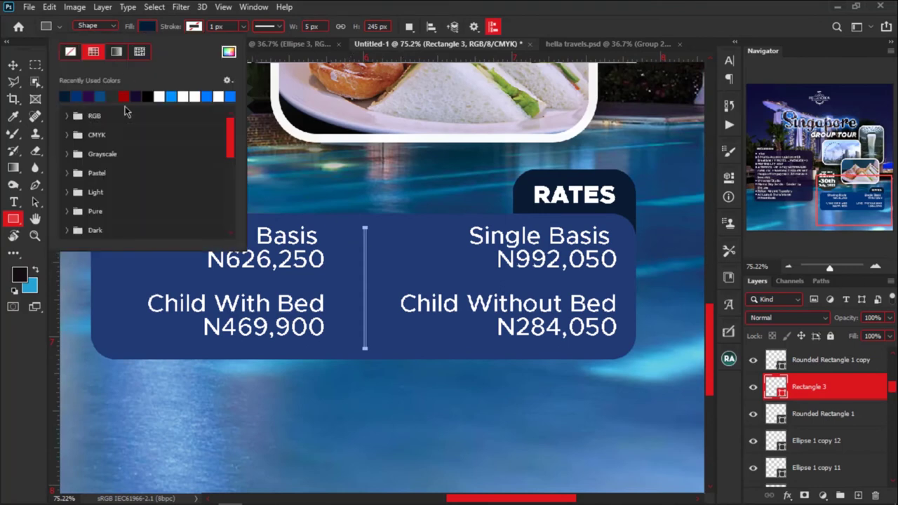
click(160, 97)
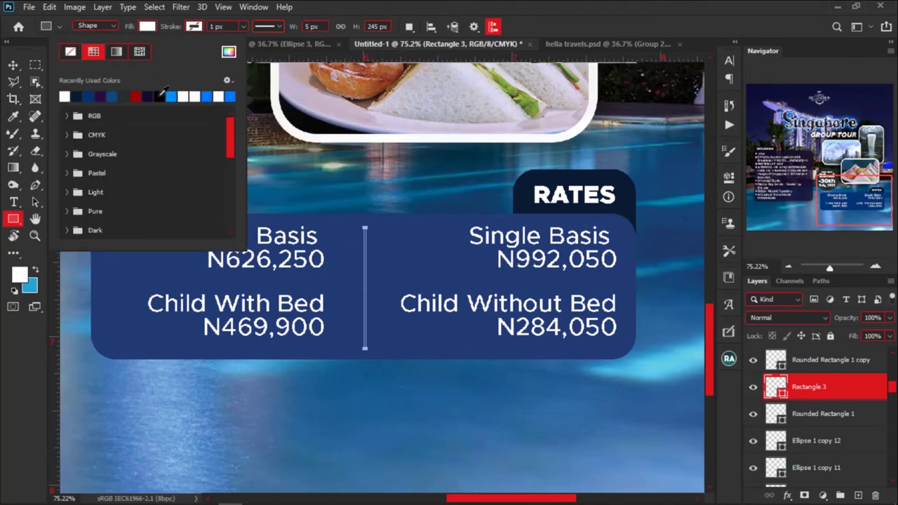
click(14, 66)
scroll(870, 390, up, 2)
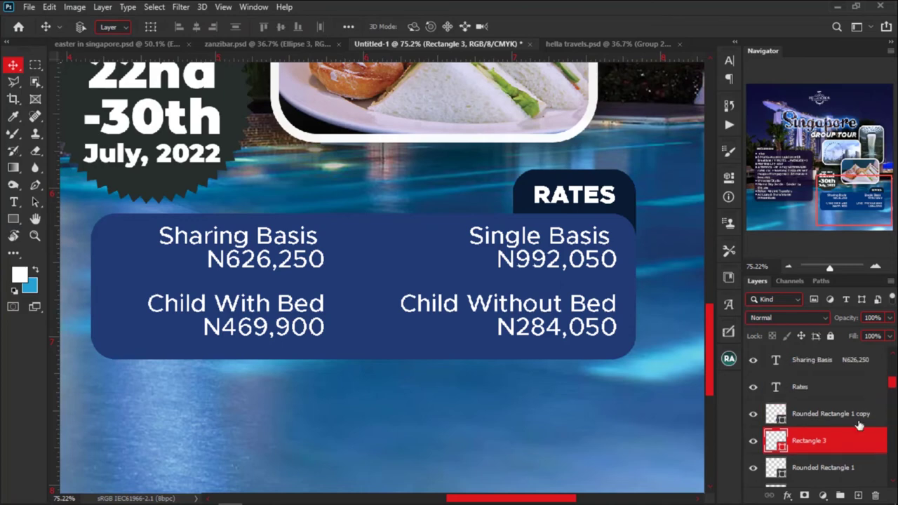
Duplicate the white divider and rotate the copy into a horizontal line.
drag(853, 436, 852, 405)
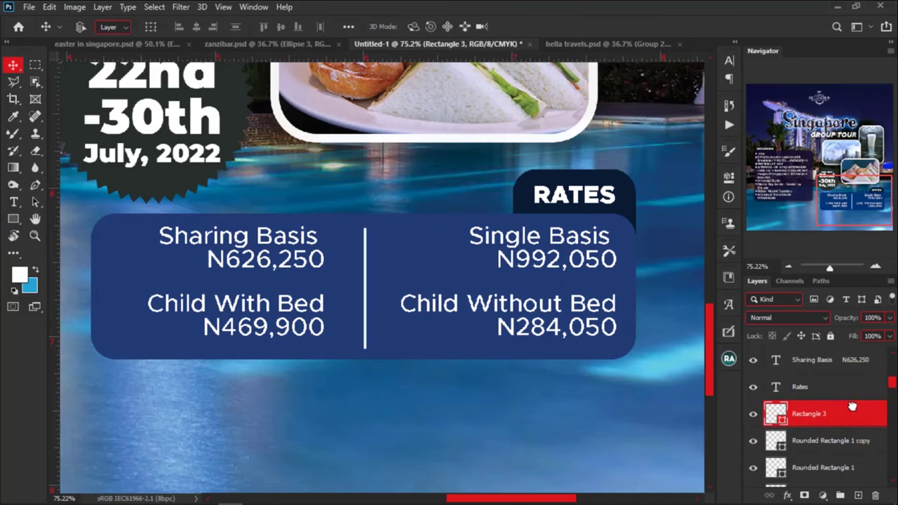
key(ctrl)
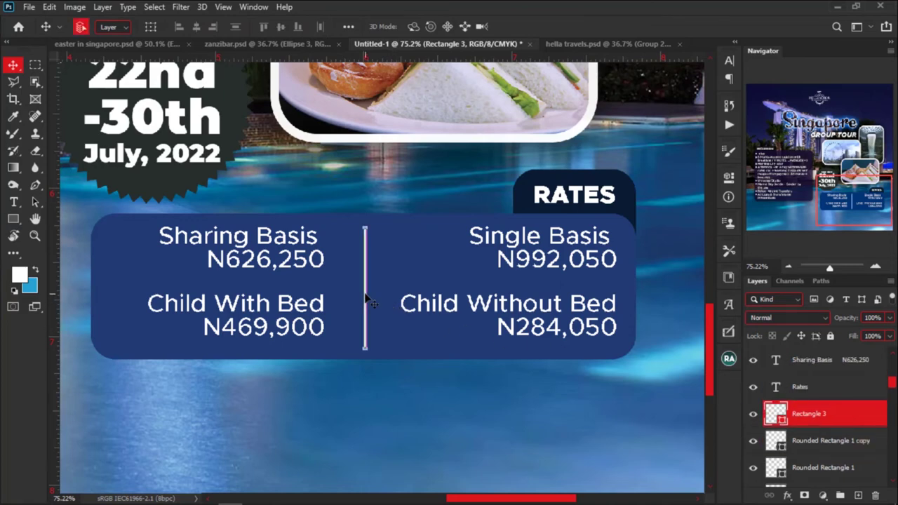
key(ctrl+j)
key(ctrl+t)
drag(367, 296, 311, 251)
key(Return)
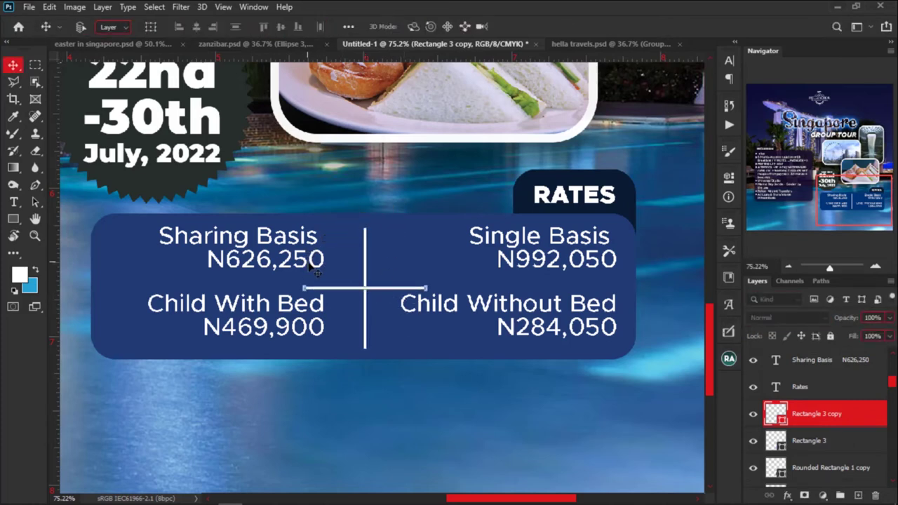
Nudge the horizontal divider up and stretch it across nearly the full rates box.
key(Up)
key(Up)
key(Up)
key(Up)
key(Up)
key(Up)
key(Up)
key(Up)
key(Up)
key(Up)
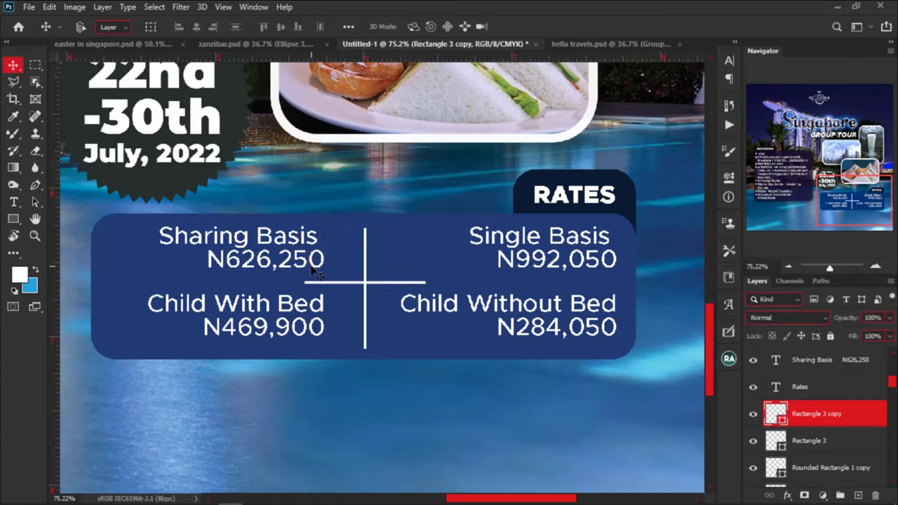
key(ctrl+t)
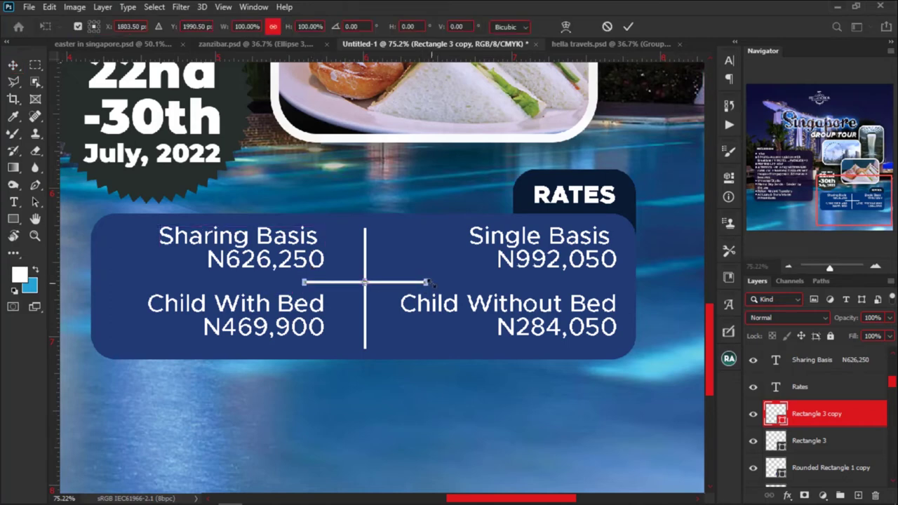
drag(428, 282, 624, 278)
key(Return)
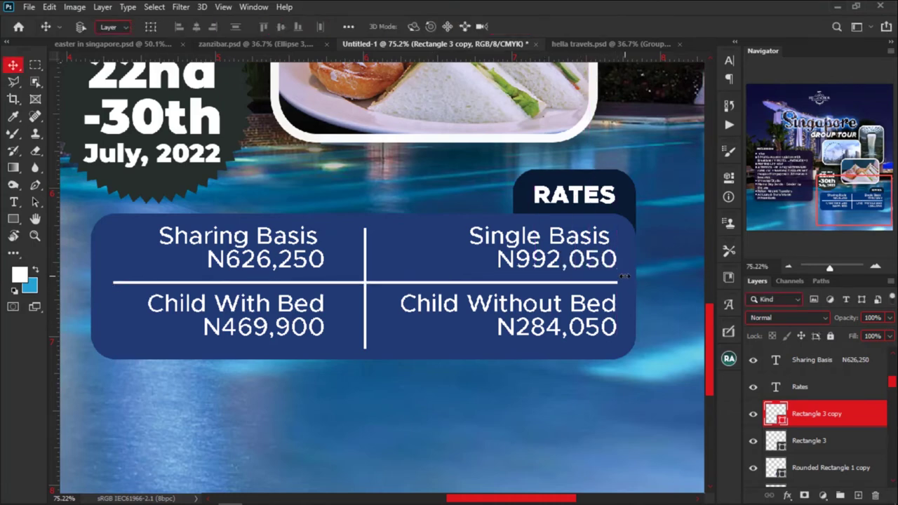
shift+click(634, 254)
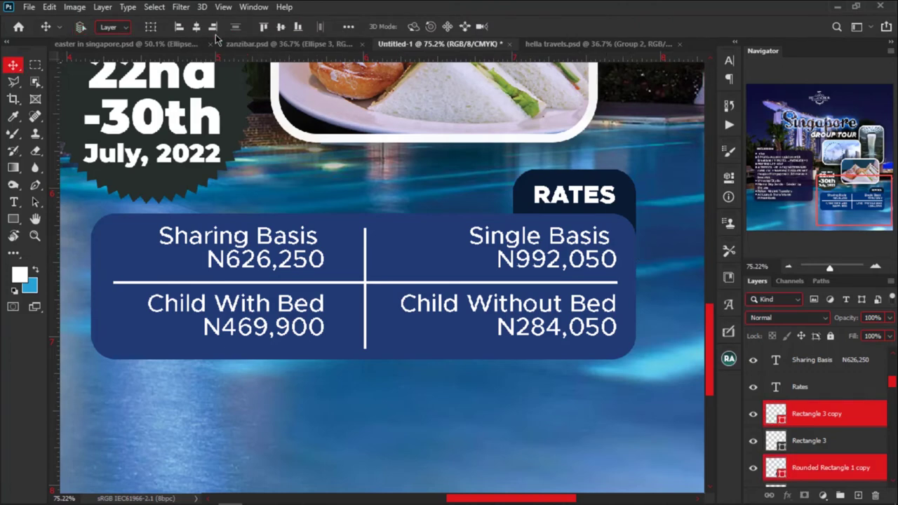
Centre the horizontal divider vertically and shift the Child With/Without Bed rates down slightly.
click(279, 31)
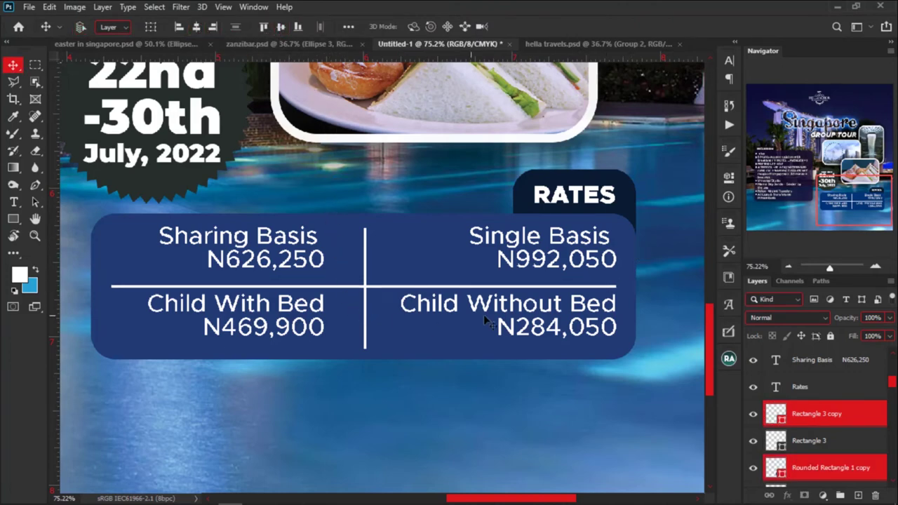
ctrl+click(558, 313)
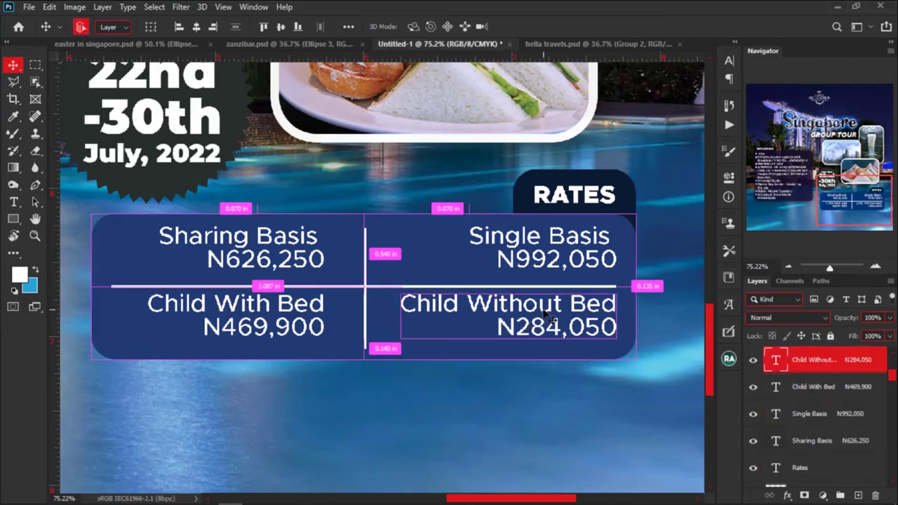
ctrl+shift+click(323, 307)
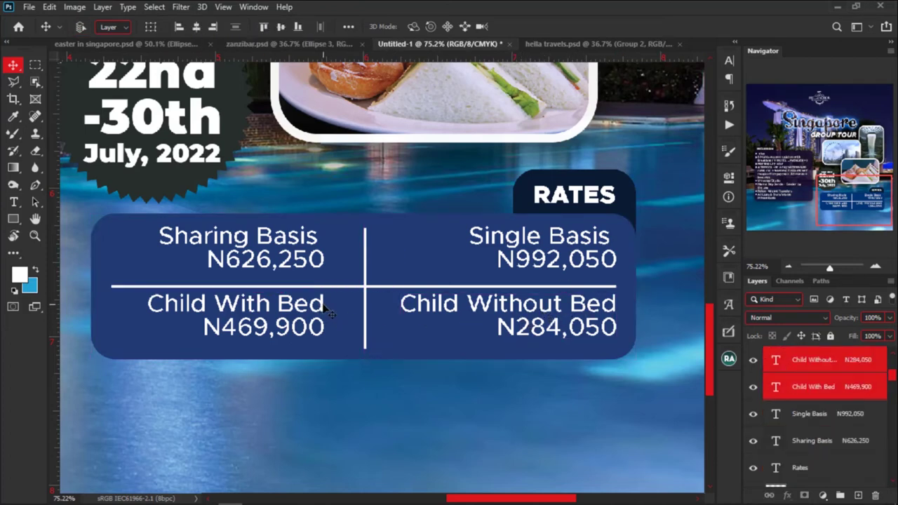
key(Down)
key(Down)
key(Down)
key(Down)
key(Down)
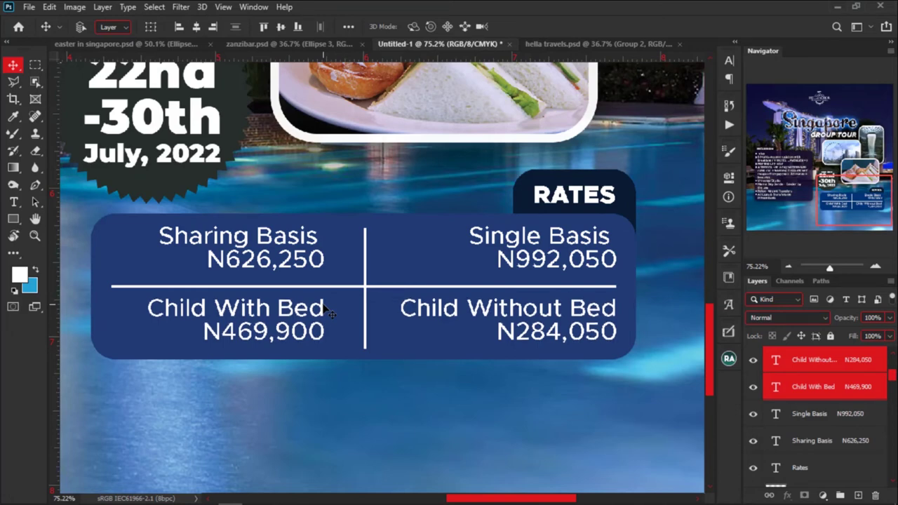
Centre the vertical divider horizontally within the rates box.
ctrl+click(390, 228)
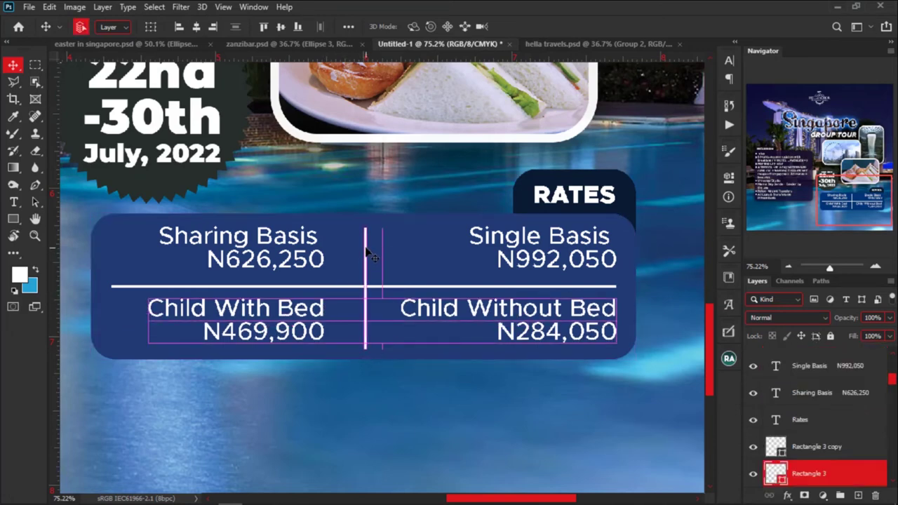
ctrl+shift+click(393, 220)
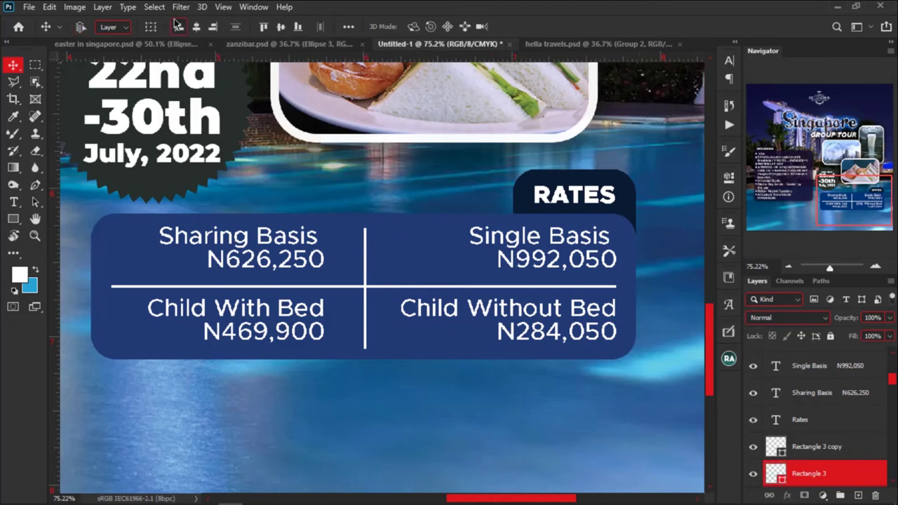
click(195, 29)
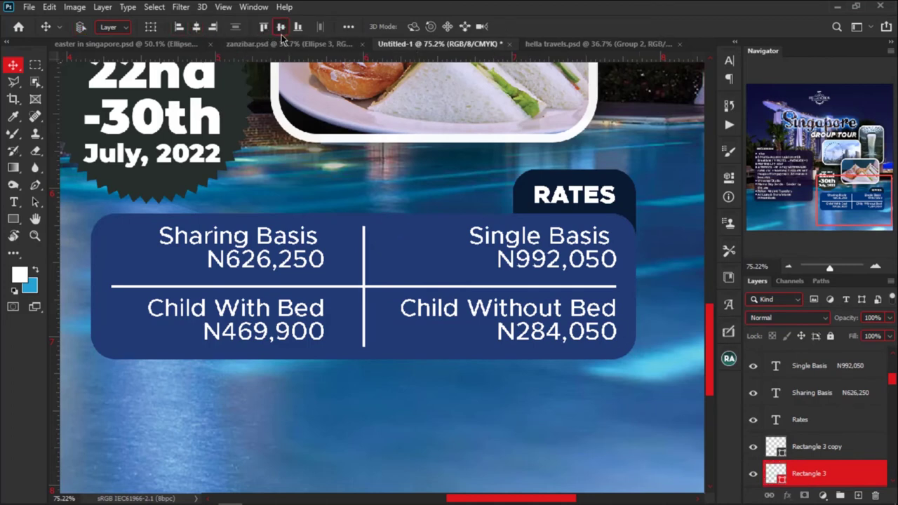
Merge the two dividers and mask their outline out of the rates box.
ctrl+click(364, 266)
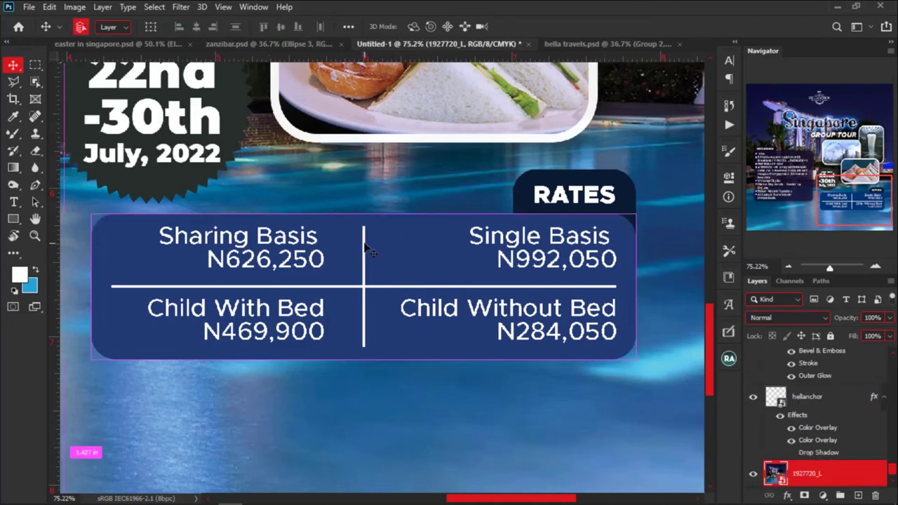
ctrl+shift+click(434, 287)
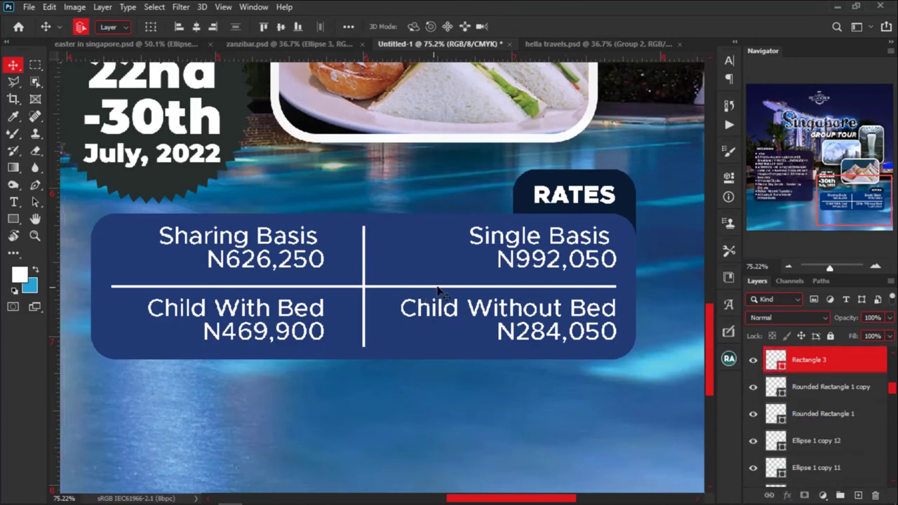
right_click(849, 395)
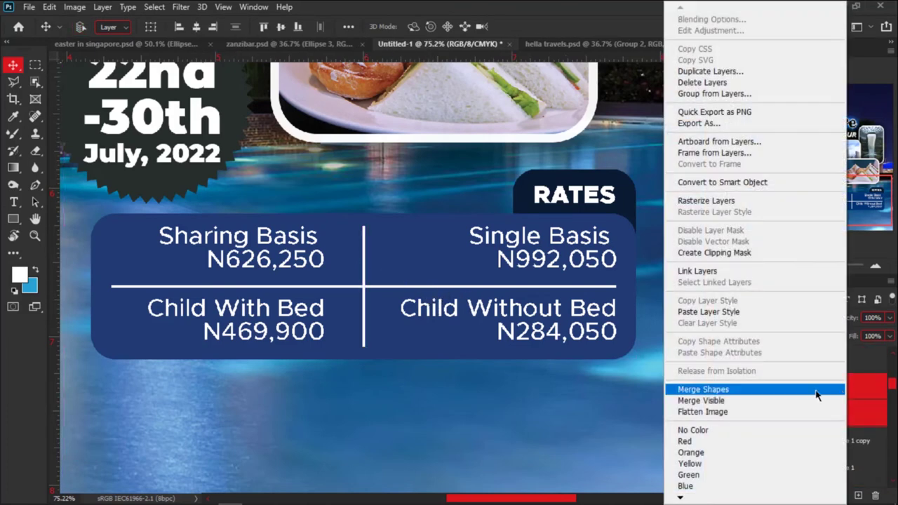
click(762, 392)
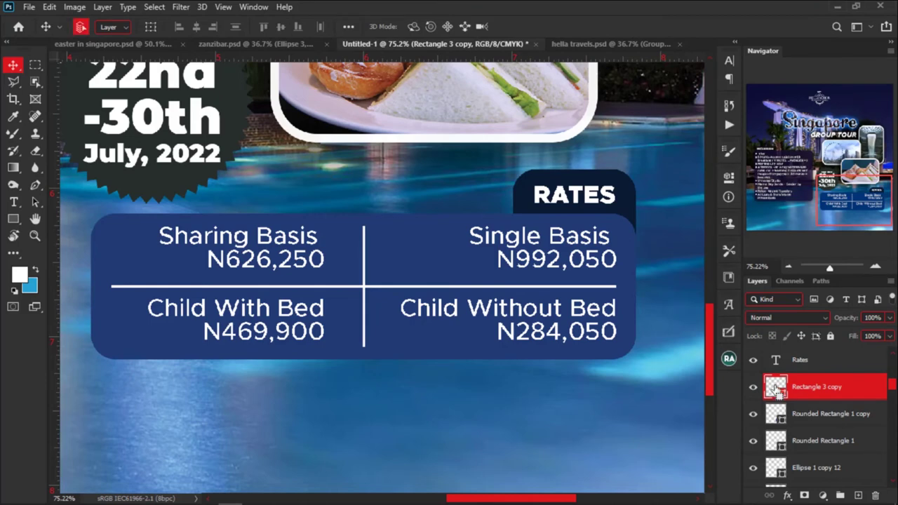
ctrl+click(775, 390)
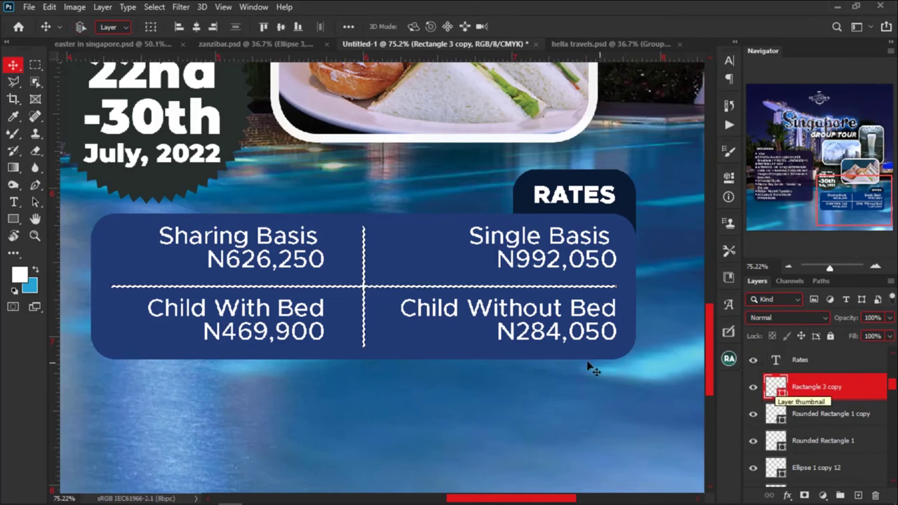
ctrl+click(445, 354)
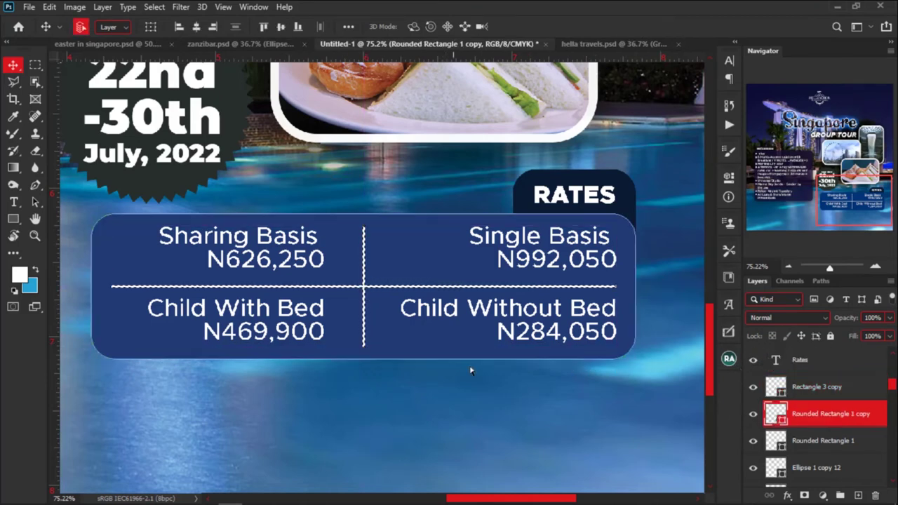
click(805, 496)
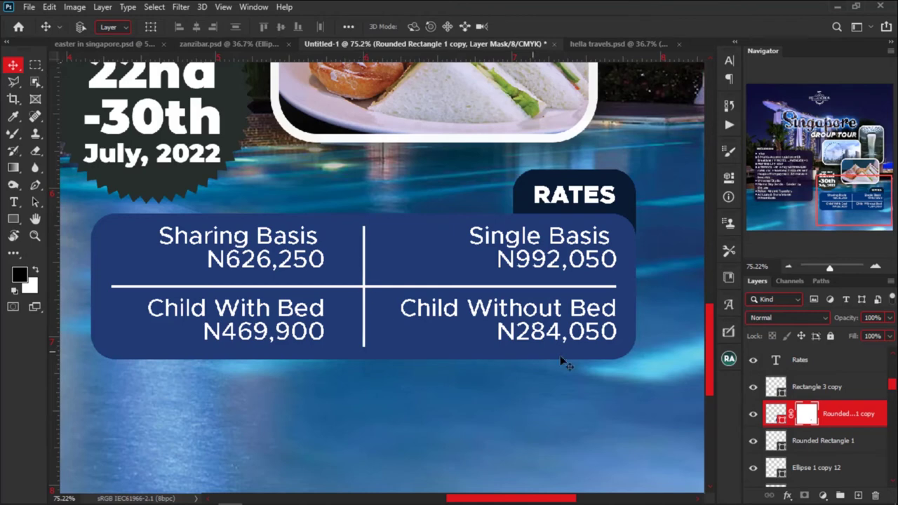
key(ctrl+BackSpace)
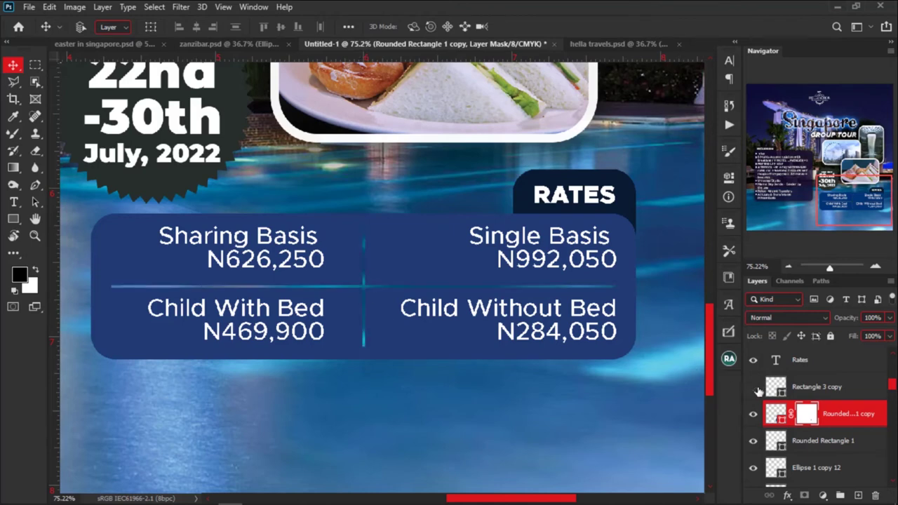
scroll(463, 342, down, 6)
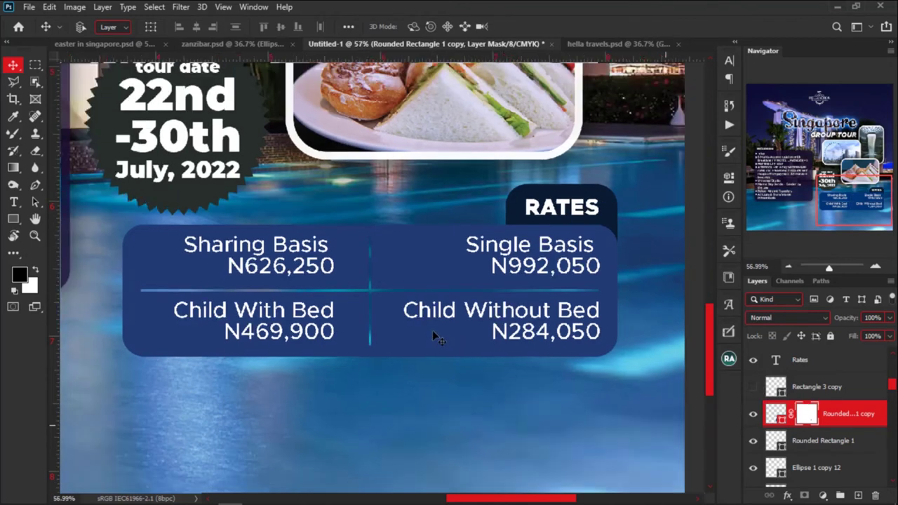
scroll(440, 340, down, 1)
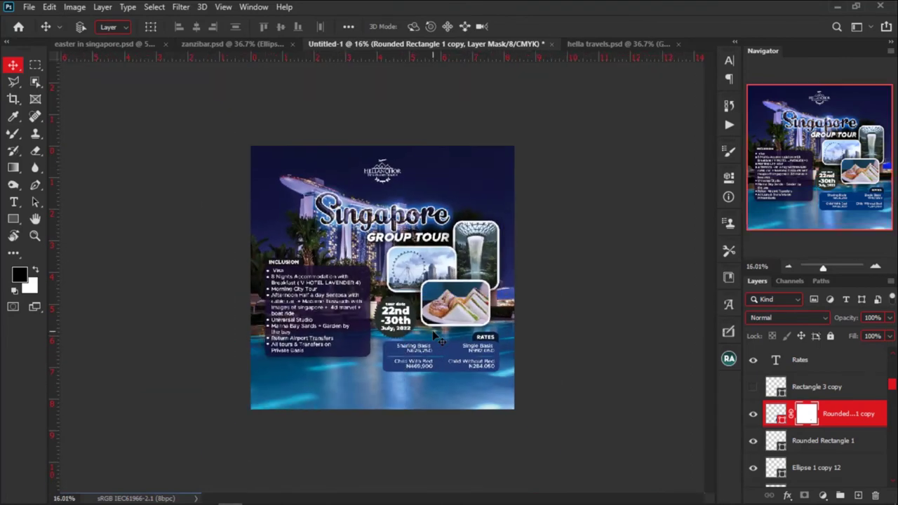
scroll(327, 369, up, 2)
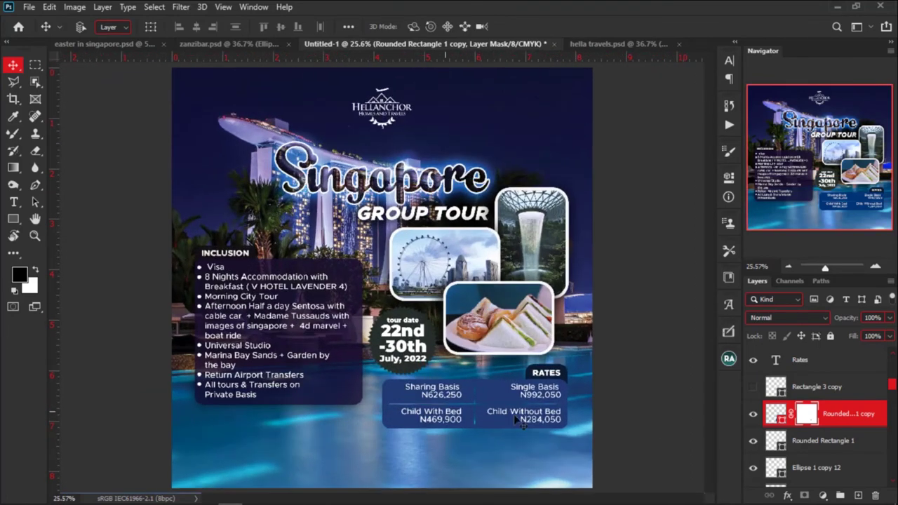
Fade the merged white divider lines to about 32% opacity.
click(859, 391)
click(889, 318)
drag(884, 339, 853, 337)
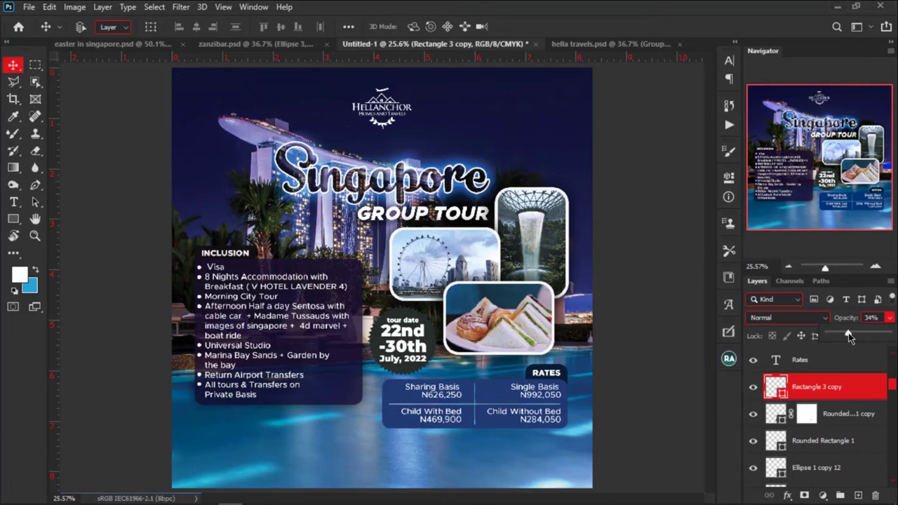
scroll(636, 401, down, 3)
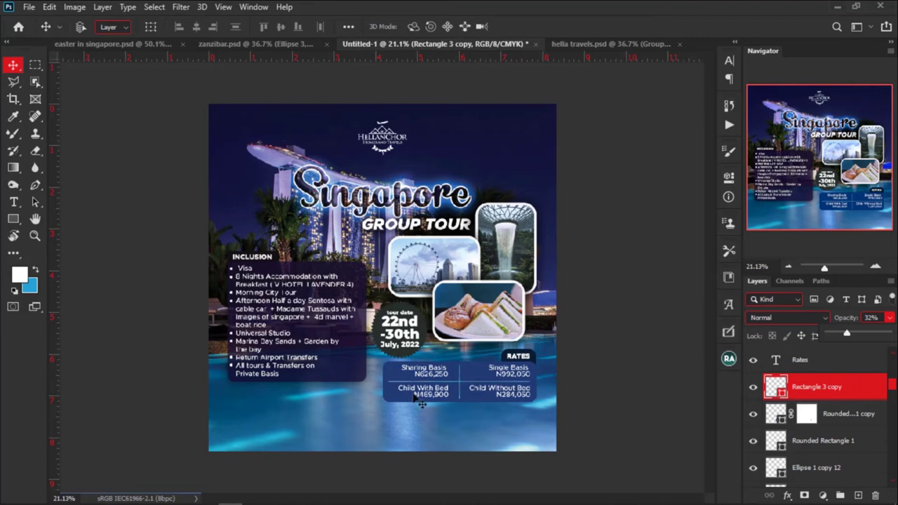
scroll(354, 414, up, 1)
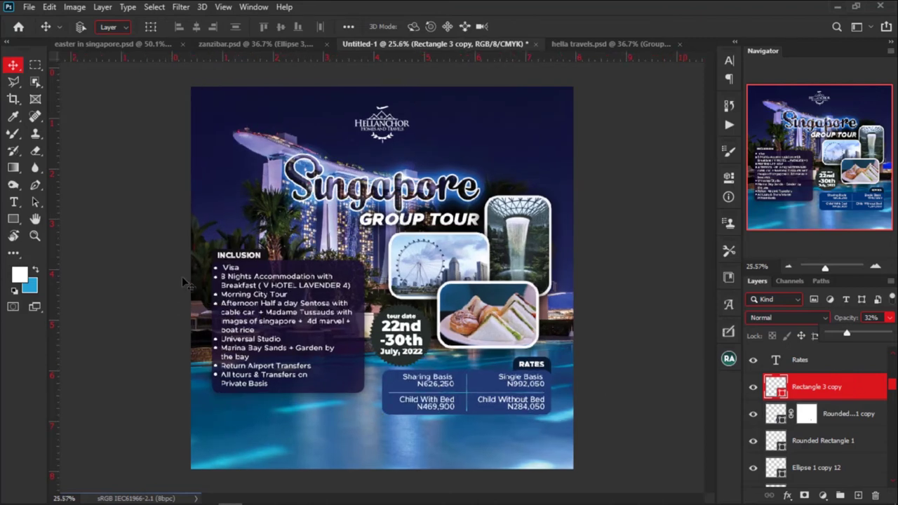
scroll(378, 274, up, 2)
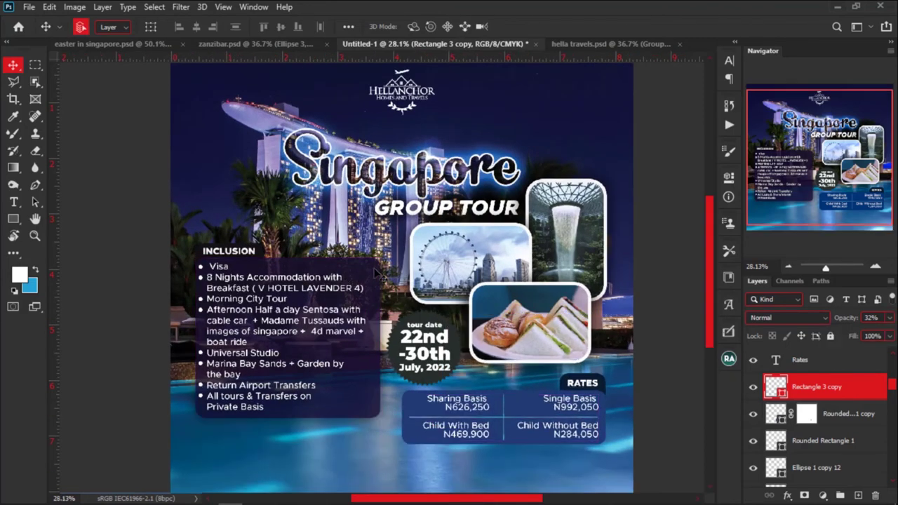
click(377, 274)
scroll(377, 274, down, 4)
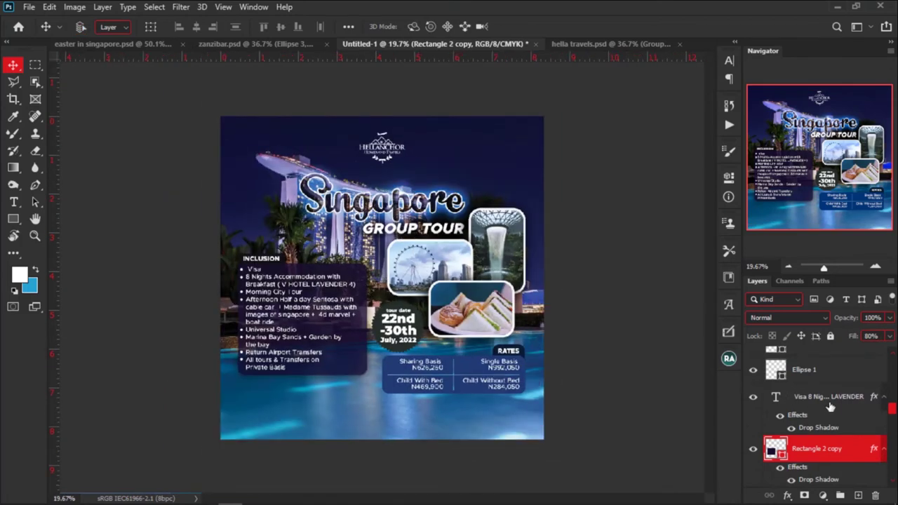
Change the INCLUSION label background to a brighter magenta, #981081.
click(288, 261)
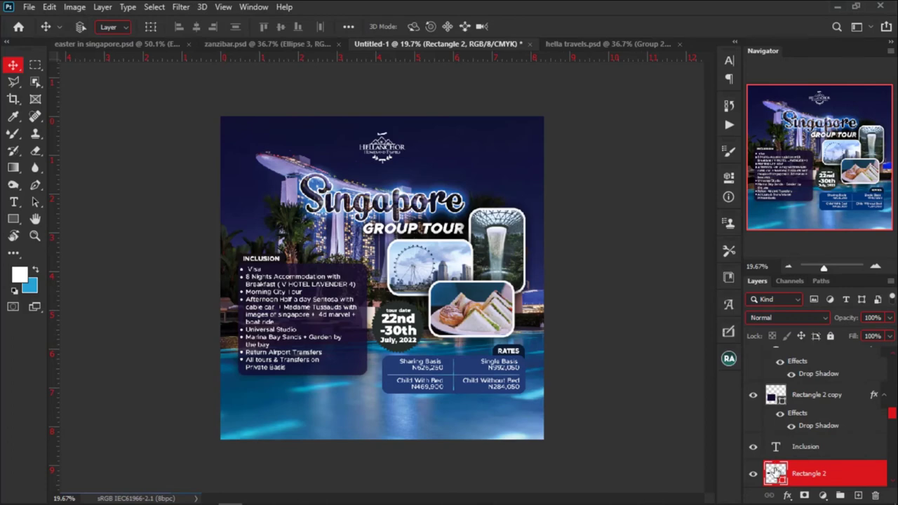
click(657, 276)
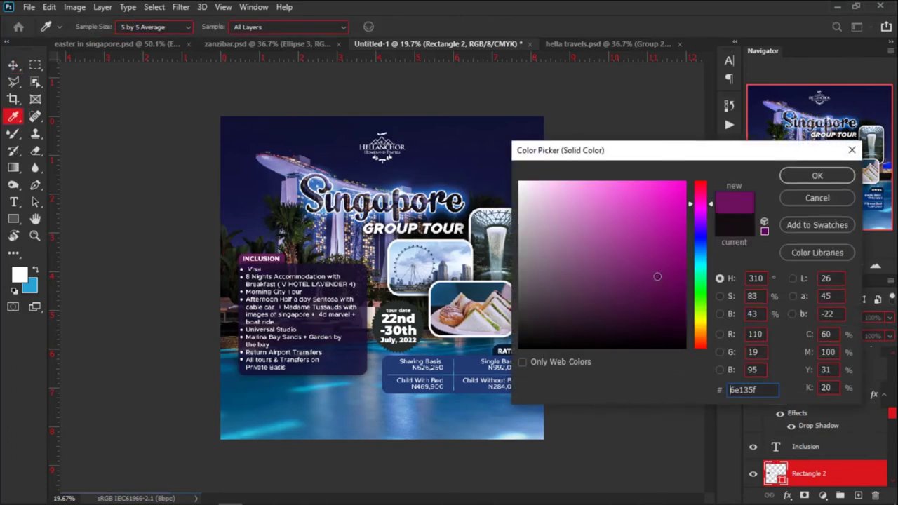
drag(658, 276, 669, 248)
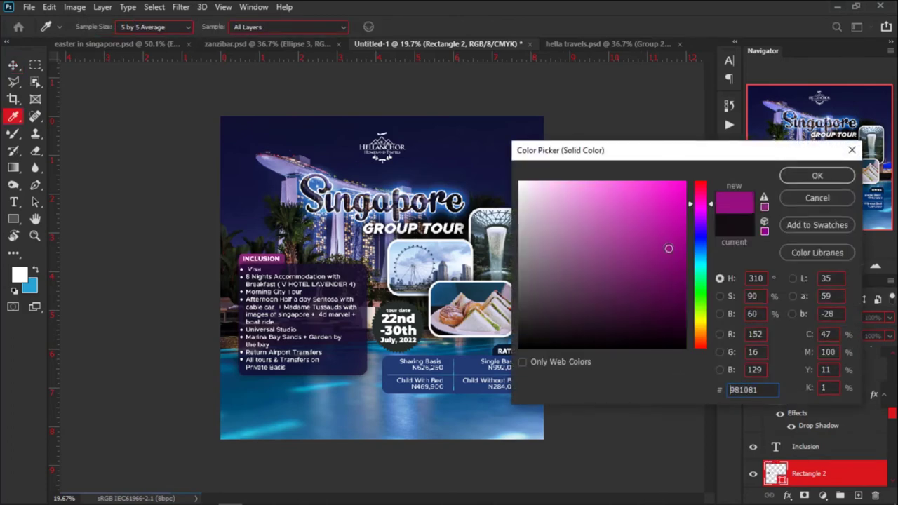
click(784, 179)
Select the Inclusion box layers and move them up slightly.
key(v)
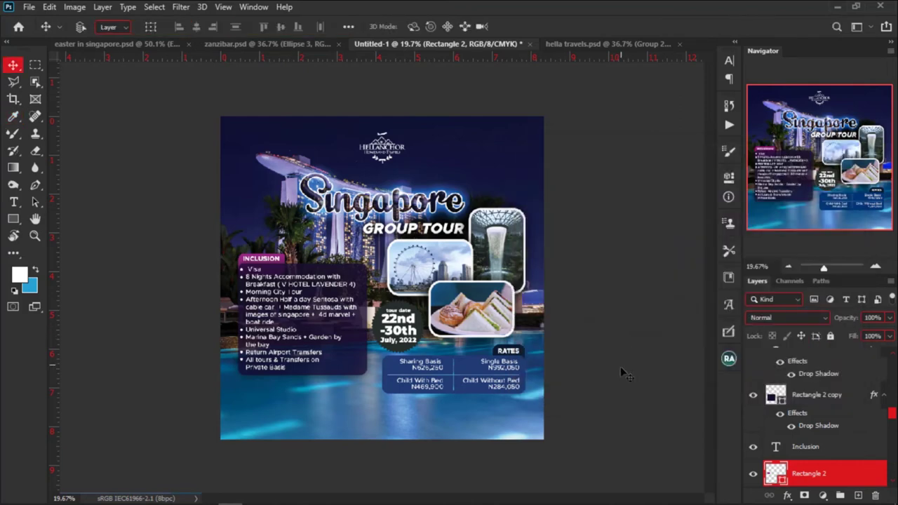
click(620, 370)
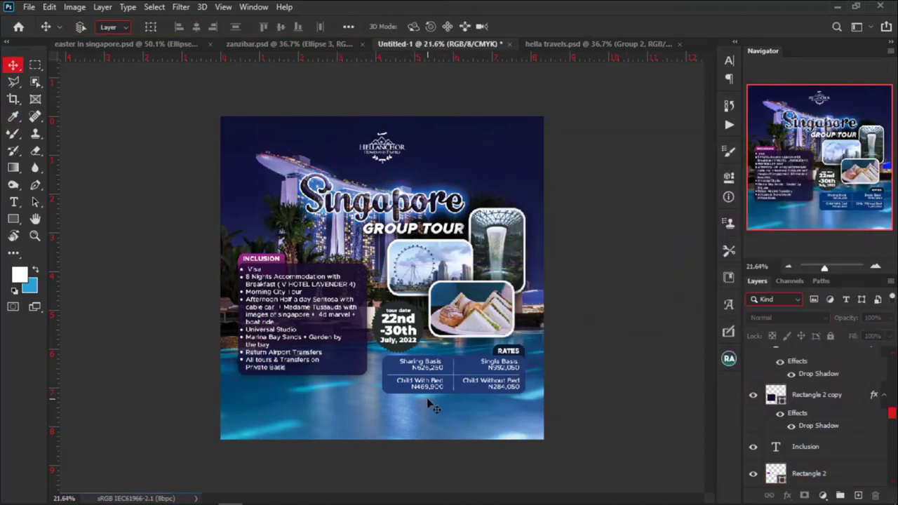
scroll(434, 407, up, 1)
key(ctrl)
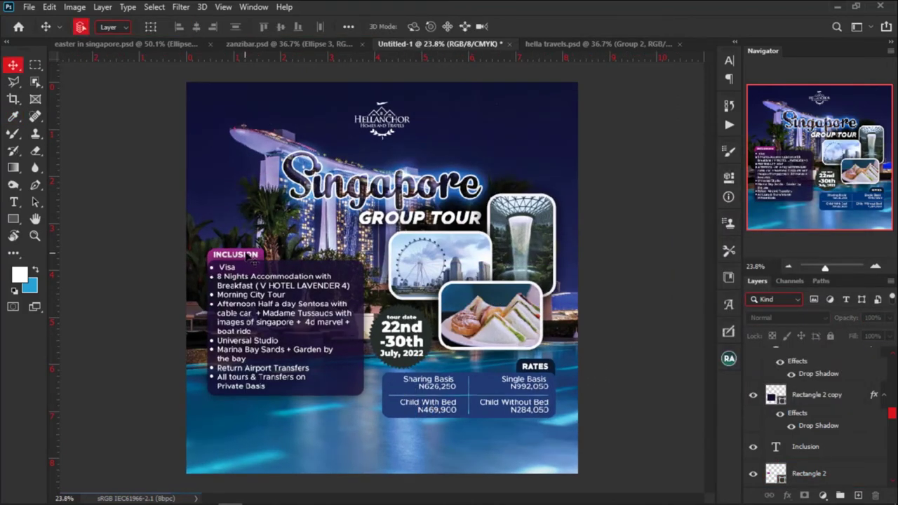
ctrl+click(249, 256)
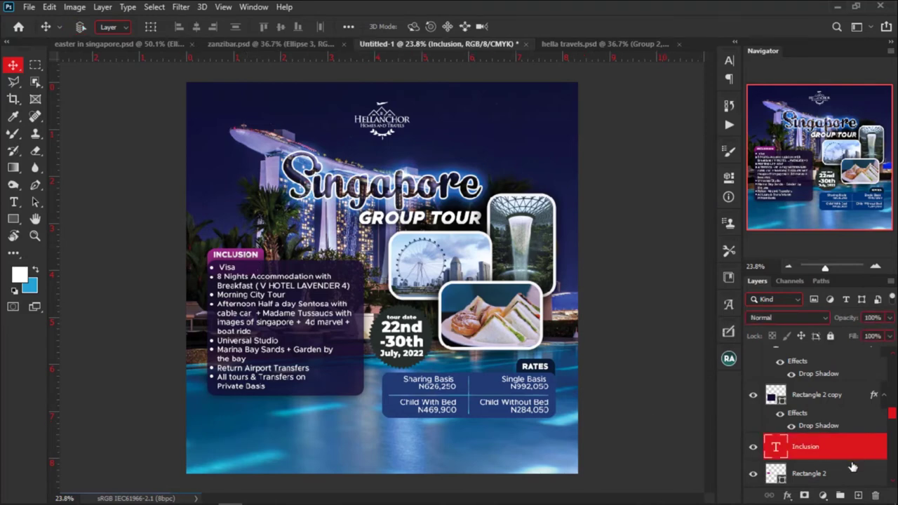
key(ctrl)
ctrl+click(835, 472)
ctrl+click(828, 397)
scroll(828, 399, up, 1)
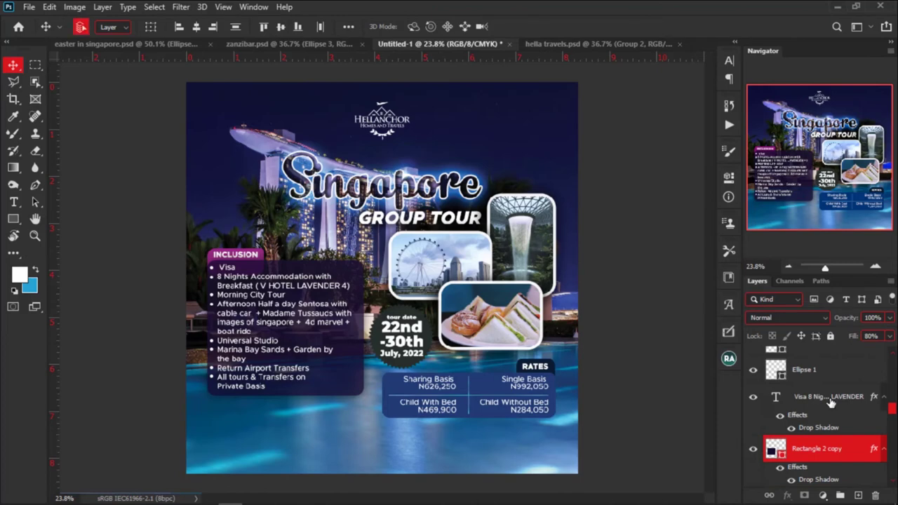
ctrl+click(831, 409)
scroll(828, 414, down, 1)
click(842, 472)
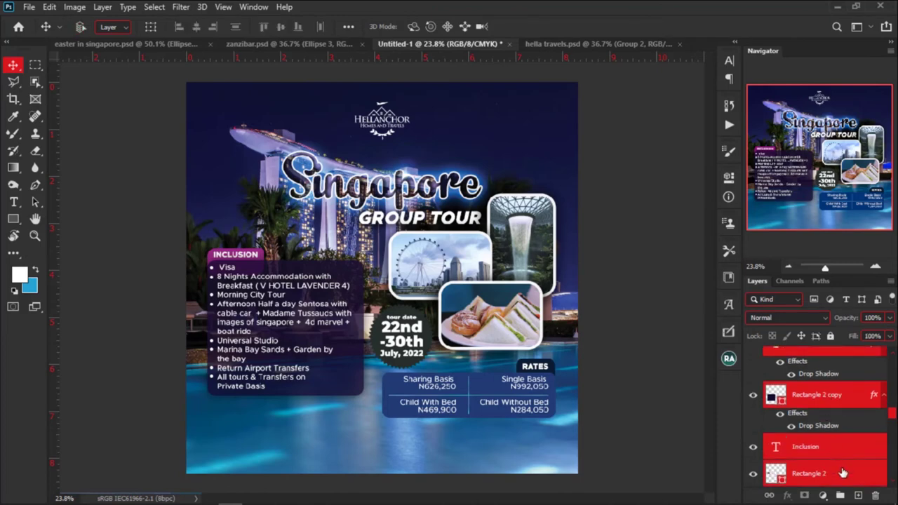
scroll(842, 474, up, 3)
scroll(842, 473, up, 1)
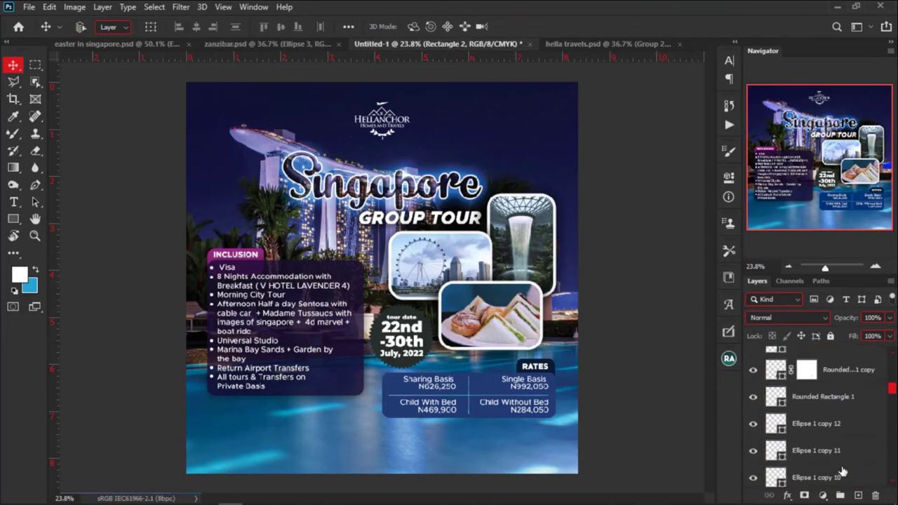
shift+click(844, 424)
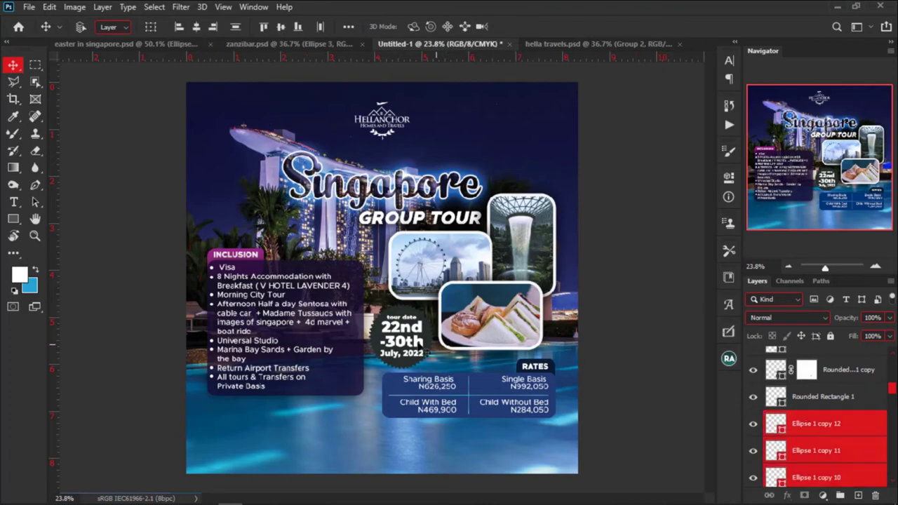
drag(409, 346, 409, 327)
scroll(400, 334, down, 2)
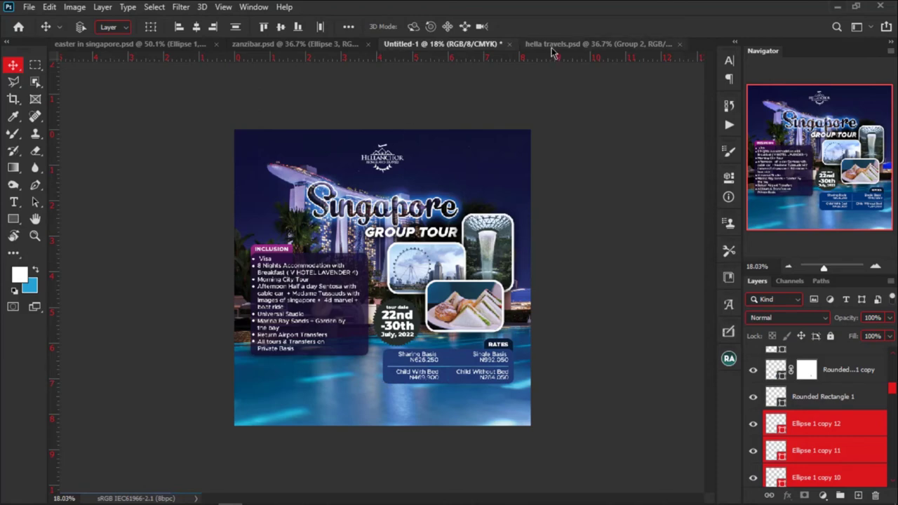
scroll(758, 376, up, 6)
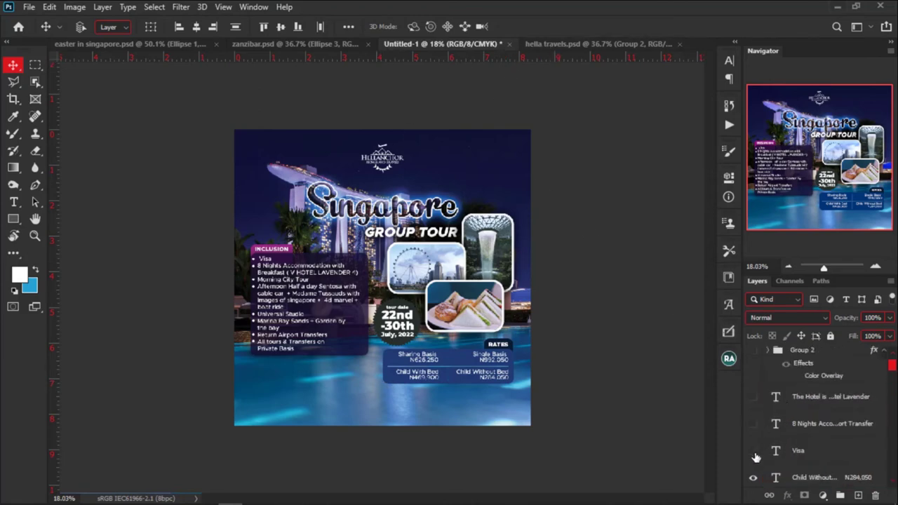
Show the Visa text and delete the extra hidden rates text layer.
click(753, 451)
click(800, 451)
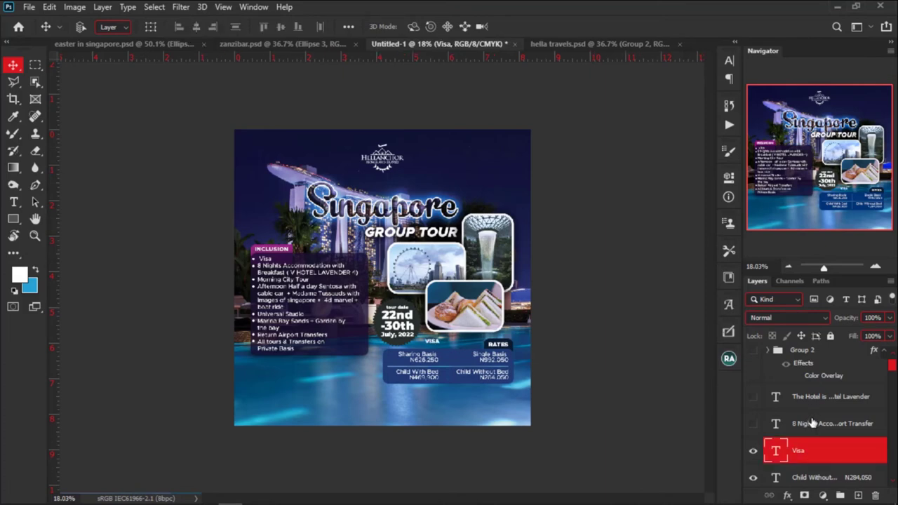
scroll(812, 421, up, 1)
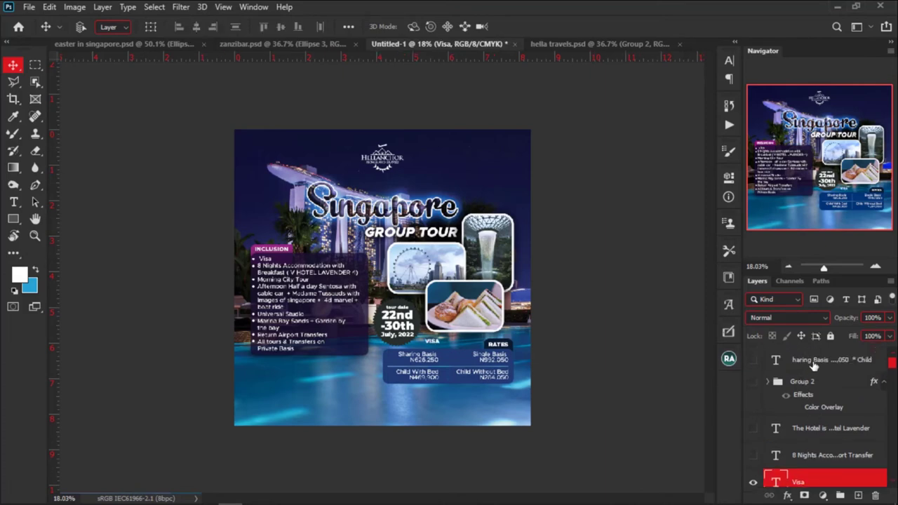
click(754, 361)
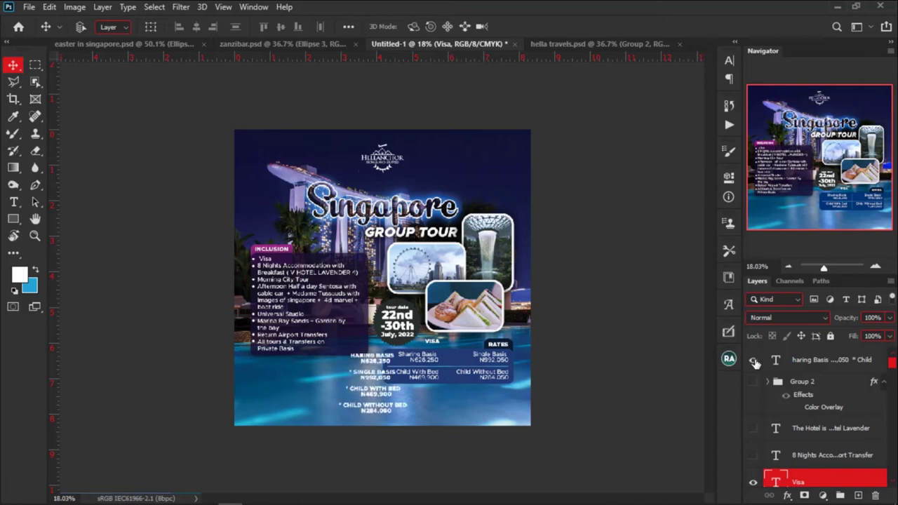
drag(376, 392, 355, 393)
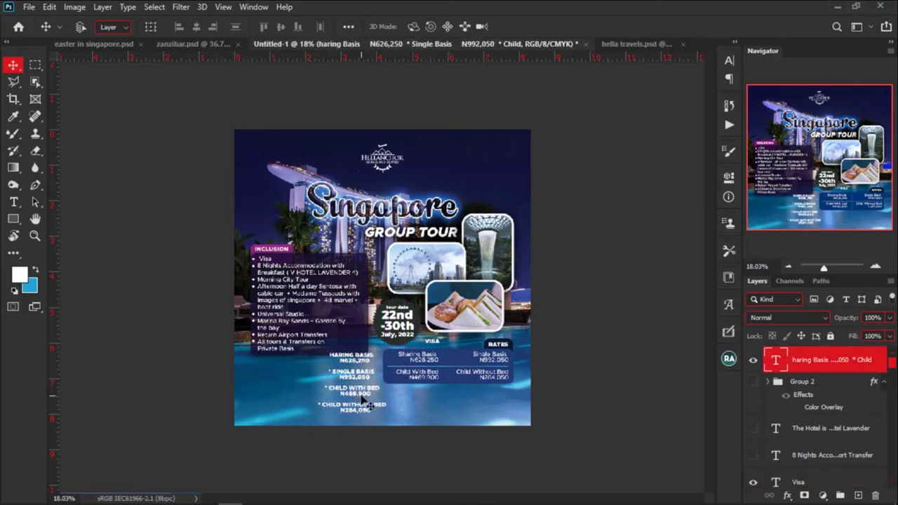
key(Delete)
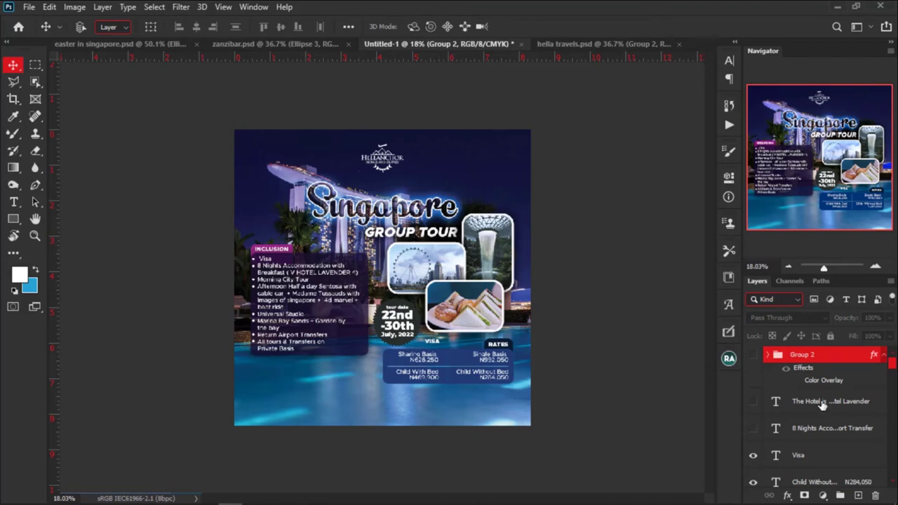
Move the VISA heading and accommodation text below the rates box.
scroll(823, 405, down, 1)
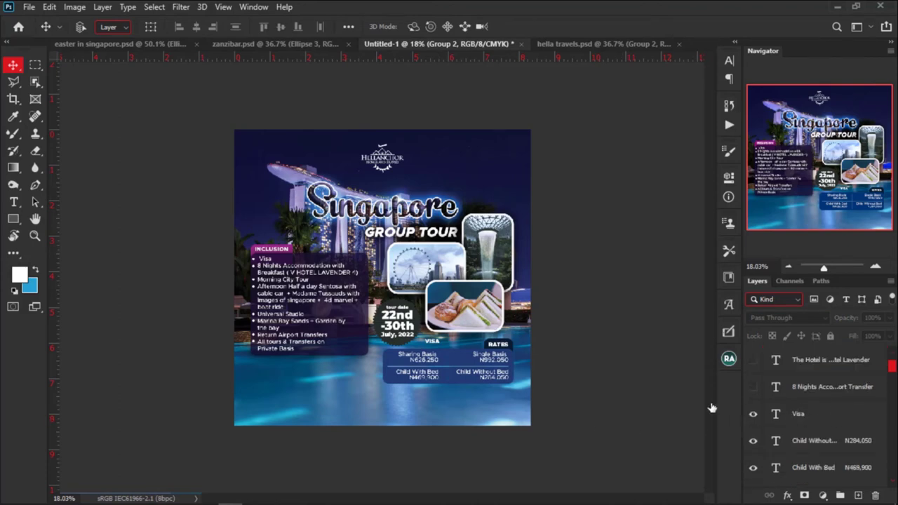
click(798, 414)
drag(432, 342, 392, 397)
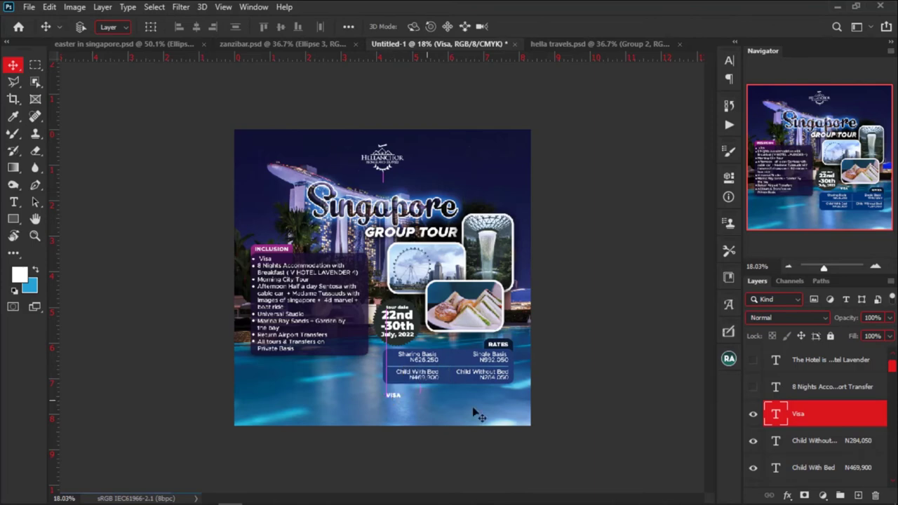
click(751, 389)
drag(422, 359, 444, 435)
Right-align VISA beneath the rates box with the accommodation lines just under it.
key(ctrl+plus)
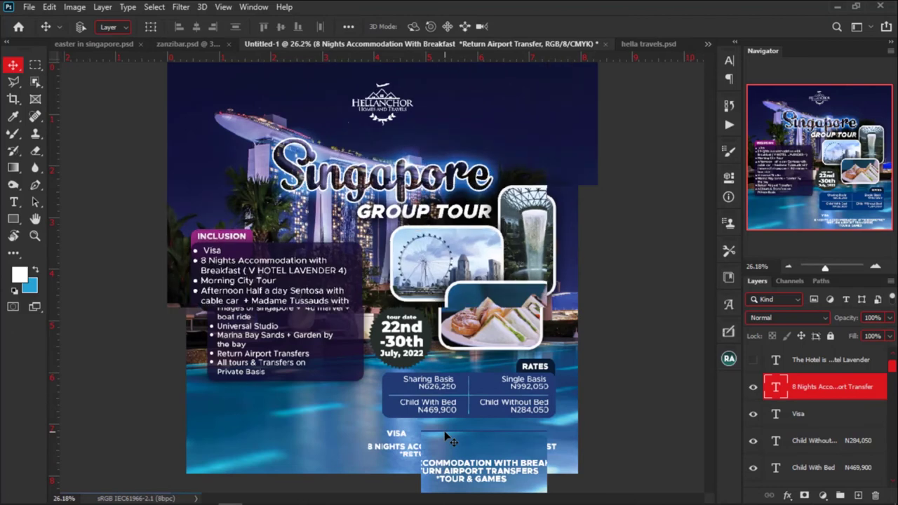
scroll(446, 436, up, 3)
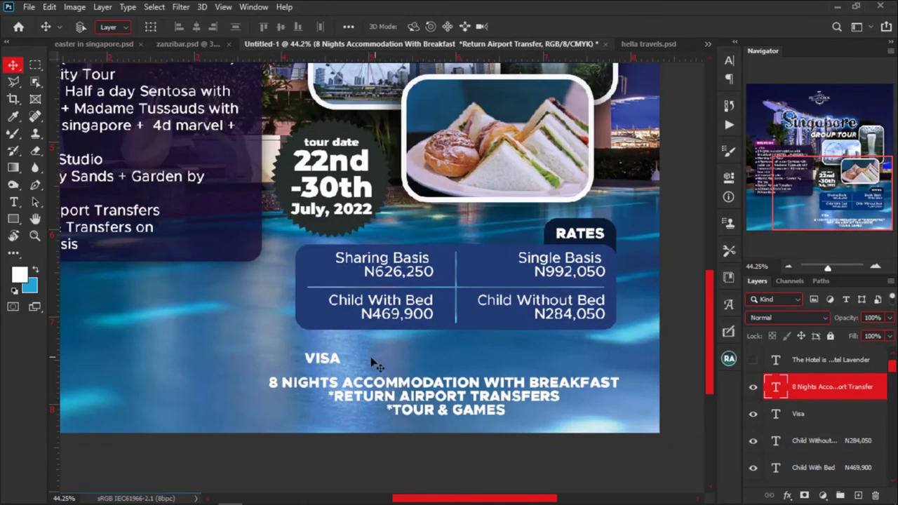
click(335, 360)
drag(337, 361, 602, 346)
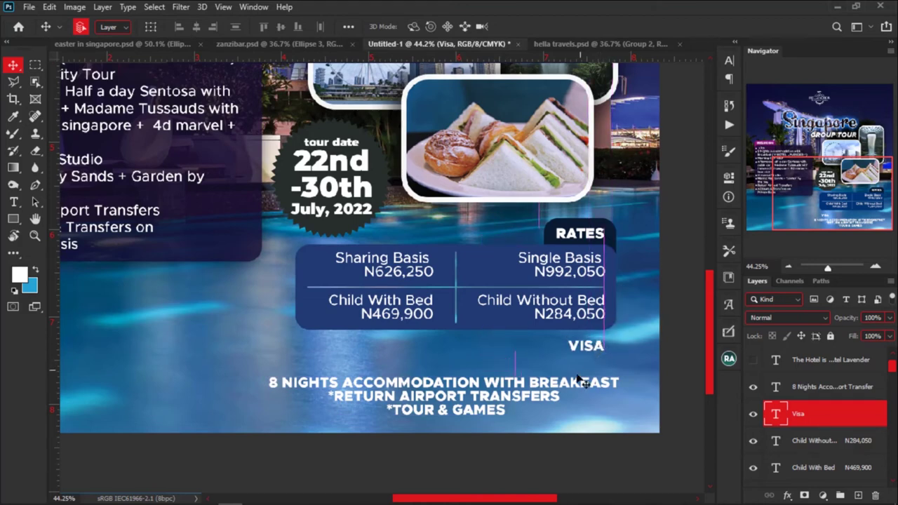
drag(582, 384, 572, 369)
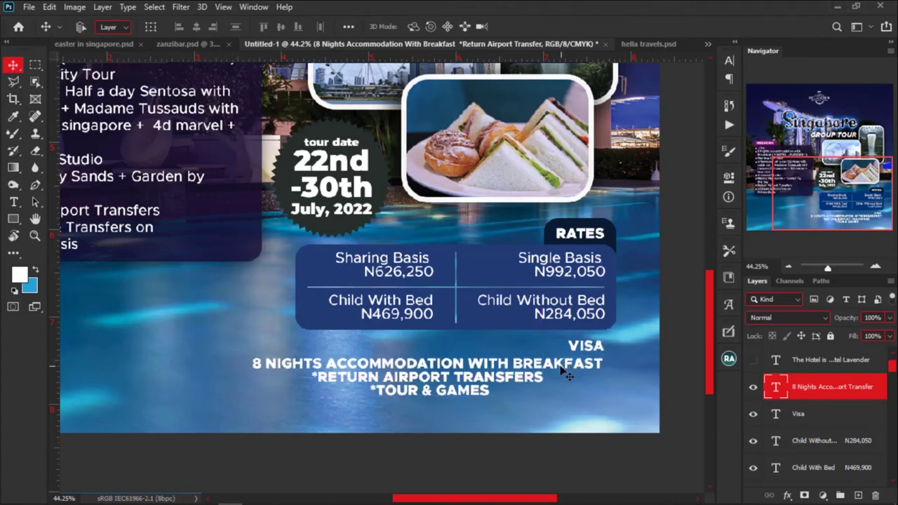
key(t)
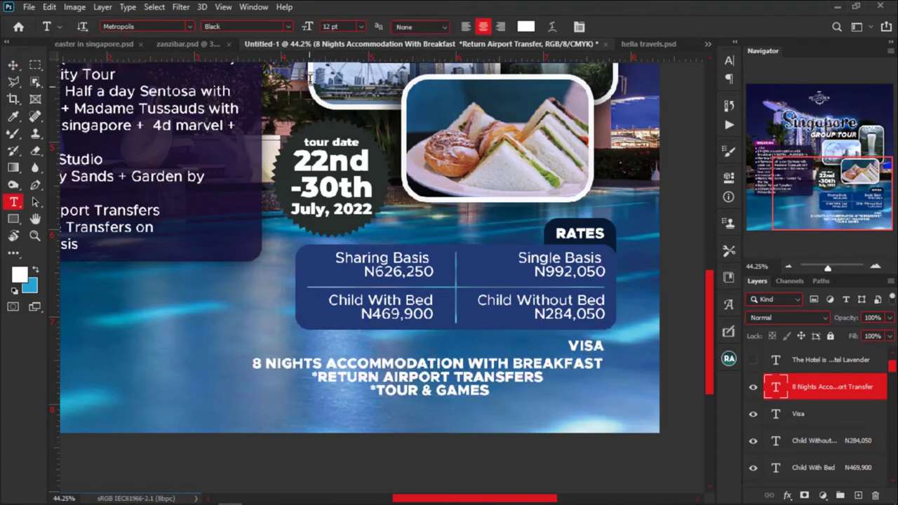
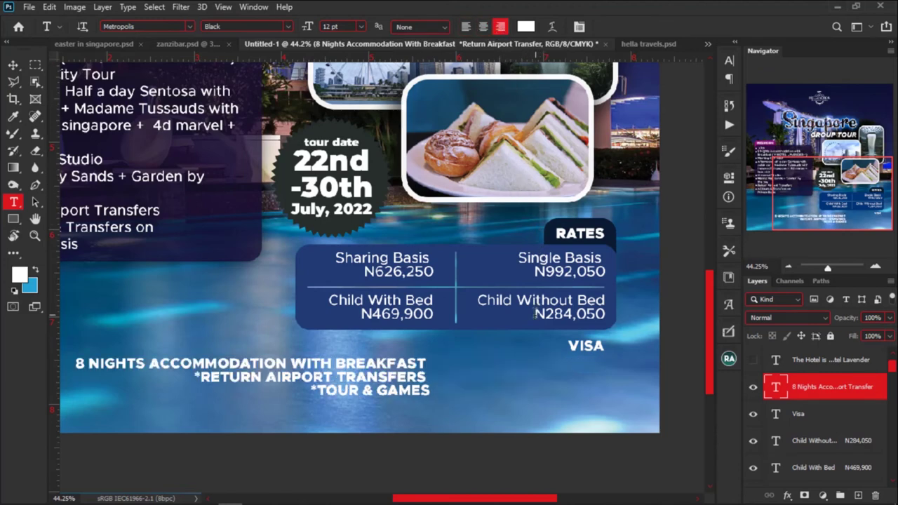
Drag the 8 Nights text block under VISA and delete its stray character.
key(v)
drag(407, 388, 568, 386)
key(t)
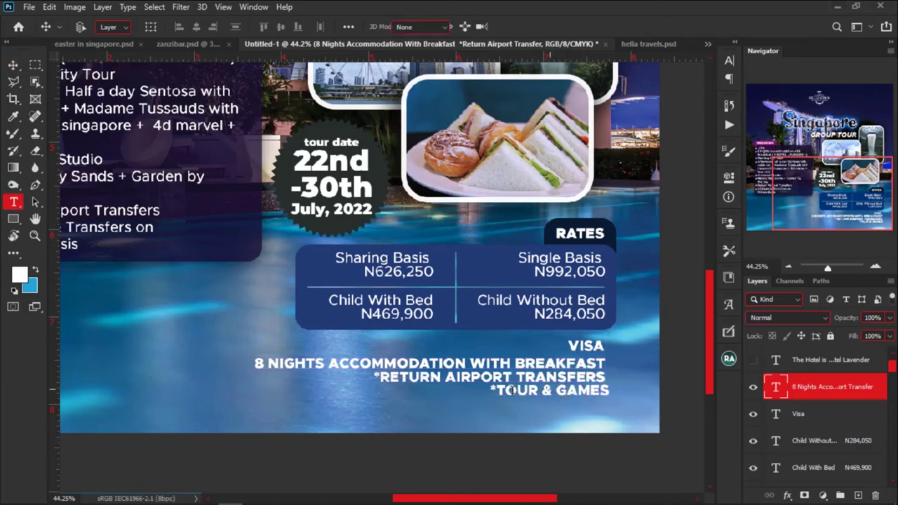
click(505, 391)
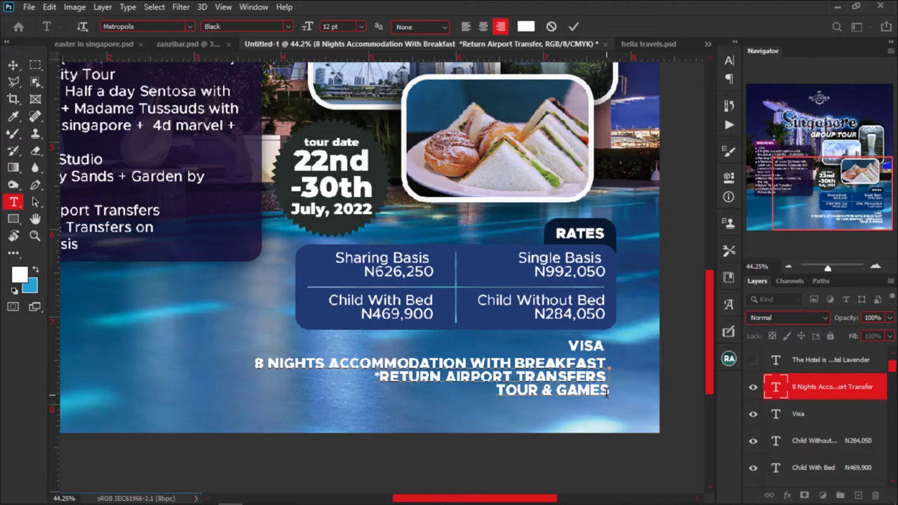
key(BackSpace)
key(BackSpace)
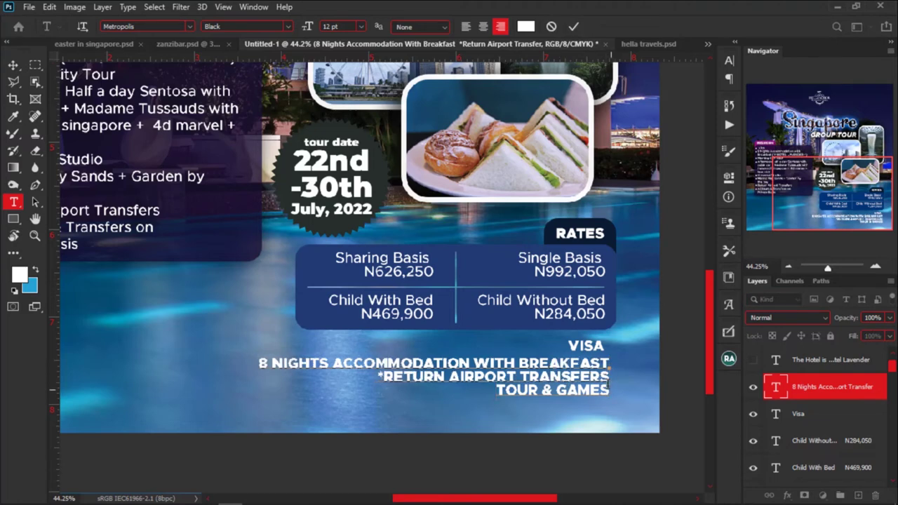
Nudge the text block slightly left to line up with the rates box's right edge.
click(14, 65)
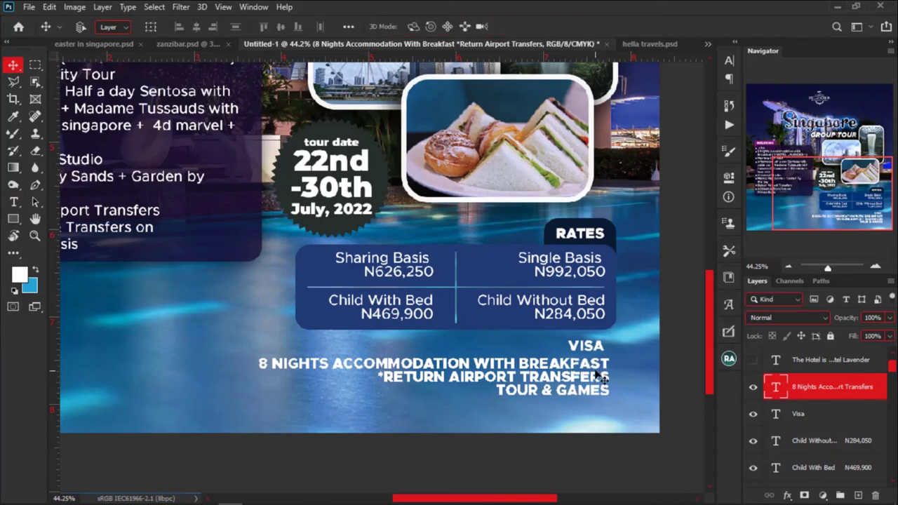
drag(597, 377, 591, 376)
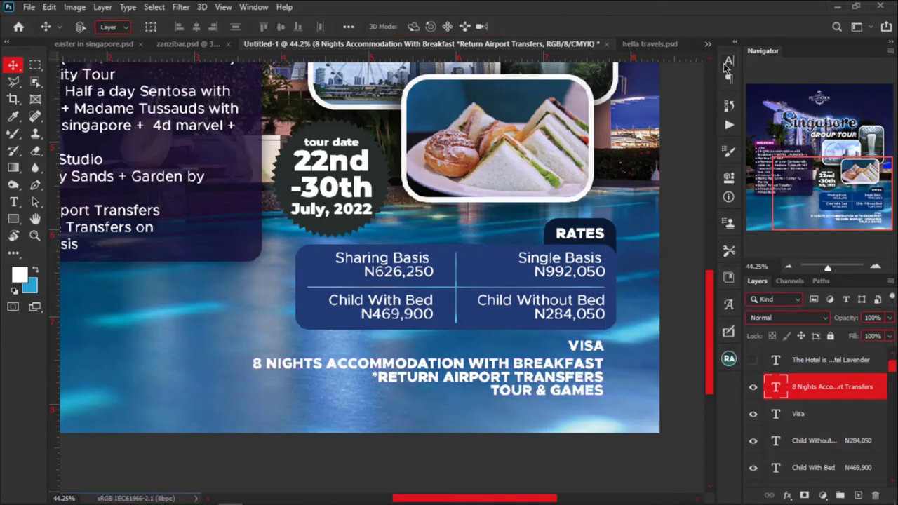
click(729, 61)
Set the accommodation text's font style to Medium.
click(708, 73)
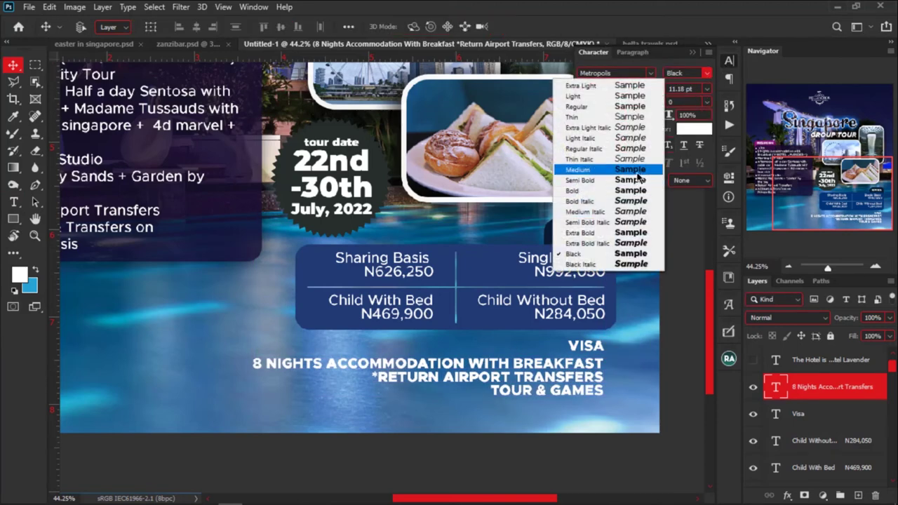
click(567, 172)
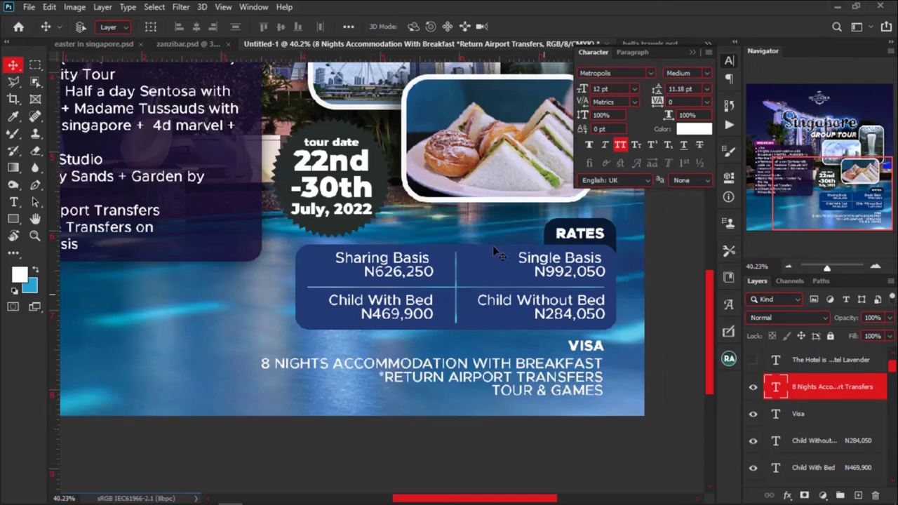
scroll(492, 246, down, 1)
scroll(493, 245, down, 3)
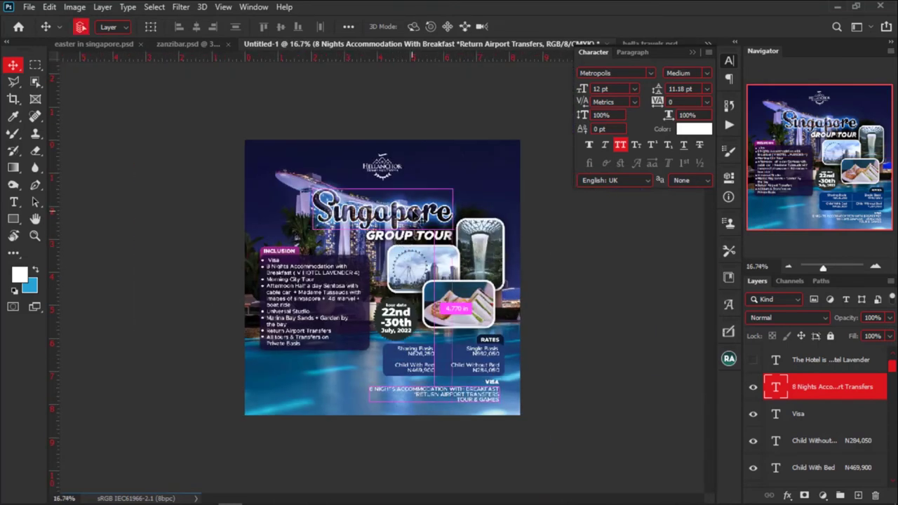
ctrl+click(417, 219)
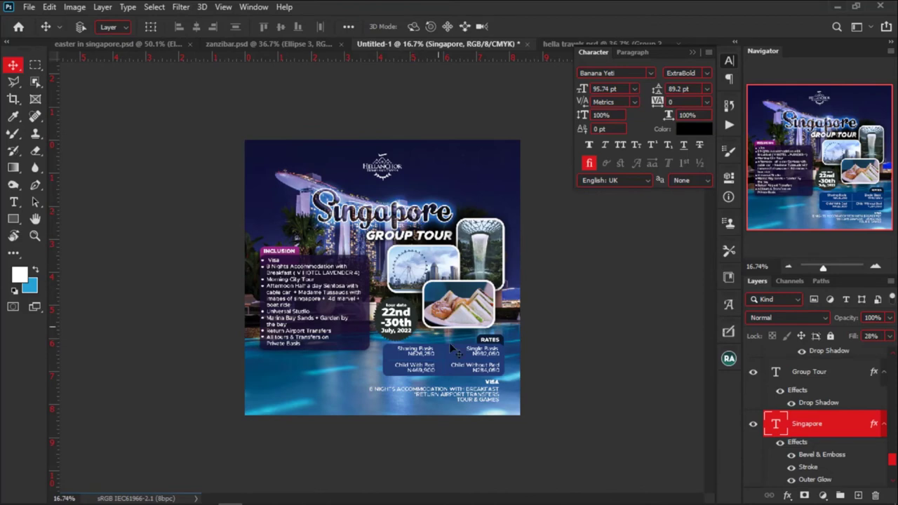
scroll(497, 400, up, 3)
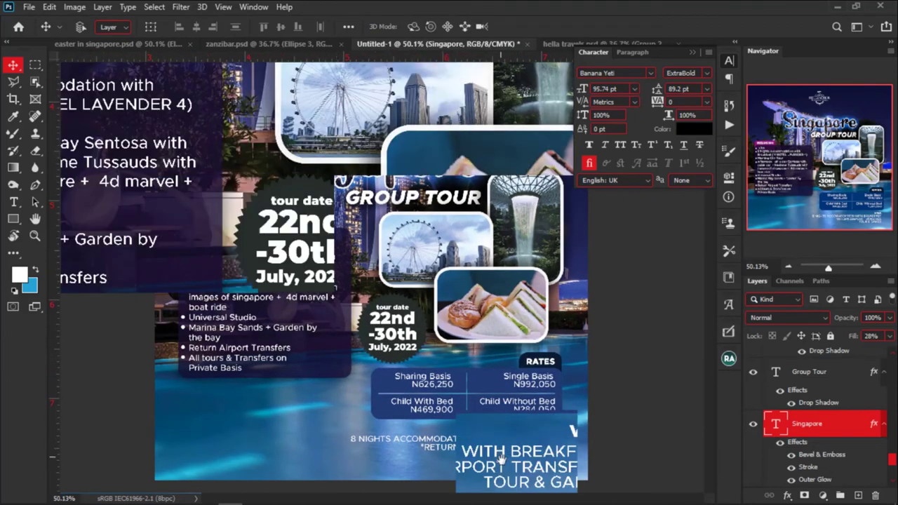
scroll(502, 449, down, 2)
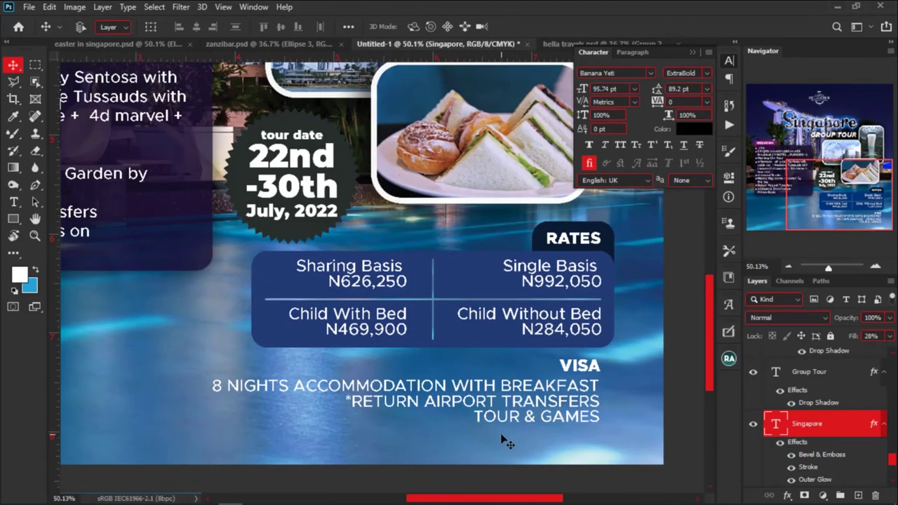
scroll(505, 443, up, 2)
Delete the asterisk before RETURN AIRPORT TRANSFERS in the 8 Nights text block.
key(t)
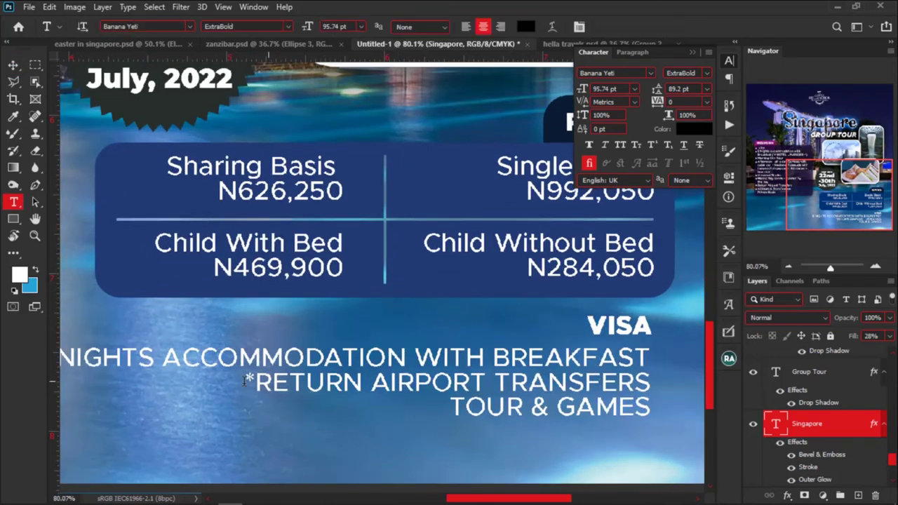
click(250, 379)
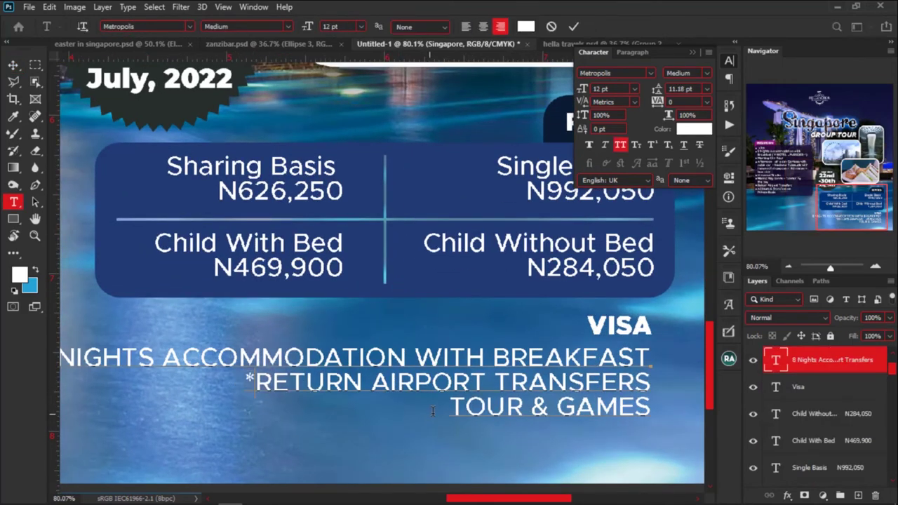
key(BackSpace)
scroll(433, 411, down, 2)
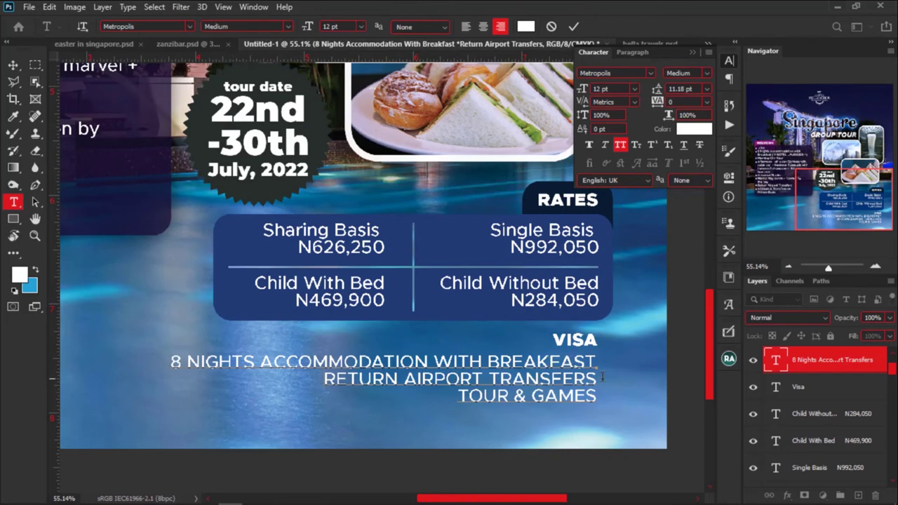
scroll(486, 401, down, 1)
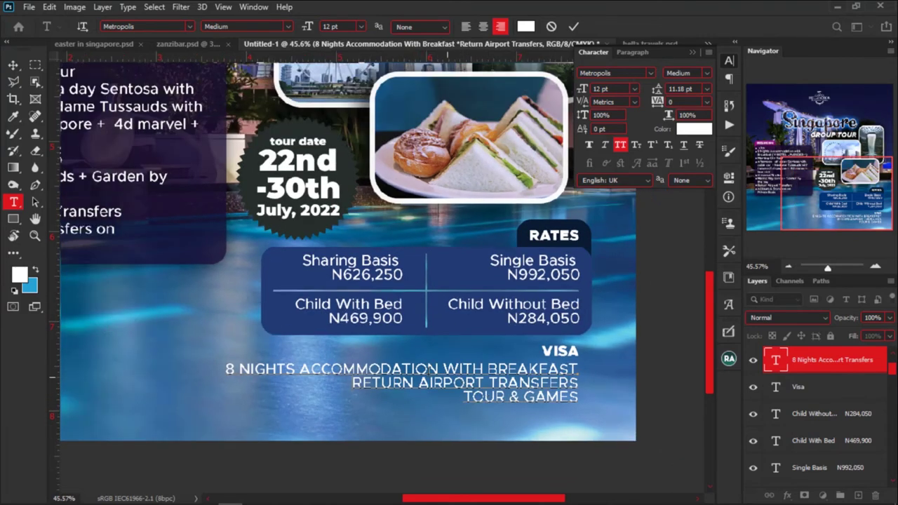
scroll(504, 324, down, 2)
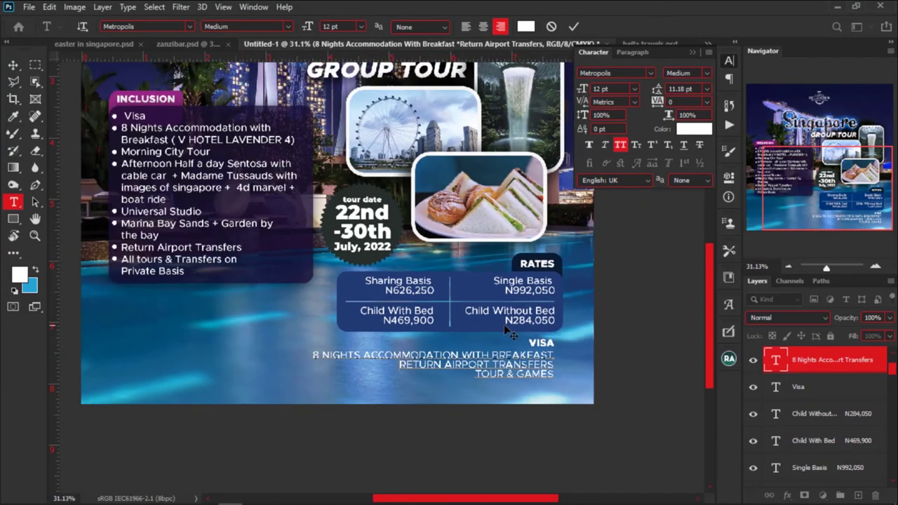
Turn off All Caps so the accommodation text shows in mixed case.
click(13, 65)
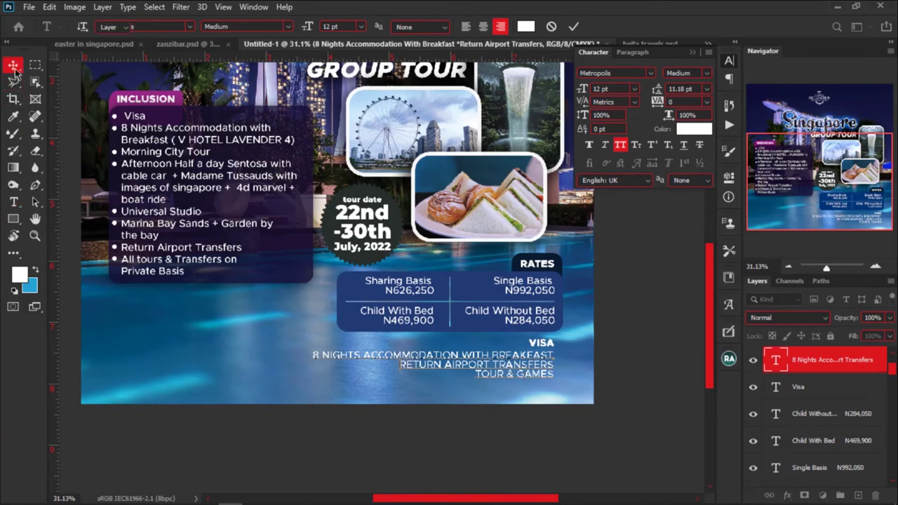
scroll(665, 433, down, 1)
drag(567, 469, 567, 467)
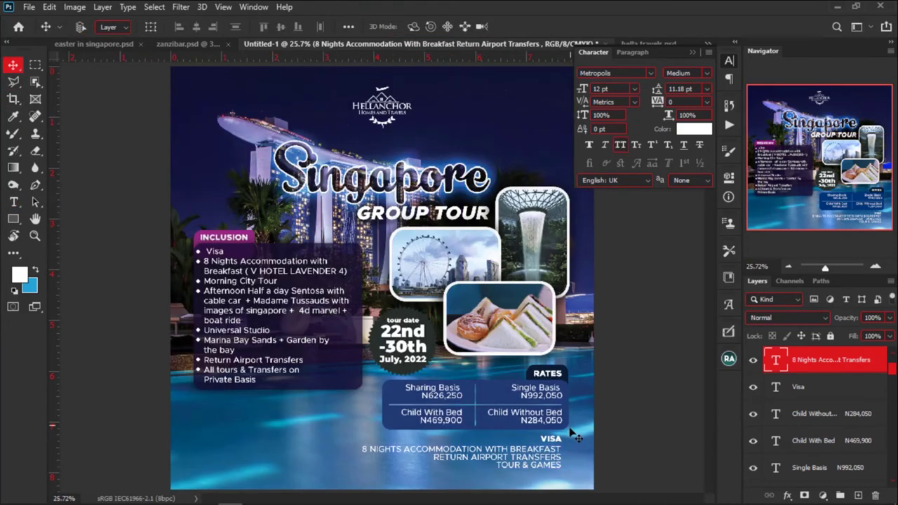
key(ctrl+shift+k)
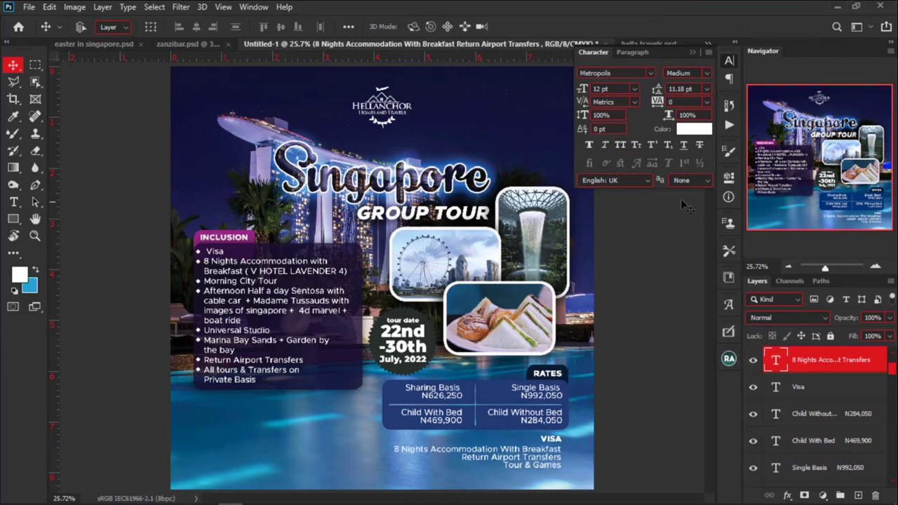
click(687, 134)
click(499, 390)
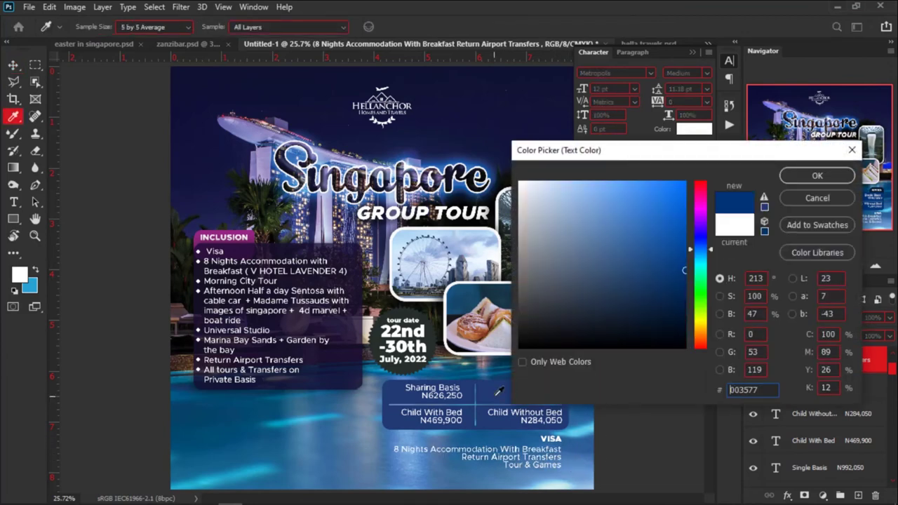
key(Escape)
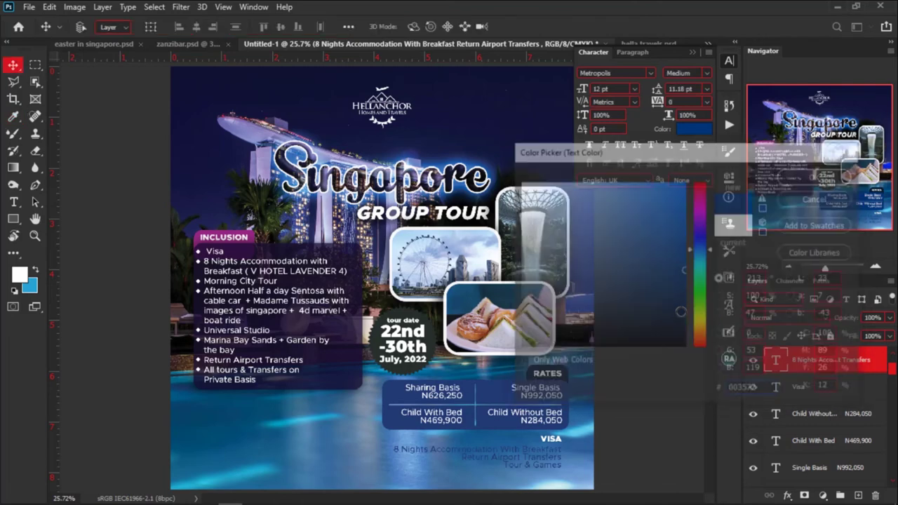
key(v)
scroll(525, 409, down, 2)
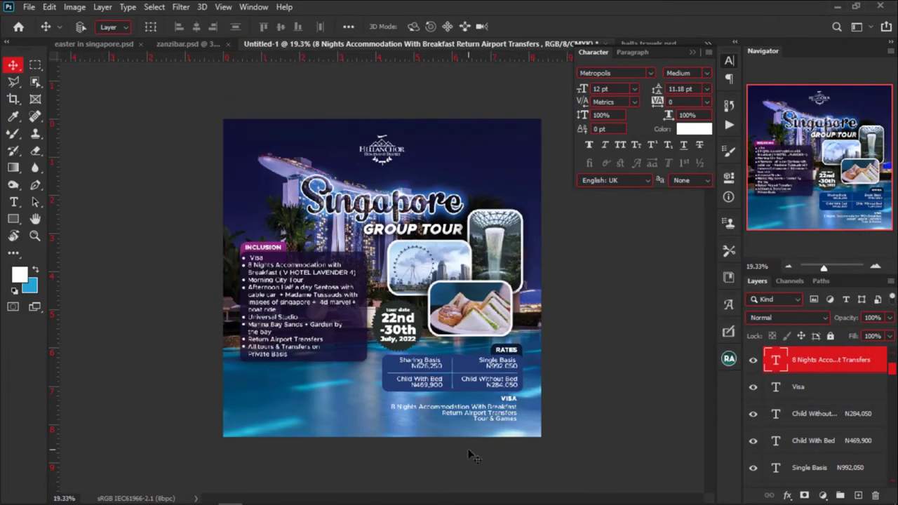
scroll(475, 457, up, 1)
scroll(472, 474, up, 1)
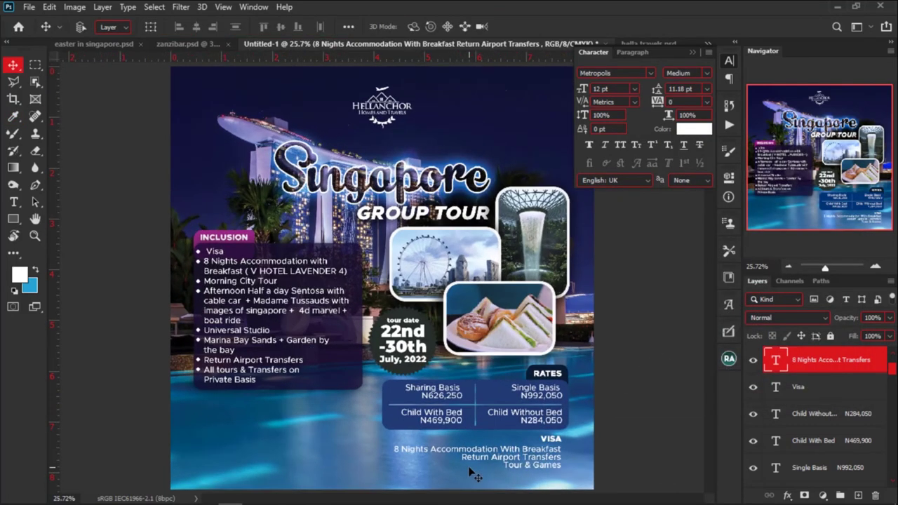
scroll(424, 481, up, 1)
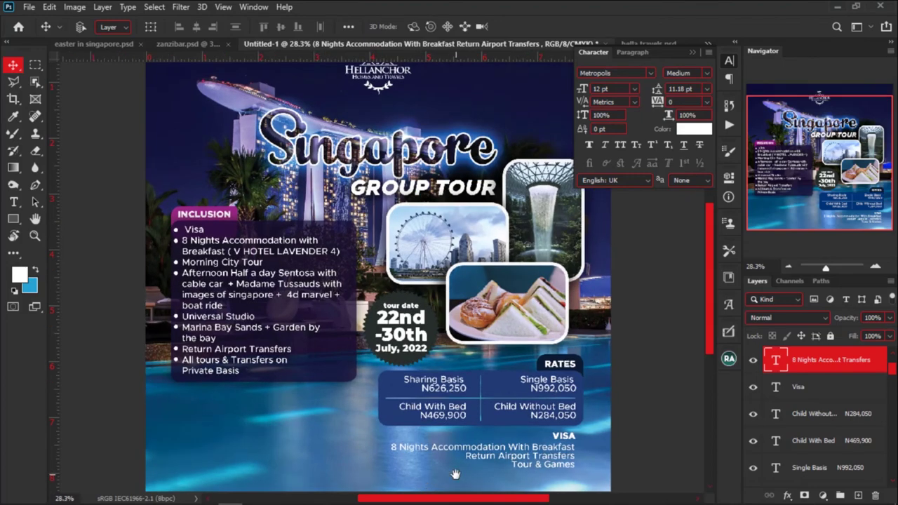
drag(456, 480, 450, 372)
scroll(544, 398, up, 3)
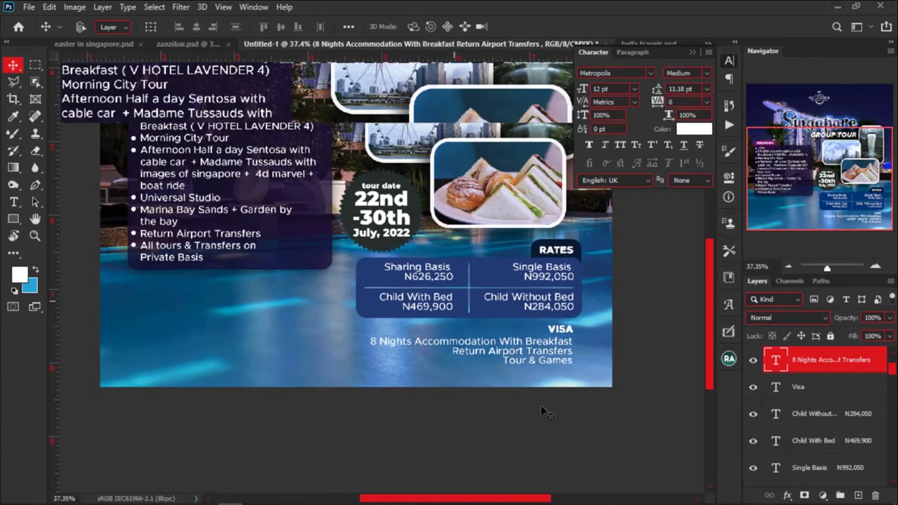
click(13, 218)
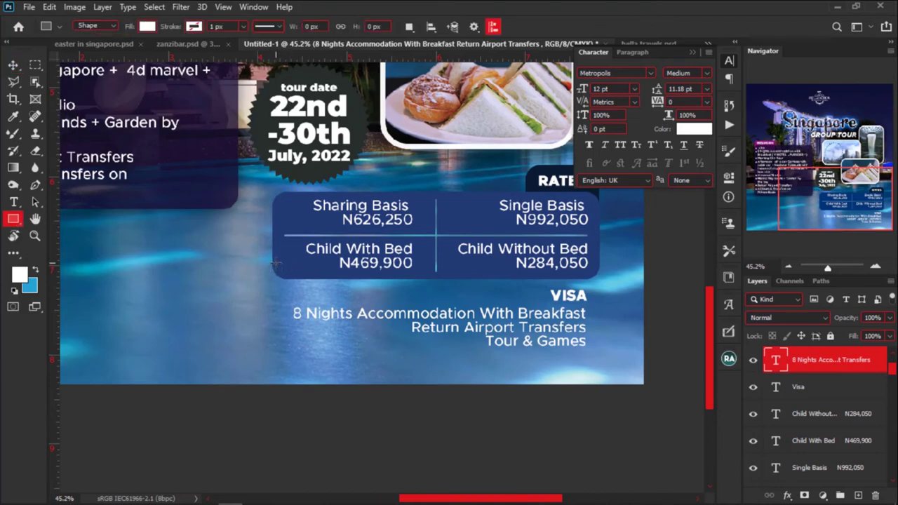
Draw a rectangle over the text below the rates box and fine-tune its left and right edges.
drag(272, 258, 598, 361)
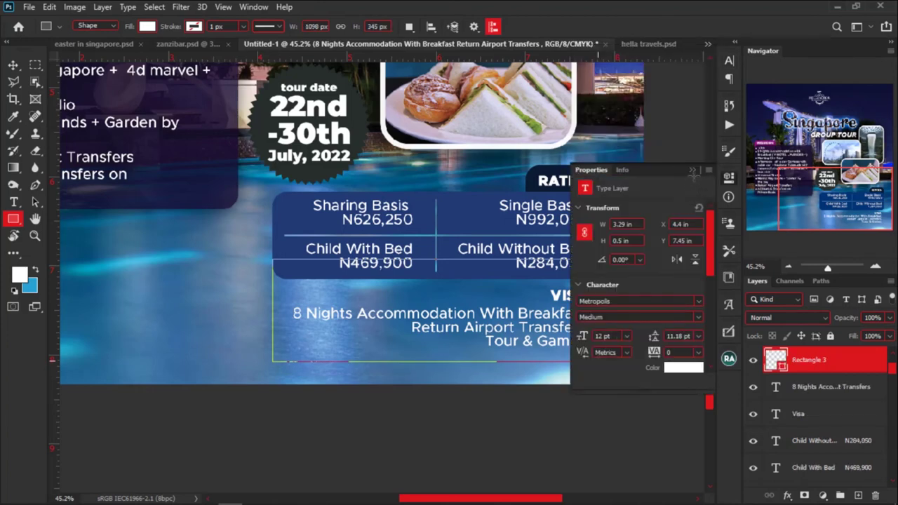
key(ctrl+t)
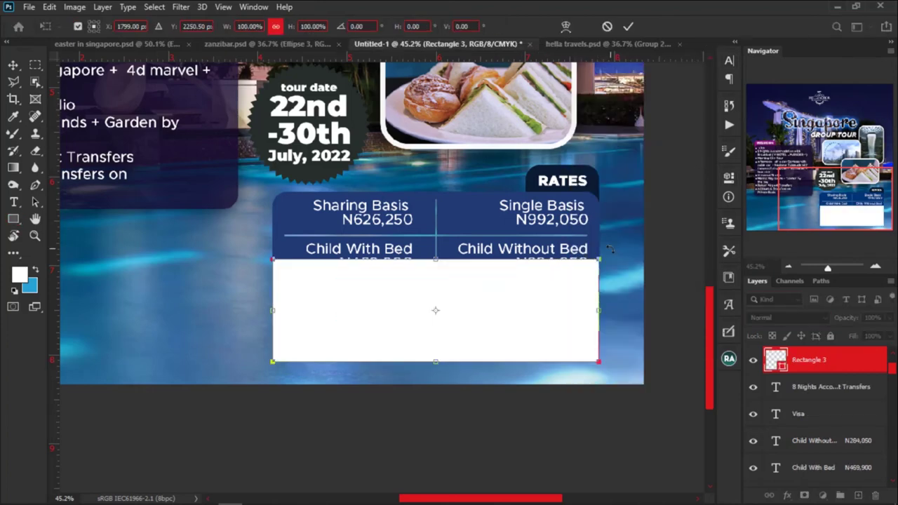
mouse_move(599, 312)
mouse_down()
mouse_move(608, 310)
mouse_move(600, 311)
mouse_up()
mouse_move(273, 310)
mouse_down()
mouse_move(260, 309)
mouse_move(273, 309)
mouse_up()
key(u)
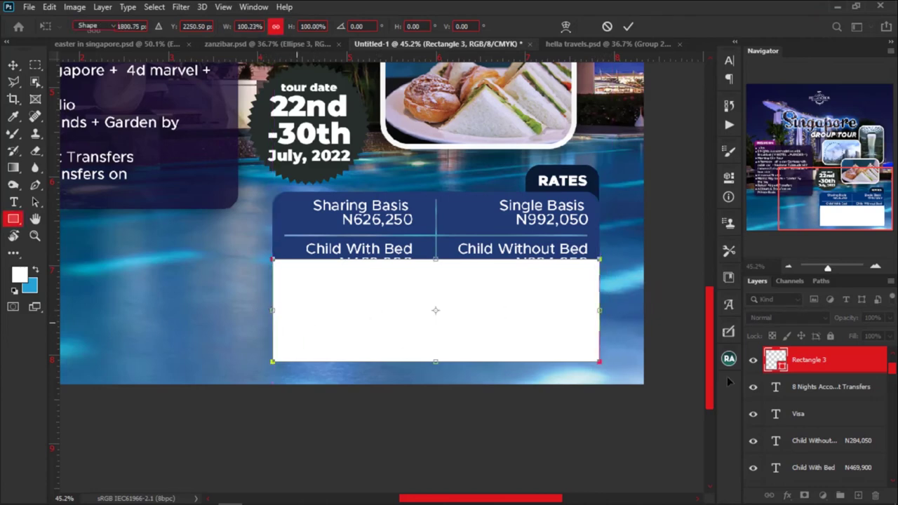
Move the rectangle beneath the text layers and fill it with the starburst's dark #252e2a.
drag(847, 376, 824, 423)
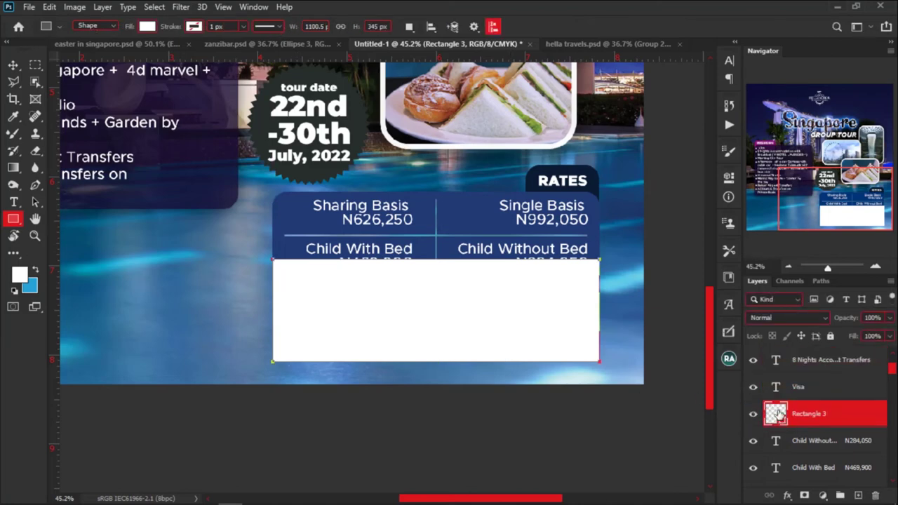
click(345, 135)
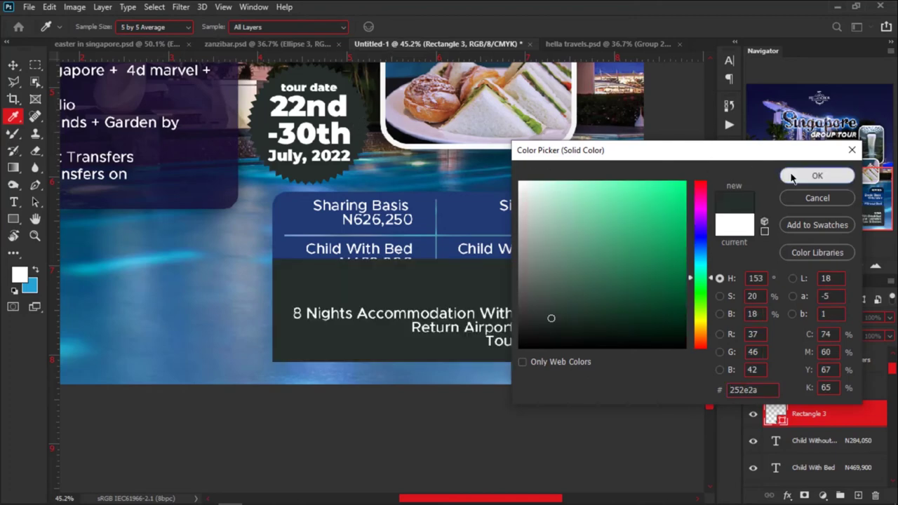
click(814, 176)
Stretch the dark VISA box's top edge up so it tucks under the blue rates panel.
scroll(839, 415, down, 2)
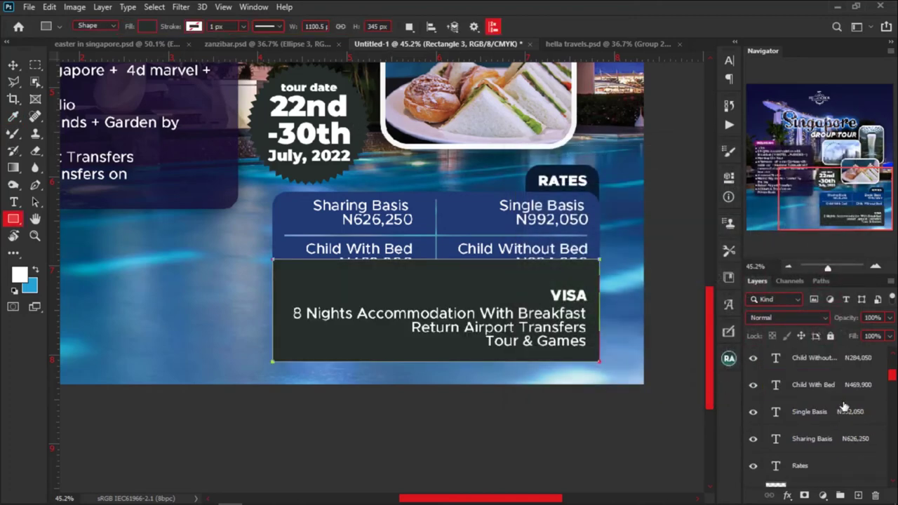
drag(849, 386, 828, 453)
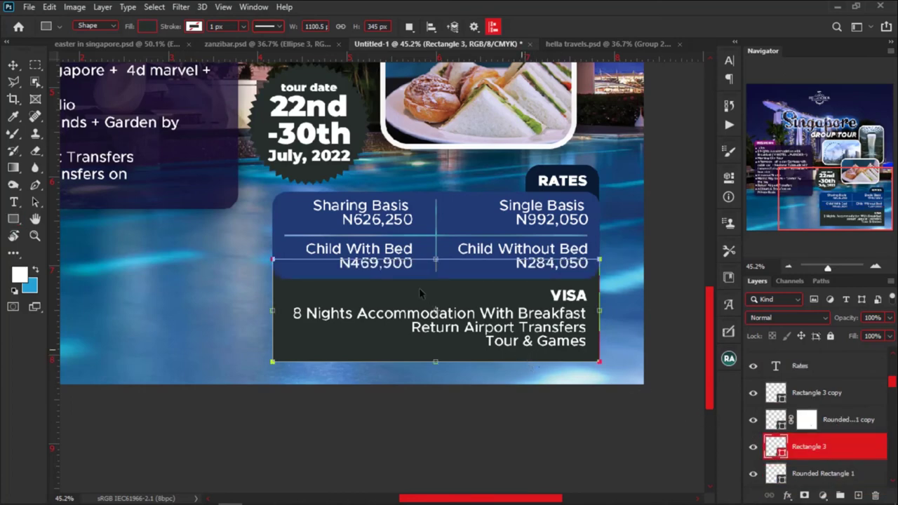
key(ctrl+t)
drag(436, 260, 437, 279)
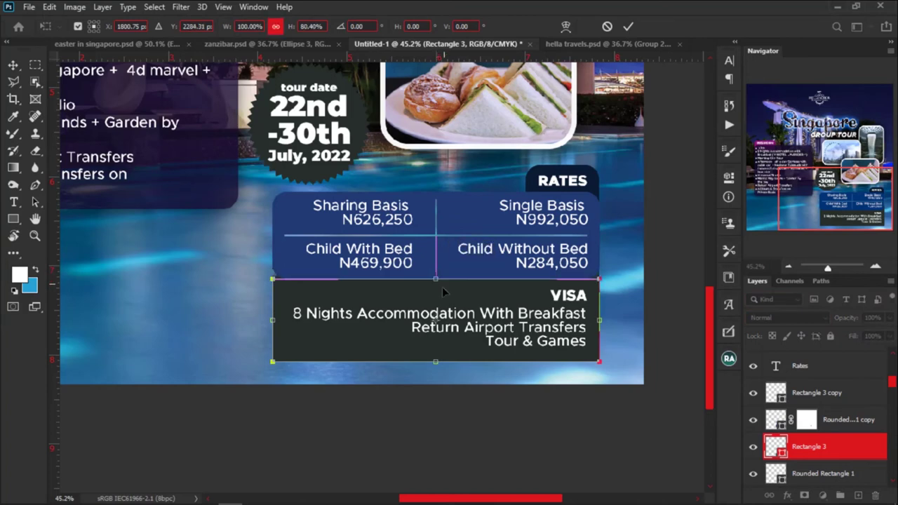
scroll(442, 287, up, 5)
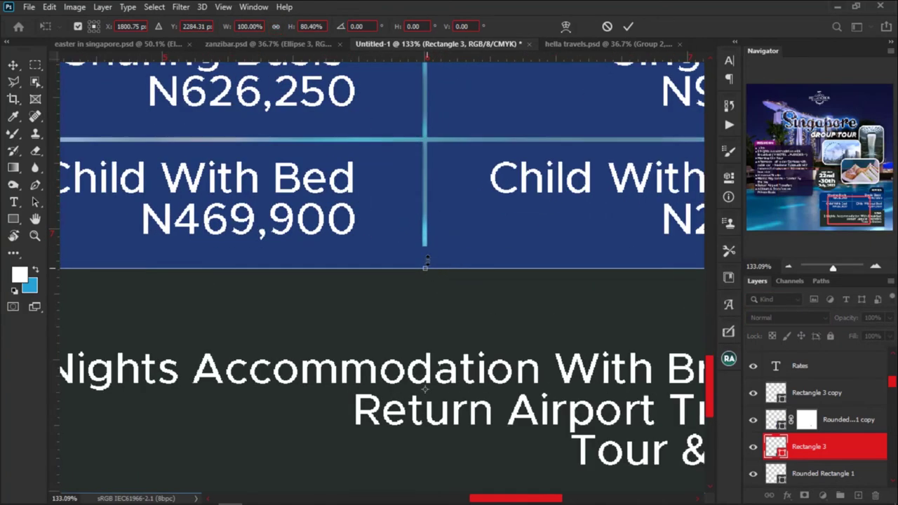
drag(428, 261, 427, 240)
scroll(393, 276, down, 2)
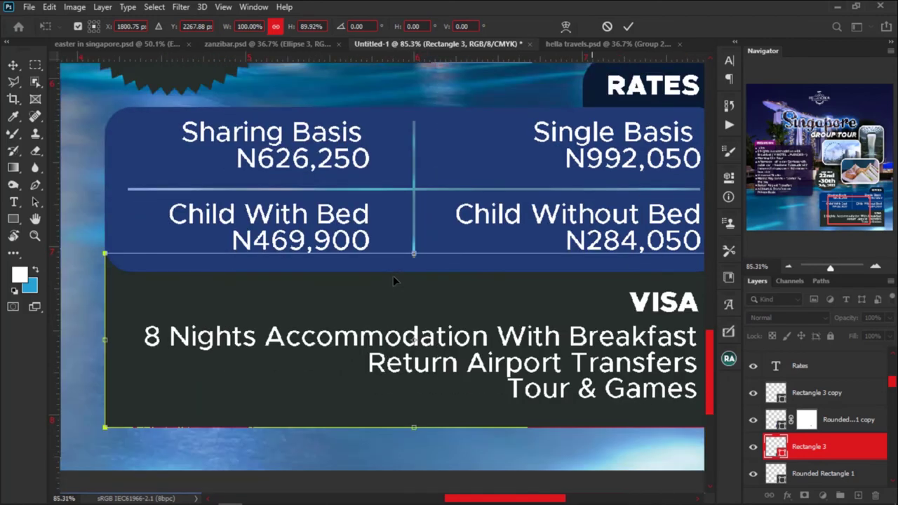
scroll(393, 276, down, 1)
drag(413, 254, 415, 243)
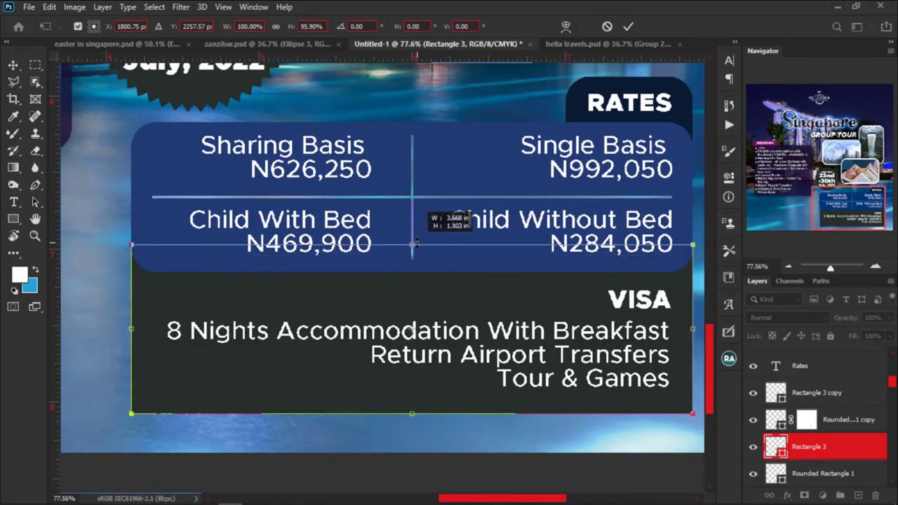
key(u)
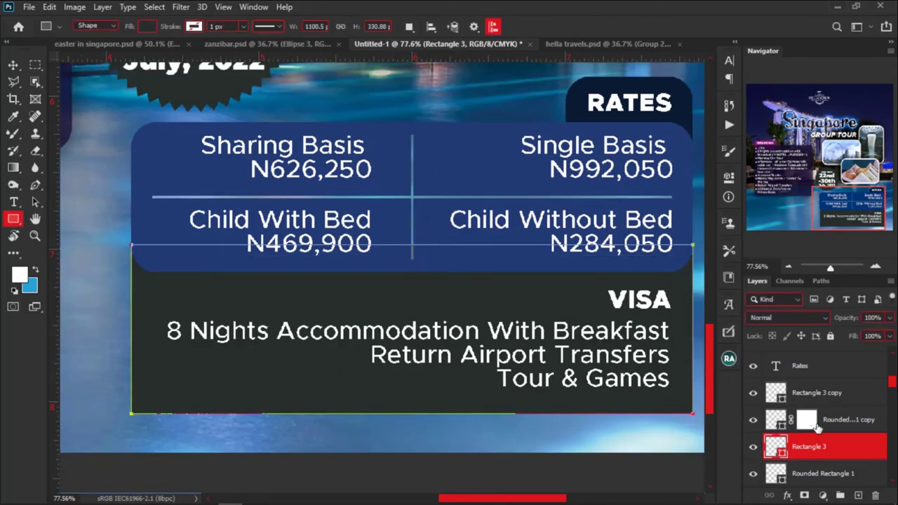
Copy the layer mask from Rounded Rectangle 1 copy onto the dark VISA box.
drag(818, 428, 810, 445)
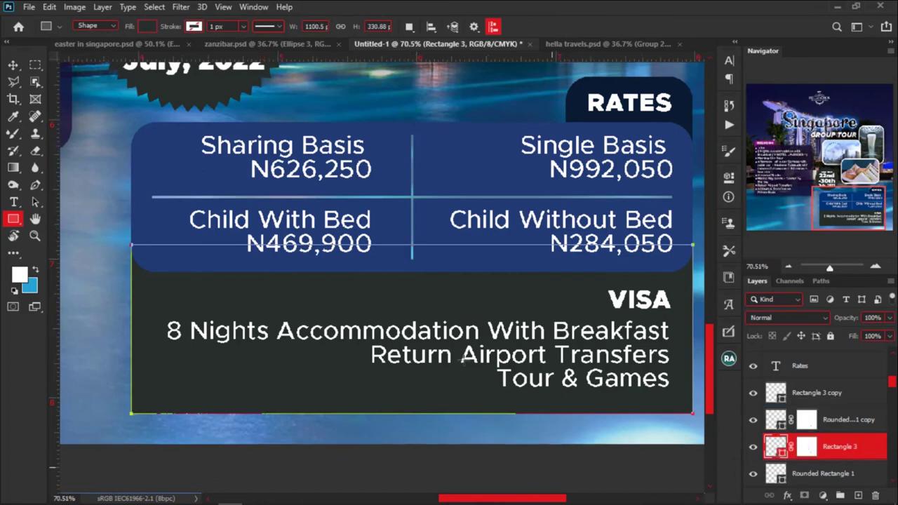
scroll(463, 358, down, 2)
key(v)
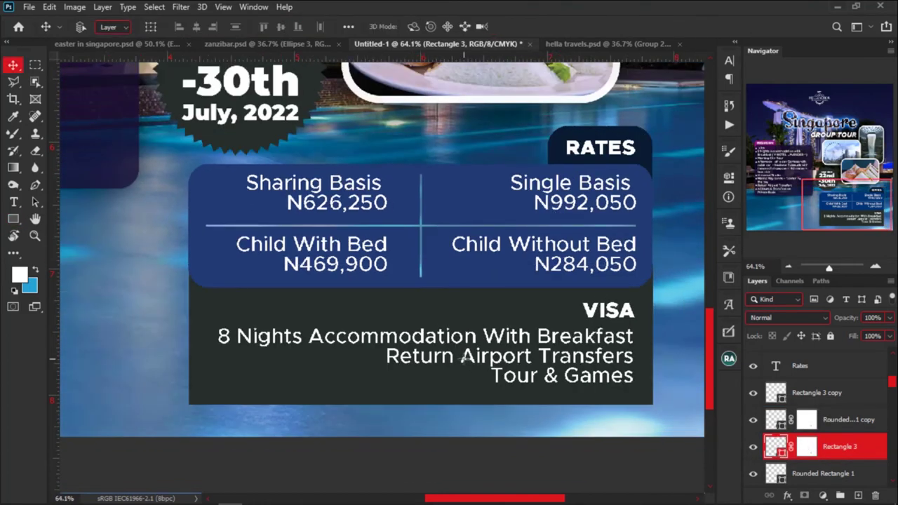
scroll(464, 358, down, 1)
click(422, 378)
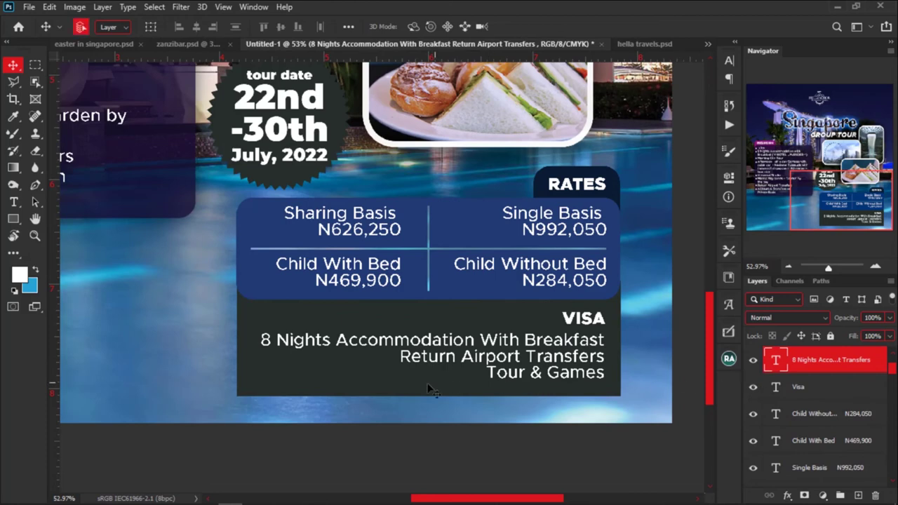
click(248, 393)
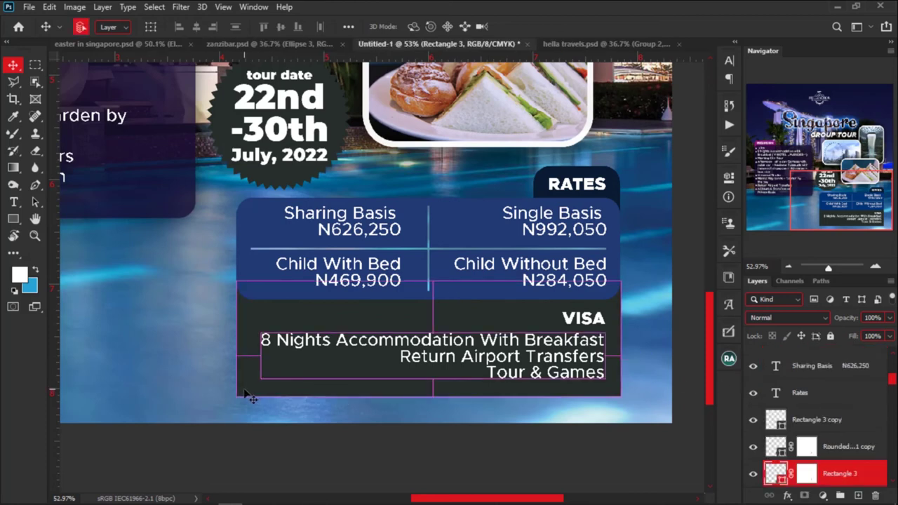
click(607, 301)
click(729, 177)
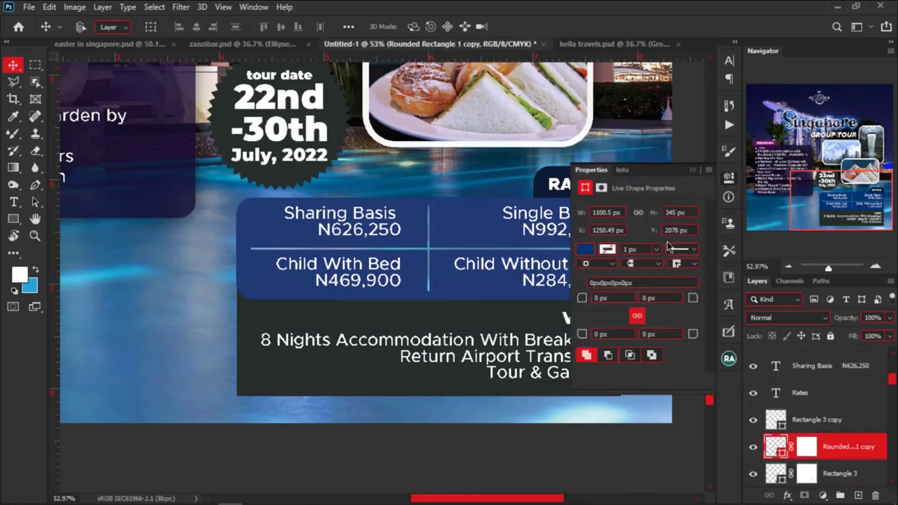
scroll(643, 295, down, 3)
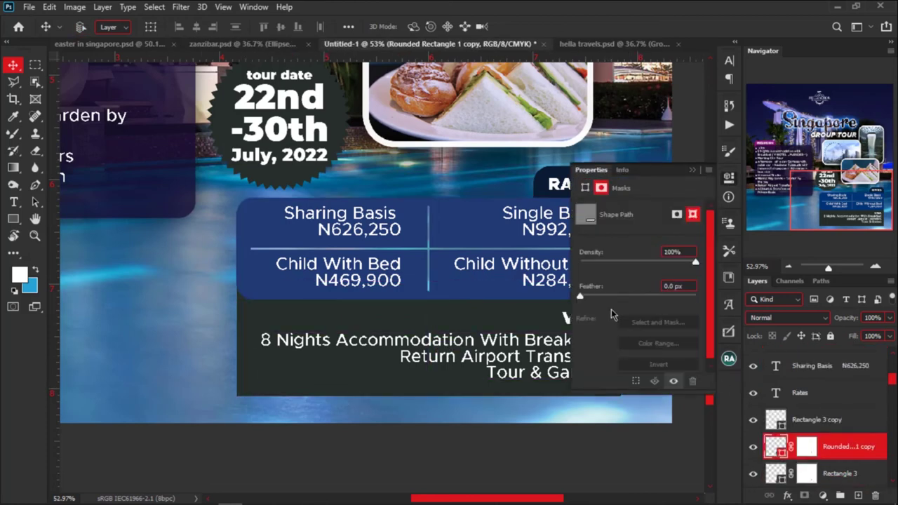
Check the corner radius settings of the RATES tab and the blue rates panel.
click(547, 184)
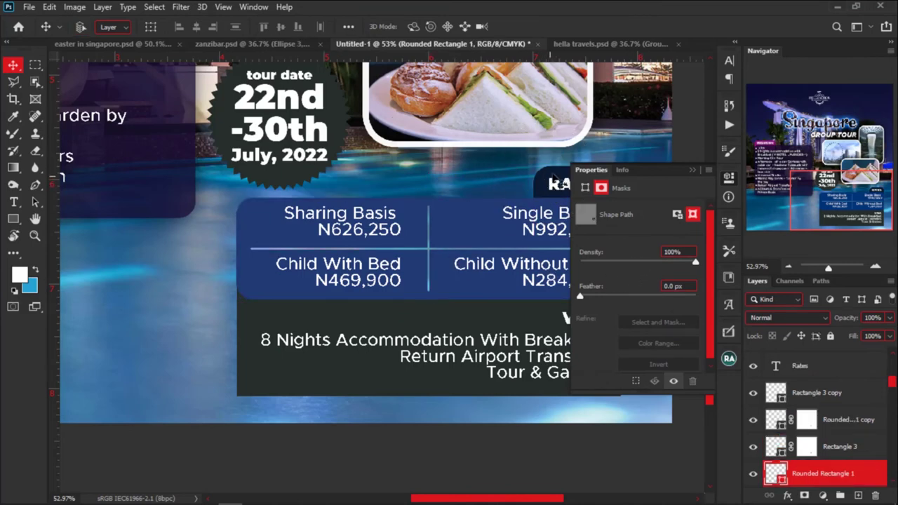
key(ctrl)
click(586, 188)
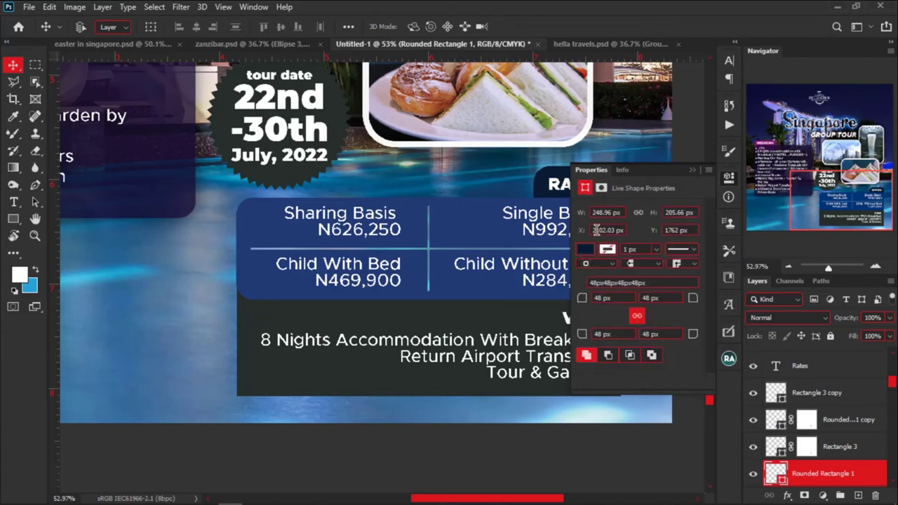
click(692, 171)
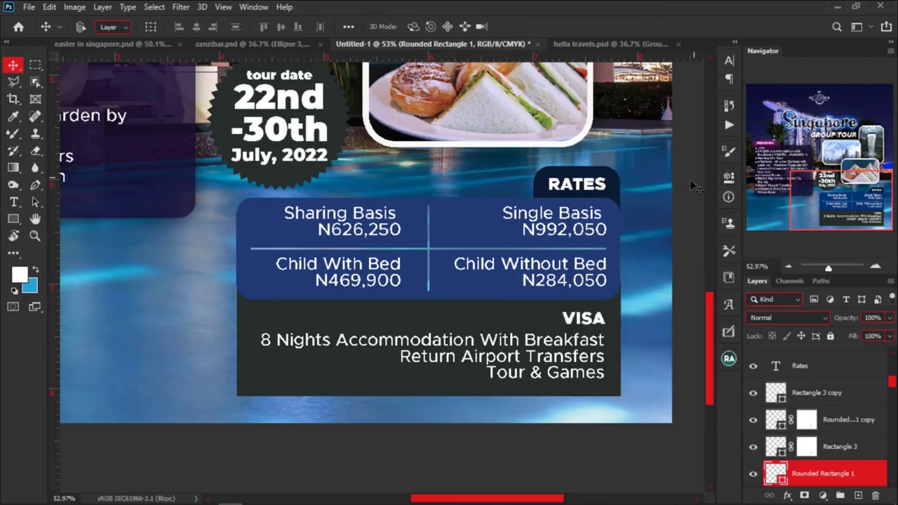
ctrl+click(621, 267)
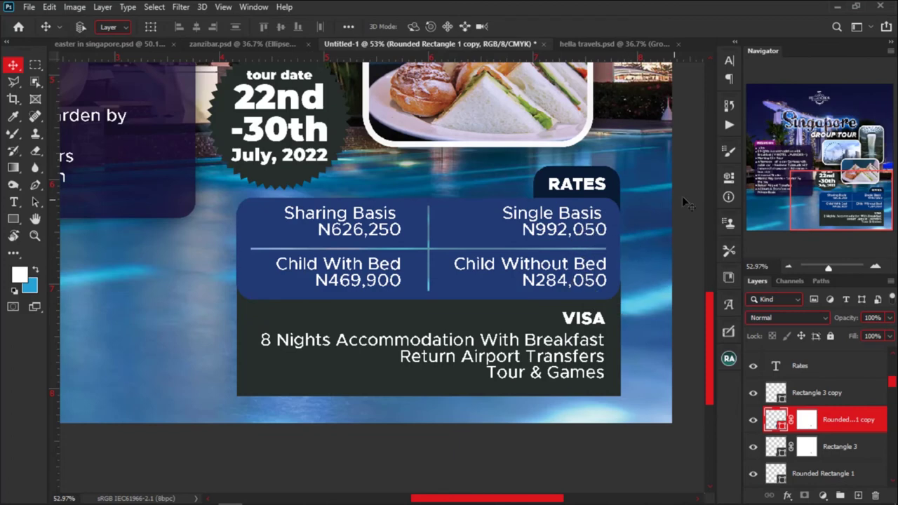
click(724, 189)
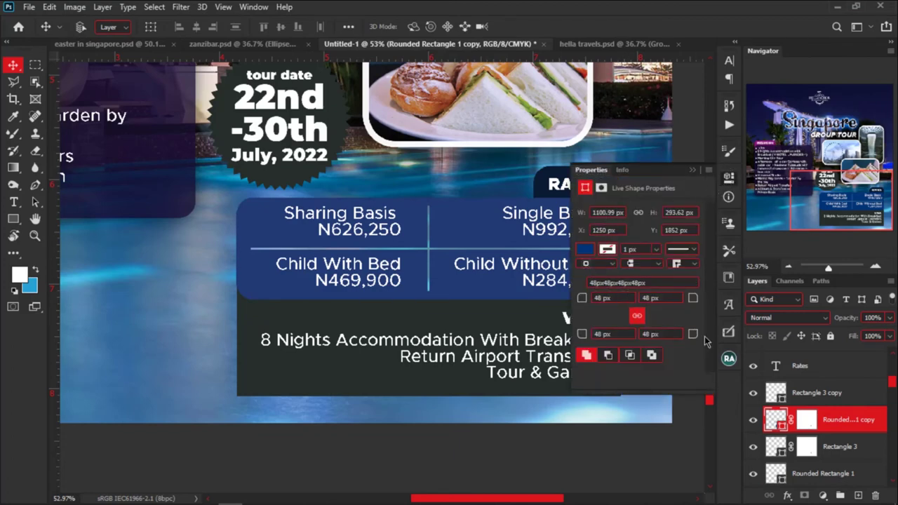
Unlink the dark VISA box's corner radii and set both bottom corners to 48 px.
ctrl+click(394, 398)
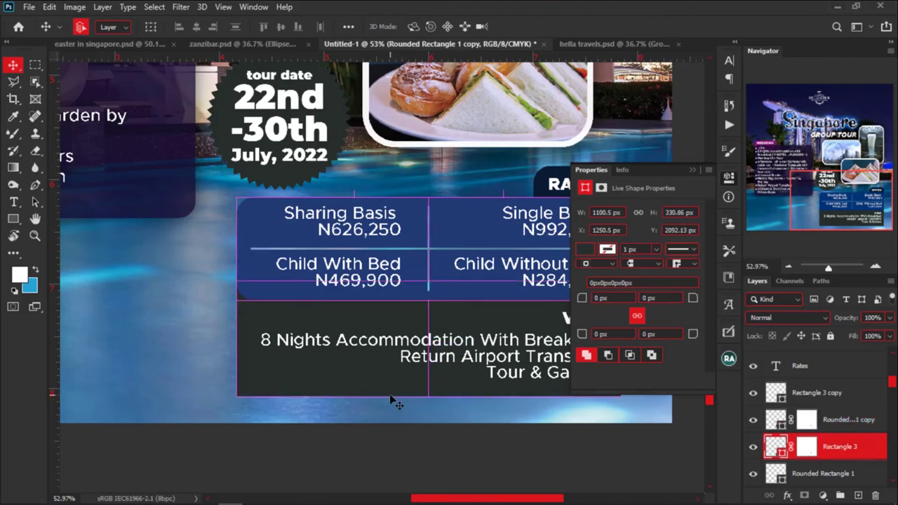
click(637, 316)
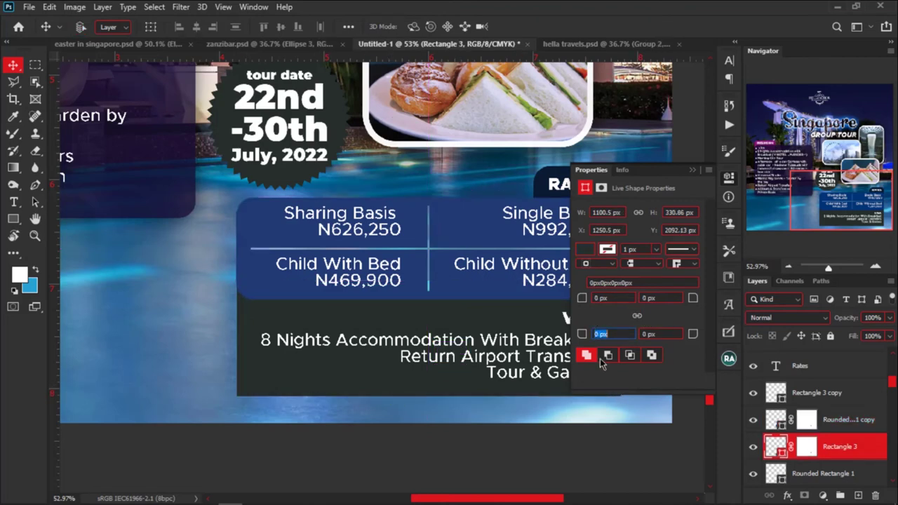
key(Tab)
text(48)
key(Return)
click(693, 170)
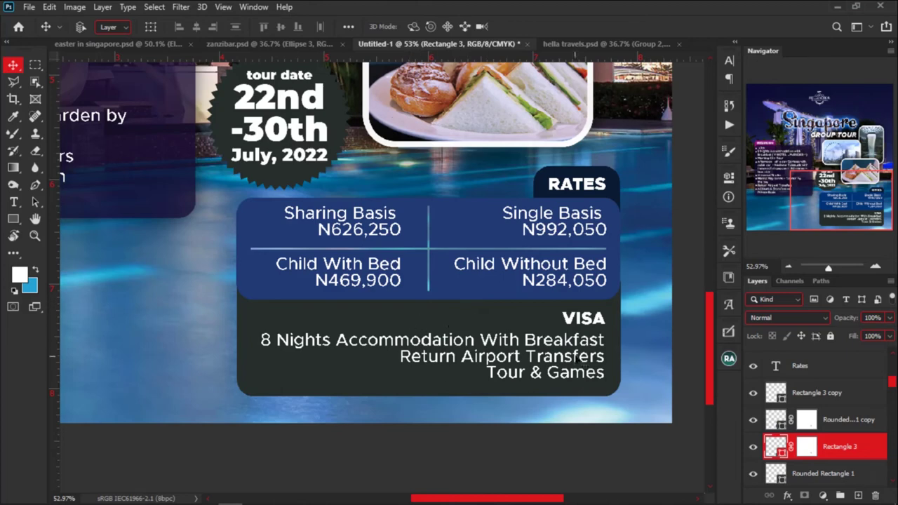
Fill the VISA box with navy #041c31 sampled from the RATES tab.
scroll(586, 358, down, 3)
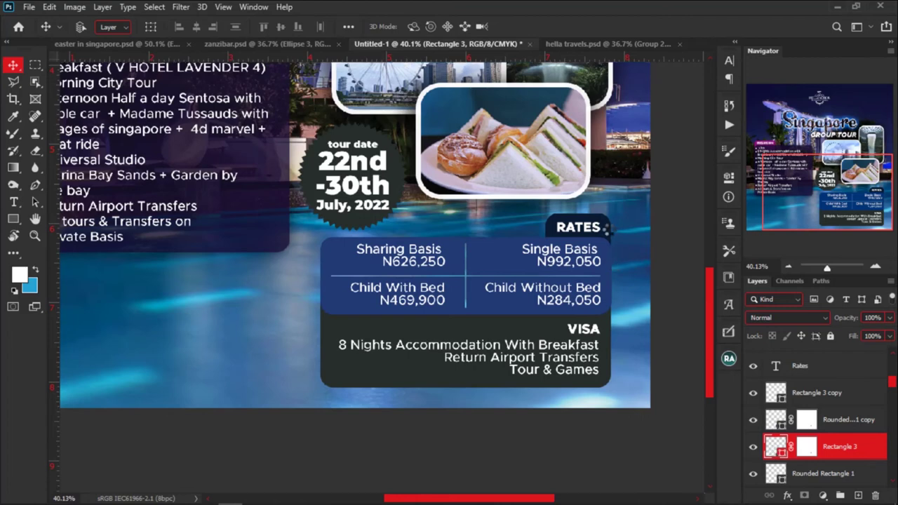
drag(668, 161, 609, 162)
click(612, 228)
click(802, 179)
Nudge the VISA heading and description text up into alignment.
scroll(567, 357, up, 4)
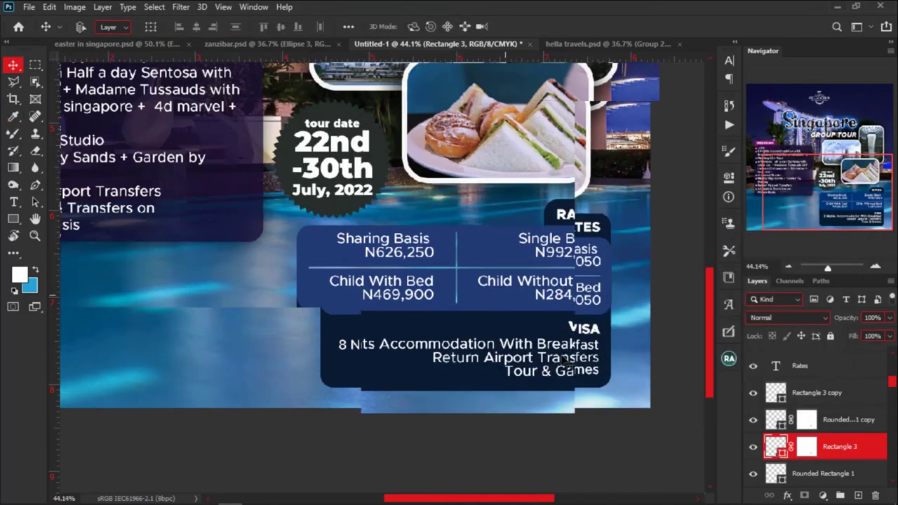
drag(608, 317, 613, 309)
click(619, 346)
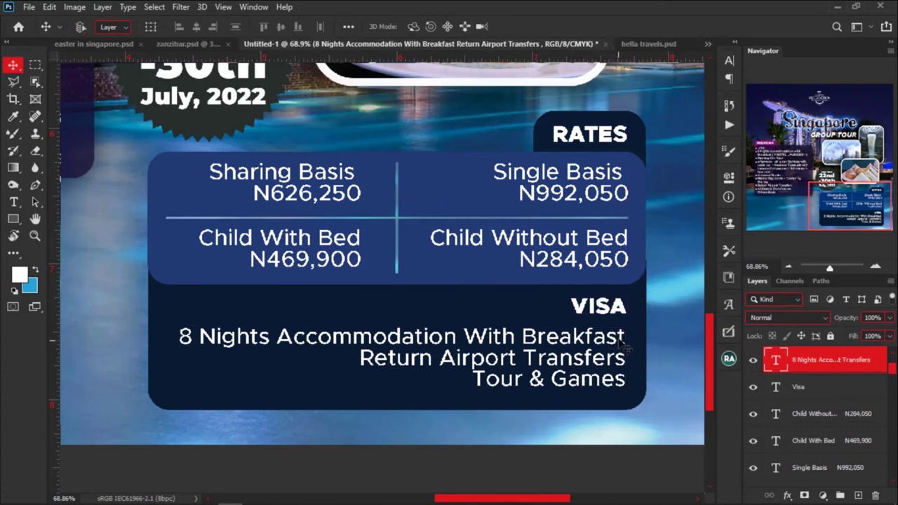
drag(620, 345, 622, 343)
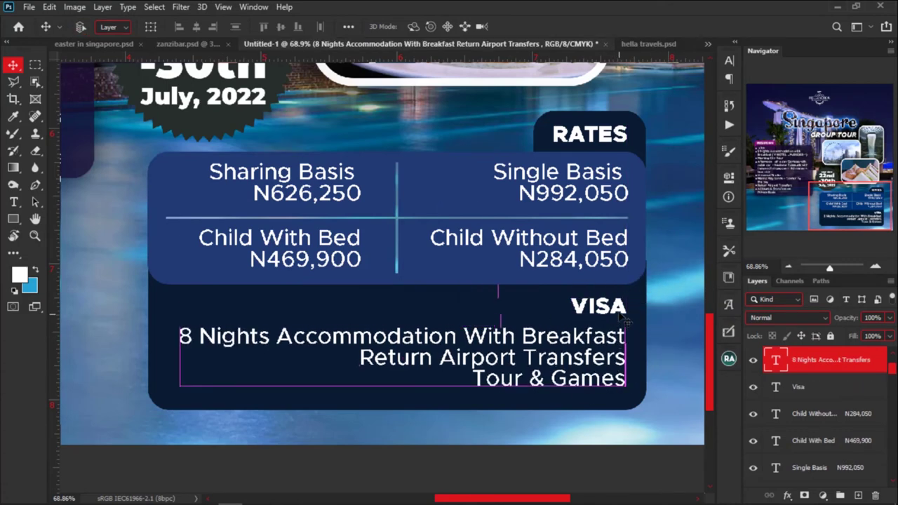
click(618, 313)
scroll(618, 323, down, 2)
scroll(620, 328, down, 3)
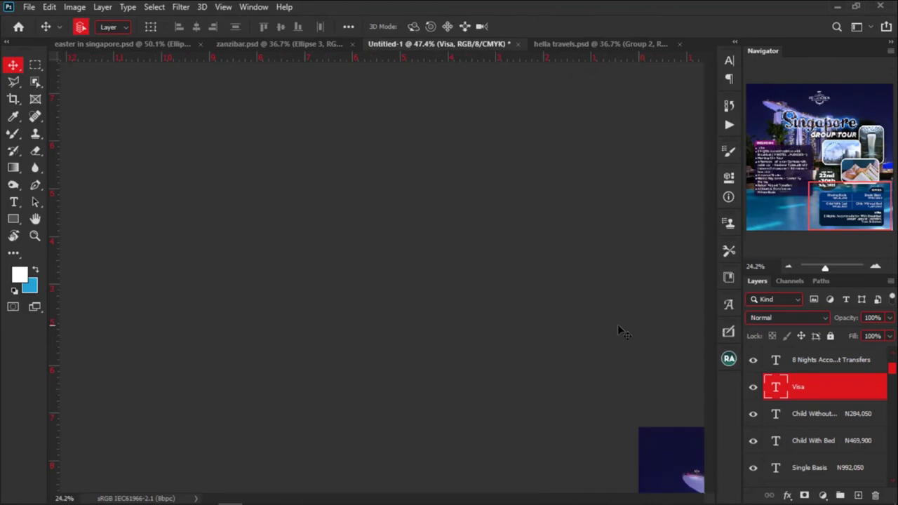
scroll(462, 387, up, 1)
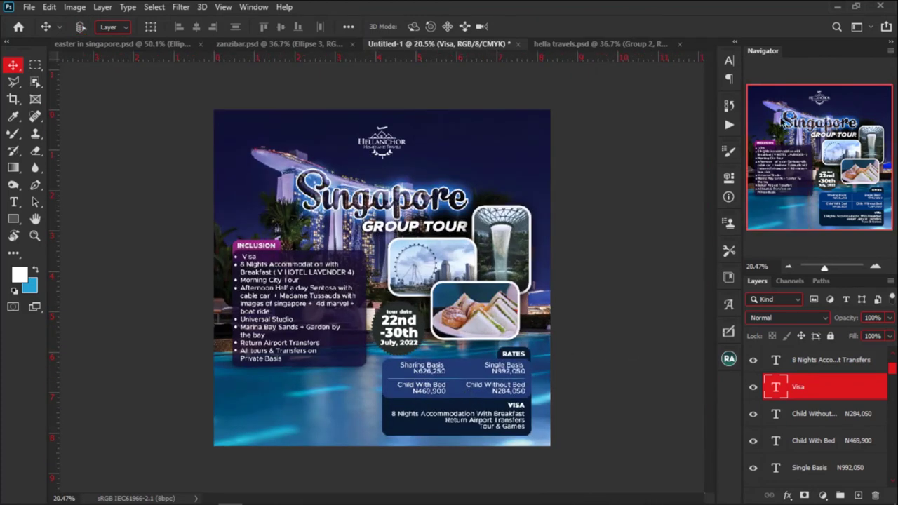
Give the VISA heading a new text colour, first trying red and settling on bright cyan.
click(730, 61)
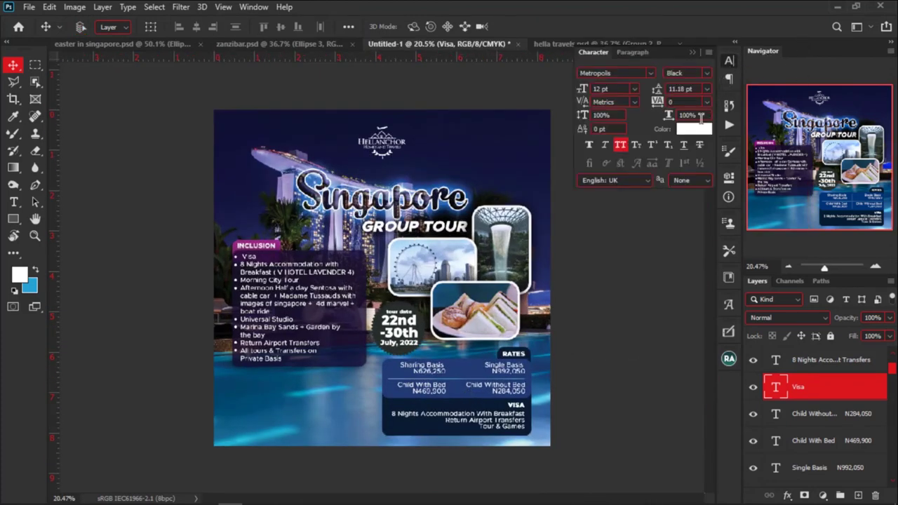
click(699, 133)
text(ff0000)
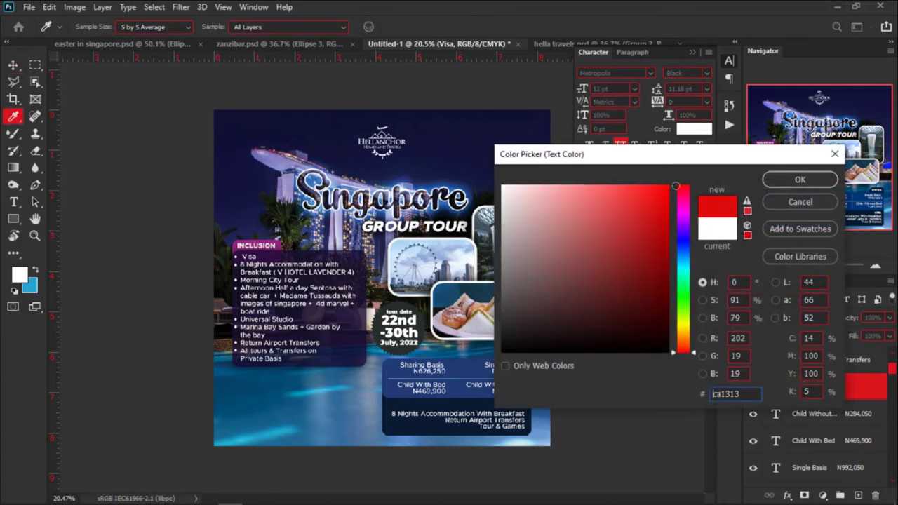
drag(678, 160, 748, 127)
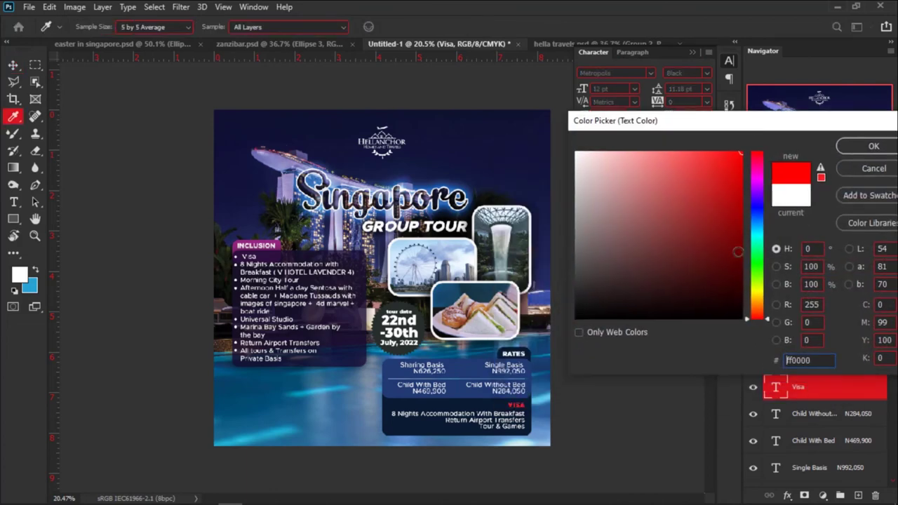
click(756, 222)
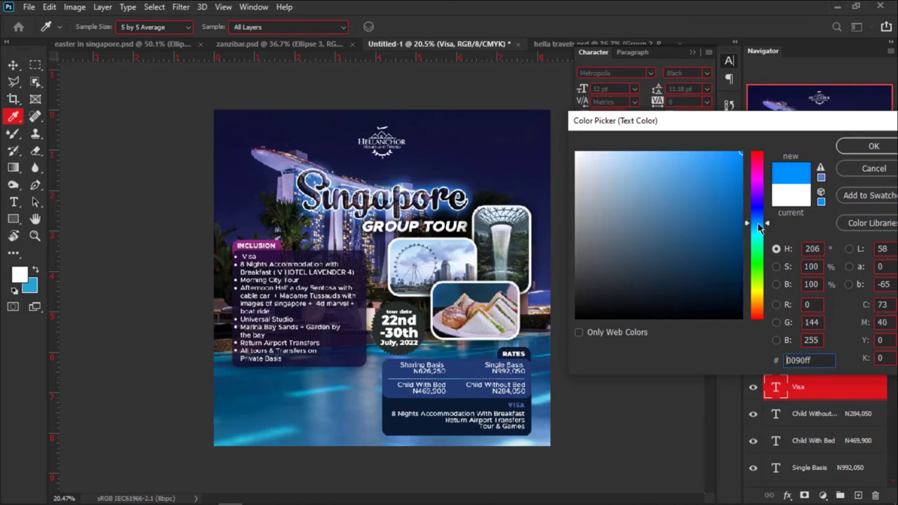
click(759, 231)
click(693, 182)
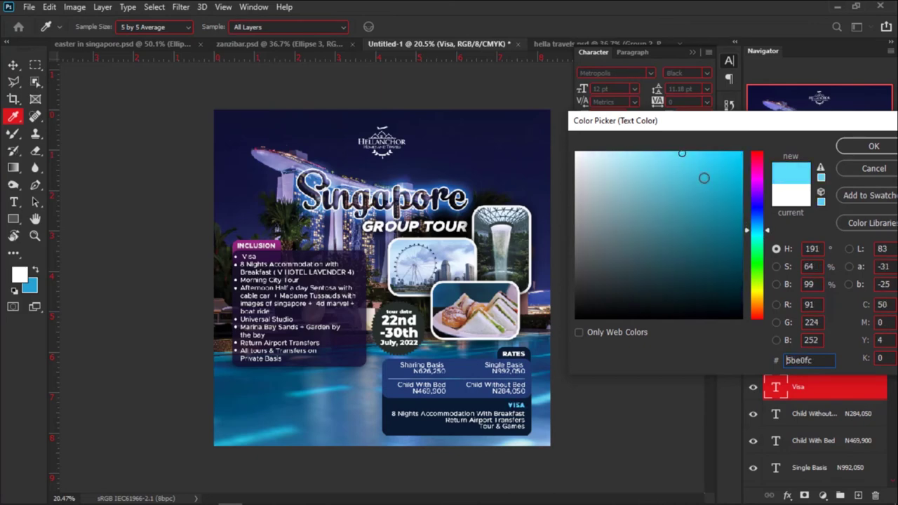
click(733, 159)
drag(748, 148, 754, 154)
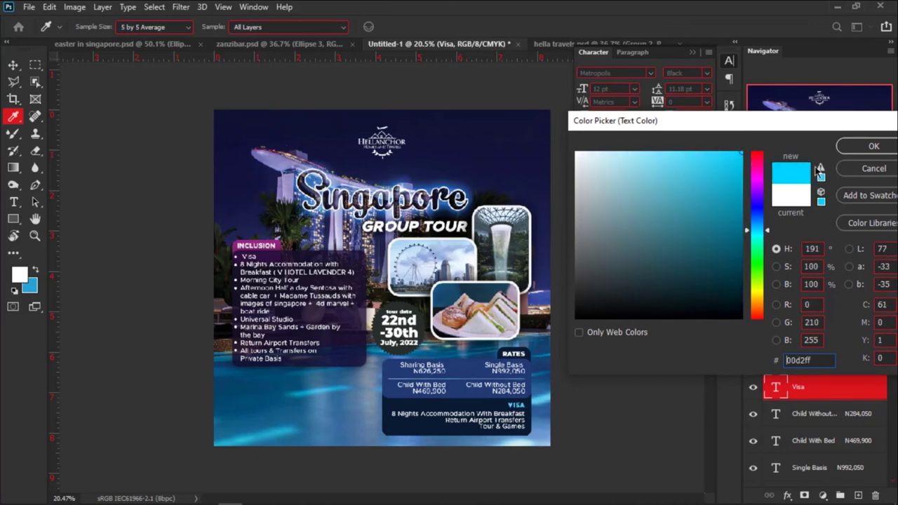
click(874, 146)
key(v)
Change the VISA heading's colour from cyan to vivid blue 0072ff.
scroll(527, 424, up, 2)
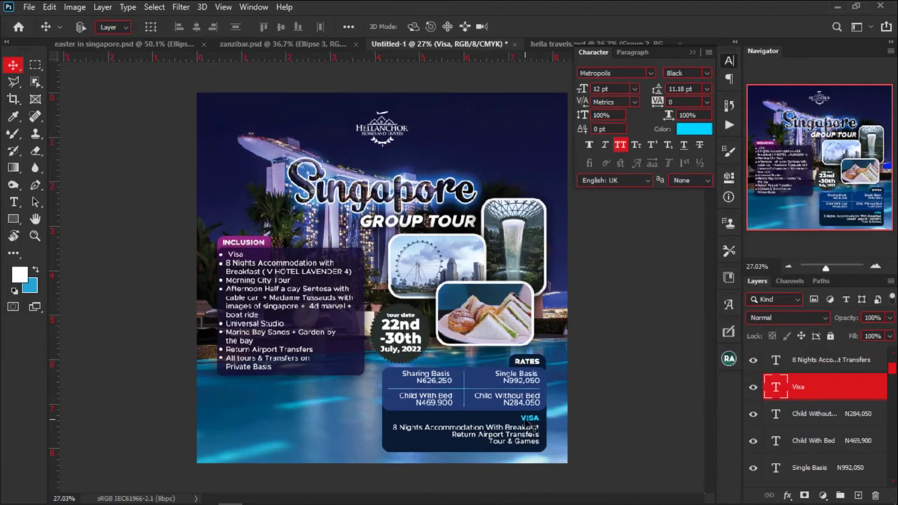
scroll(527, 424, up, 4)
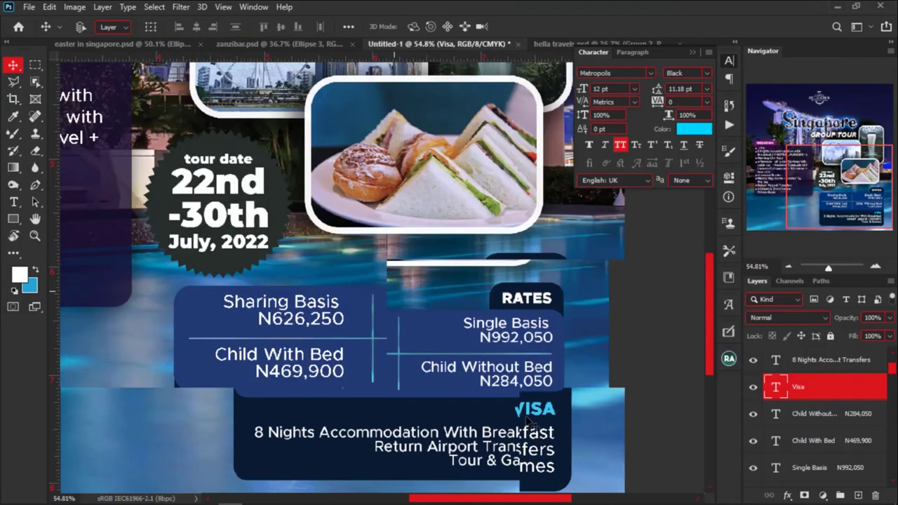
scroll(528, 425, up, 2)
click(694, 129)
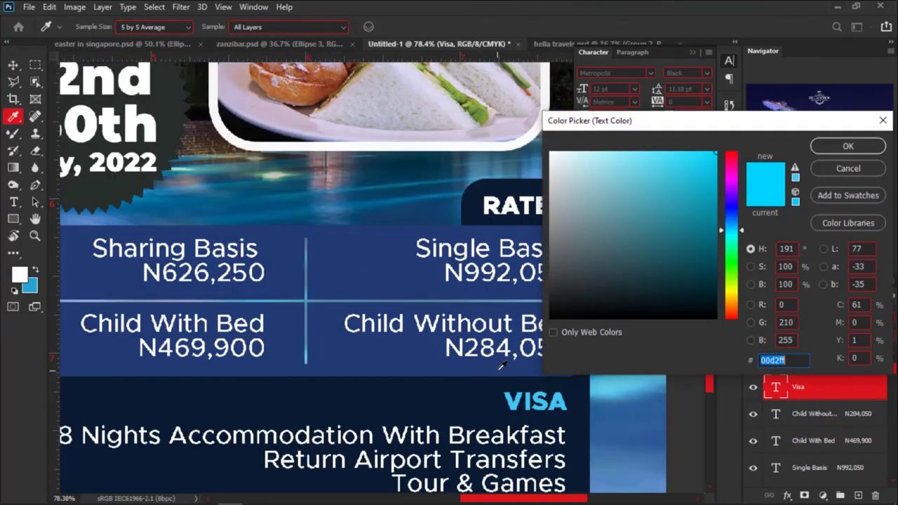
text(003577)
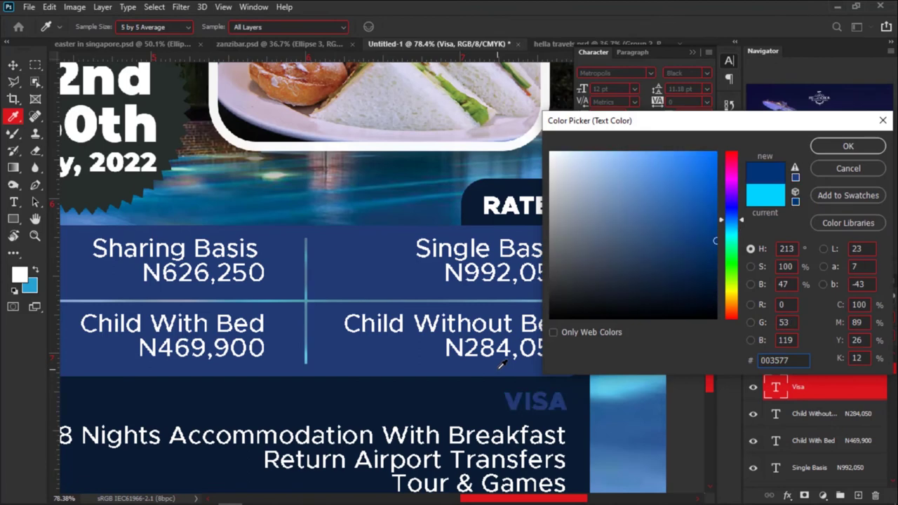
text(085fcc)
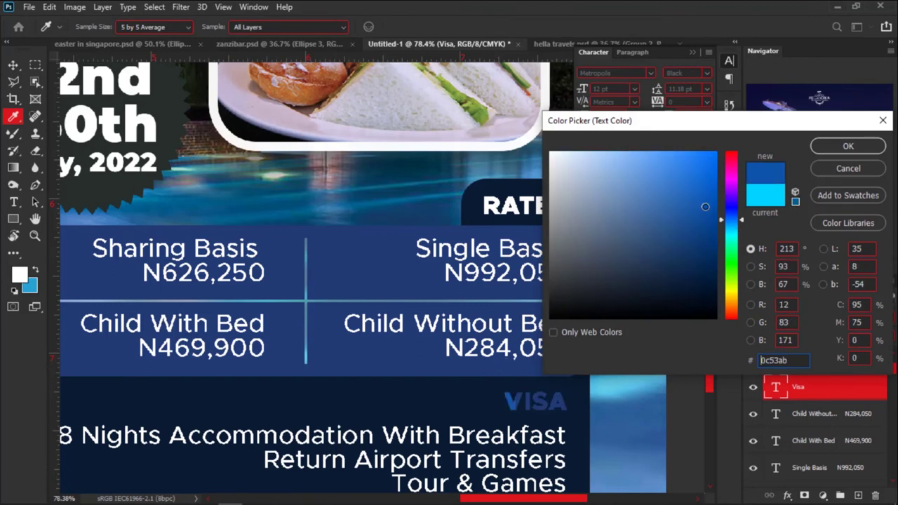
drag(710, 183, 727, 143)
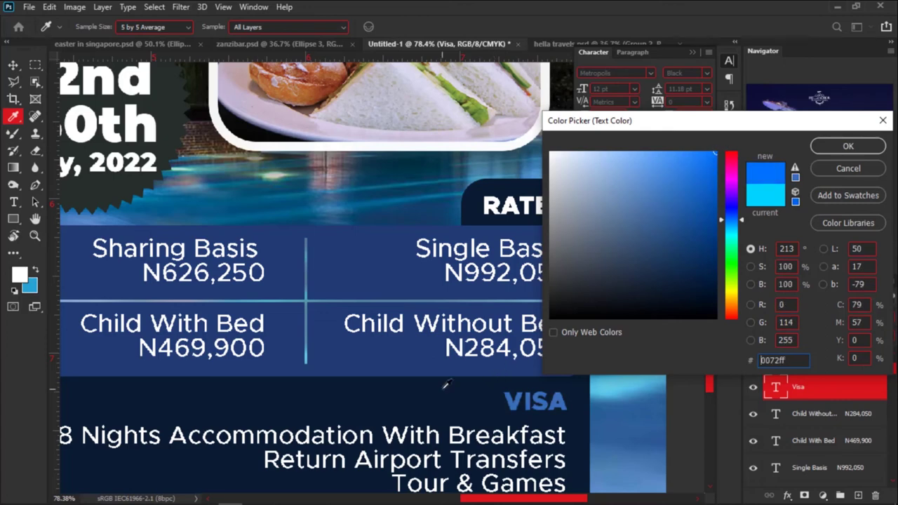
click(848, 147)
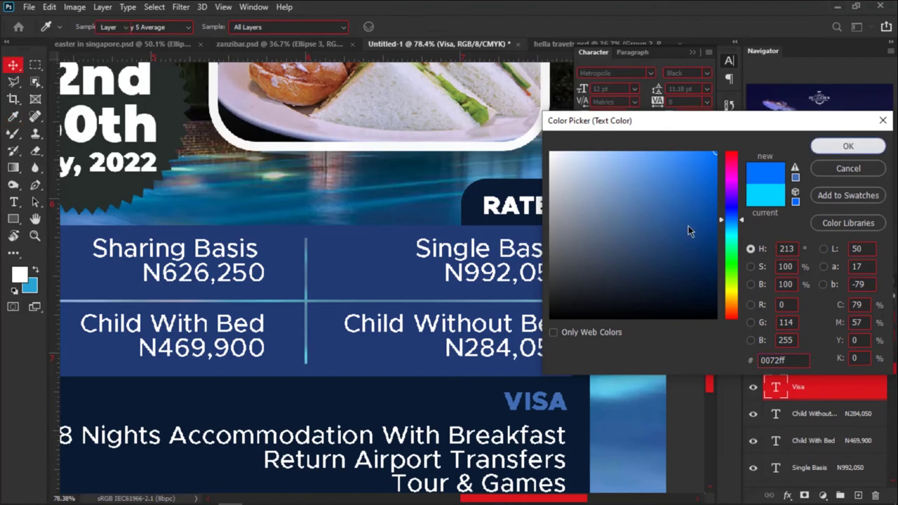
scroll(561, 304, down, 5)
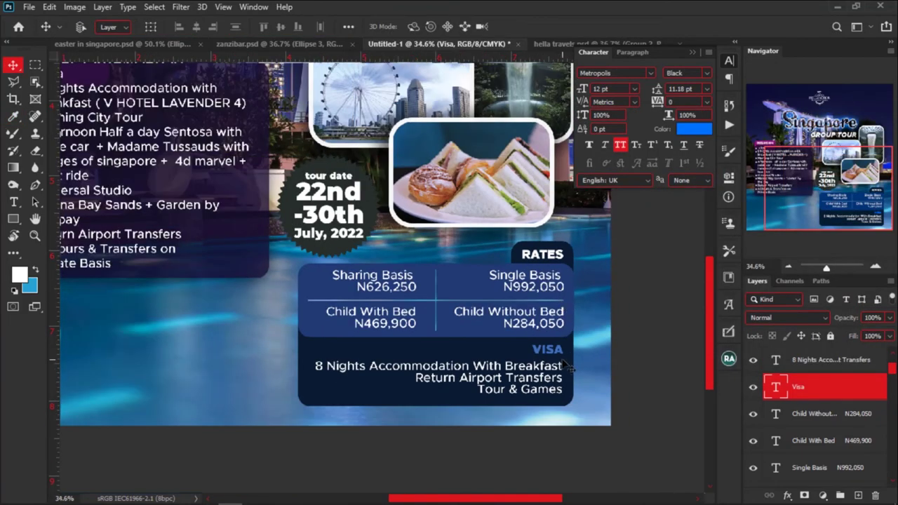
scroll(567, 362, down, 2)
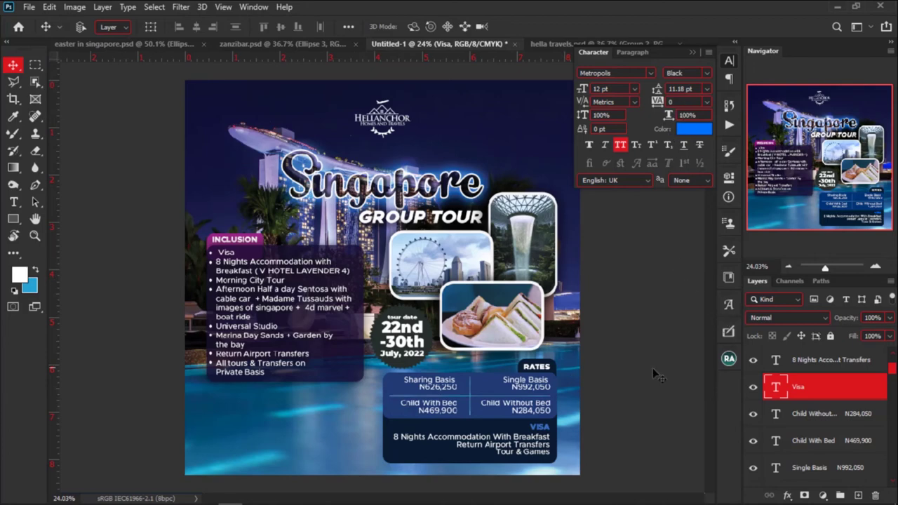
scroll(517, 404, down, 1)
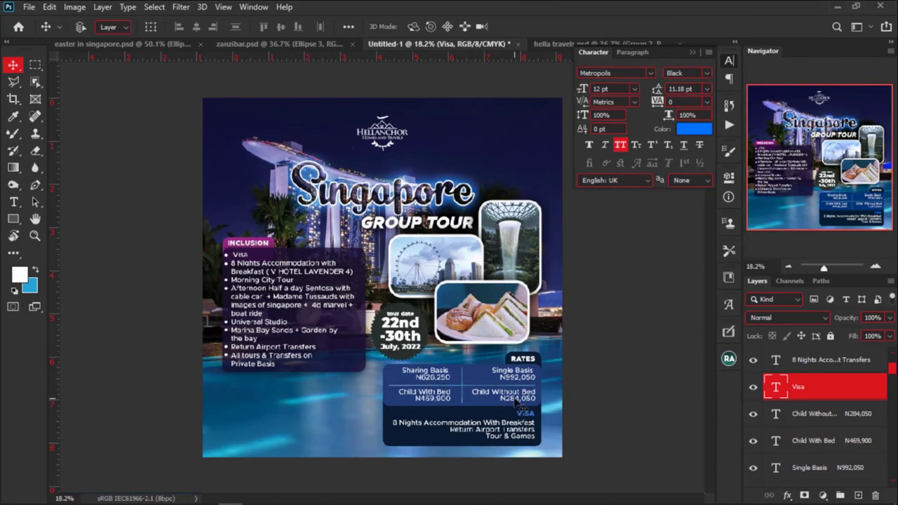
scroll(399, 333, up, 3)
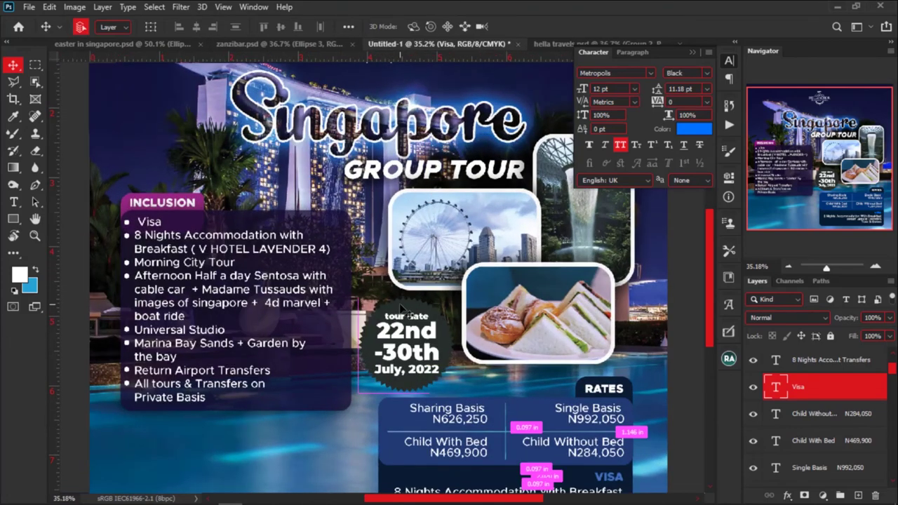
ctrl+click(404, 309)
Fill the tour-date badge with dark green 006e08.
scroll(404, 309, down, 3)
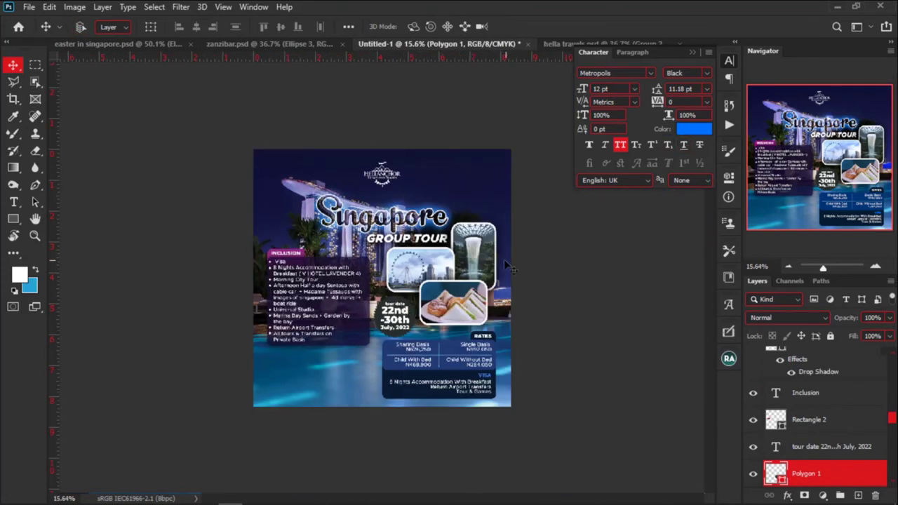
double_click(775, 473)
drag(580, 288, 715, 247)
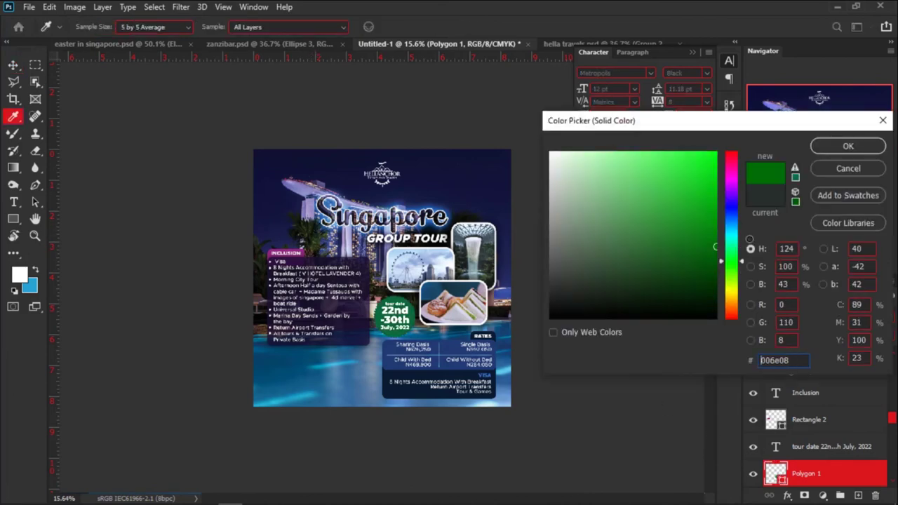
click(836, 155)
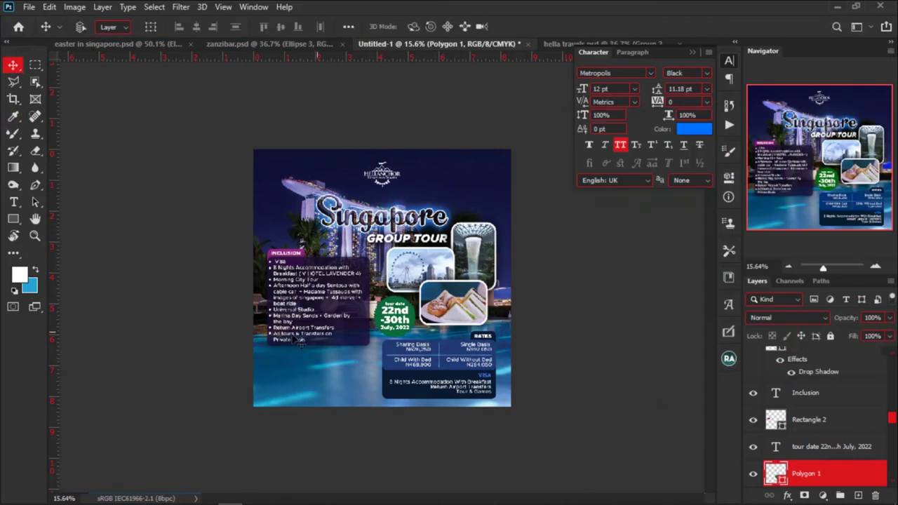
Shrink the July, 2022 line to 10.39 pt and adjust its leading.
scroll(299, 340, up, 4)
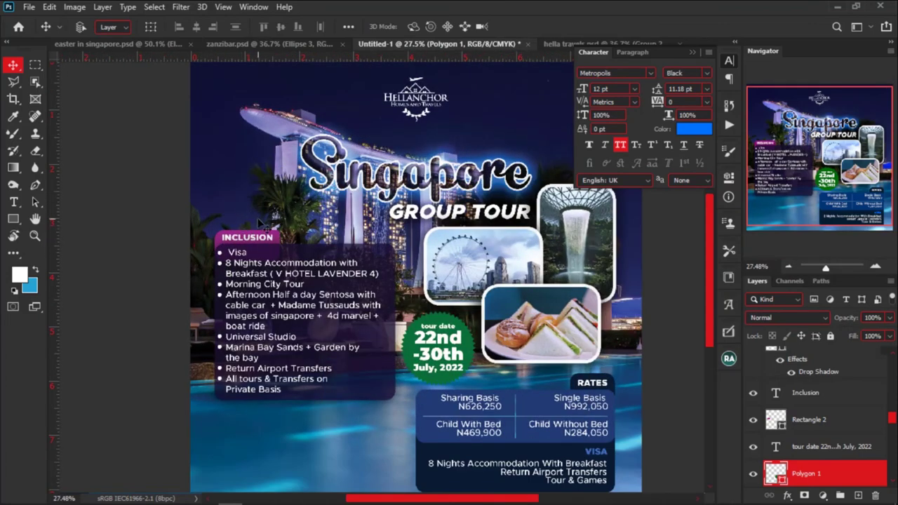
scroll(439, 398, up, 5)
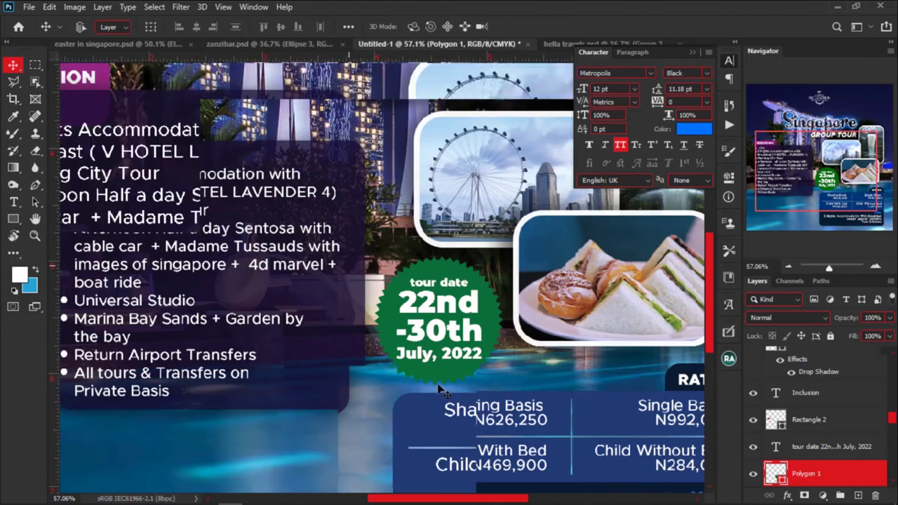
scroll(439, 391, up, 2)
key(t)
drag(368, 330, 519, 322)
click(481, 303)
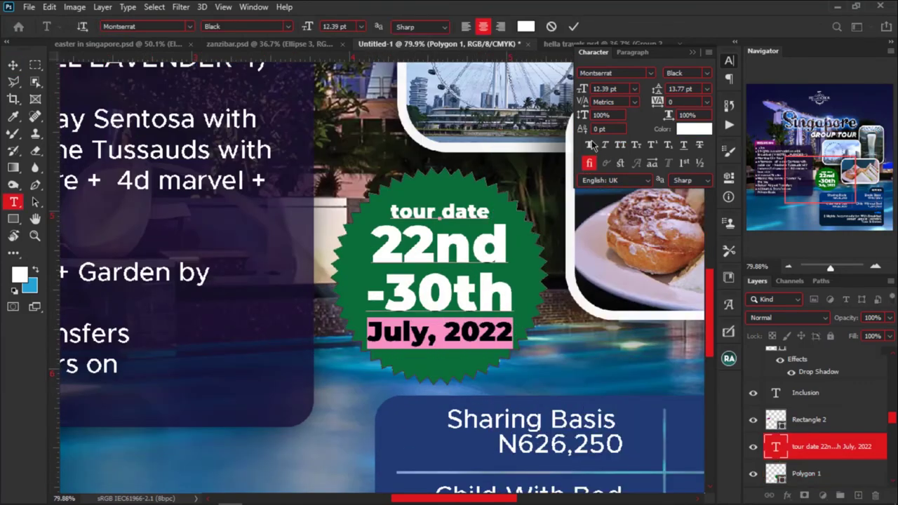
click(600, 89)
scroll(601, 89, down, 1)
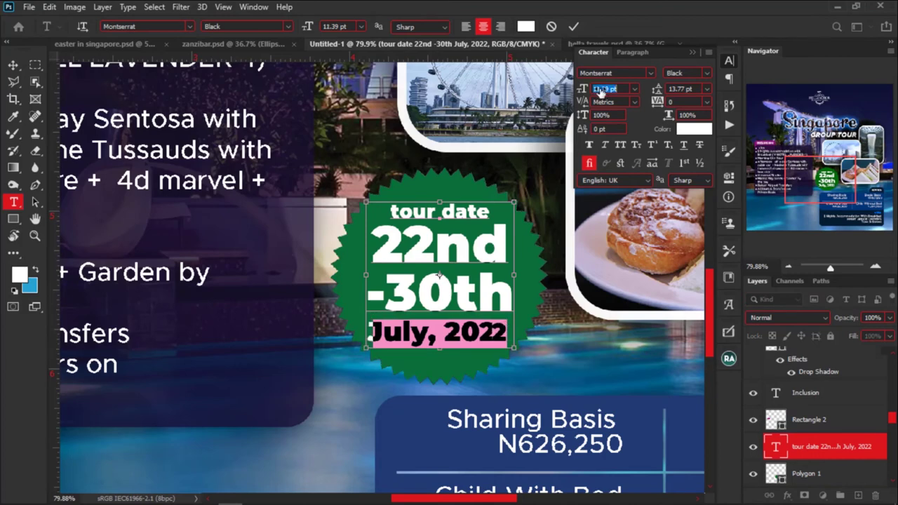
scroll(599, 92, down, 1)
click(678, 90)
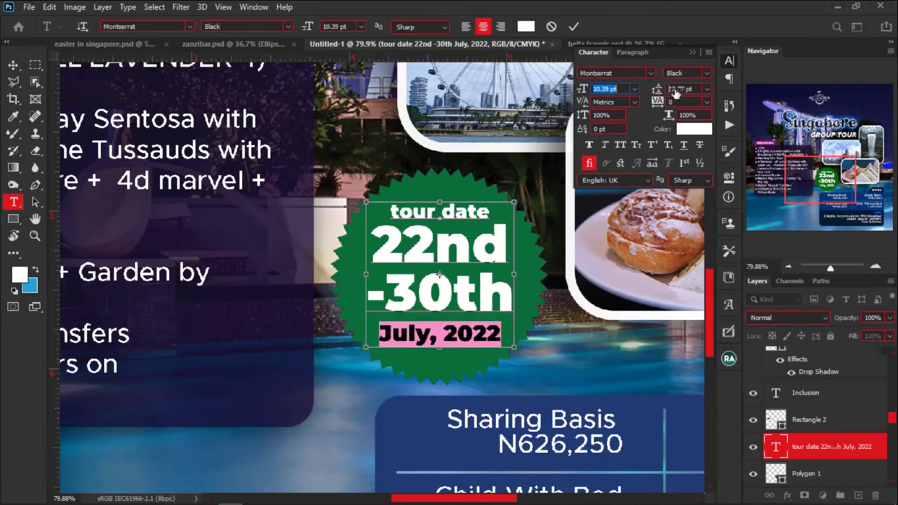
scroll(674, 93, down, 1)
scroll(674, 92, up, 2)
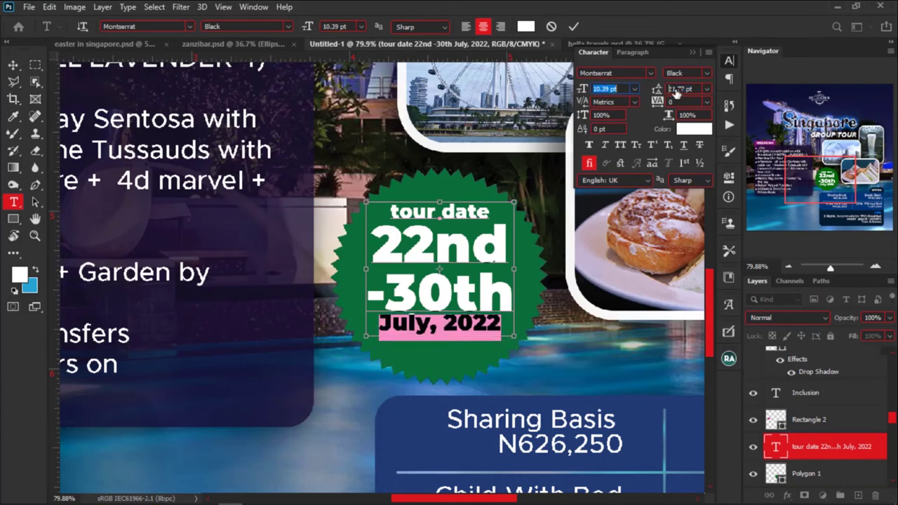
click(12, 64)
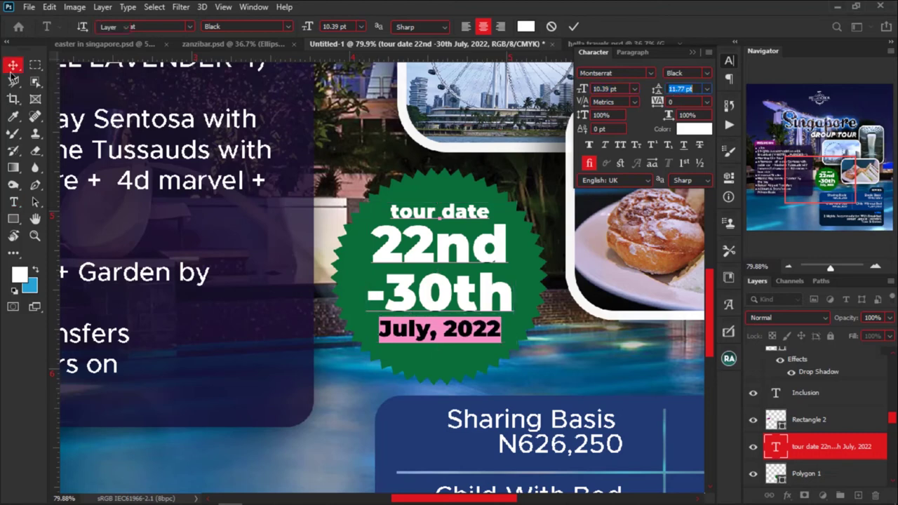
Centre the date text horizontally and vertically on the green badge.
shift+click(450, 194)
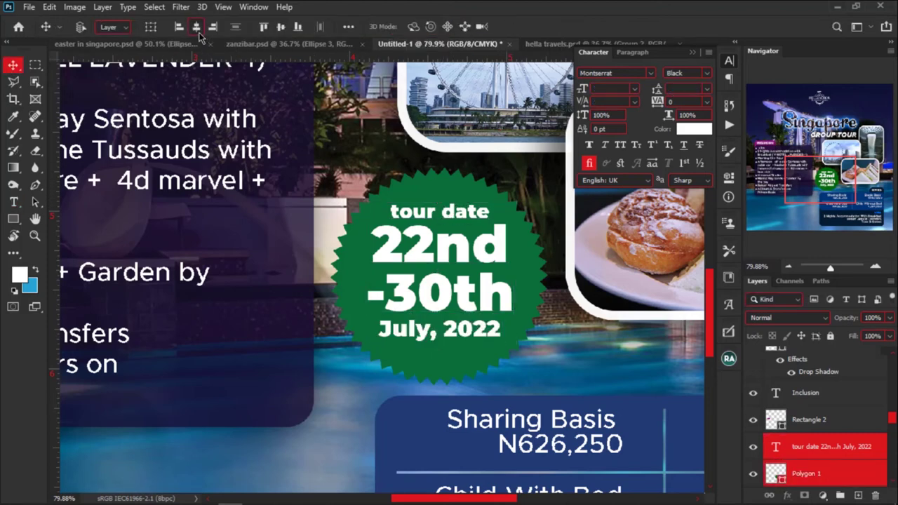
click(198, 28)
click(281, 27)
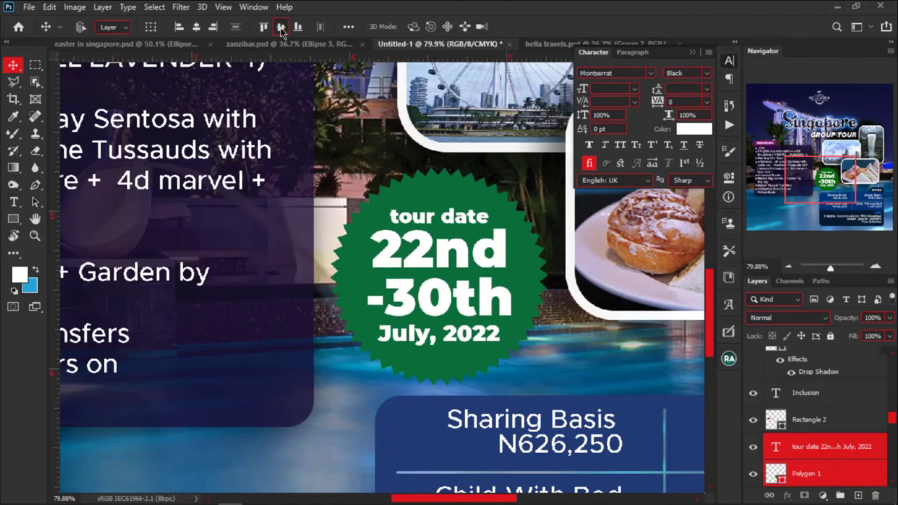
key(ctrl+0)
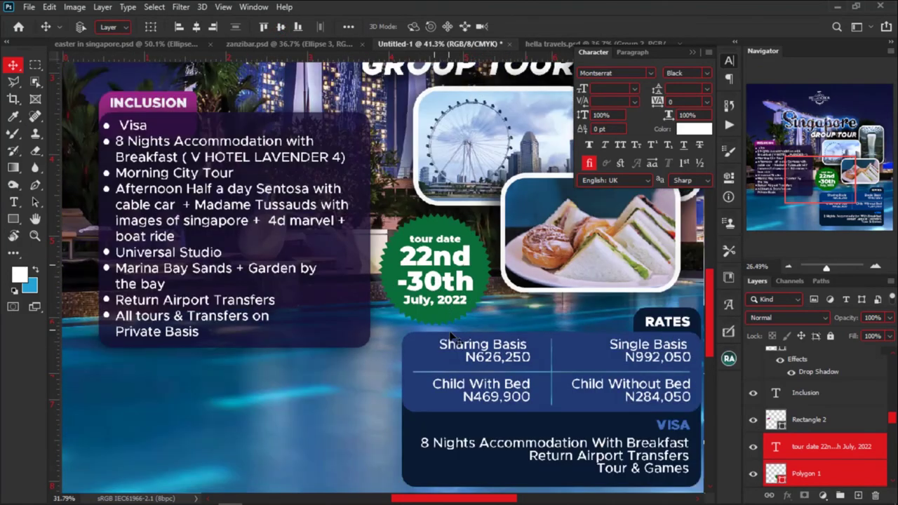
Unhide the THE HOTEL IS V HOTEL LAVENDER text layer and drag it below the inclusion list.
scroll(422, 351, up, 2)
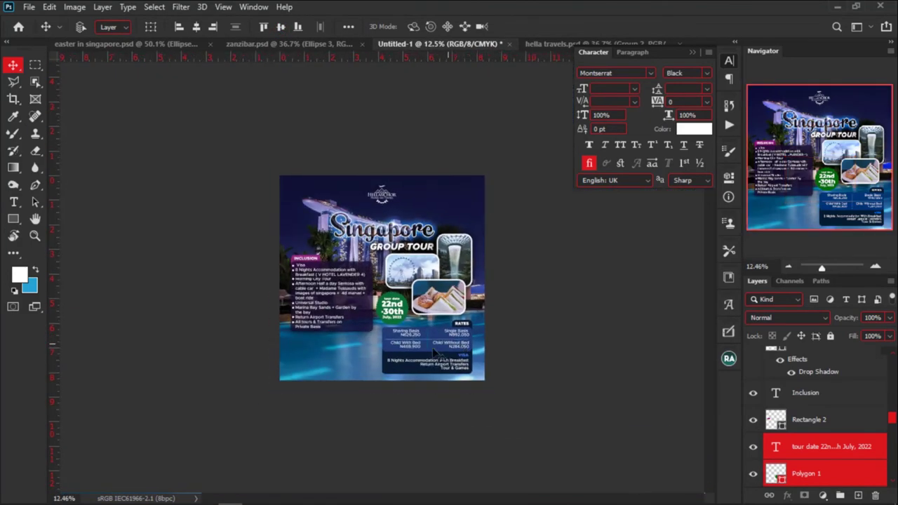
scroll(770, 426, up, 3)
scroll(770, 426, up, 10)
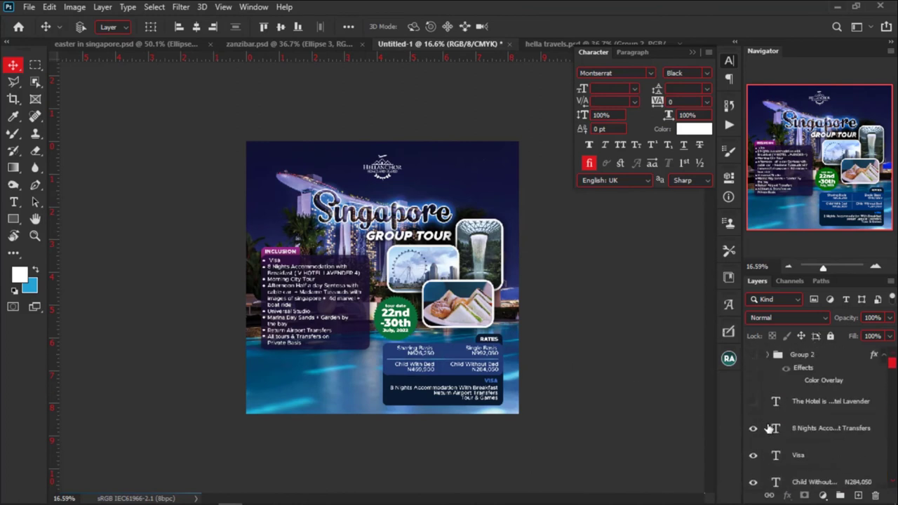
click(753, 405)
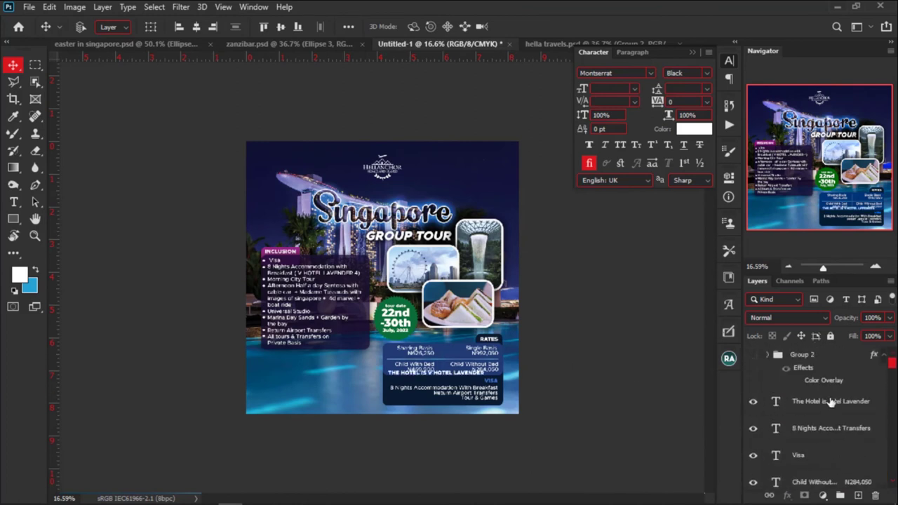
click(831, 401)
scroll(418, 418, up, 3)
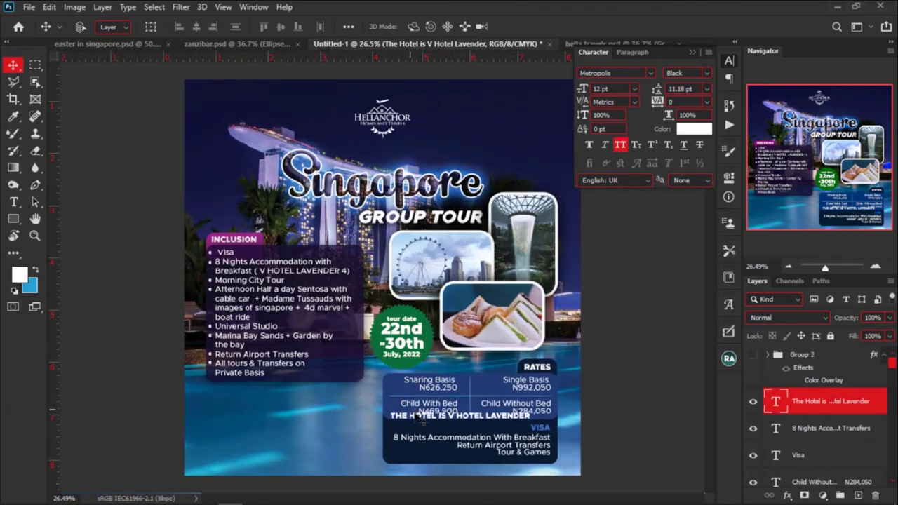
drag(481, 426, 277, 398)
scroll(278, 398, up, 1)
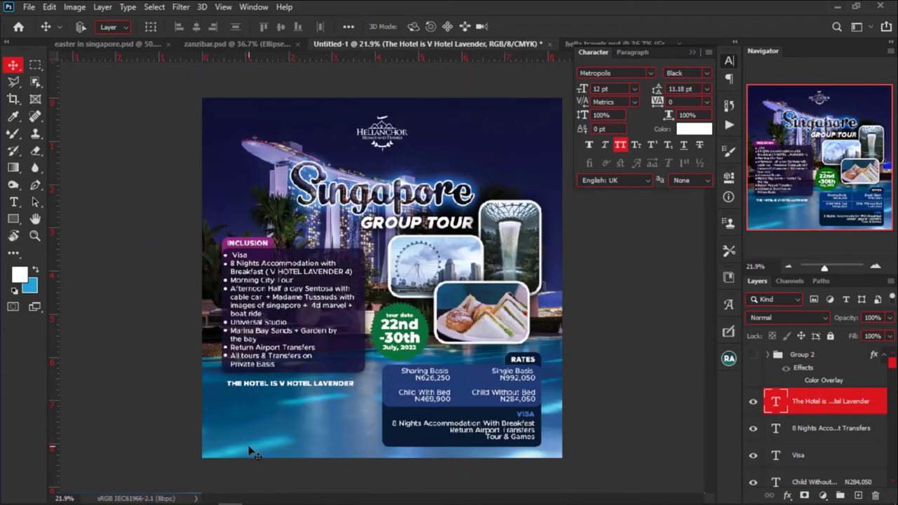
scroll(243, 453, up, 8)
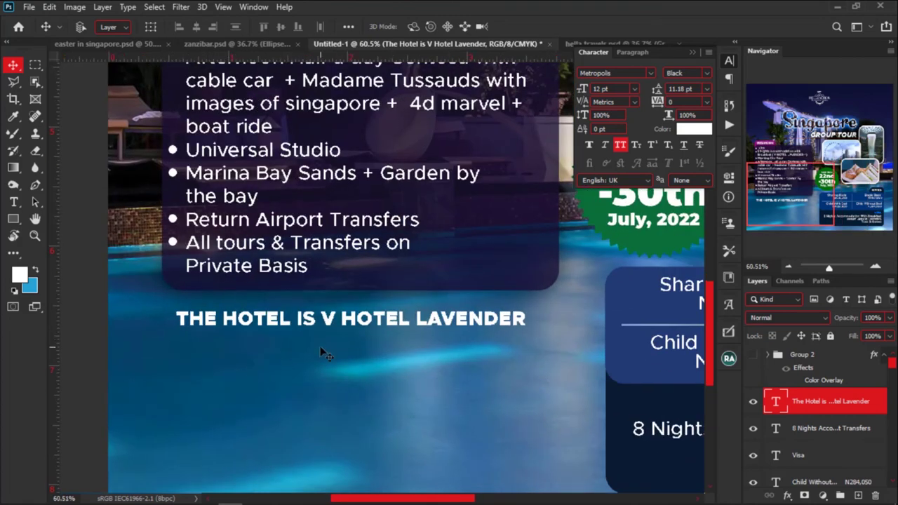
Replace 'THE HOTEL IS' with 'ACCOMODATION:', break the line after the colon, and left-align it.
key(t)
drag(177, 318, 318, 318)
text(ACCO)
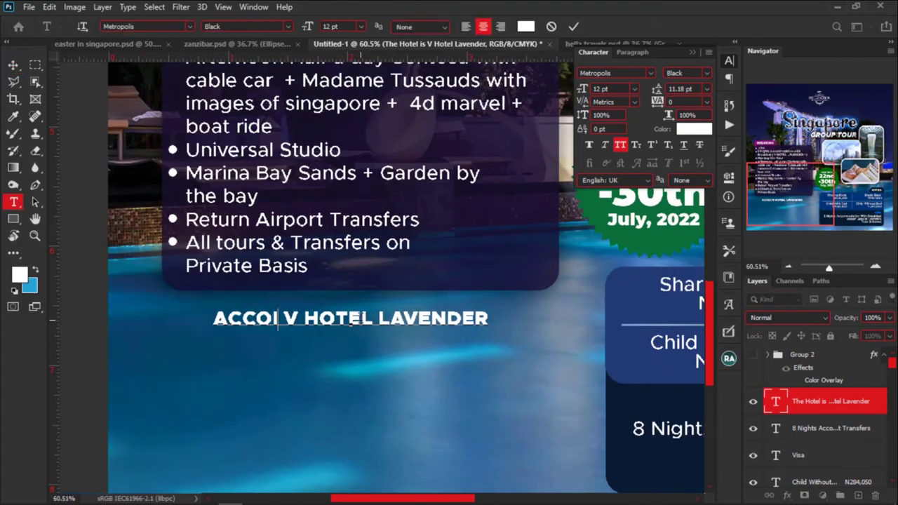
text(MODATION)
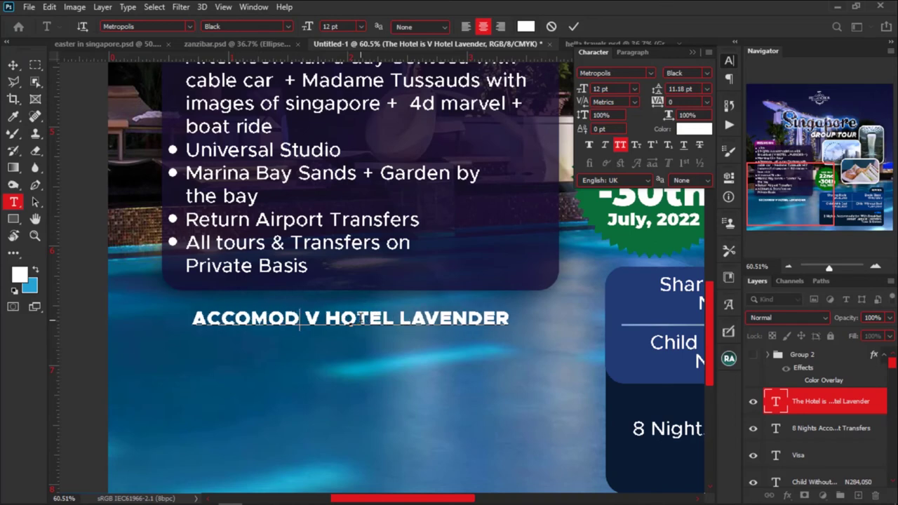
text(:)
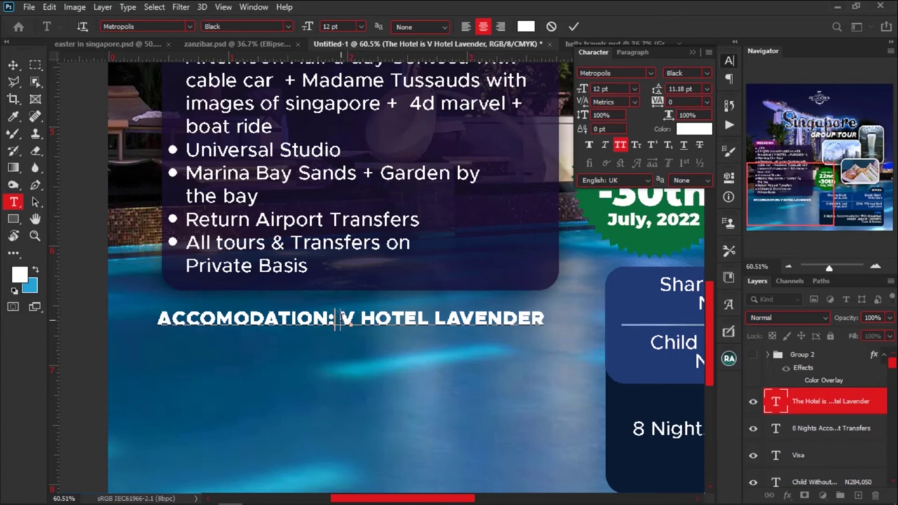
key(Return)
key(ctrl+a)
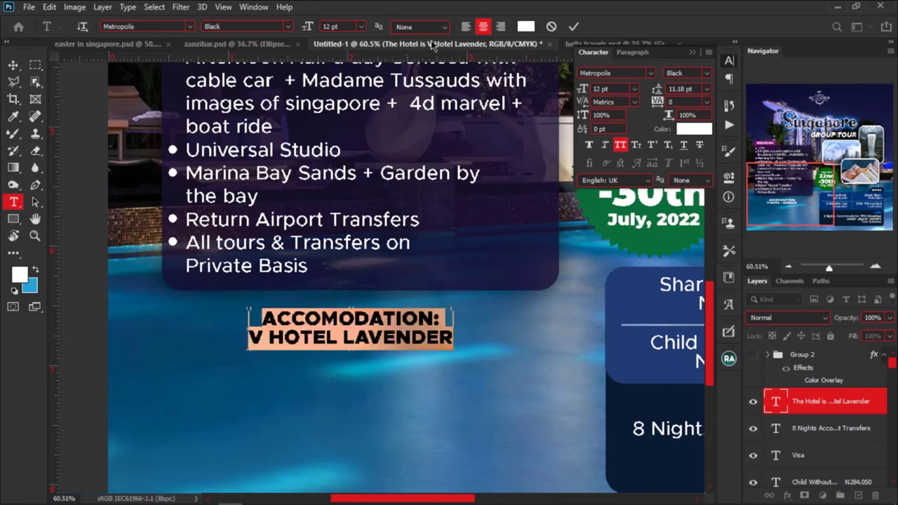
click(466, 26)
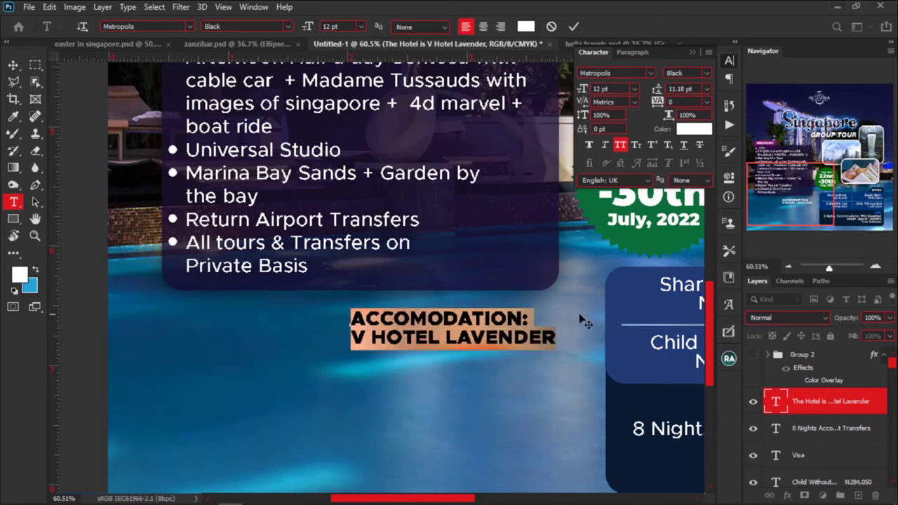
Set the V HOTEL LAVENDER line to Medium weight and commit the text.
drag(560, 334, 323, 294)
drag(561, 339, 366, 338)
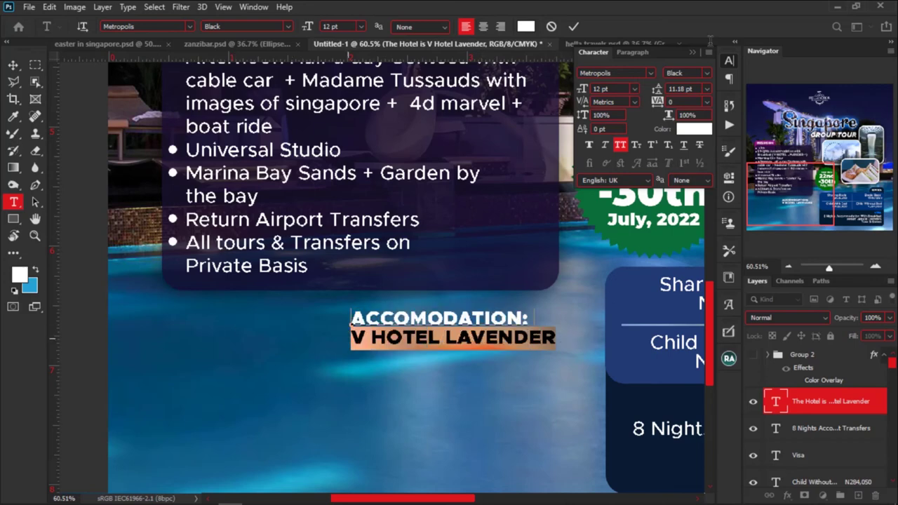
click(706, 75)
click(590, 169)
click(530, 317)
key(ctrl+Return)
Move the accommodation text left so it sits under the inclusion box.
key(v)
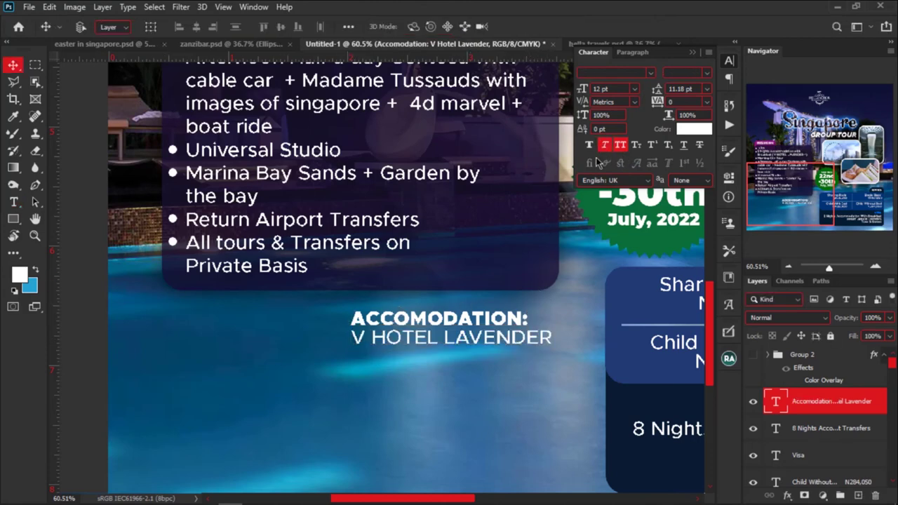
drag(476, 344, 285, 338)
scroll(322, 353, down, 3)
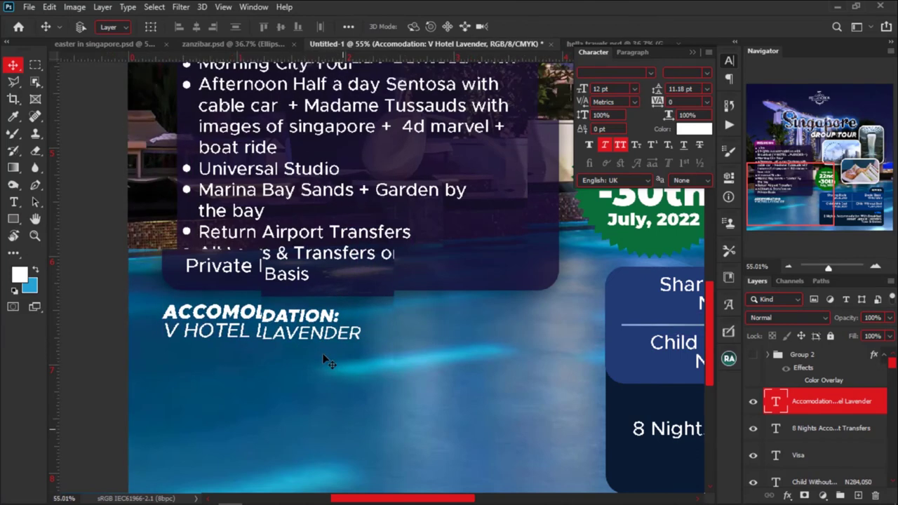
scroll(326, 361, down, 3)
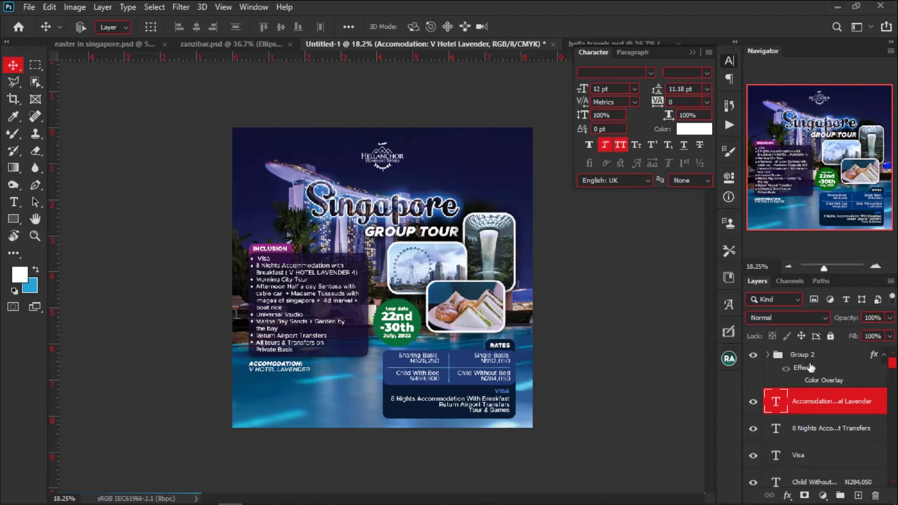
Drag the Contact block group (Group 2) to the flyer's lower left.
click(846, 361)
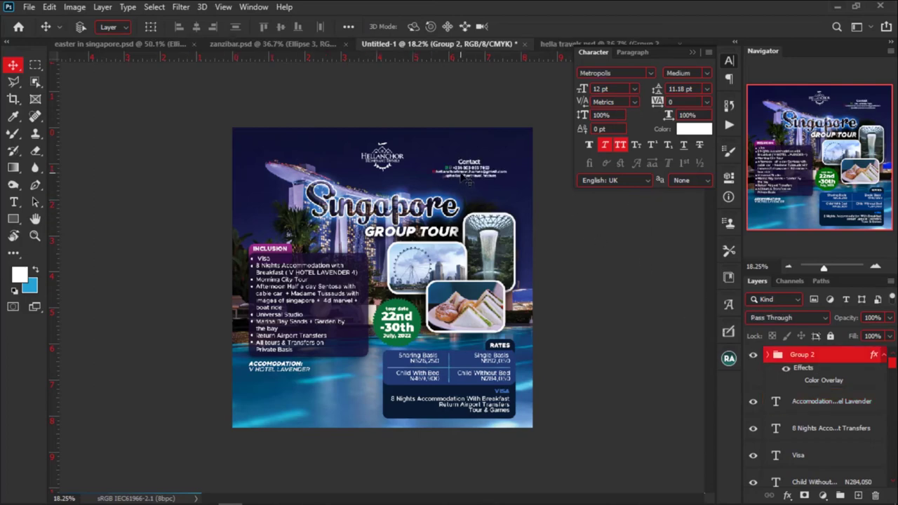
drag(449, 181, 267, 419)
scroll(288, 429, up, 3)
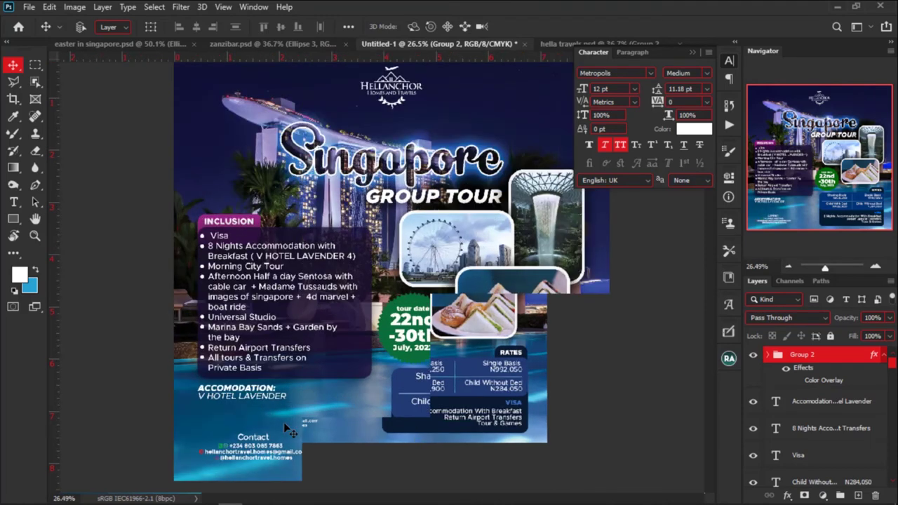
Scale the Contact block up to about 148% and apply the new size.
key(ctrl+t)
drag(323, 441, 399, 418)
key(Return)
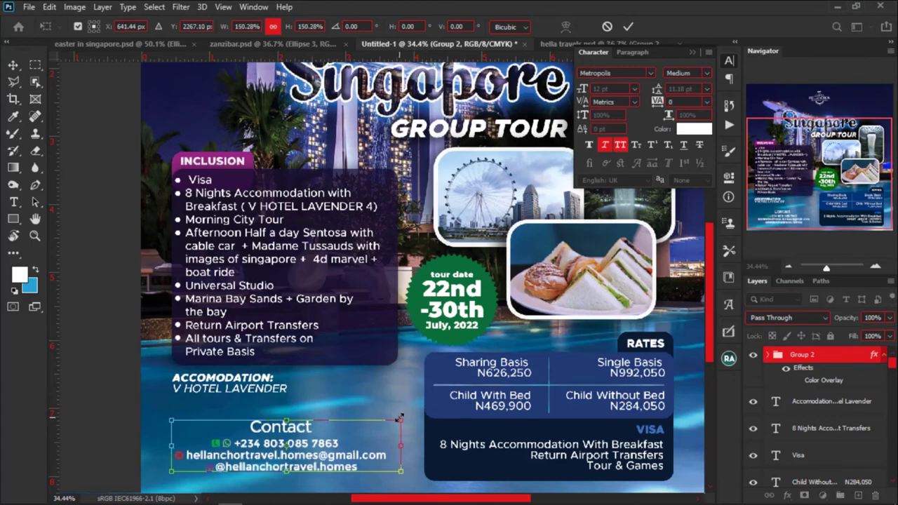
scroll(396, 425, down, 2)
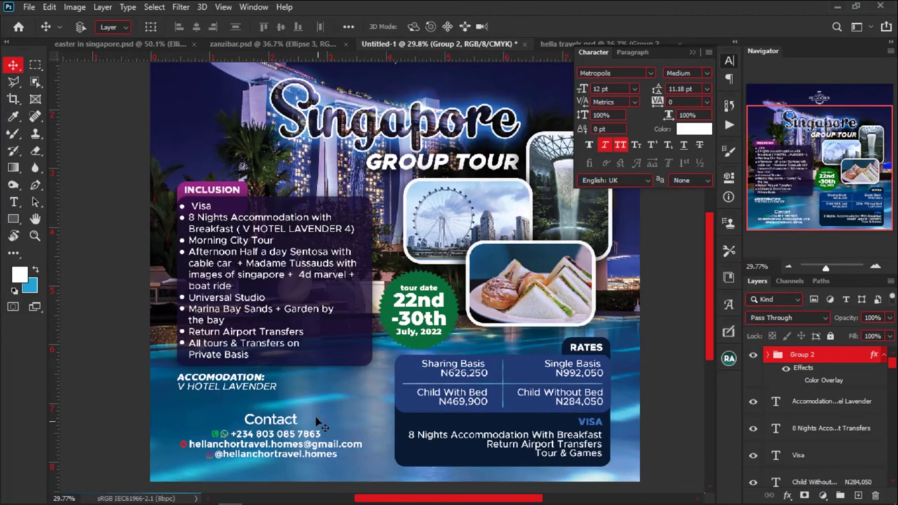
scroll(303, 376, down, 1)
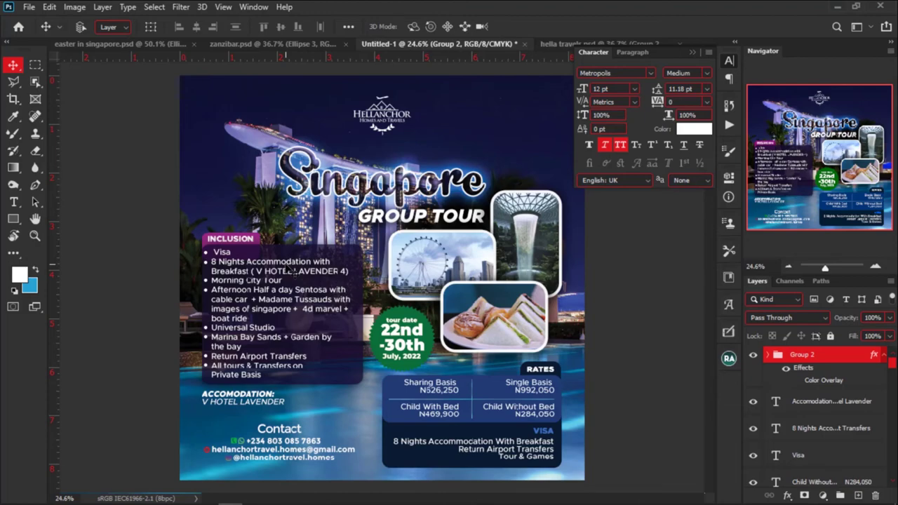
scroll(291, 269, down, 2)
scroll(337, 442, up, 5)
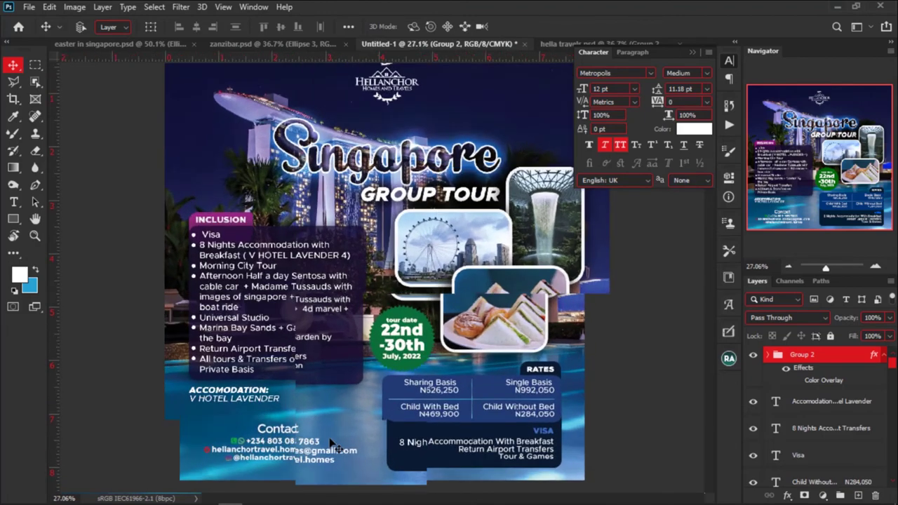
key(t)
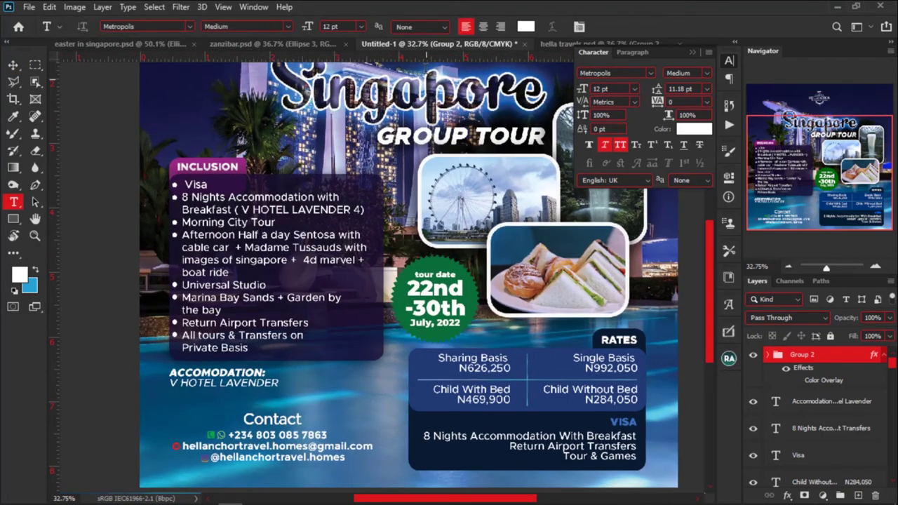
Left-align the contact details text and shift it and the Contact heading left.
click(835, 428)
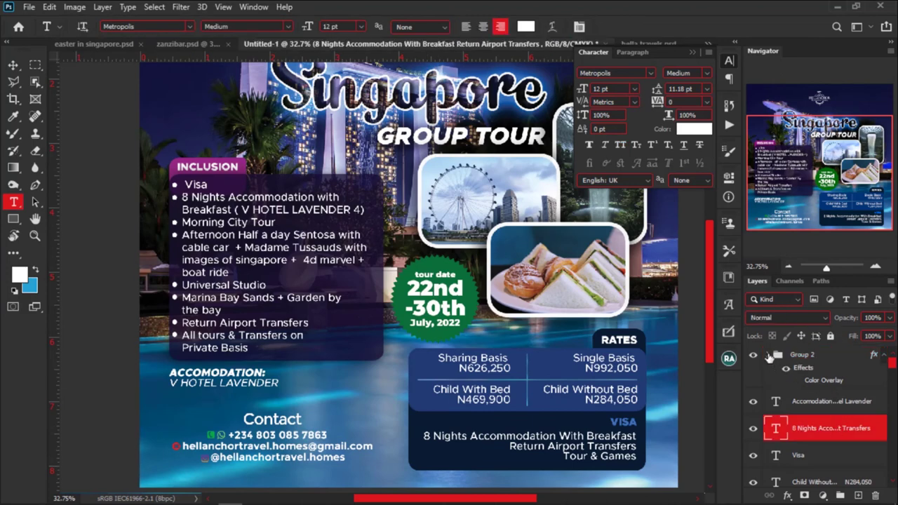
click(768, 356)
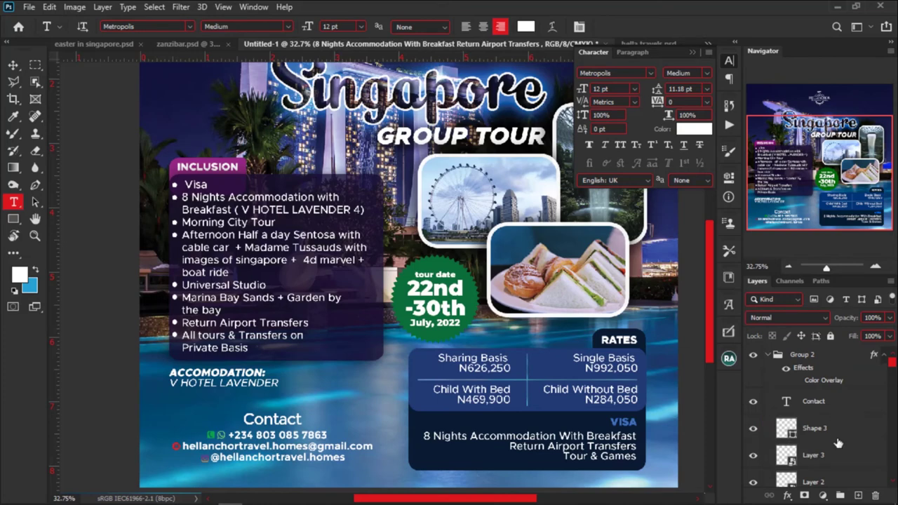
scroll(839, 443, down, 3)
click(845, 478)
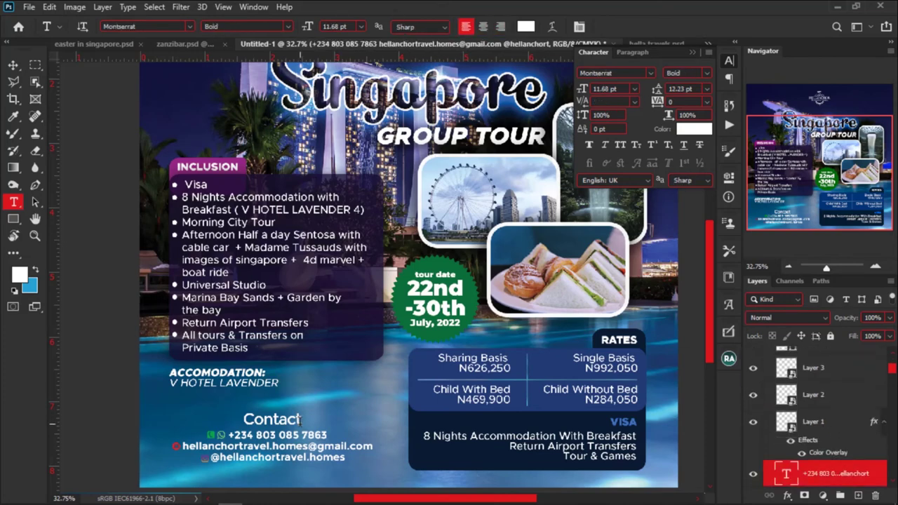
key(ctrl+shift+l)
key(v)
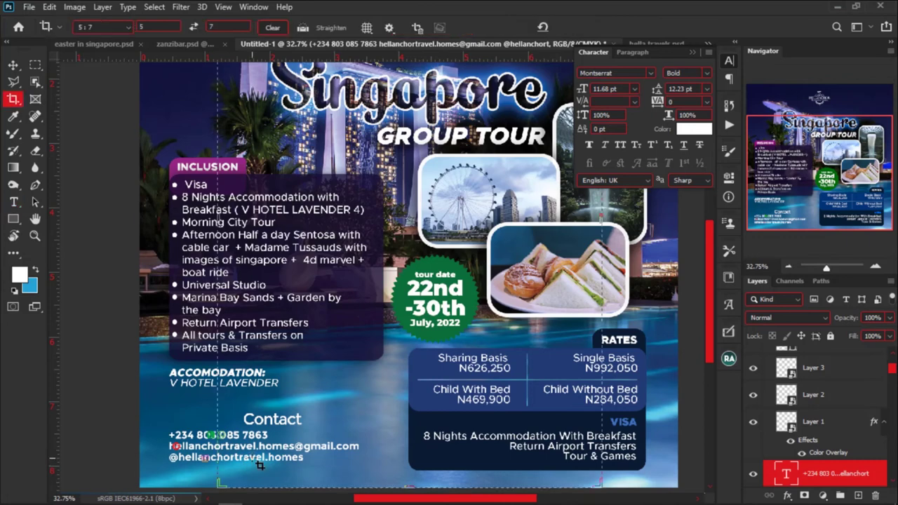
drag(251, 458, 320, 459)
scroll(214, 490, up, 5)
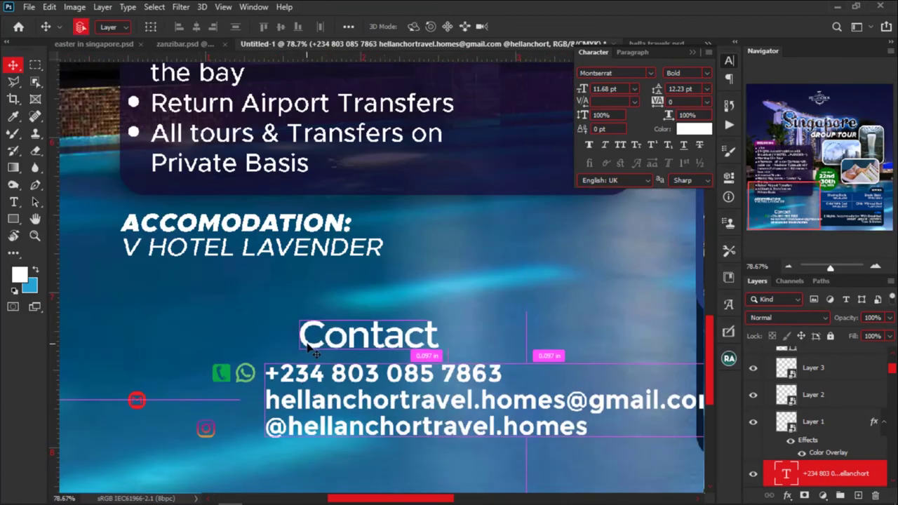
drag(334, 355, 247, 351)
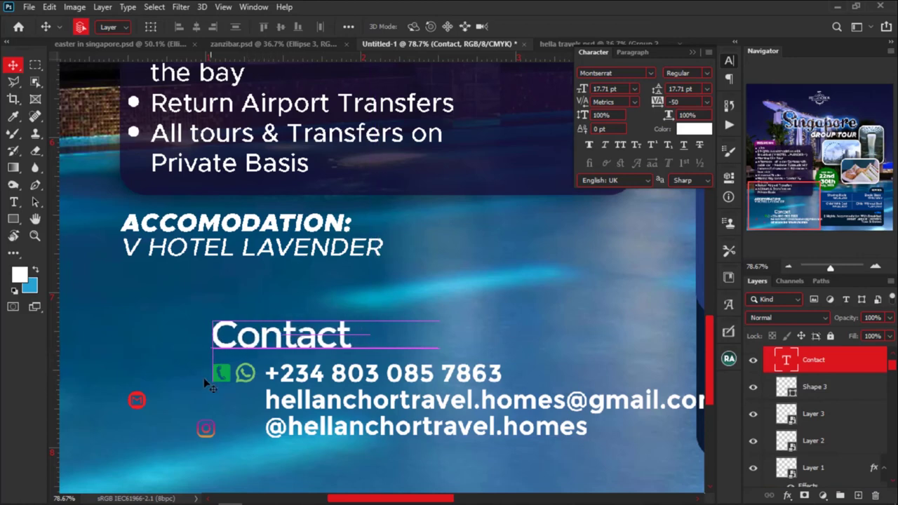
Place the red email icon beside the email line.
click(138, 401)
drag(142, 405, 251, 405)
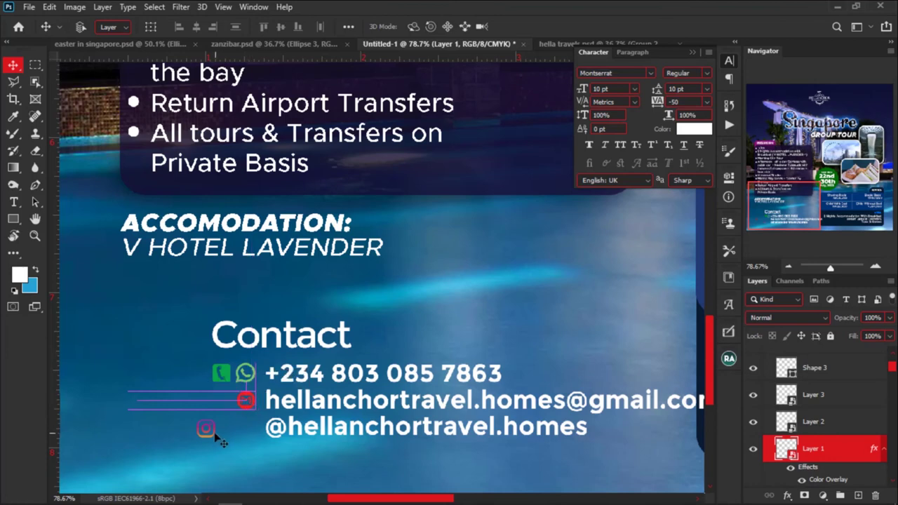
click(215, 436)
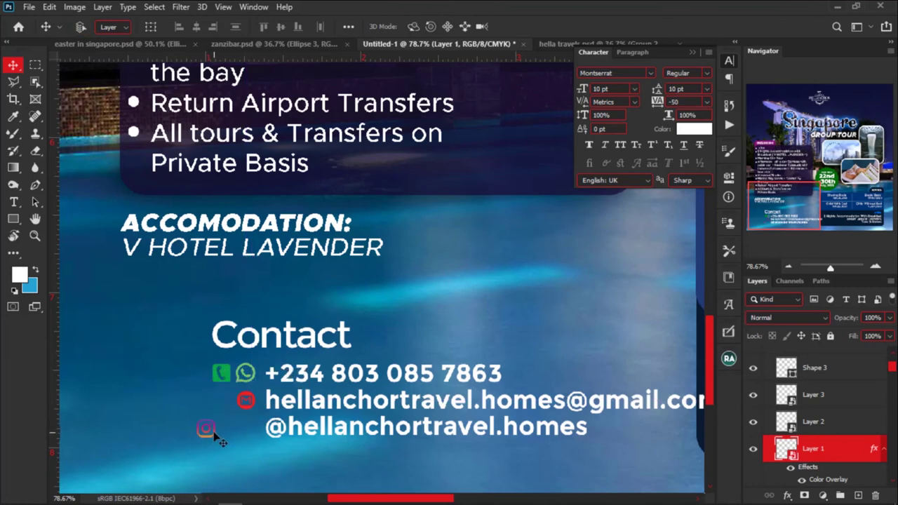
key(ctrl+z)
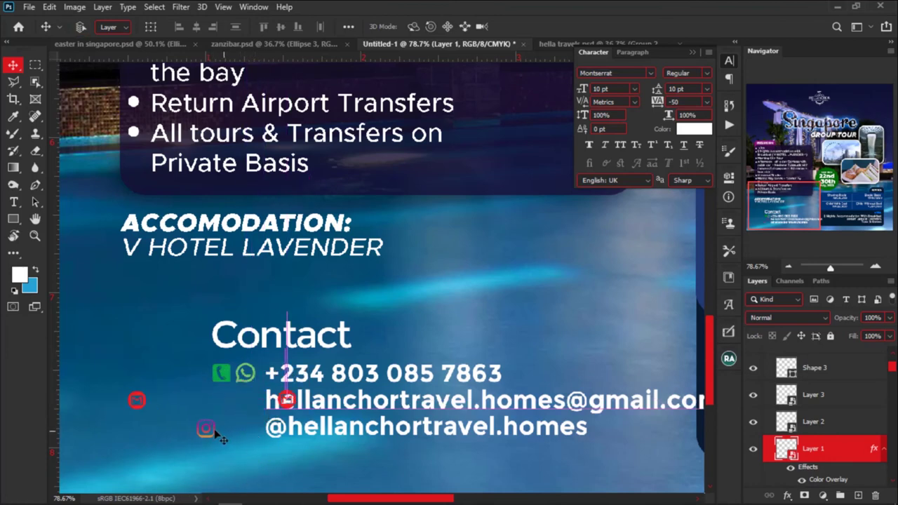
scroll(214, 429, up, 2)
drag(106, 387, 260, 391)
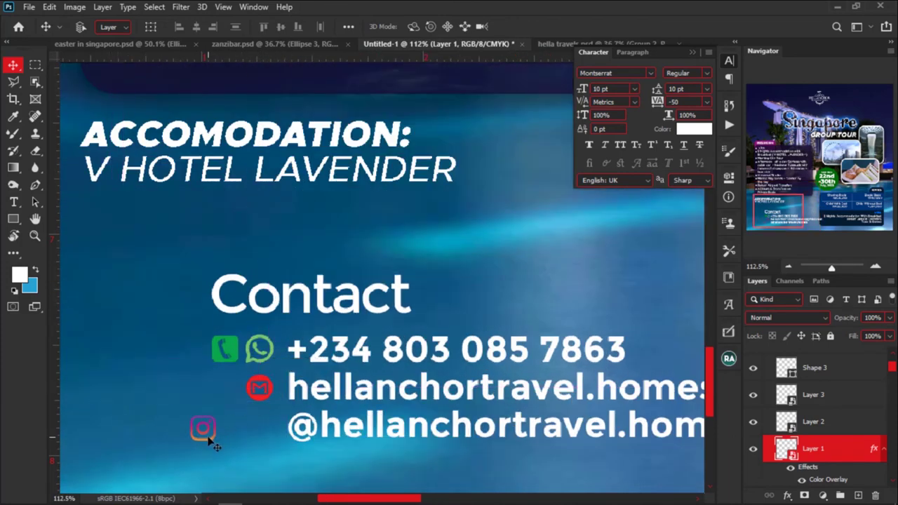
key(ctrl)
Move the Instagram icon beside its handle line and select the contact group.
drag(210, 439, 273, 438)
scroll(763, 380, up, 2)
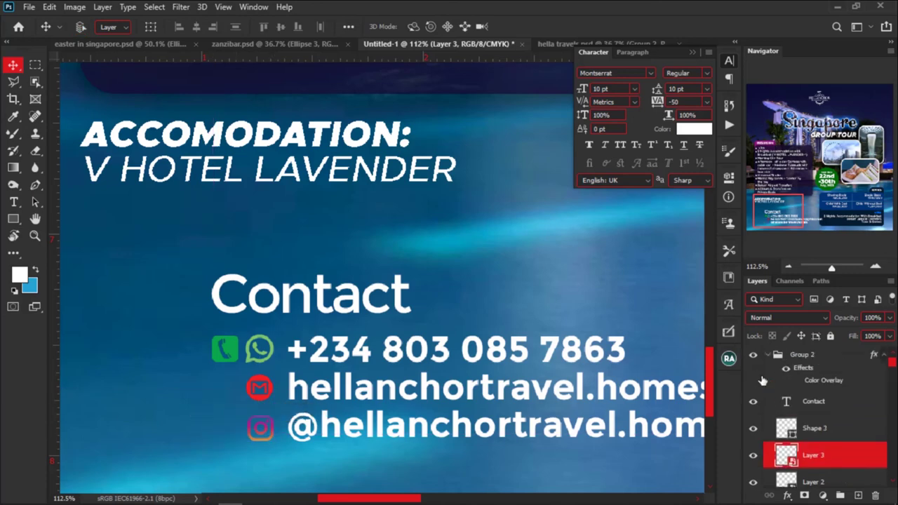
click(824, 381)
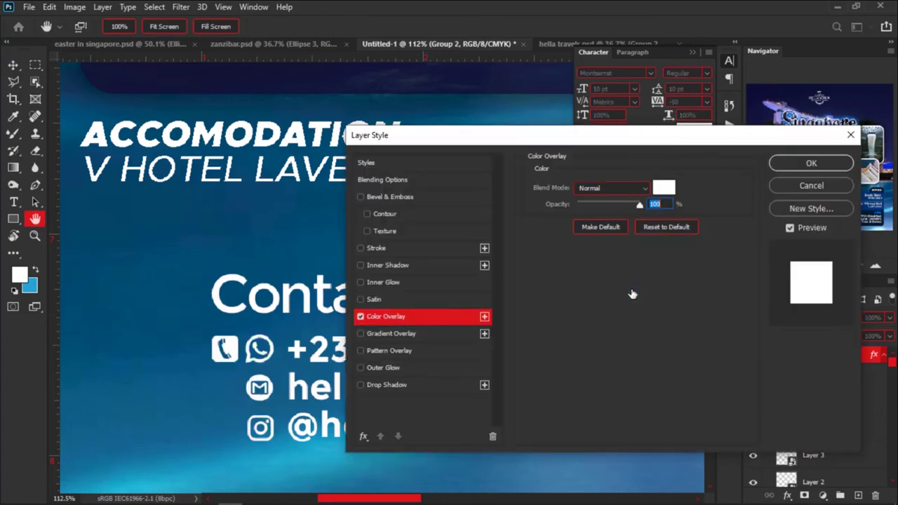
Keep the white overlay, shift the Contact group left, and nudge the accommodation text right.
click(840, 163)
scroll(359, 298, down, 4)
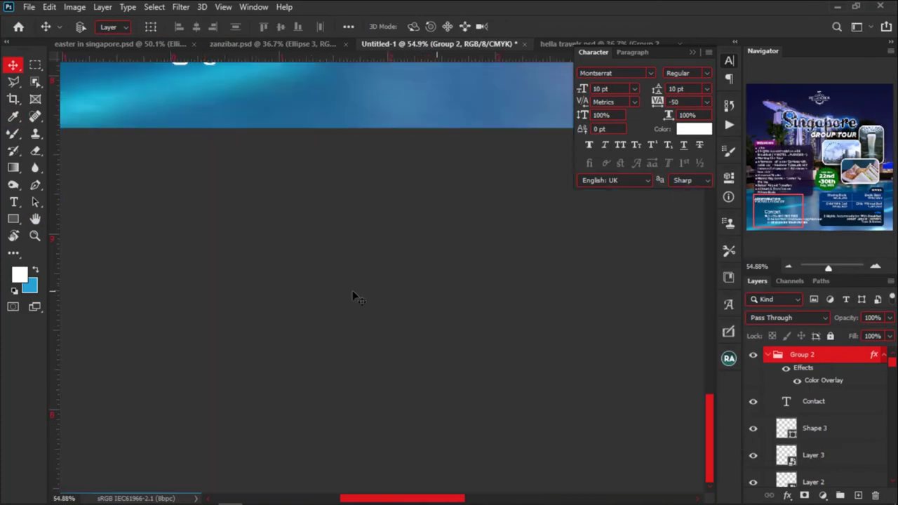
scroll(360, 297, down, 1)
drag(420, 319, 374, 316)
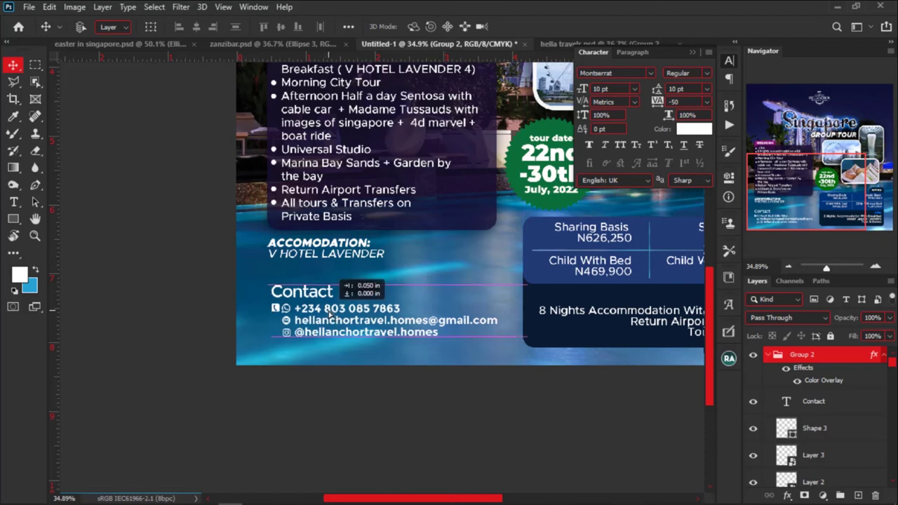
scroll(309, 299, down, 2)
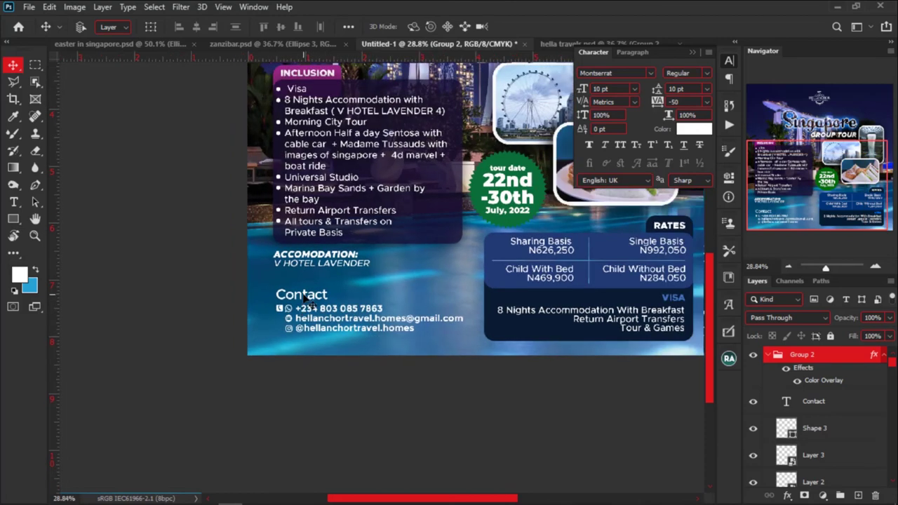
drag(322, 261, 415, 253)
Drag a copy of the Inclusion rectangle downward.
click(452, 239)
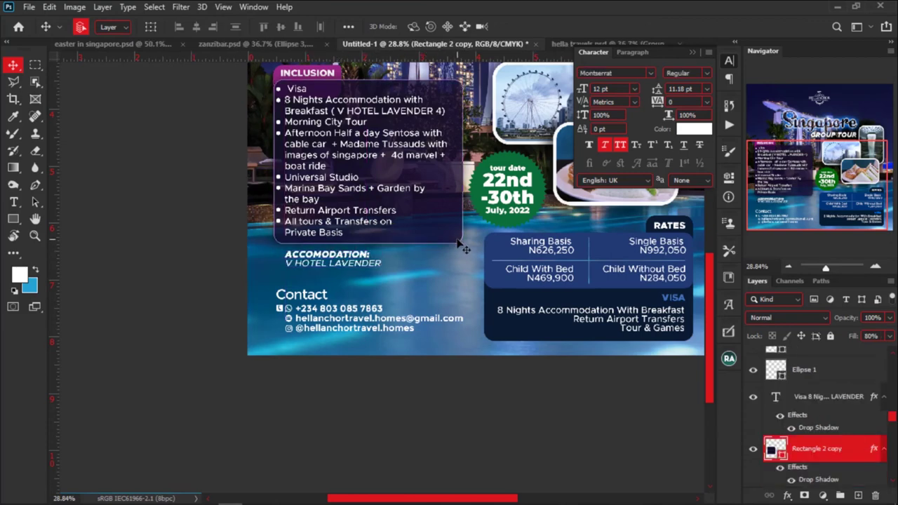
drag(441, 243, 442, 277)
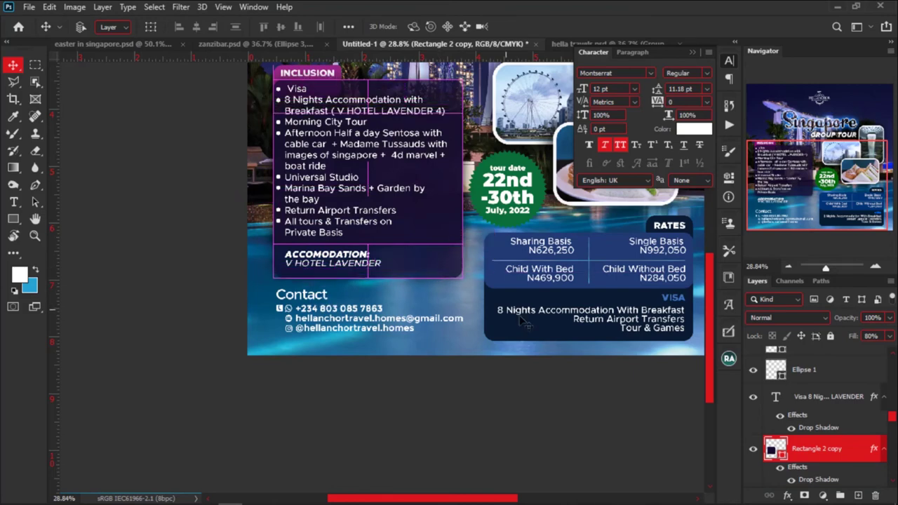
scroll(829, 401, down, 1)
scroll(830, 402, up, 1)
drag(843, 376, 836, 467)
scroll(421, 282, up, 1)
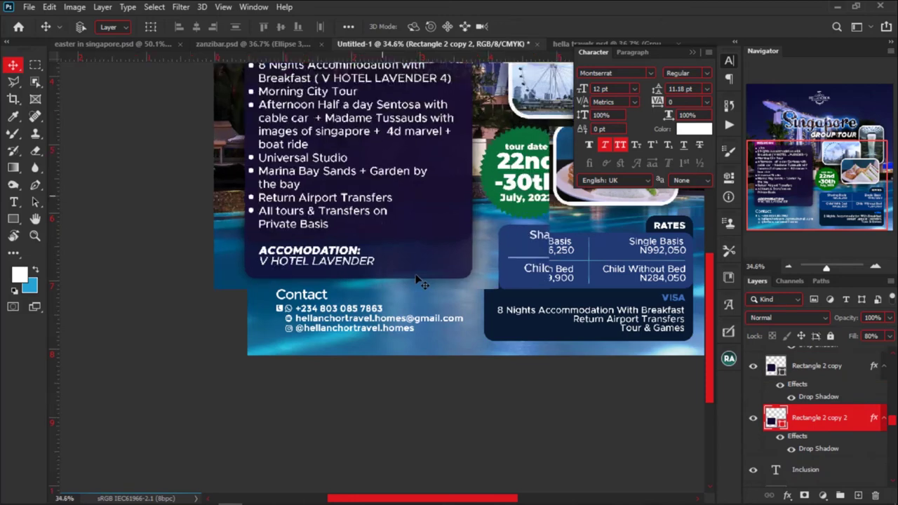
Shorten the copied rectangle so it sits below the Inclusion list.
key(ctrl+t)
drag(359, 83, 373, 239)
key(Return)
scroll(334, 231, up, 5)
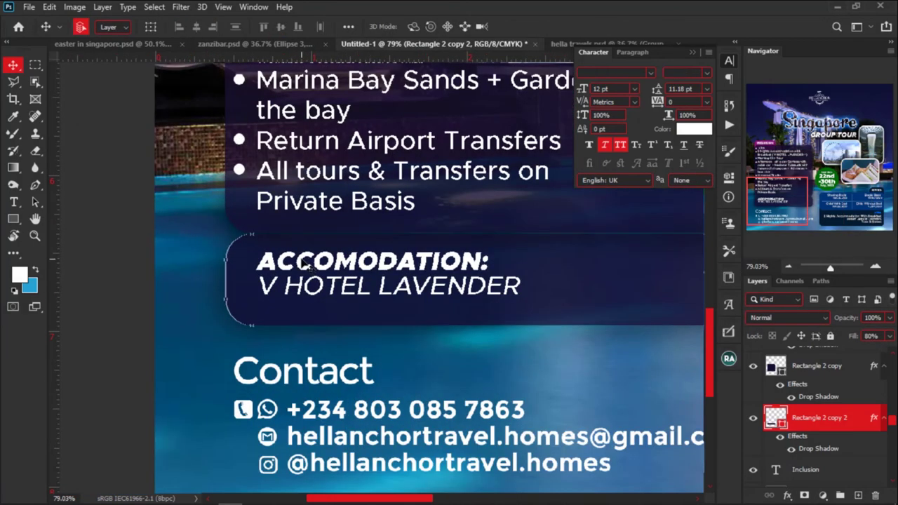
Centre the Accommodation text in its new box, then nudge it left to match the list.
click(80, 27)
click(196, 26)
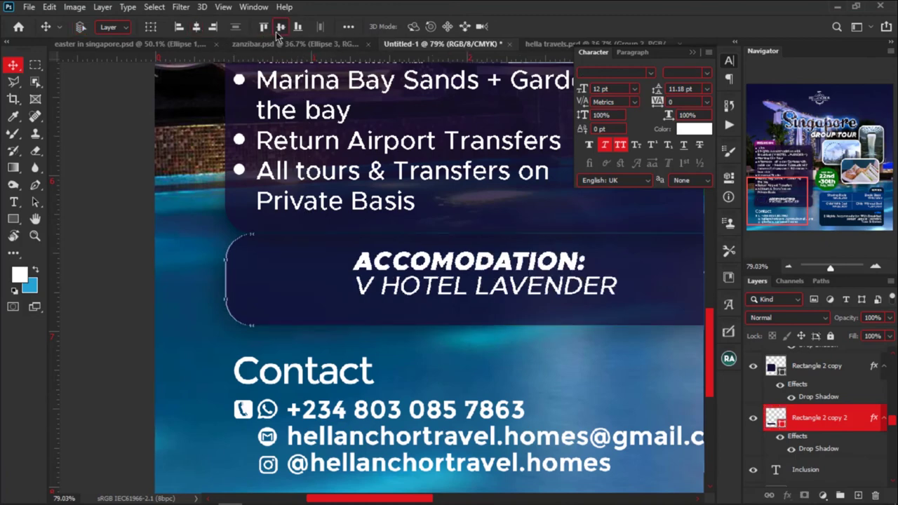
click(281, 28)
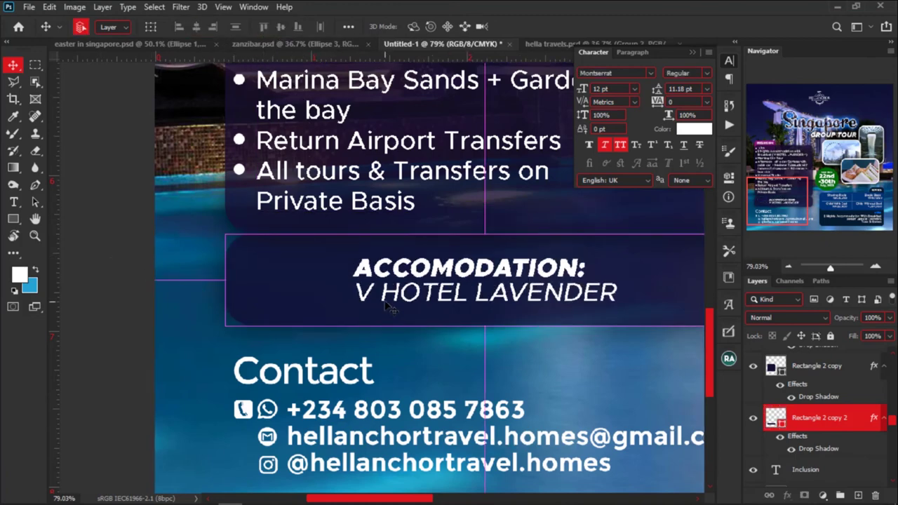
ctrl+click(372, 277)
drag(414, 284, 344, 287)
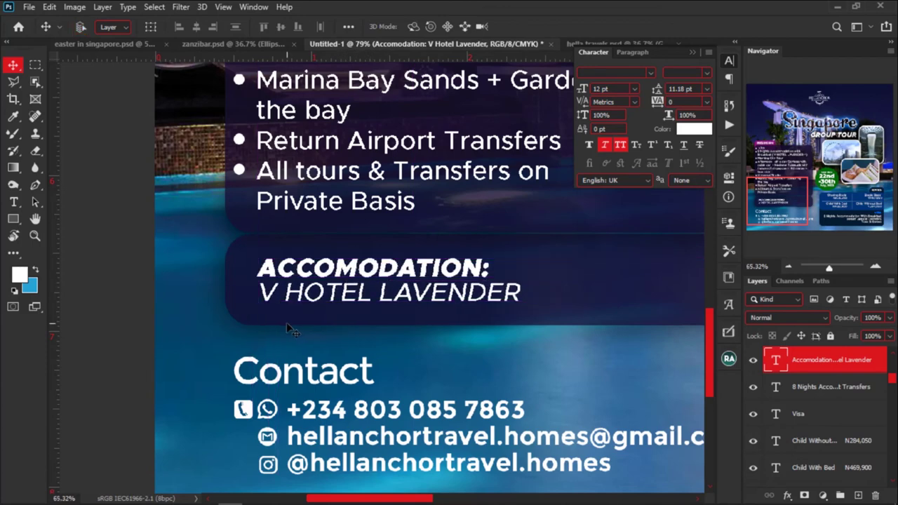
scroll(286, 322, down, 5)
scroll(287, 322, down, 3)
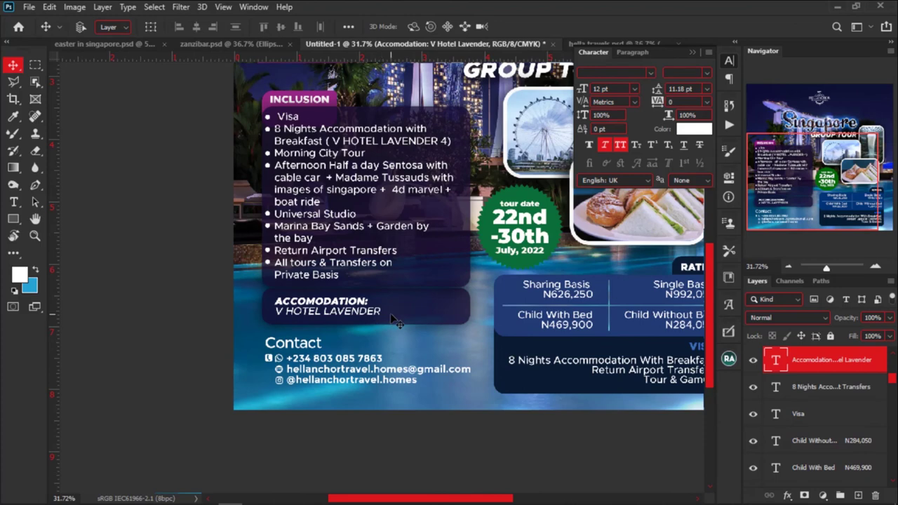
scroll(394, 321, down, 2)
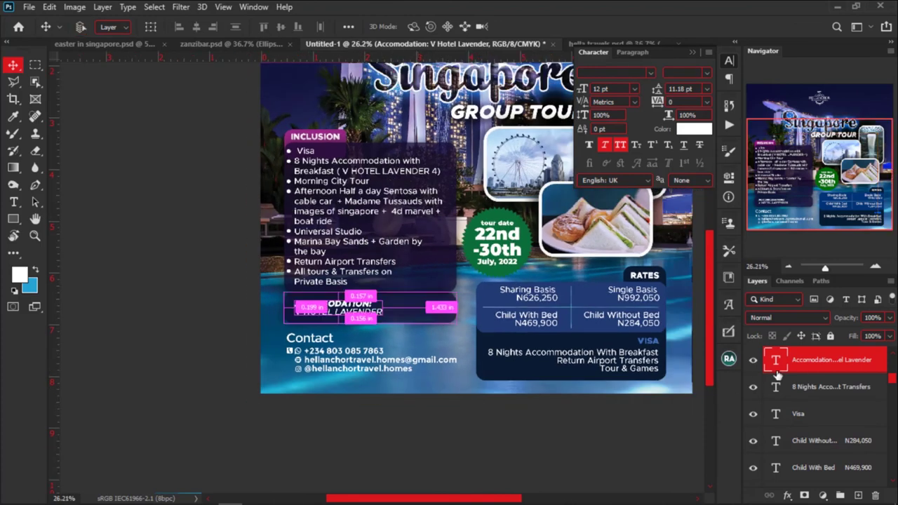
click(442, 309)
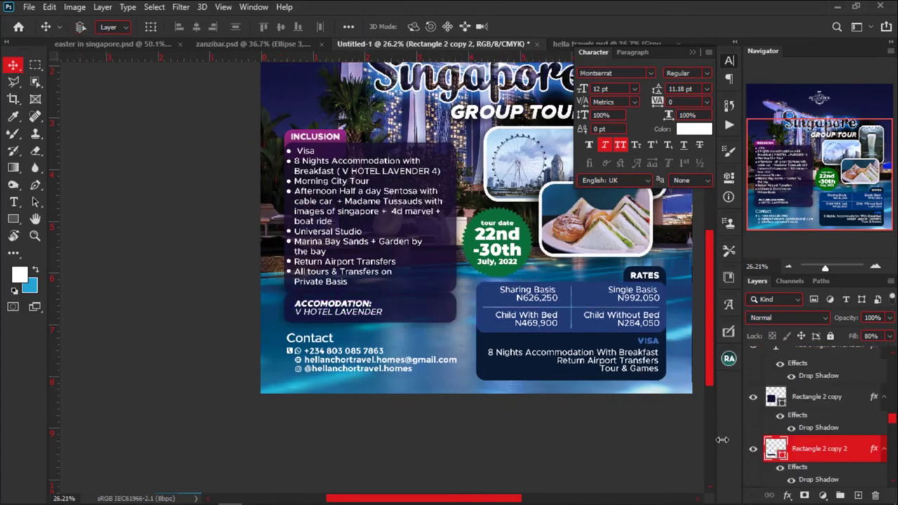
Fill the Accommodation box with purple 7f0c6c.
click(489, 317)
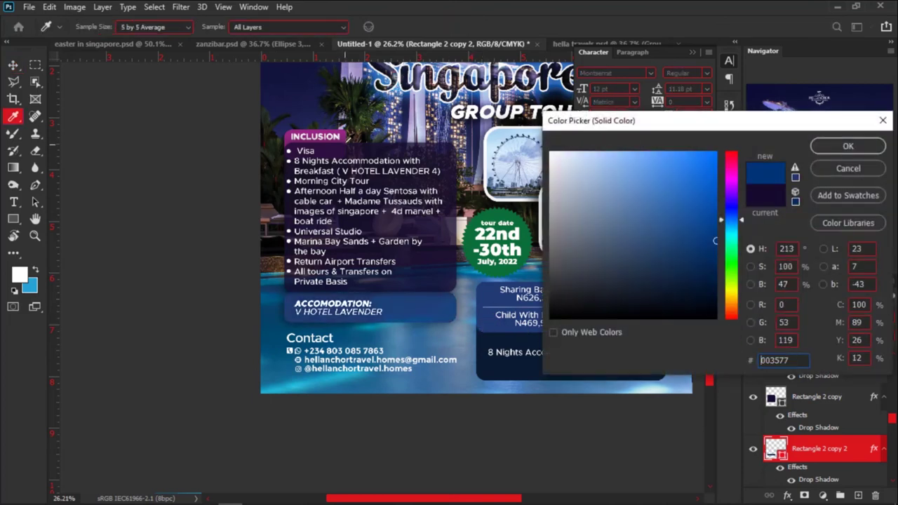
text(7f0c6c)
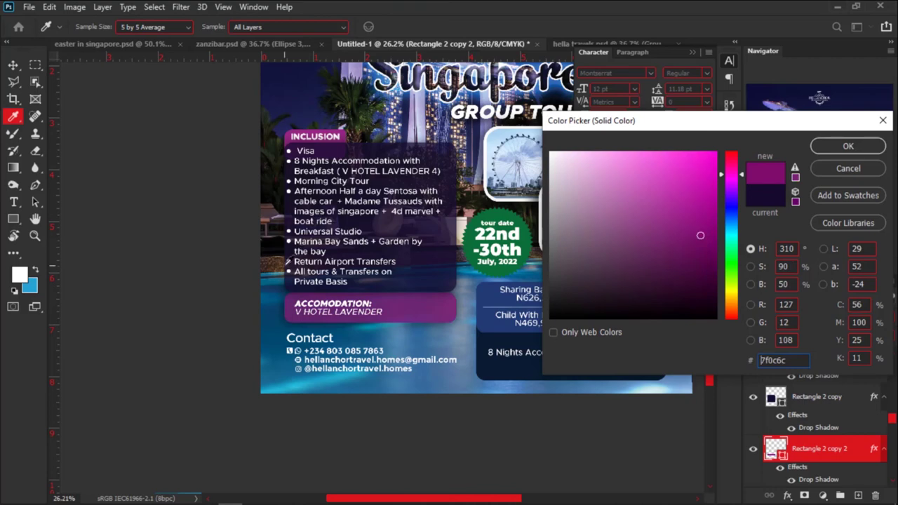
click(870, 146)
scroll(482, 340, down, 2)
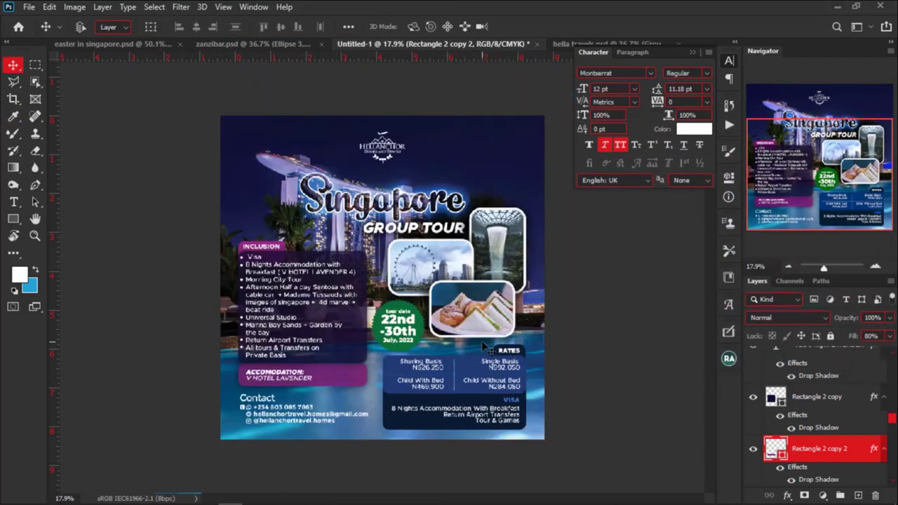
scroll(474, 356, up, 1)
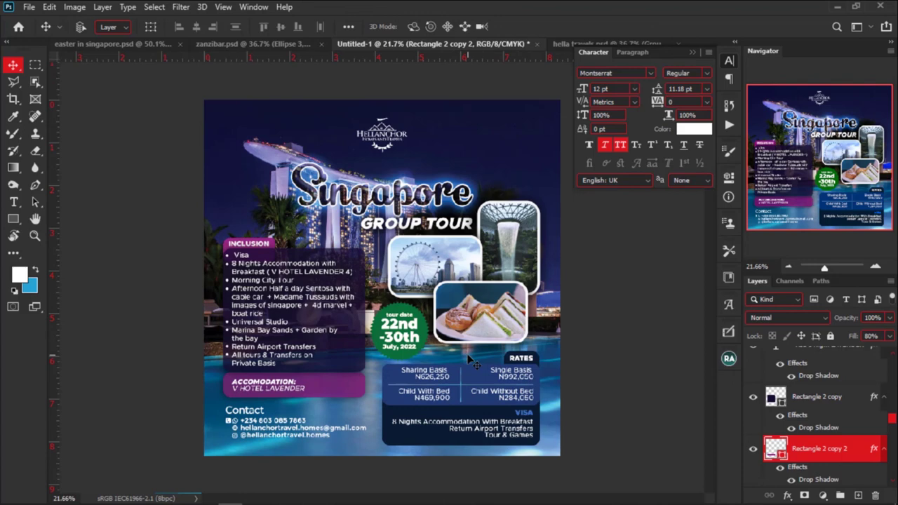
Refill the Accommodation box with navy sampled from the rates box.
double_click(776, 447)
click(483, 362)
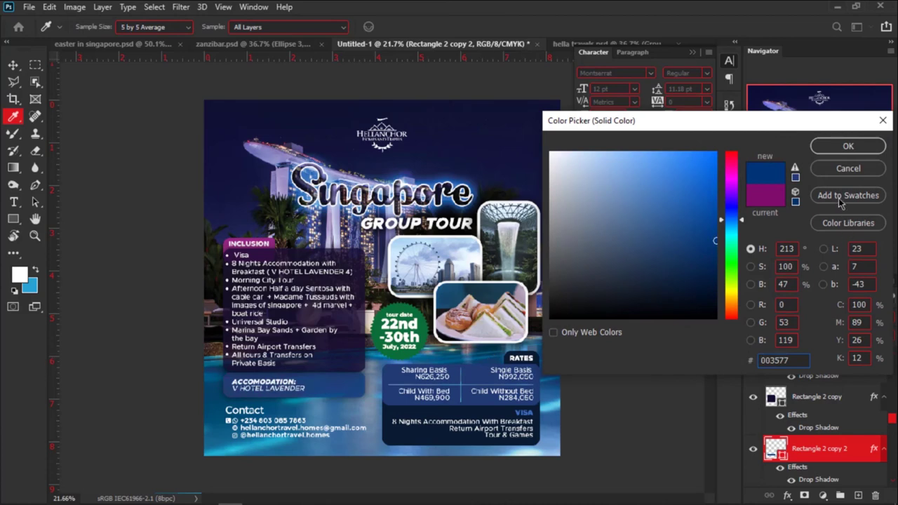
click(848, 146)
key(v)
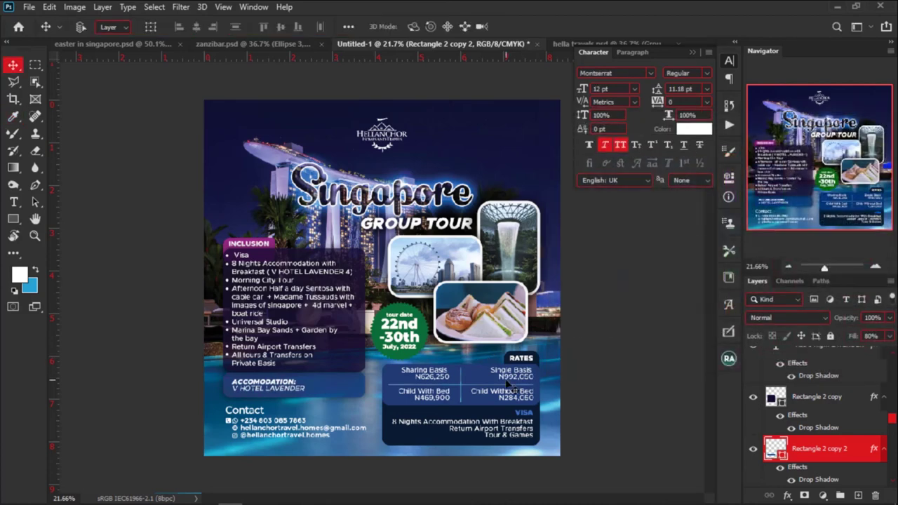
scroll(511, 385, up, 1)
scroll(511, 384, down, 2)
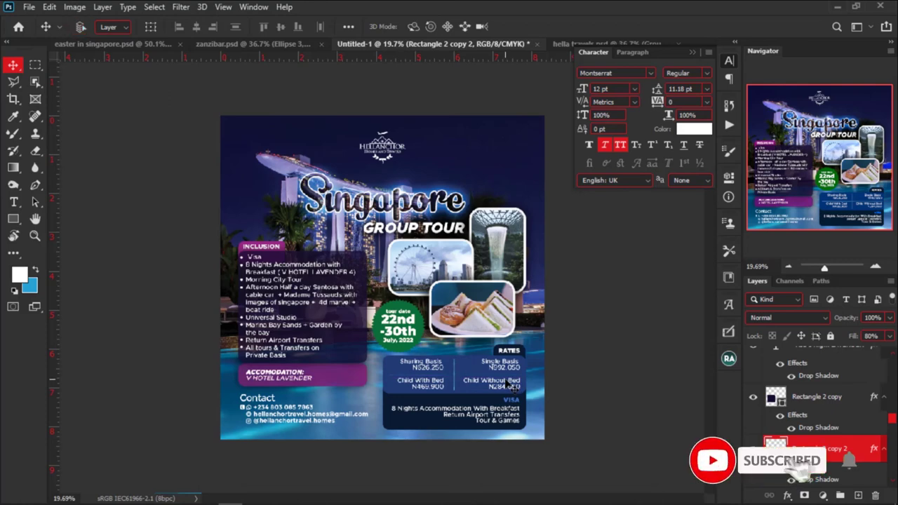
Check the rates box fill colour and cancel, leaving it navy.
key(ctrl+plus)
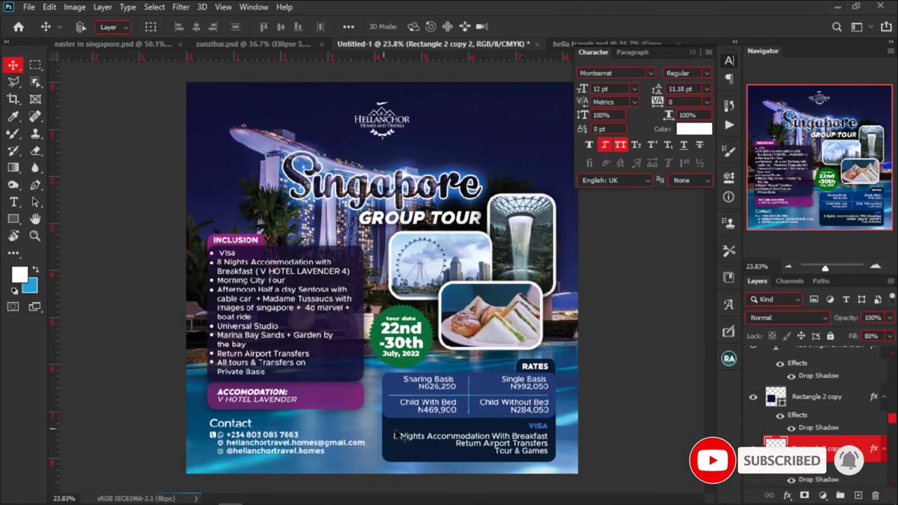
click(388, 390)
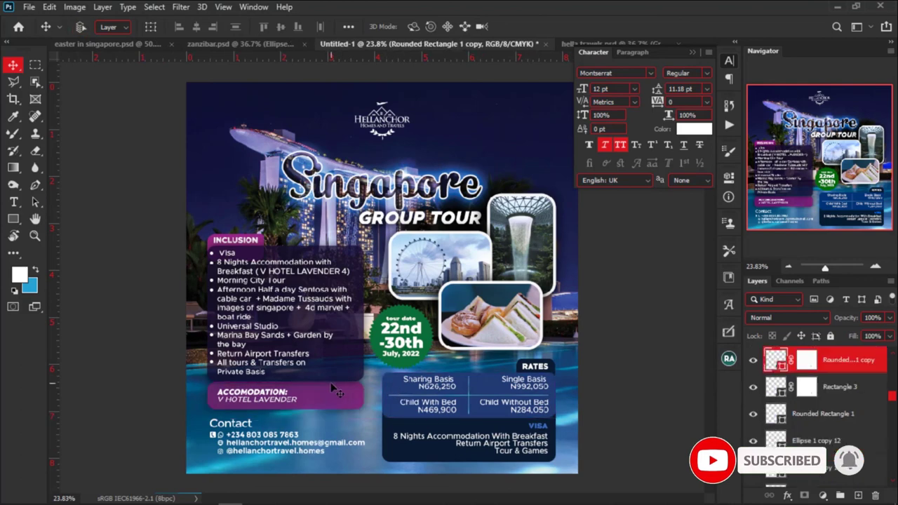
key(ctrl+minus)
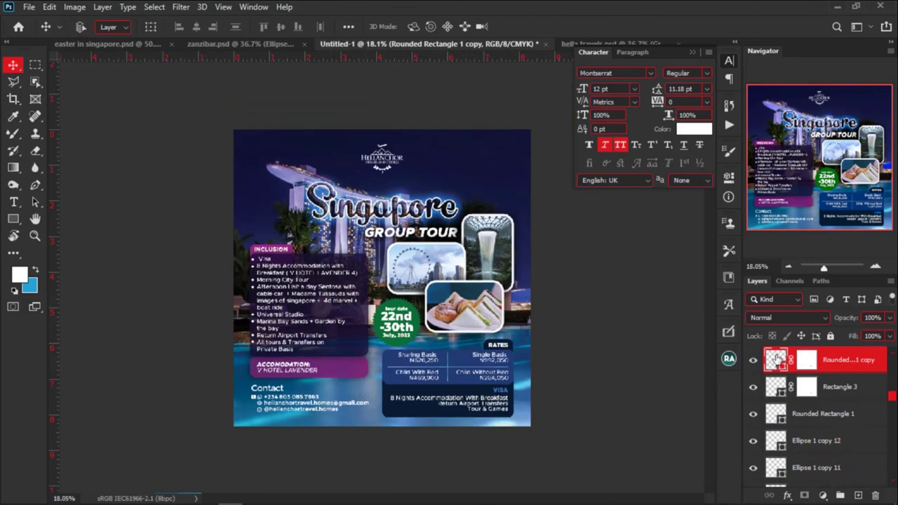
double_click(775, 360)
click(367, 361)
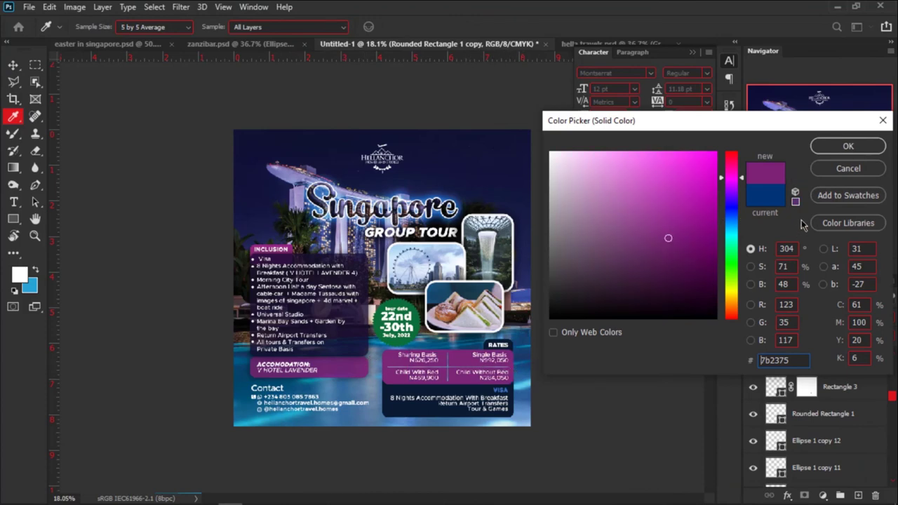
click(825, 172)
key(v)
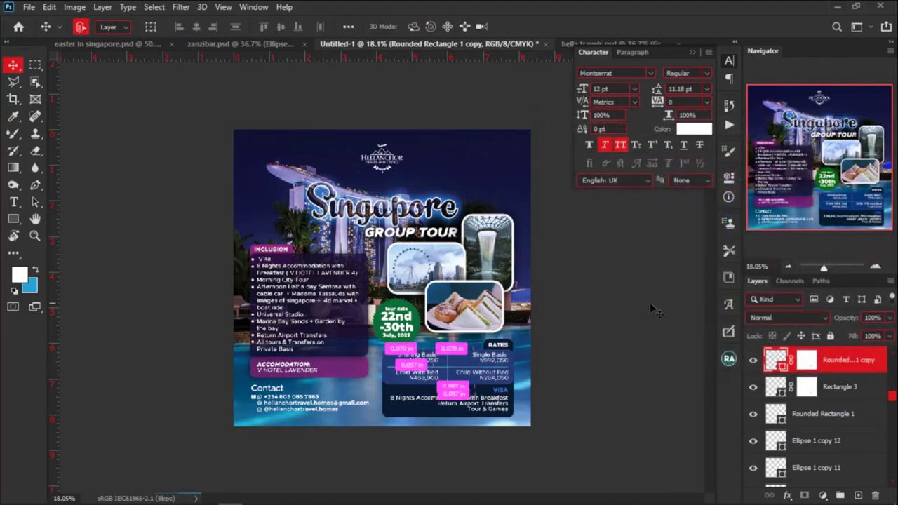
scroll(341, 376, up, 1)
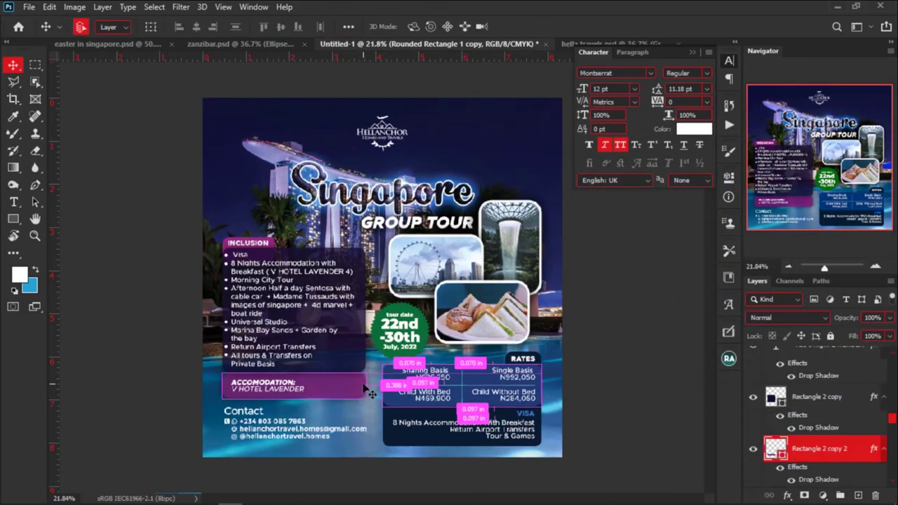
Set the Accommodation box fill to navy 003577 sampled from the rates box.
ctrl+click(361, 389)
double_click(775, 448)
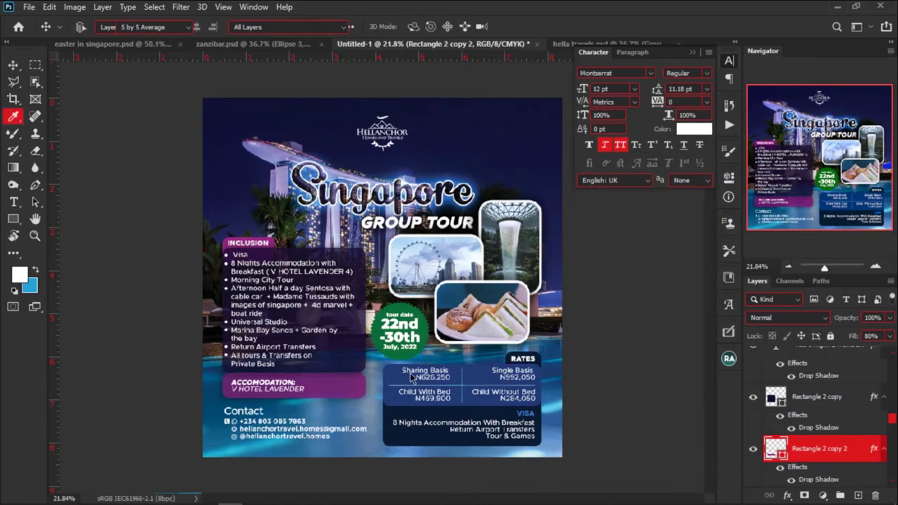
click(391, 366)
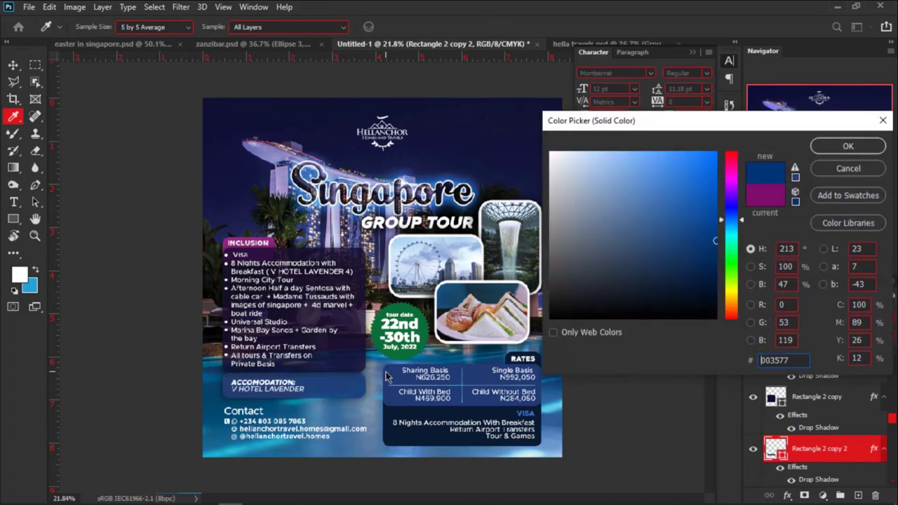
click(842, 146)
key(ctrl+minus)
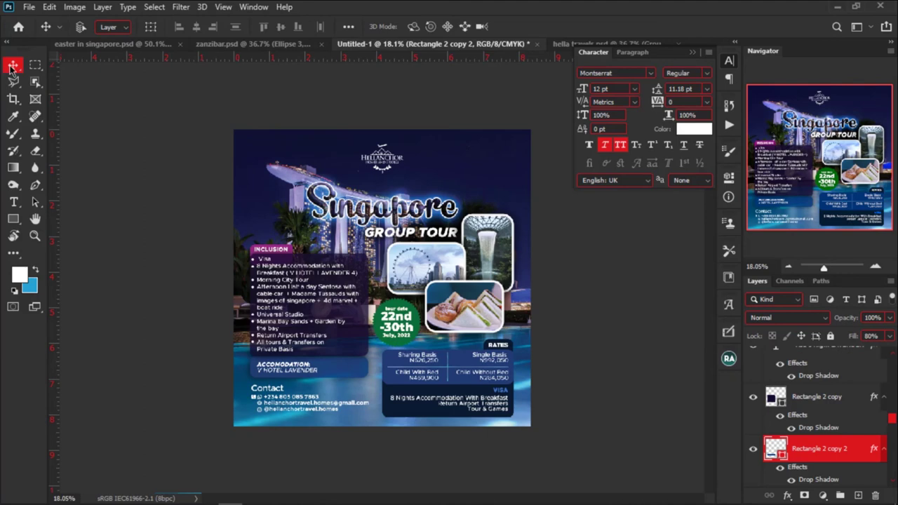
key(ctrl+plus)
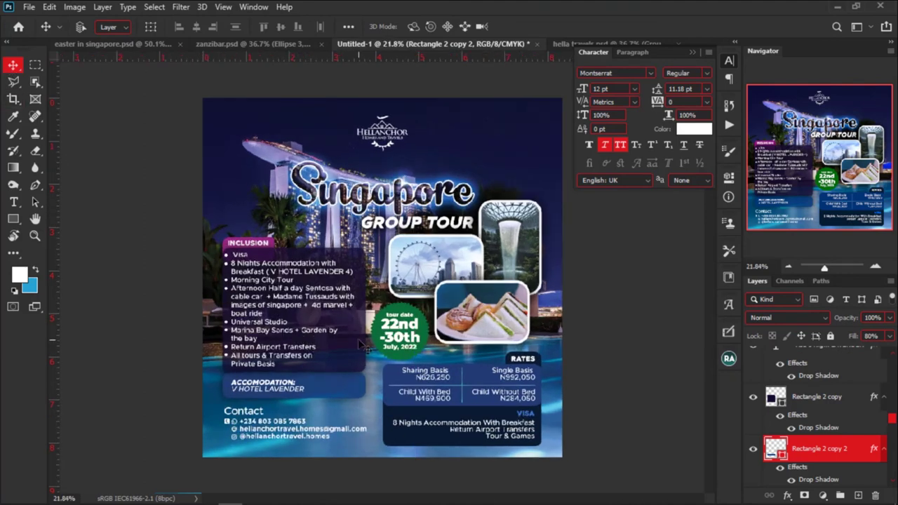
scroll(783, 446, down, 5)
scroll(782, 447, up, 10)
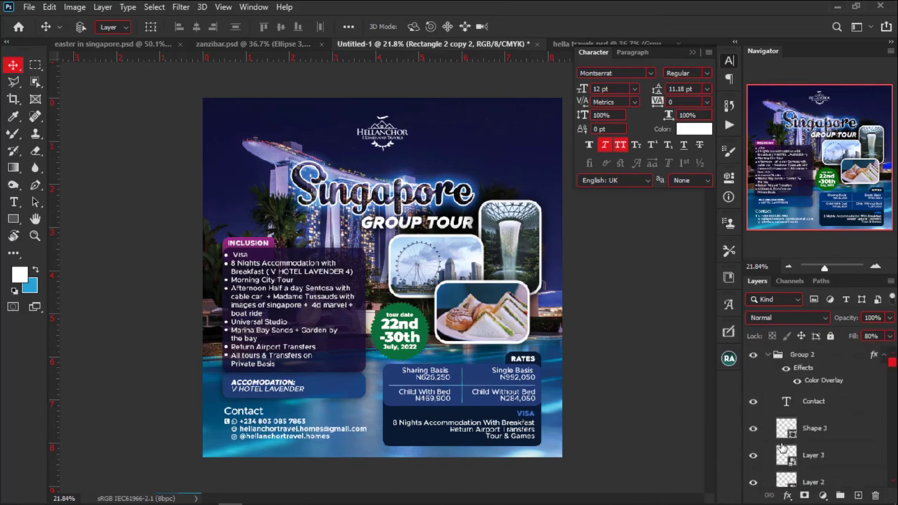
Collapse Groups 2 and 3 in the Layers panel, briefly toggling Group 2's visibility.
click(767, 356)
click(753, 356)
click(753, 355)
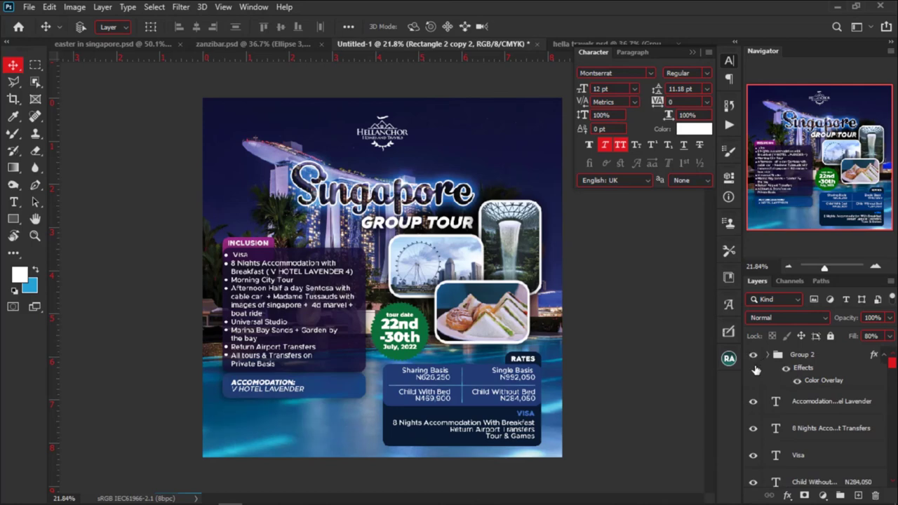
scroll(754, 416, down, 10)
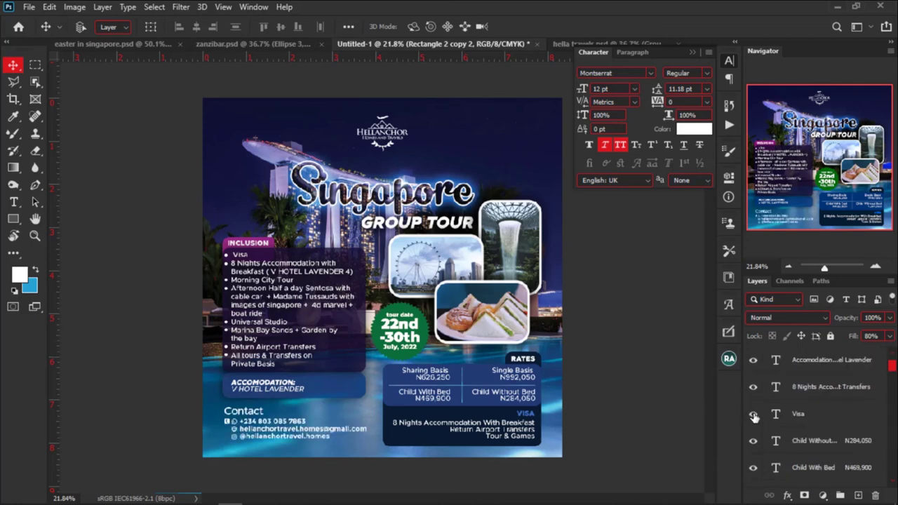
scroll(754, 419, down, 10)
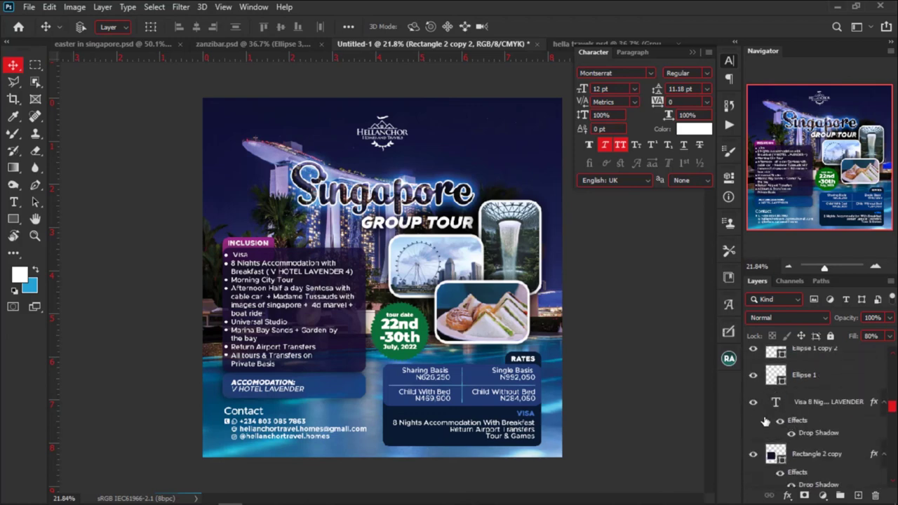
scroll(765, 421, down, 10)
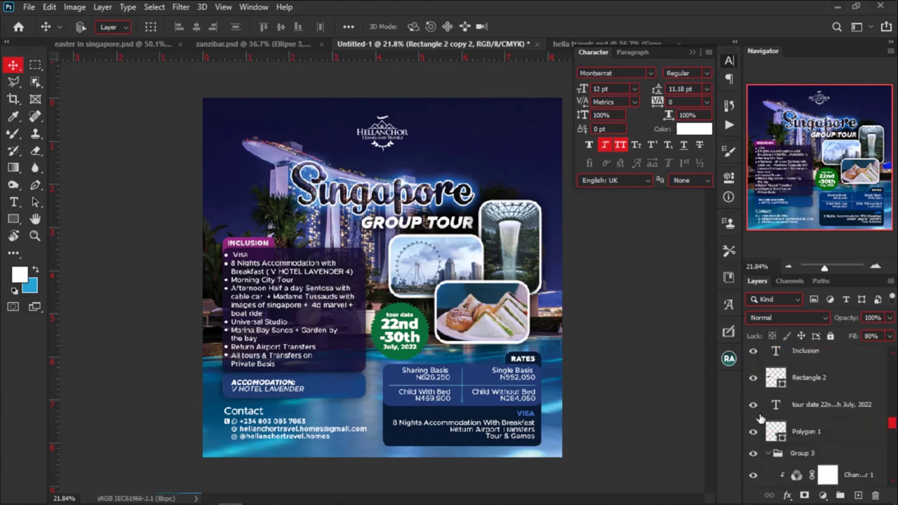
scroll(760, 419, down, 3)
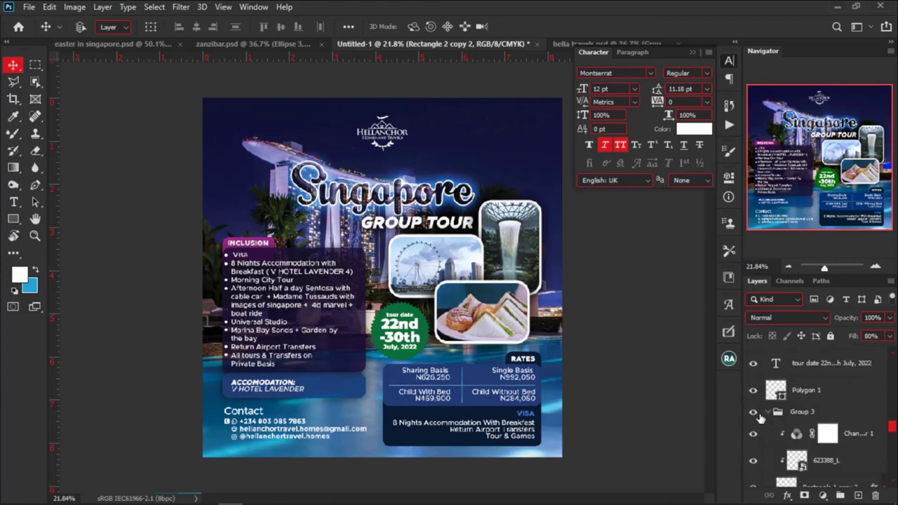
click(769, 414)
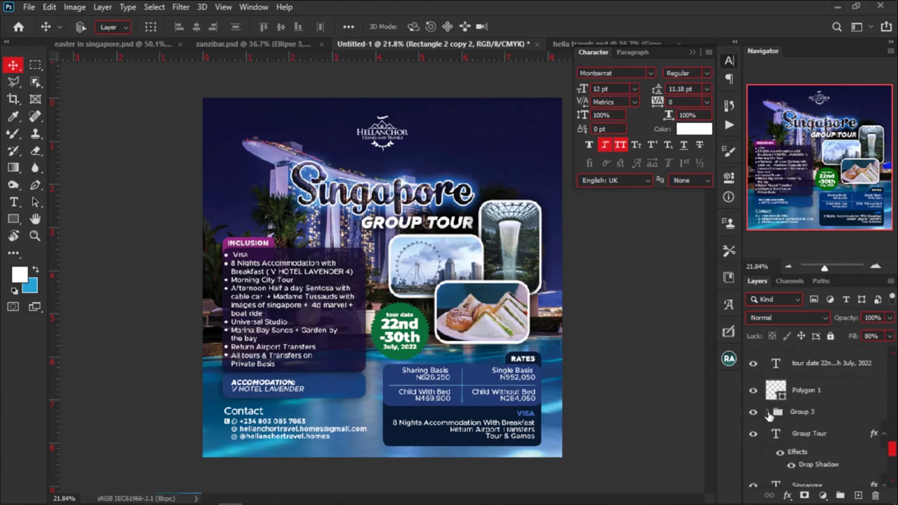
scroll(760, 420, down, 5)
scroll(757, 422, down, 3)
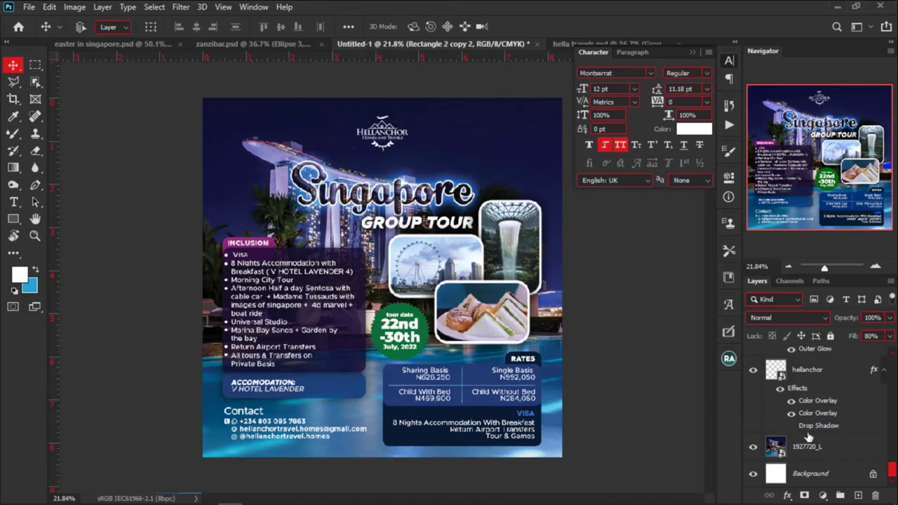
scroll(839, 381, up, 2)
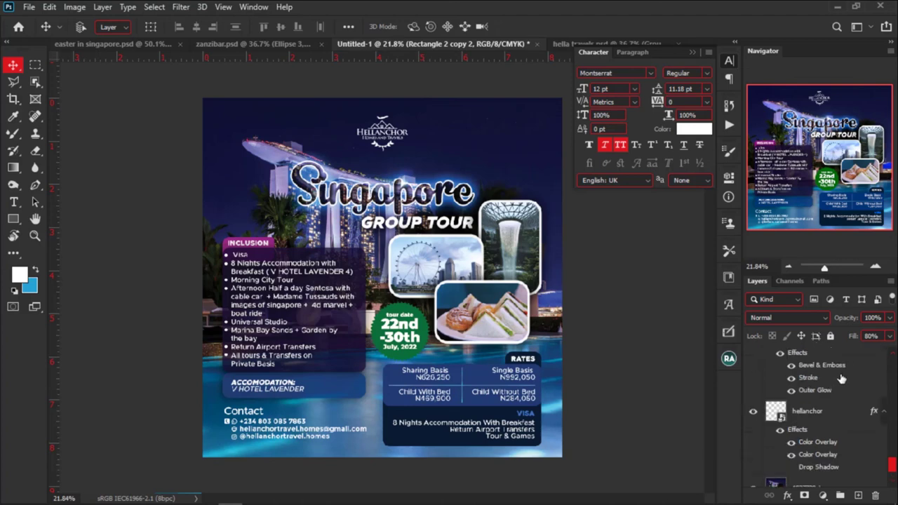
Select Group 2 and every layer beneath it and move them up about 0.3 in.
click(842, 383)
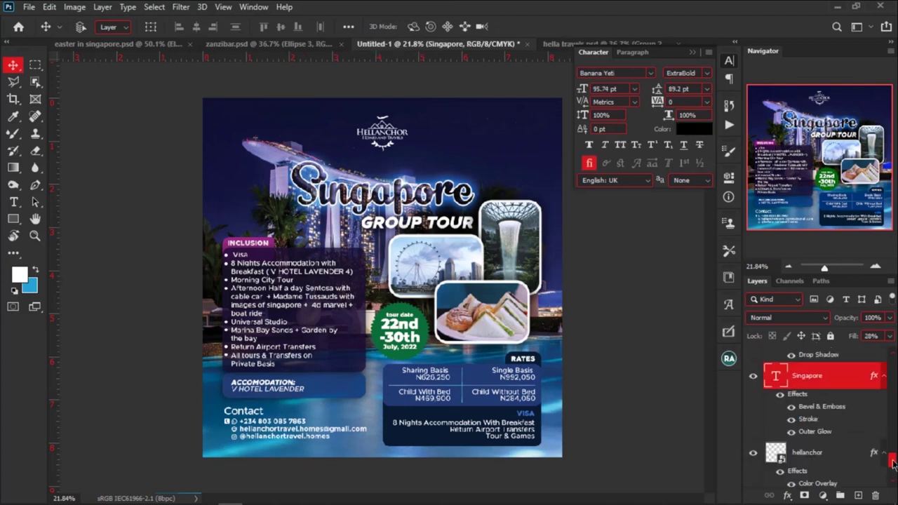
drag(893, 463, 892, 363)
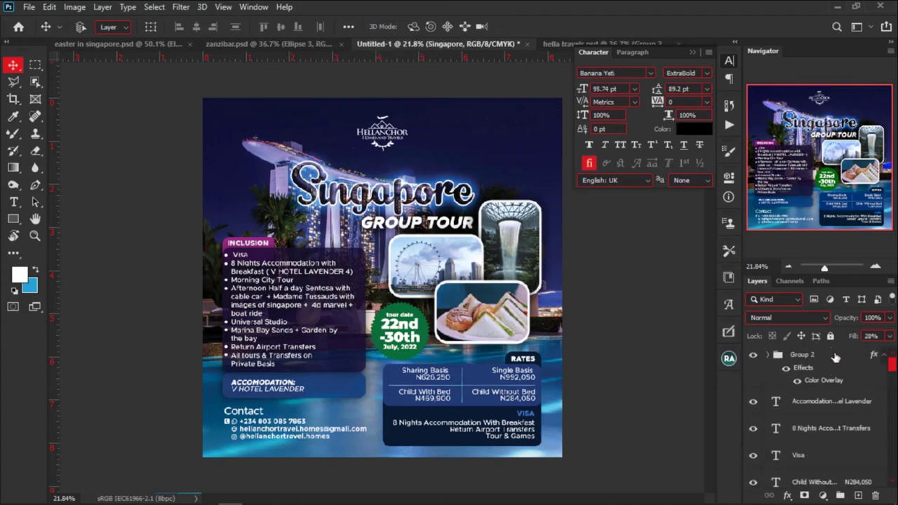
shift+click(835, 356)
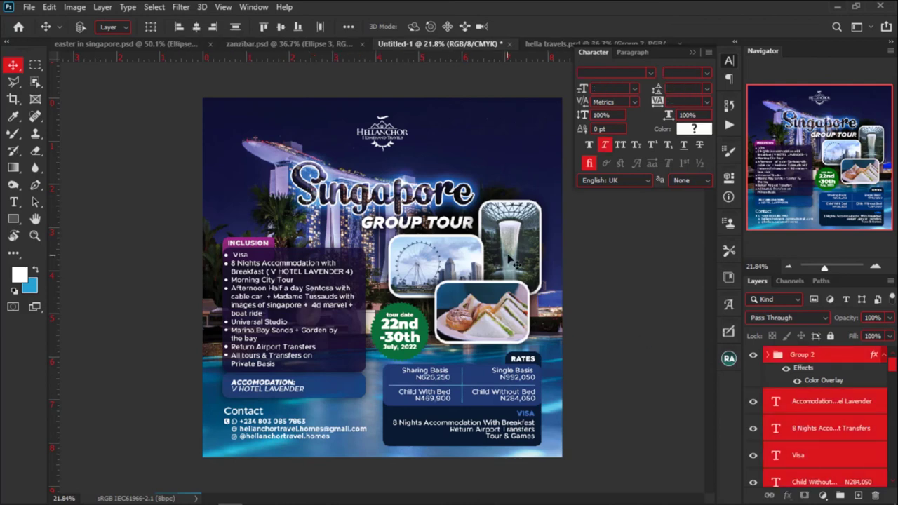
drag(510, 259, 511, 248)
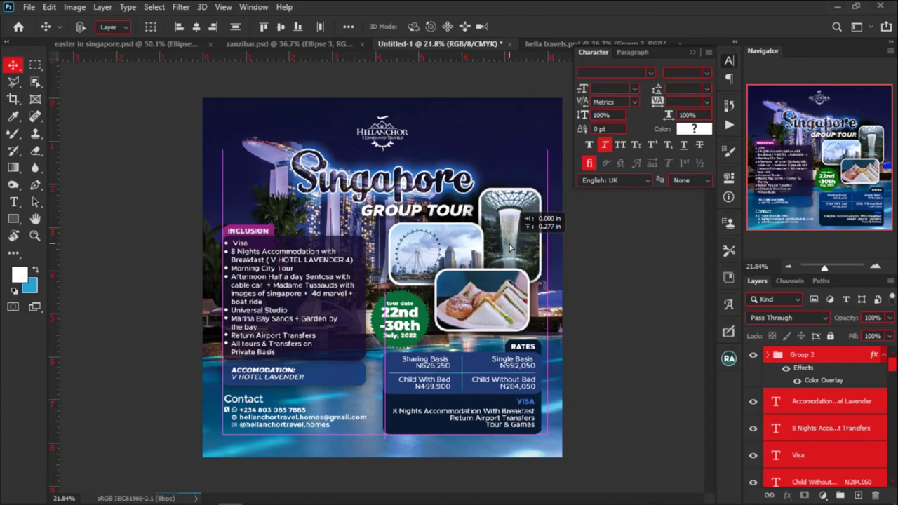
drag(510, 247, 511, 246)
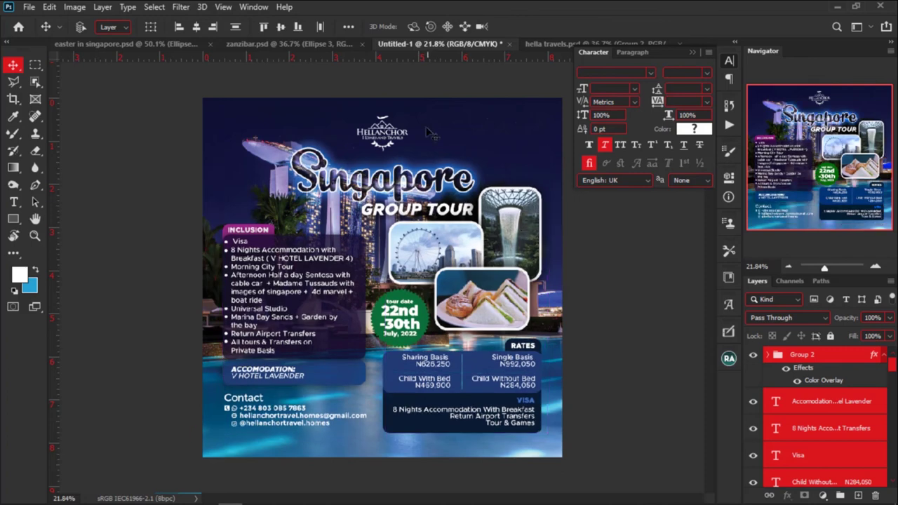
Copy the Powered by banner from the Easter in Singapore flyer into the Singapore flyer.
click(263, 46)
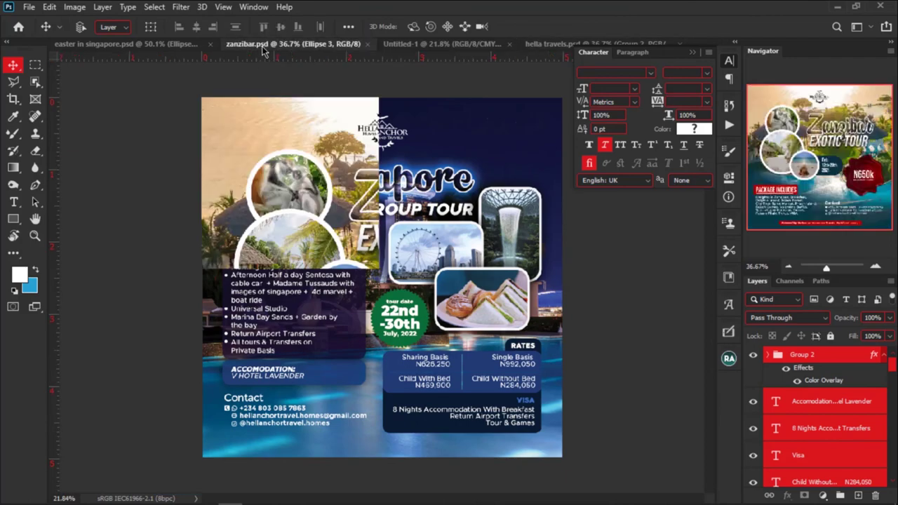
click(134, 45)
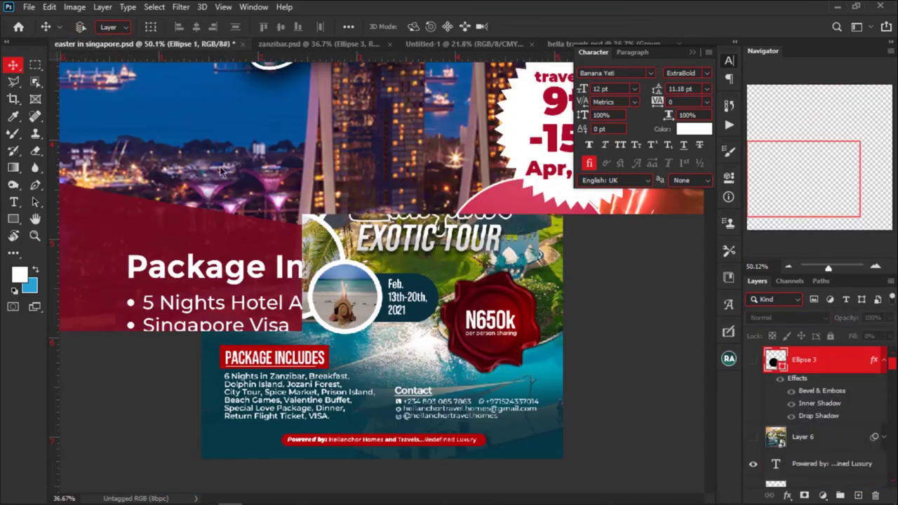
scroll(388, 300, down, 2)
scroll(388, 300, down, 1)
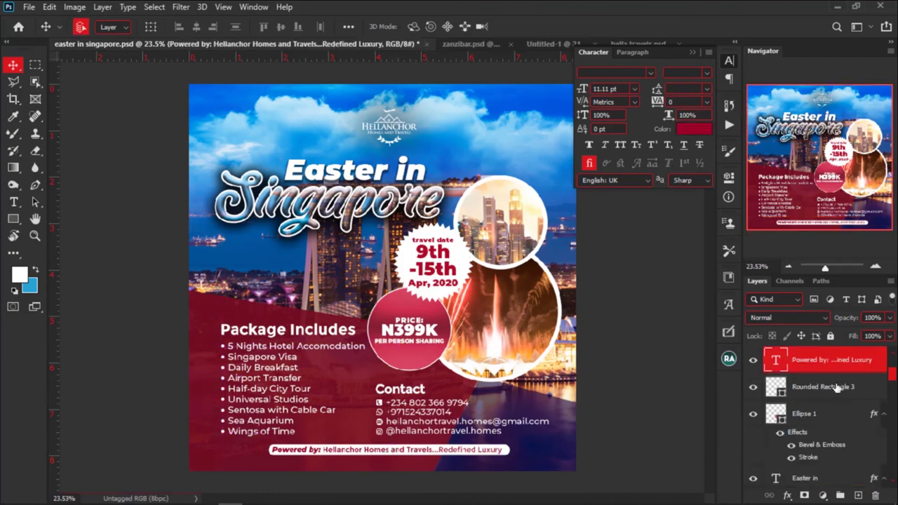
shift+click(838, 392)
drag(420, 450, 382, 448)
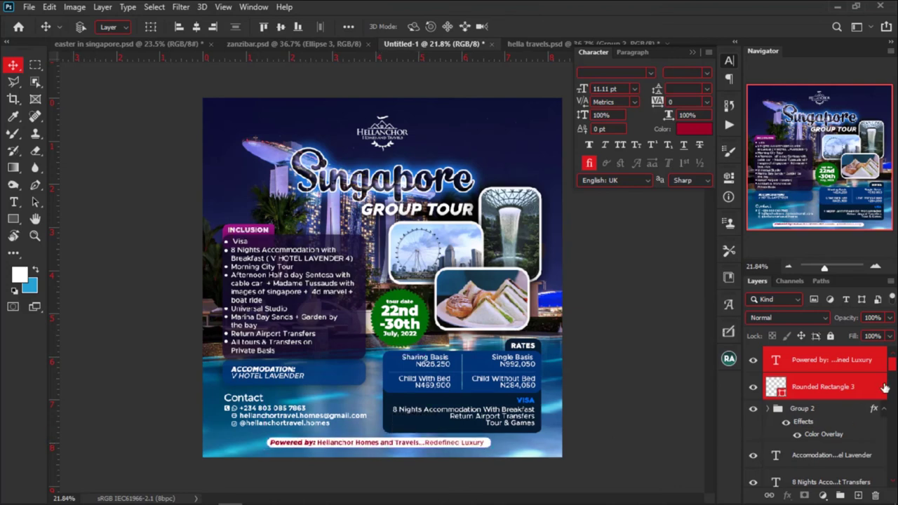
Colour the Powered by text with a dark blue sampled from the poster.
scroll(842, 421, down, 5)
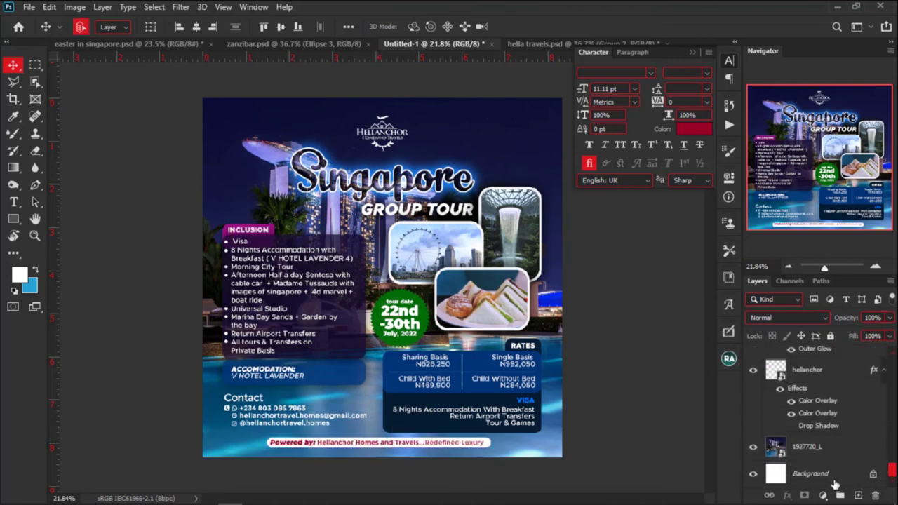
click(835, 477)
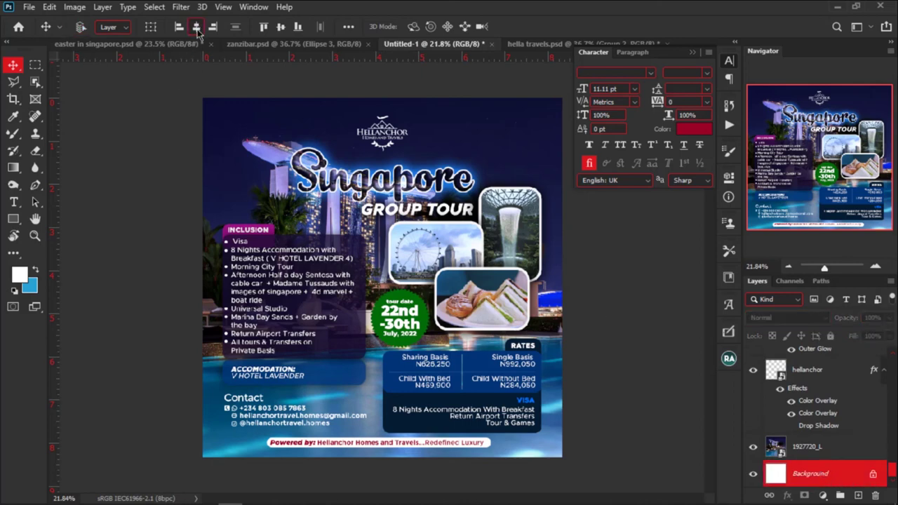
ctrl+click(379, 444)
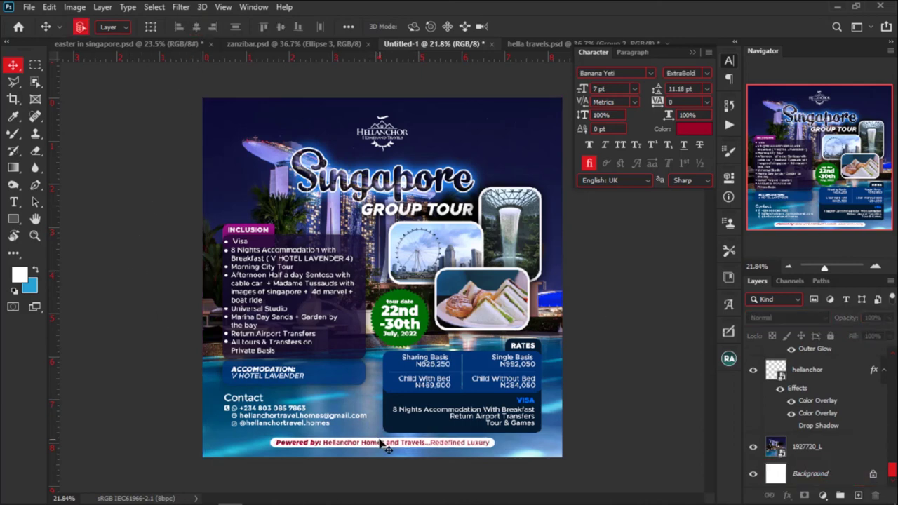
key(i)
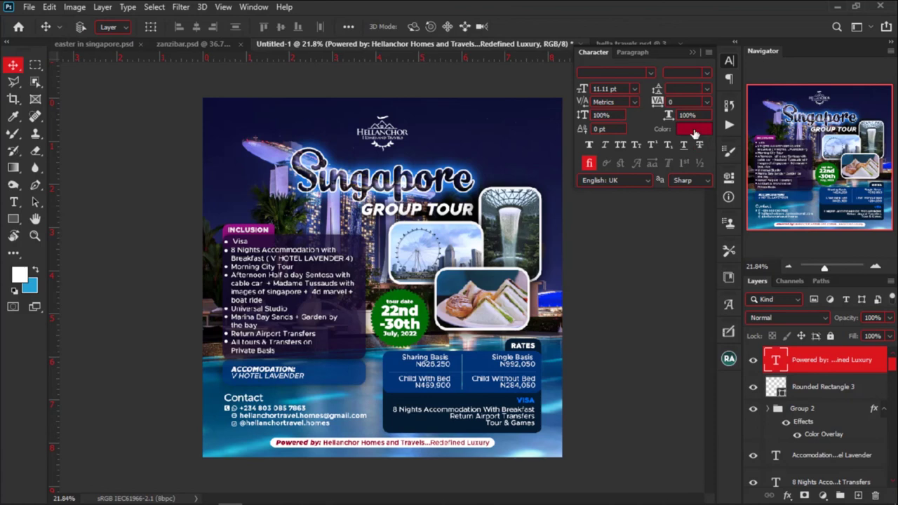
click(694, 129)
click(515, 443)
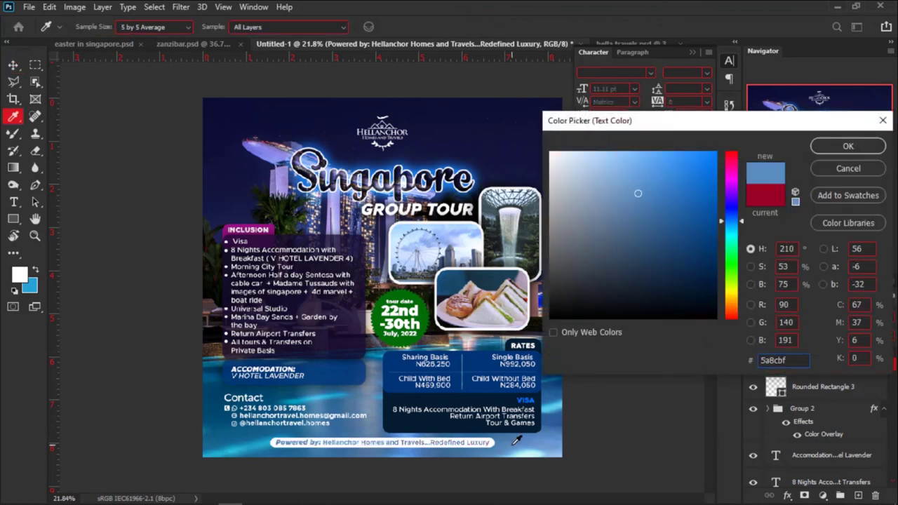
click(263, 441)
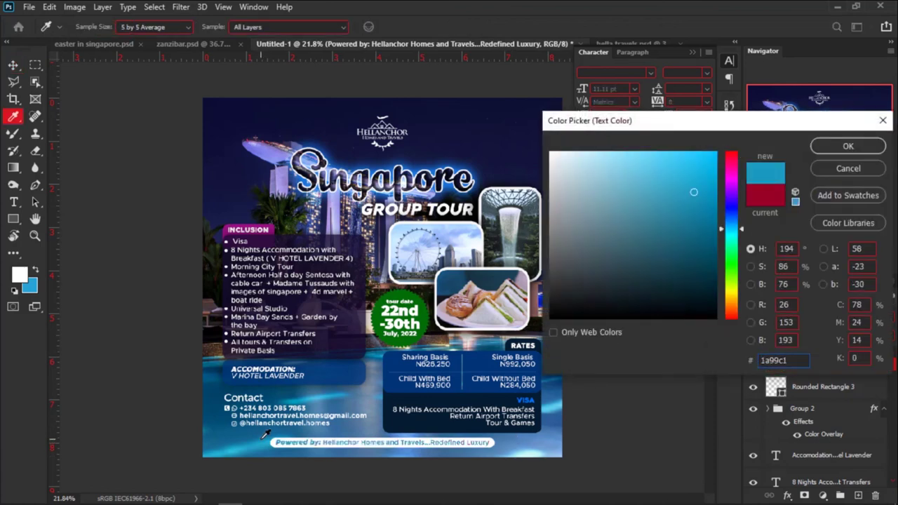
click(263, 437)
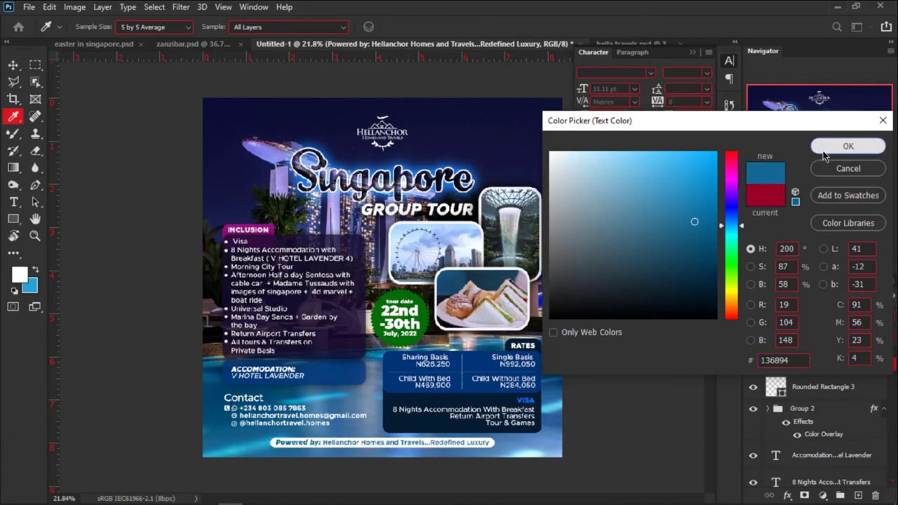
click(846, 148)
Fill the banner's rounded rectangle with a dark navy sampled from the flyer.
key(ctrl)
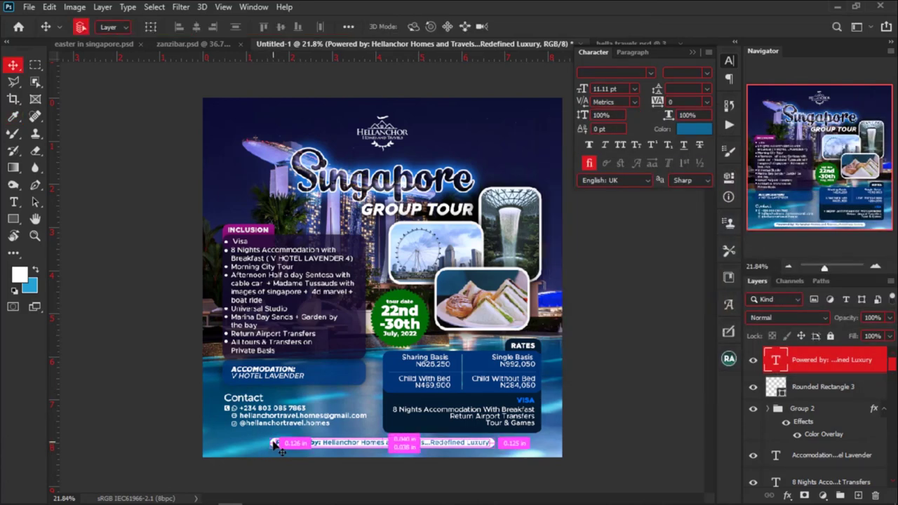
ctrl+click(273, 443)
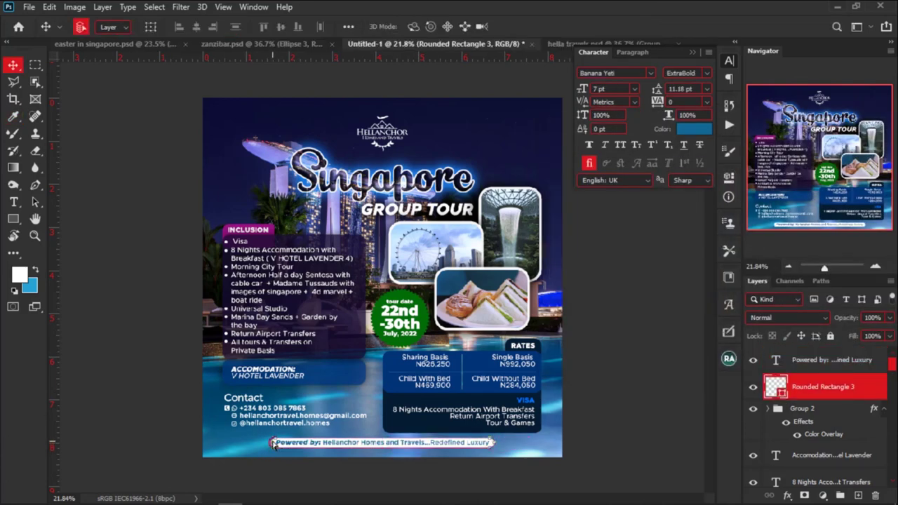
click(122, 42)
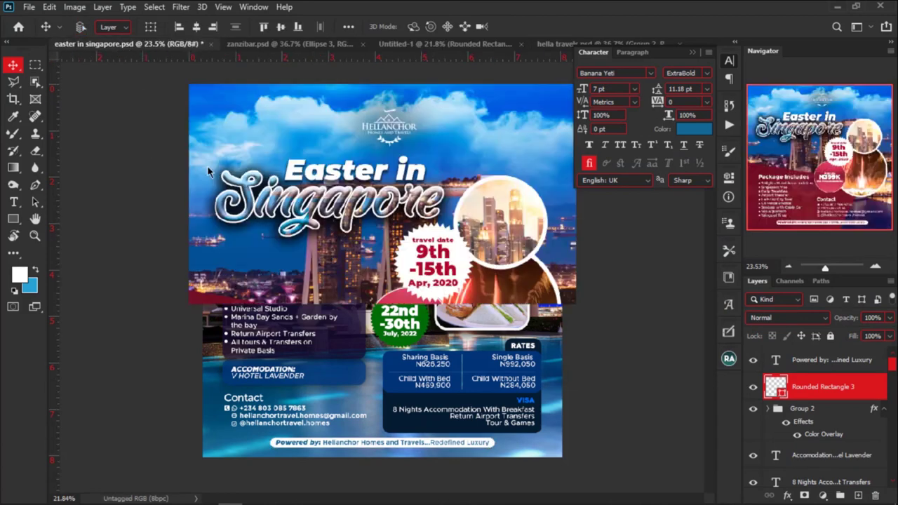
scroll(280, 238, down, 1)
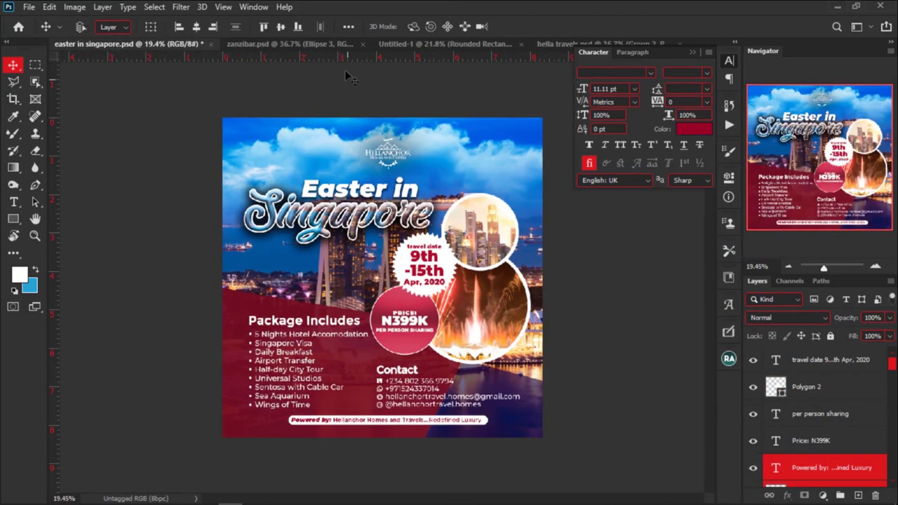
click(320, 42)
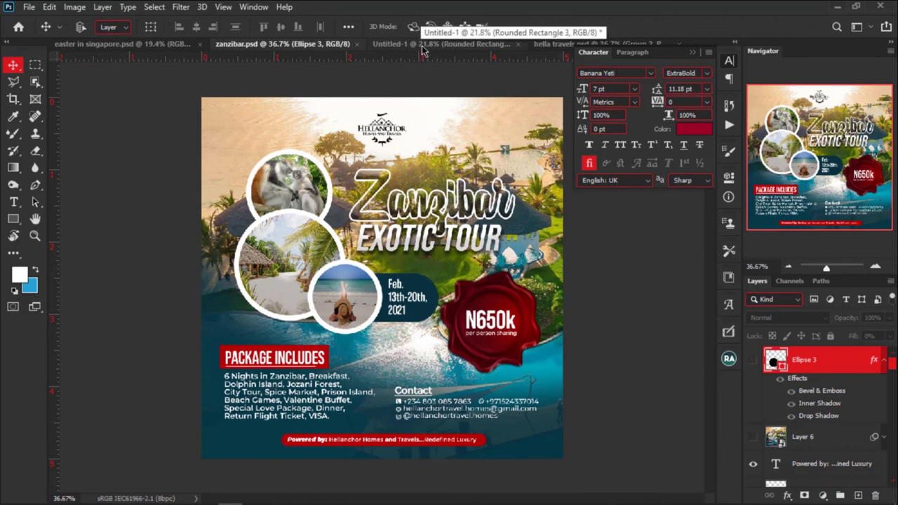
click(422, 43)
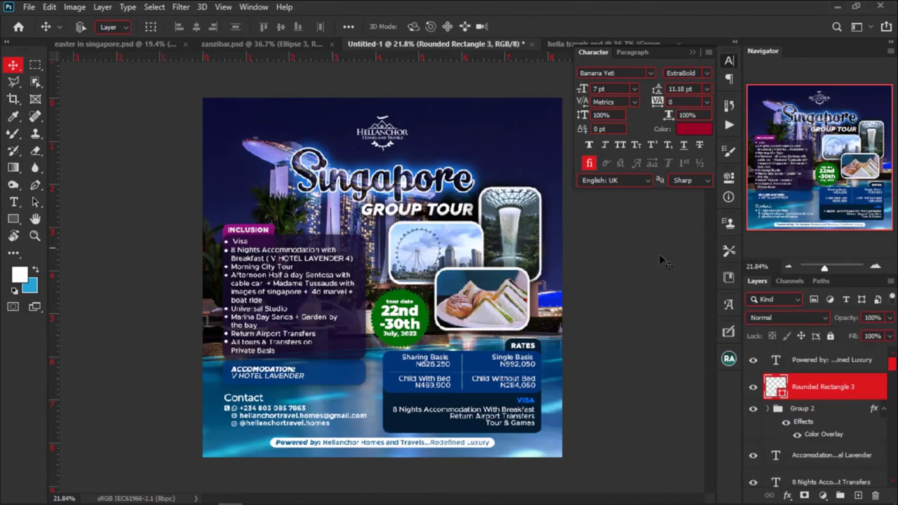
double_click(776, 387)
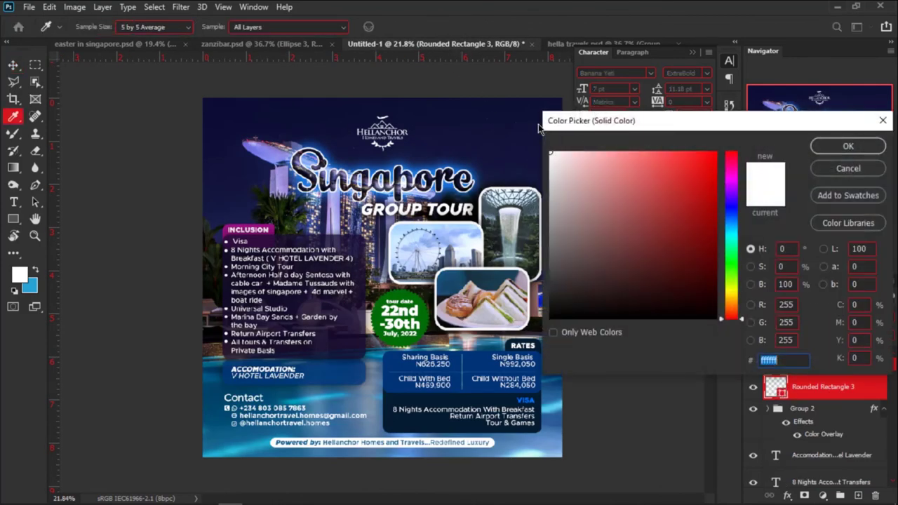
click(524, 111)
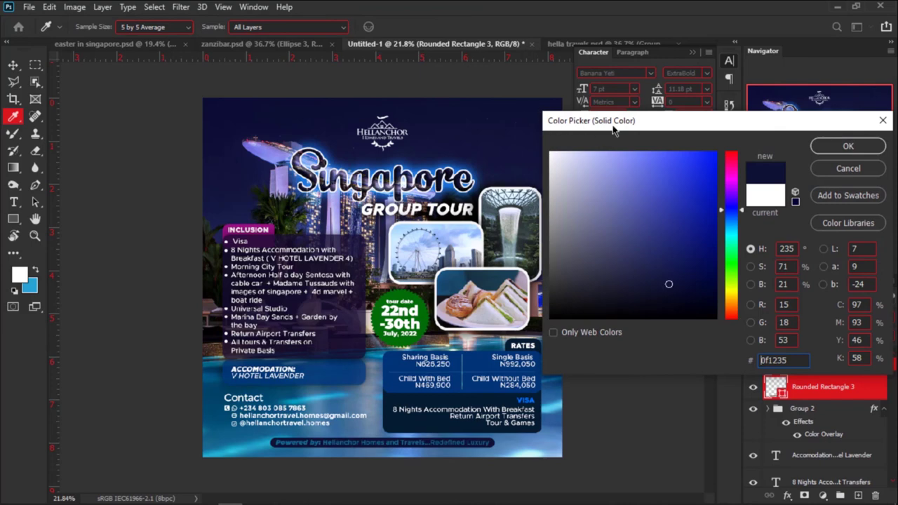
click(828, 148)
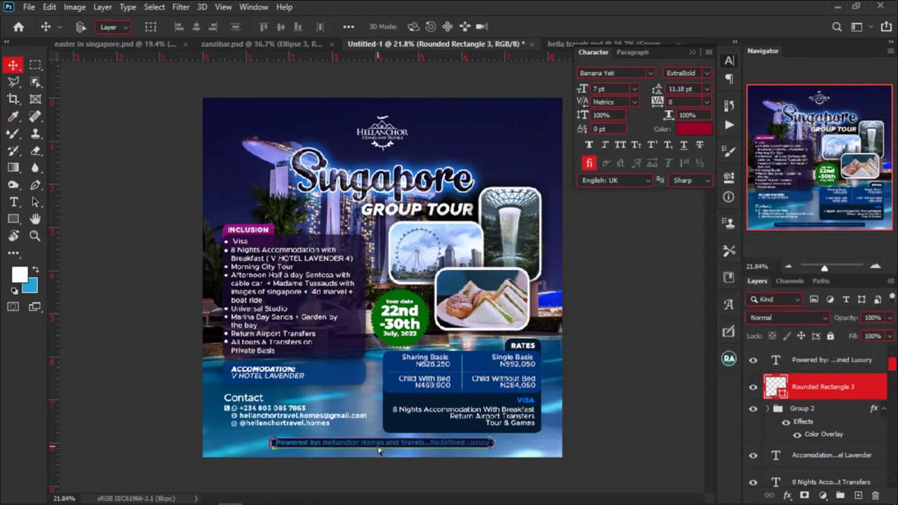
Change the Powered by text colour to white (#ffffff).
click(389, 448)
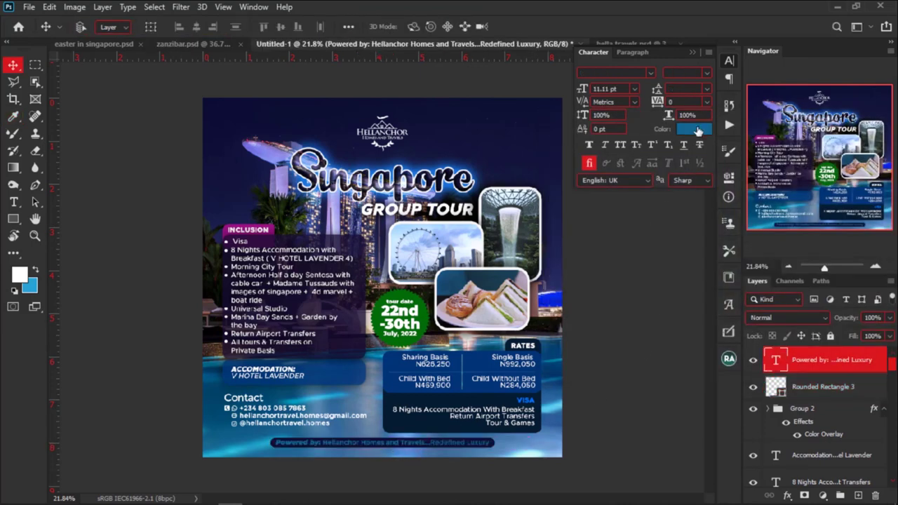
click(695, 128)
text(ffffff)
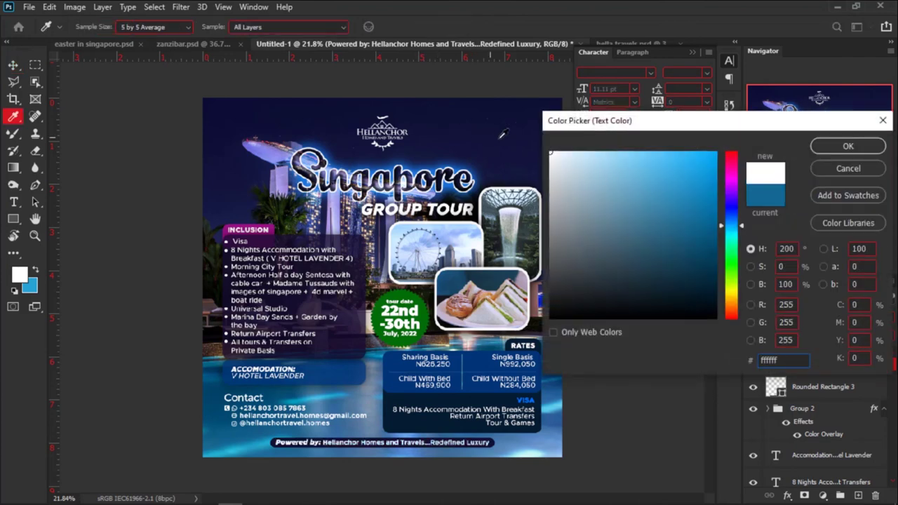
click(832, 148)
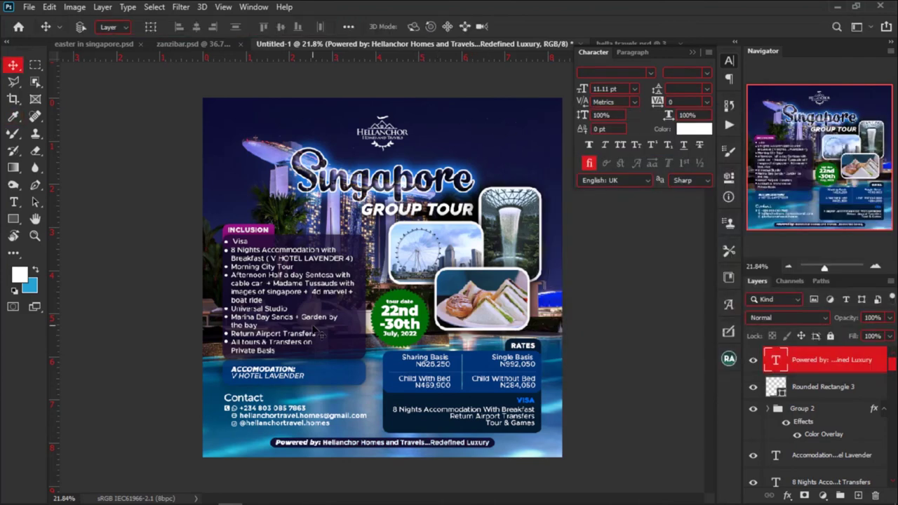
scroll(349, 376, down, 2)
scroll(348, 377, up, 5)
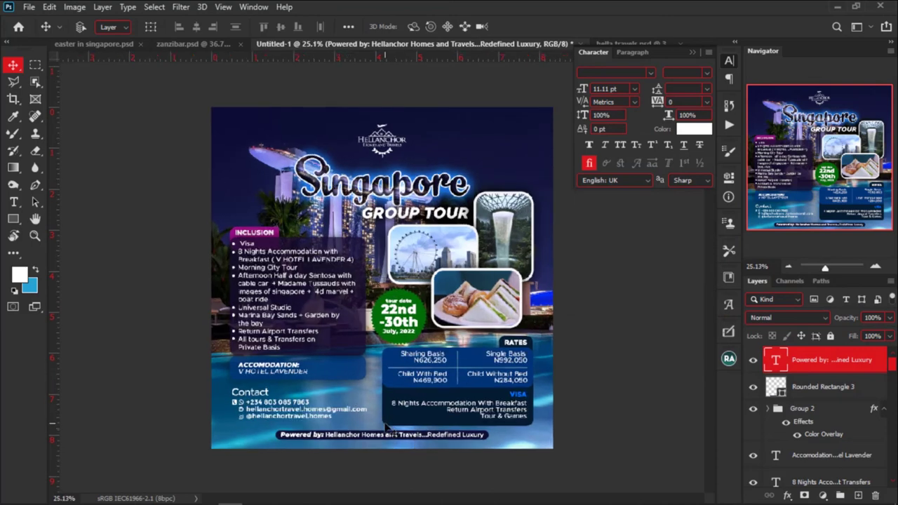
scroll(414, 478, up, 5)
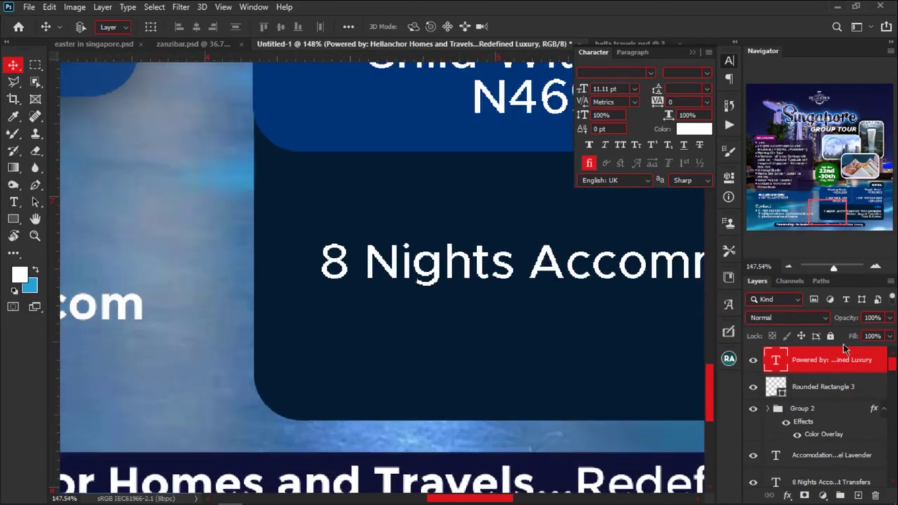
Set the footer bar shape to dark navy #041c31 and zoom out over the flyer.
ctrl+click(274, 460)
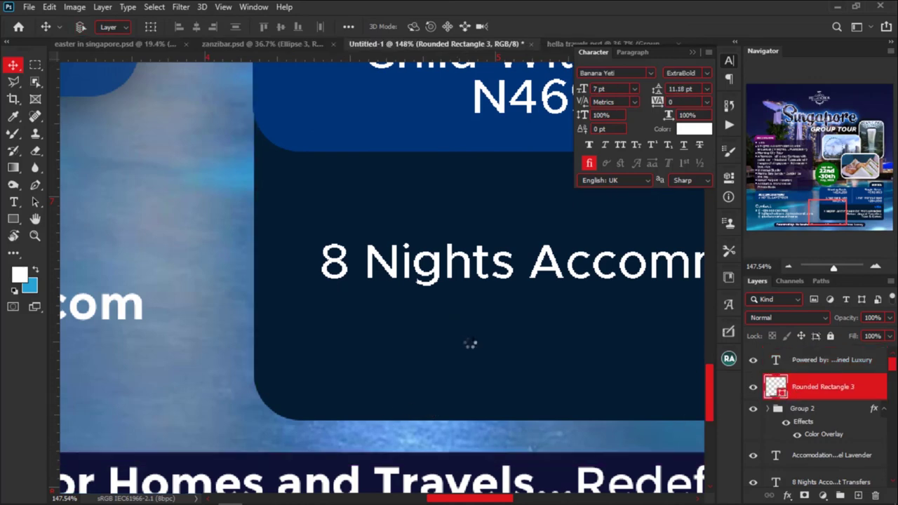
key(i)
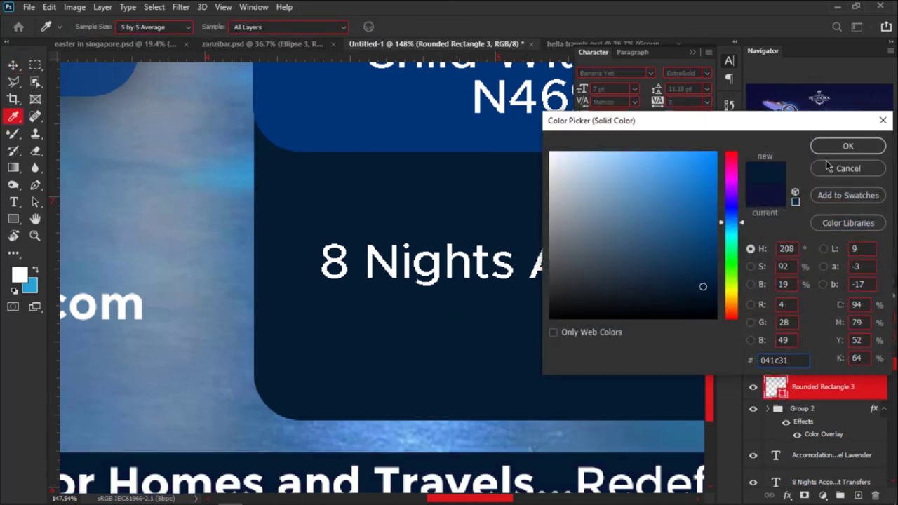
click(848, 146)
key(v)
scroll(463, 272, down, 3)
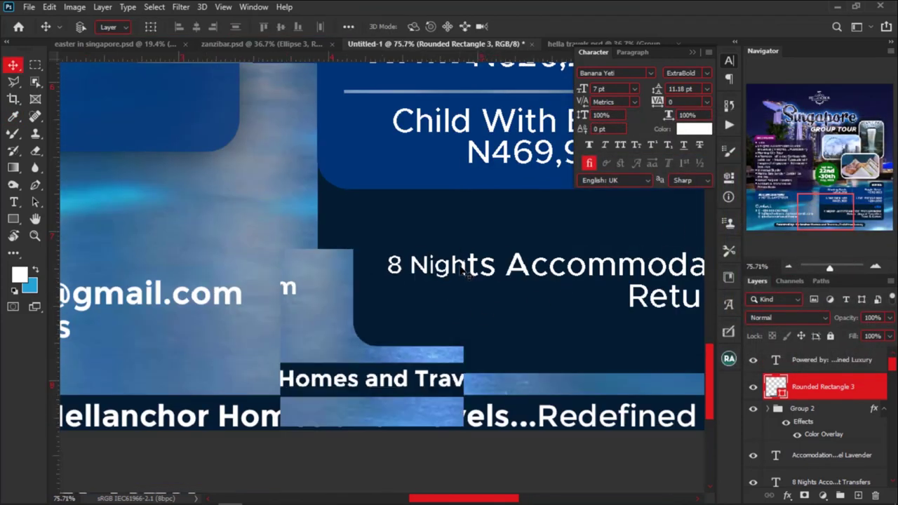
scroll(463, 272, down, 6)
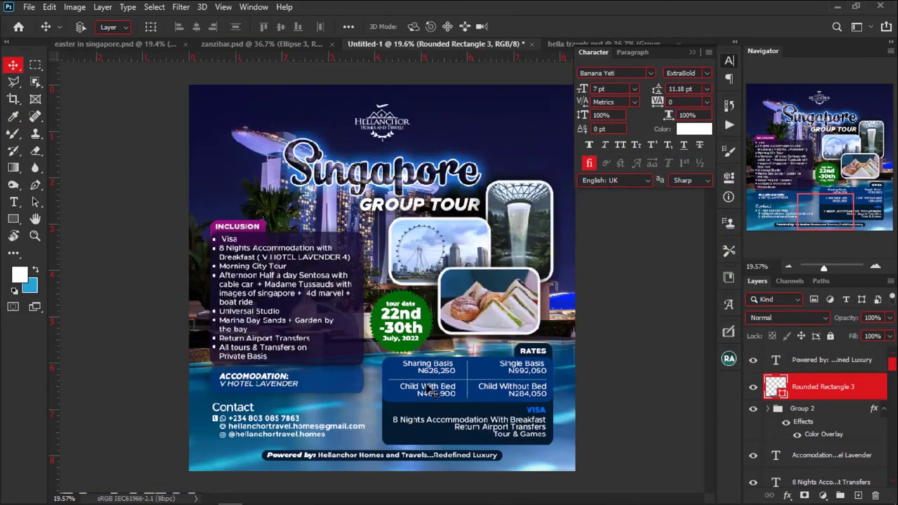
scroll(434, 393, down, 2)
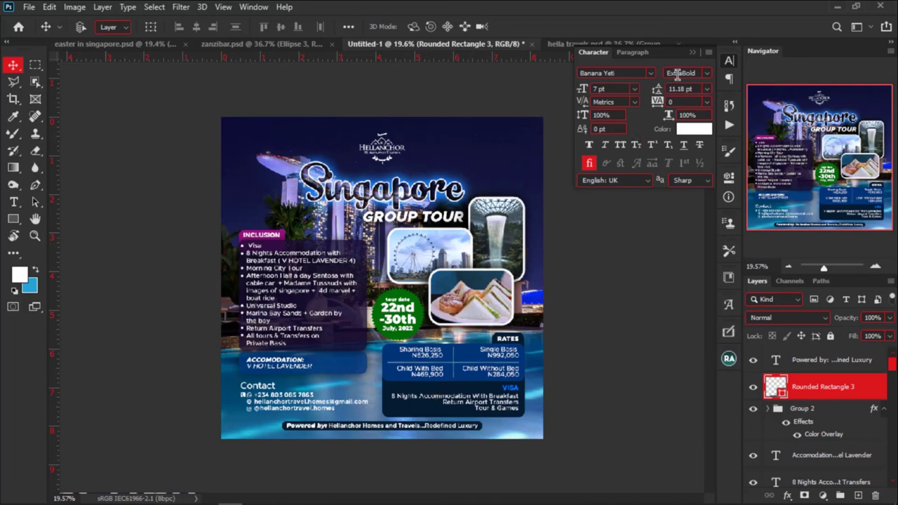
Close the Character panel and stamp all visible layers into a new merged Layer 4.
click(693, 53)
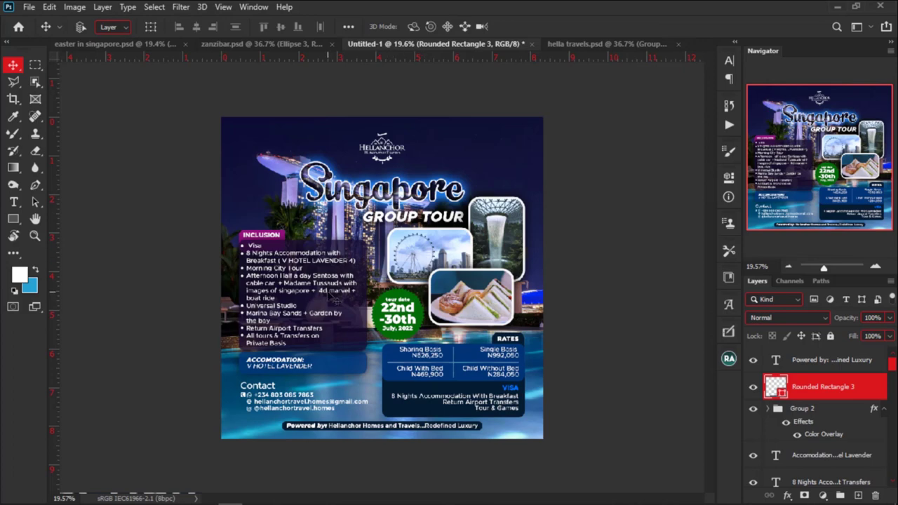
click(817, 365)
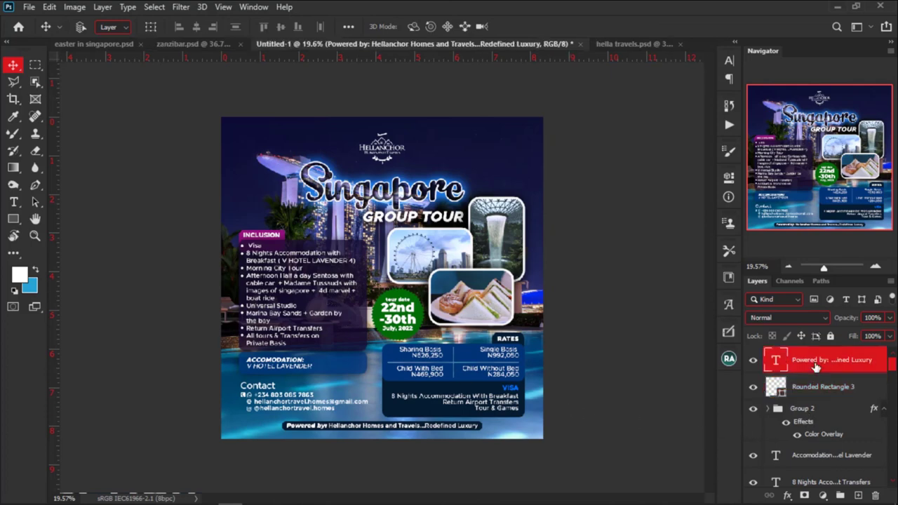
key(ctrl)
key(ctrl+shift+alt+e)
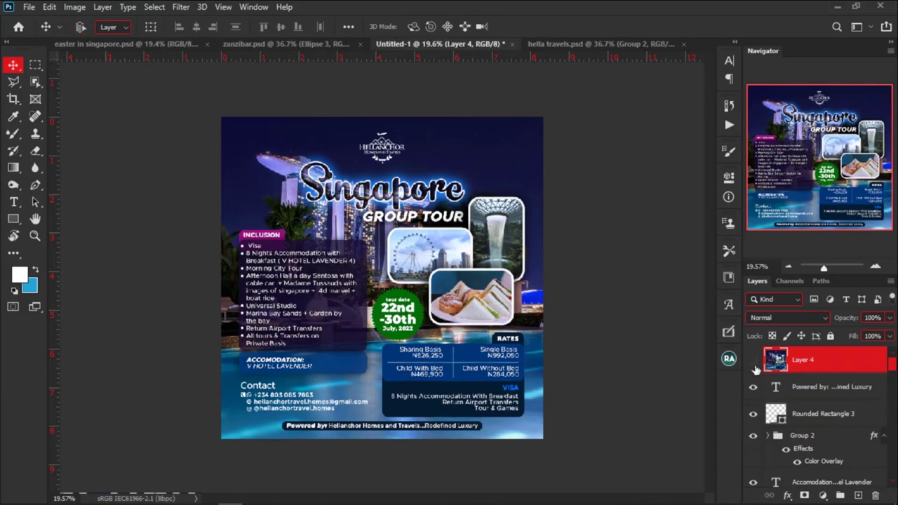
Convert Layer 4 to a smart object and open the Camera Raw Filter on it.
right_click(835, 359)
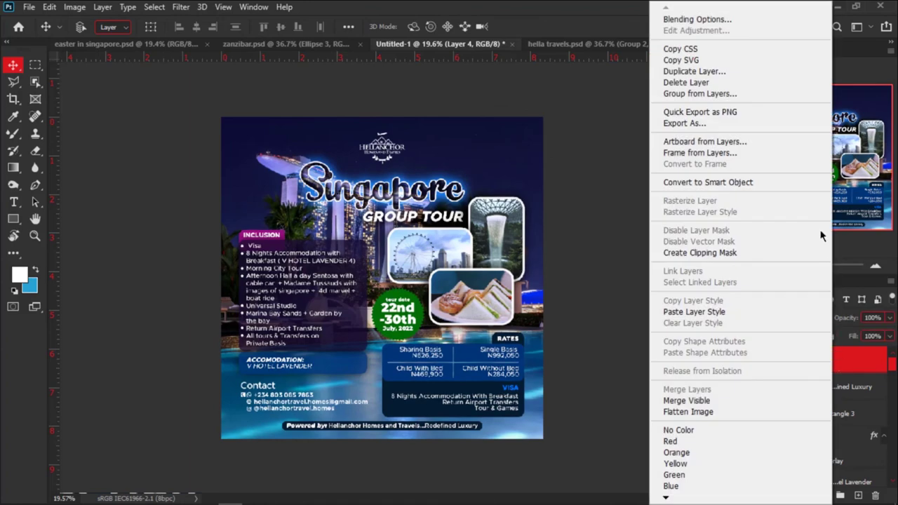
click(791, 184)
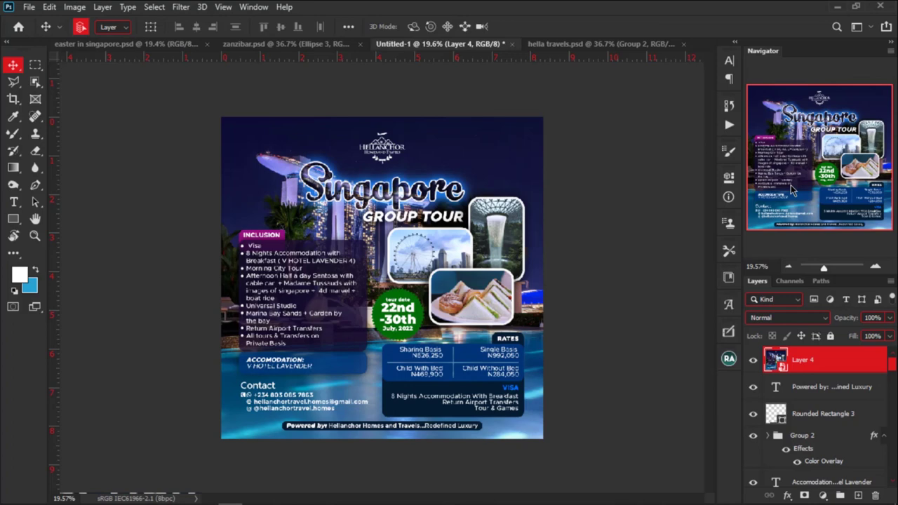
key(shift+ctrl+a)
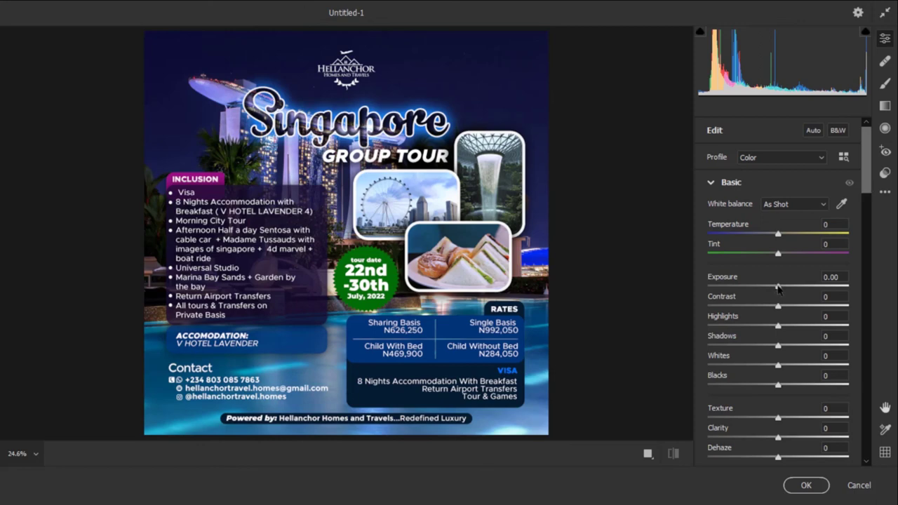
Pull highlights down to -24, lift the shadows slightly and raise saturation to +2.
drag(781, 330, 781, 289)
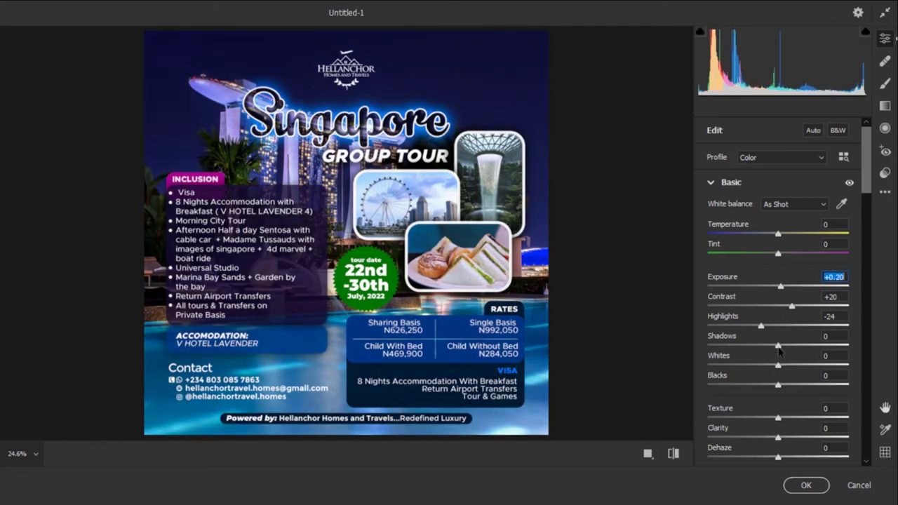
drag(779, 348, 771, 386)
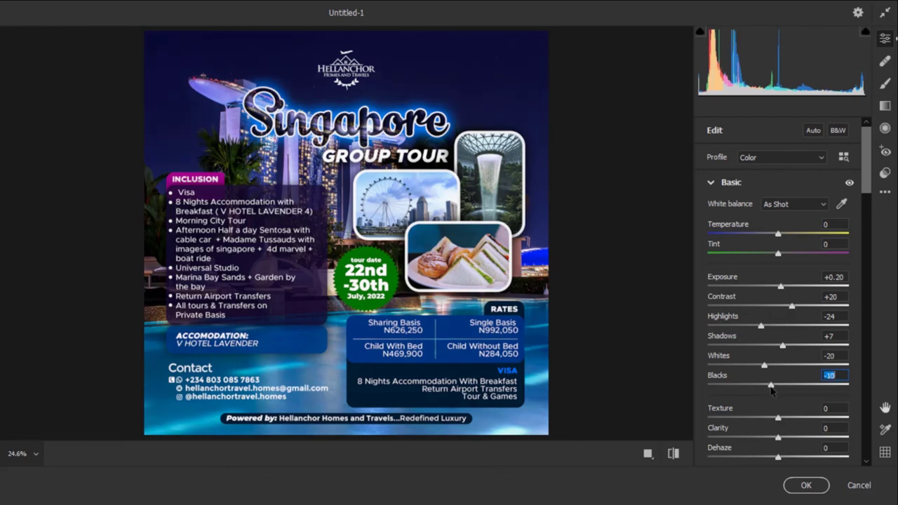
scroll(772, 391, down, 5)
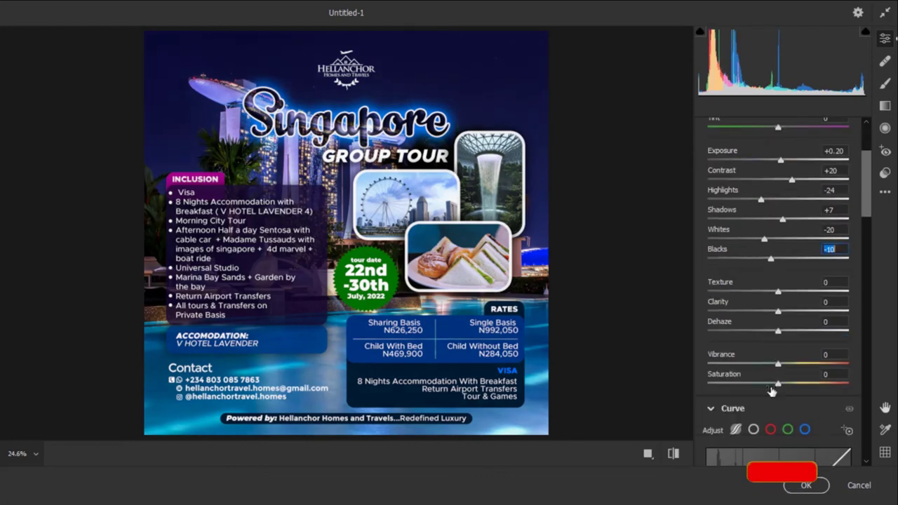
scroll(772, 358, down, 1)
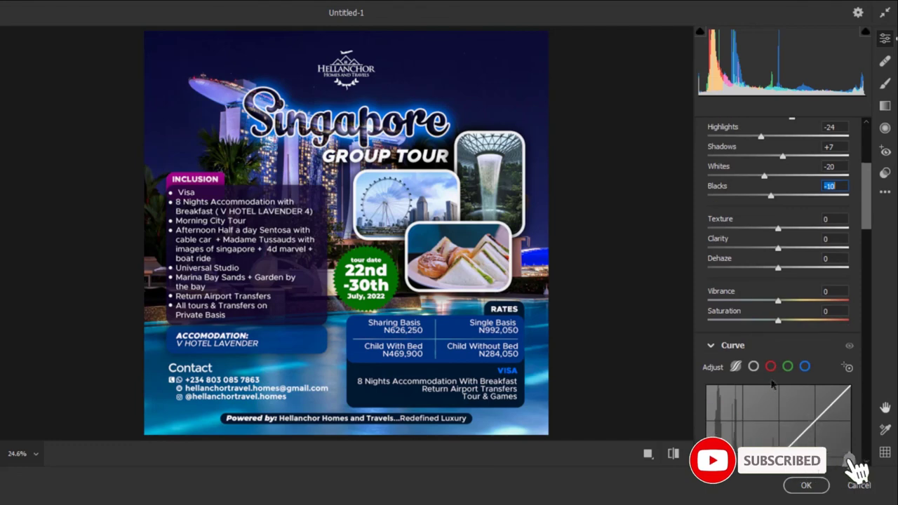
drag(776, 317, 784, 301)
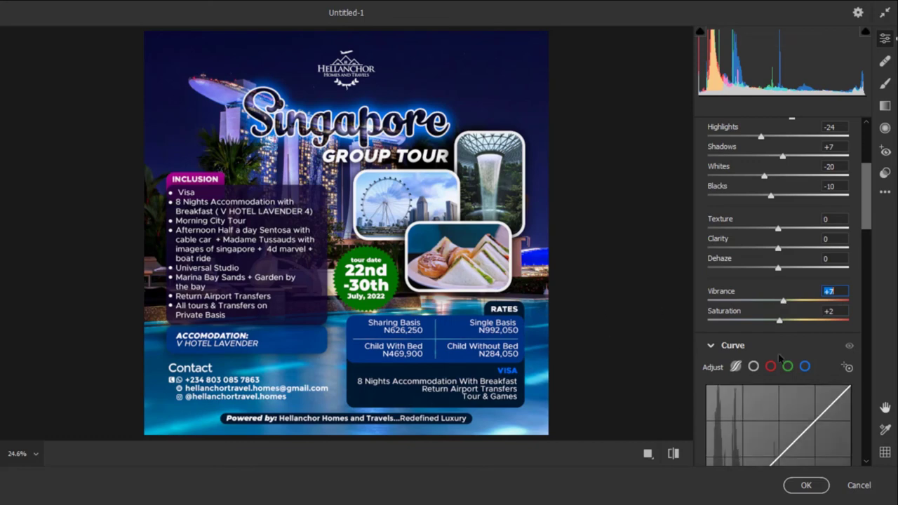
scroll(781, 356, down, 5)
scroll(779, 355, down, 4)
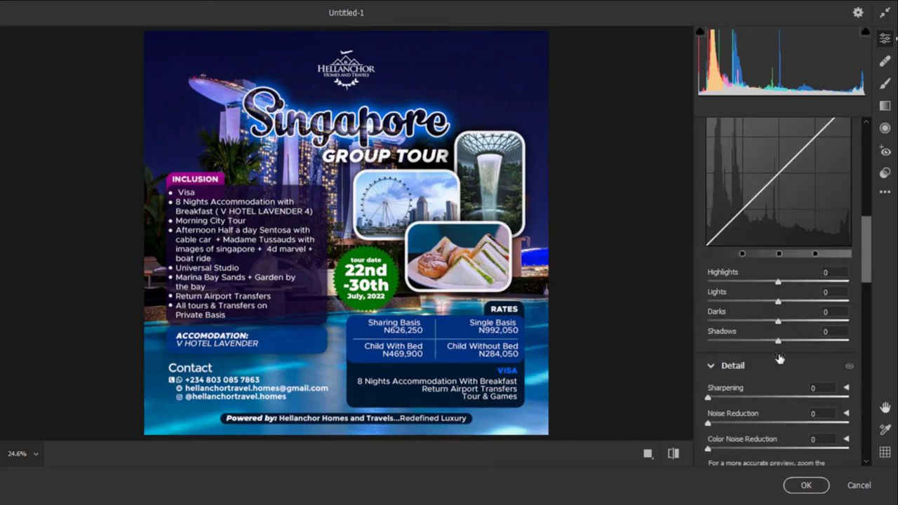
scroll(778, 301, up, 3)
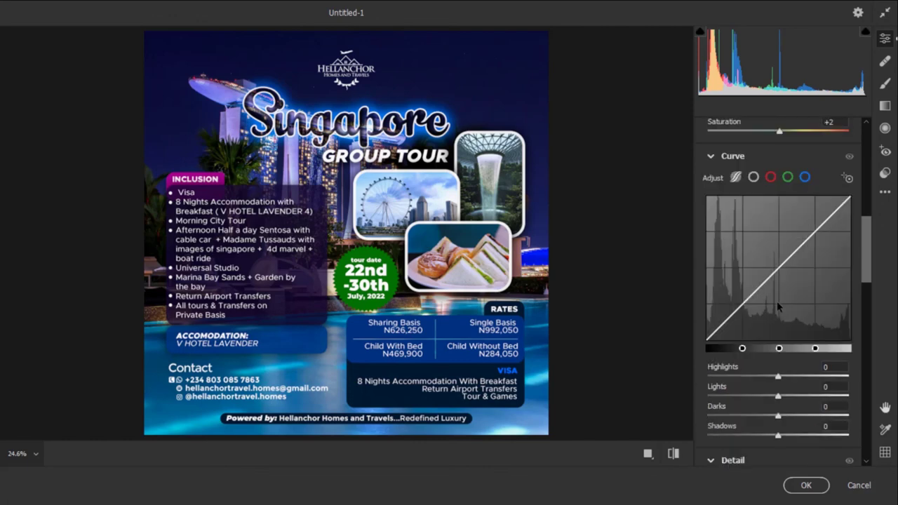
Shape a gentle point curve, lifting the upper tones and darkening the lower tones.
click(753, 178)
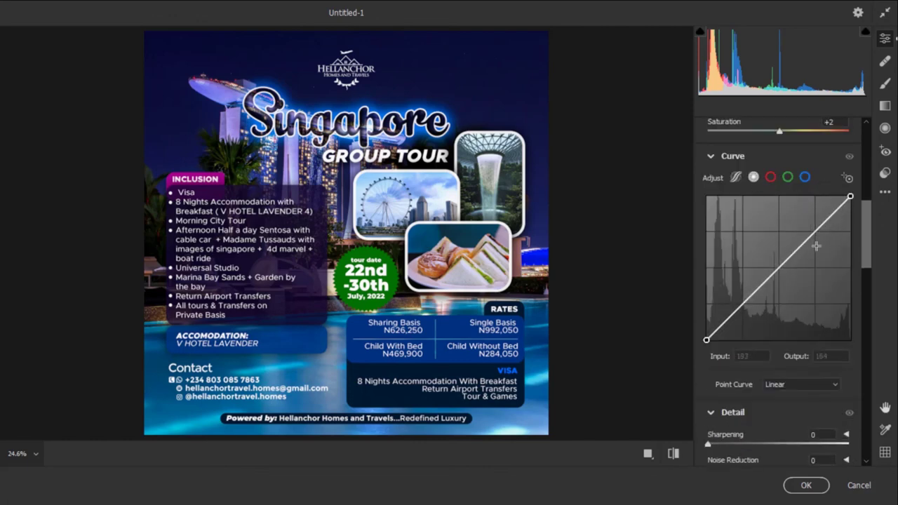
drag(814, 236, 815, 230)
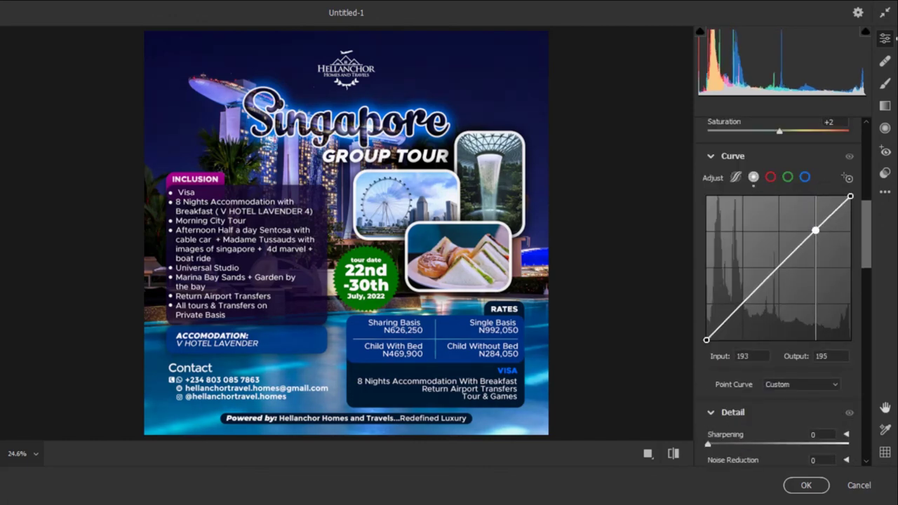
drag(737, 303, 744, 308)
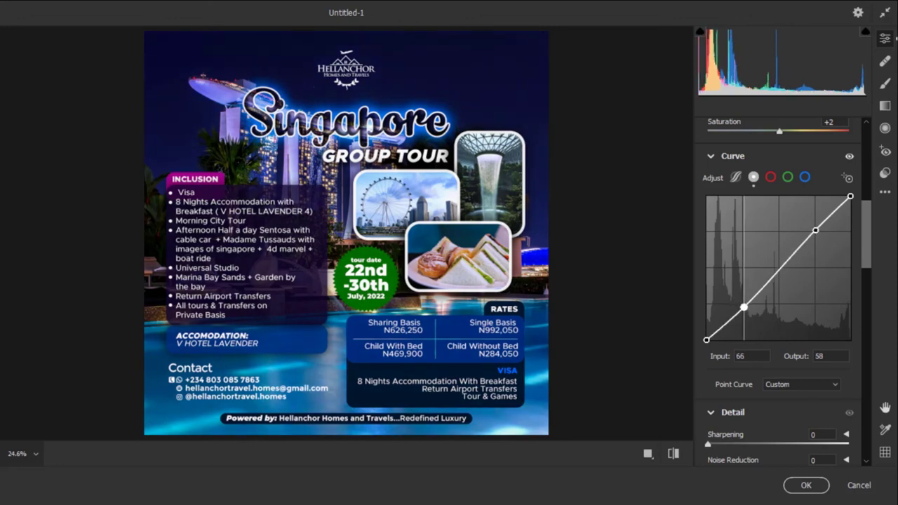
drag(816, 231, 817, 229)
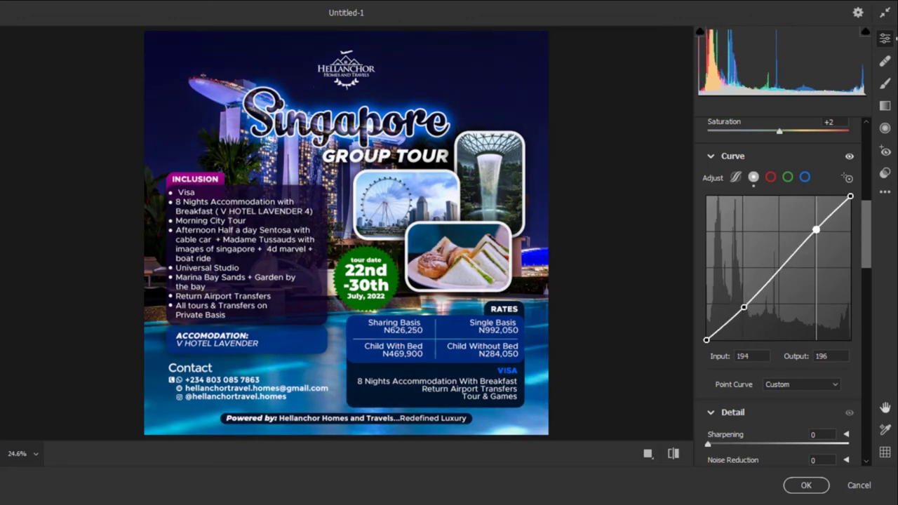
Add Sharpening 25 and Noise Reduction 10, then apply the Camera Raw adjustments.
scroll(793, 290, down, 5)
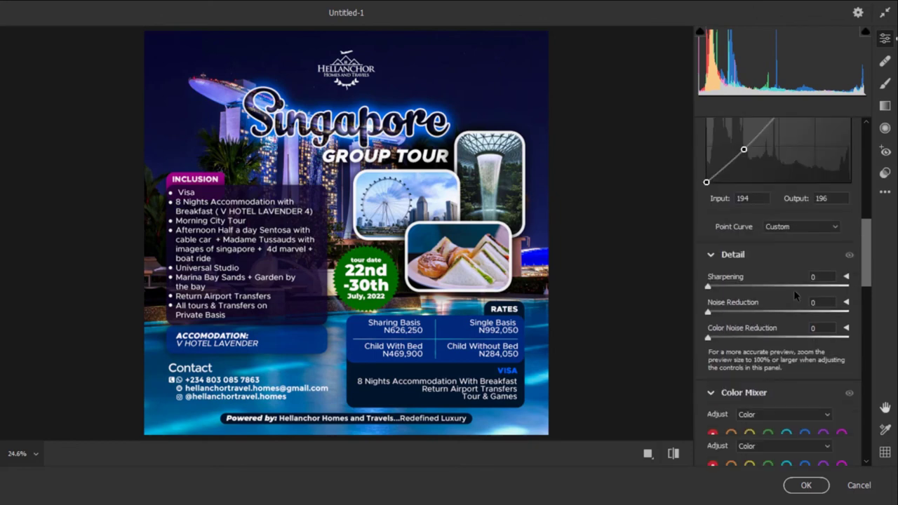
drag(709, 286, 734, 288)
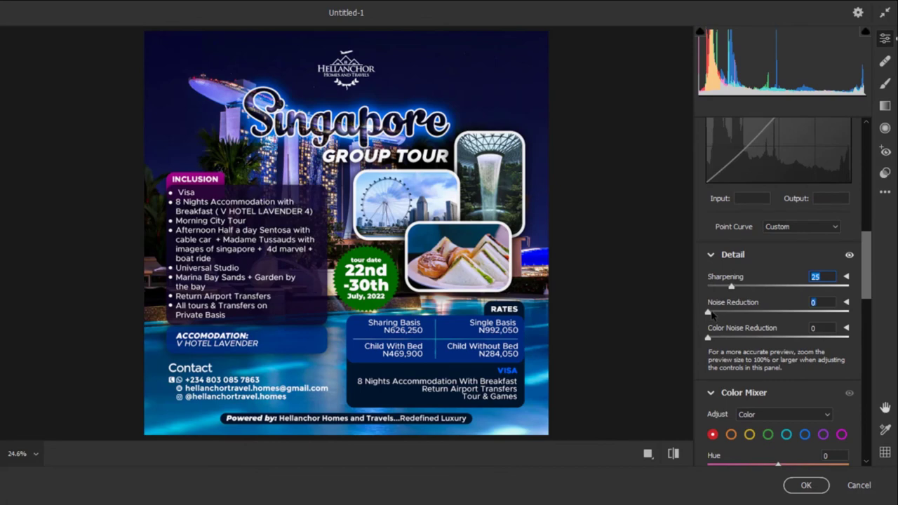
drag(712, 313, 720, 313)
click(806, 485)
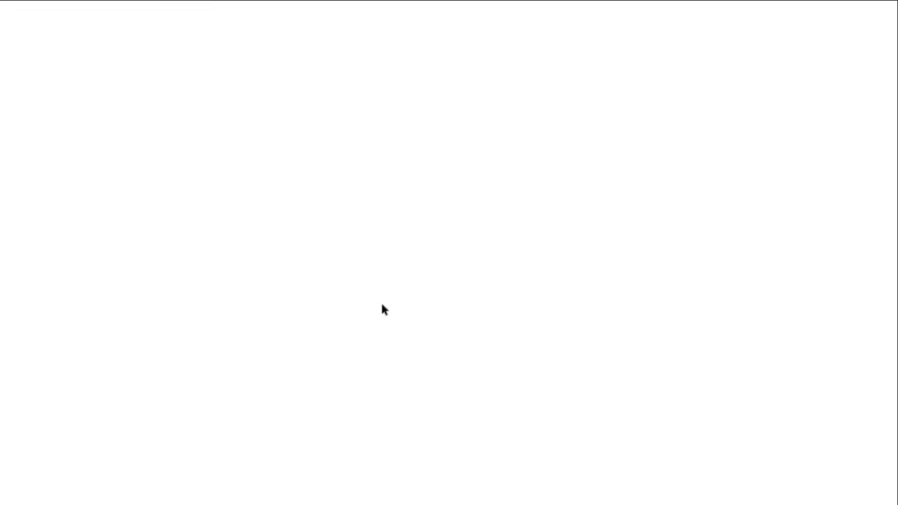